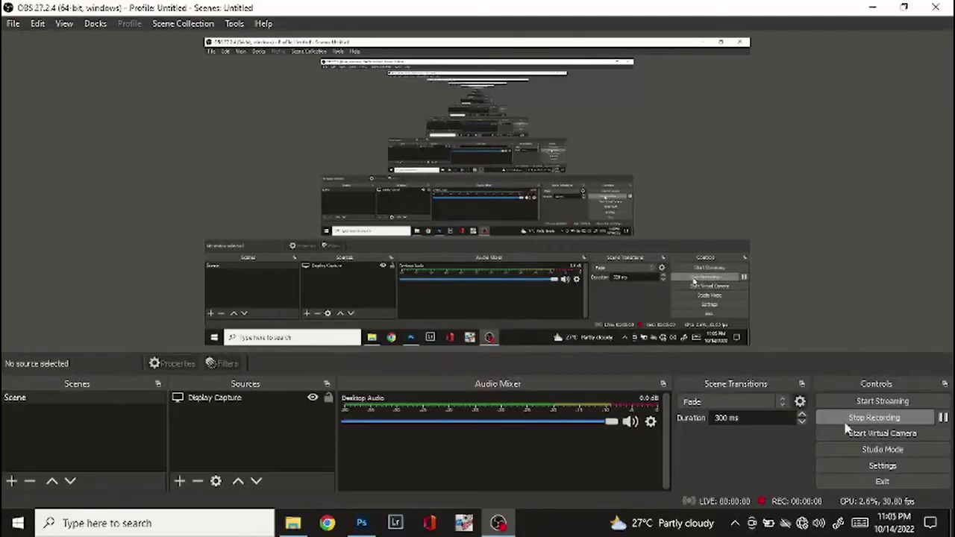
- Start the OBS screen recording with the DSC_0072 portrait open in Photoshop
left_click(366, 523)
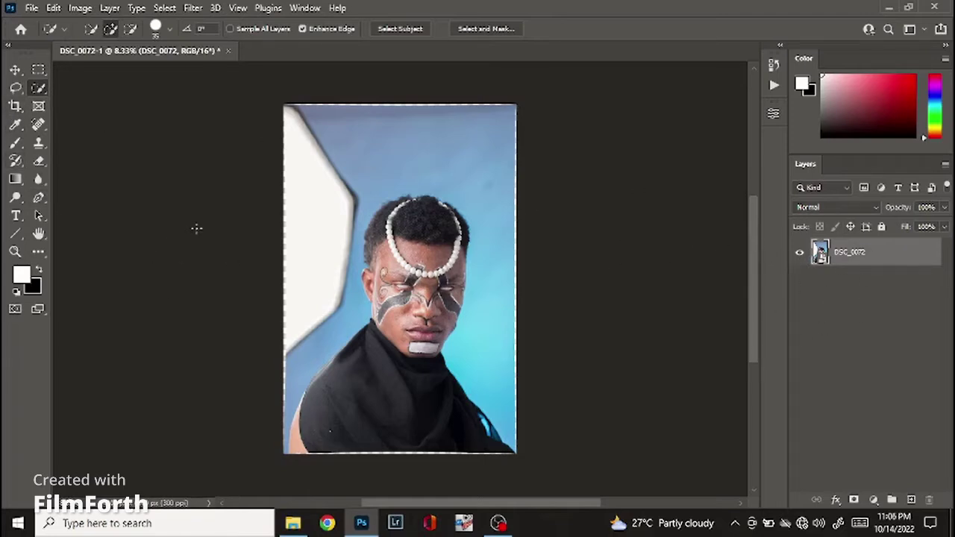
- Put a crop frame around the whole DSC_0072 portrait, leaving the layer menu unused
right_click(866, 264)
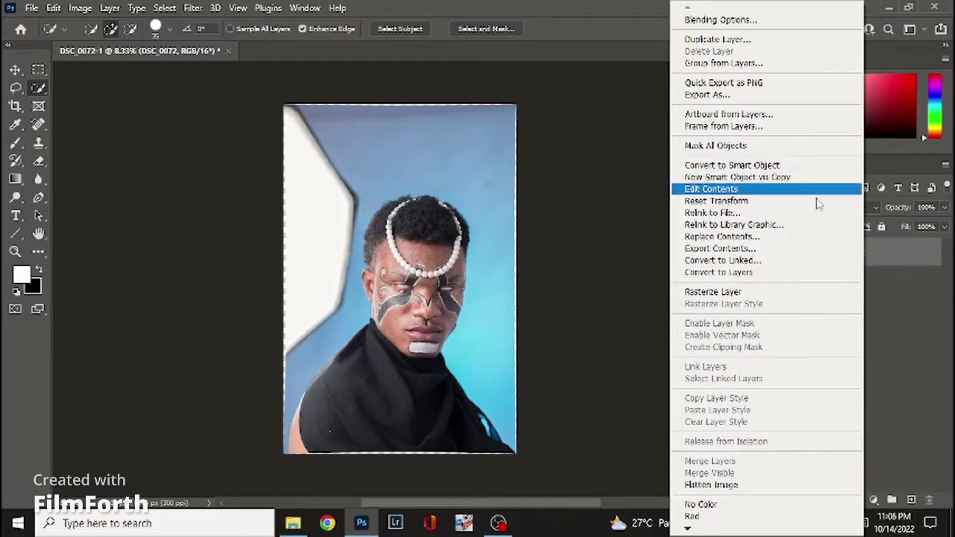
left_click(899, 312)
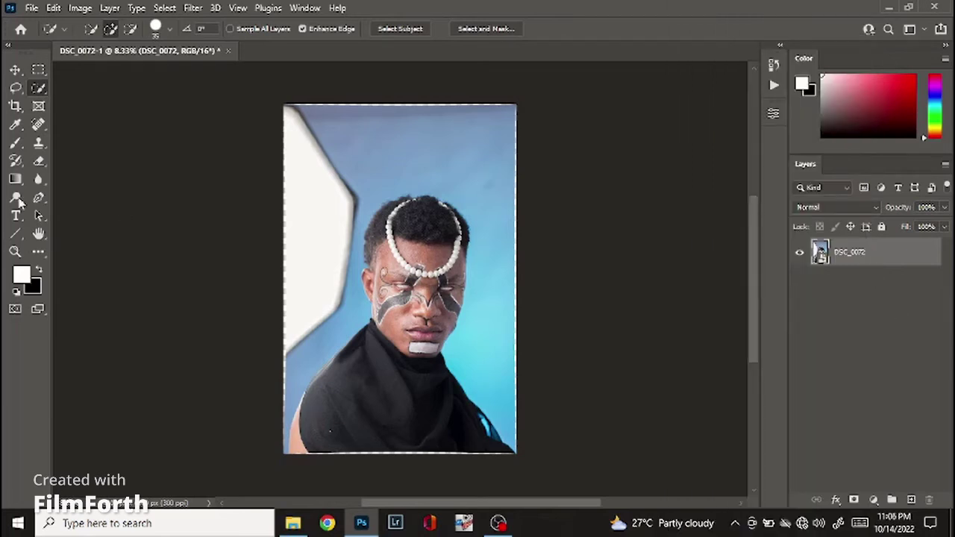
left_click(15, 105)
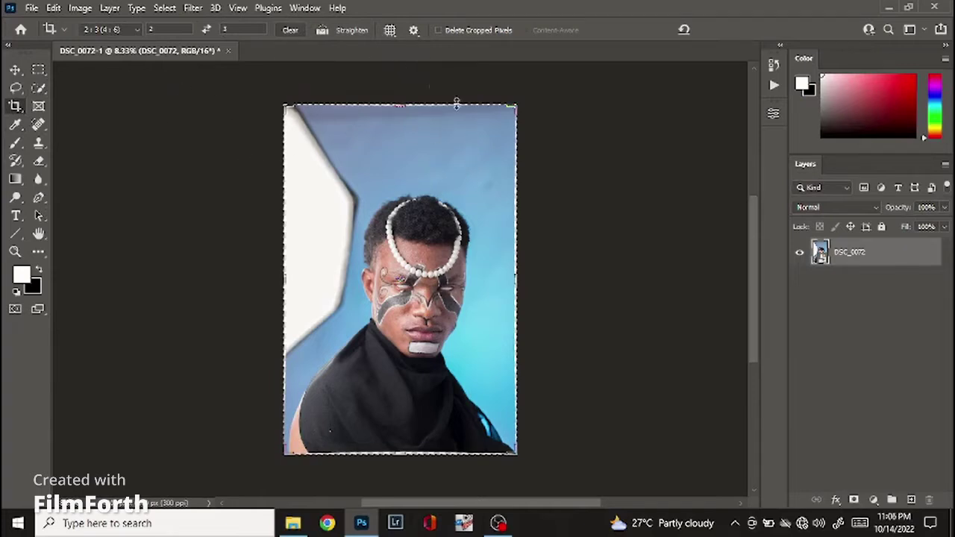
- Use the 4 x 5 in 300 ppi crop preset with height 6 in, and start shrinking the frame
left_click(128, 30)
left_click(154, 158)
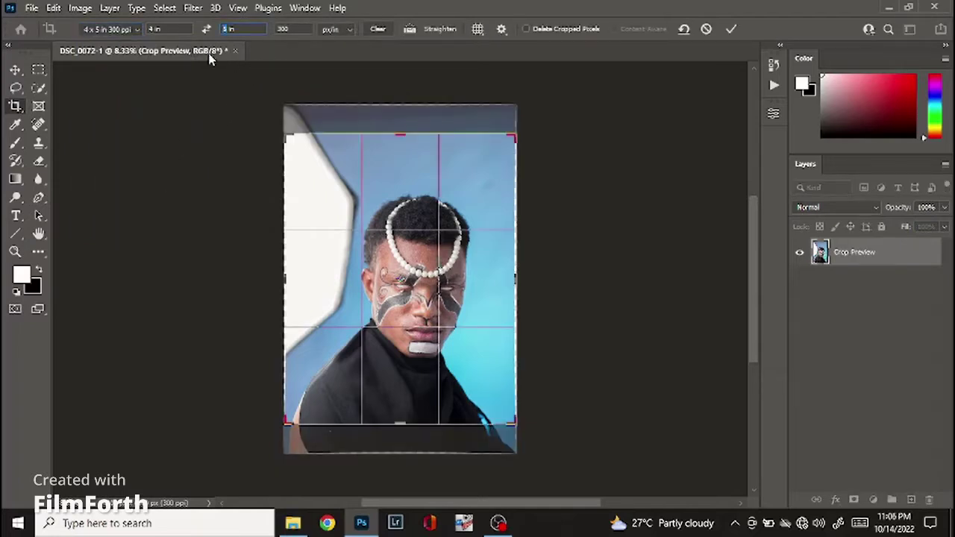
type("6")
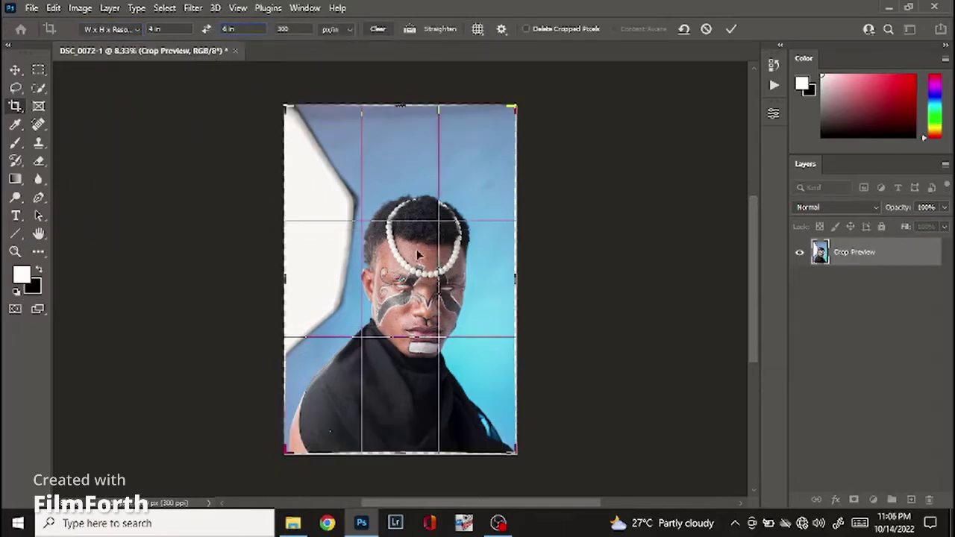
left_click_drag(420, 248, 396, 222)
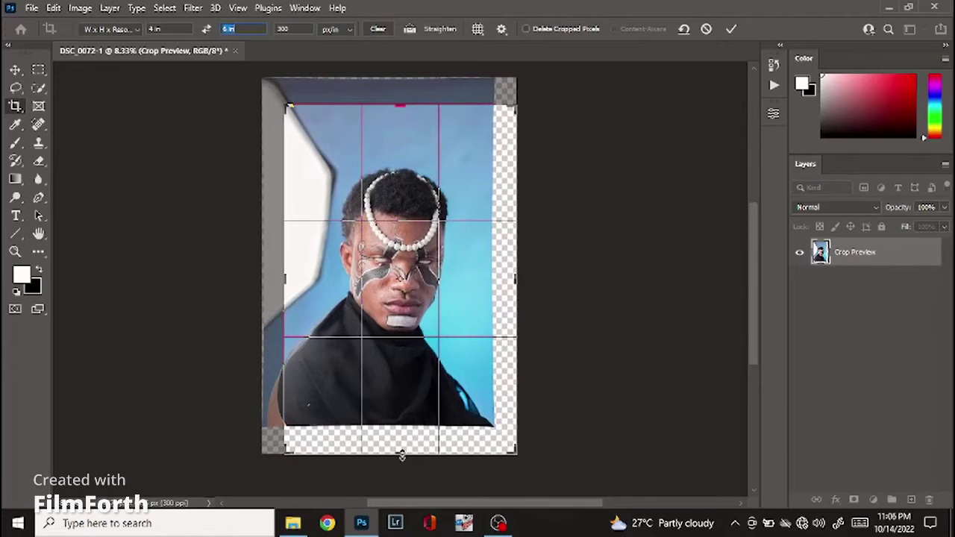
left_click_drag(400, 453, 397, 420)
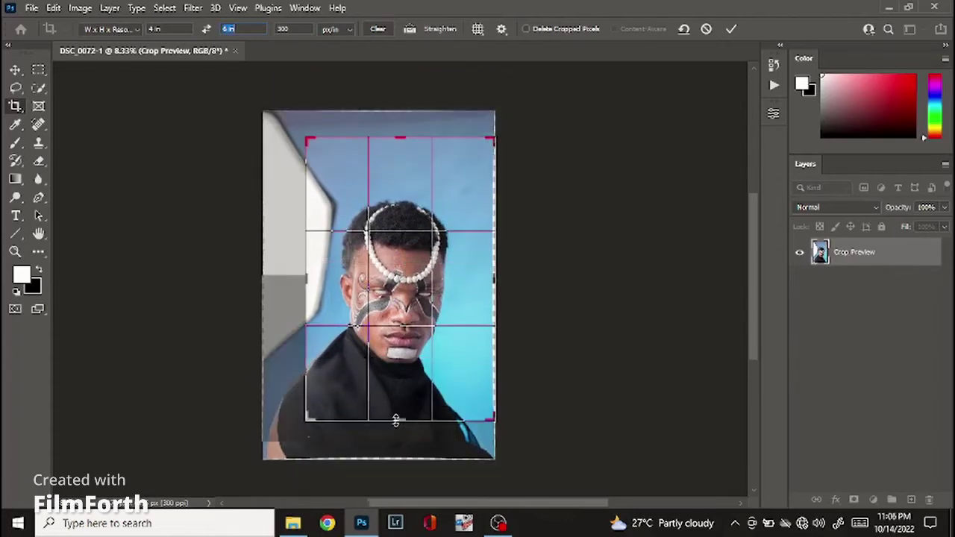
key("ctrl+z")
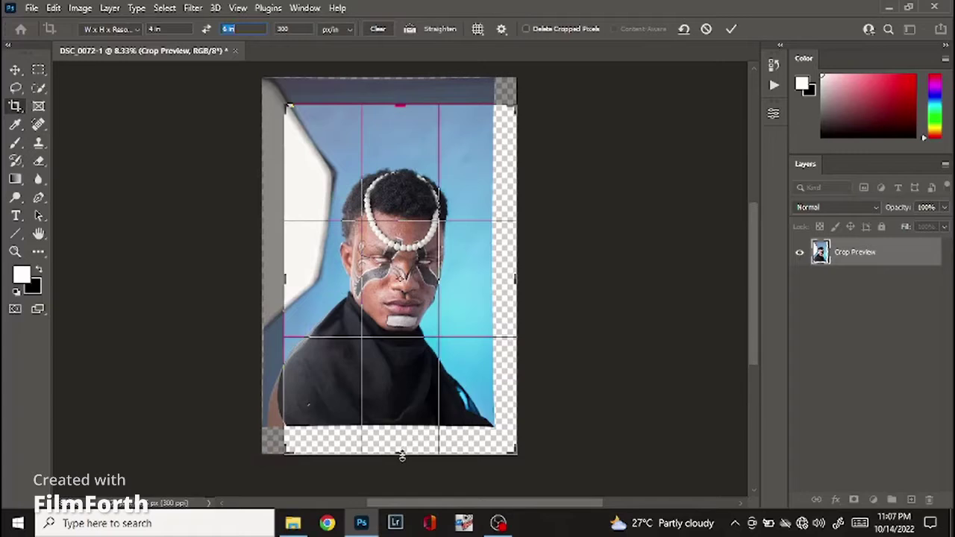
left_click_drag(401, 455, 400, 399)
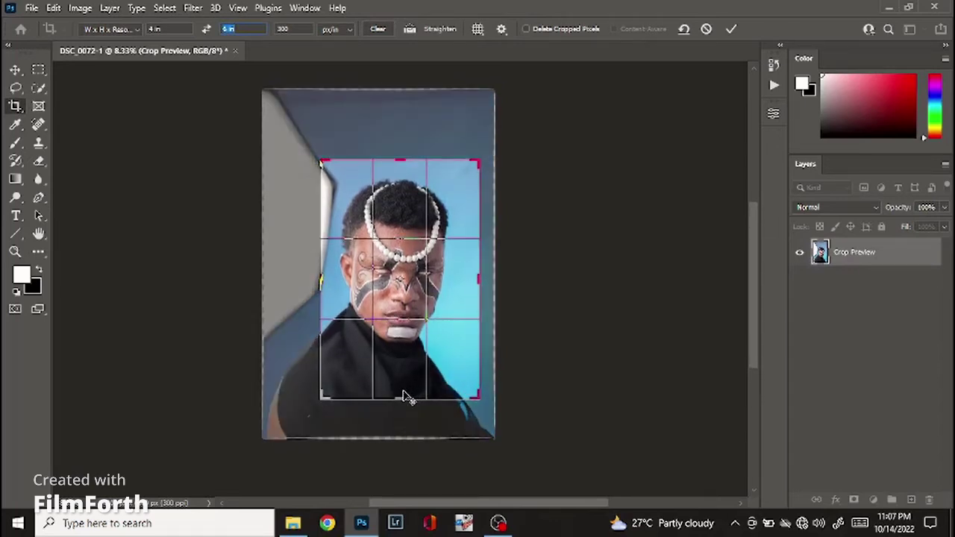
- Fine-tune the crop tightly around the head and shoulders and apply it
left_click_drag(401, 396, 401, 390)
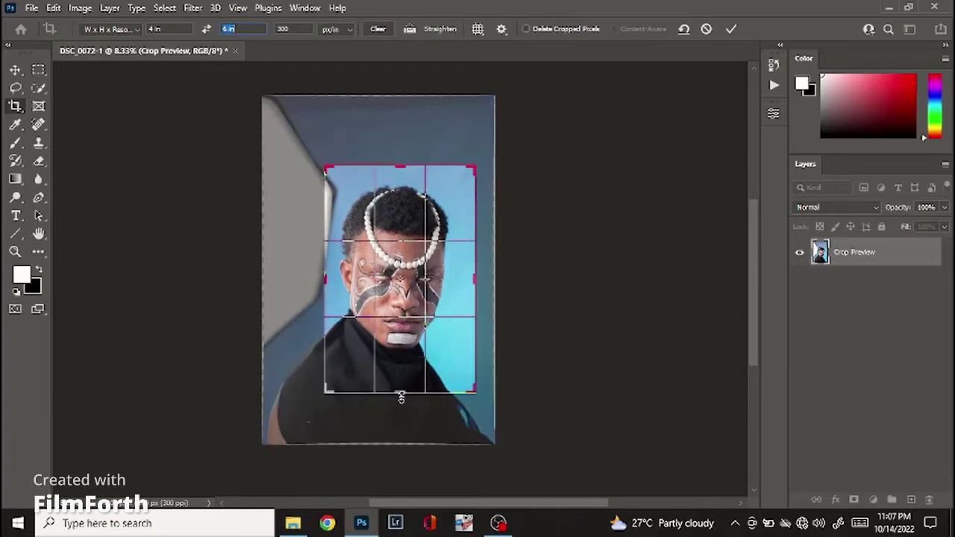
left_click_drag(399, 299, 400, 298)
left_click_drag(400, 391, 397, 385)
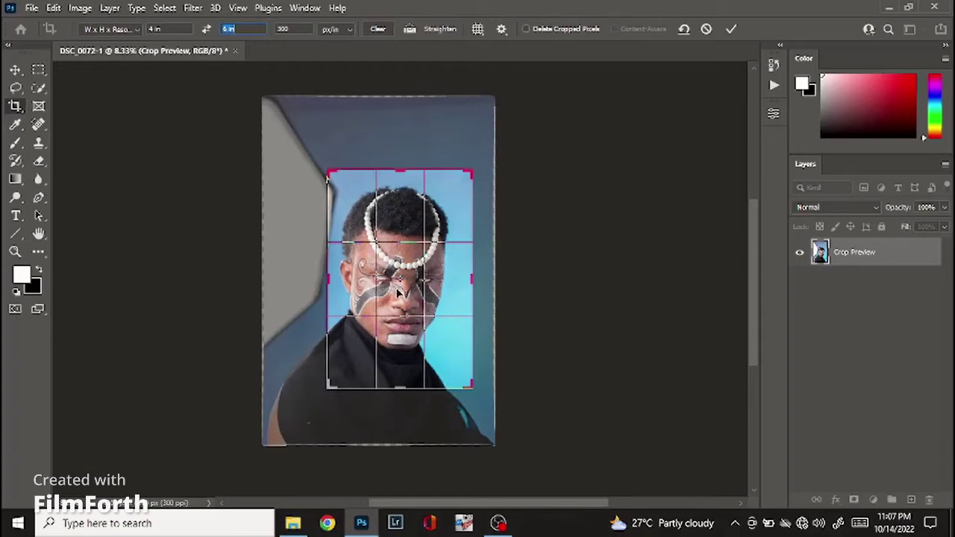
left_click_drag(399, 293, 399, 296)
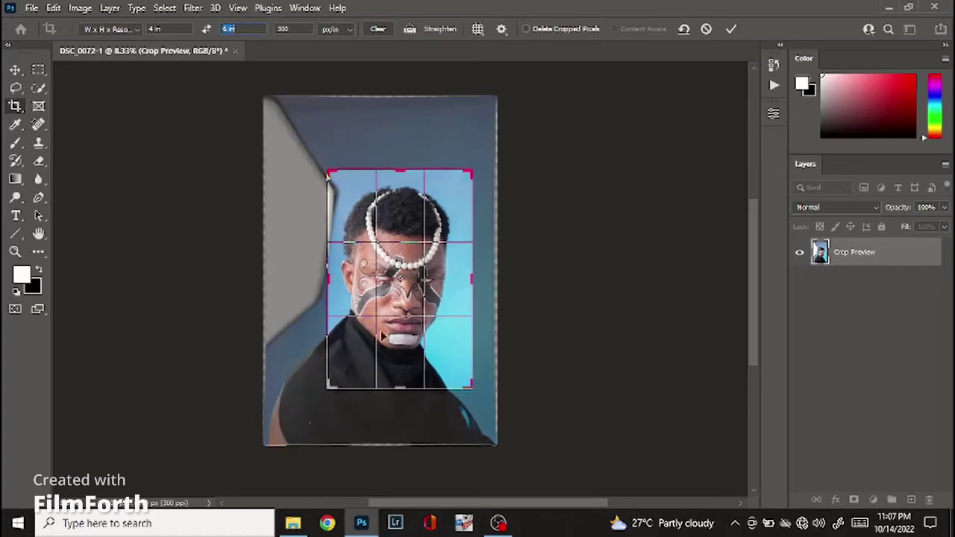
mouse_move(400, 387)
left_mouse_down()
mouse_move(398, 379)
mouse_move(398, 393)
left_mouse_up()
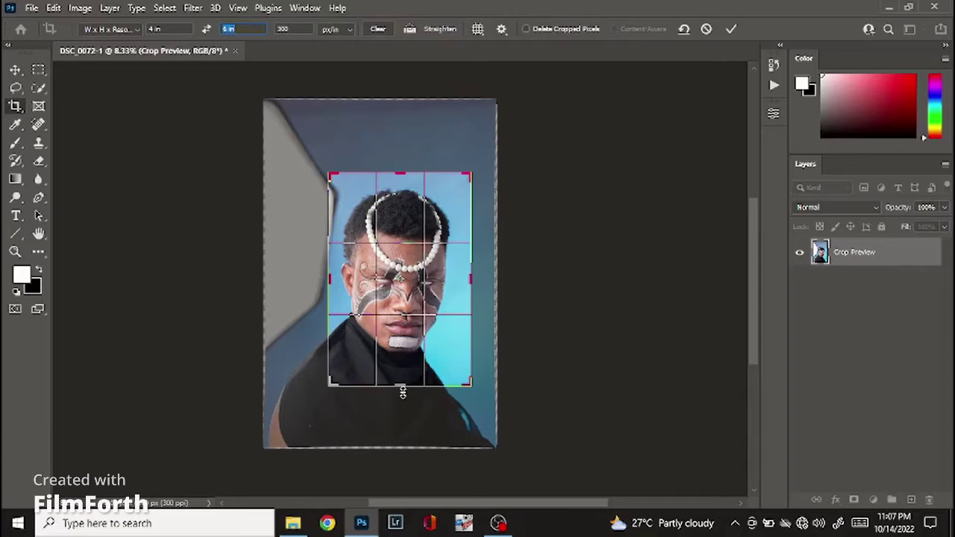
left_click_drag(402, 392, 401, 385)
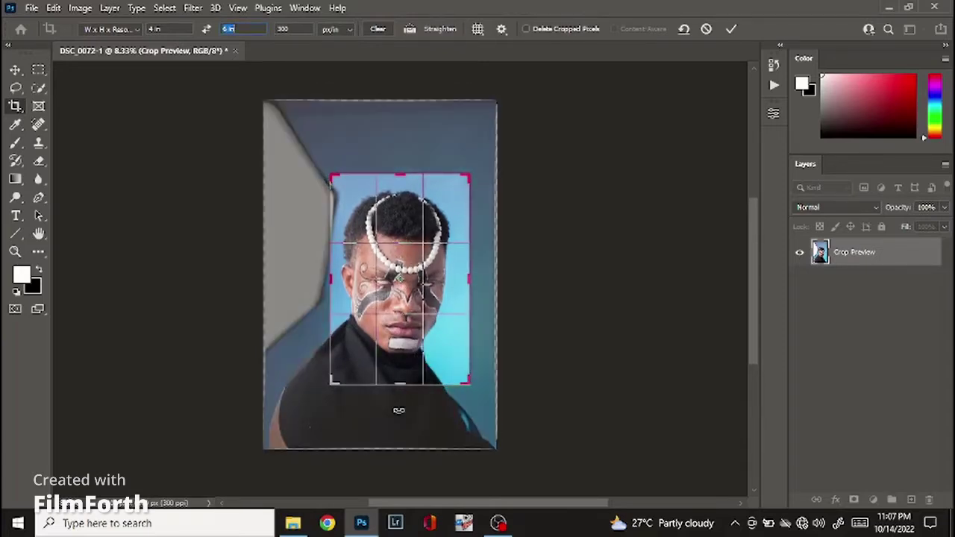
left_click(733, 30)
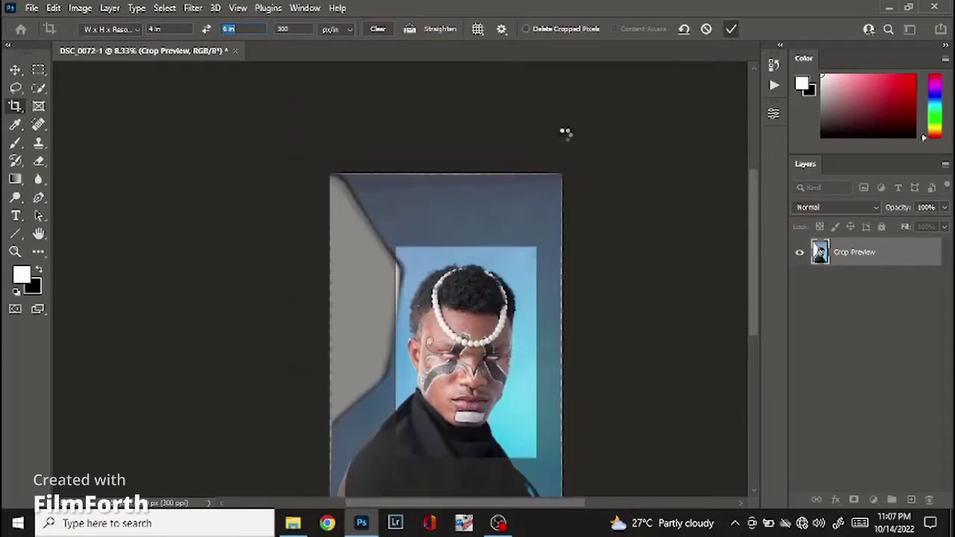
- Upsample the image to 6000 px height, giving 4000 × 6000 px at 300 ppi
left_click(16, 70)
left_click(79, 7)
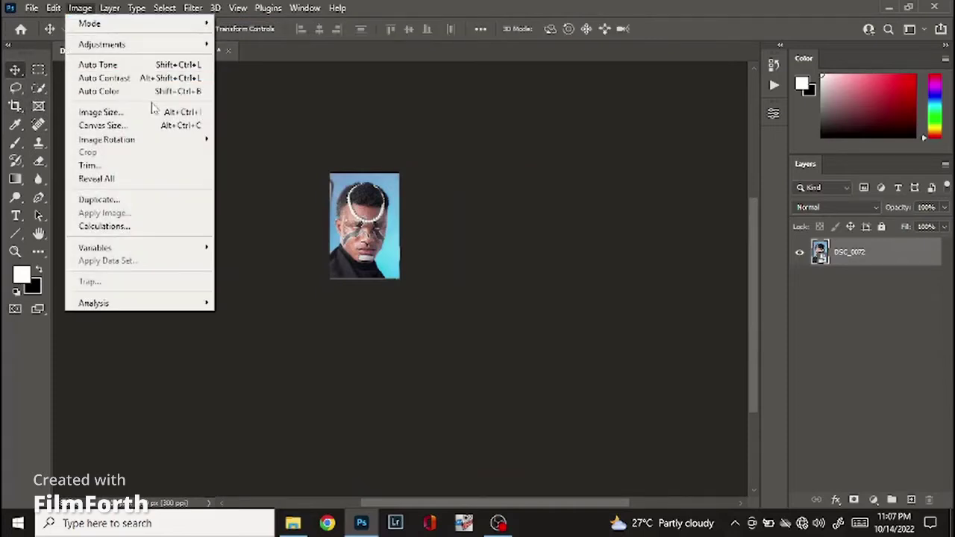
left_click(149, 112)
left_click(575, 178)
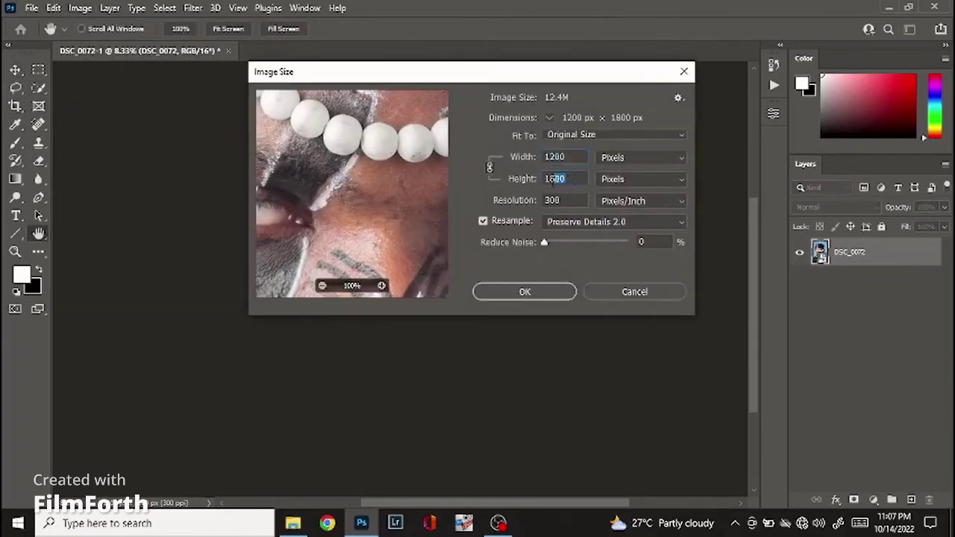
type("6000")
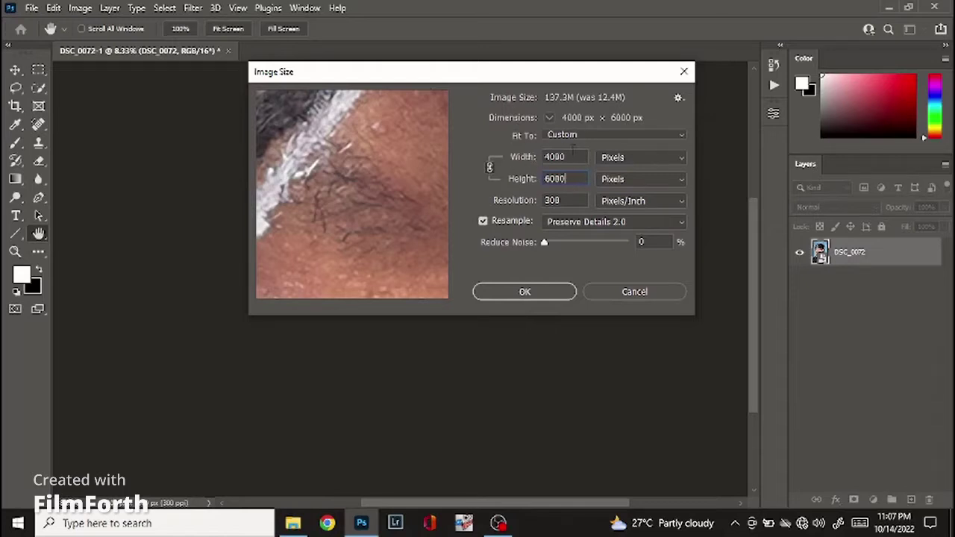
left_click(523, 292)
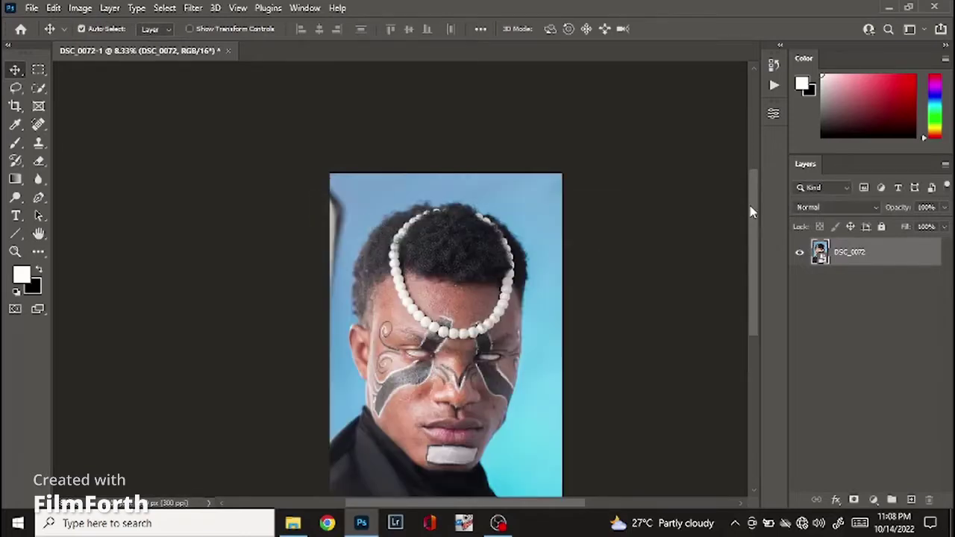
left_click_drag(751, 207, 750, 223)
scroll(440, 341, "up", 2)
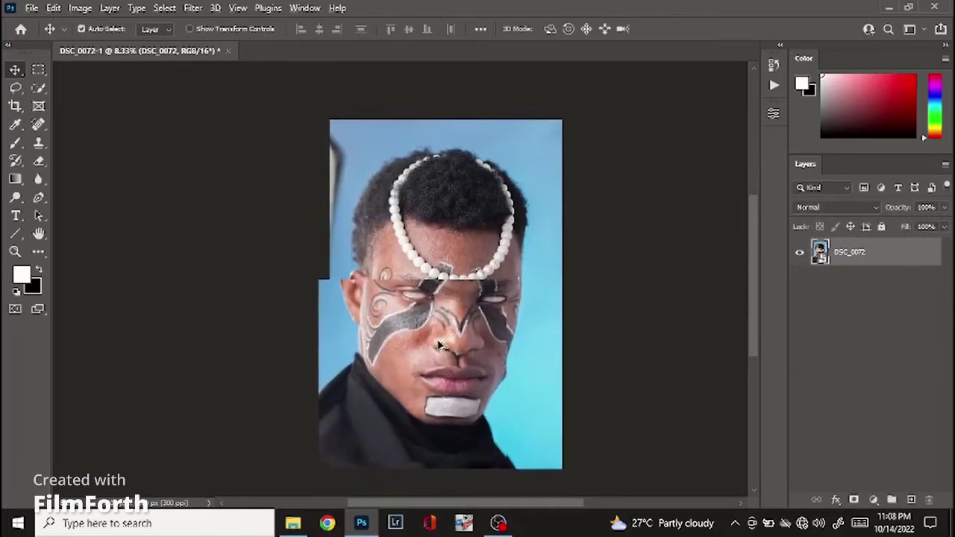
scroll(440, 341, "up", 5)
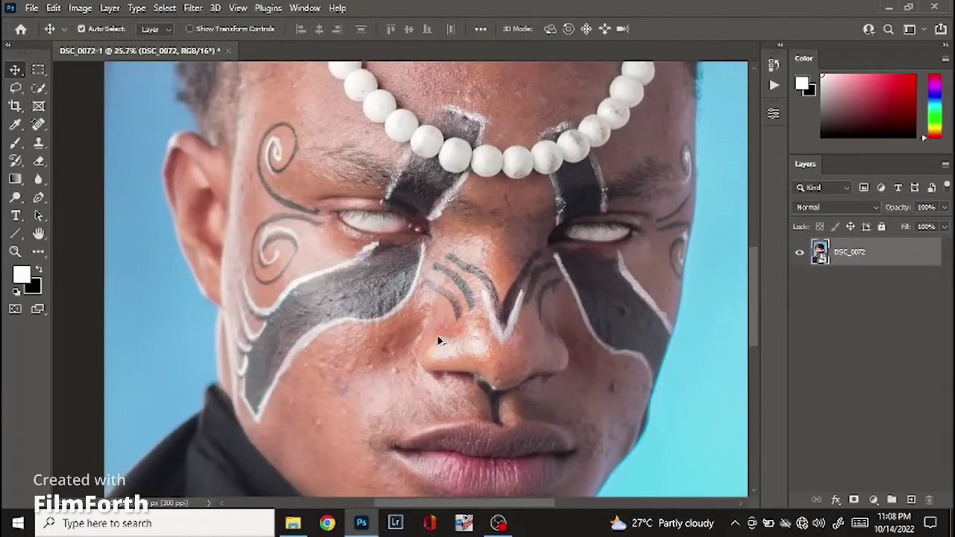
scroll(440, 341, "up", 2)
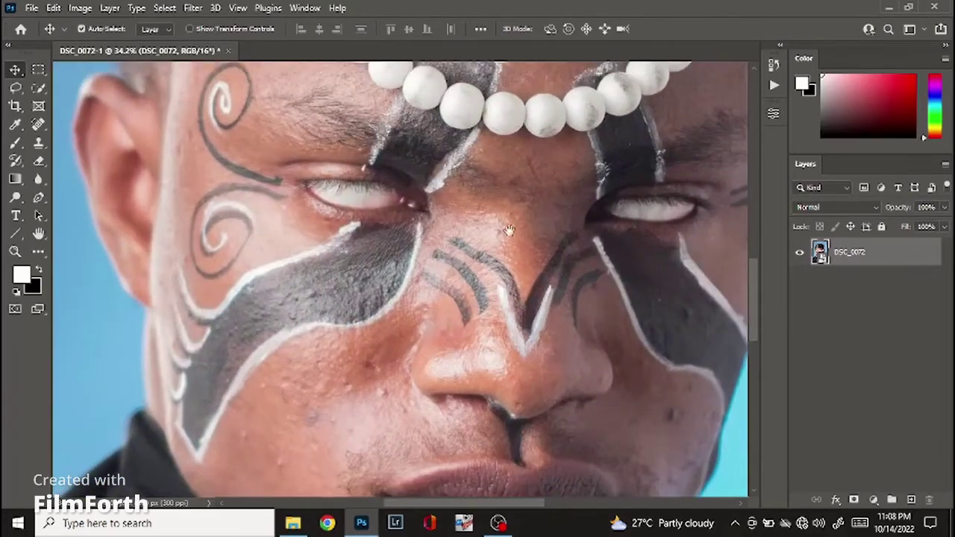
scroll(409, 190, "down", 3)
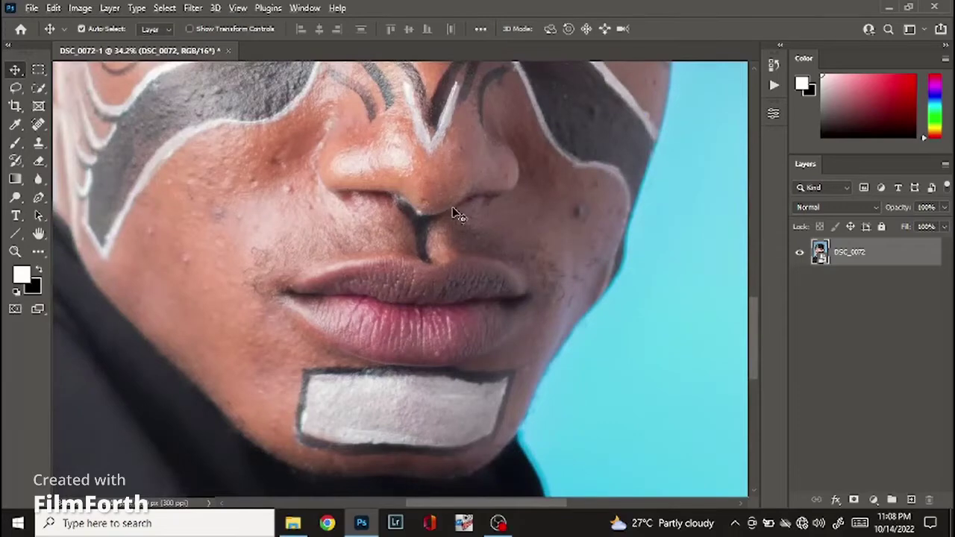
scroll(458, 214, "down", 6)
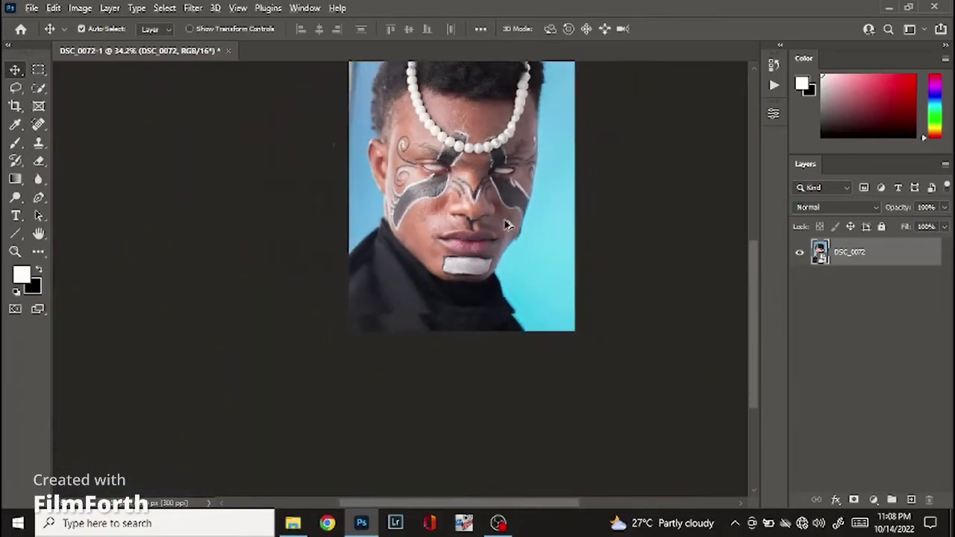
scroll(458, 158, "down", 3)
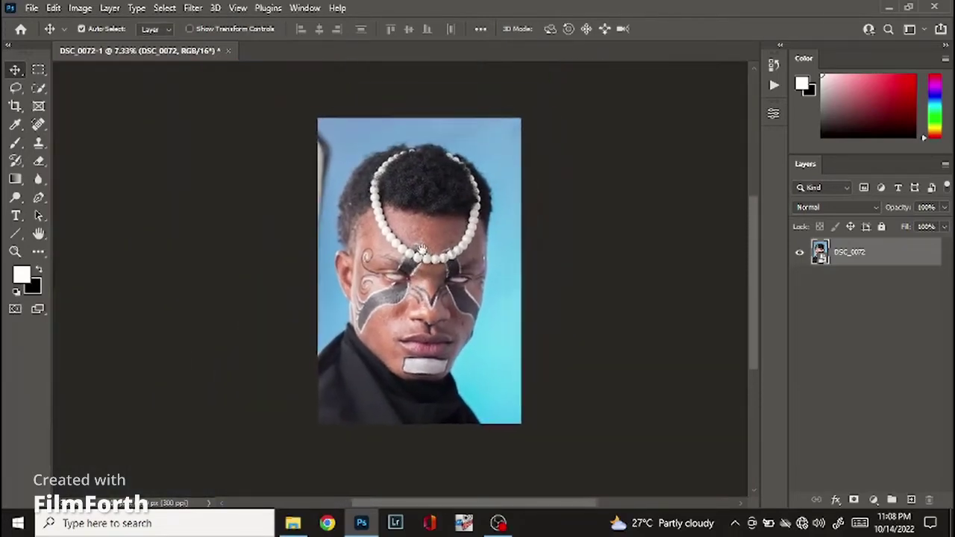
scroll(354, 211, "up", 1)
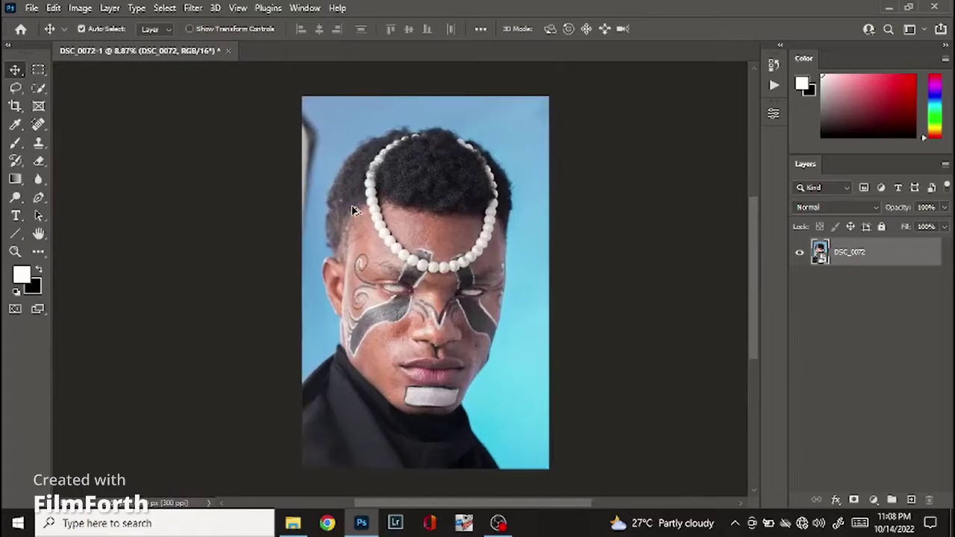
scroll(352, 205, "up", 1)
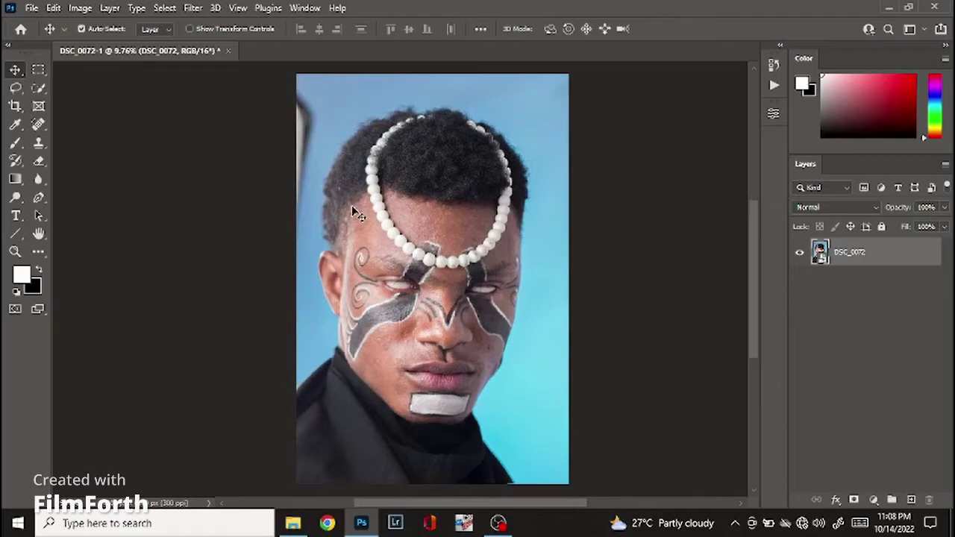
- Flatten the image to Background, then duplicate it twice into Layer 1 and Layer 1 copy
right_click(837, 254)
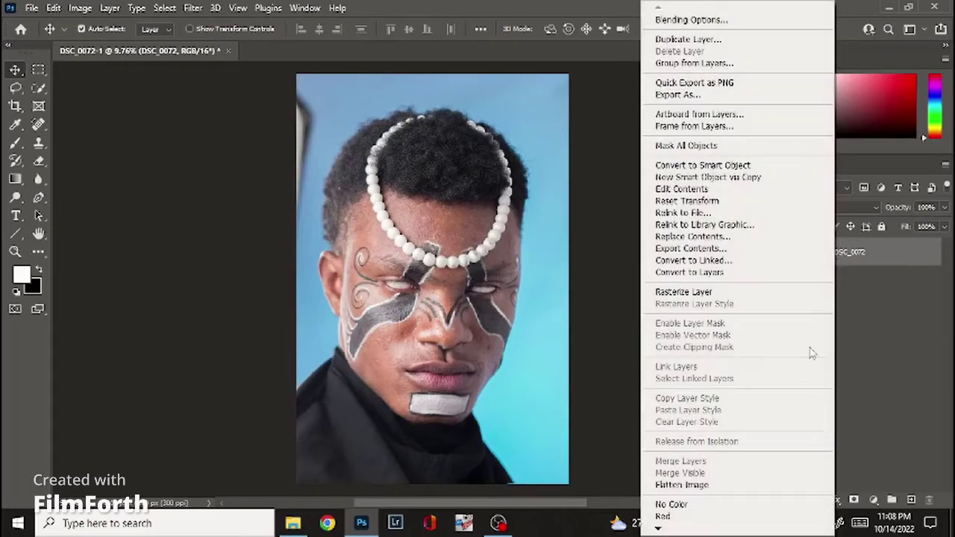
left_click(738, 484)
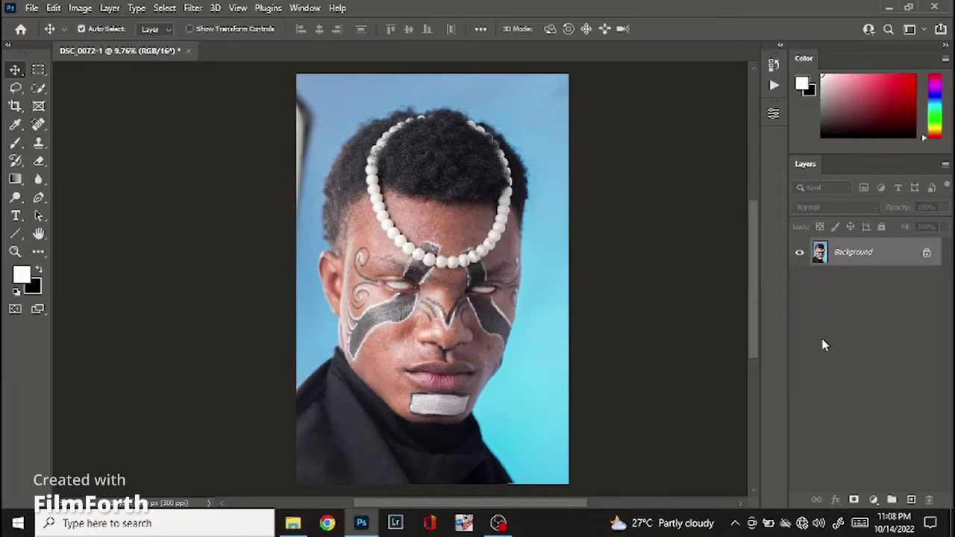
key("ctrl+j")
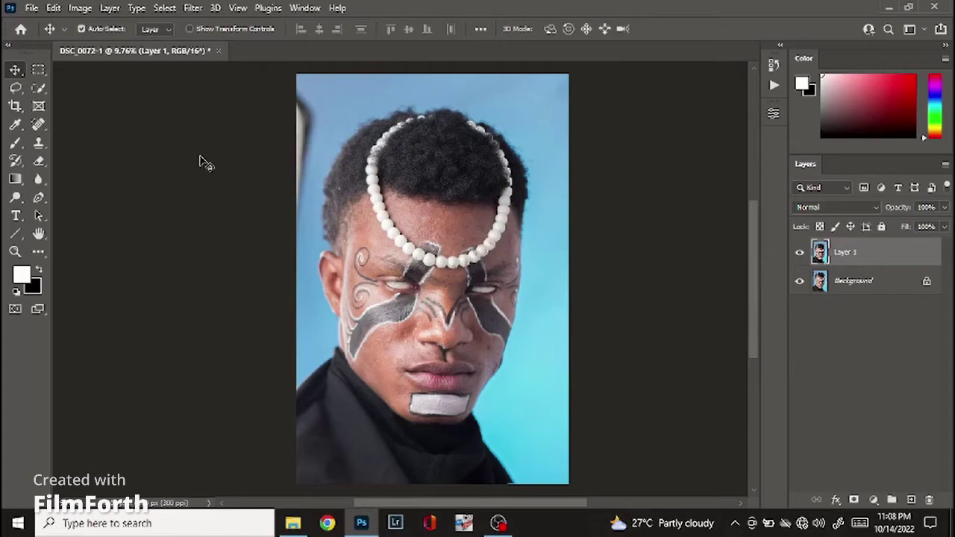
key("ctrl+j")
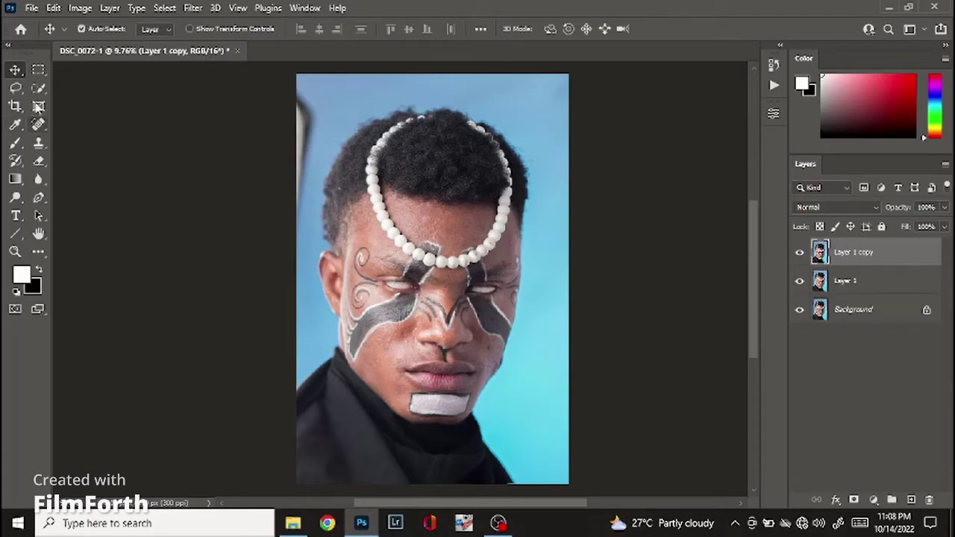
- Lasso the stray dark shape on the portrait's left edge and run Content-Aware Fill on it
left_click(39, 69)
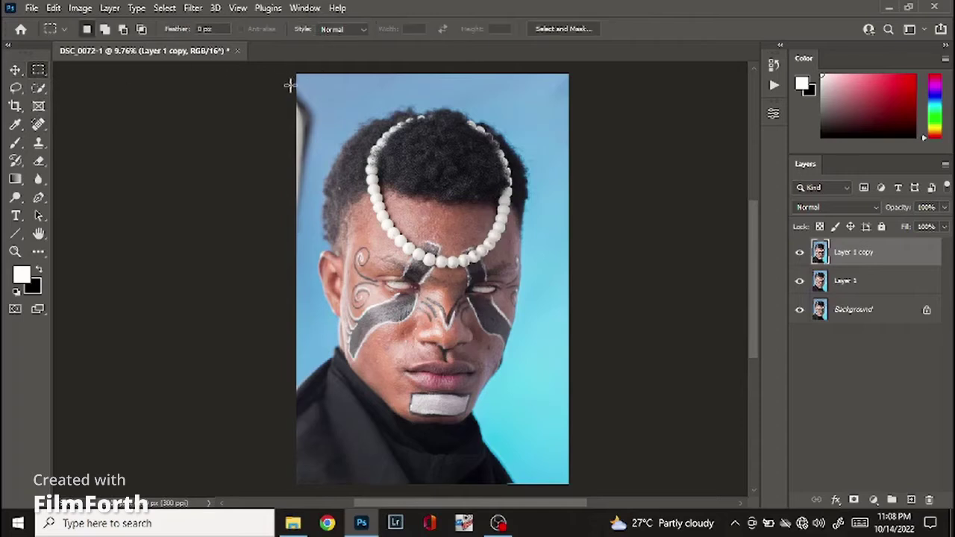
left_click_drag(297, 83, 315, 228)
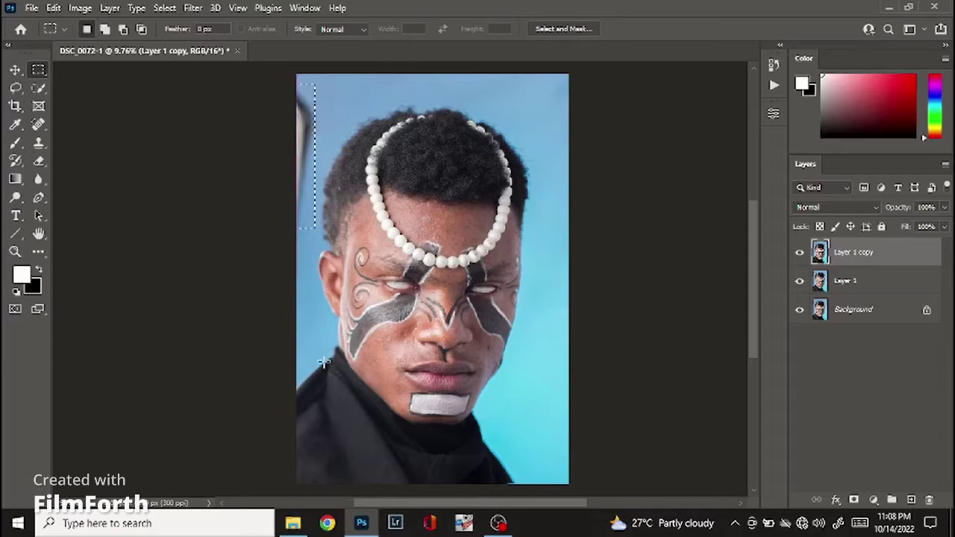
left_click(16, 88)
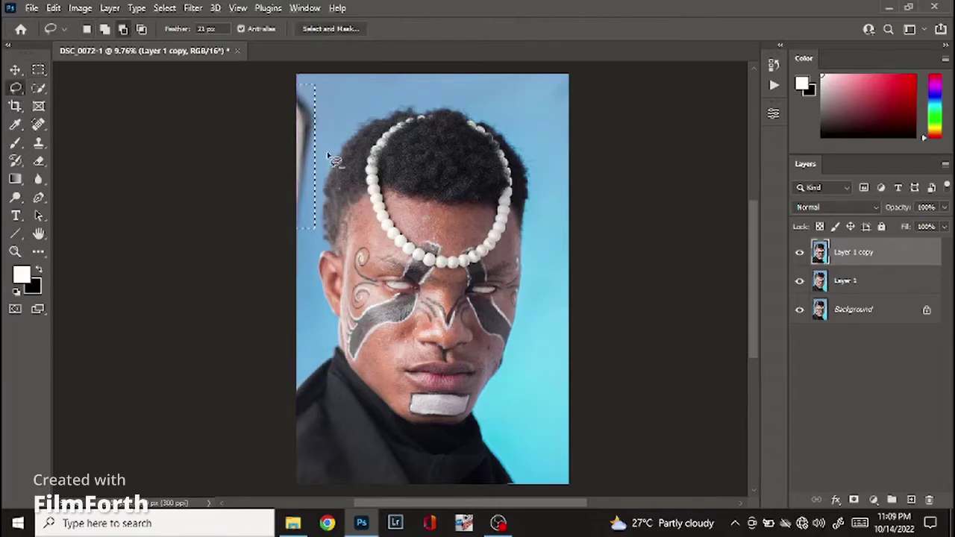
mouse_move(318, 168)
left_mouse_down()
mouse_move(299, 267)
mouse_move(338, 239)
mouse_move(332, 144)
mouse_move(312, 224)
mouse_move(322, 266)
mouse_move(347, 94)
mouse_move(331, 112)
mouse_move(303, 85)
mouse_move(334, 113)
left_mouse_up()
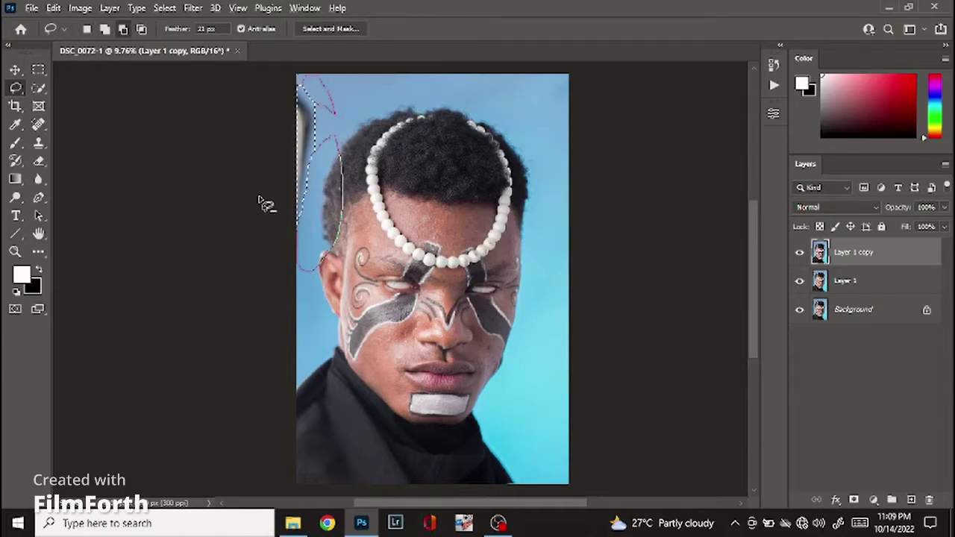
scroll(284, 187, "down", 1)
scroll(294, 171, "up", 1)
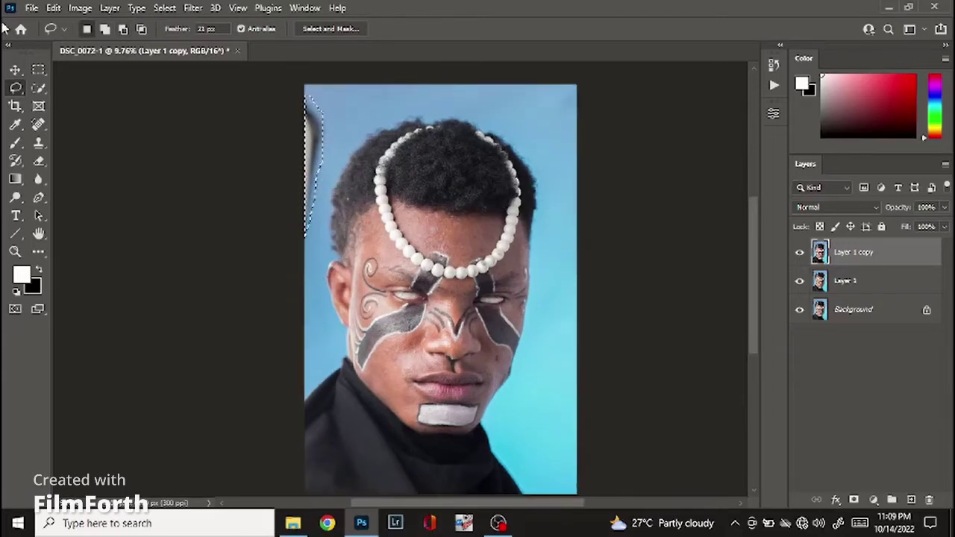
right_click(314, 147)
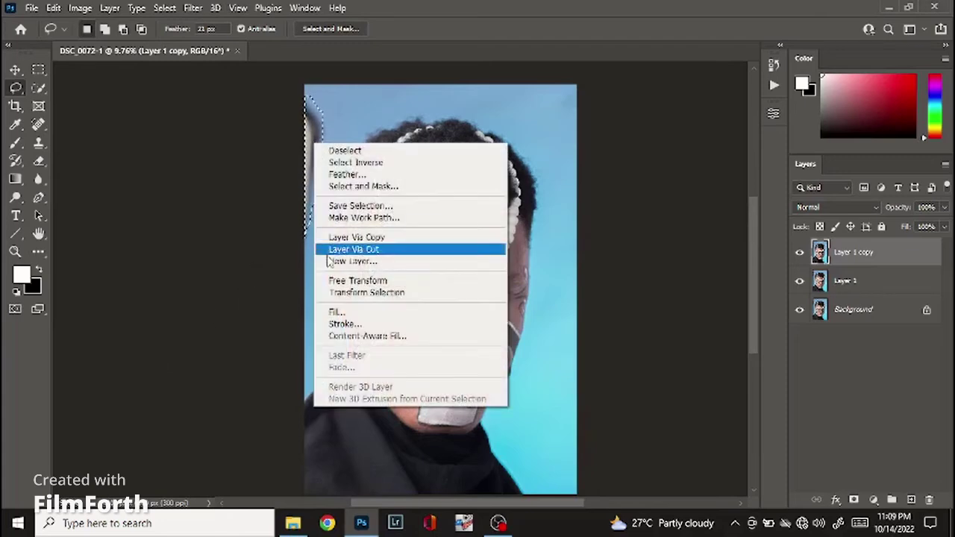
left_click(342, 336)
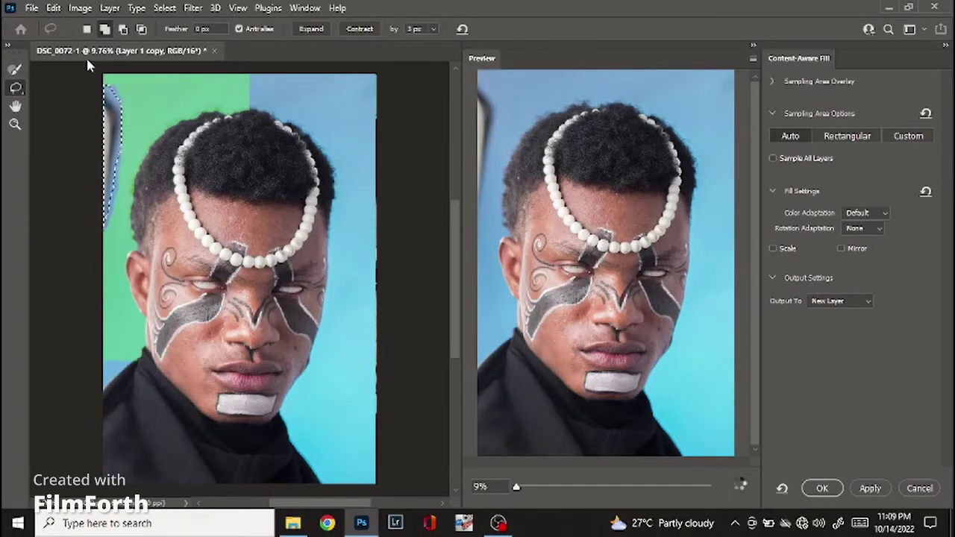
- Remove the hair from the fill's sampling area and apply the blue background fill
left_click(81, 109)
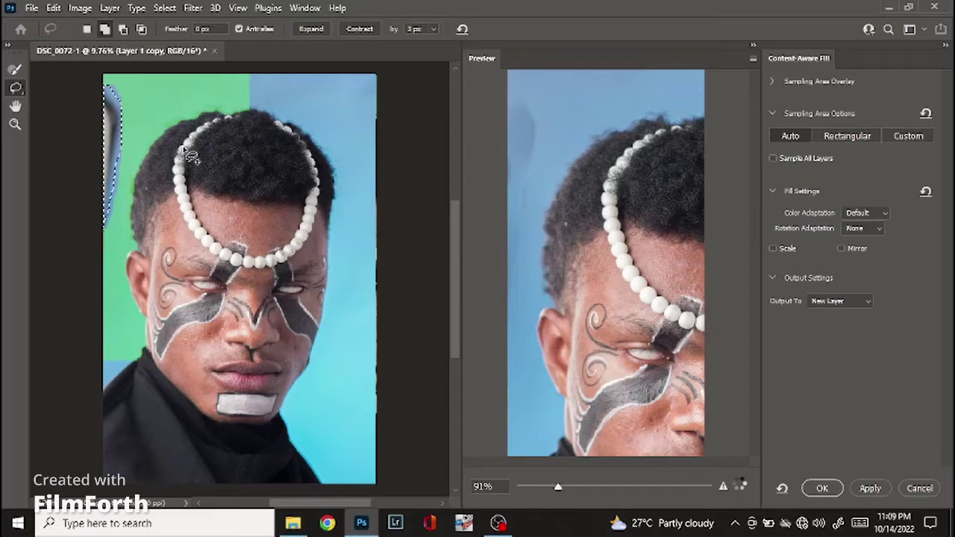
key("b")
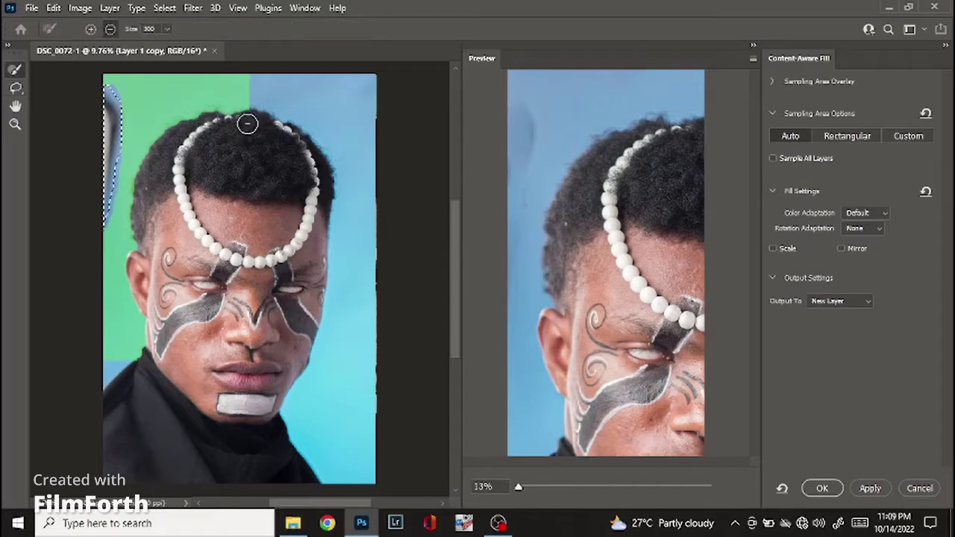
left_click_drag(246, 118, 212, 118)
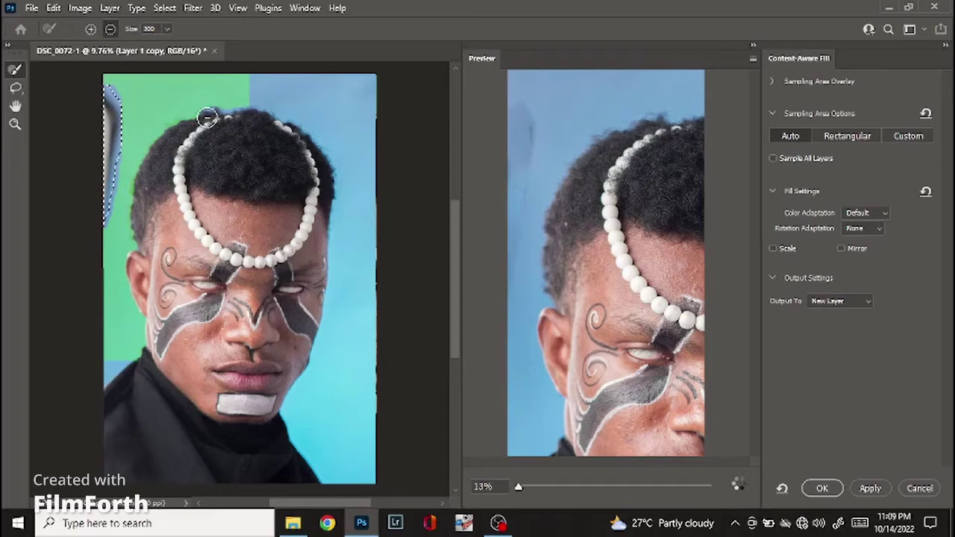
left_click_drag(208, 117, 147, 198)
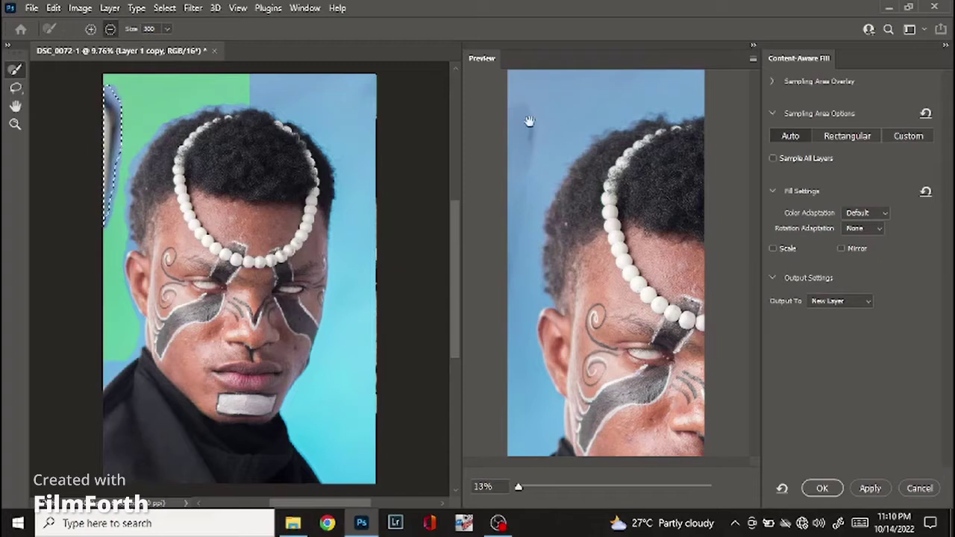
left_click(821, 489)
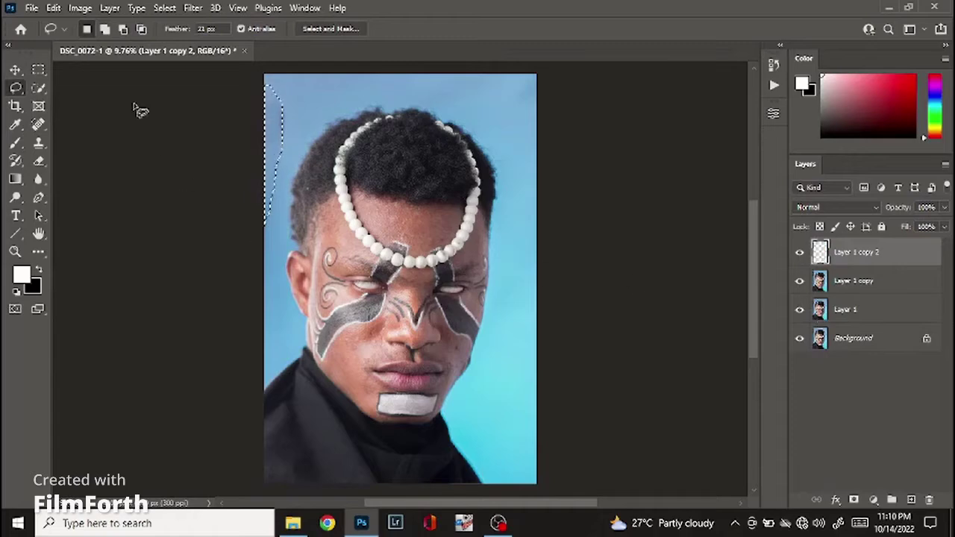
- Deselect and merge the visible layers into Layer 1 copy
right_click(270, 112)
left_click(301, 119)
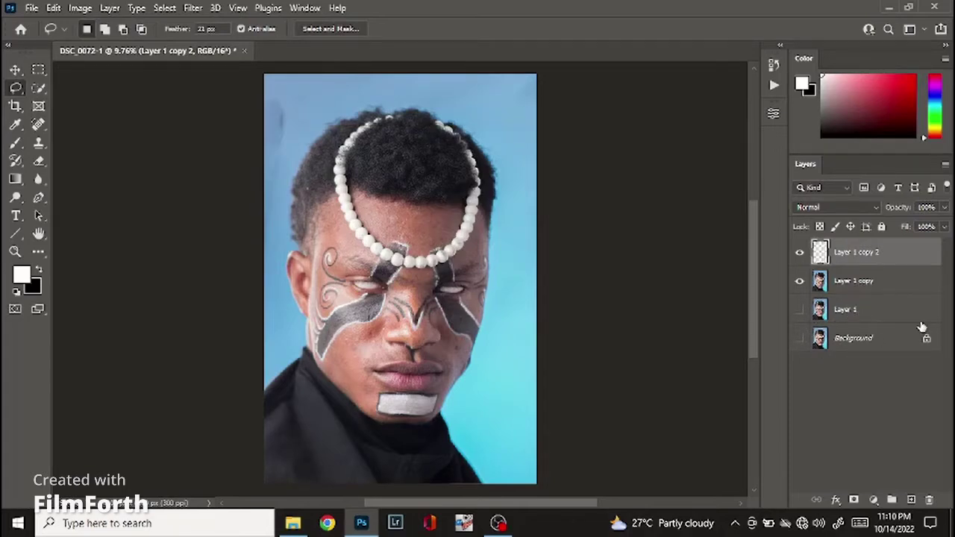
right_click(877, 281)
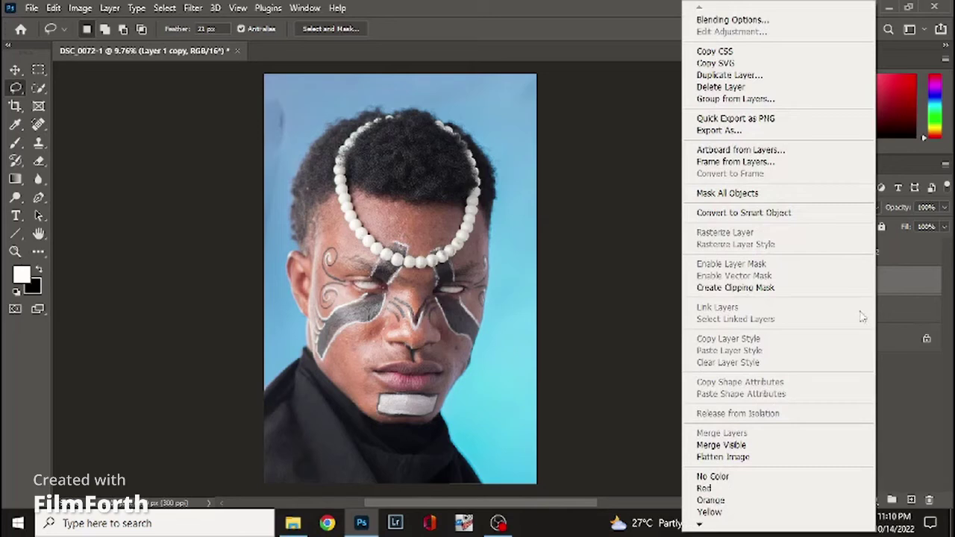
left_click(778, 445)
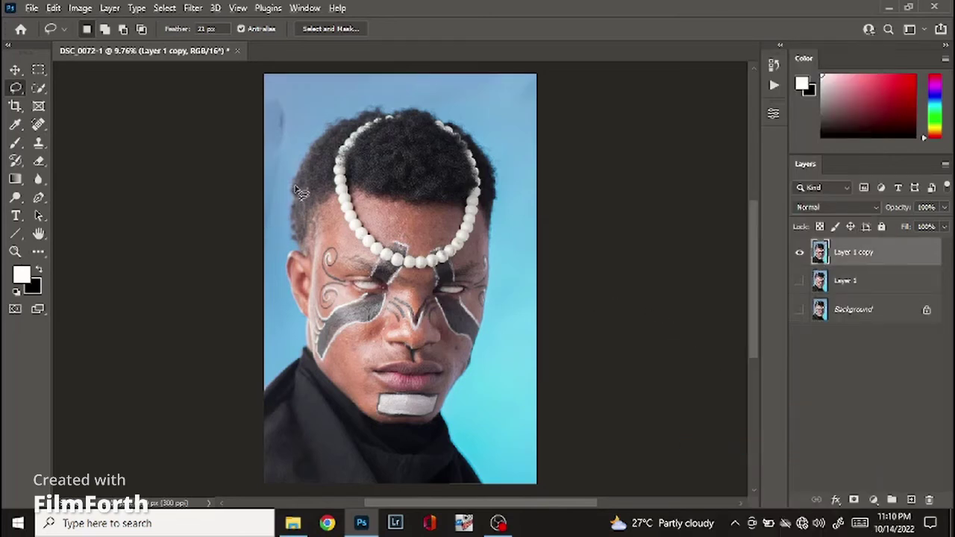
scroll(301, 192, "up", 1)
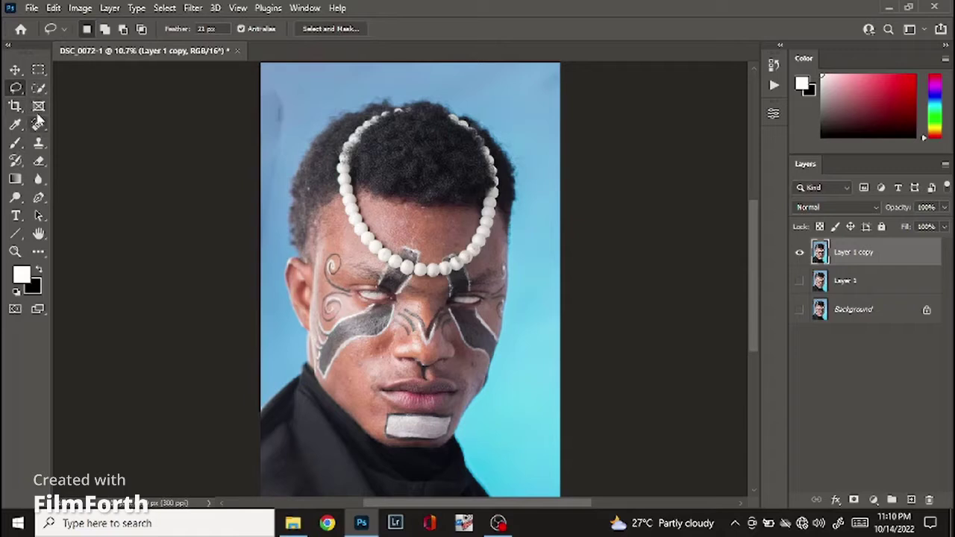
- Clone blue backdrop over the leftover marks along the top-left edge and compare the result
left_click(39, 144)
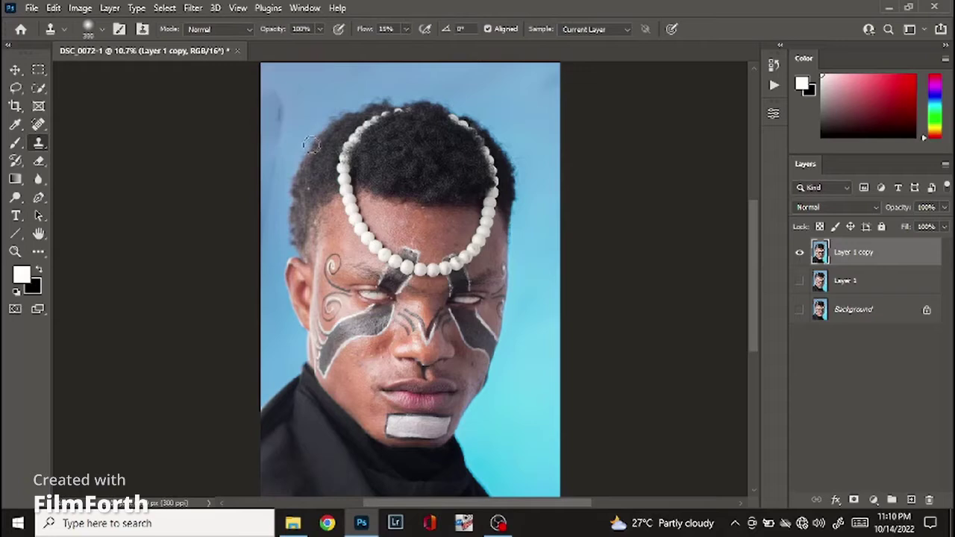
mouse_move(273, 124)
left_mouse_down()
mouse_move(300, 124)
mouse_move(281, 145)
mouse_move(253, 224)
mouse_move(311, 95)
mouse_move(286, 99)
mouse_move(272, 128)
mouse_move(248, 194)
mouse_move(309, 85)
mouse_move(290, 97)
mouse_move(275, 85)
mouse_move(213, 169)
mouse_move(259, 170)
mouse_move(325, 87)
mouse_move(271, 142)
mouse_move(238, 258)
mouse_move(267, 301)
mouse_move(265, 182)
mouse_move(246, 335)
left_mouse_up()
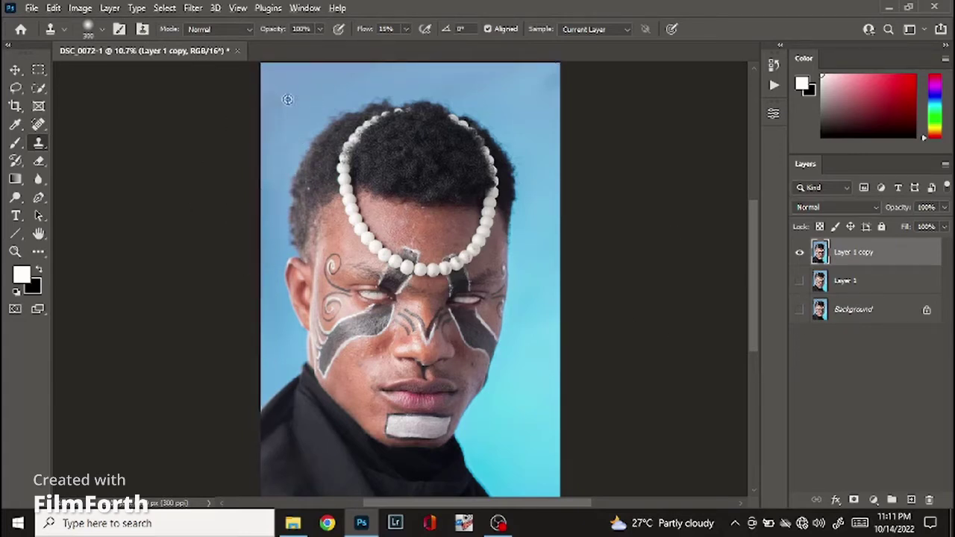
left_click_drag(263, 120, 262, 182)
left_click(801, 253)
left_click(801, 255)
- Clip Layer 1 copy to Layer 1, merge the clipping mask, and show Background again
right_click(909, 264)
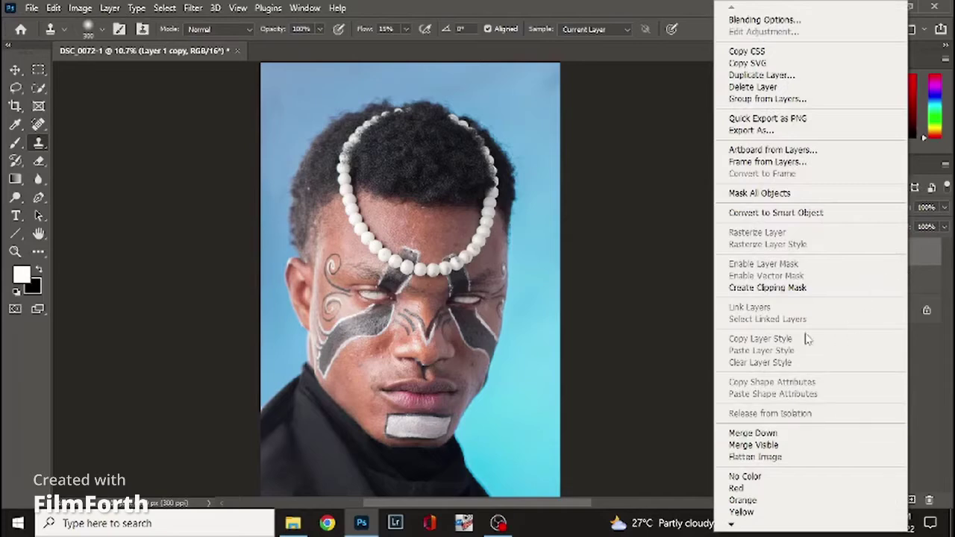
left_click(785, 289)
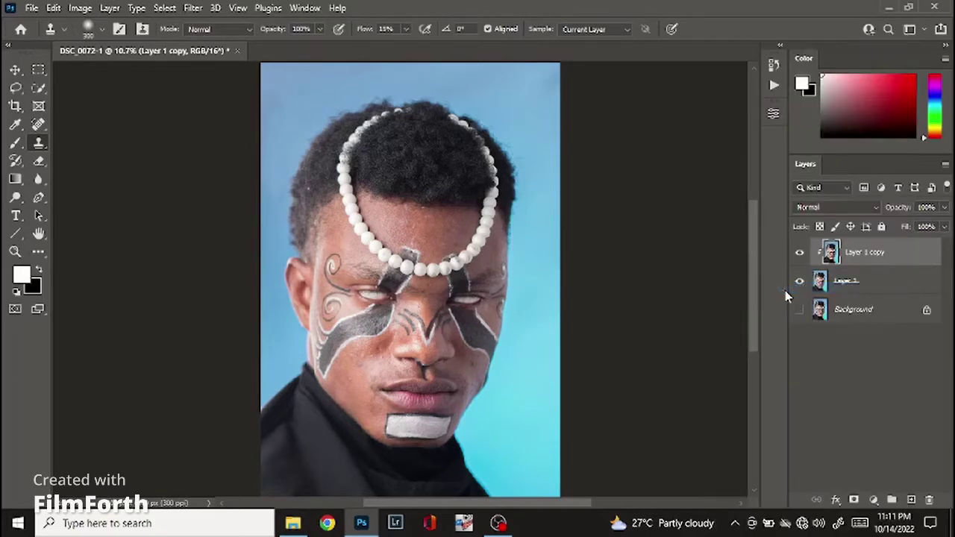
right_click(879, 276)
left_click(790, 433)
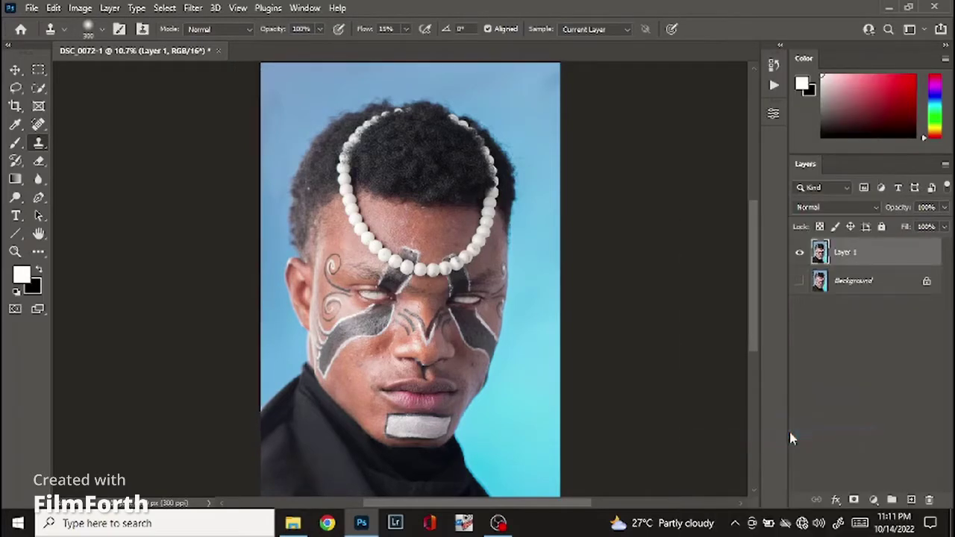
left_click(799, 281)
- Select the subject's hair, face and shoulders with Quick Selection, checking the edges up close
left_click(15, 69)
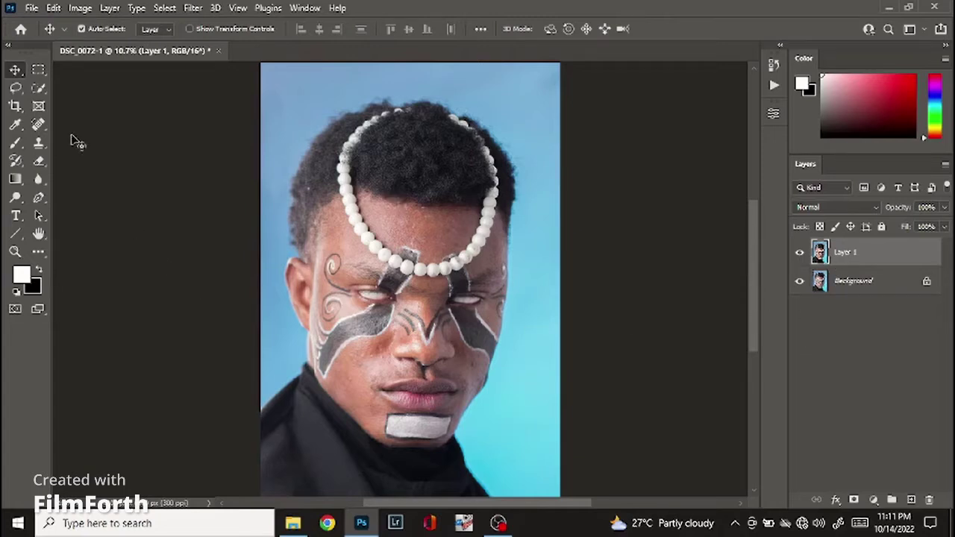
left_click(39, 89)
right_click(37, 90)
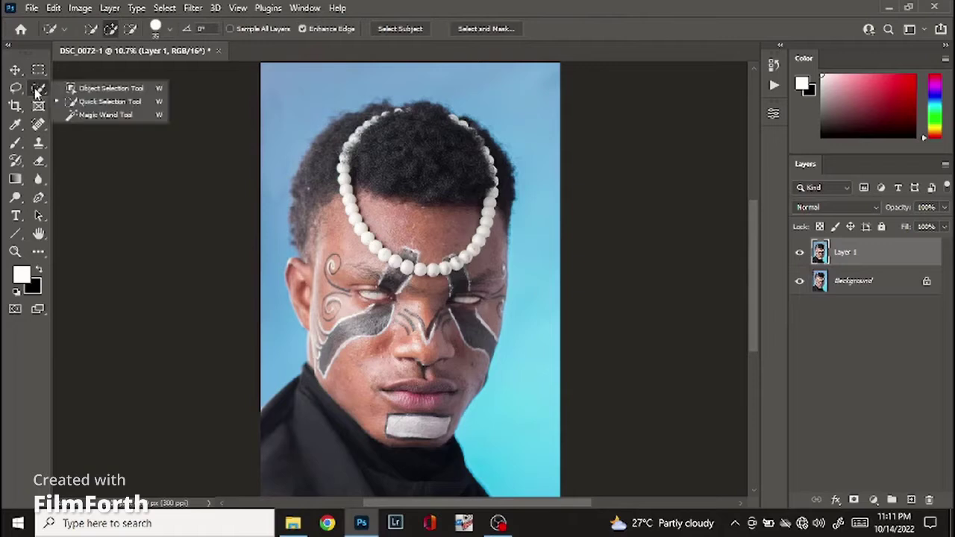
left_click(40, 88)
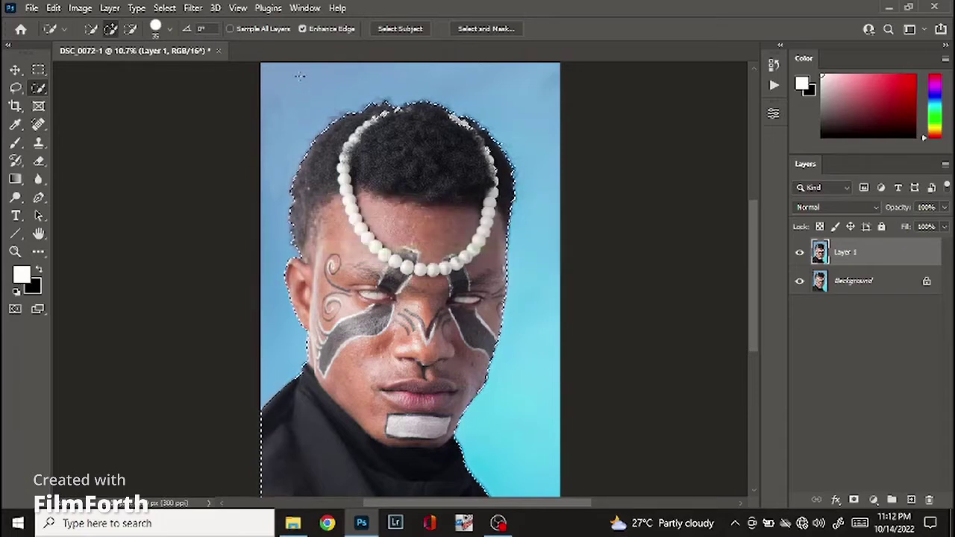
scroll(352, 286, "up", 2)
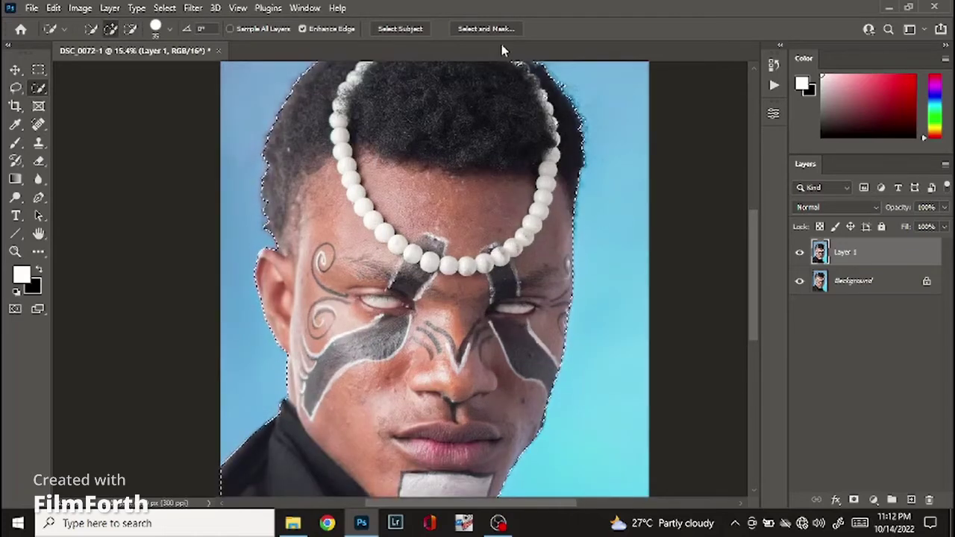
left_click_drag(490, 112, 490, 154)
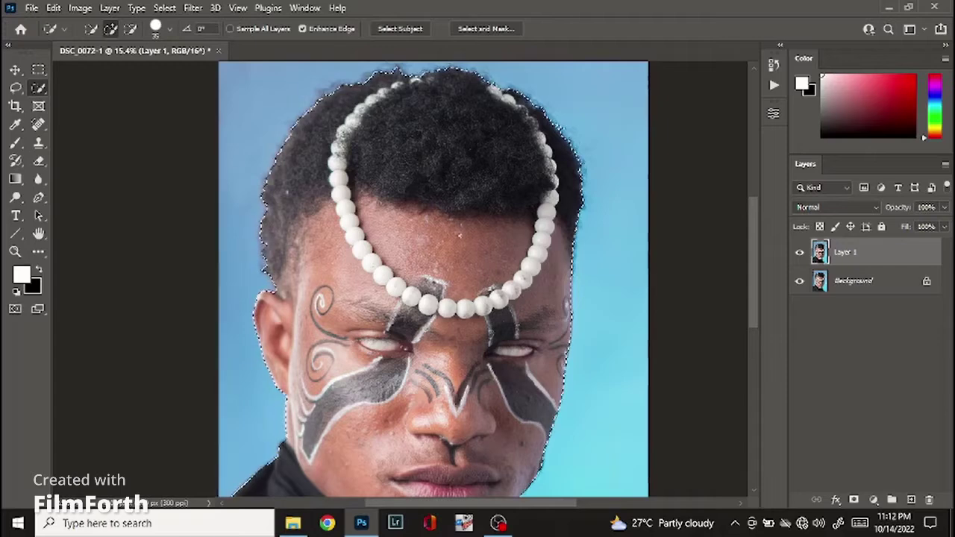
left_click_drag(472, 397, 445, 180)
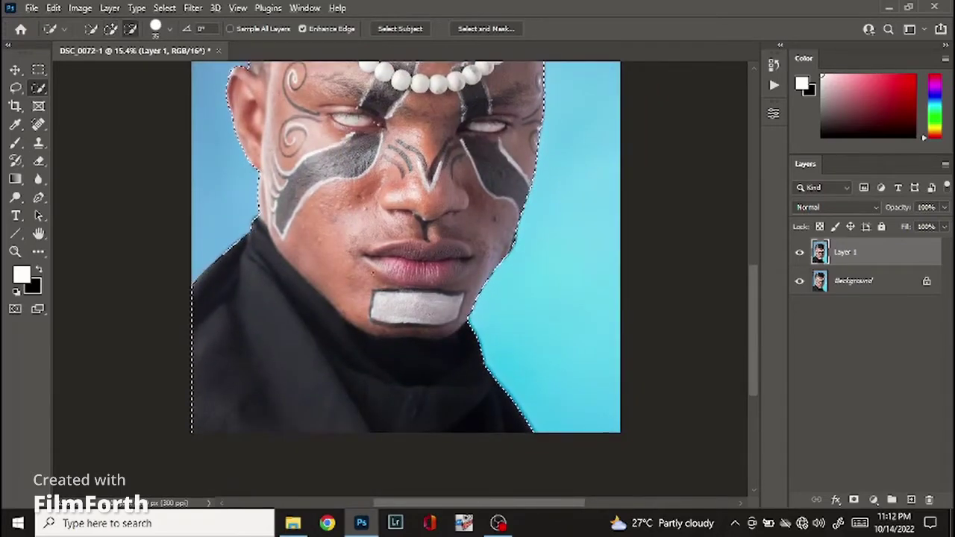
scroll(484, 234, "down", 4)
scroll(416, 219, "up", 2)
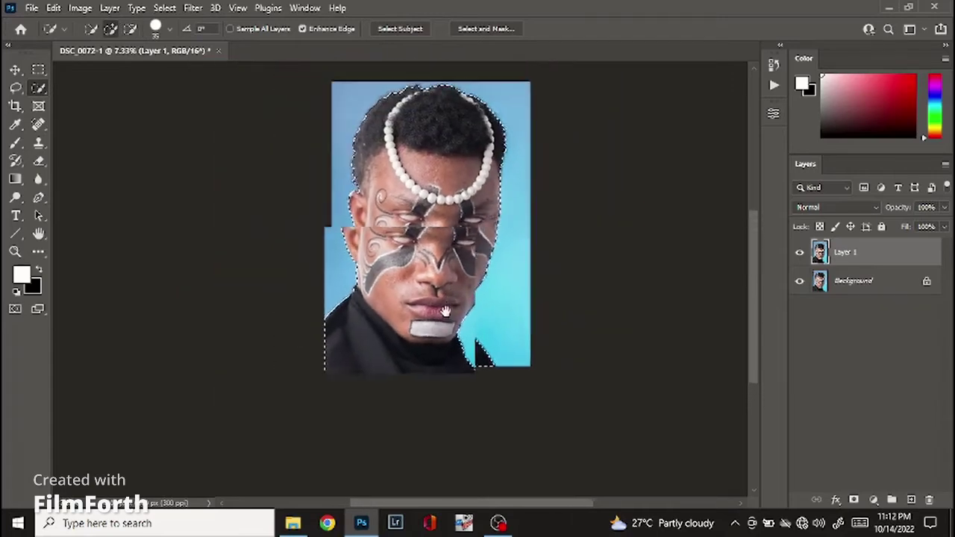
- Feather the subject selection by 1.5 px, invert it, and copy it to Layer 2
right_click(415, 218)
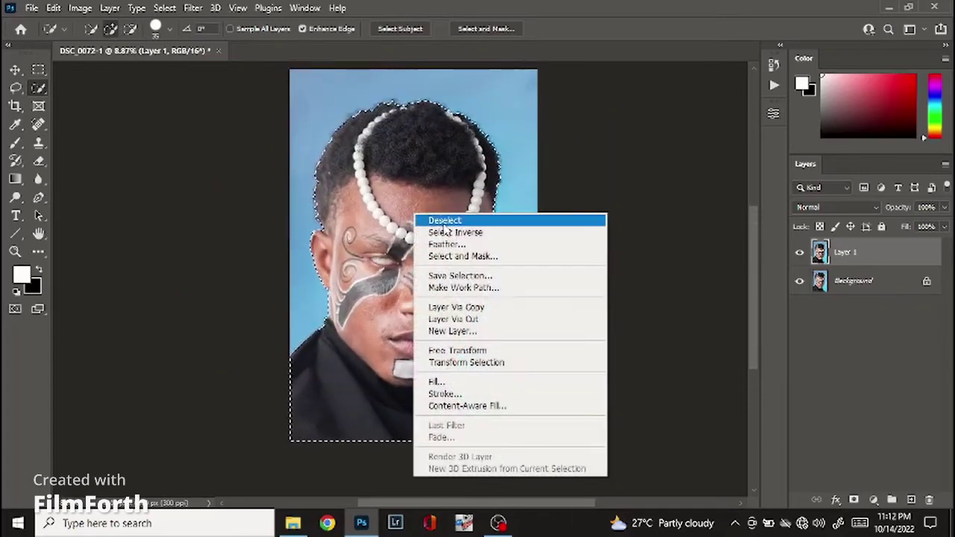
left_click(446, 244)
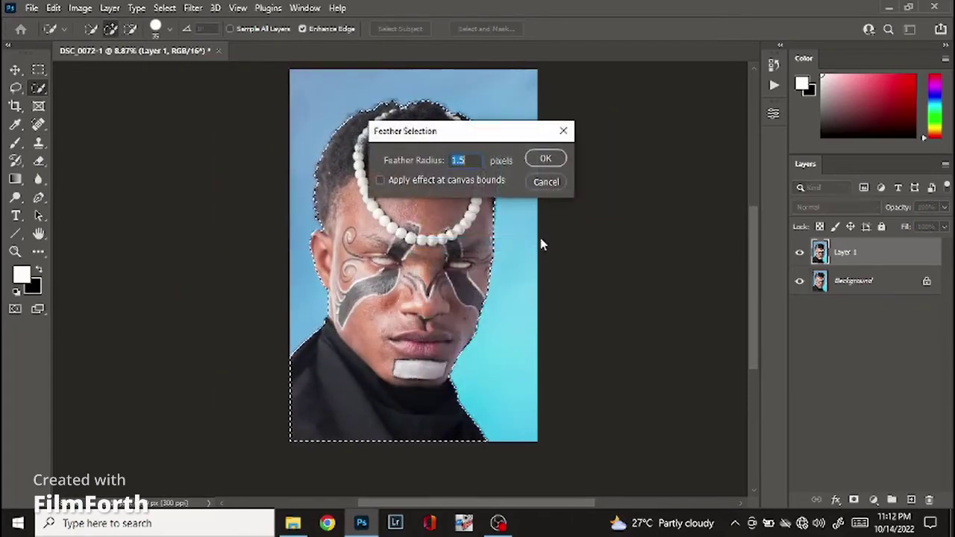
left_click(544, 159)
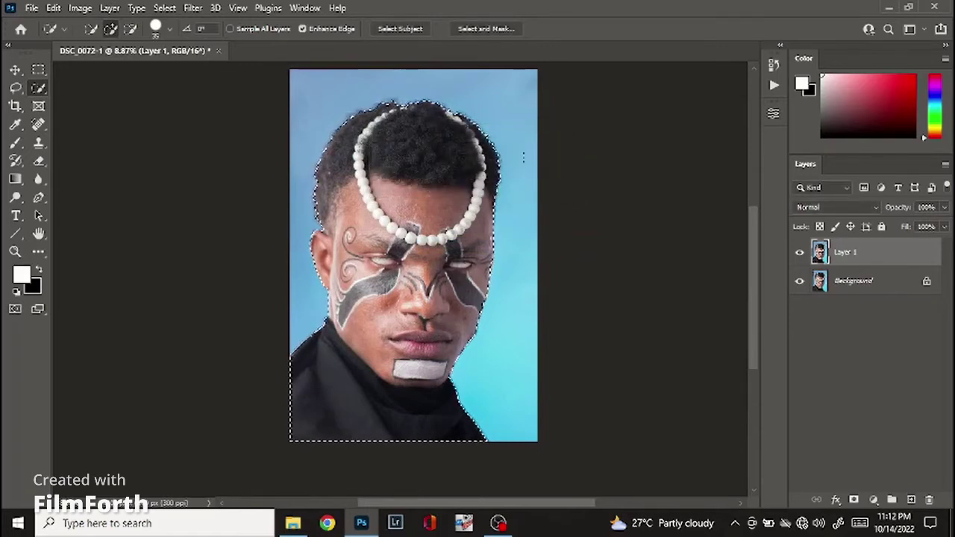
right_click(442, 175)
left_click(457, 192)
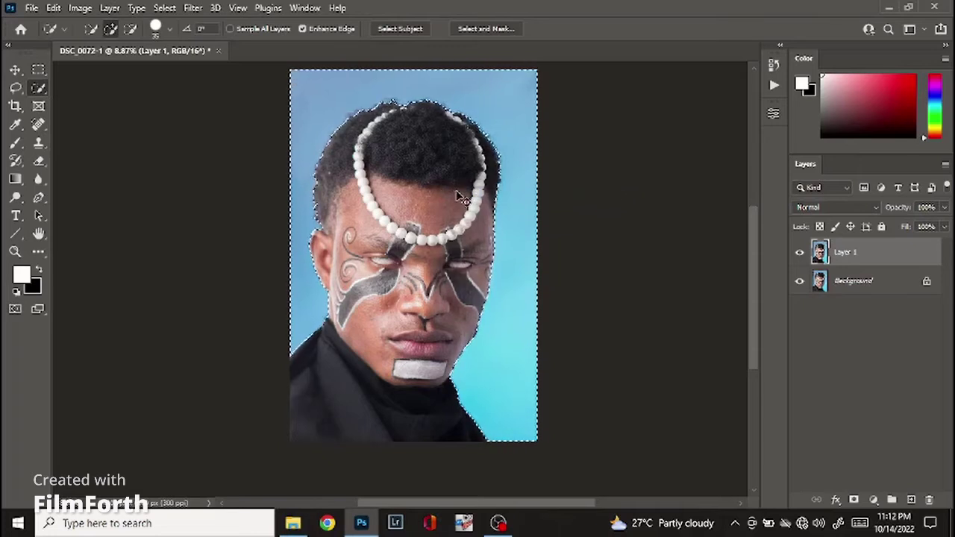
key("ctrl+j")
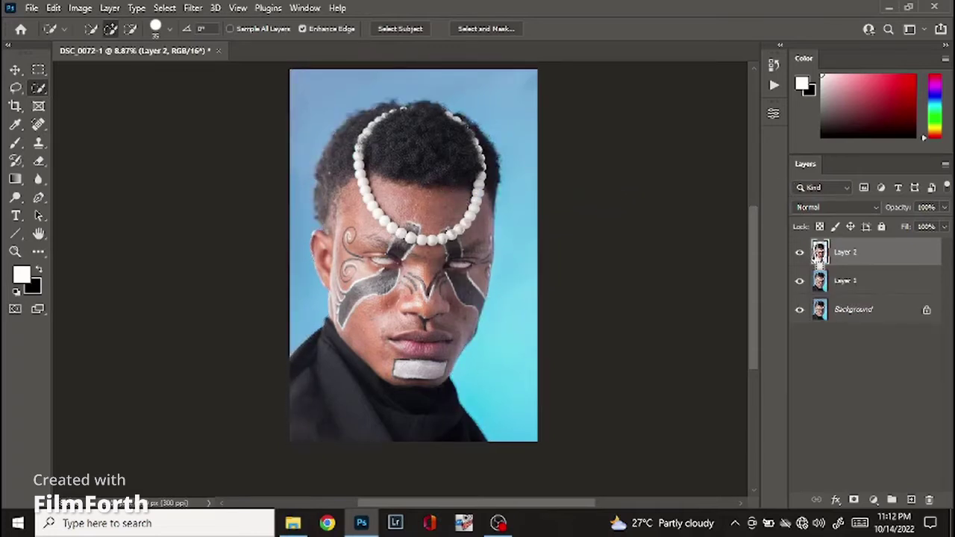
- Load Layer 2's outline, invert it on Layer 1, and copy the backdrop to Layer 3
left_click(820, 254, "ctrl")
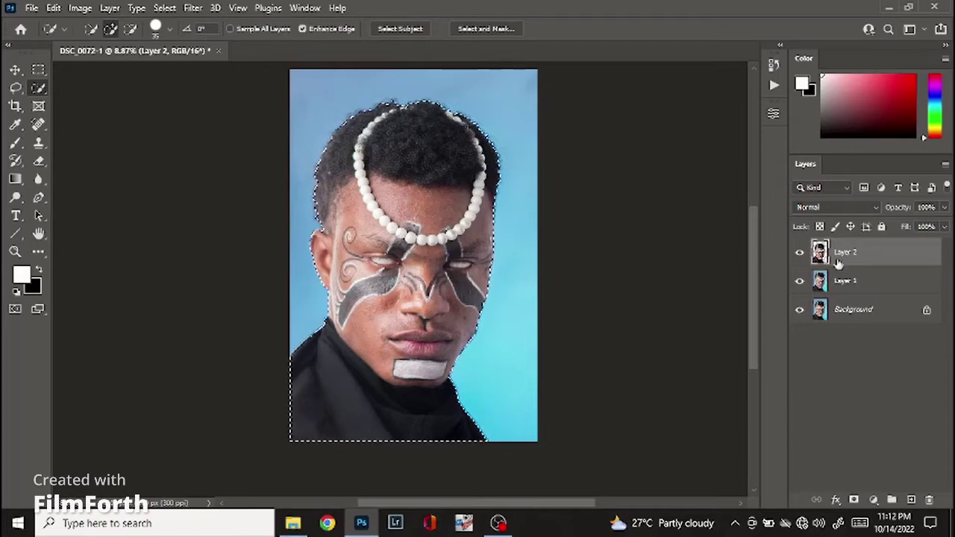
left_click(858, 288)
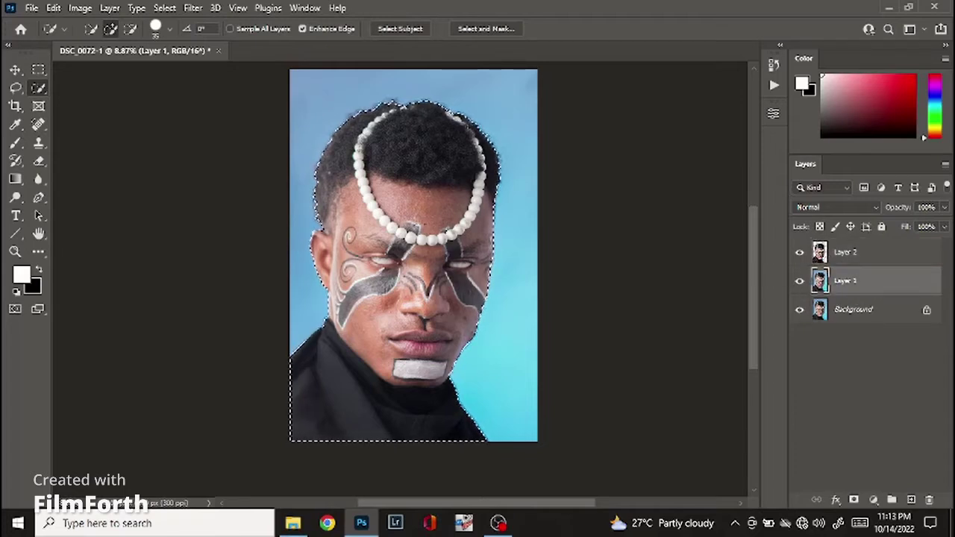
right_click(463, 194)
left_click(477, 208)
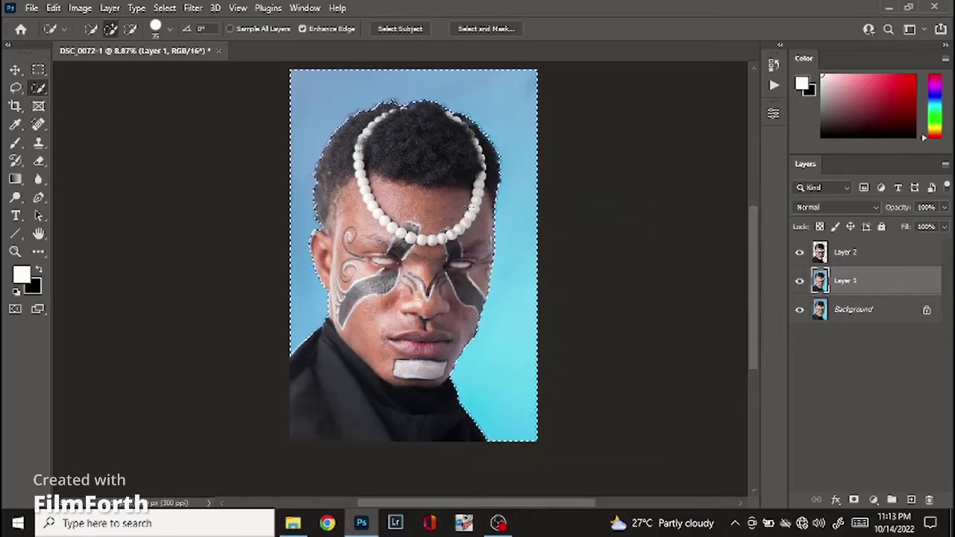
key("ctrl+j")
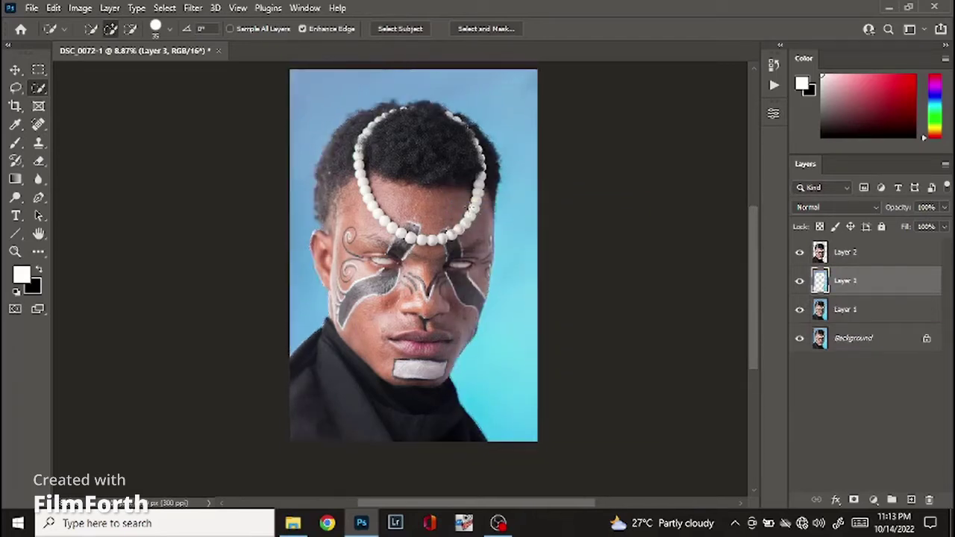
left_click(15, 70)
- Hide Layer 2, Layer 1 and the Background layer
left_click(799, 252)
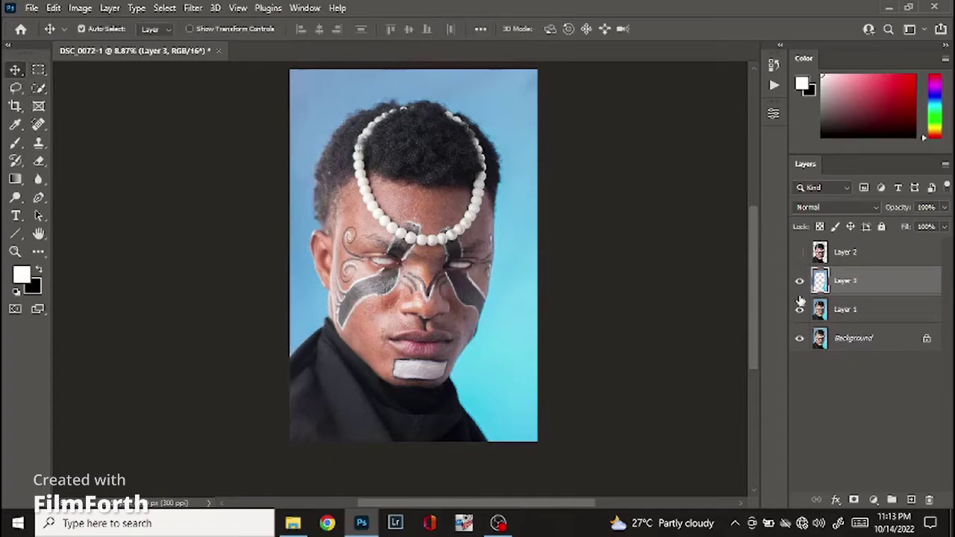
left_click(799, 309)
left_click(799, 338)
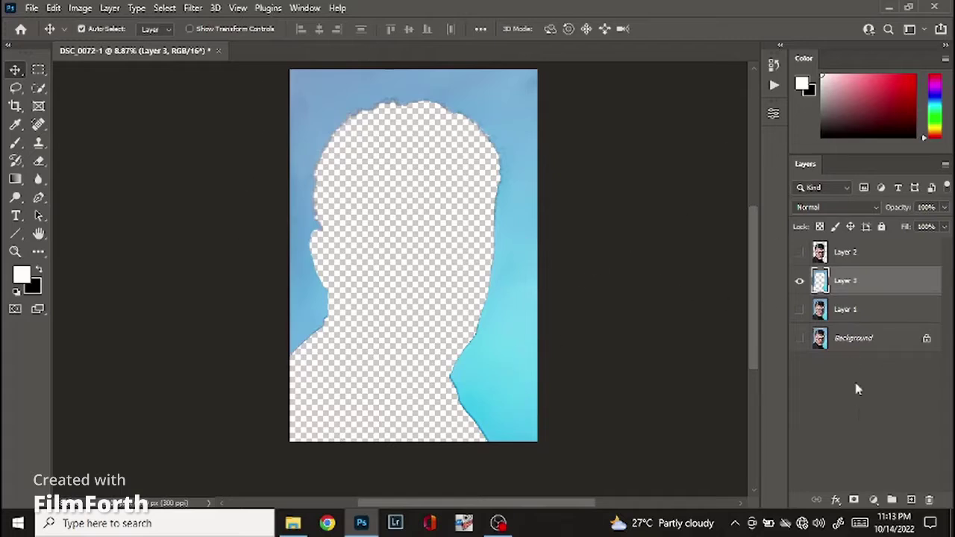
- Add a hidden white Solid Color fill layer, then duplicate Layer 3 as Layer 3 copy
left_click(874, 500)
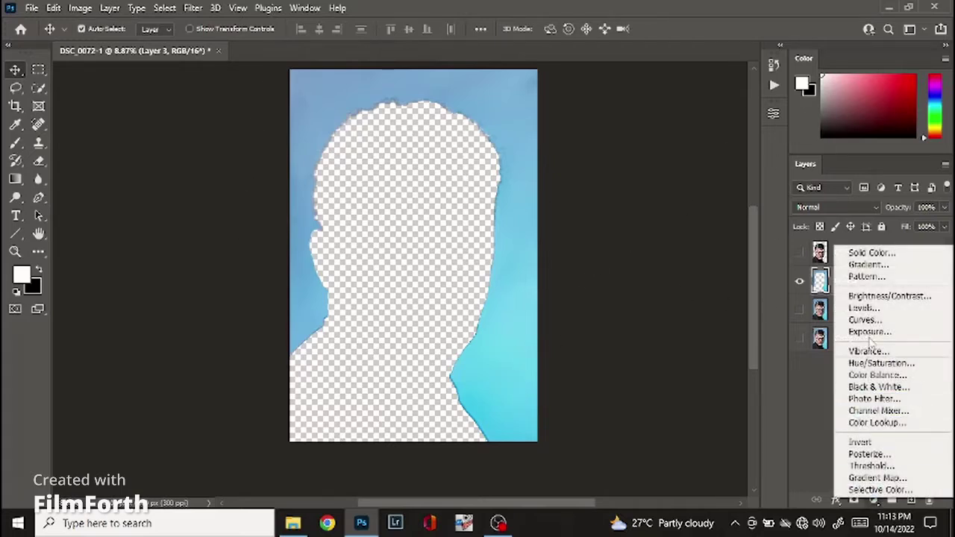
left_click(873, 253)
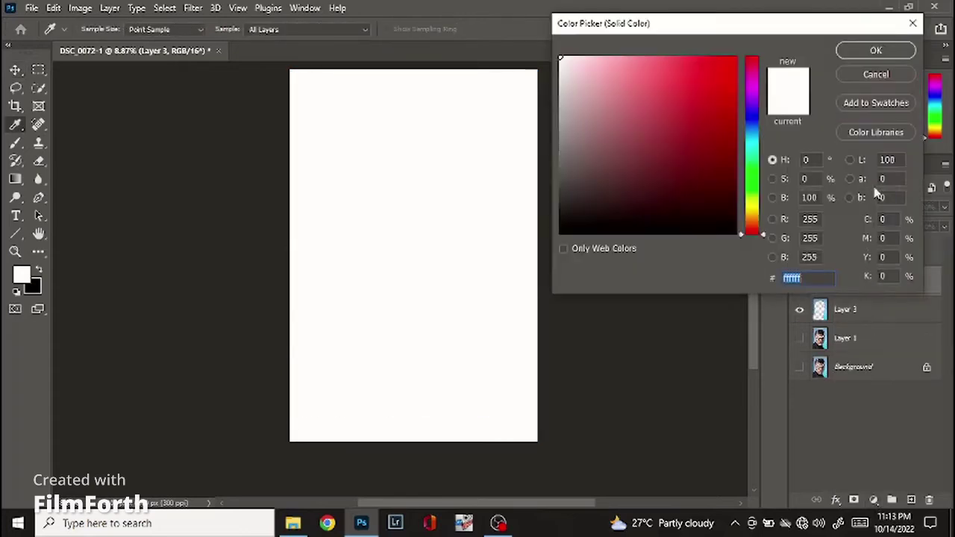
left_click(876, 52)
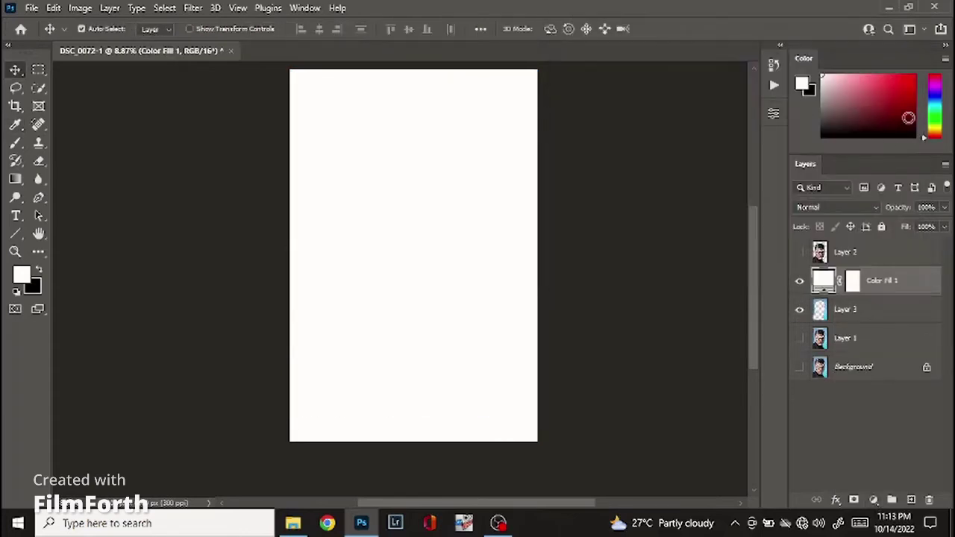
left_click(800, 282)
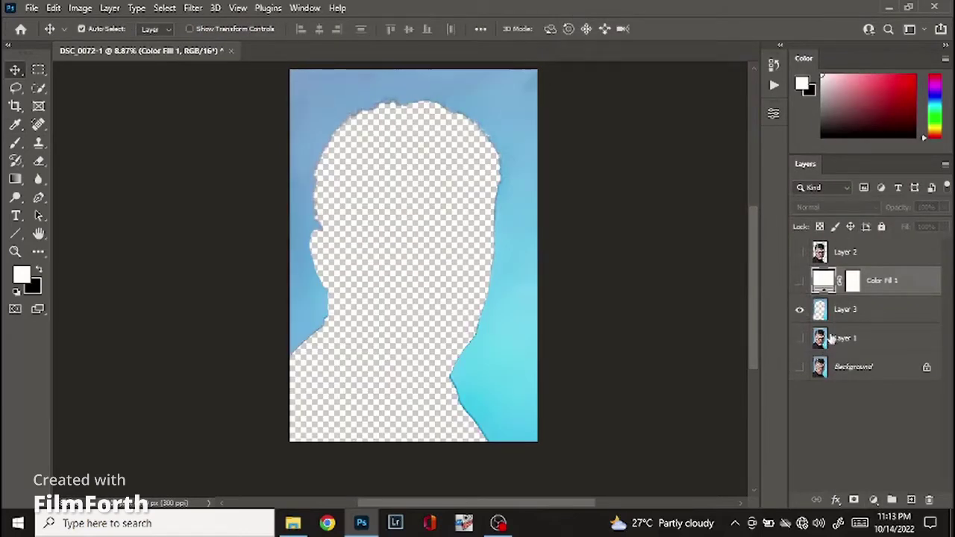
left_click(859, 320)
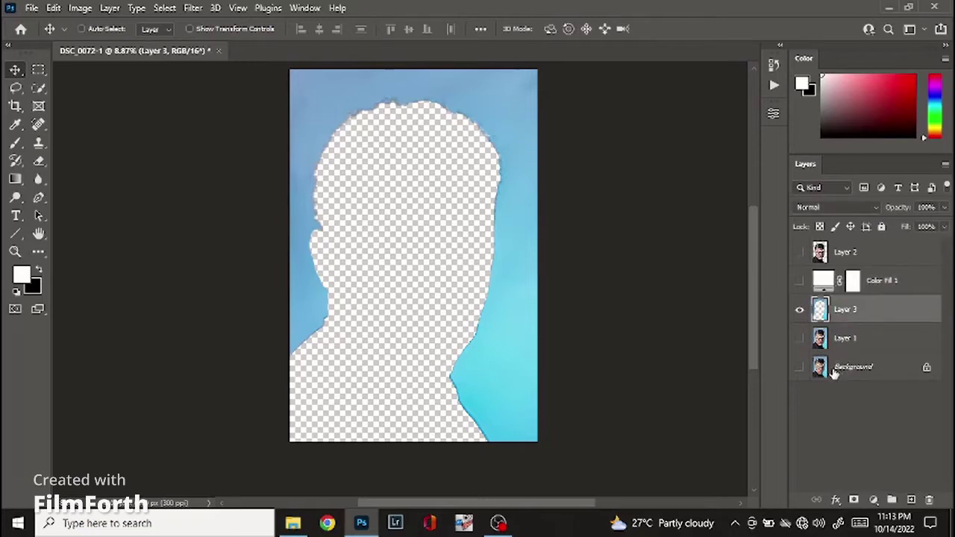
key("ctrl+j")
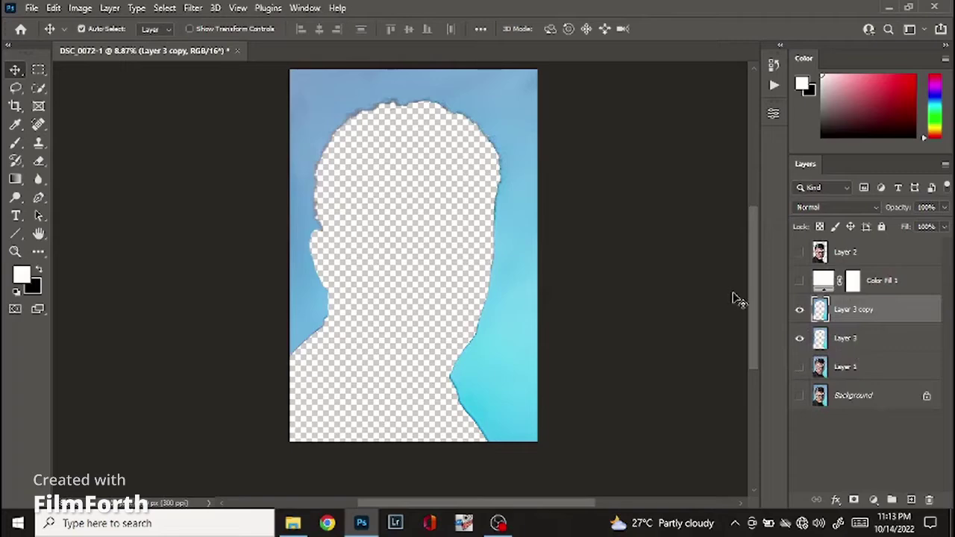
- Clip Color Fill 1 to Layer 3 copy as a clipping mask
left_click(899, 291)
right_click(899, 301)
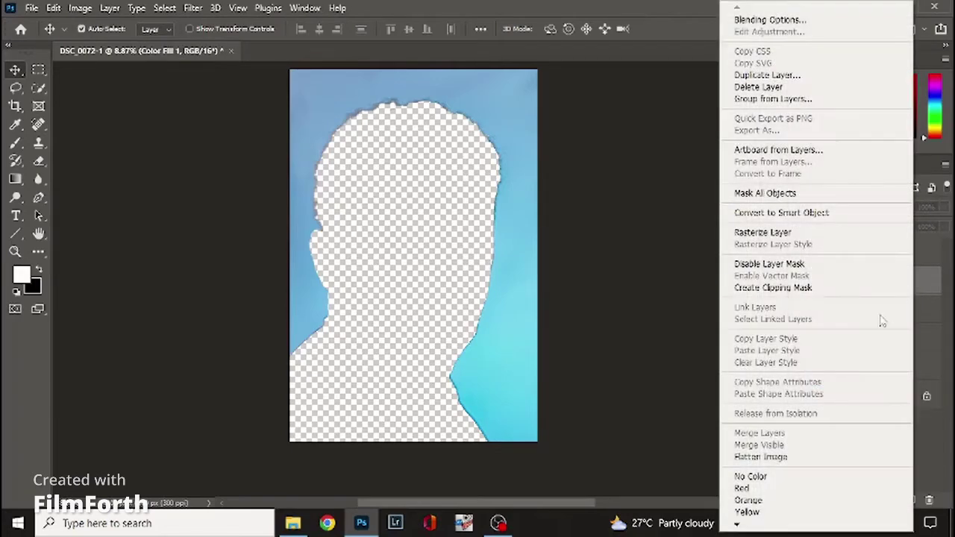
left_click(786, 291)
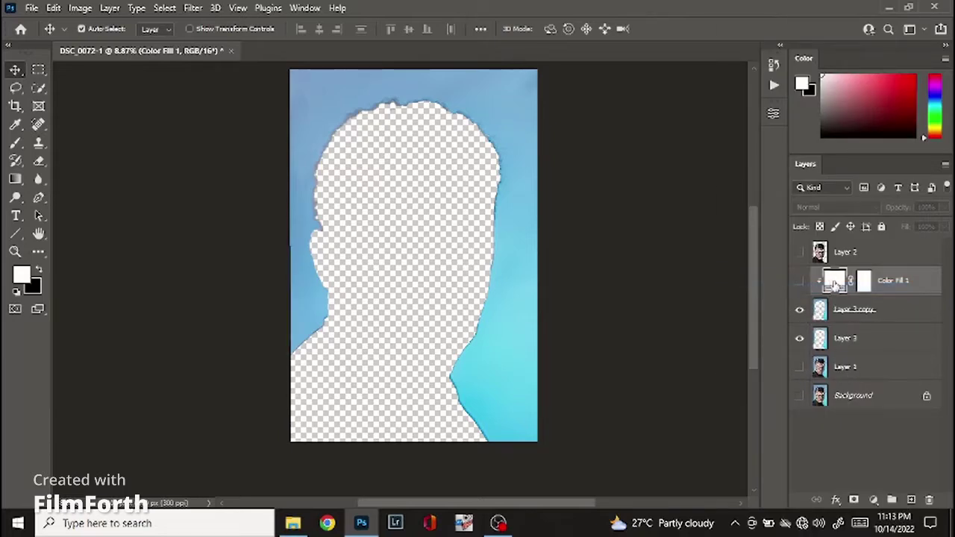
- Change Color Fill 1 to the light blue 86c1ea sampled from the background
double_click(834, 282)
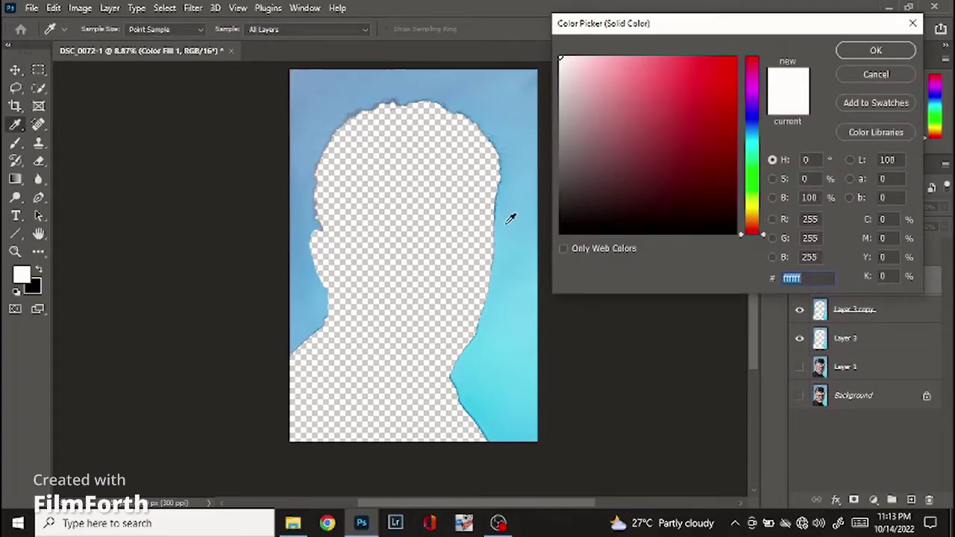
left_click(506, 235)
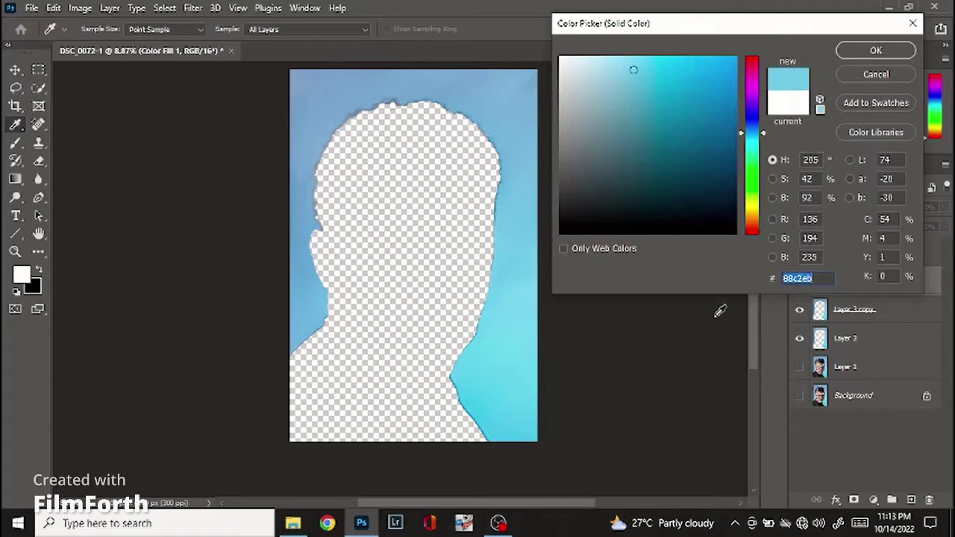
left_click(506, 245)
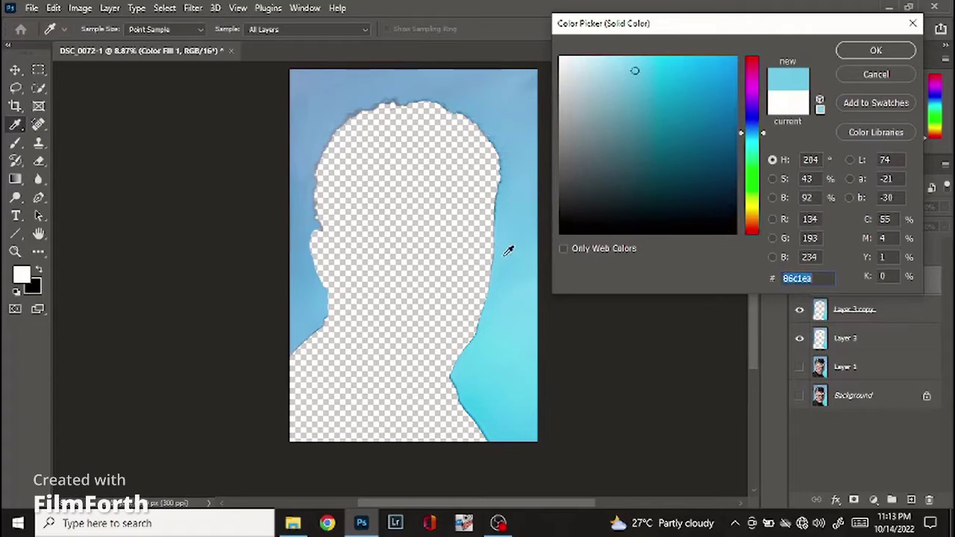
left_click(876, 50)
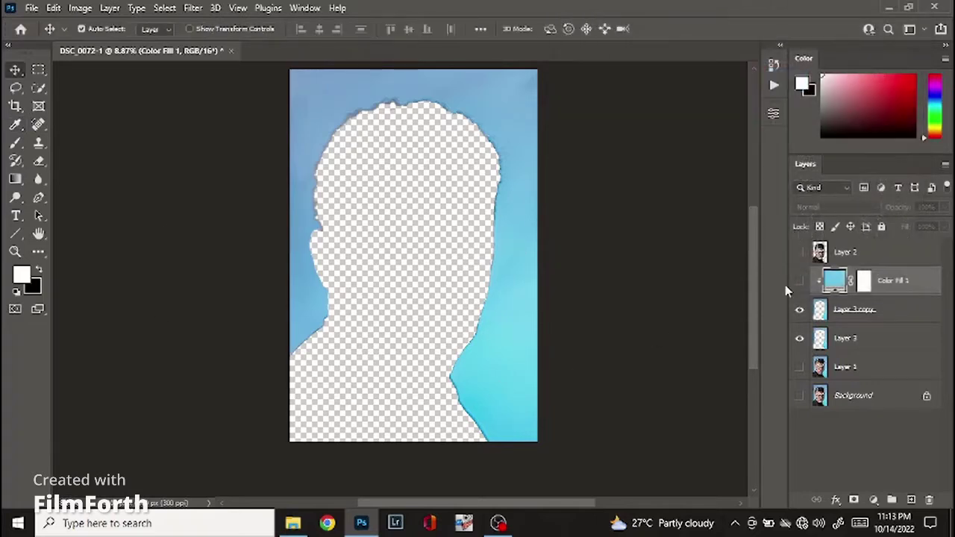
- Make Color Fill 1 visible and set its blend mode to Color
left_click(799, 281)
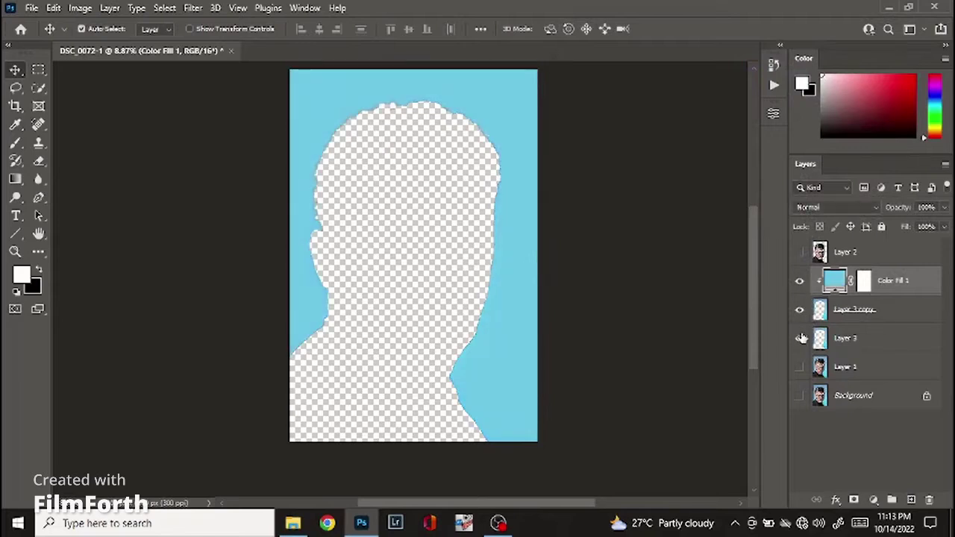
left_click(843, 207)
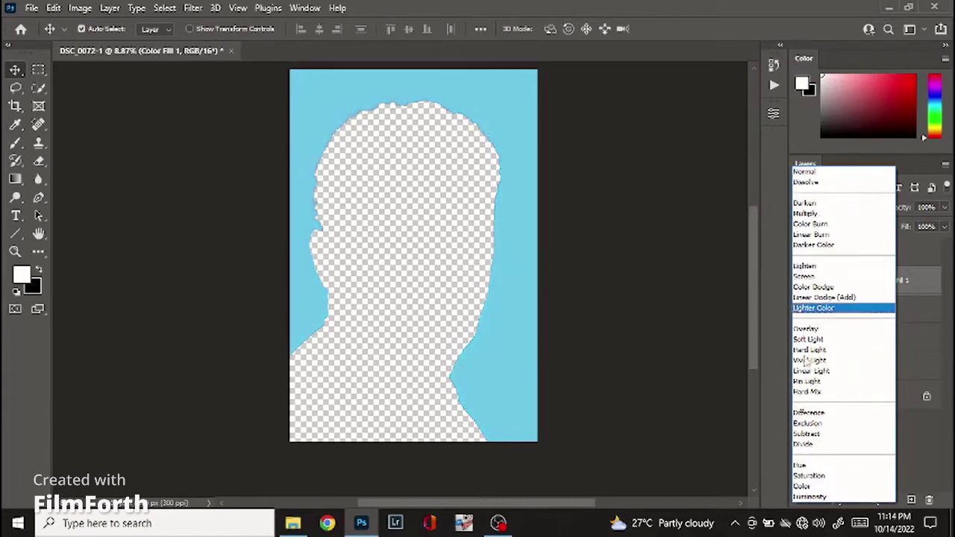
left_click(801, 486)
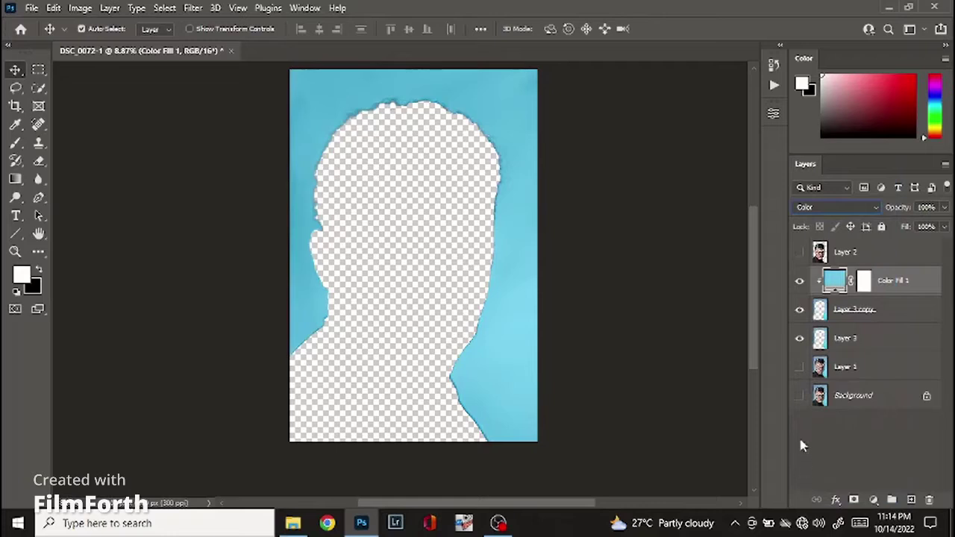
left_click(823, 206)
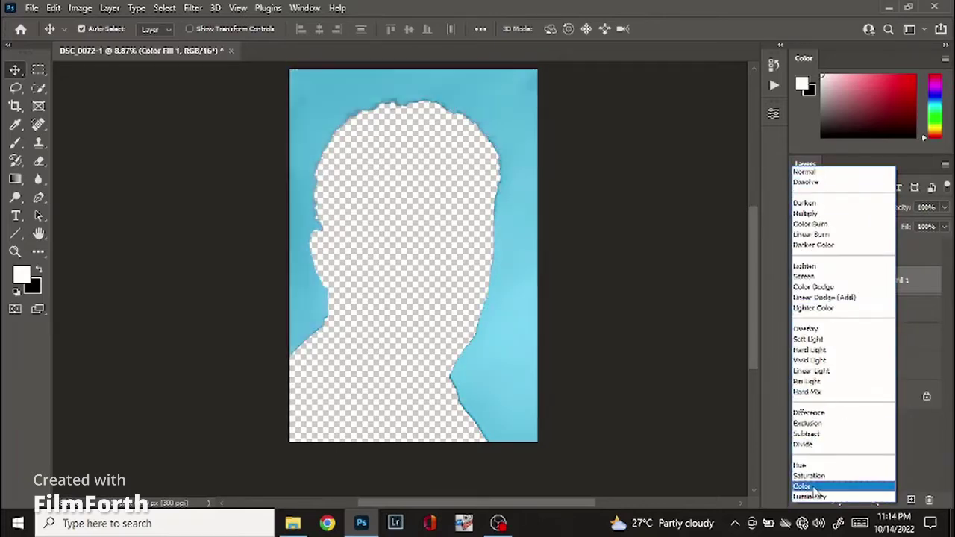
- Return Color Fill 1 to Normal blending and lower its fill to about 32%
left_click(810, 173)
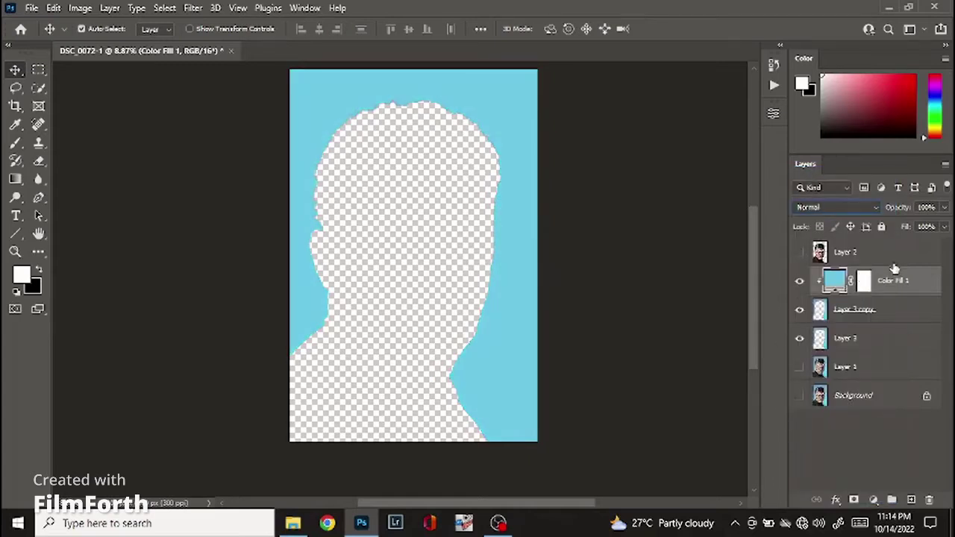
left_click(945, 227)
left_click_drag(942, 249, 903, 249)
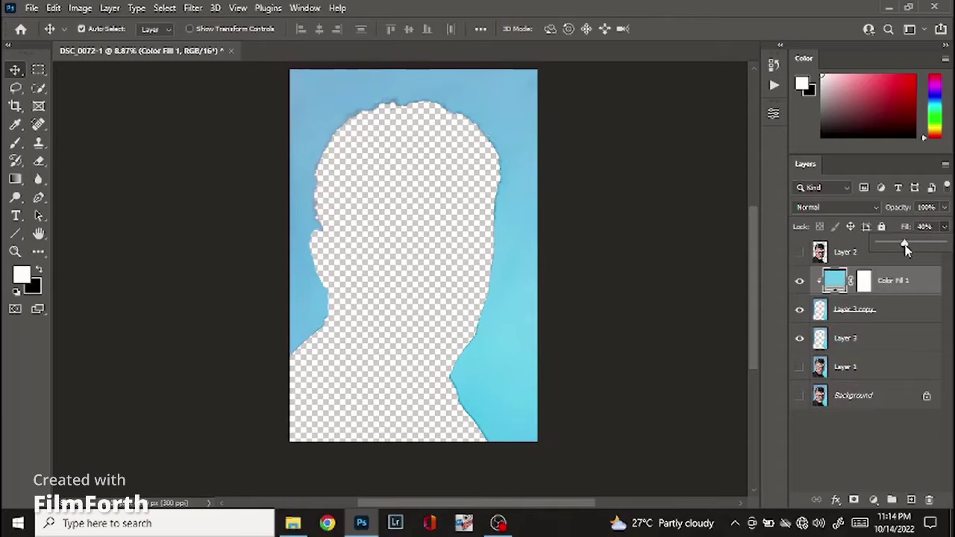
left_click(942, 228)
- Compare the tint with the fill layer on and off, then fine-tune its fill to 30%
left_click(799, 282)
left_click(800, 282)
left_click(799, 282)
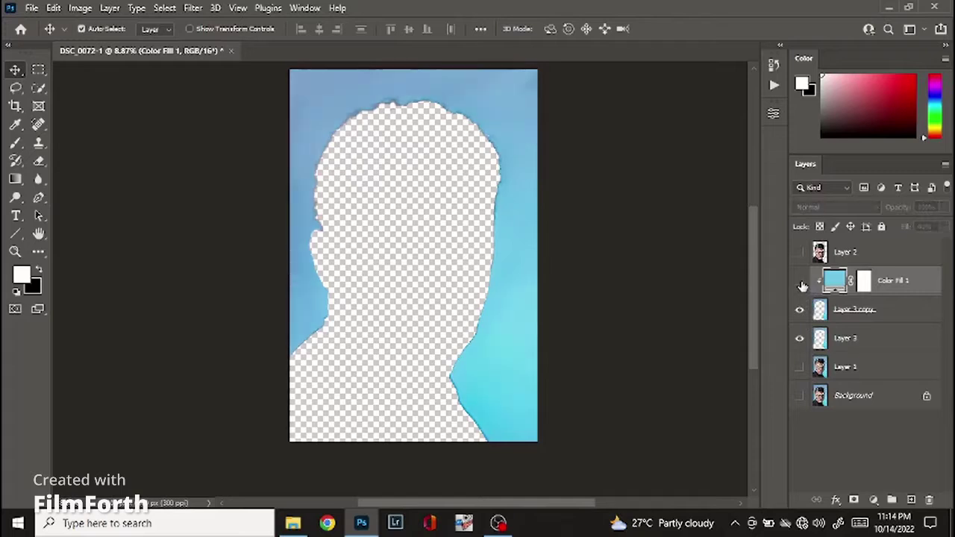
left_click(800, 282)
left_click(943, 228)
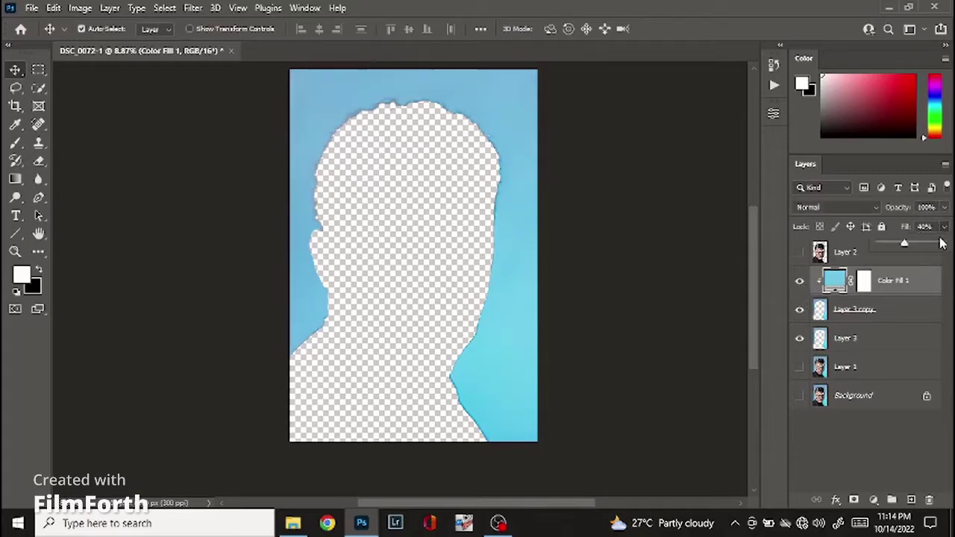
left_click_drag(903, 247, 900, 251)
left_click(800, 309)
- Merge the blue fill into Layer 3 copy, merge that into Layer 3, and show all layers
right_click(890, 318)
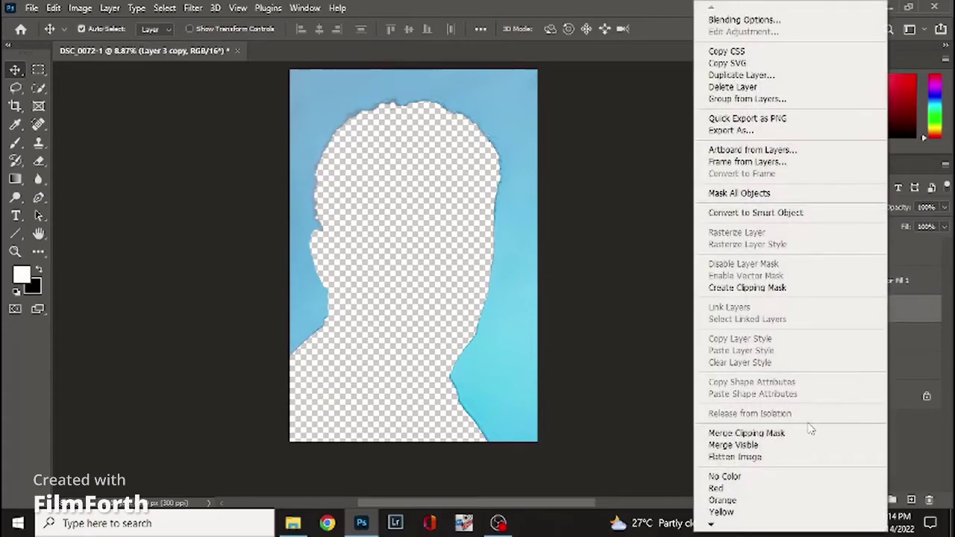
left_click(813, 433)
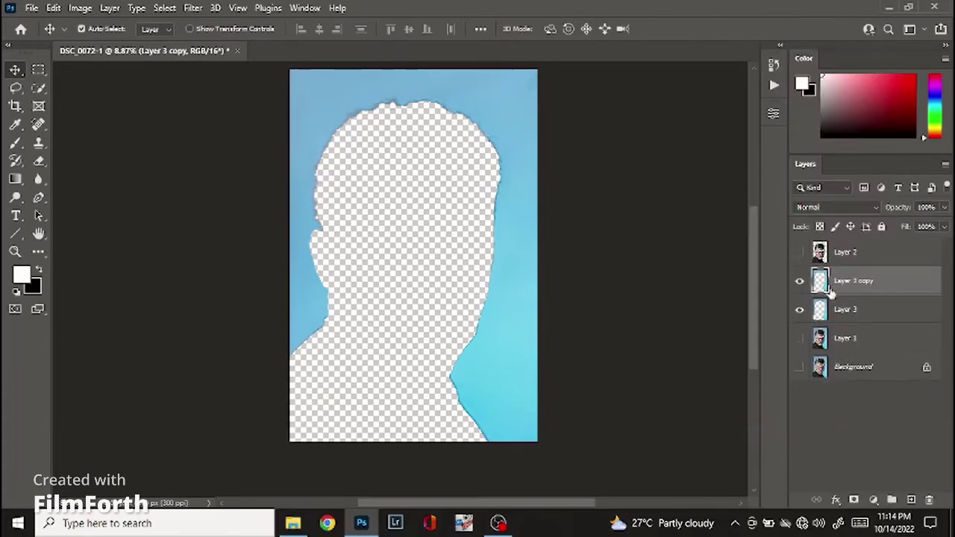
right_click(886, 290)
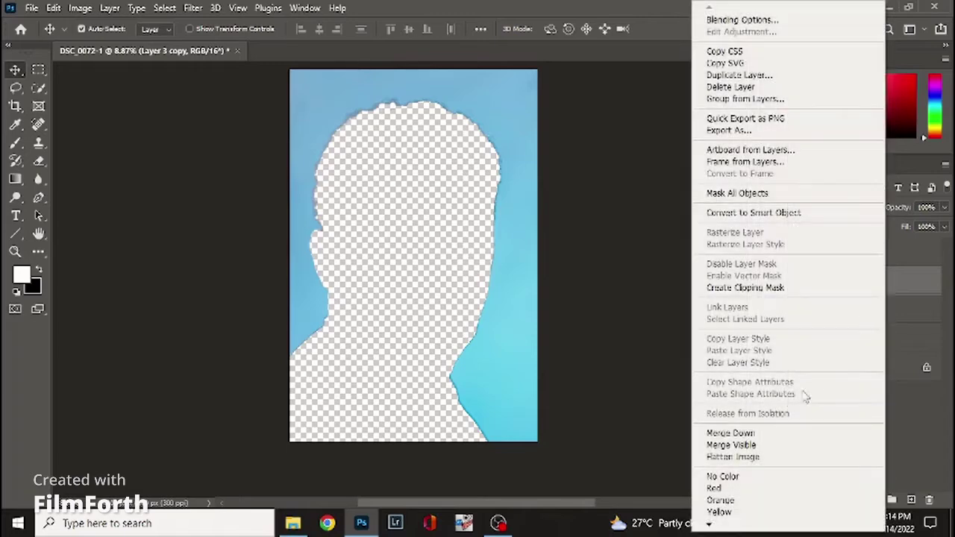
left_click(755, 288)
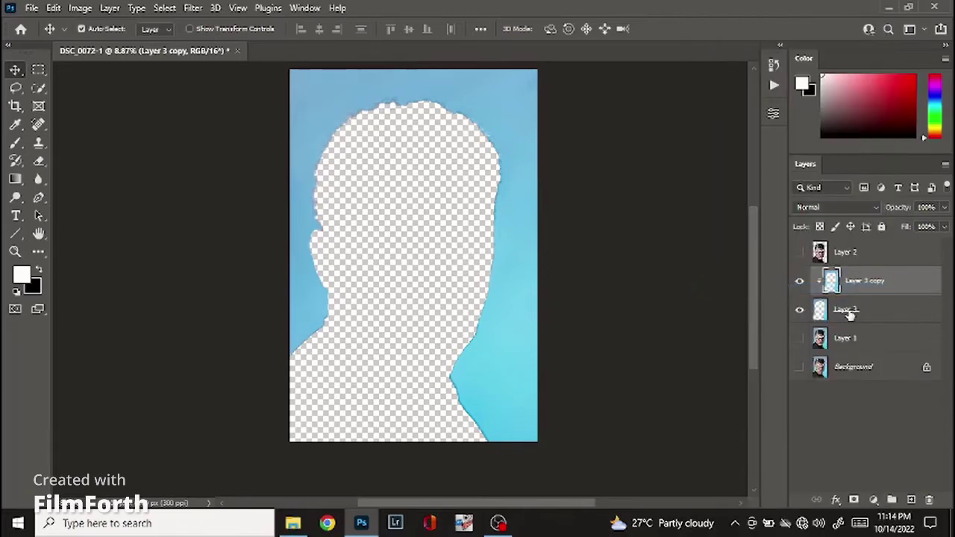
right_click(898, 323)
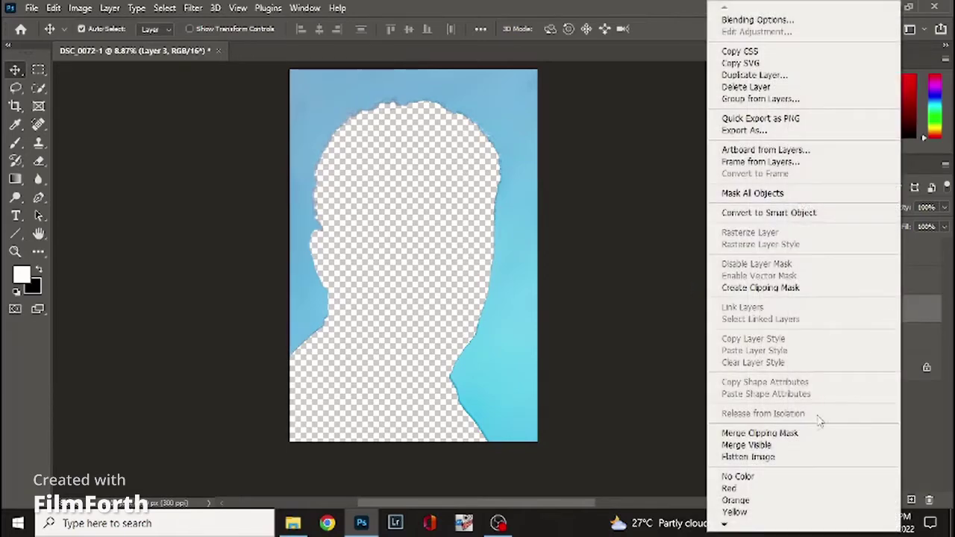
left_click(807, 432)
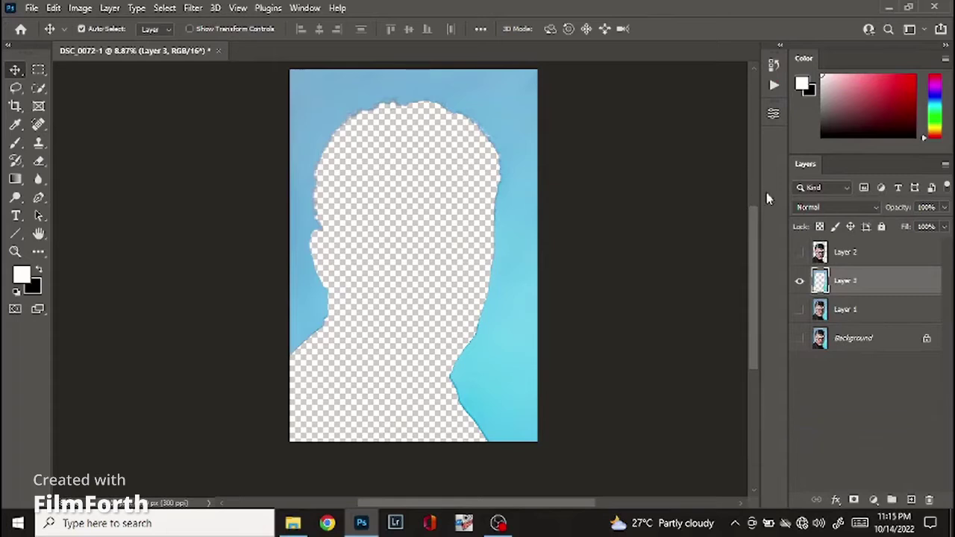
left_click_drag(799, 252, 802, 367)
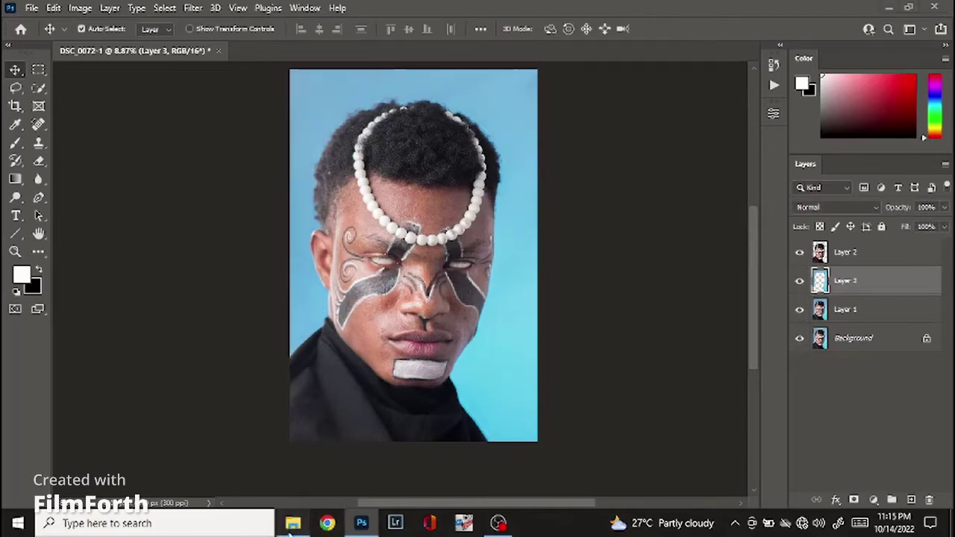
left_click(302, 515)
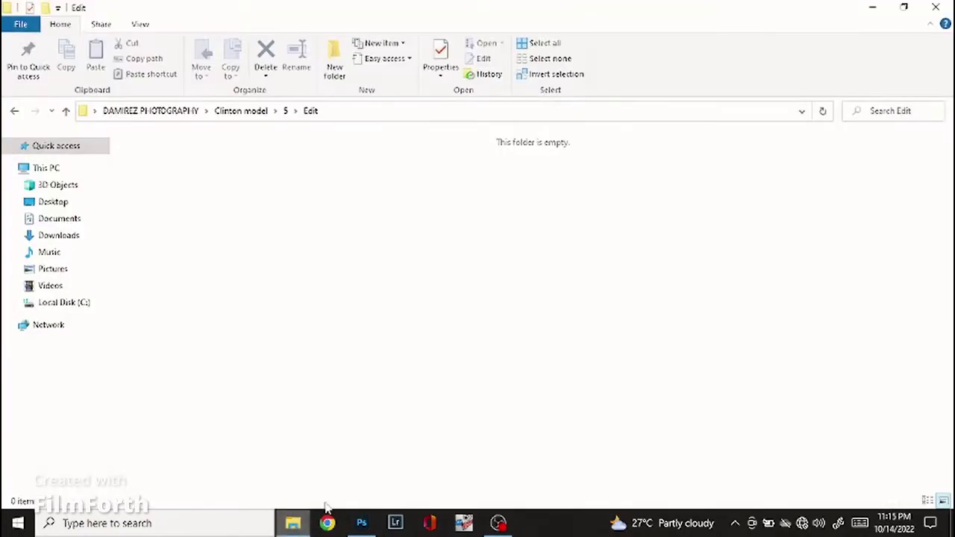
left_click(285, 110)
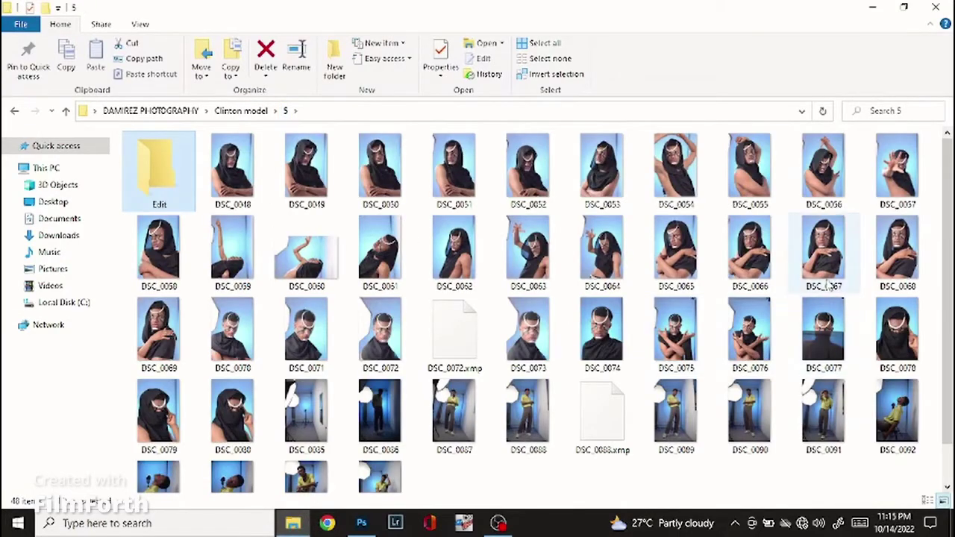
double_click(317, 340)
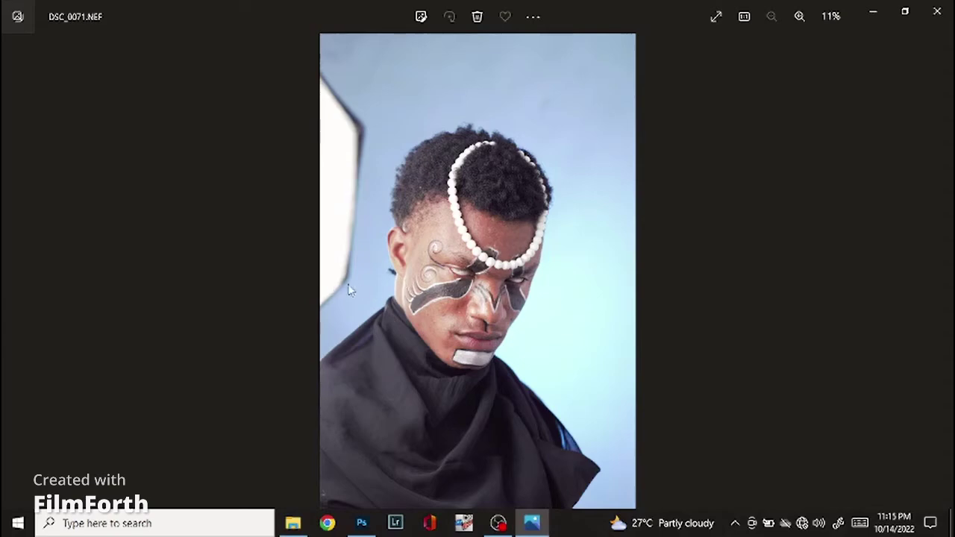
left_click(938, 12)
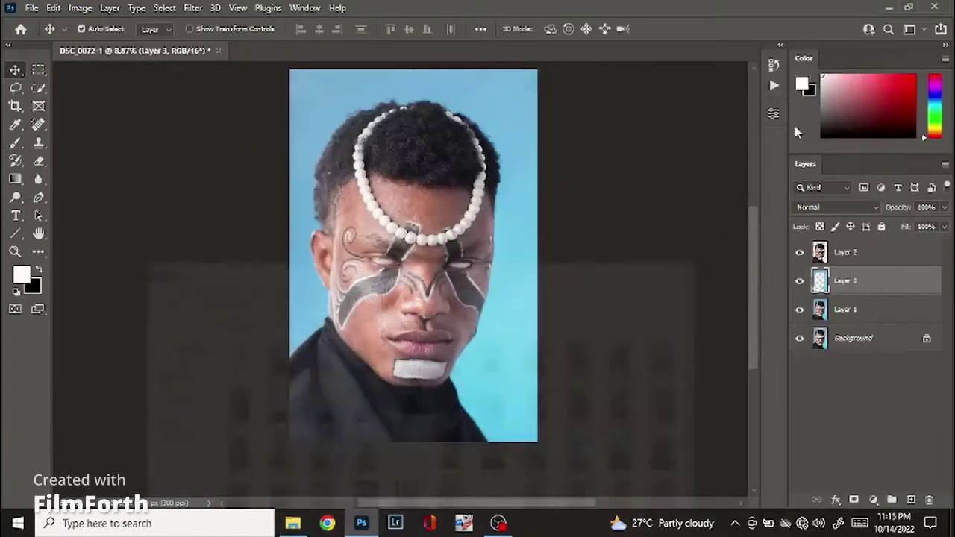
left_click(872, 7)
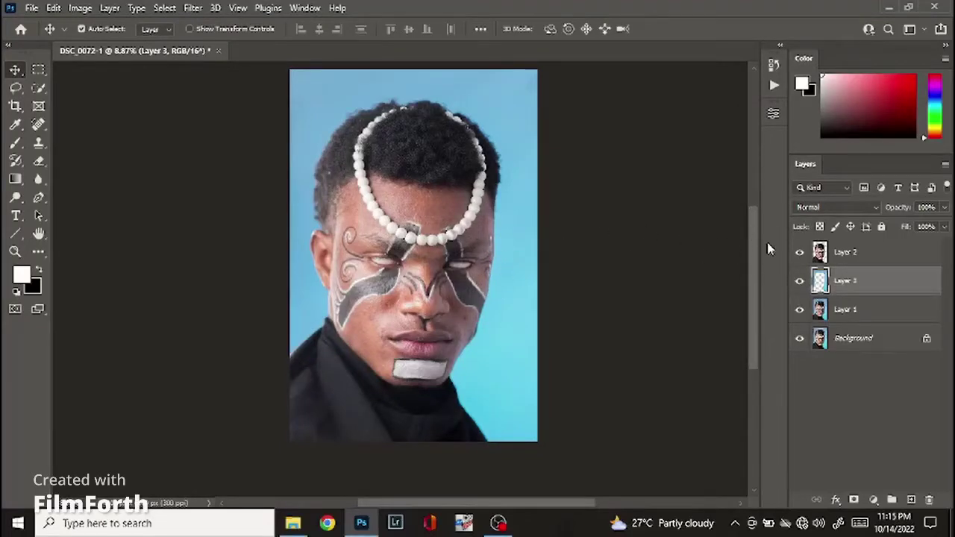
- Hide Layer 2, Layer 1 and Background, duplicate Layer 3, and clip the copy to Layer 3
left_click(799, 252)
left_click(799, 309)
left_click(800, 338)
key("ctrl+j")
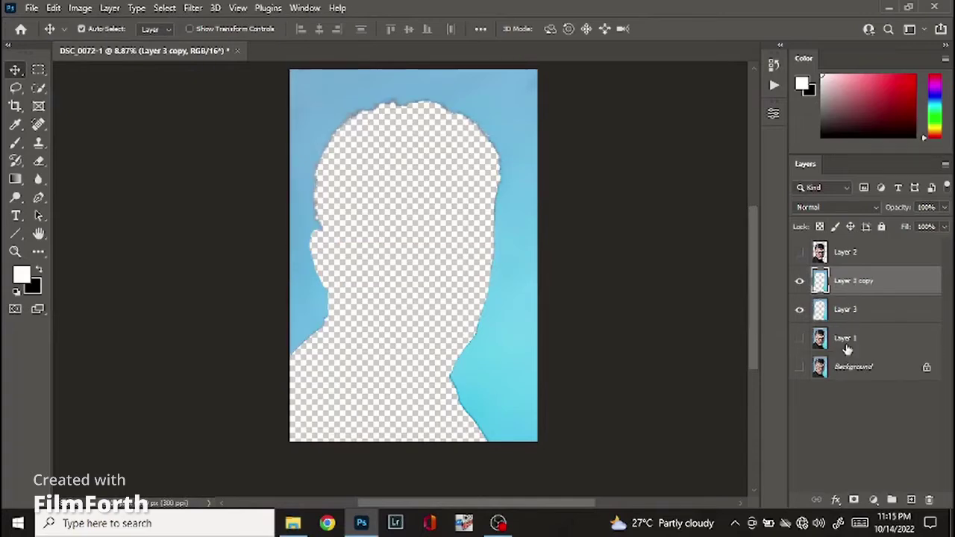
right_click(905, 288)
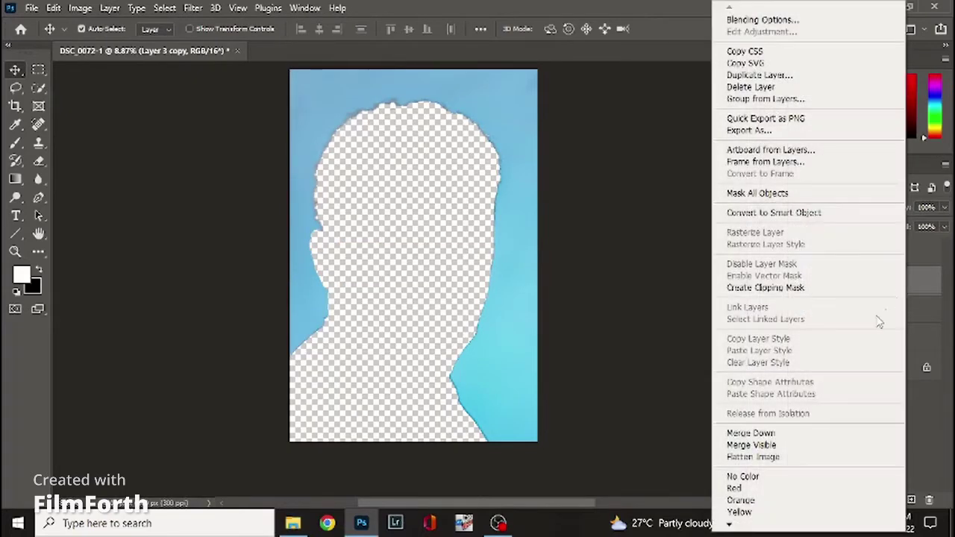
left_click(784, 294)
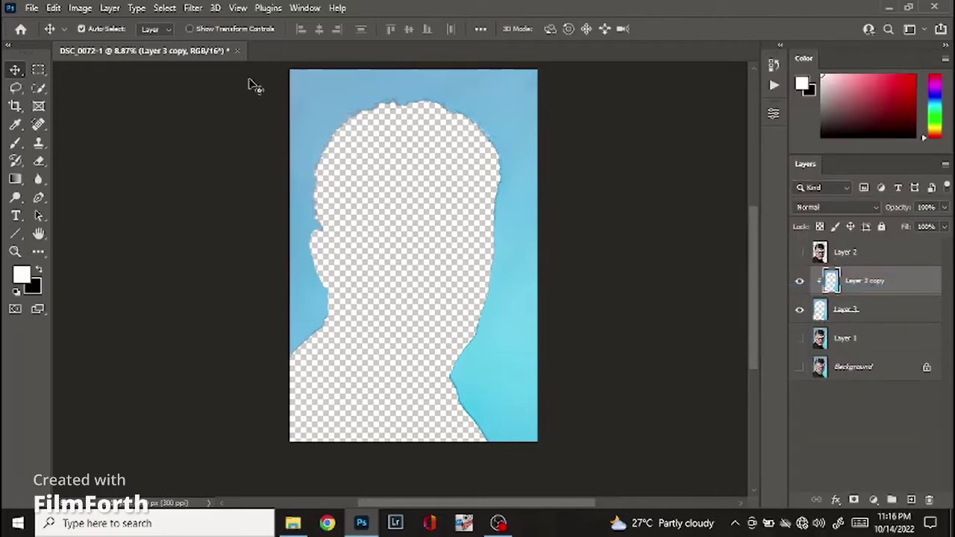
- Apply a Camera Raw Filter vignette of -18 to Layer 3 copy
left_click(192, 8)
left_click(233, 109)
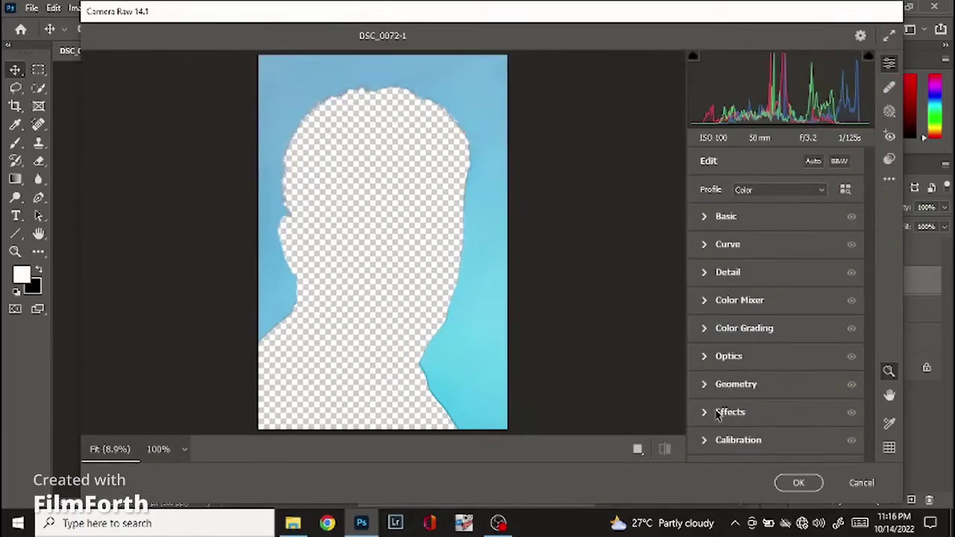
left_click(716, 413)
left_click_drag(776, 423, 774, 428)
left_click(730, 360)
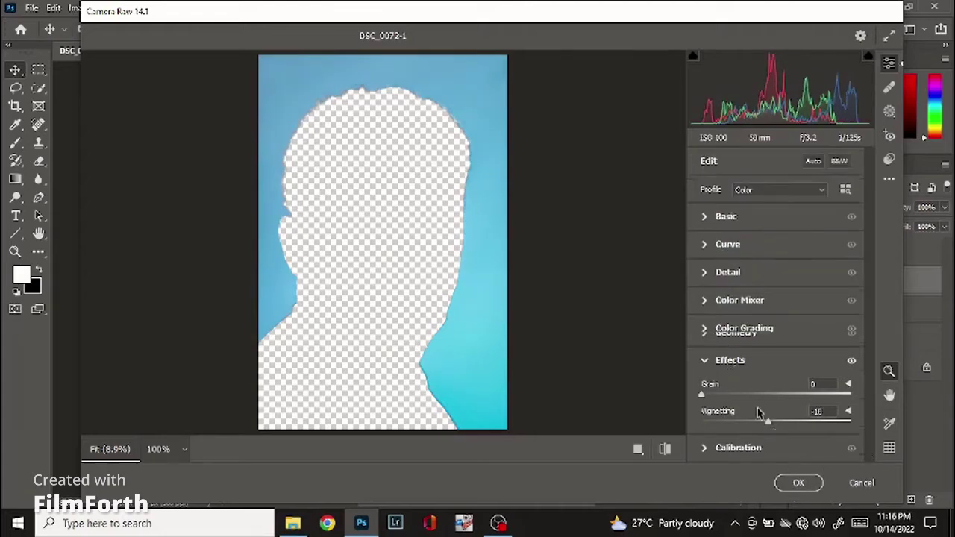
left_click(797, 483)
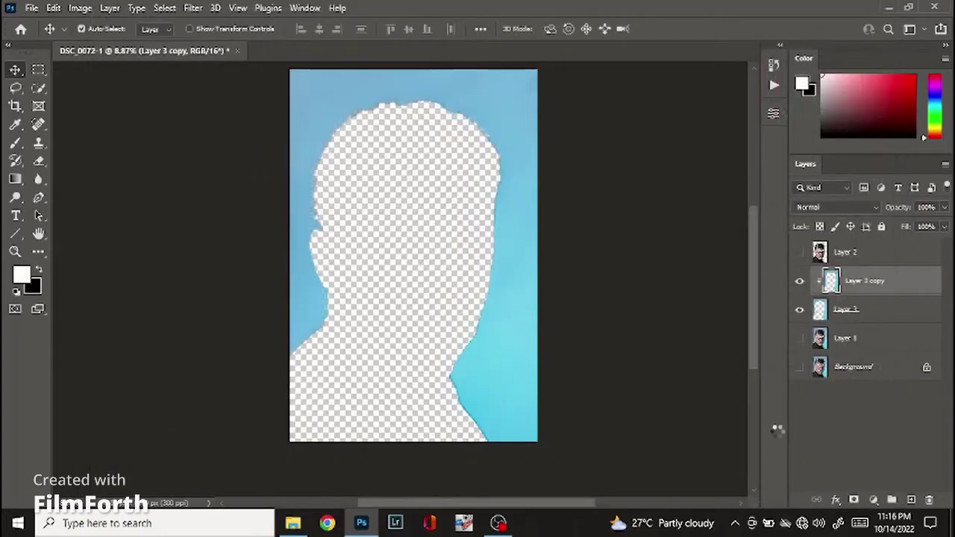
- Merge the vignetted copy into Layer 3, show Layer 2 and Layer 1, and select Layer 2
right_click(895, 318)
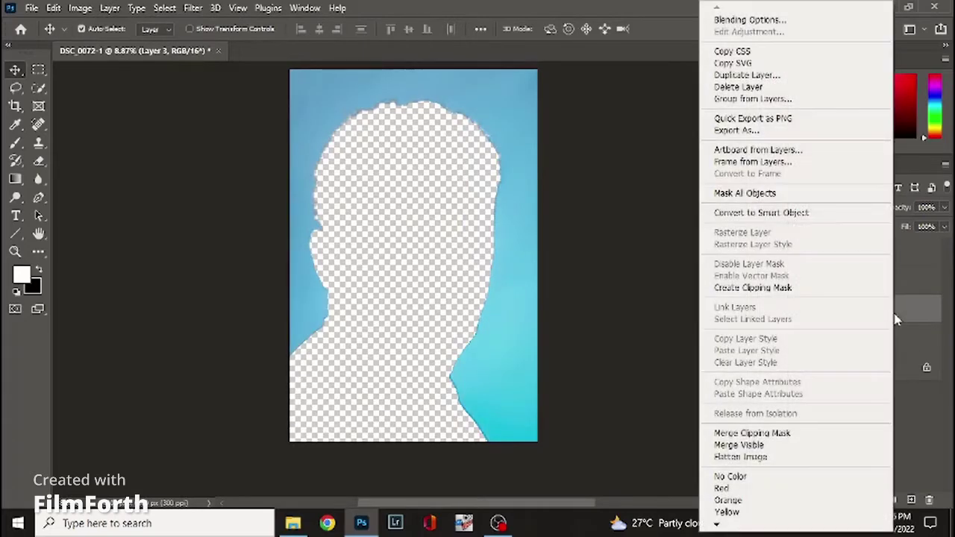
left_click(772, 438)
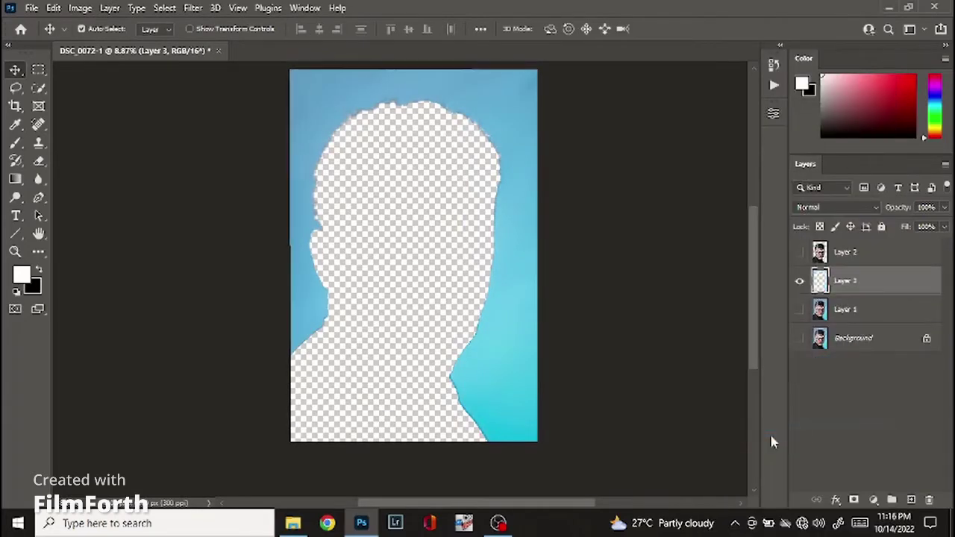
left_click(800, 252)
left_click(799, 309)
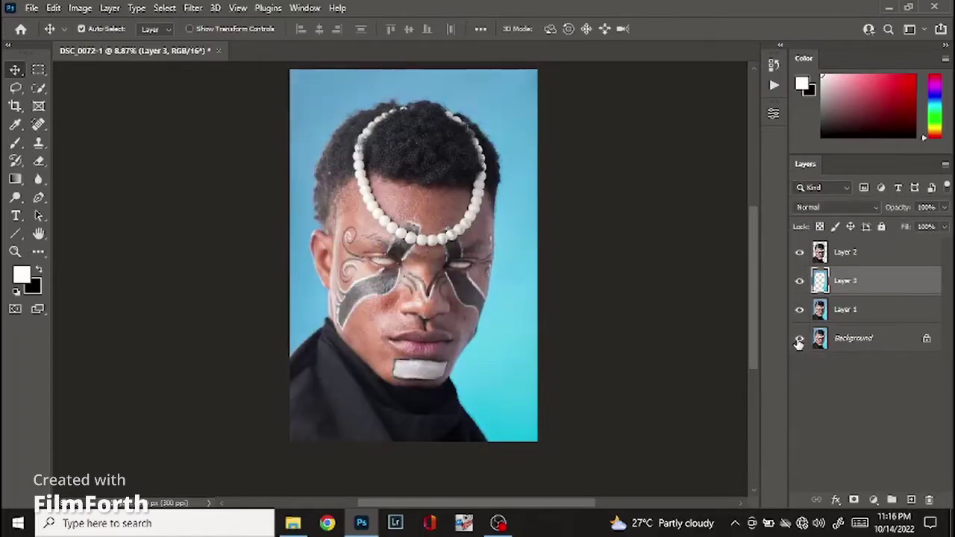
left_click(799, 339)
left_click(799, 339)
left_click(852, 259)
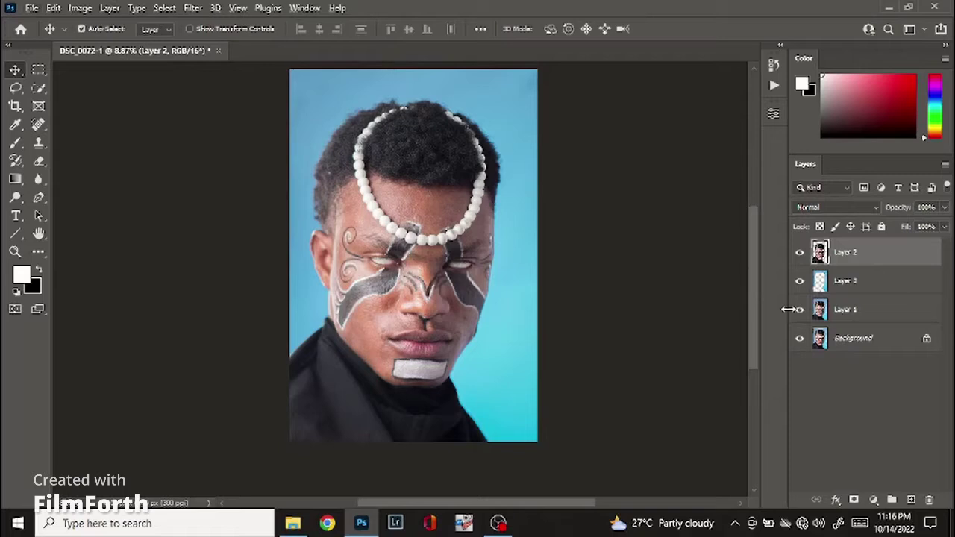
- Zoom into the head and spot-heal two light specks at the left hair edge with a smaller brush
left_click(38, 125)
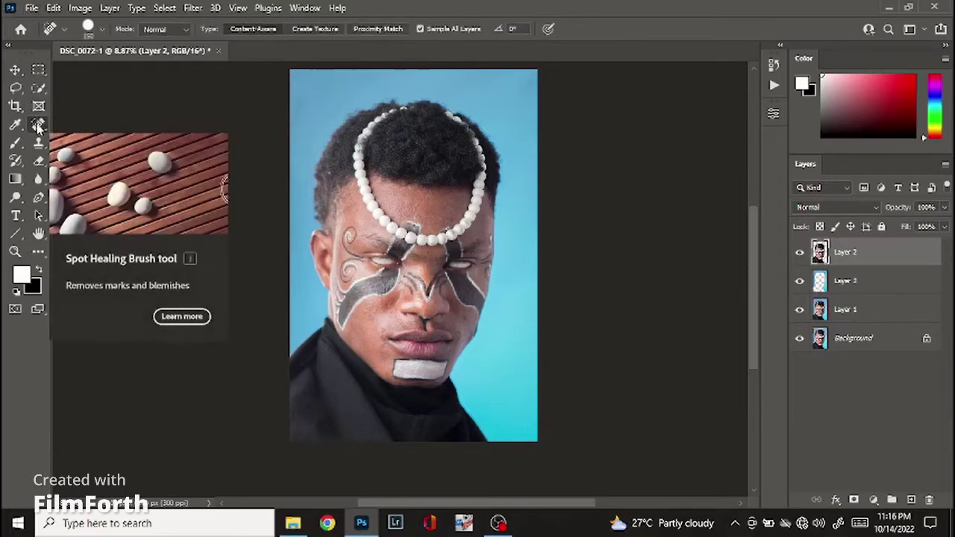
scroll(386, 149, "up", 6)
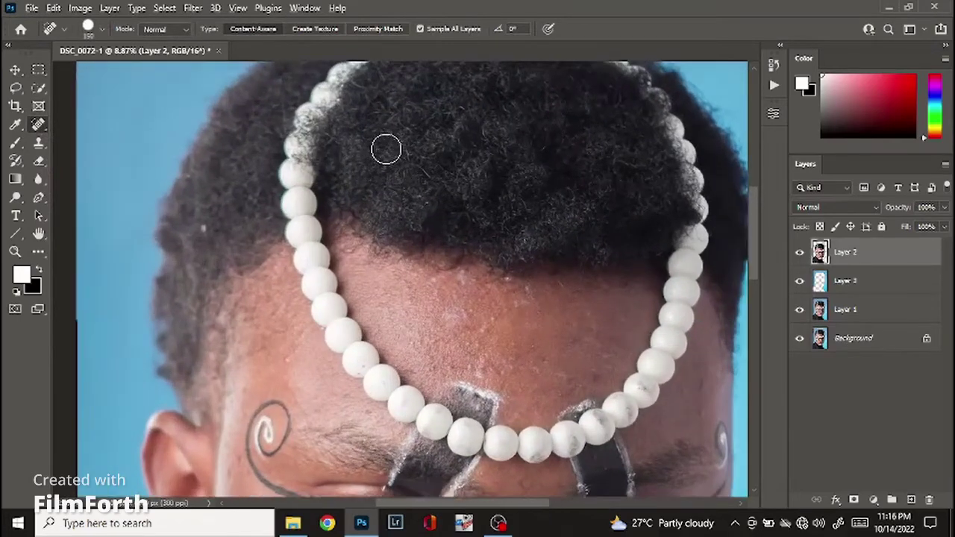
mouse_move(470, 195)
left_mouse_down()
mouse_move(426, 271)
mouse_move(429, 250)
left_mouse_up()
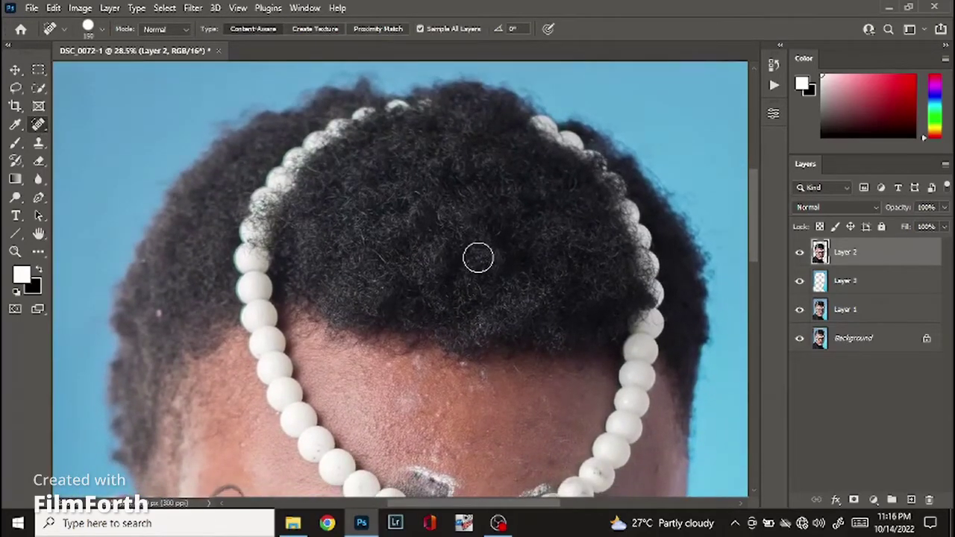
key("bracketleft")
key("bracketleft")
key("bracketleft")
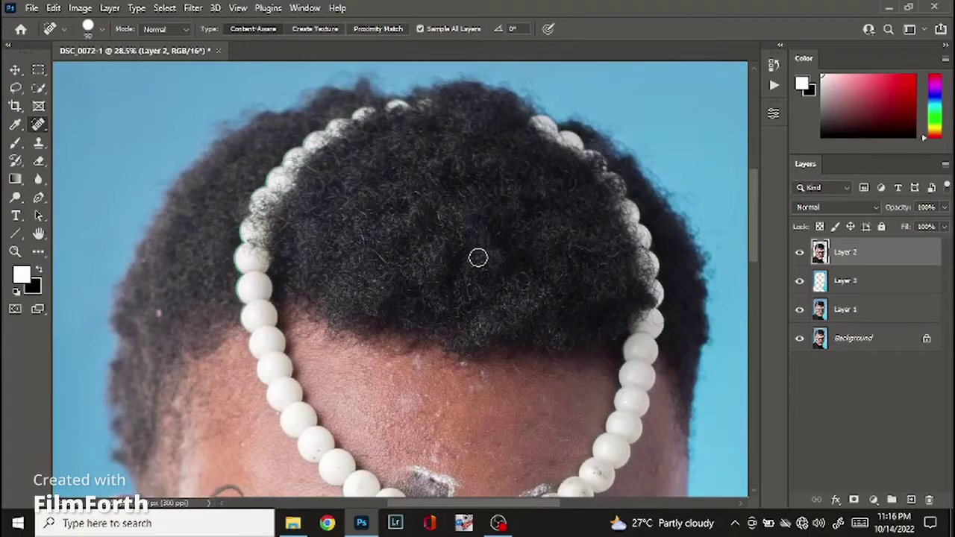
key("bracketleft")
key("bracketleft")
left_click(159, 315)
left_click(142, 265)
left_click_drag(485, 256, 458, 196)
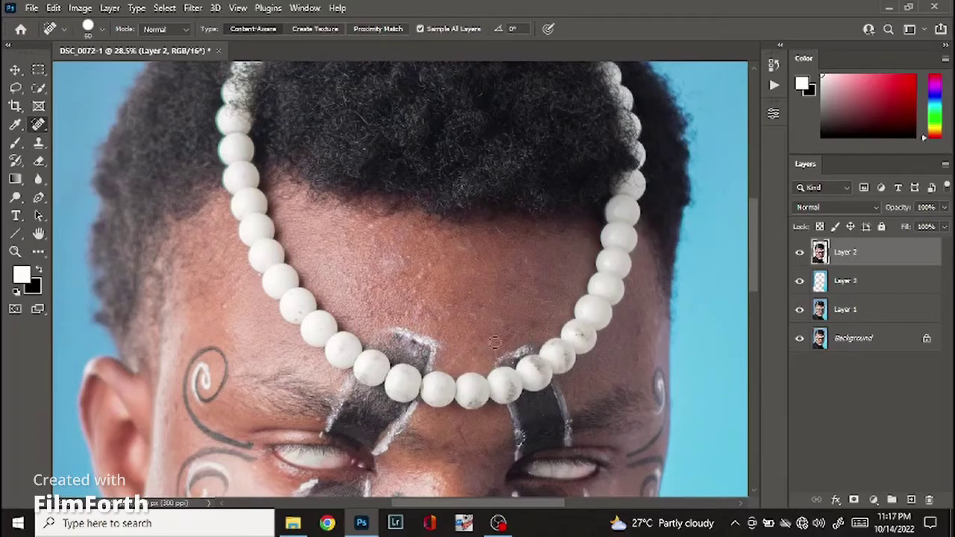
- Spot-heal nine blemishes across the forehead
left_click(383, 258)
left_click(396, 265)
left_click(402, 261)
left_click(406, 261)
left_click(375, 250)
left_click(422, 276)
left_click(439, 321)
left_click(410, 315)
left_click(432, 320)
- Enlarge the healing brush to 40 and heal the dark marks on the pearls
key("bracketright")
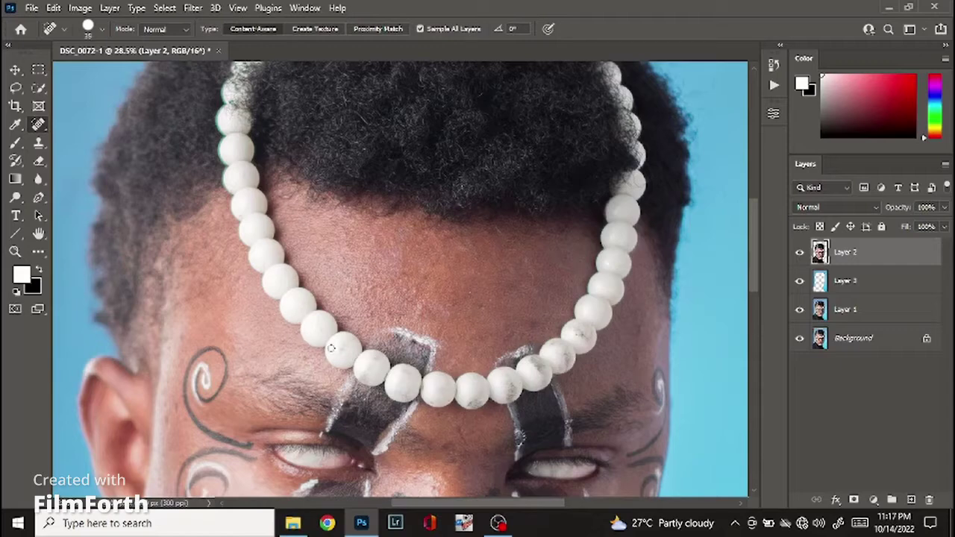
left_click(408, 373)
left_click(471, 404)
left_click(511, 397)
left_click(510, 395)
left_click(511, 391)
key("bracketright")
key("bracketright")
- Pan to the lower face and heal the moles on the right cheek
scroll(473, 347, "down", 5)
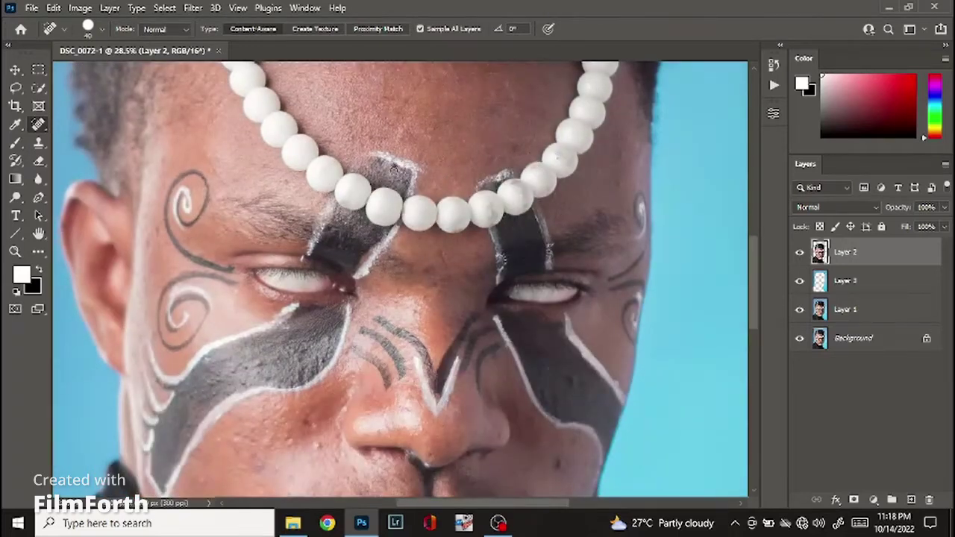
left_click_drag(531, 313, 522, 205)
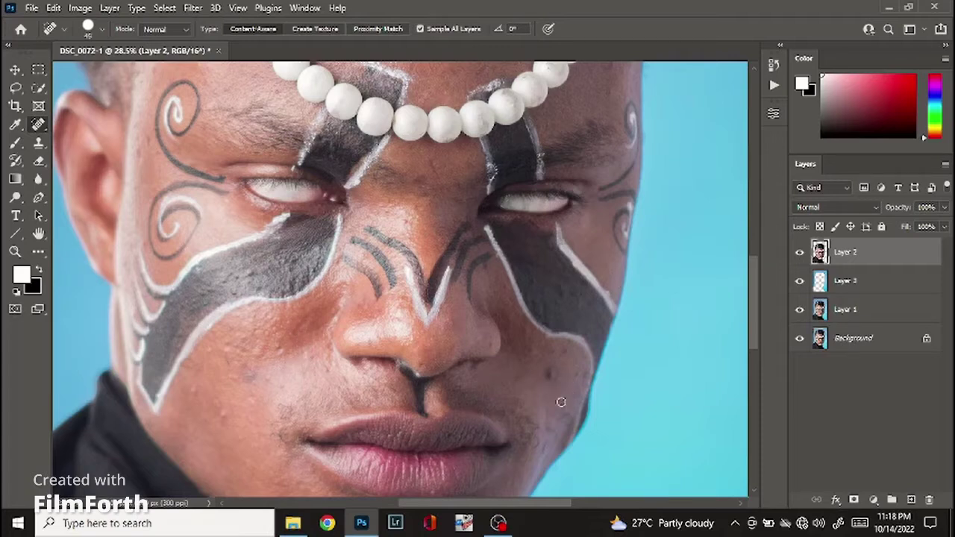
key("bracketright")
left_click(551, 375)
key("bracketleft")
left_click(550, 372)
left_click(556, 381)
- Heal the dark spot in the face paint, left-cheek blemishes and a temple spot, switching brush size between 35 and 40
left_click(318, 249)
left_click(194, 391)
left_click(279, 349)
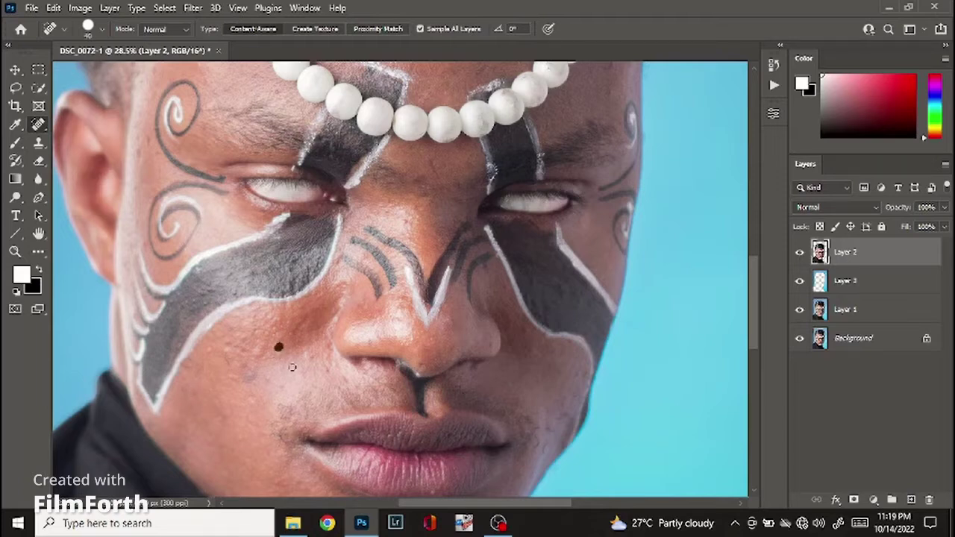
left_click(251, 377)
left_click(207, 349)
key("bracketleft")
left_click(196, 270)
key("bracketright")
left_click(155, 152)
- Heal blemishes on the forehead, the left lip corner and just under the nose on Layer 2
scroll(409, 249, "up", 1)
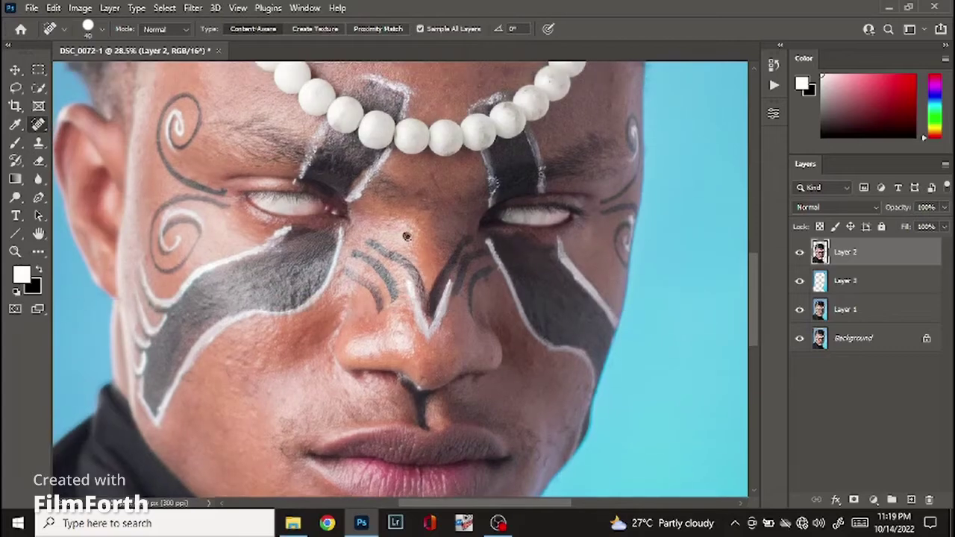
mouse_move(462, 341)
left_mouse_down()
mouse_move(480, 258)
mouse_move(465, 254)
left_mouse_up()
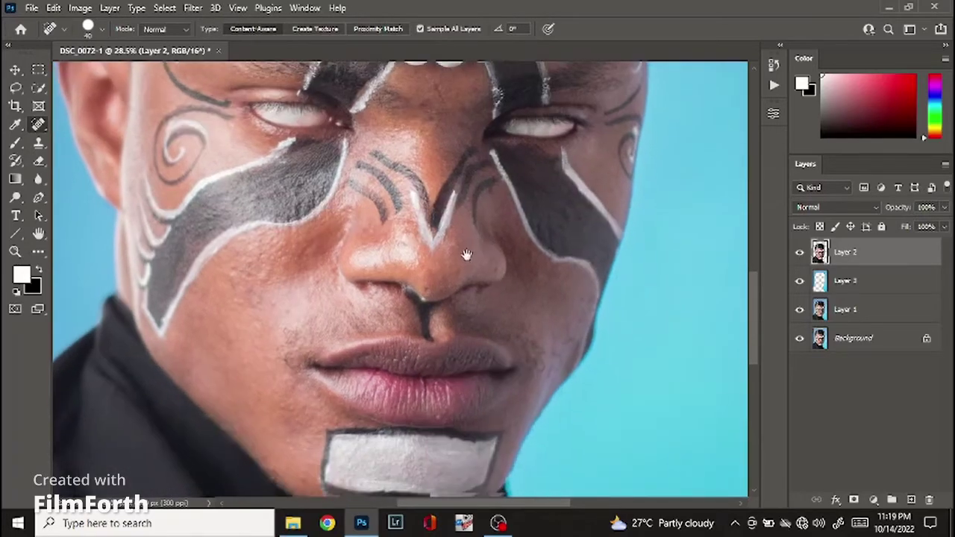
left_click_drag(441, 108, 437, 87)
left_click_drag(540, 345, 520, 236)
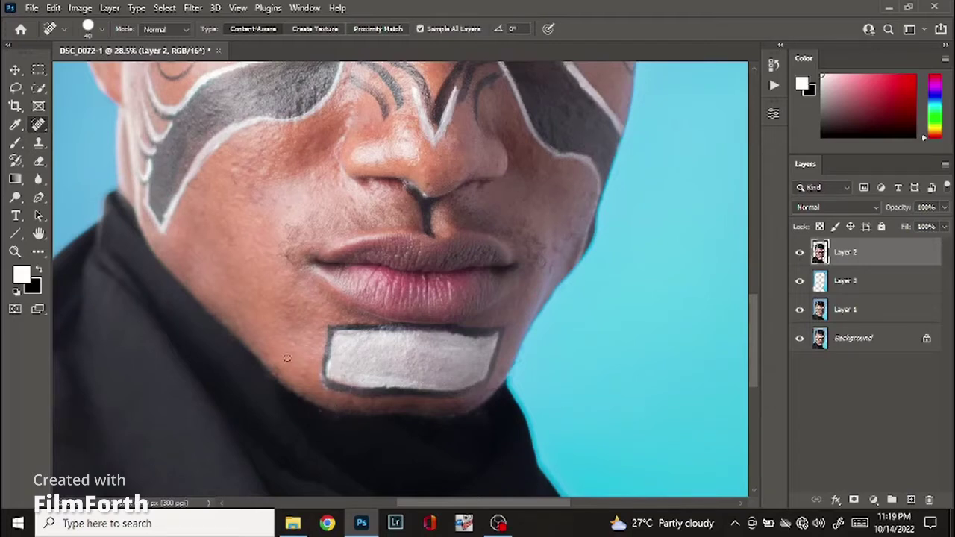
left_click(299, 269)
left_click(428, 186)
- Shrink the healing brush and heal the grey cheek paint blemish and the nose bridge spot
key("bracketleft")
key("bracketleft")
key("bracketleft")
key("bracketleft")
key("bracketleft")
key("bracketleft")
key("bracketleft")
left_click_drag(419, 158, 422, 330)
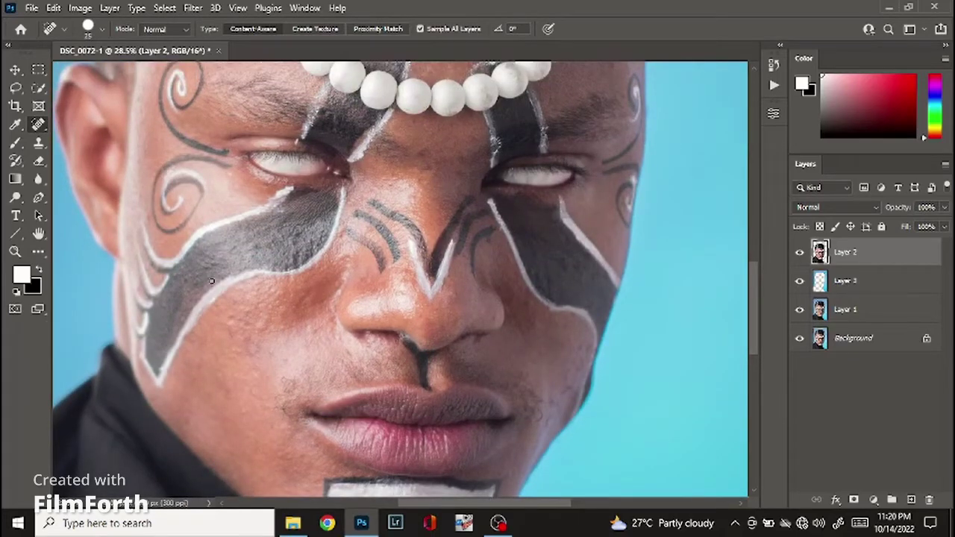
left_click(235, 246)
left_click_drag(418, 181, 421, 193)
scroll(421, 362, "down", 5)
left_click_drag(427, 353, 565, 360)
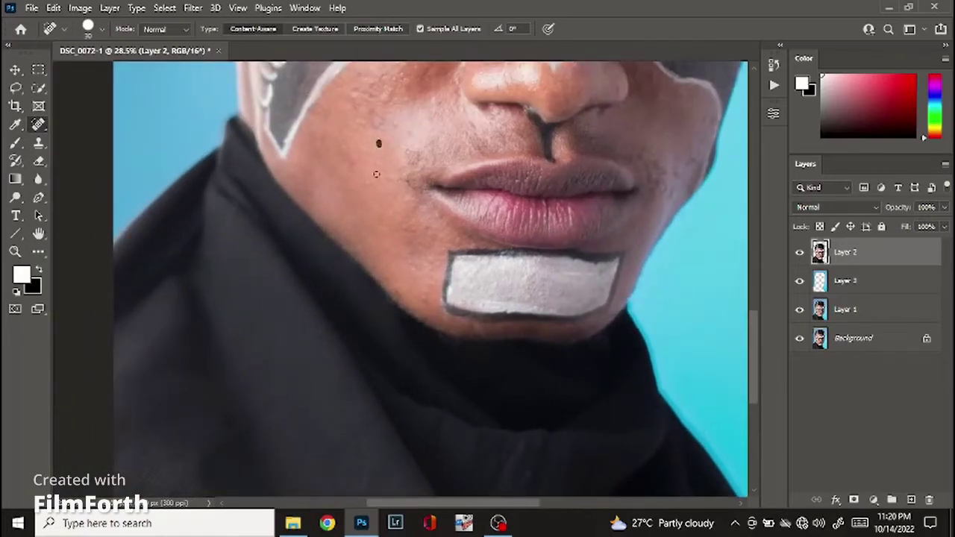
scroll(473, 323, "up", 2)
scroll(473, 323, "right", 1)
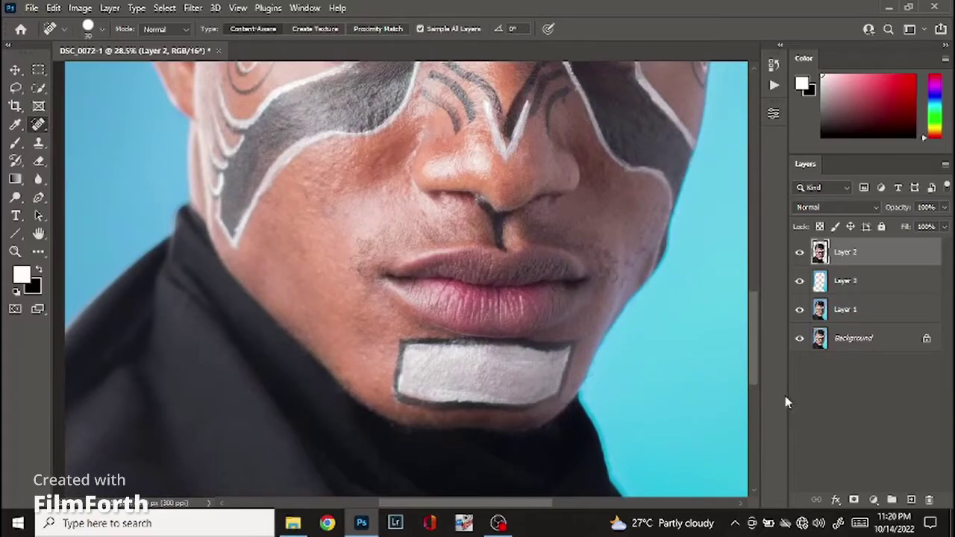
- Zoom in and heal five small spots on the cheek beside the mouth and nose
scroll(657, 317, "down", 10)
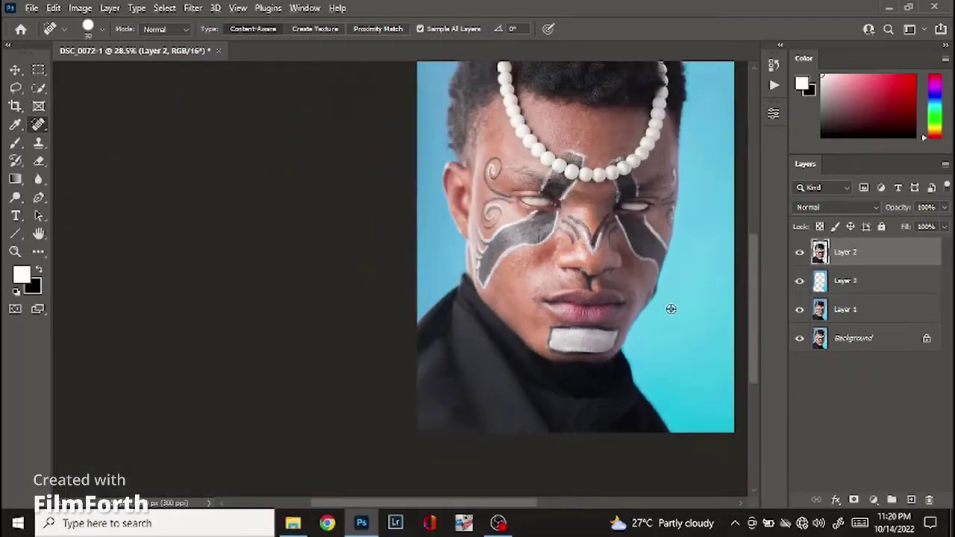
scroll(671, 308, "up", 8)
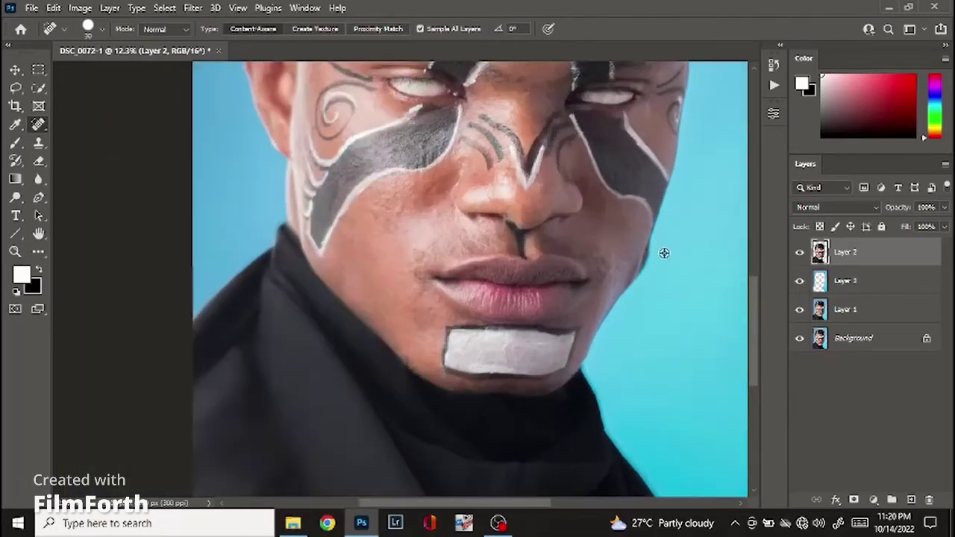
scroll(664, 253, "up", 4)
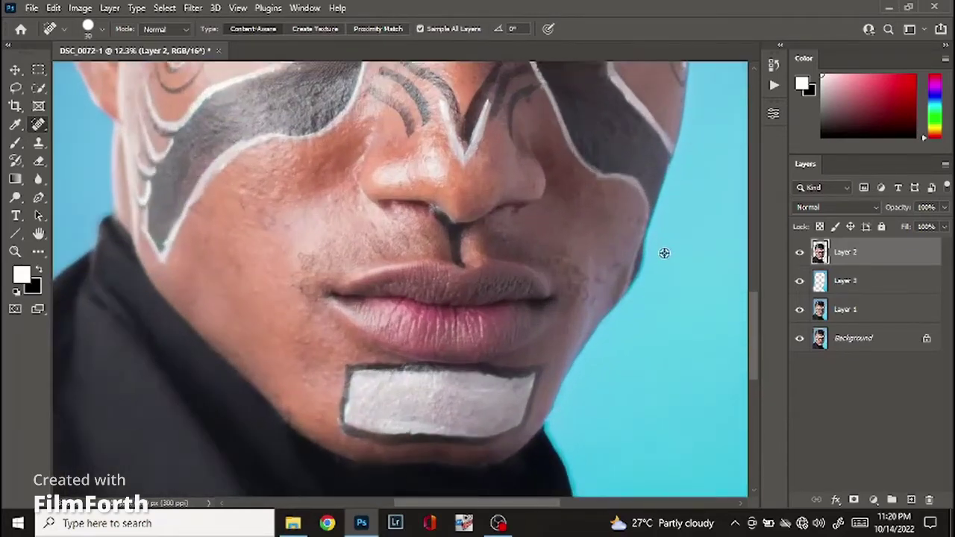
left_click(612, 265)
left_click(593, 304)
left_click(626, 245)
left_click(615, 247)
left_click(555, 228)
- Zoom back out and switch to the Move tool
scroll(579, 235, "down", 5)
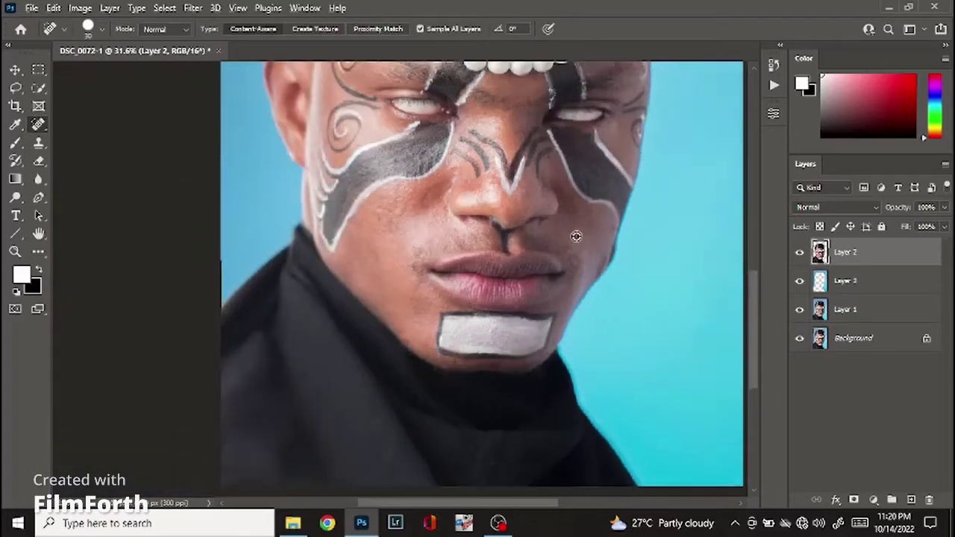
scroll(576, 236, "down", 2)
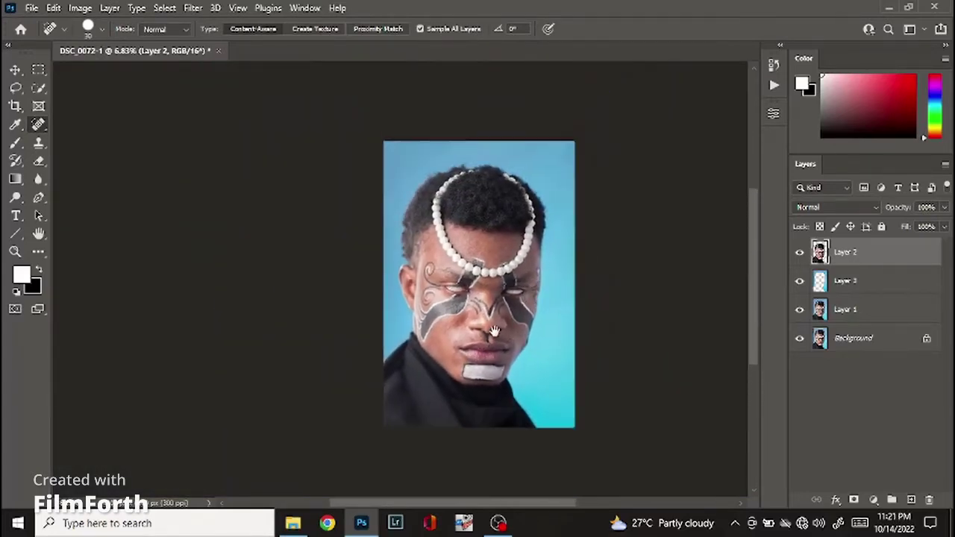
scroll(492, 331, "up", 1)
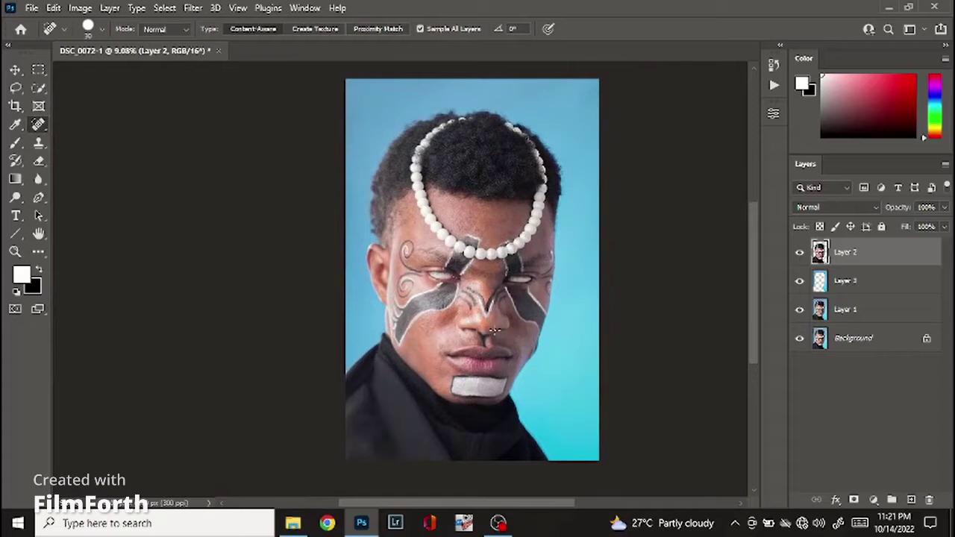
left_click(15, 69)
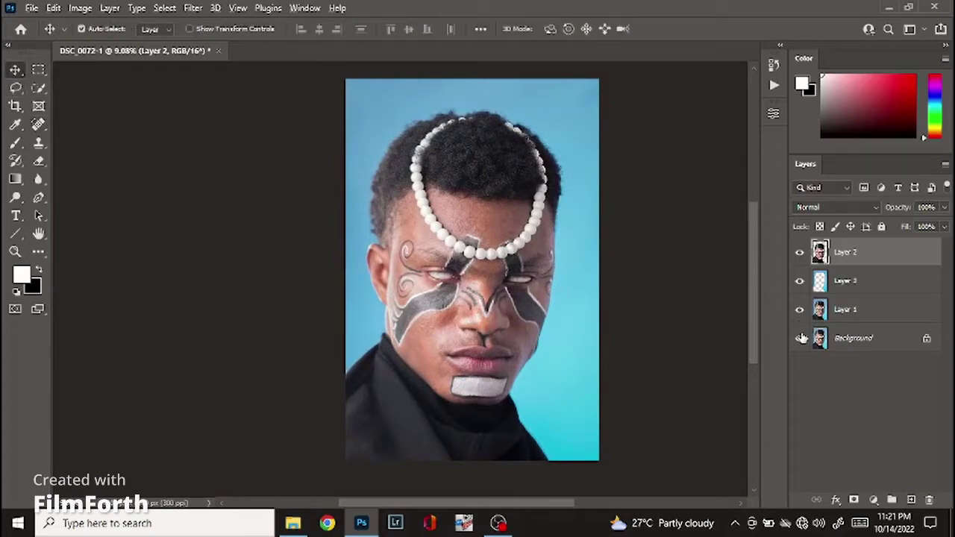
- Group Layers 1, 2 and 3 into Group 1 and toggle its visibility to compare
left_click(857, 312, "shift")
left_click(891, 500)
left_click(799, 248)
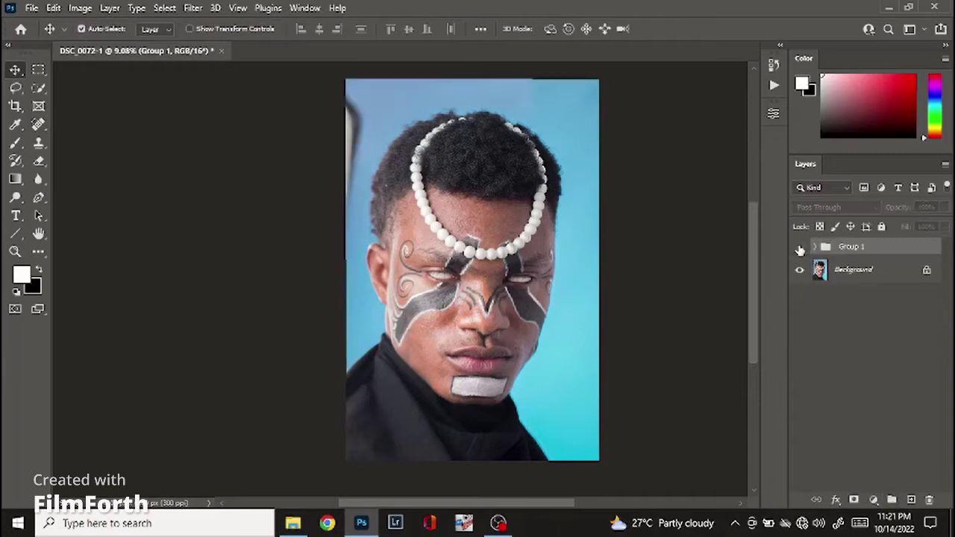
left_click(799, 248)
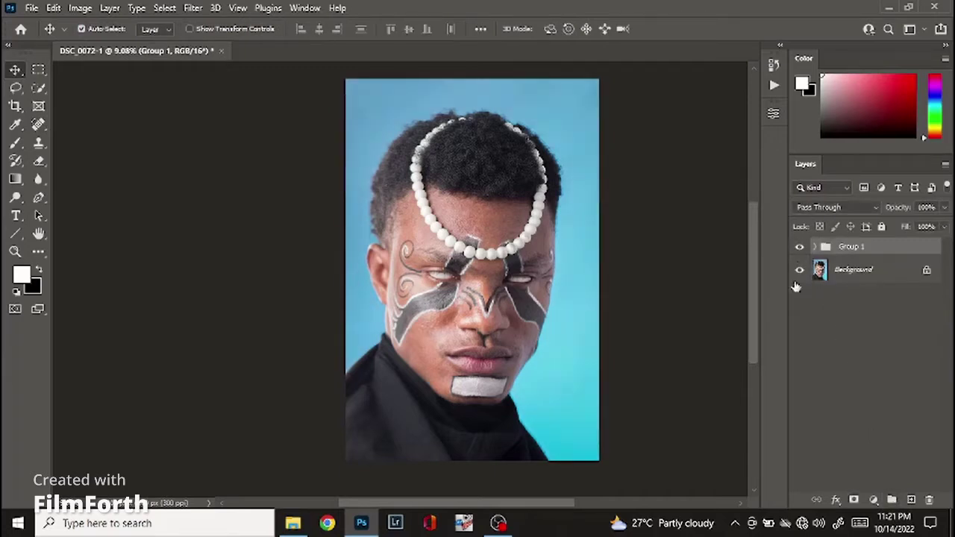
- Rename Group 1 to 'bg'
double_click(855, 246)
type("bo")
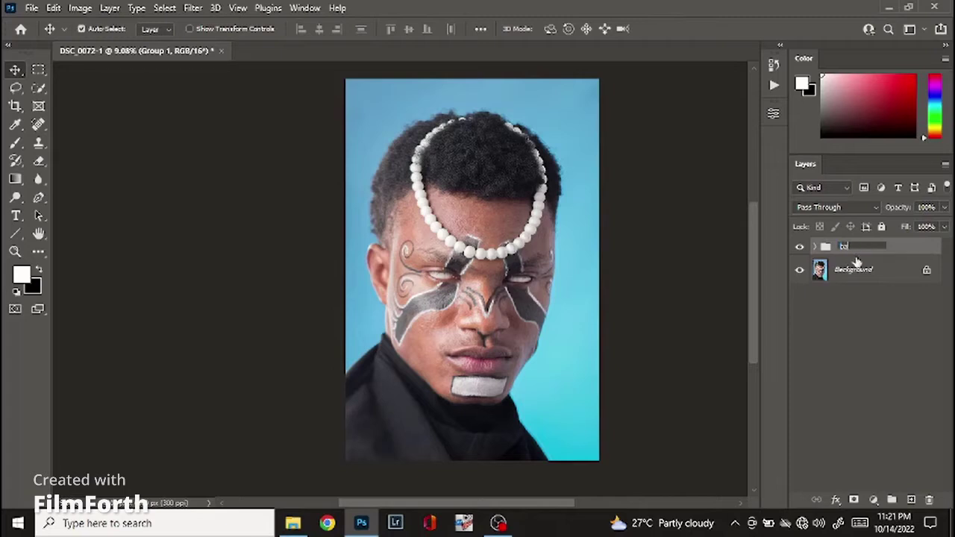
type("ckgr")
key("BackSpace")
key("BackSpace")
key("BackSpace")
key("BackSpace")
key("BackSpace")
type("bg")
key("Return")
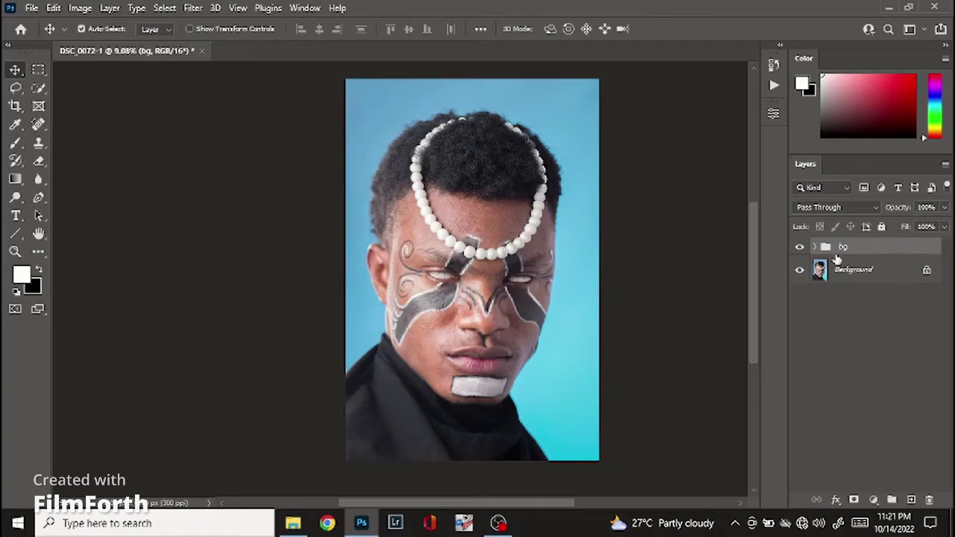
- Stamp a merged visible copy as Layer 4 and move it above the bg group
right_click(842, 283)
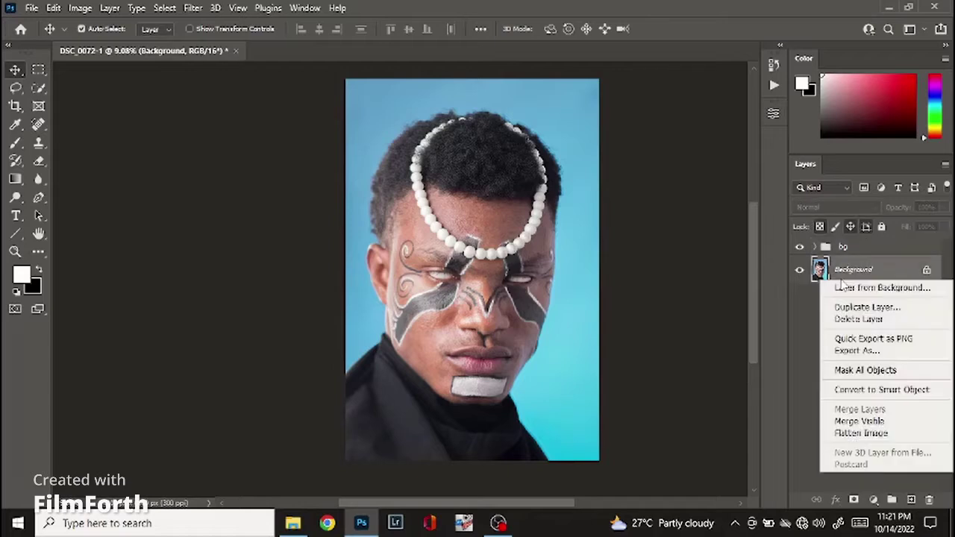
left_click(871, 269)
right_click(871, 268)
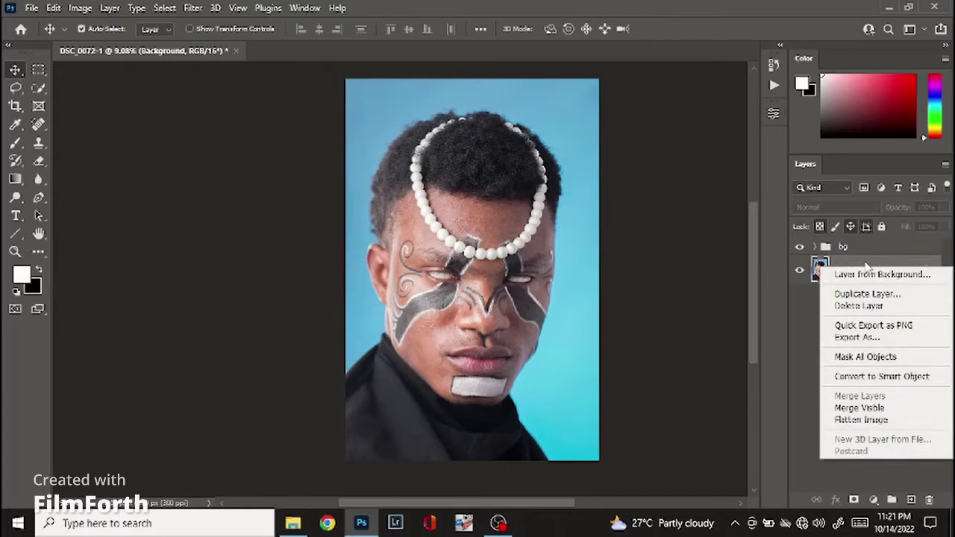
left_click(860, 264)
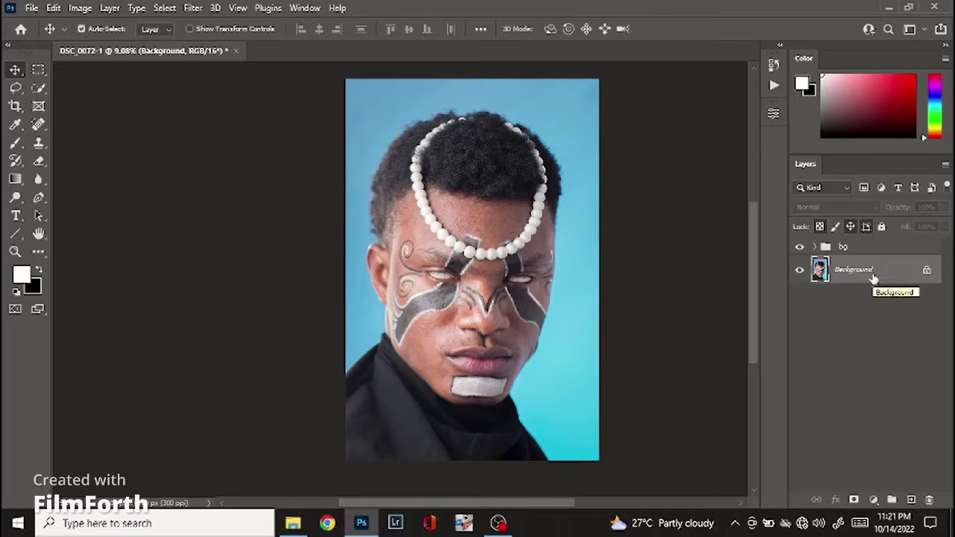
right_click(872, 279)
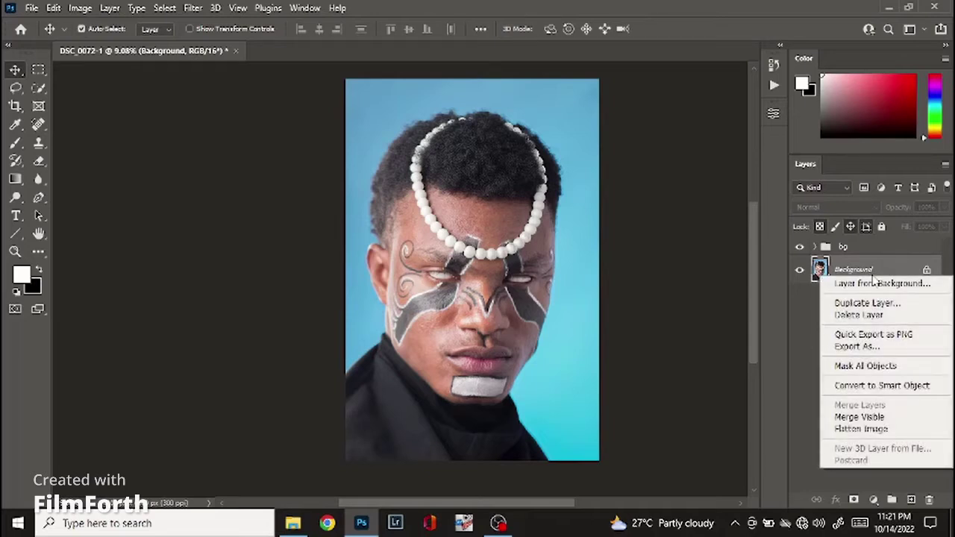
left_click(866, 420, "alt")
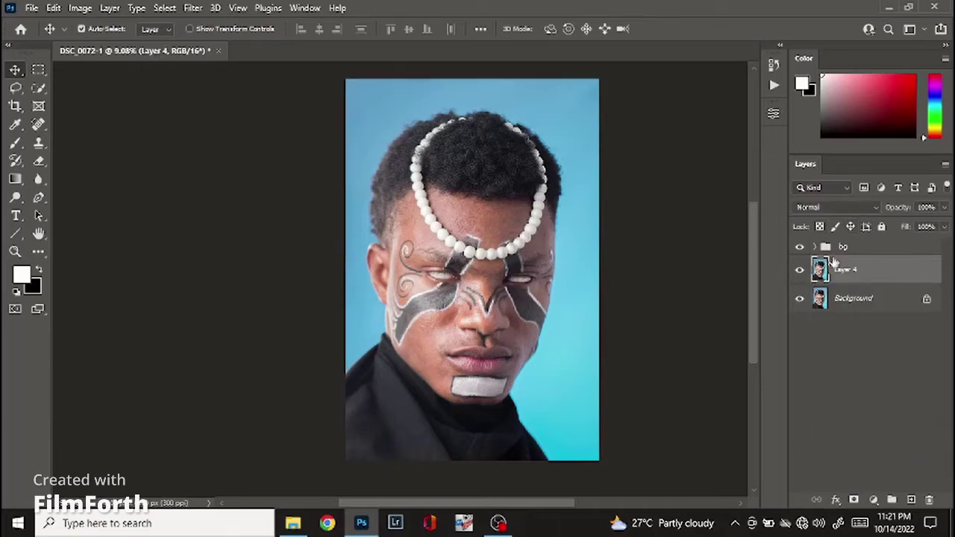
left_click_drag(848, 273, 853, 242)
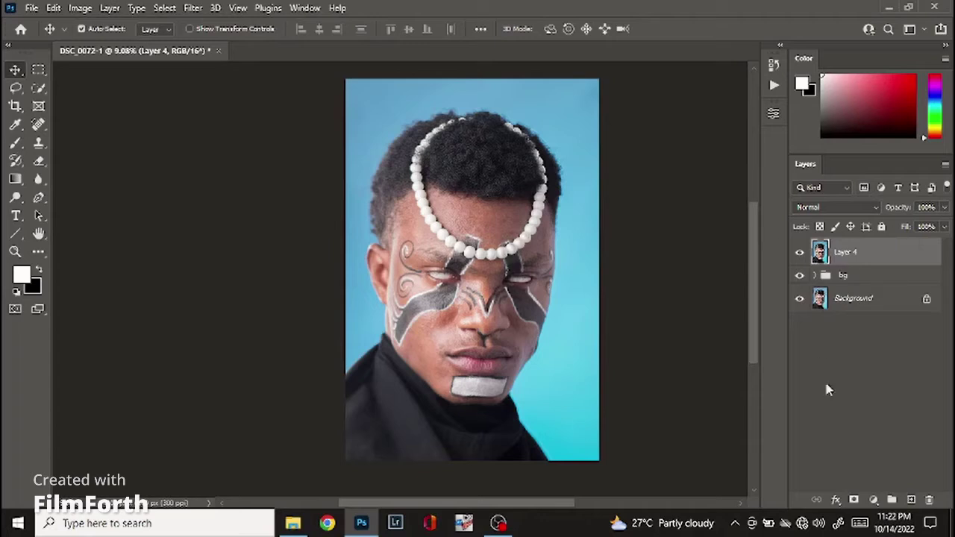
- Create a new group and add Black & White and Curves adjustment layers to it
left_click(892, 499)
left_click(874, 499)
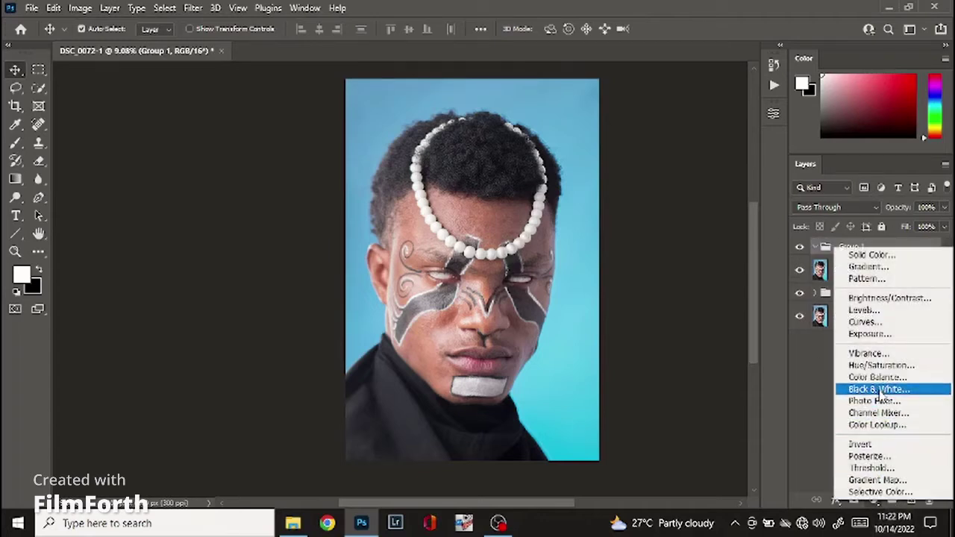
left_click(882, 390)
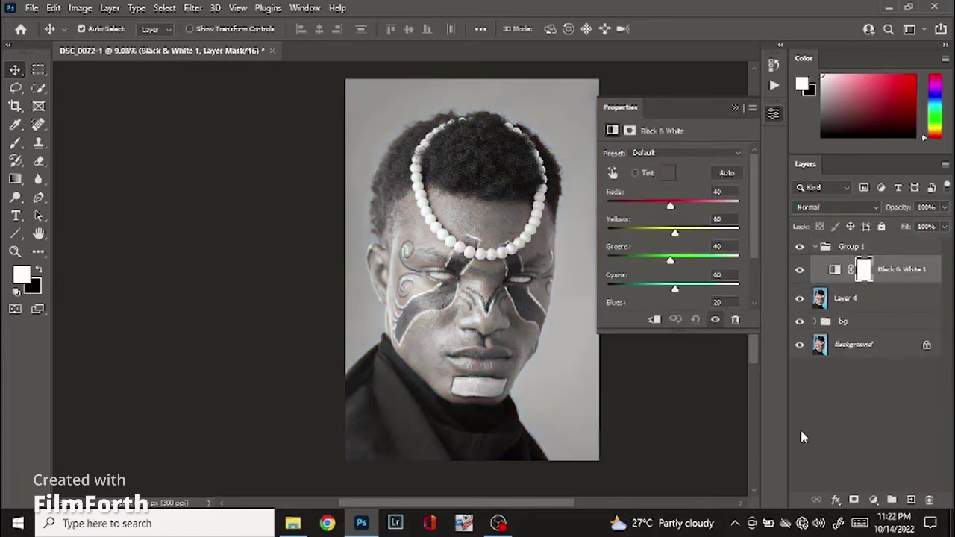
left_click(874, 499)
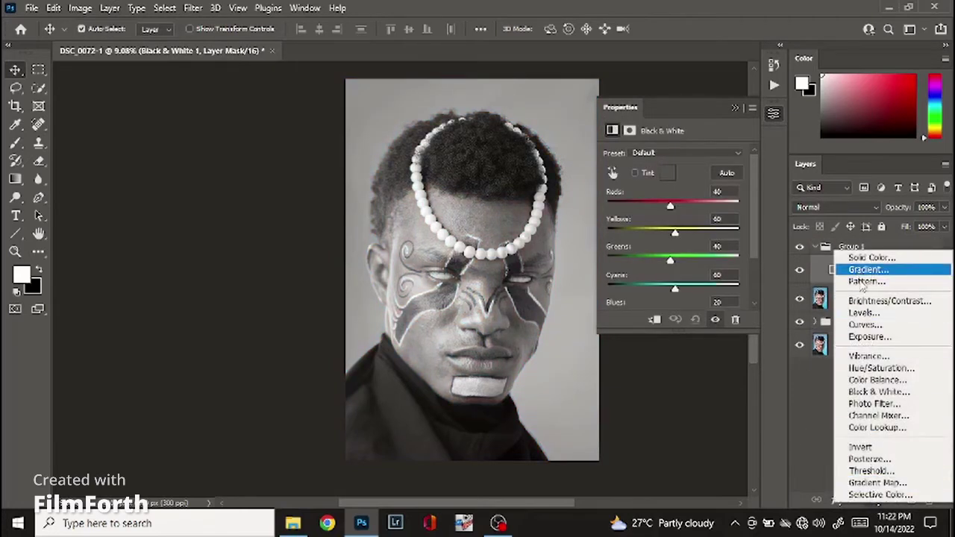
left_click(865, 325)
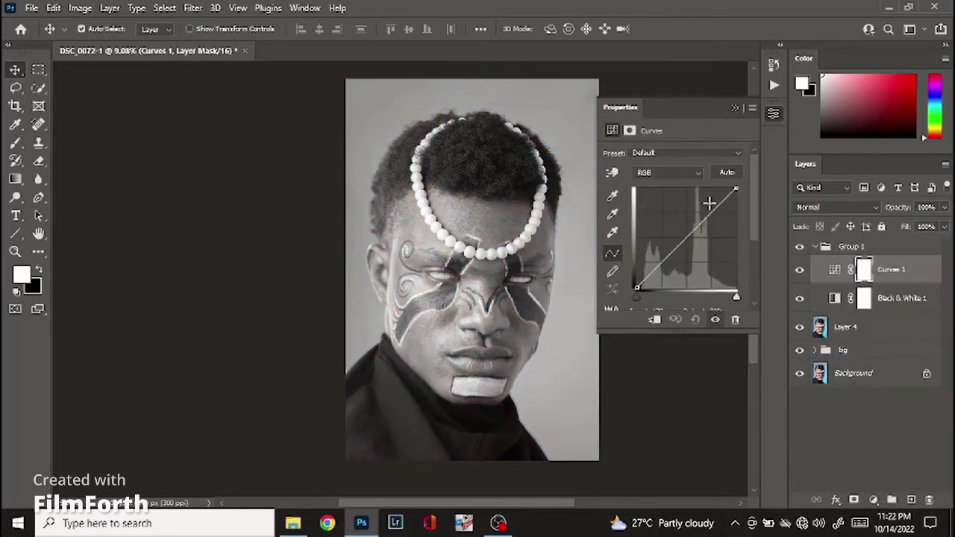
- Shape an S-curve for contrast, then darken the reds in the Black & White settings
left_click(711, 217)
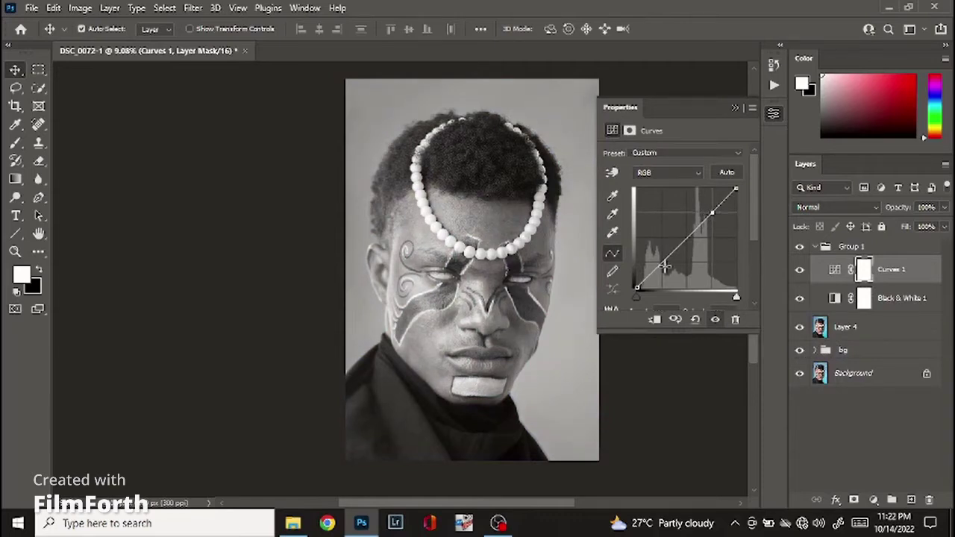
left_click_drag(664, 267, 666, 266)
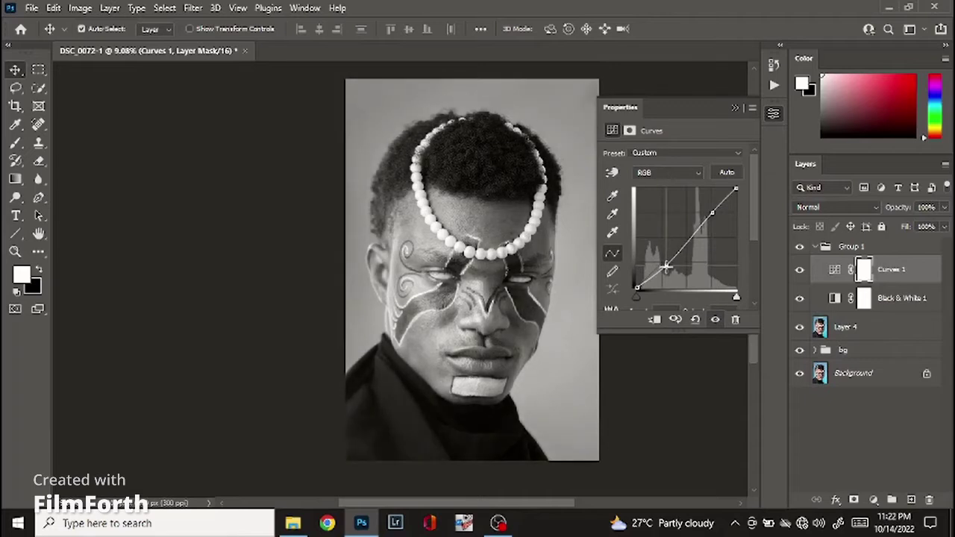
left_click_drag(712, 214, 708, 207)
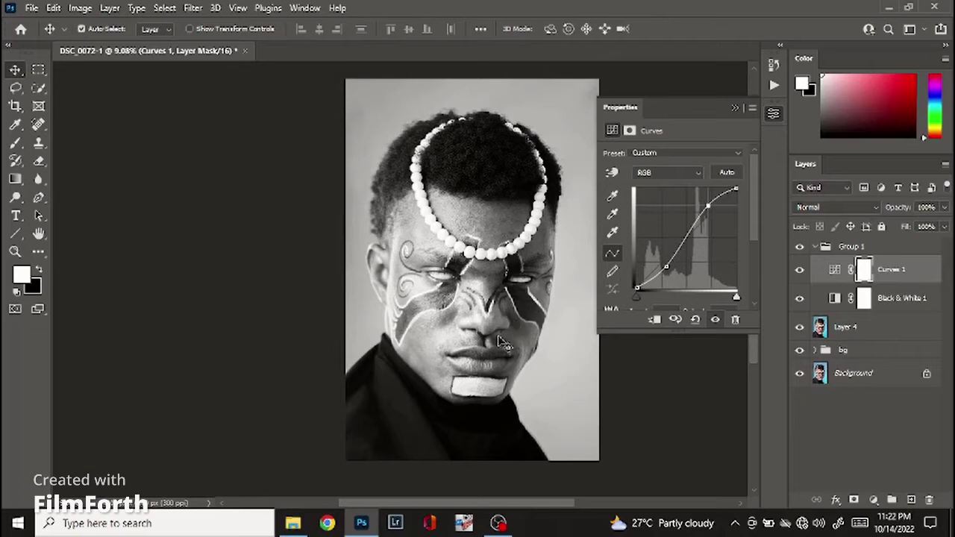
left_click_drag(669, 272, 669, 272)
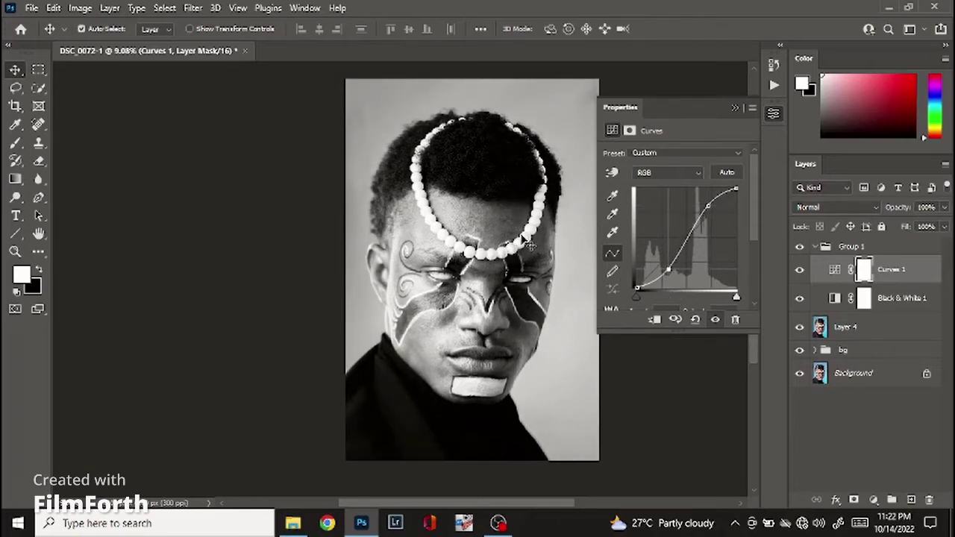
left_click_drag(673, 277, 668, 271)
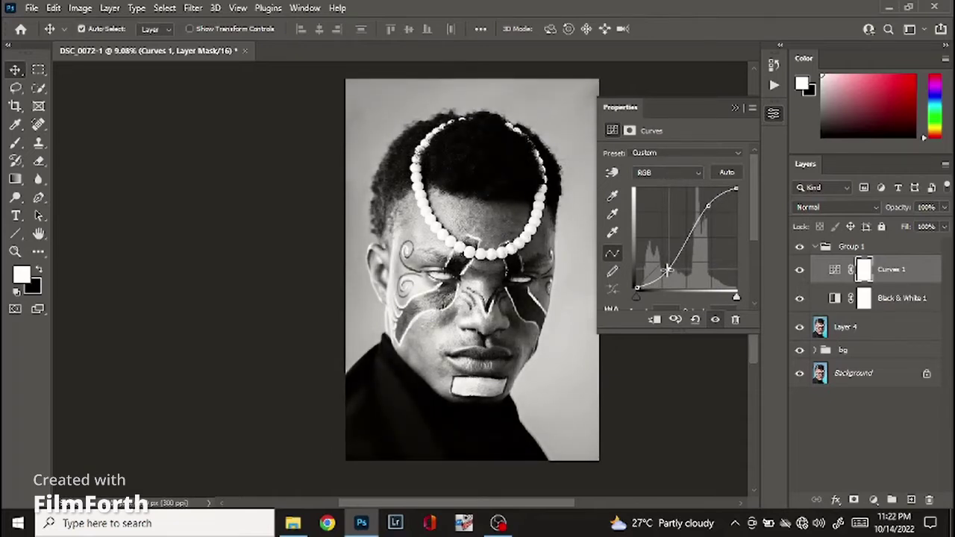
left_click(837, 300)
left_click_drag(670, 212, 697, 238)
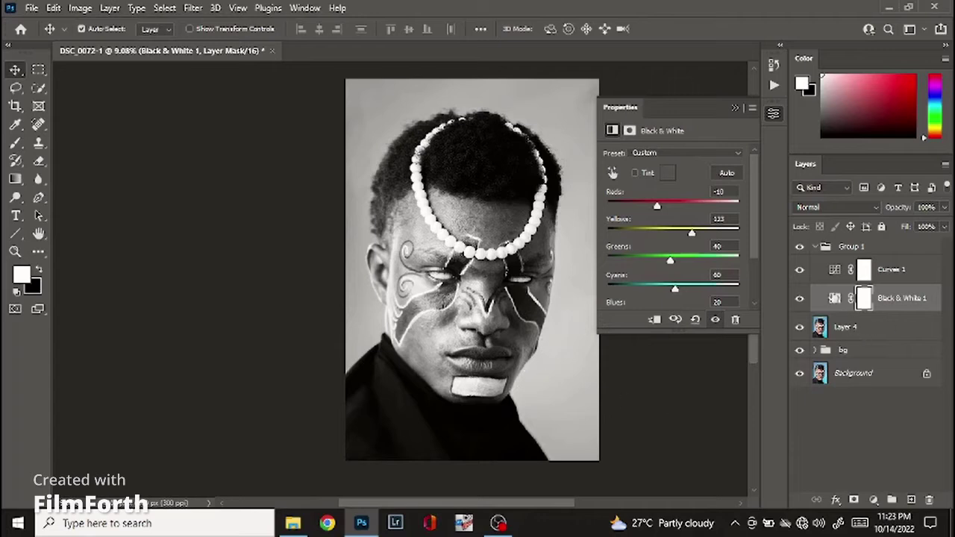
- Collapse and hide the monochrome Group 1, then select Layer 4
left_click(816, 247)
left_click(799, 247)
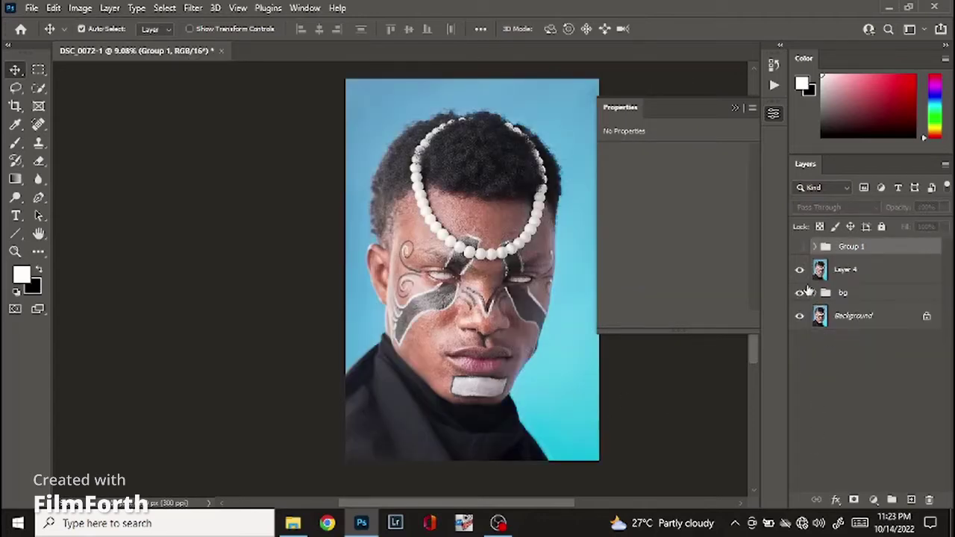
left_click(844, 273)
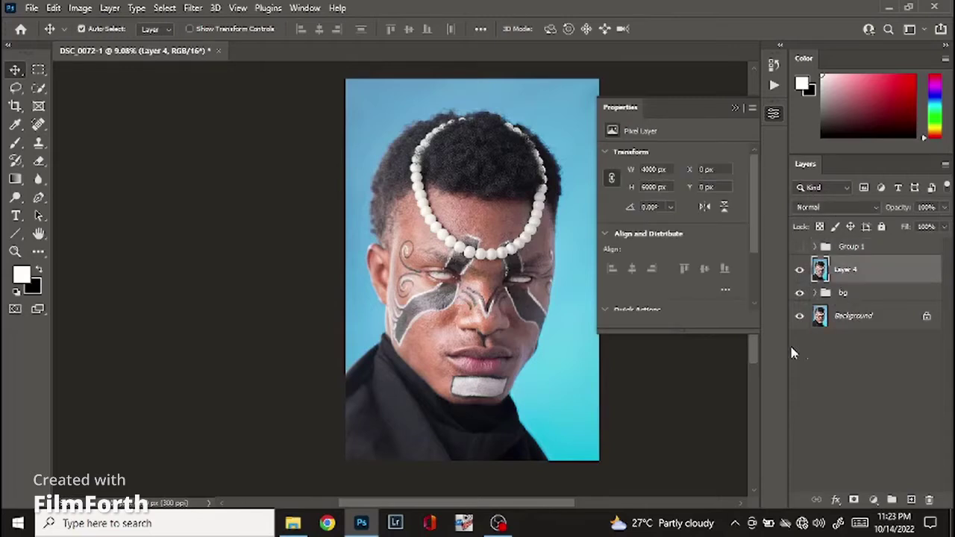
left_click(776, 118)
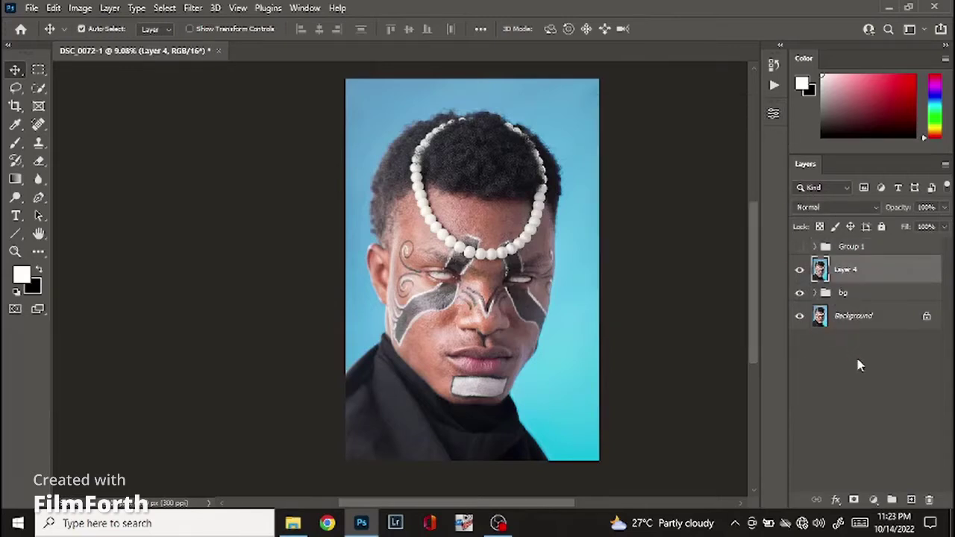
- Duplicate Layer 4, name the copies 'high' and 'low', and hide high
key("ctrl+j")
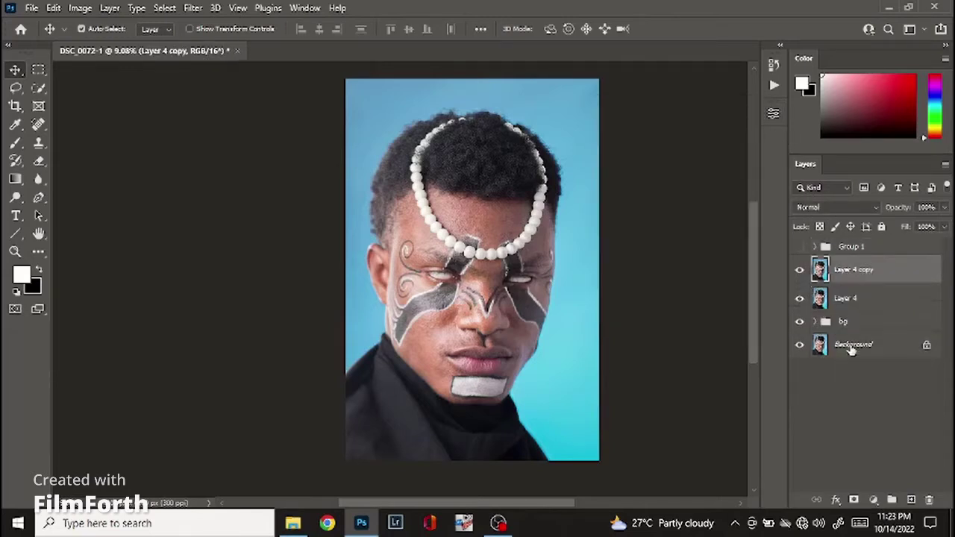
double_click(857, 270)
type("high")
double_click(846, 298)
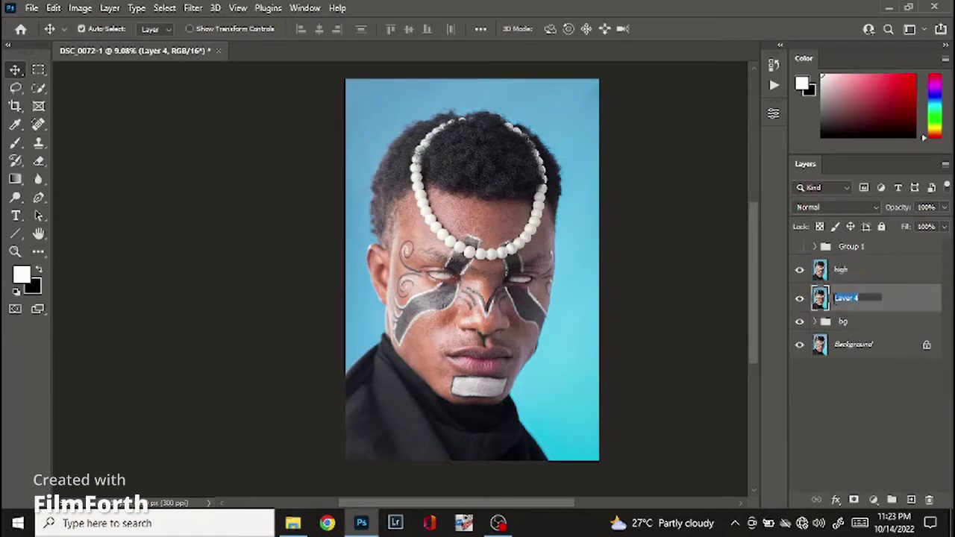
left_click(862, 274)
left_click(800, 269)
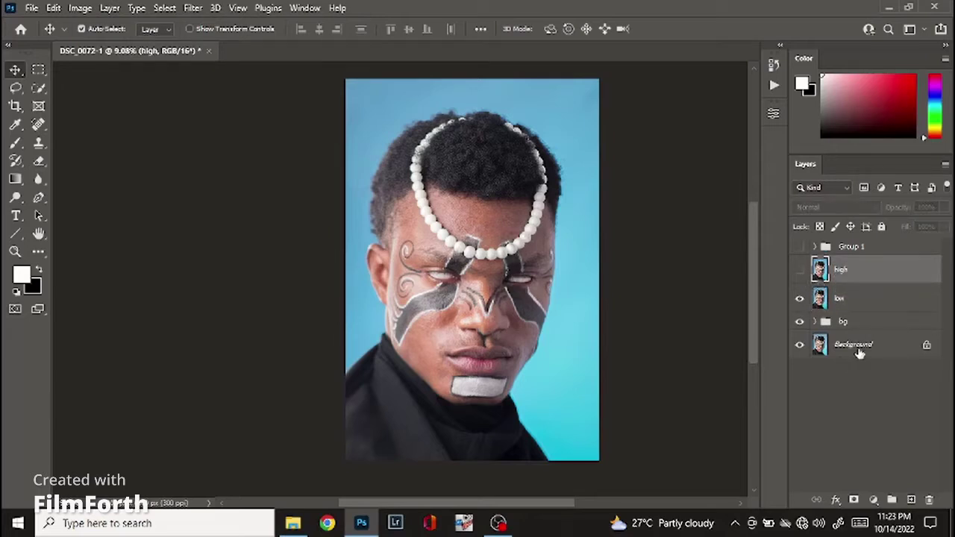
- Group high and low as 'fx', rename Group 1 to 'help', and select low
left_click(872, 303, "shift")
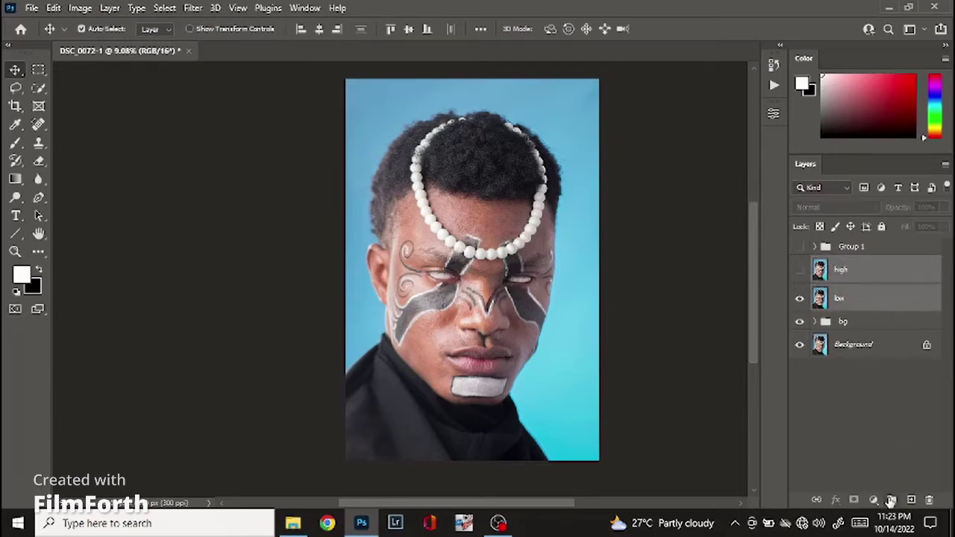
left_click(891, 499)
double_click(855, 263)
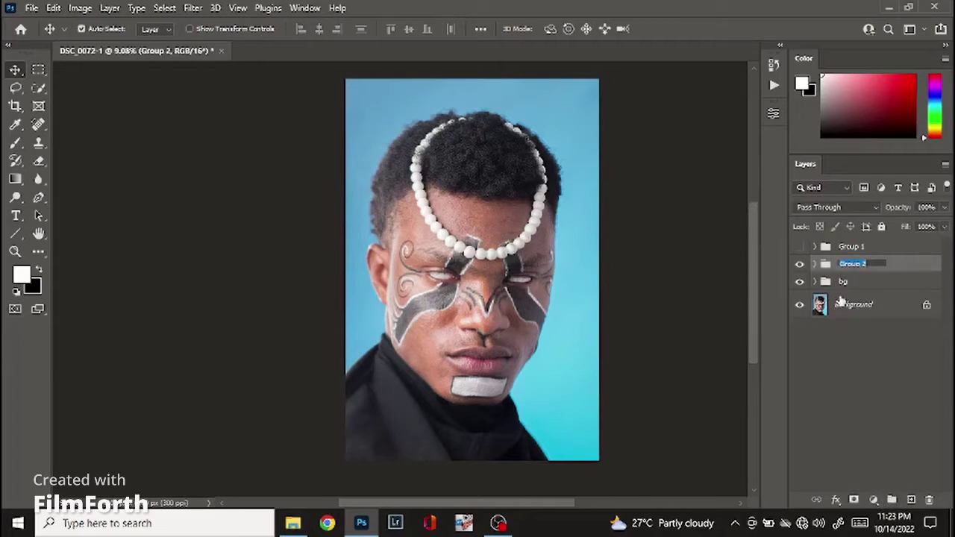
type("fx")
key("shift+Tab")
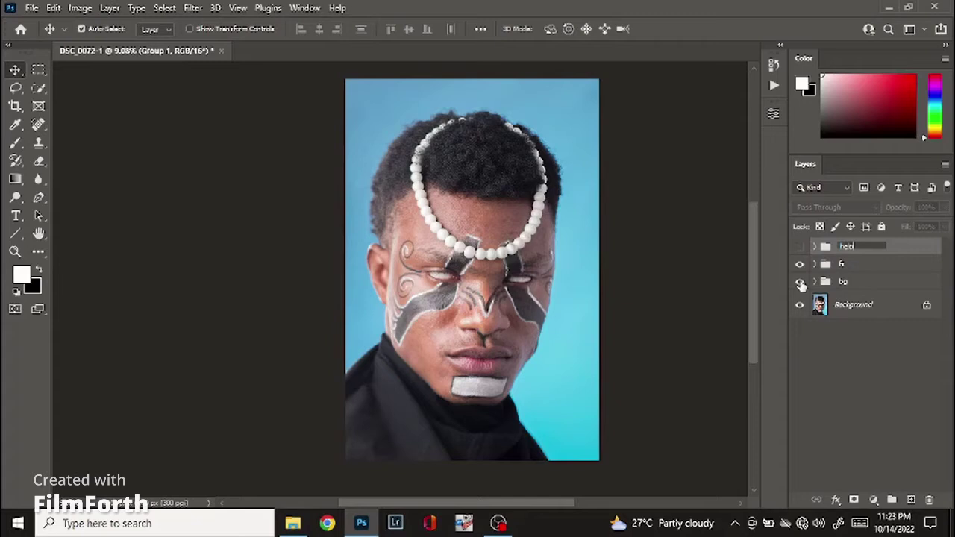
left_click(851, 266)
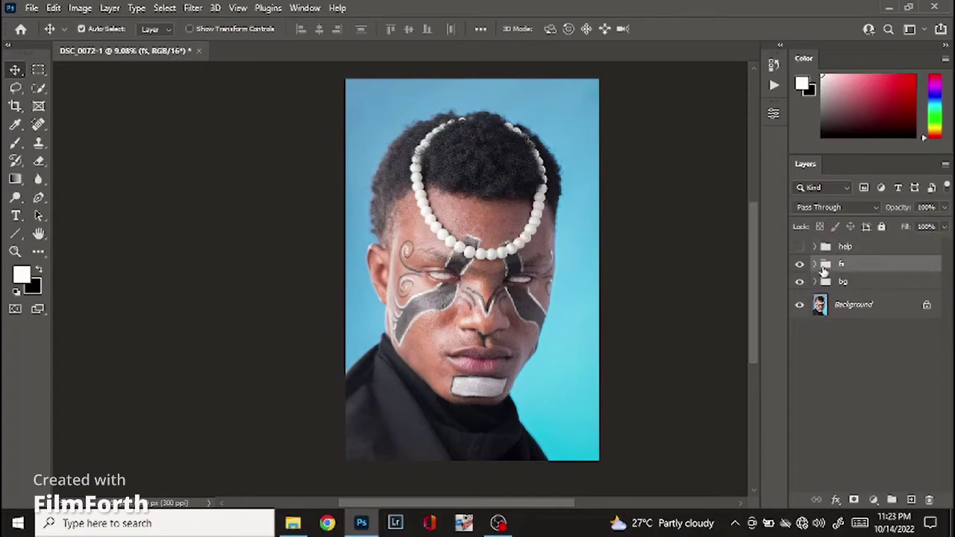
left_click(815, 266)
left_click(850, 318)
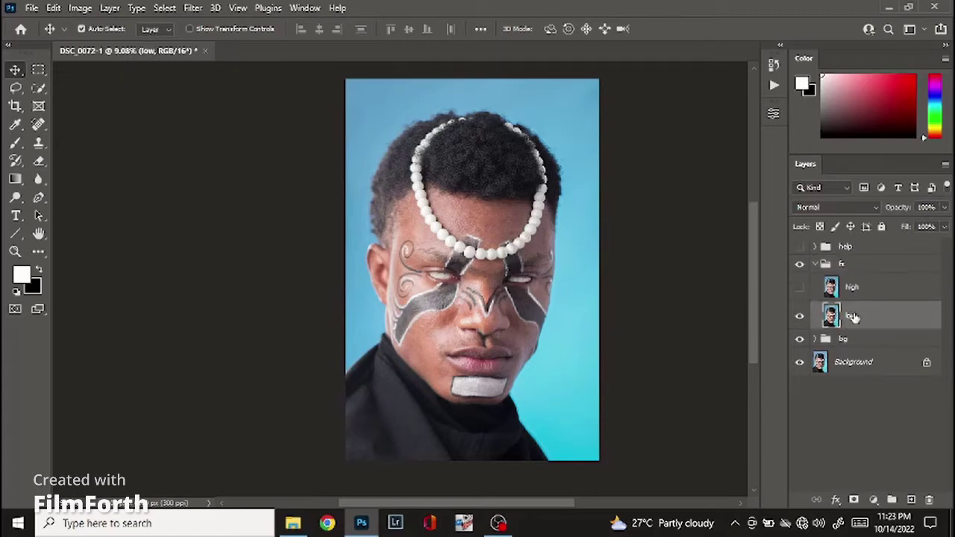
scroll(461, 309, "up", 5)
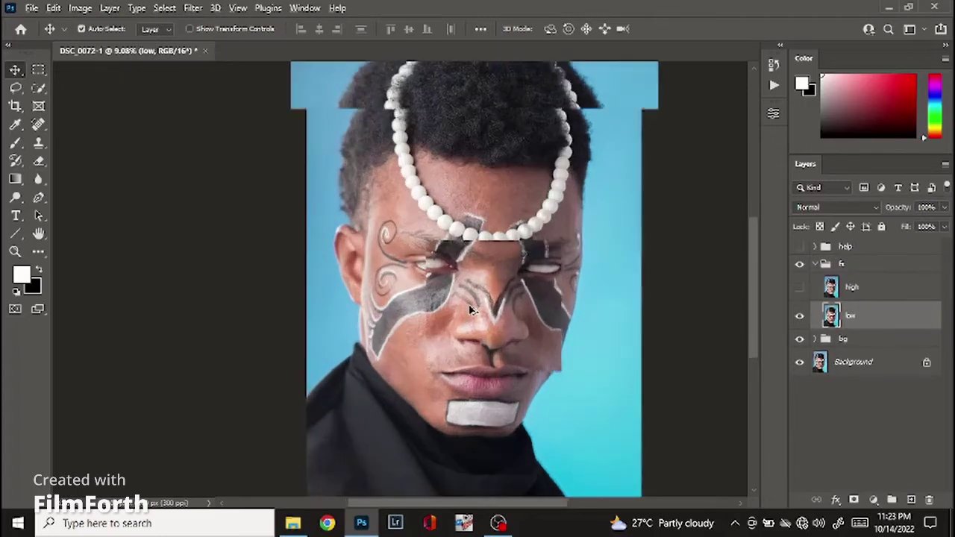
scroll(473, 306, "up", 2)
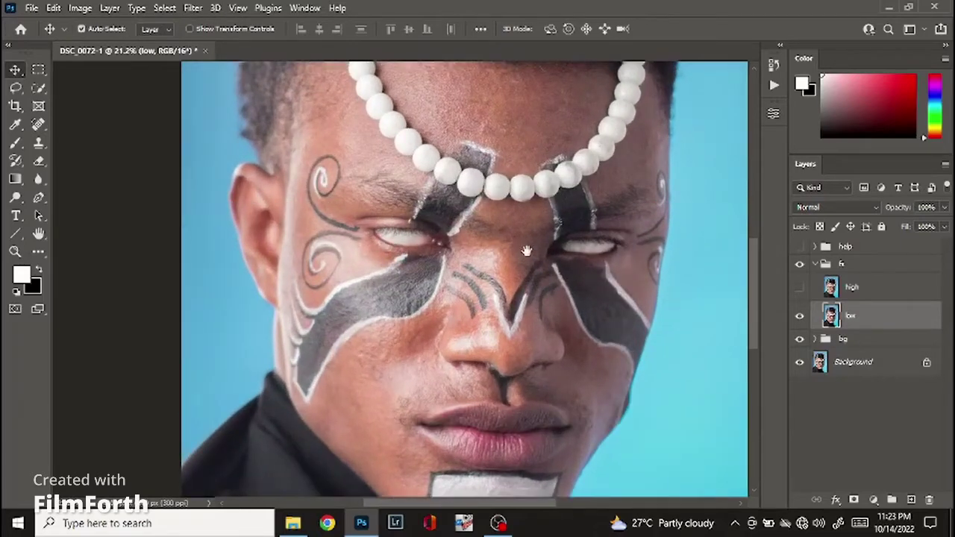
left_click_drag(527, 251, 390, 235)
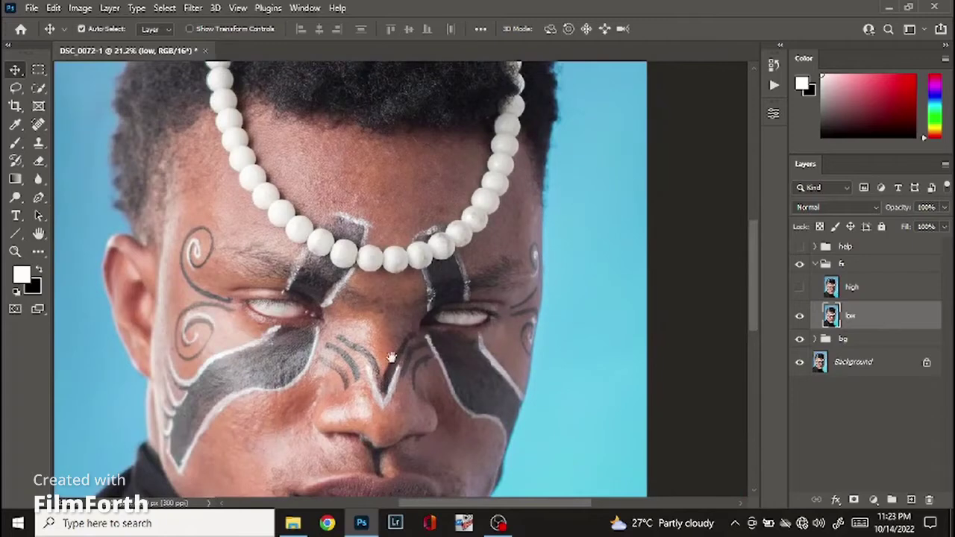
left_click_drag(390, 358, 417, 254)
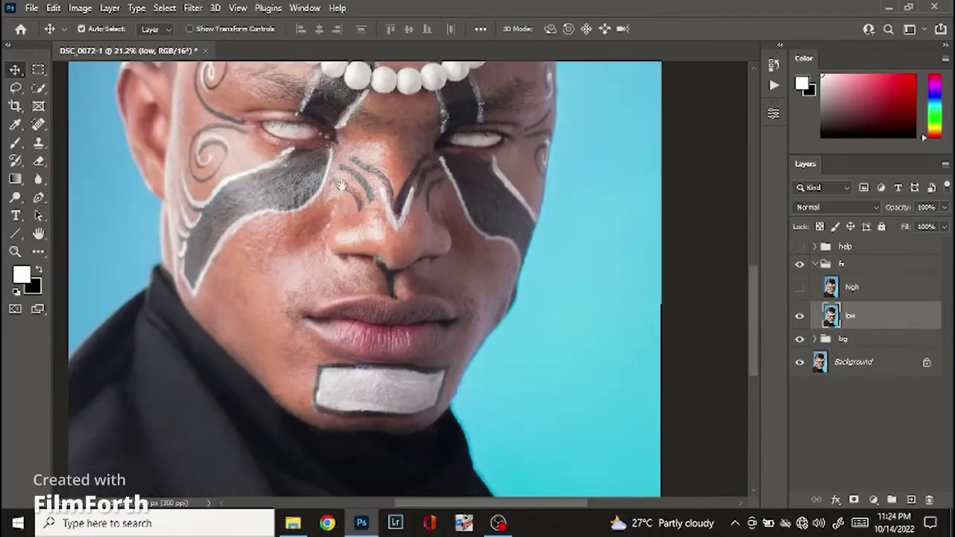
left_click_drag(341, 185, 397, 377)
left_click_drag(429, 306, 387, 237)
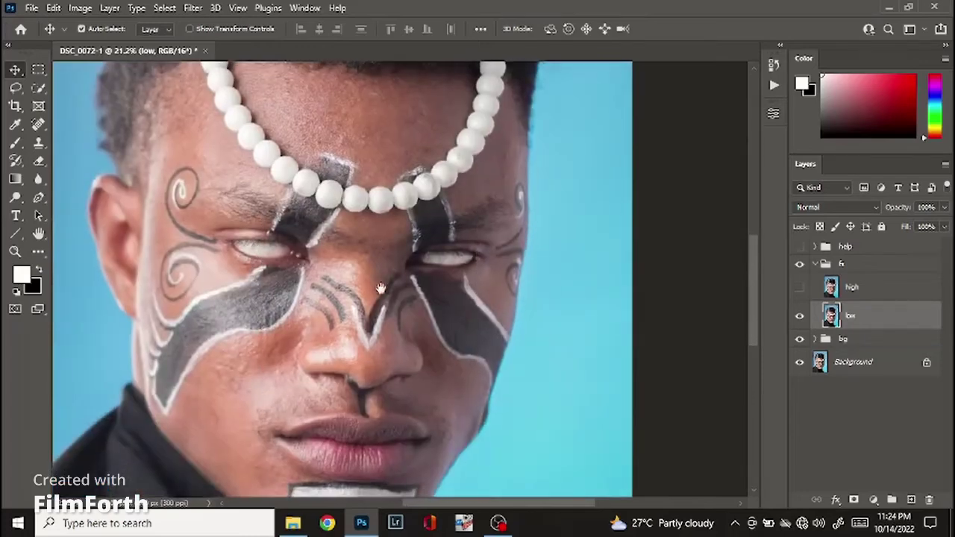
scroll(387, 293, "up", 2)
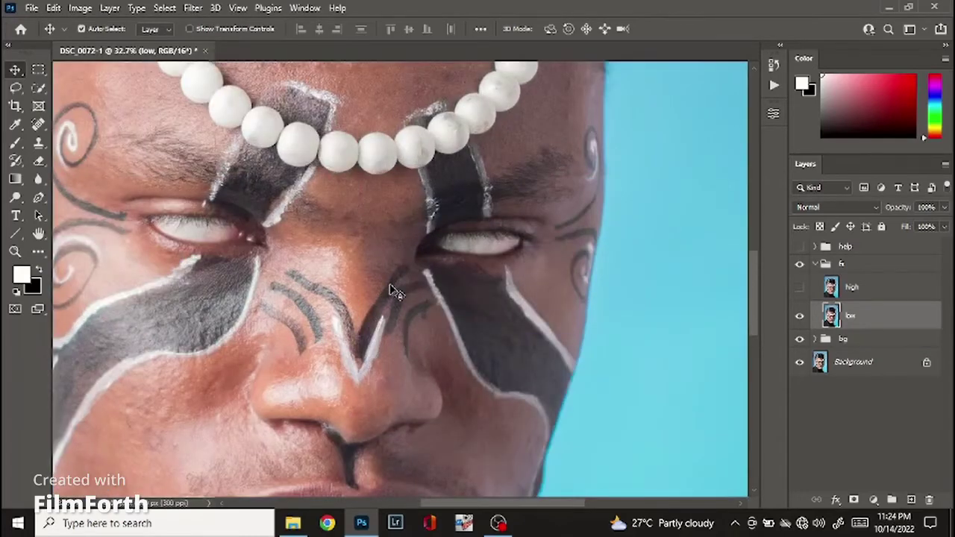
left_click_drag(388, 195, 431, 125)
left_click_drag(467, 326, 454, 117)
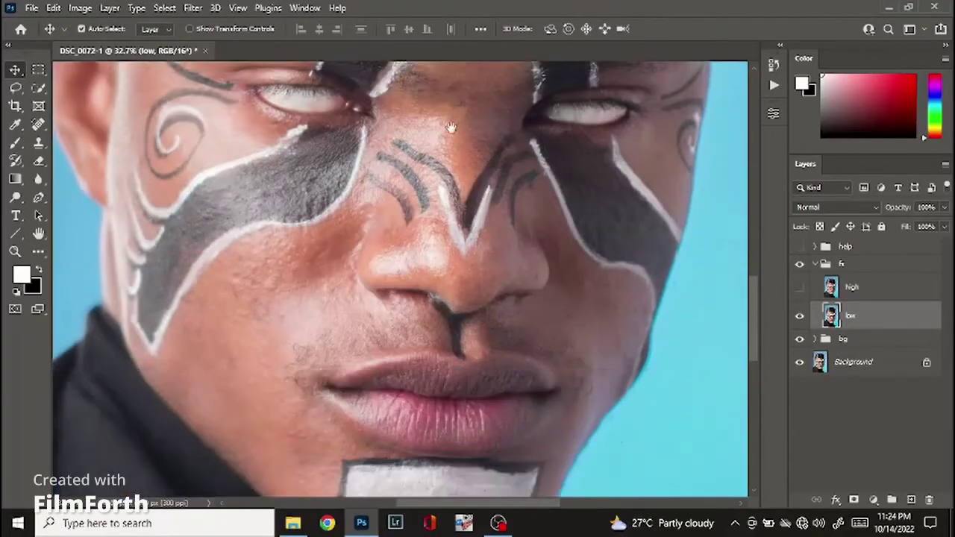
scroll(404, 228, "up", 2)
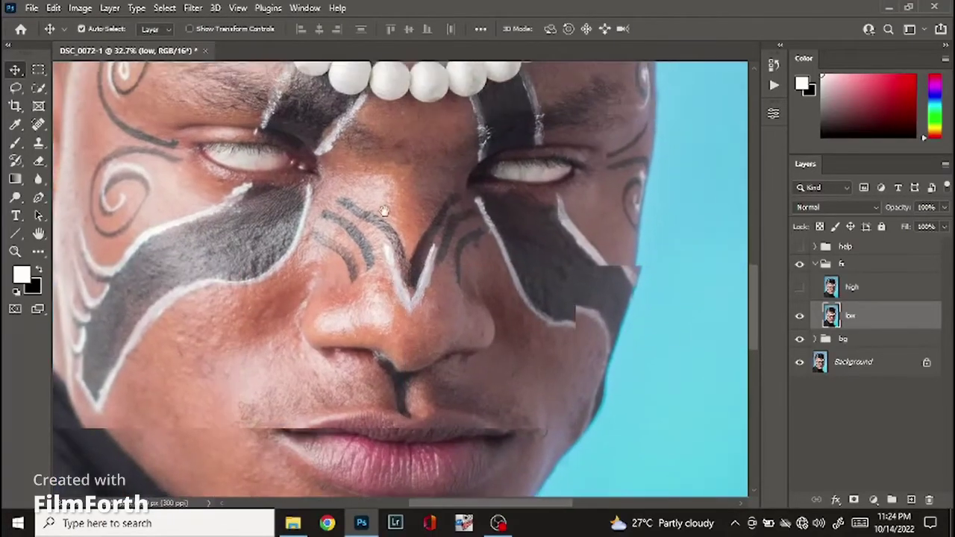
scroll(403, 226, "down", 5)
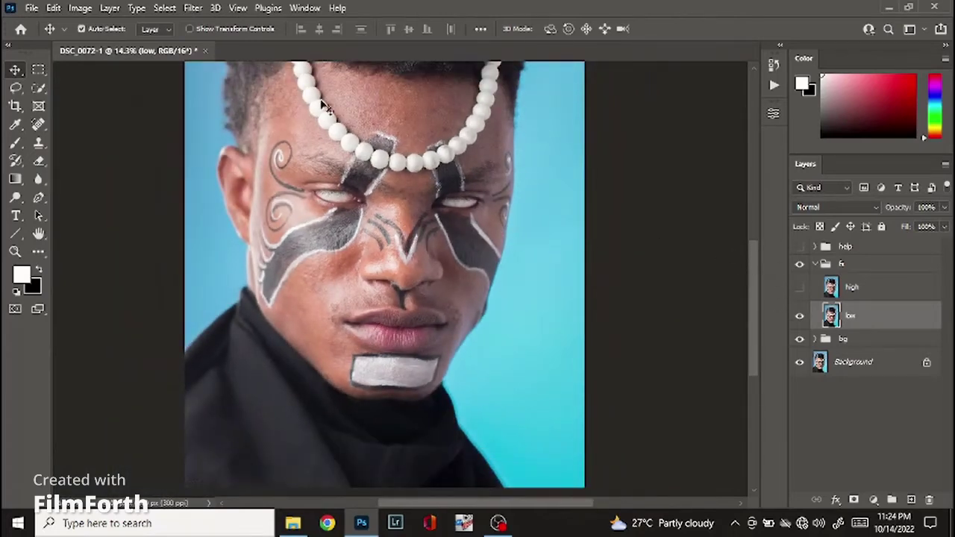
- Open the Median noise filter on the low layer and zoom out its preview
left_click(193, 8)
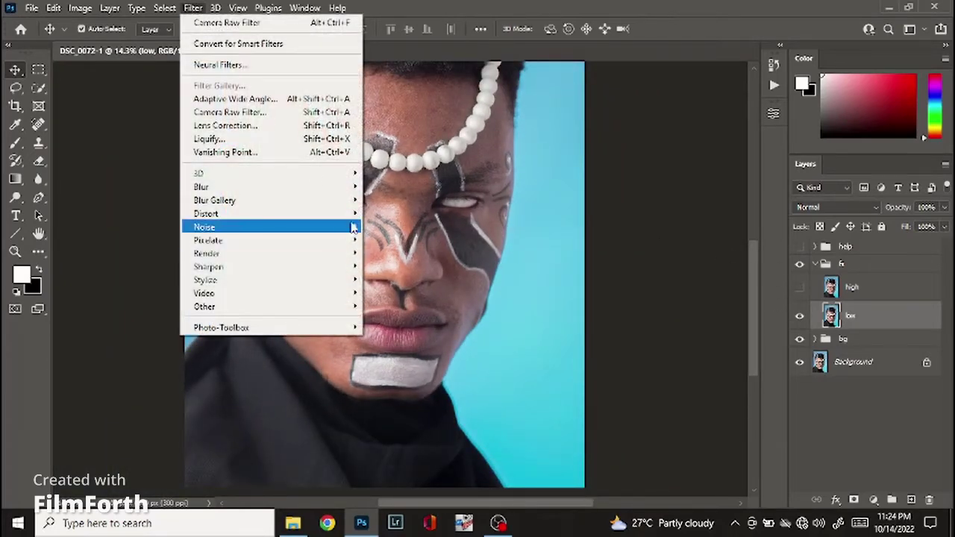
mouse_move(344, 227)
left_click(388, 267)
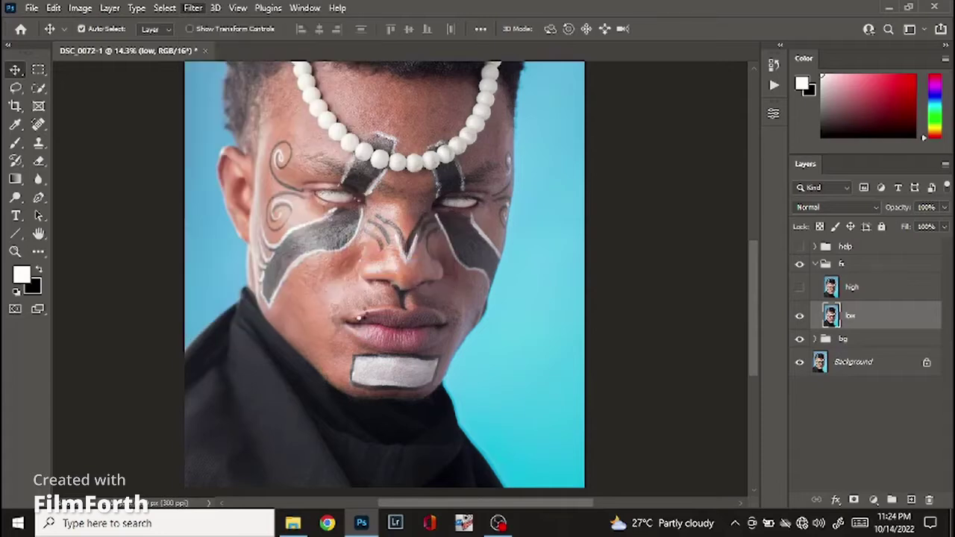
left_click_drag(460, 75, 597, 85)
left_click_drag(603, 141, 527, 320)
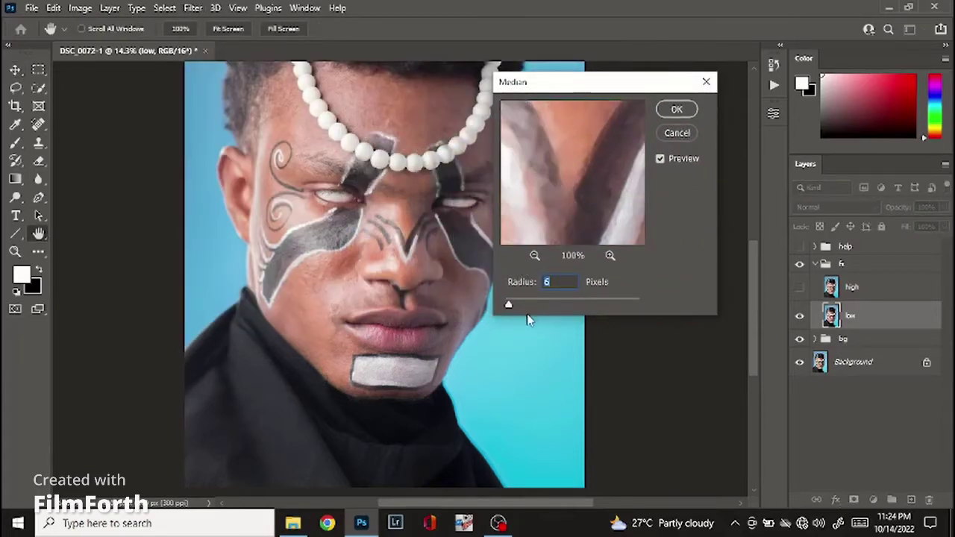
left_click(531, 257)
left_click(531, 258)
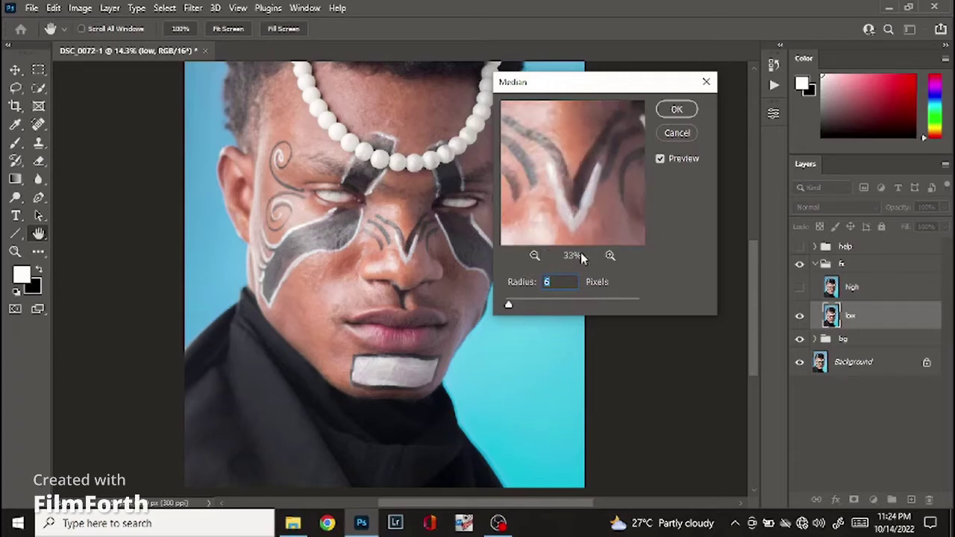
left_click(535, 257)
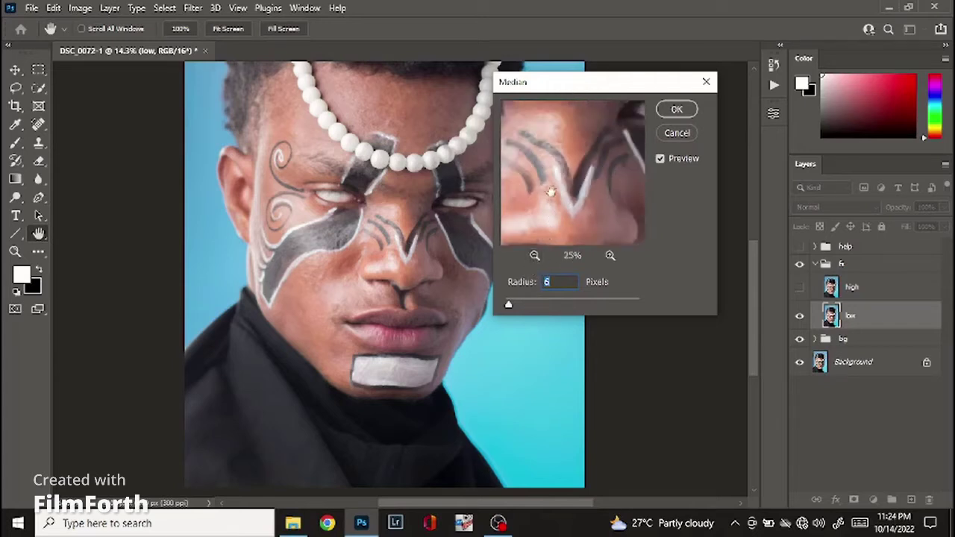
left_click_drag(550, 192, 563, 230)
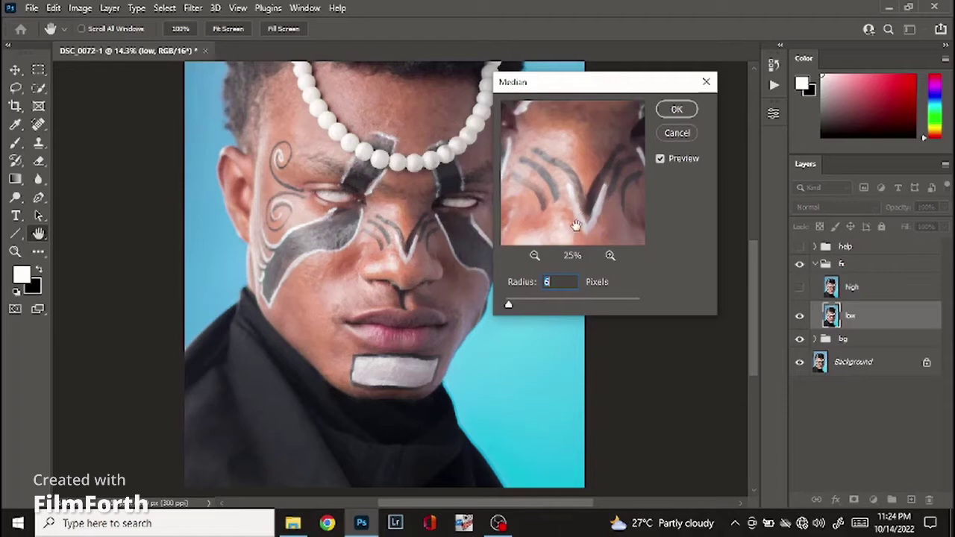
- Set the Median radius to 7 while checking the face, then apply it
left_click_drag(576, 227, 597, 139)
left_click_drag(610, 104, 576, 193)
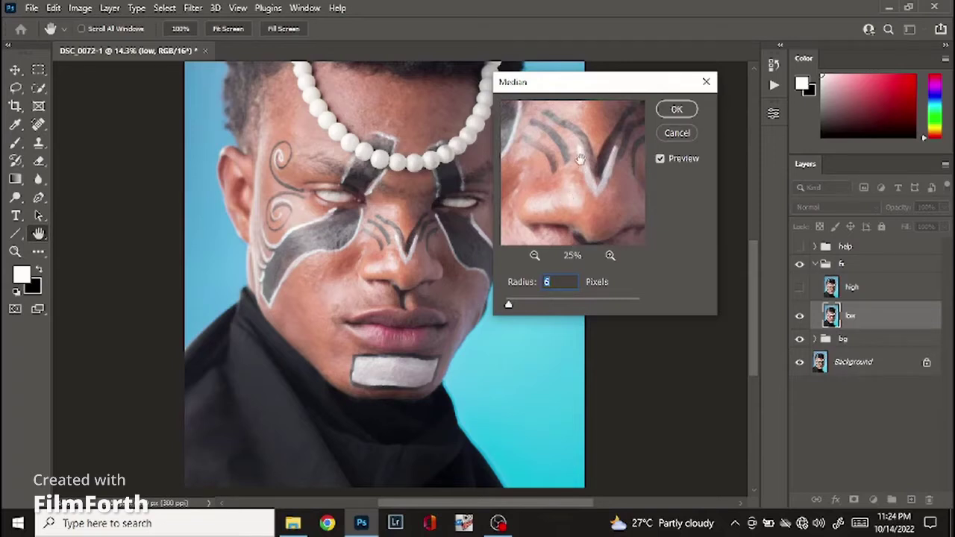
key("space")
left_click_drag(581, 159, 574, 242)
key("Return")
left_click_drag(582, 119, 592, 193)
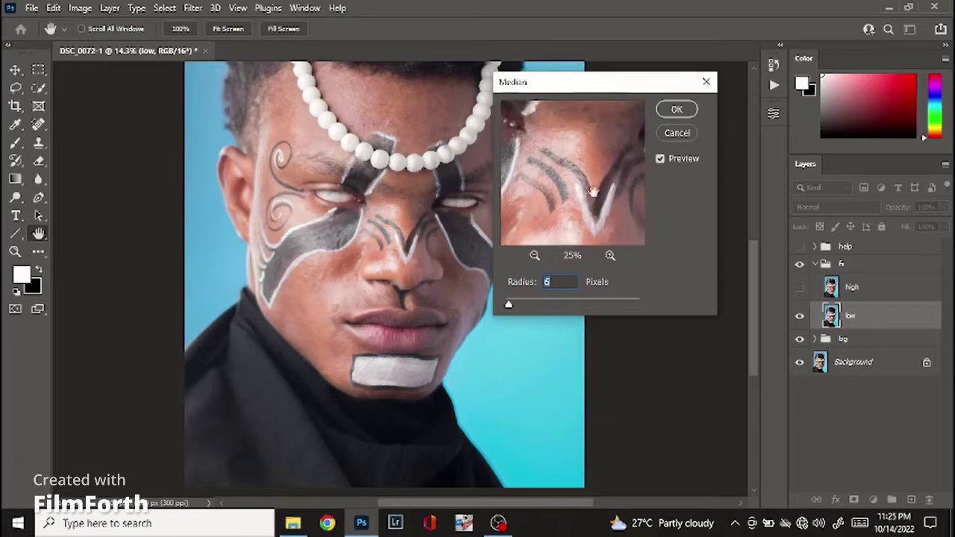
key("Up")
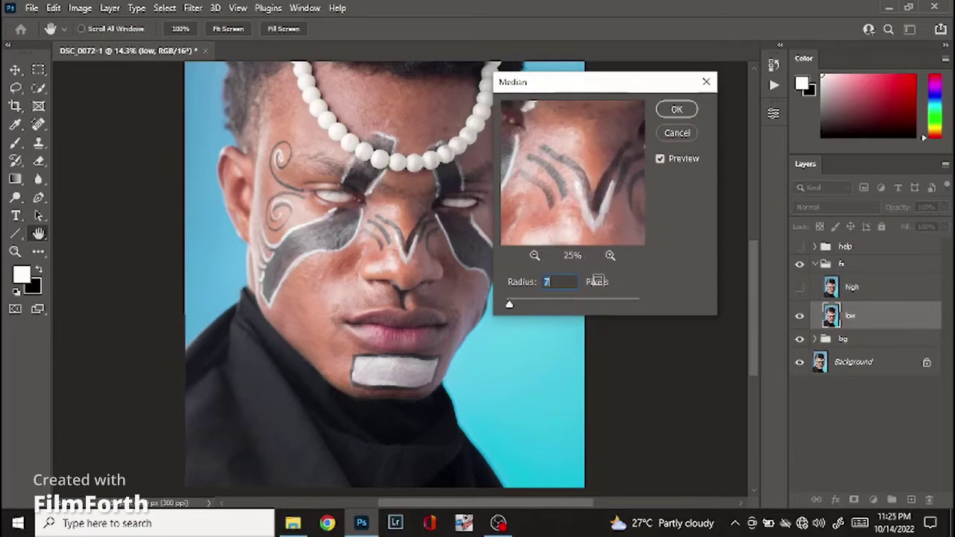
left_click_drag(579, 221, 630, 163)
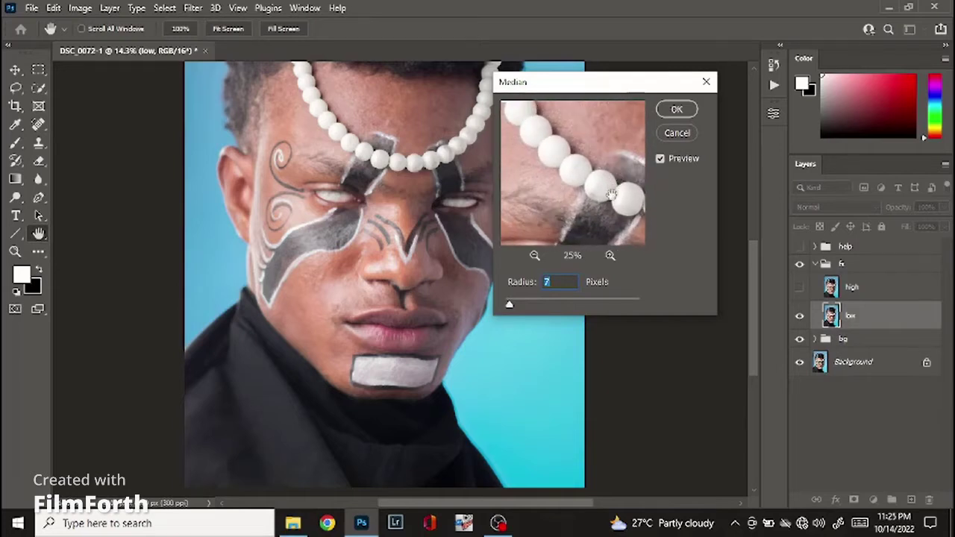
left_click_drag(566, 217, 620, 157)
left_click_drag(577, 211, 542, 216)
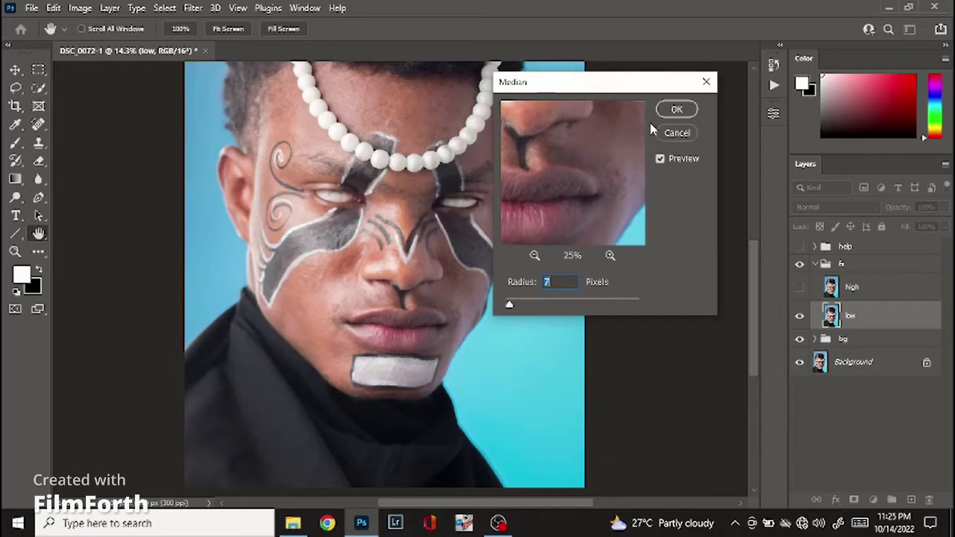
left_click(675, 109)
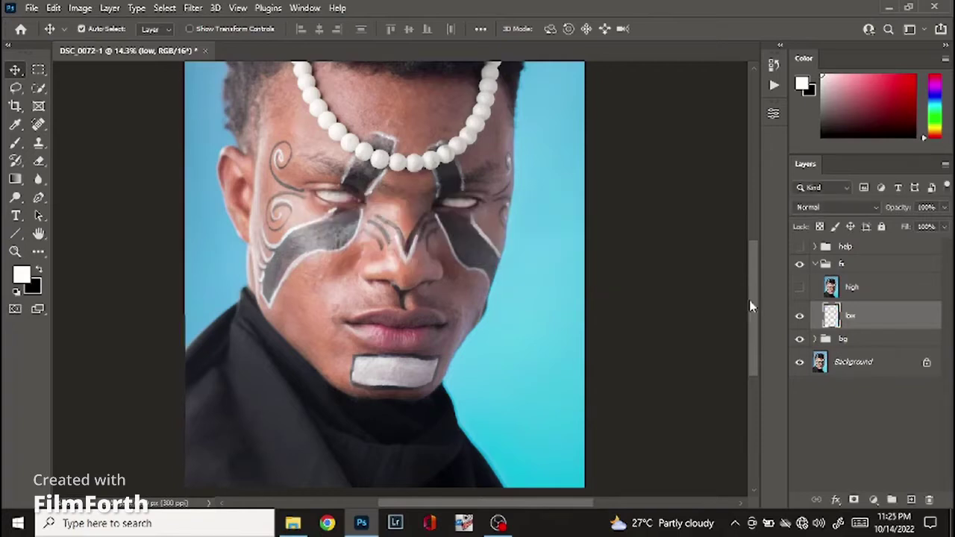
- Apply Image to high from the inverted low layer with Add blending, scale 2, offset 0
left_click(854, 290)
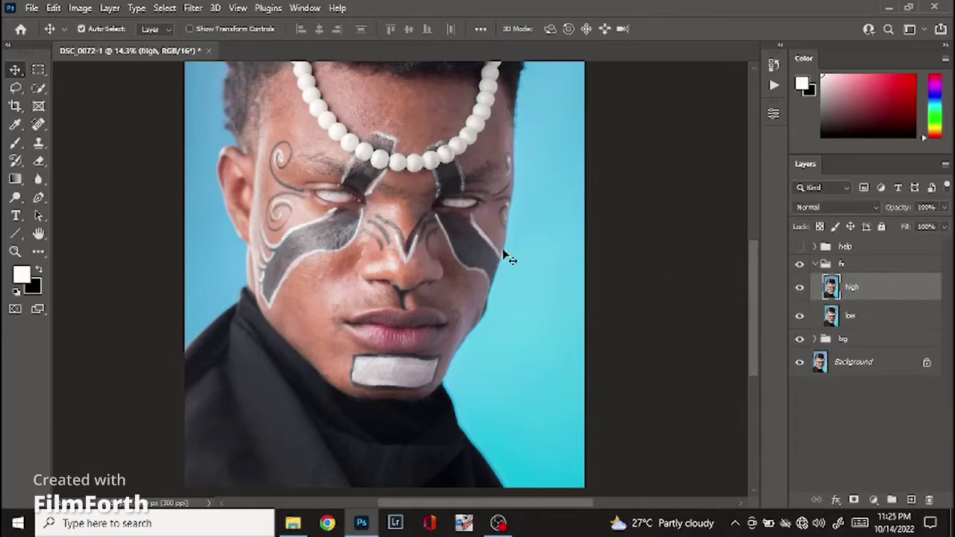
left_click(80, 8)
left_click(187, 214)
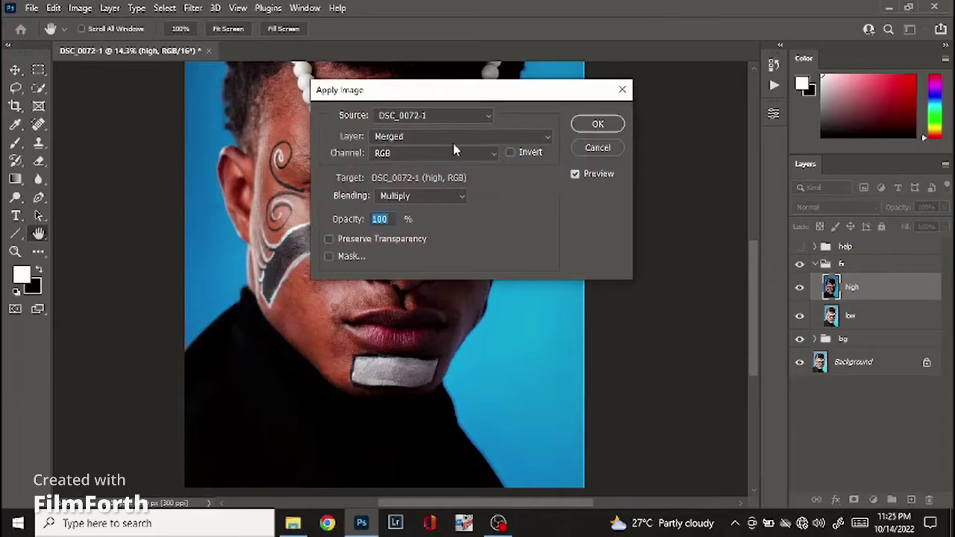
left_click(484, 137)
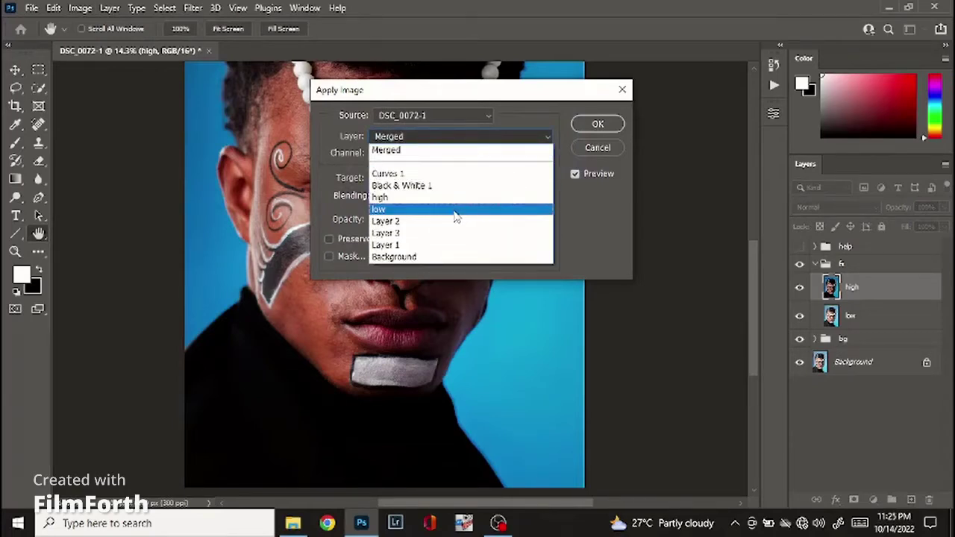
left_click(454, 212)
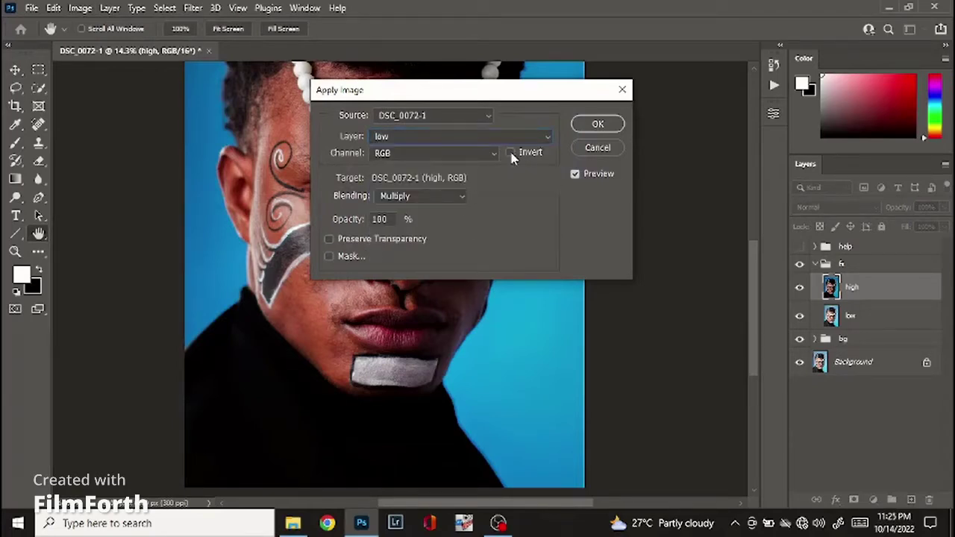
left_click(511, 153)
left_click(414, 197)
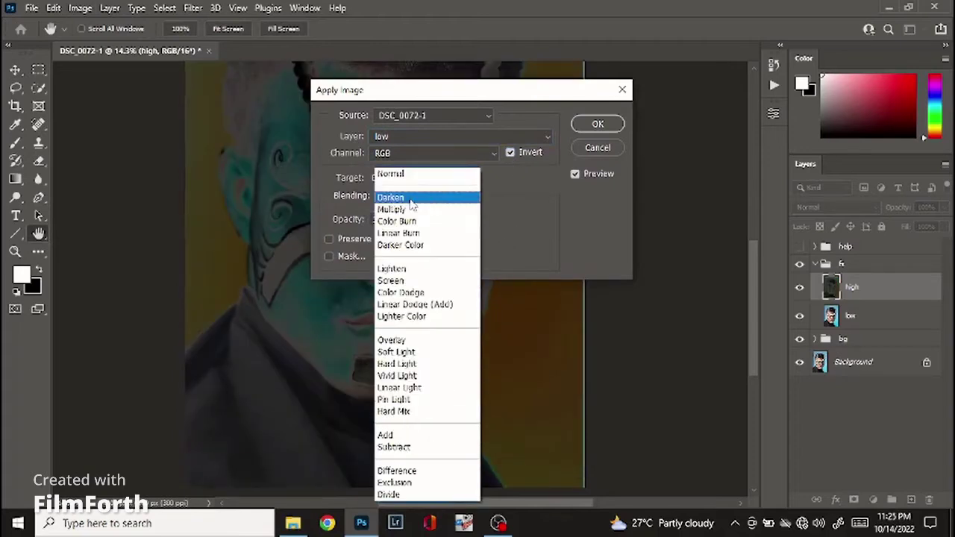
left_click(389, 435)
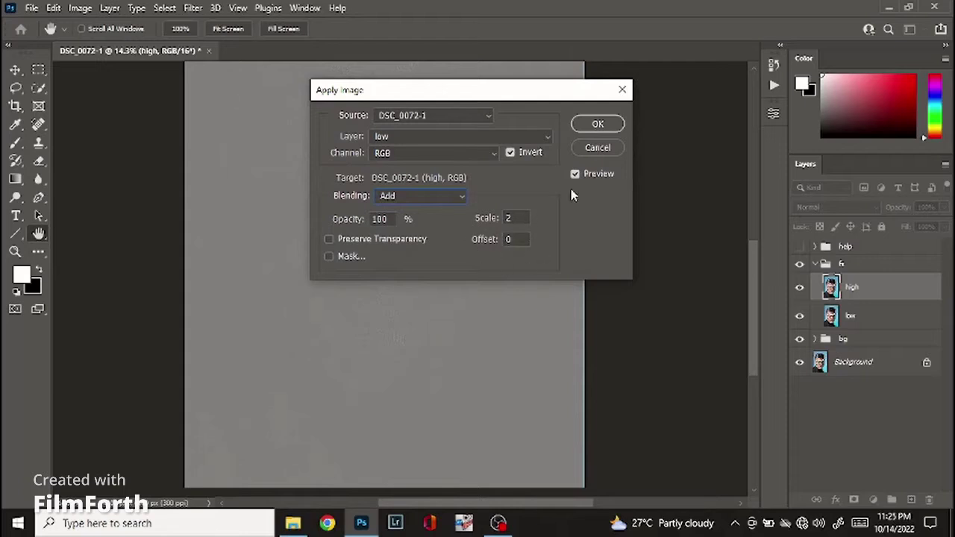
left_click(599, 124)
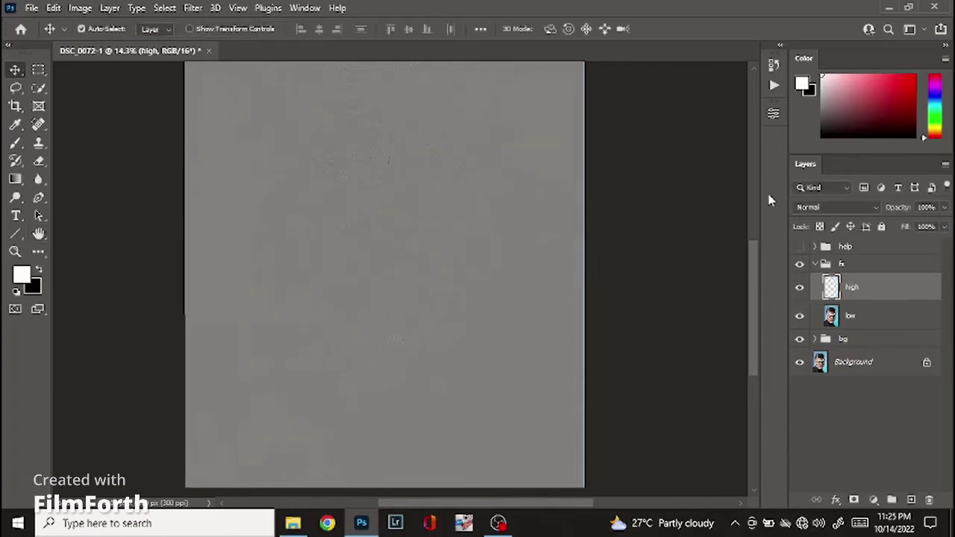
left_click(833, 212)
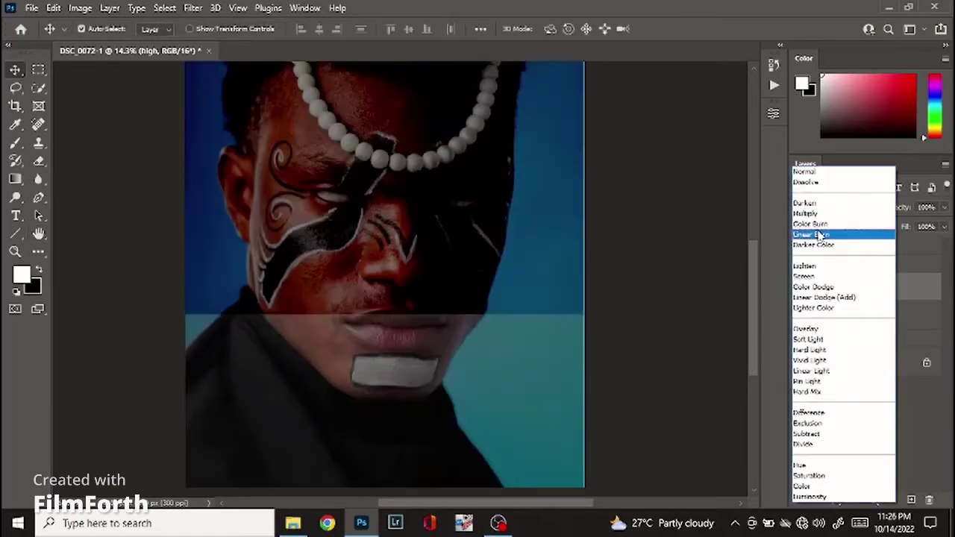
- Set high to Linear Light, toggle the fx group to compare, and select low
left_click(813, 371)
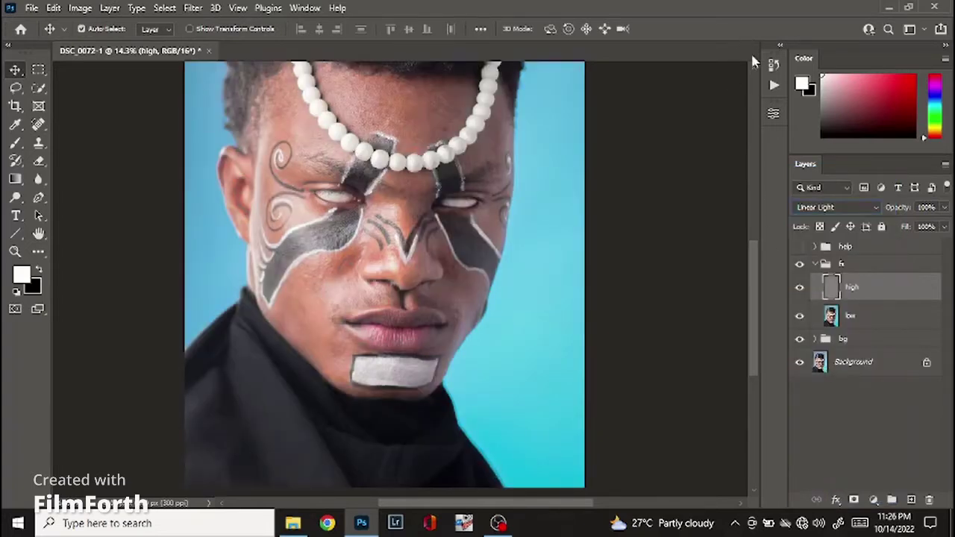
left_click(800, 267)
left_click(800, 267)
left_click(856, 319)
- Choose the Mixer Brush Tool and set its wetness to 20%
left_click_drag(15, 143, 66, 187)
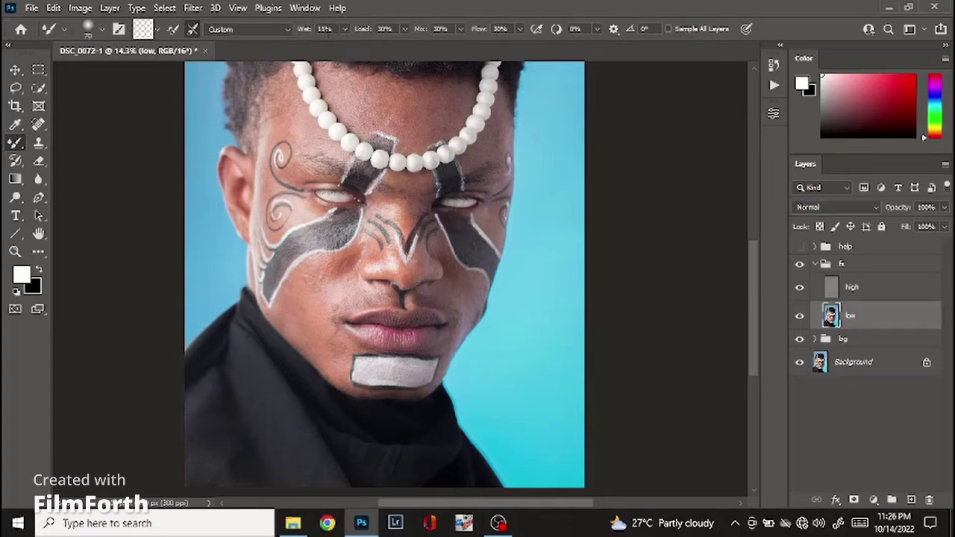
key("Return")
type("20")
key("Return")
- Toggle the help group on and off, then hide the high layer
scroll(234, 273, "up", 2)
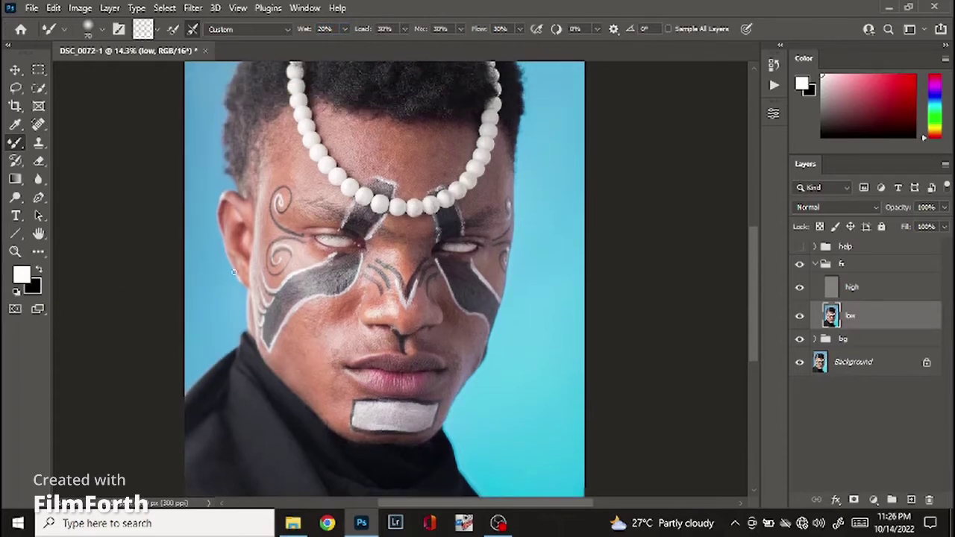
left_click(800, 246)
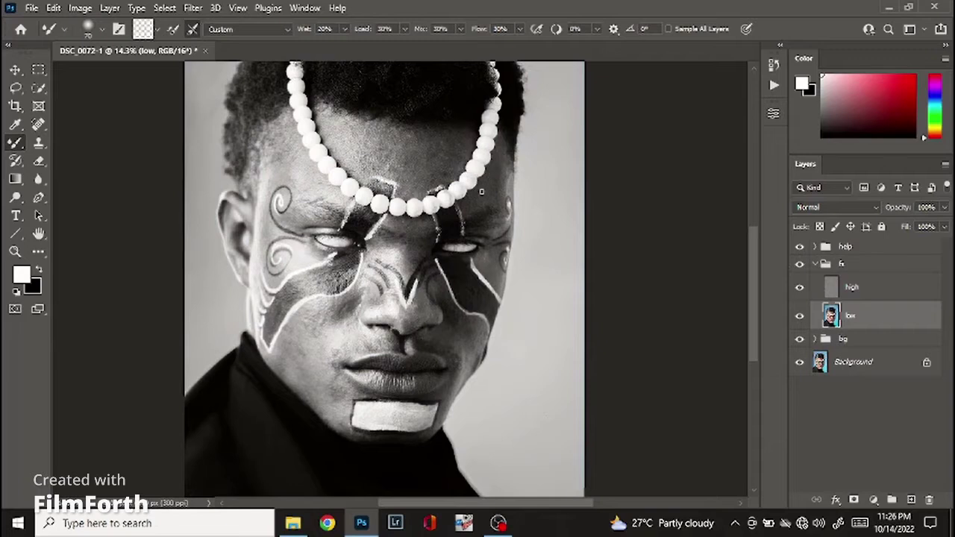
left_click(799, 246)
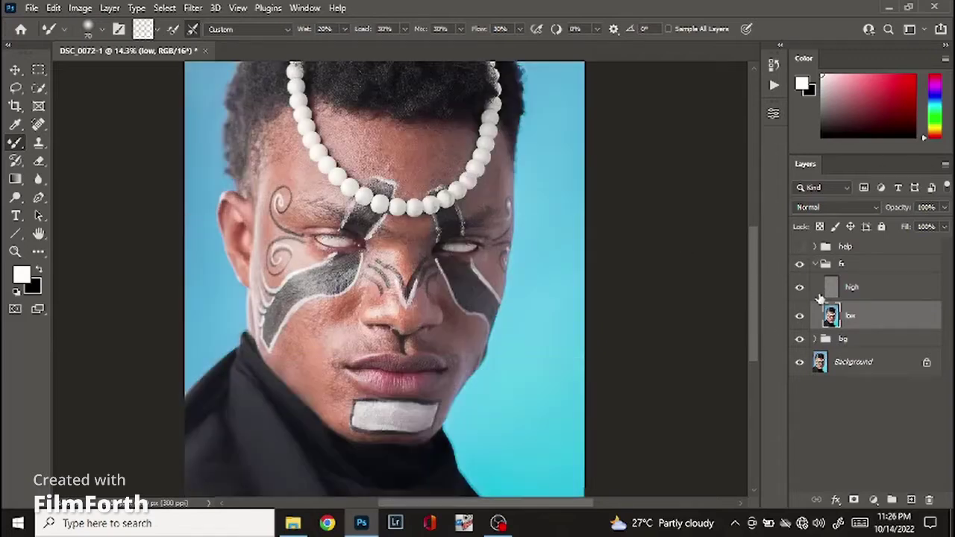
left_click(801, 289)
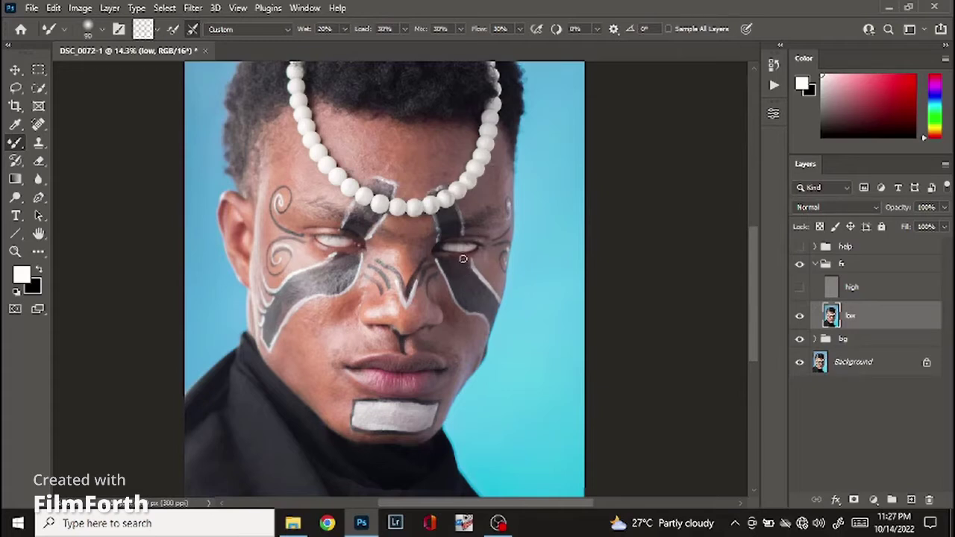
- Zoom in and mixer-brush the forehead skin smooth on the low layer
scroll(384, 105, "up", 2)
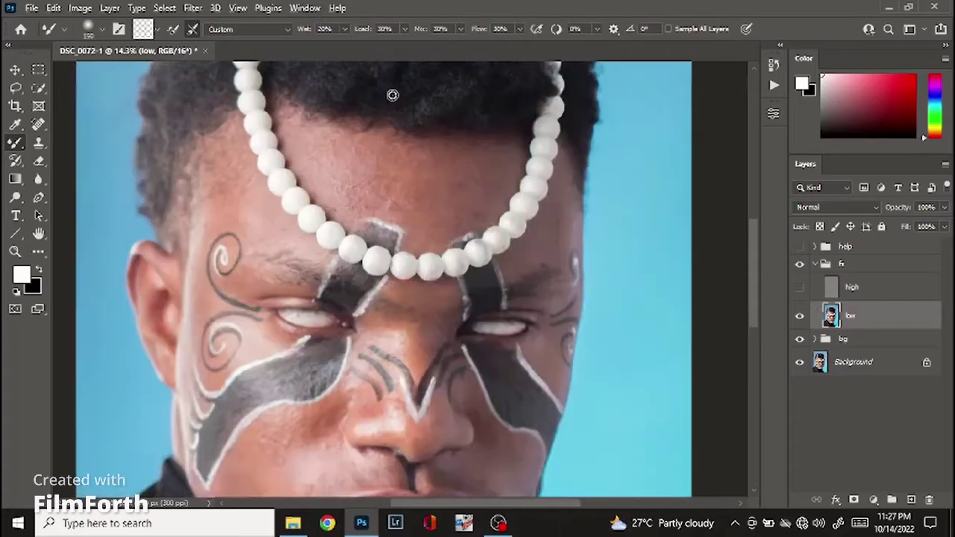
scroll(392, 95, "up", 1)
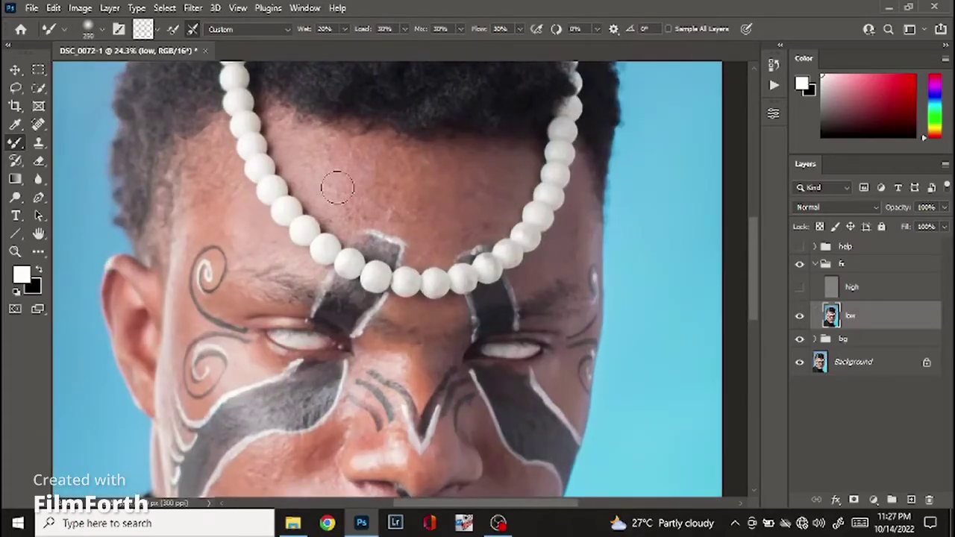
key("bracketright")
key("bracketright")
key("bracketright")
key("bracketright")
key("bracketright")
key("bracketleft")
key("bracketleft")
key("bracketleft")
key("bracketright")
key("bracketright")
key("bracketleft")
key("bracketleft")
mouse_move(412, 209)
left_mouse_down()
mouse_move(431, 193)
mouse_move(412, 191)
mouse_move(474, 196)
left_mouse_up()
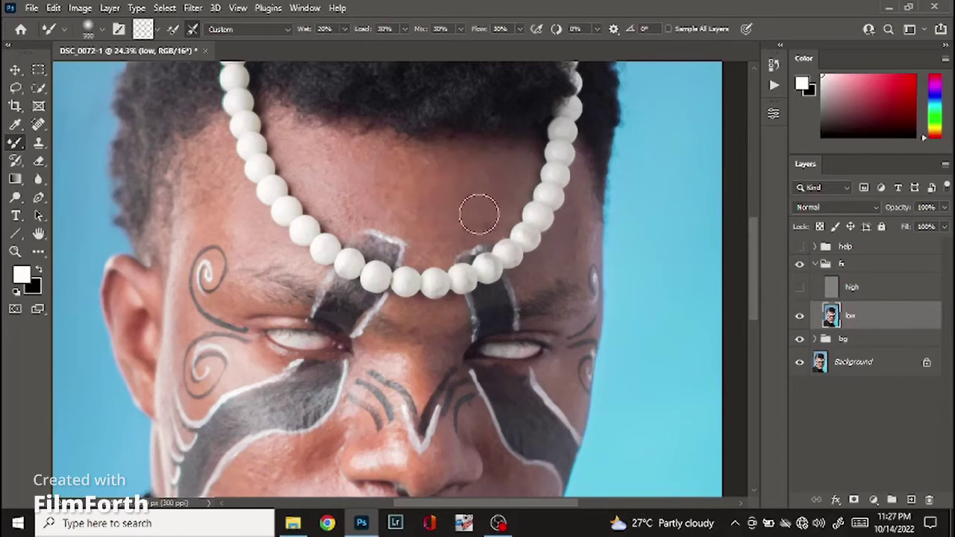
- Fine-tune the Mixer Brush size for further forehead blending
key("bracketright")
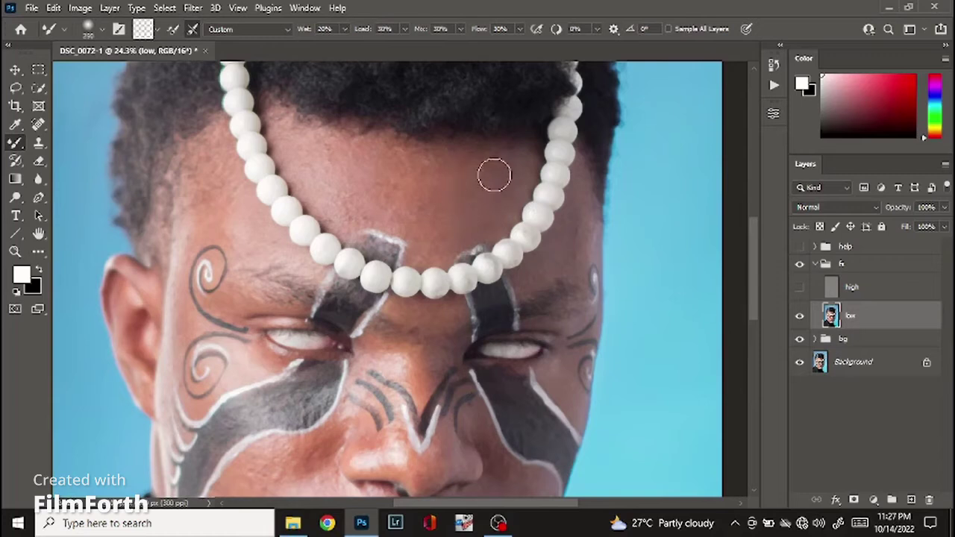
key("bracketright")
key("bracketright")
key("bracketright")
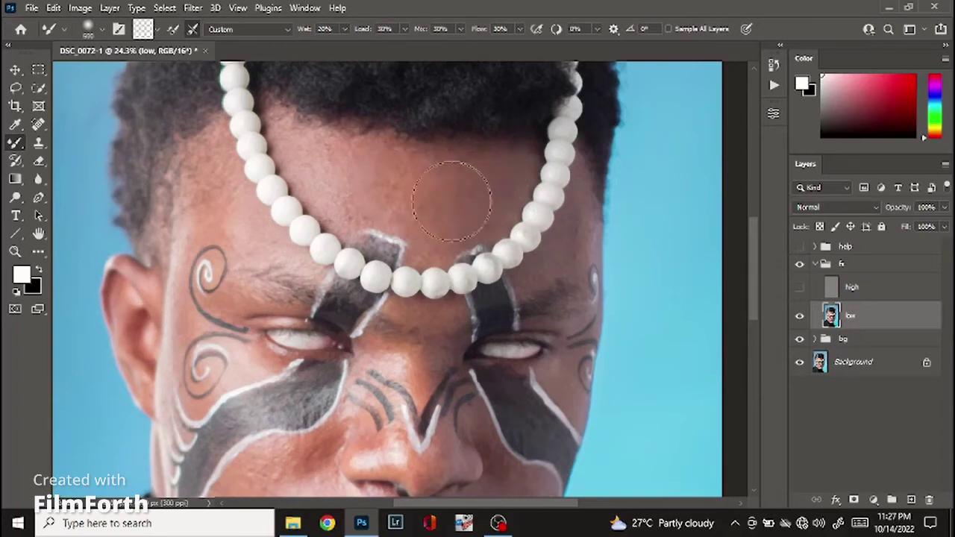
key("bracketleft")
key("bracketleft")
key("bracketleft")
key("bracketleft")
key("bracketleft")
key("bracketleft")
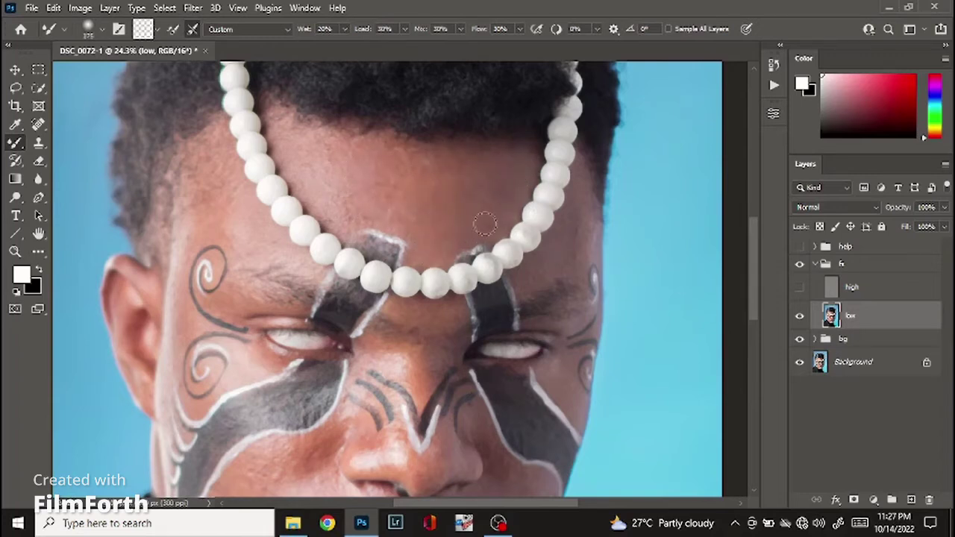
key("bracketright")
key("bracketright")
key("bracketright")
key("bracketright")
key("bracketleft")
key("bracketleft")
key("bracketleft")
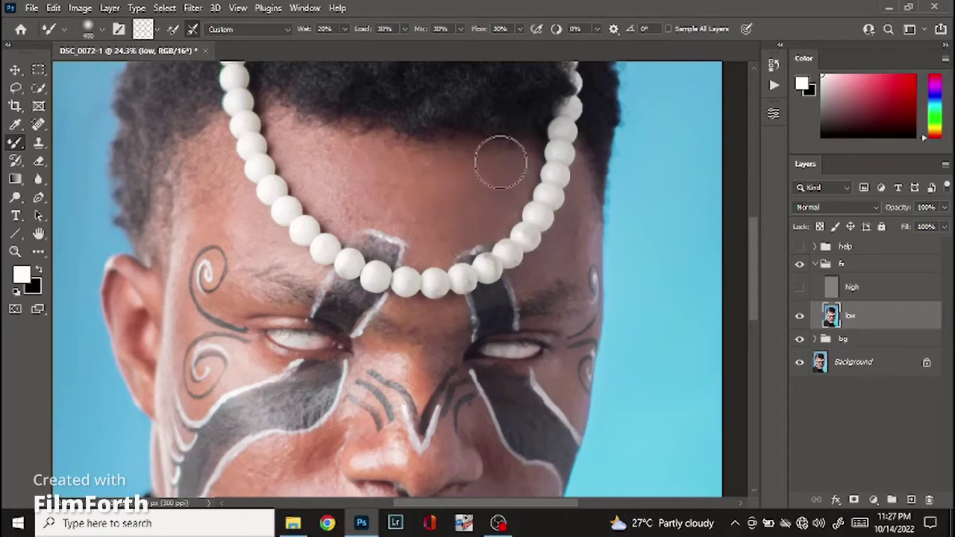
key("bracketleft")
key("bracketleft")
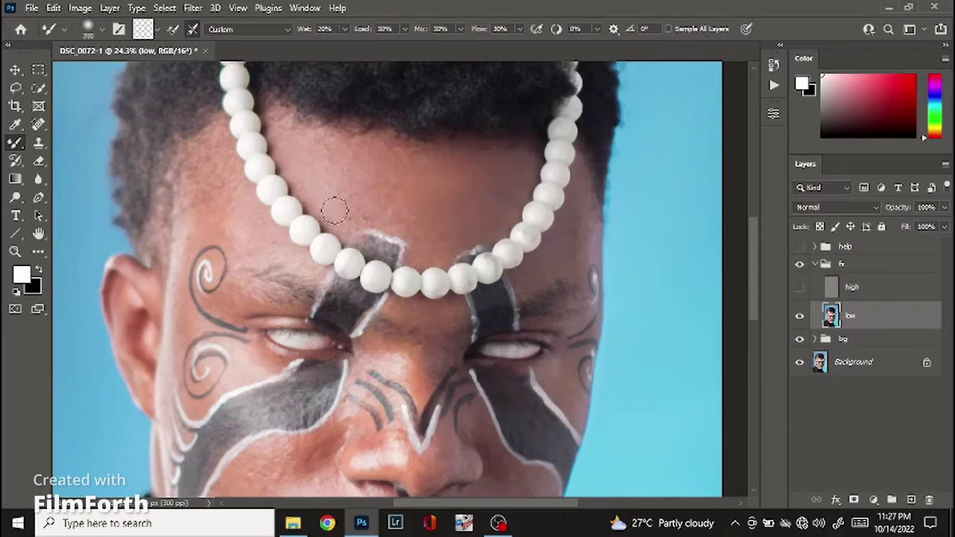
key("bracketright")
key("bracketright")
key("bracketright")
key("bracketright")
key("bracketright")
key("bracketright")
key("bracketleft")
key("bracketleft")
key("bracketleft")
key("bracketleft")
key("bracketright")
key("bracketleft")
key("bracketleft")
- Show the high detail layer again and toggle the fx group to compare before and after
left_click(799, 288)
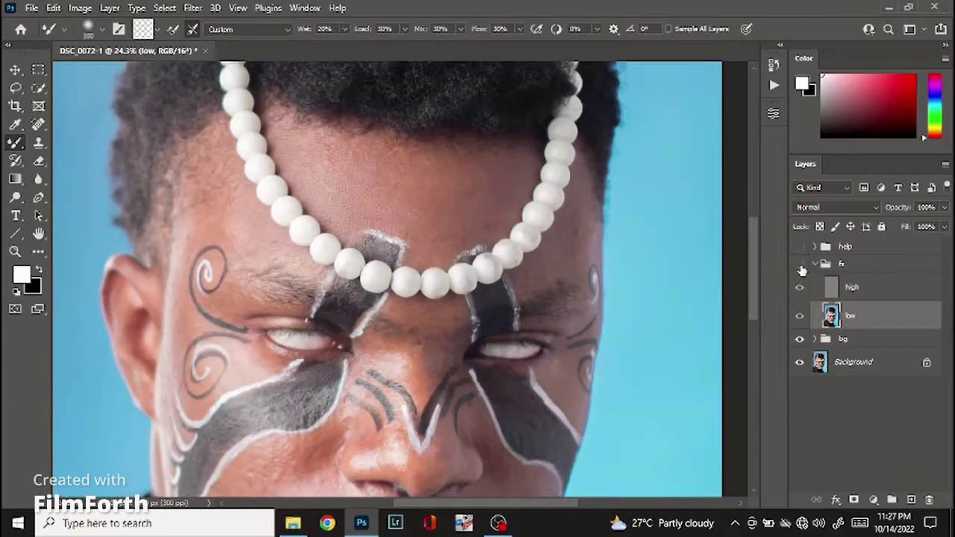
left_click(800, 266)
left_click(801, 269)
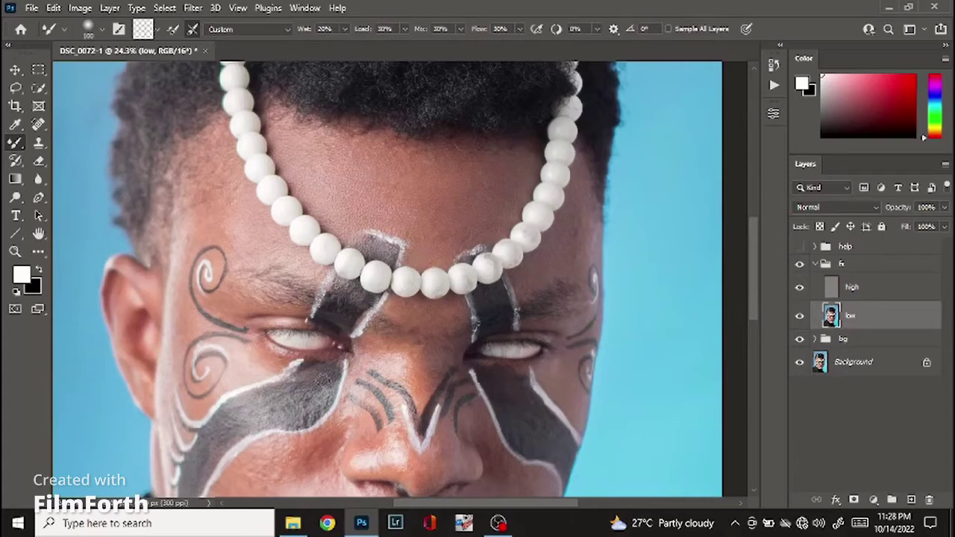
- Blend the paint edge above the black face paint and smooth the grey paint on the left cheek
scroll(418, 346, "down", 3)
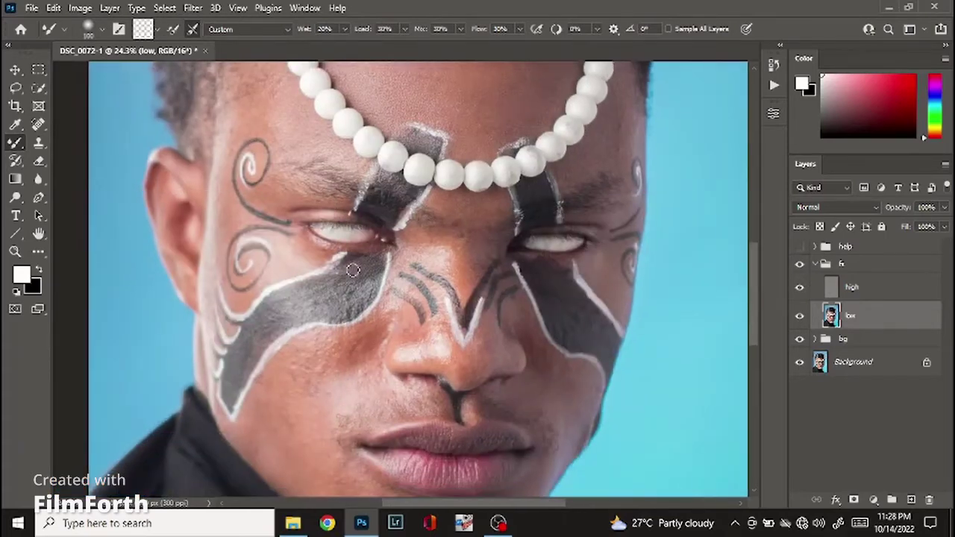
left_click_drag(353, 270, 343, 263)
mouse_move(295, 303)
left_mouse_down()
mouse_move(266, 322)
mouse_move(246, 358)
mouse_move(243, 351)
mouse_move(234, 385)
left_mouse_up()
key("bracketright")
key("bracketleft")
scroll(323, 175, "up", 4)
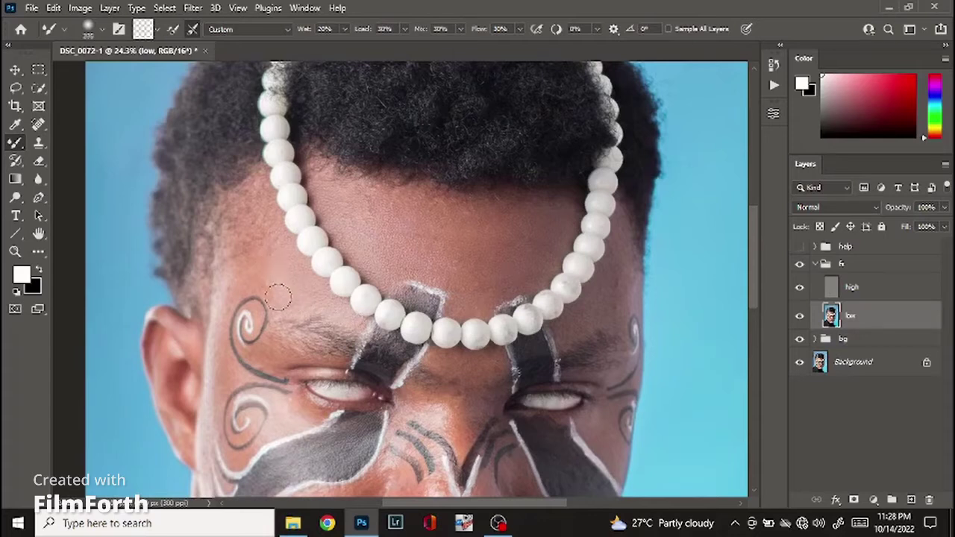
key("bracketleft")
key("bracketleft")
key("bracketright")
key("bracketright")
key("bracketright")
key("bracketleft")
key("bracketleft")
key("bracketright")
key("bracketright")
- Bring the nose, mouth and chin into view and size the brush for the nose bridge
left_click_drag(299, 401, 335, 199)
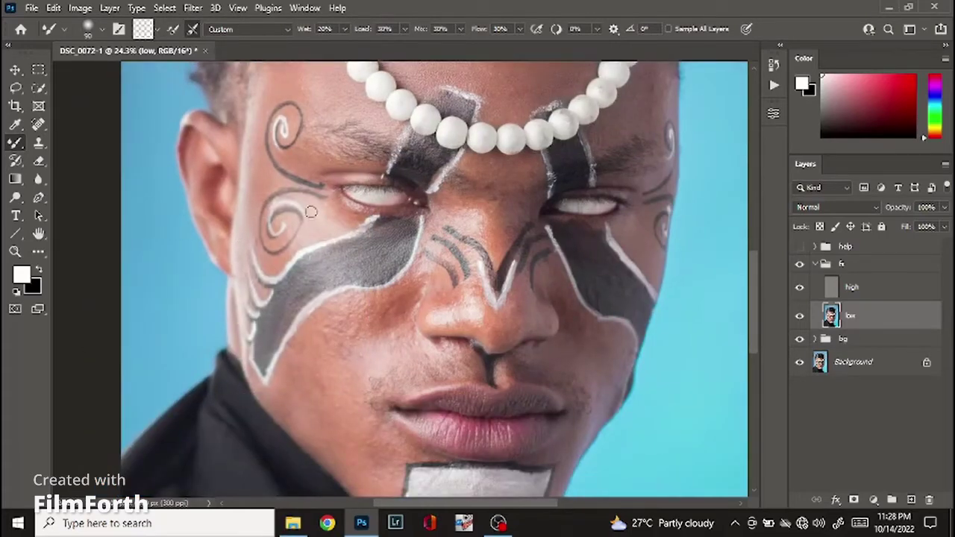
key("bracketright")
key("bracketleft")
key("bracketleft")
key("bracketright")
key("bracketleft")
key("bracketright")
key("bracketright")
key("bracketright")
key("bracketright")
key("bracketright")
key("bracketright")
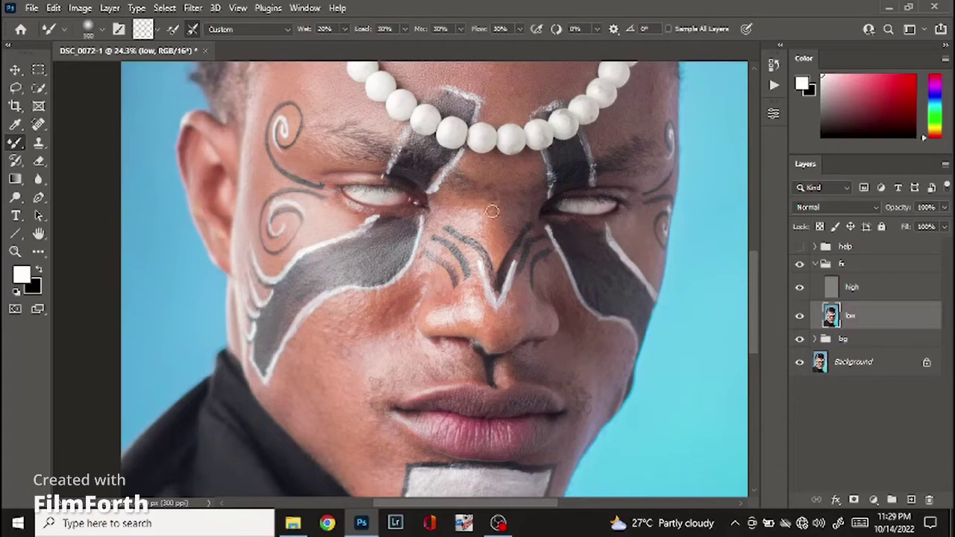
key("bracketleft")
key("bracketleft")
key("bracketright")
key("bracketright")
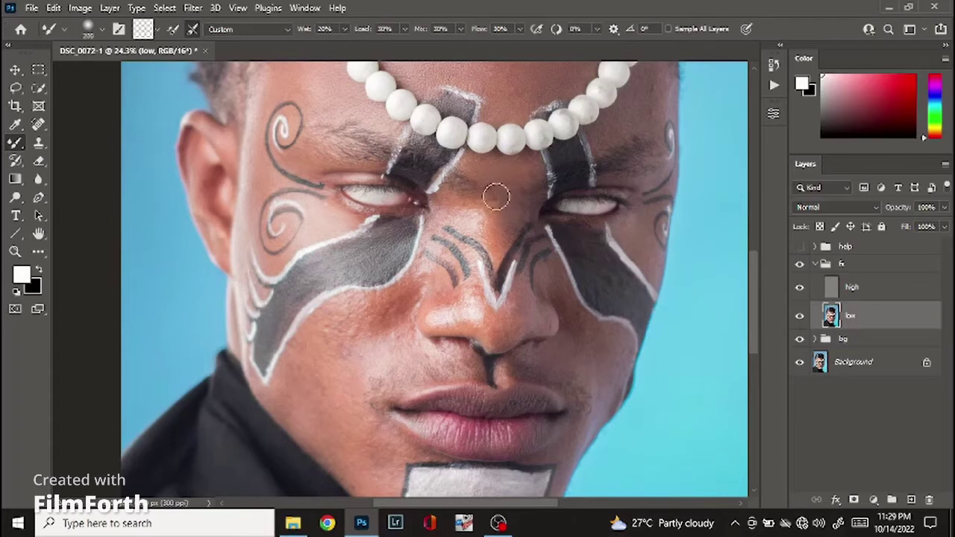
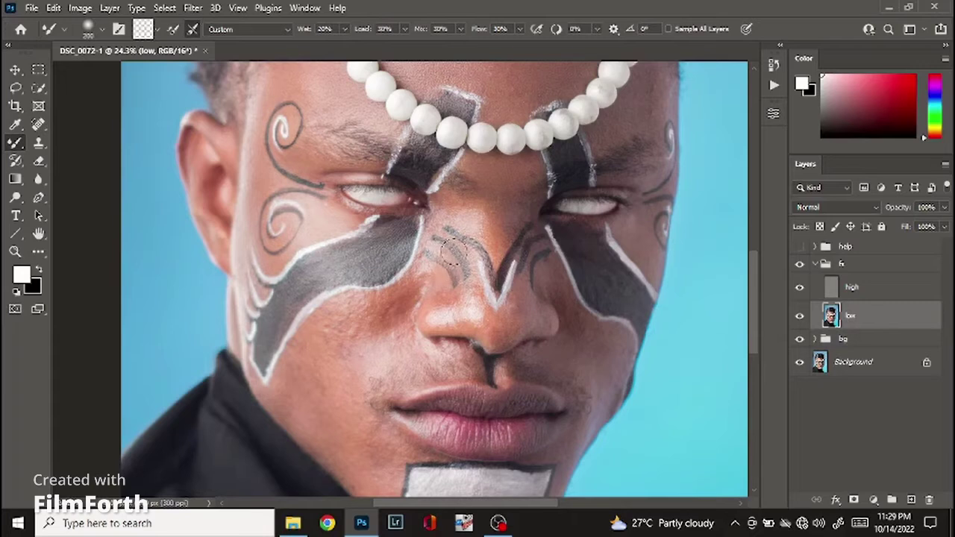
- Step back three Mixer Brush strokes in History, comparing states, then collapse the panel
left_click(773, 65)
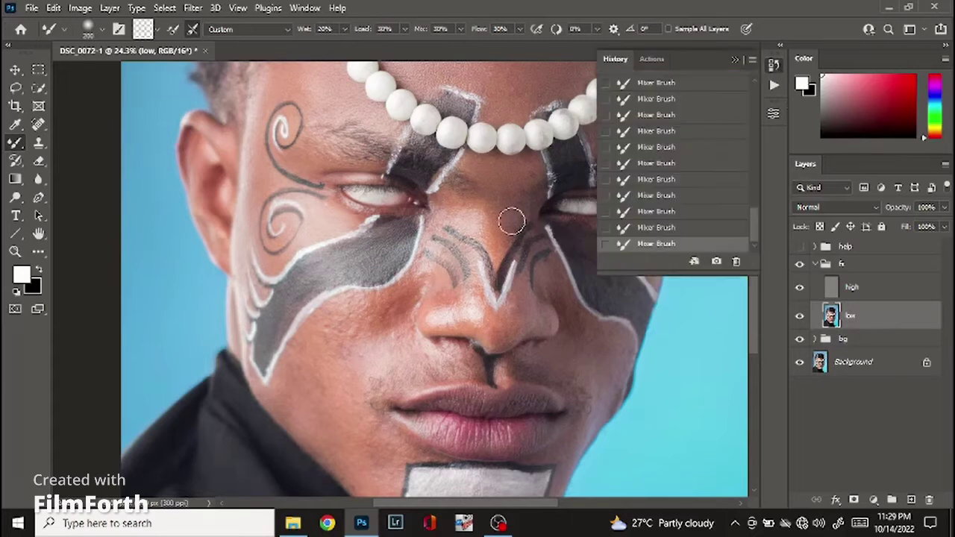
left_click(657, 228)
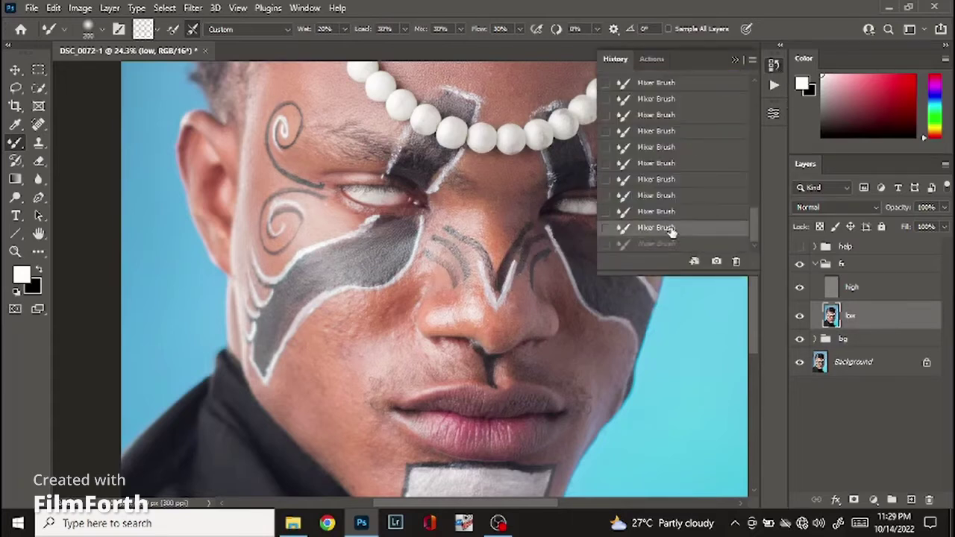
left_click(669, 212)
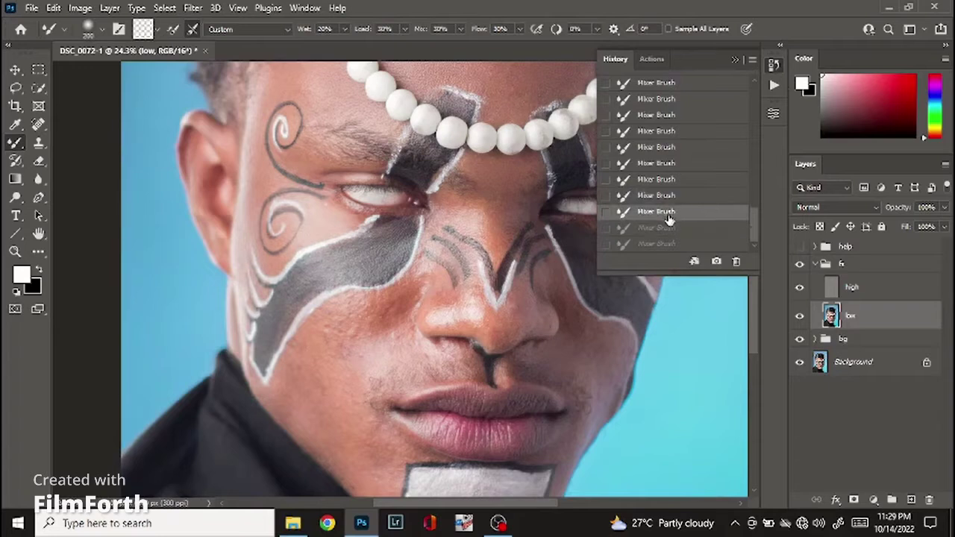
left_click(657, 196)
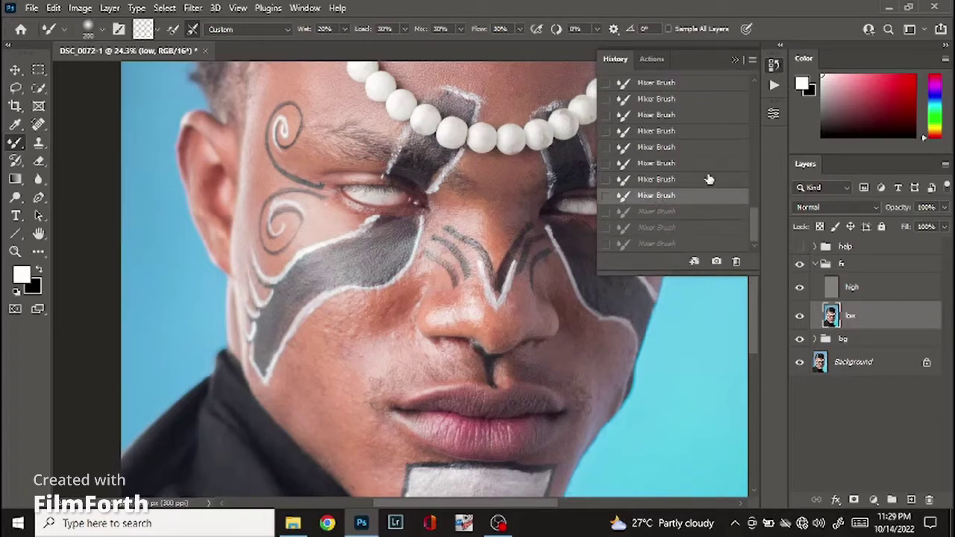
left_click(668, 180)
left_click(664, 196)
left_click(774, 65)
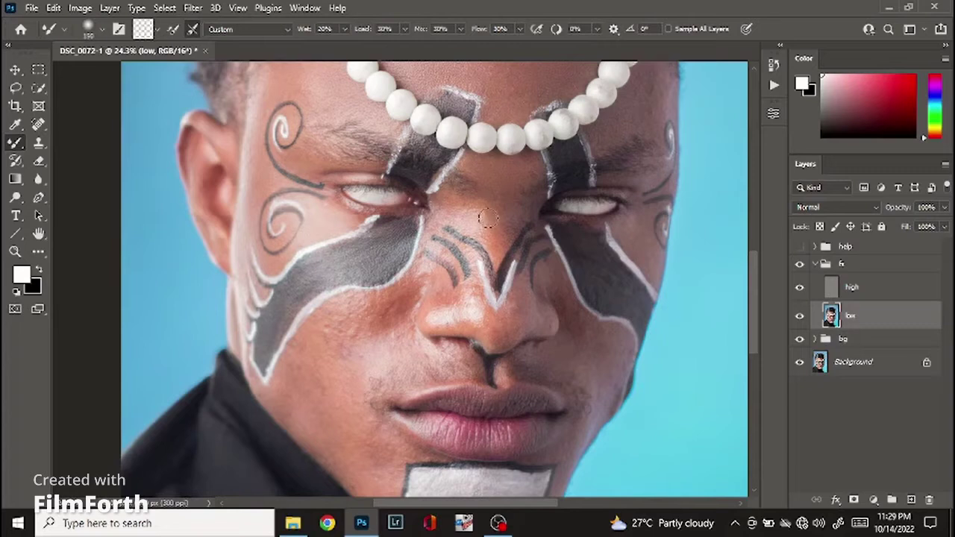
- Adjust the Mixer Brush size between about 90 and 175, ending small for the chin
key("bracketleft")
key("bracketleft")
key("bracketleft")
key("bracketright")
key("bracketright")
key("bracketleft")
key("bracketleft")
key("bracketleft")
key("bracketleft")
key("bracketleft")
key("bracketright")
key("bracketright")
key("bracketright")
key("bracketright")
key("bracketright")
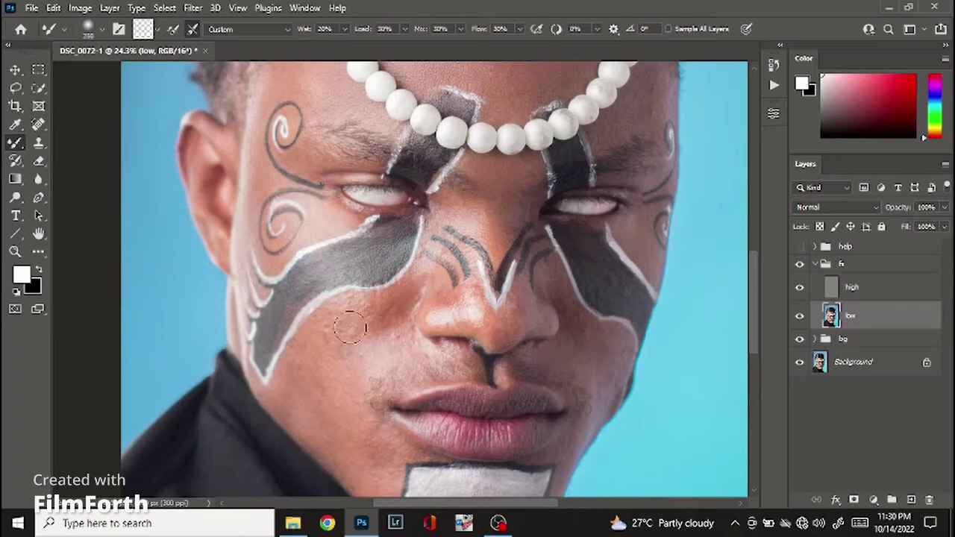
key("bracketleft")
key("bracketleft")
key("bracketleft")
key("bracketleft")
key("bracketleft")
key("bracketleft")
key("bracketright")
key("bracketright")
key("bracketright")
key("bracketright")
key("bracketright")
key("bracketright")
key("bracketleft")
key("bracketleft")
key("bracketleft")
key("bracketleft")
key("bracketleft")
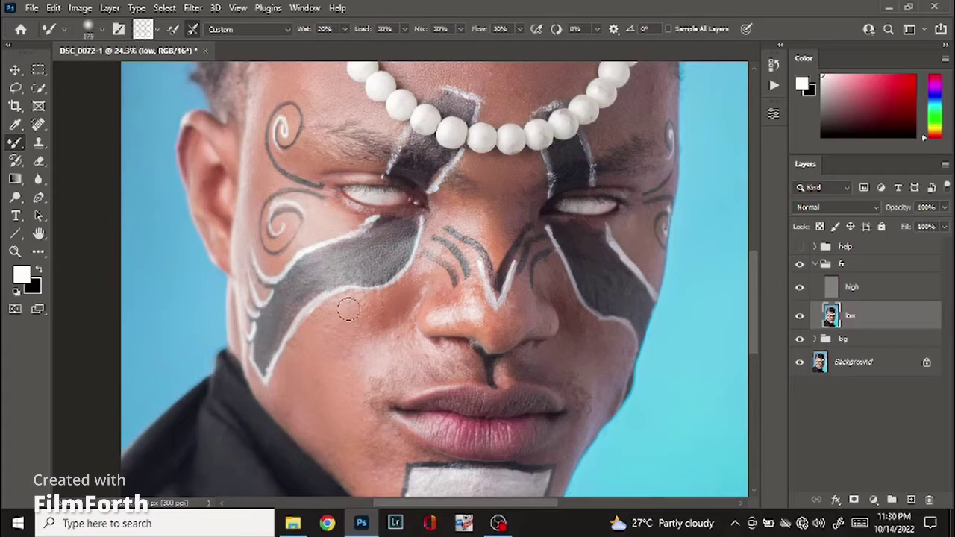
key("bracketright")
key("bracketright")
key("bracketleft")
key("bracketleft")
- Pan down to the chin and paint a short Mixer Brush blend on the lower cheek
left_click_drag(421, 368, 407, 211)
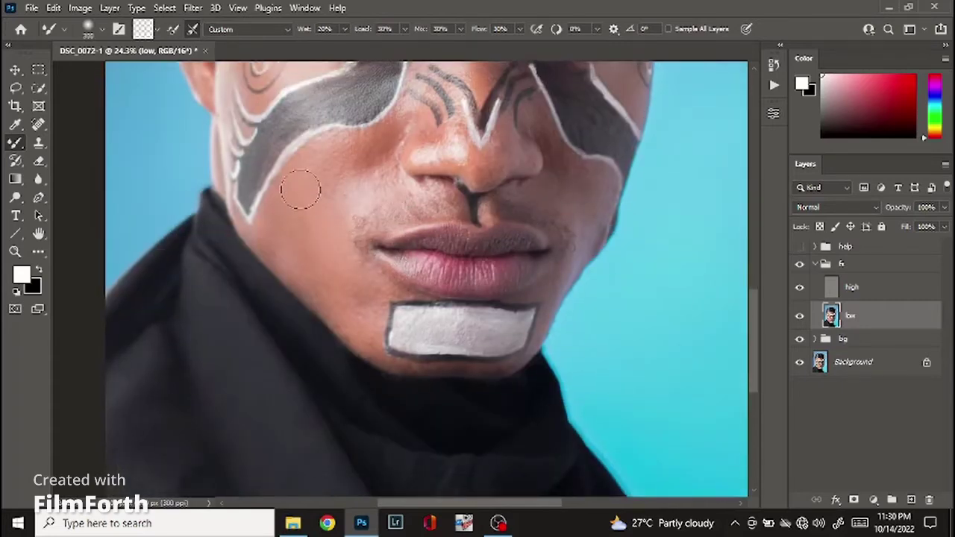
key("bracketleft")
key("bracketright")
left_click_drag(337, 218, 329, 211)
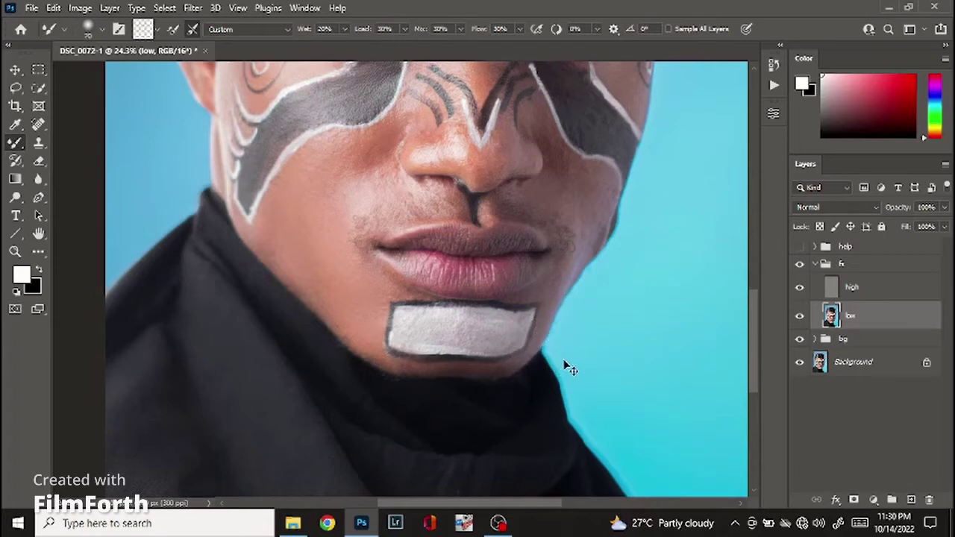
- Undo that last cheek stroke, comparing earlier History states, and collapse the History panel
left_click(775, 66)
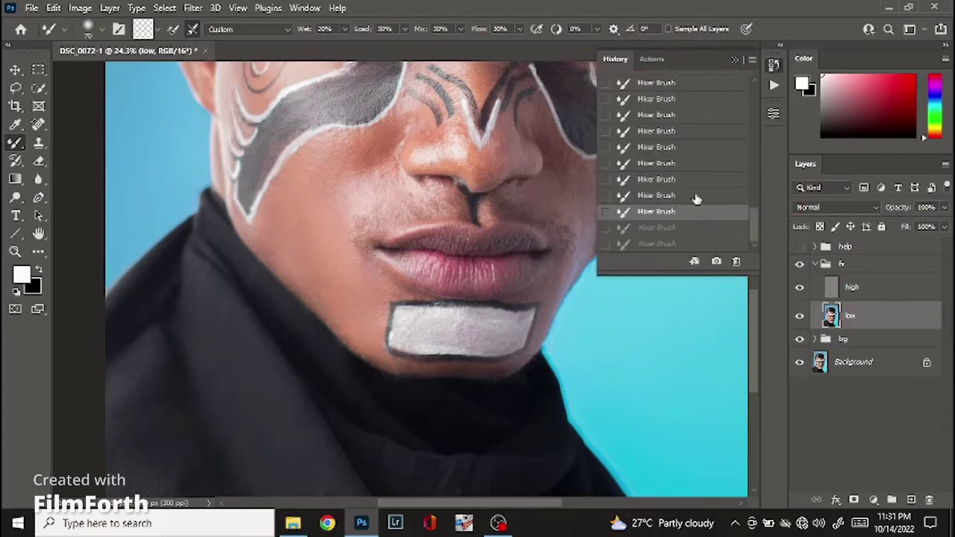
key("ctrl+z")
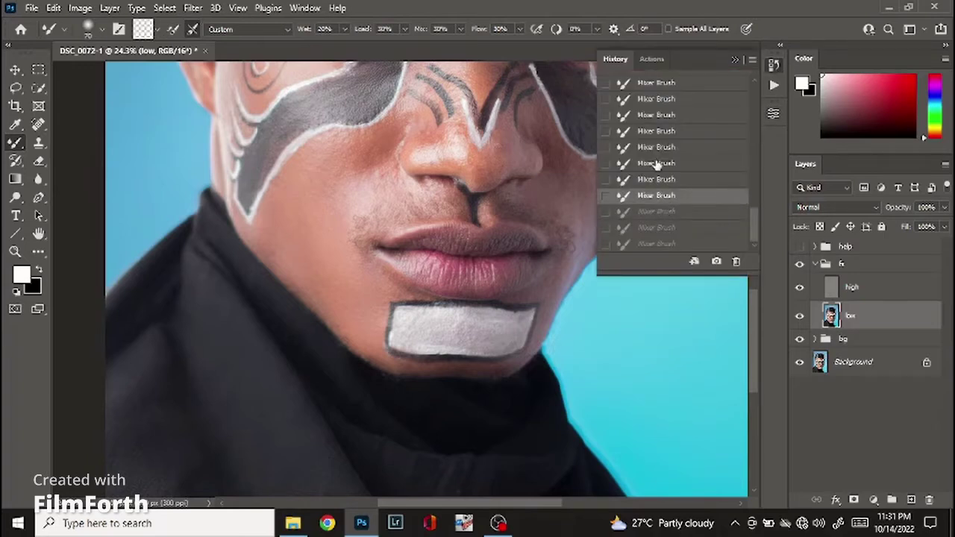
left_click(654, 149)
left_click(648, 214)
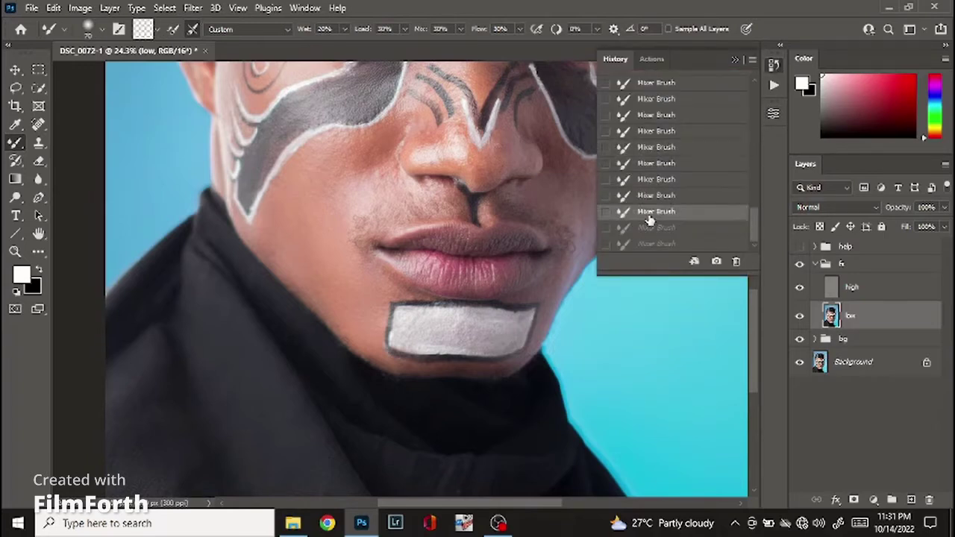
left_click(648, 233)
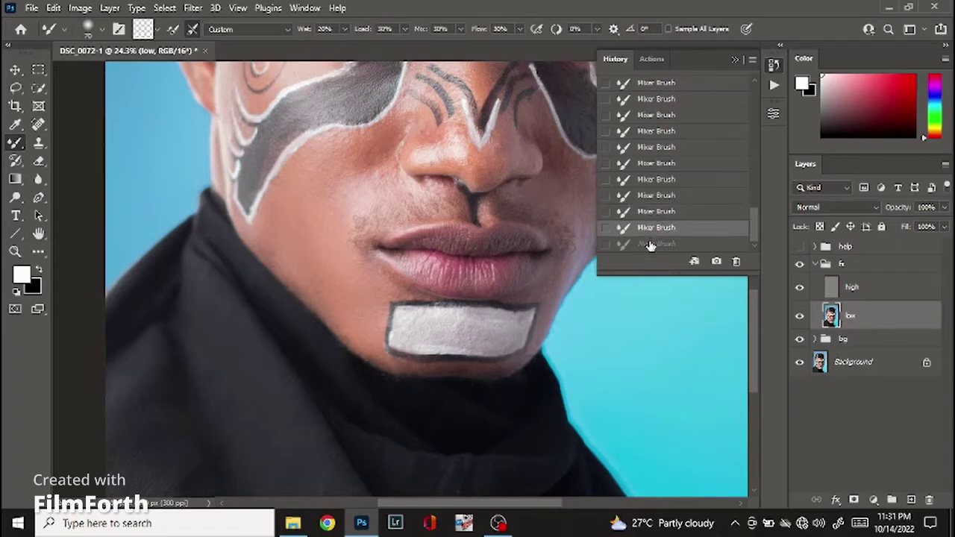
left_click(649, 244)
left_click(656, 230)
left_click(774, 67)
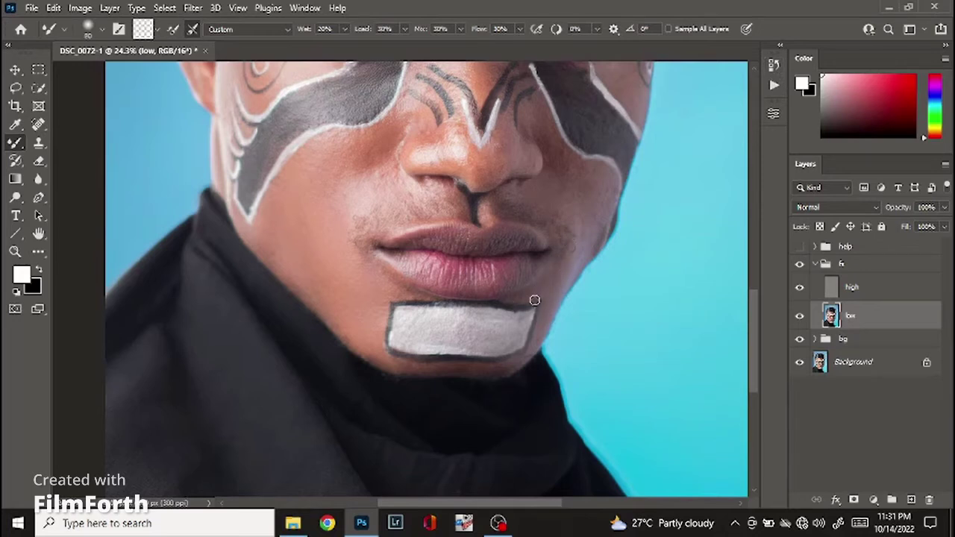
- Resize the Mixer Brush repeatedly, starting from 175, to fit the cheek and jaw
key("bracketright")
key("bracketright")
key("bracketright")
key("bracketright")
key("bracketright")
key("bracketright")
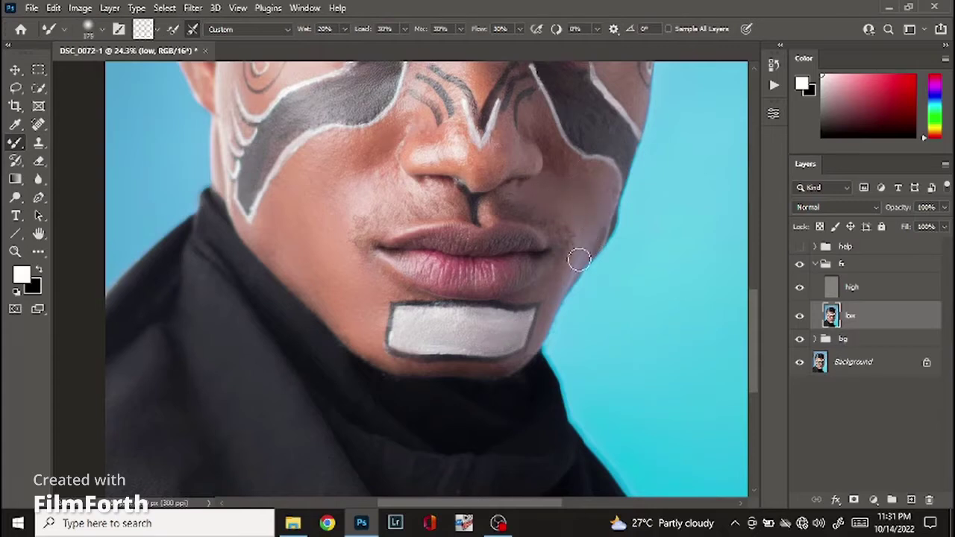
key("bracketleft")
key("bracketleft")
key("bracketleft")
key("bracketleft")
key("bracketleft")
key("bracketleft")
key("bracketright")
key("bracketright")
key("bracketright")
key("bracketleft")
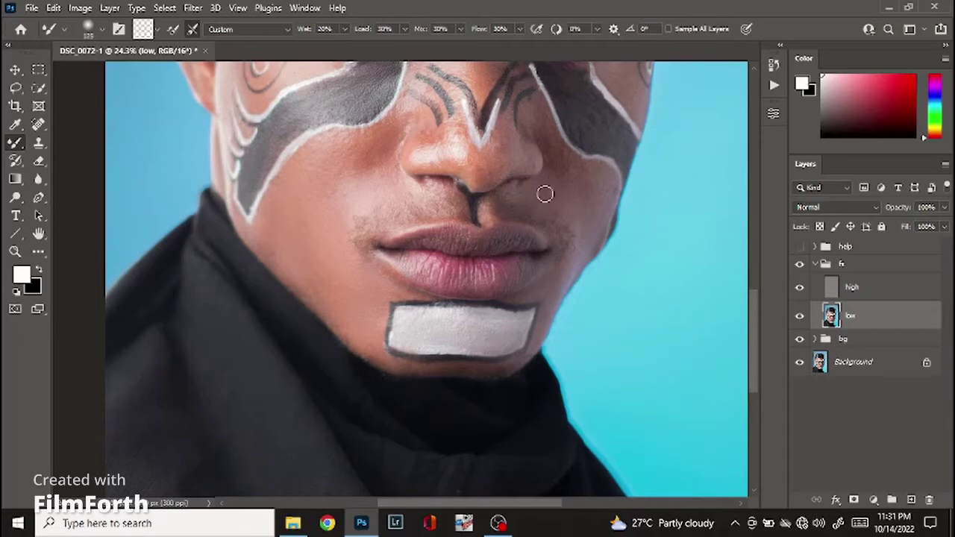
key("bracketright")
key("bracketleft")
key("bracketright")
key("bracketleft")
key("bracketright")
key("bracketleft")
- Zoom in and blend the dark face-paint band on the right cheek with a 125 brush
scroll(556, 246, "up", 3)
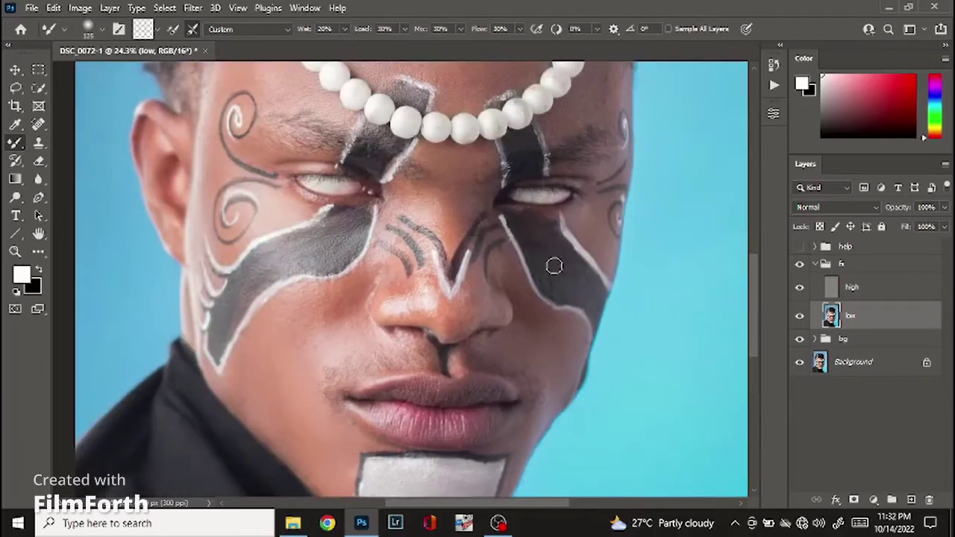
key("bracketright")
key("bracketleft")
key("bracketleft")
key("bracketright")
key("bracketleft")
key("bracketright")
key("bracketleft")
key("bracketright")
key("bracketright")
mouse_move(522, 165)
left_mouse_down()
mouse_move(508, 147)
mouse_move(531, 147)
mouse_move(539, 167)
left_mouse_up()
- Bring the upper forehead into view and blend its skin with a halved brush
key("bracketleft")
key("bracketleft")
key("bracketright")
key("bracketright")
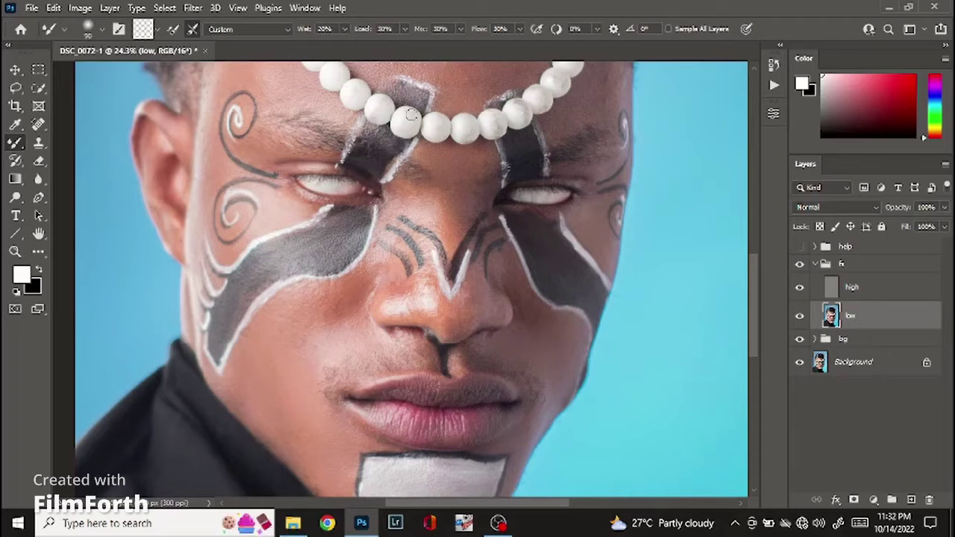
key("bracketleft")
key("bracketleft")
key("bracketright")
key("bracketright")
scroll(566, 139, "up", 2)
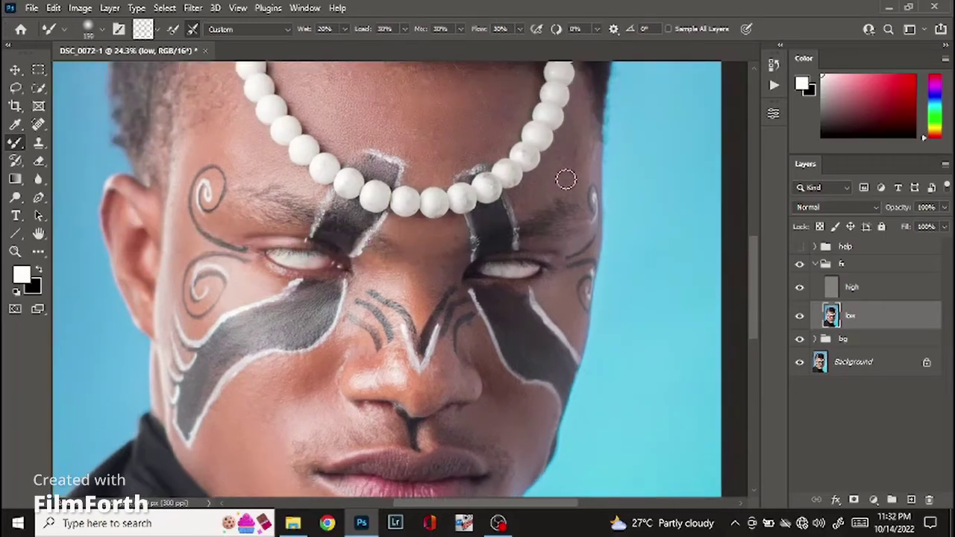
key("bracketright")
key("bracketright")
key("bracketright")
key("bracketright")
key("bracketright")
mouse_move(386, 124)
left_mouse_down()
mouse_move(403, 179)
mouse_move(425, 183)
left_mouse_up()
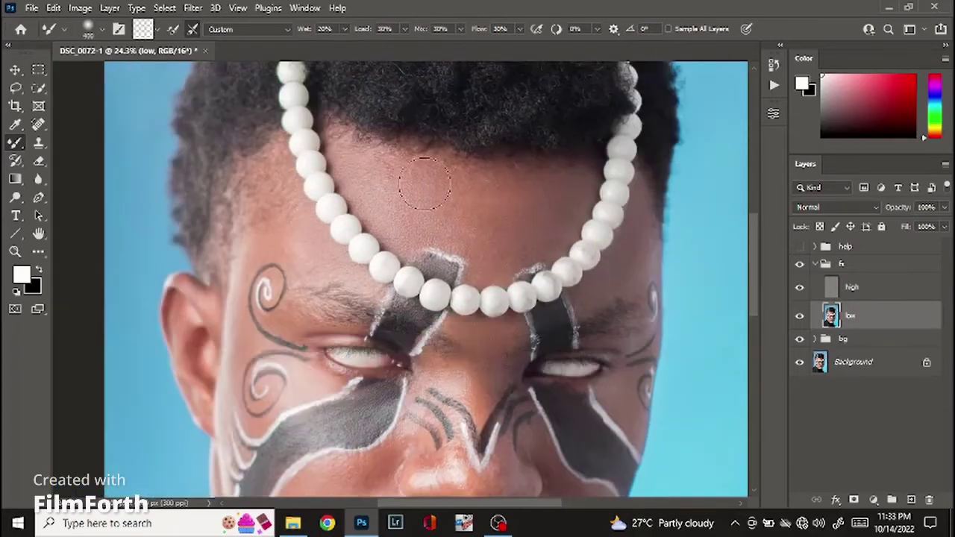
key("bracketleft")
key("bracketleft")
key("bracketleft")
left_click_drag(374, 203, 384, 214)
- Resize the brush to about 125-150 and brighten and blend the nose tip
scroll(290, 281, "down", 5)
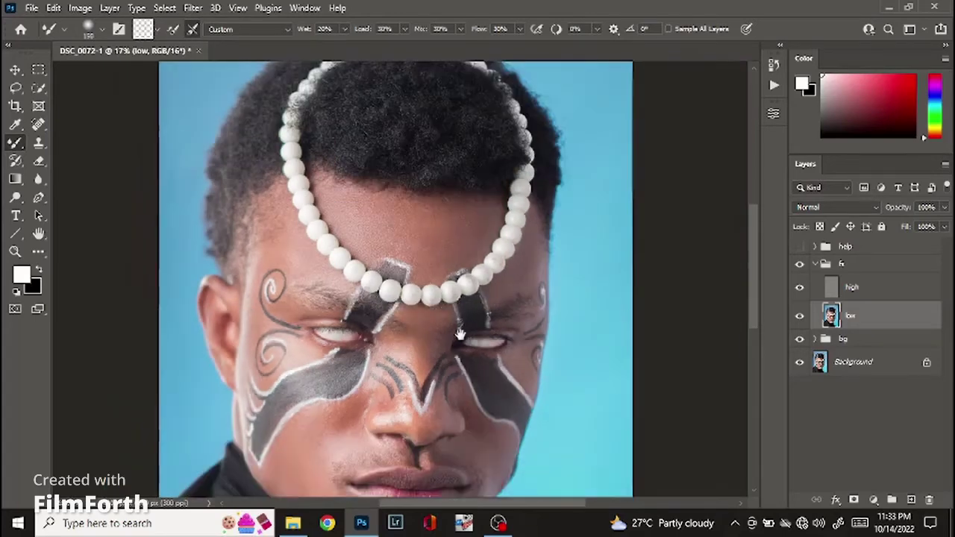
scroll(328, 362, "up", 3)
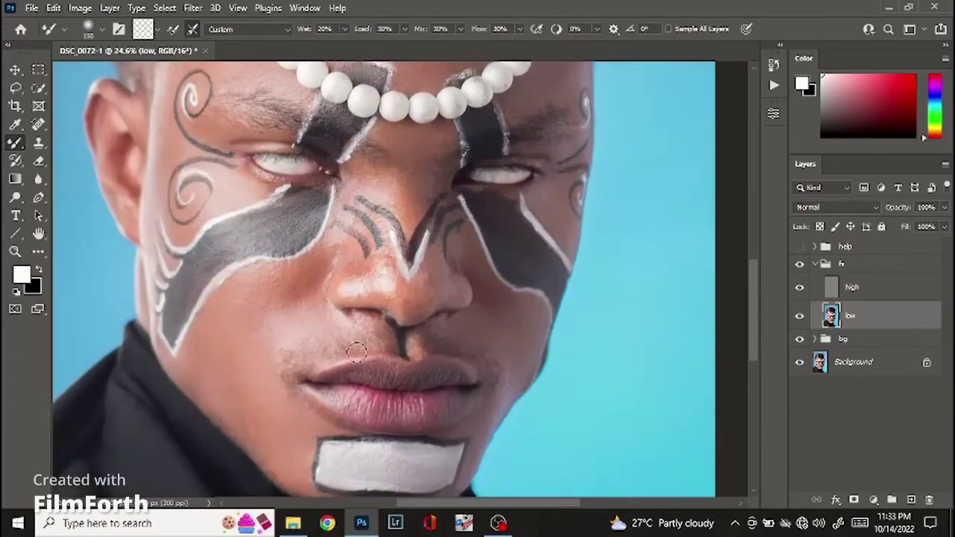
key("bracketleft")
key("bracketleft")
key("bracketleft")
key("bracketleft")
key("bracketleft")
key("bracketleft")
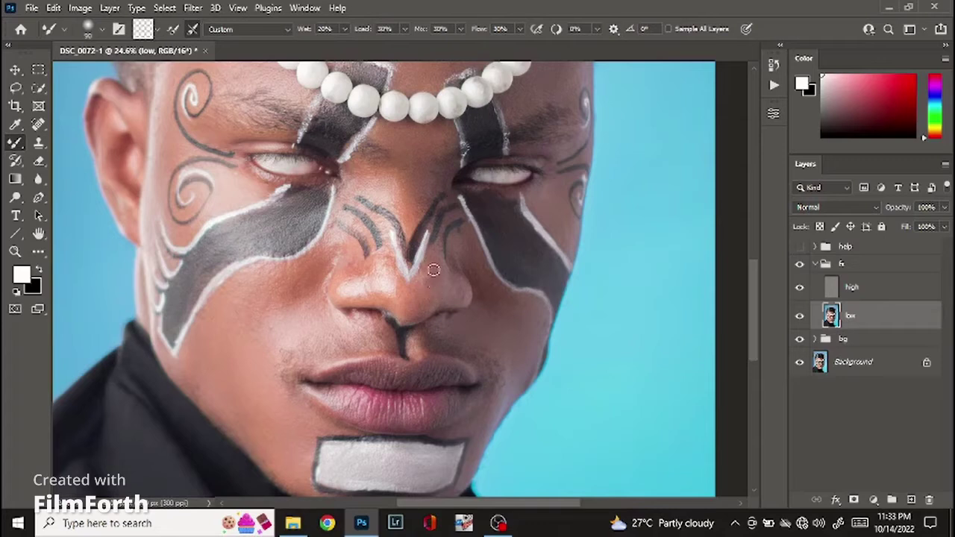
key("bracketright")
key("bracketright")
key("bracketright")
key("bracketright")
key("bracketright")
key("bracketleft")
key("bracketright")
left_click_drag(431, 290, 425, 280)
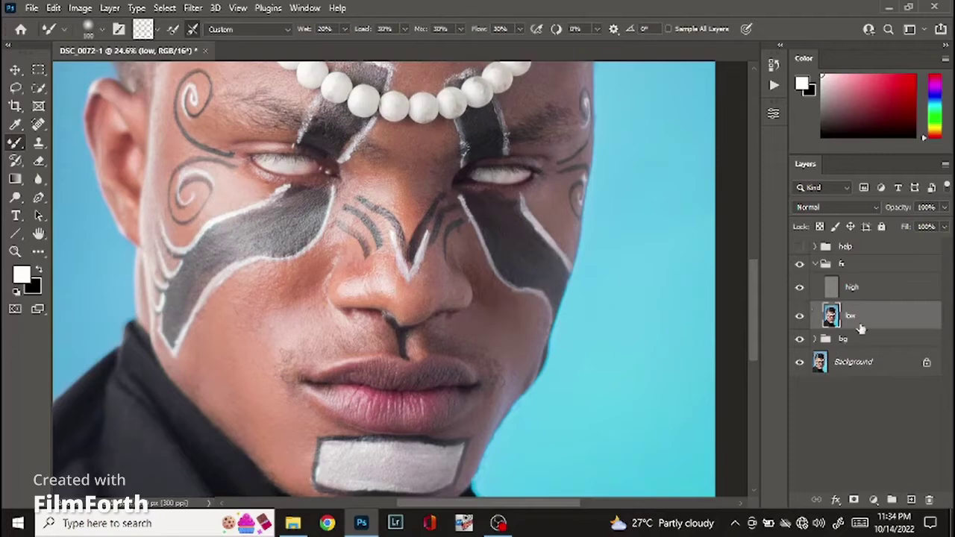
- Zoom out to the whole photo and hide the fx group to compare before and after
scroll(346, 194, "down", 5)
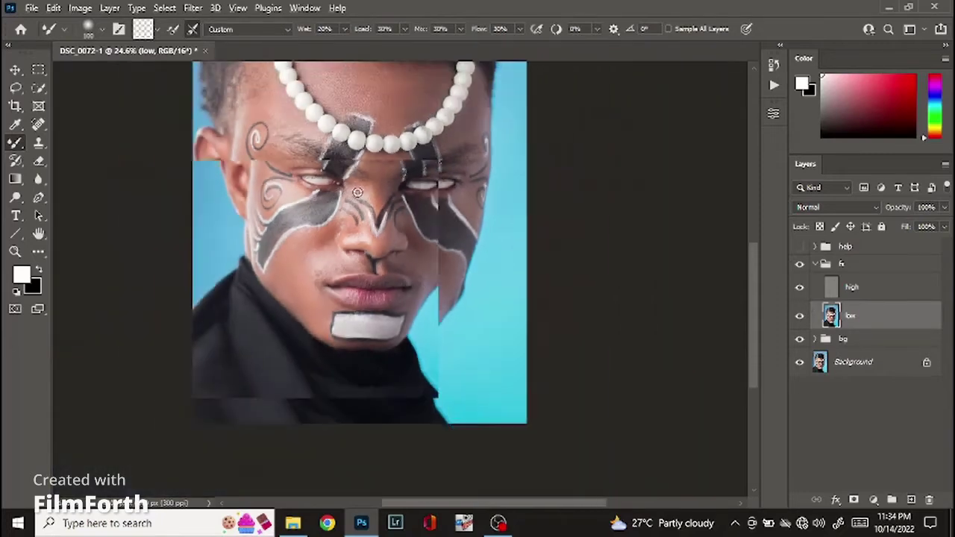
left_click_drag(520, 403, 551, 467)
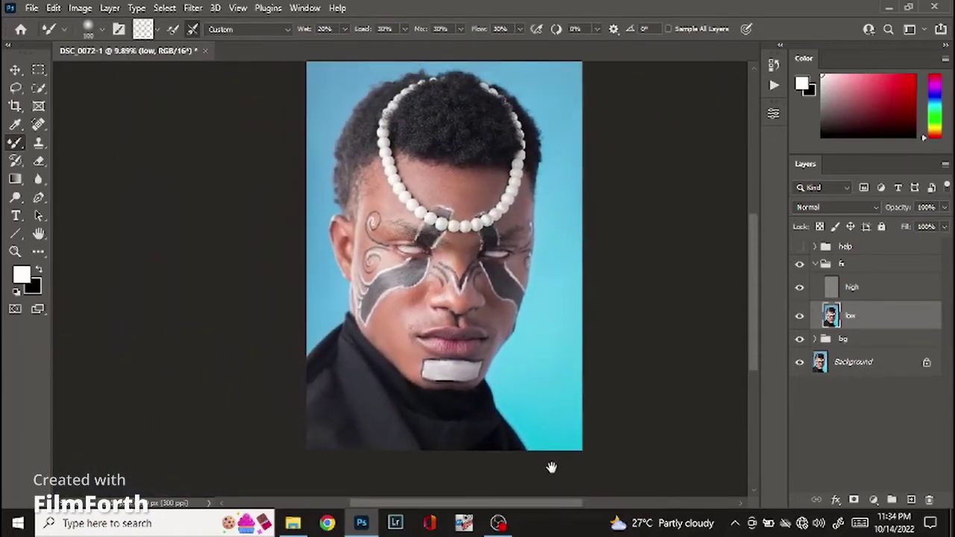
left_click(798, 266)
scroll(443, 332, "up", 5)
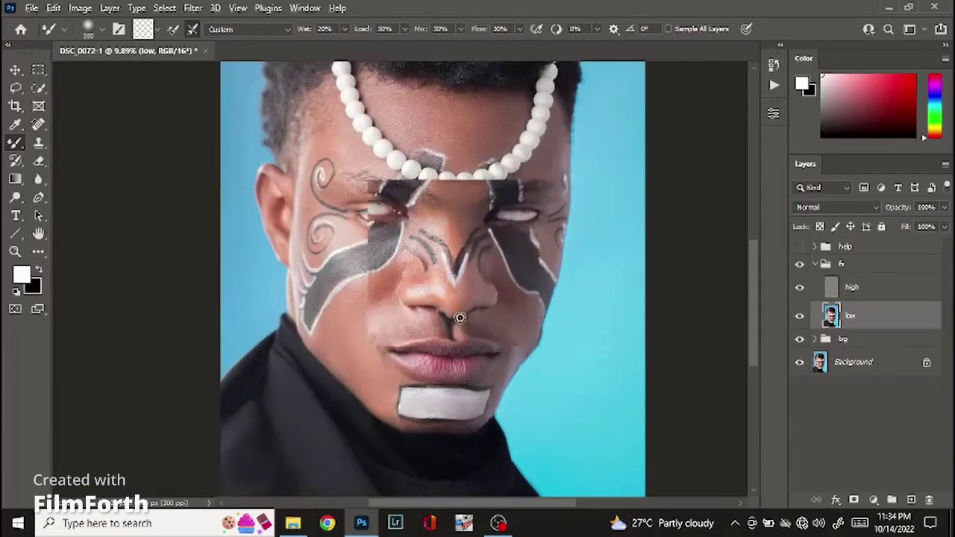
scroll(442, 332, "up", 6)
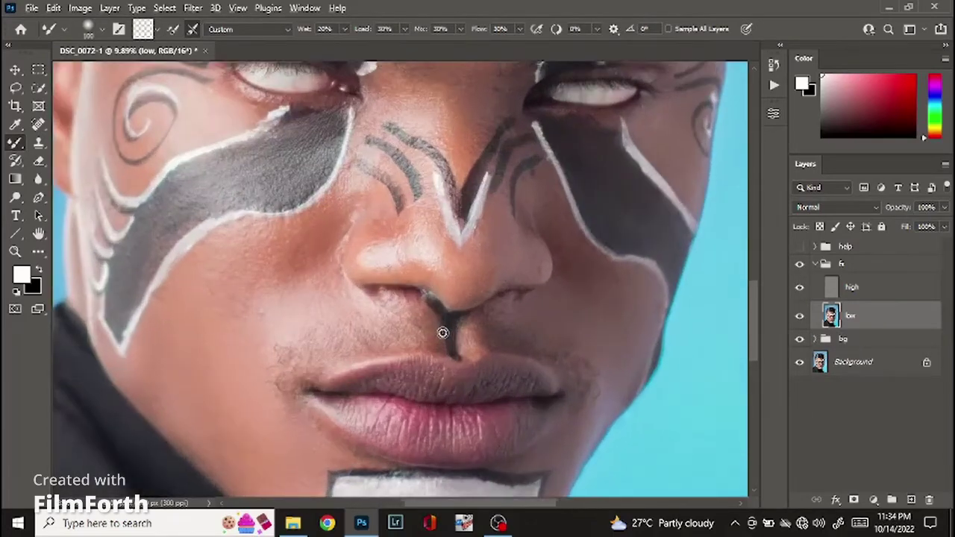
scroll(443, 332, "down", 4)
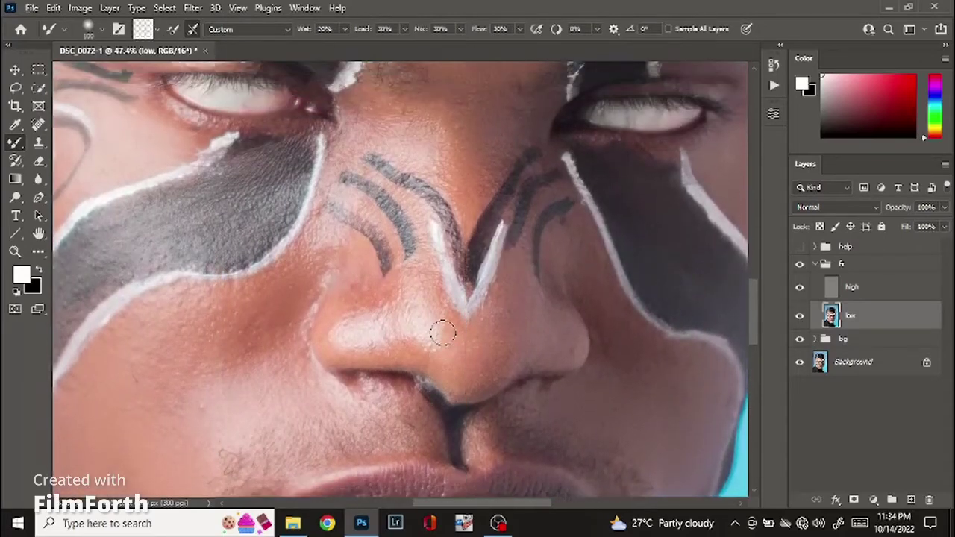
scroll(443, 335, "down", 7)
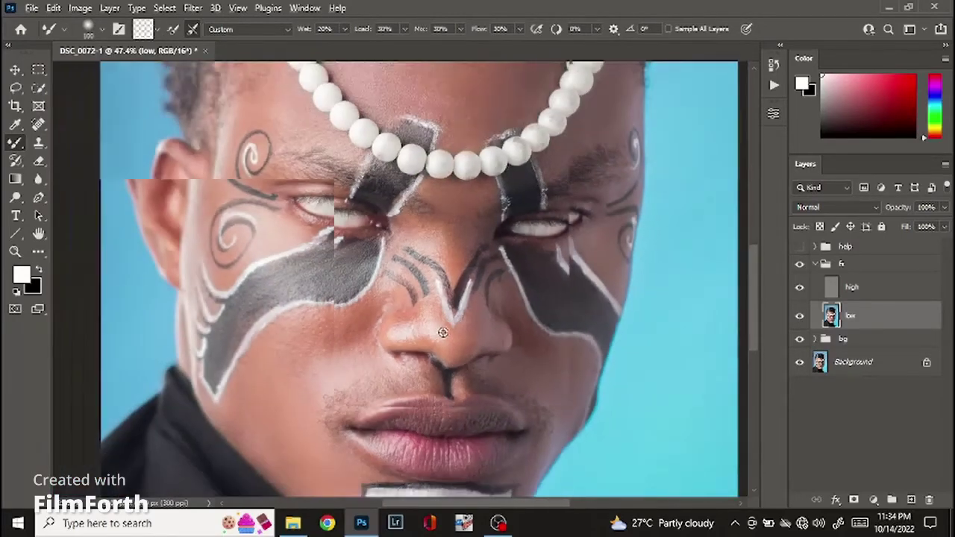
scroll(443, 331, "down", 6)
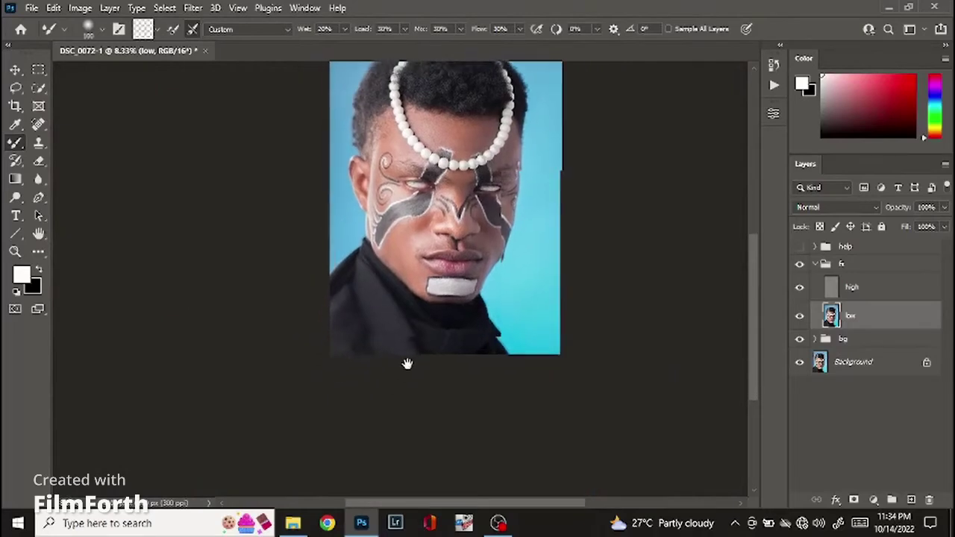
scroll(422, 336, "up", 3)
scroll(497, 335, "up", 2)
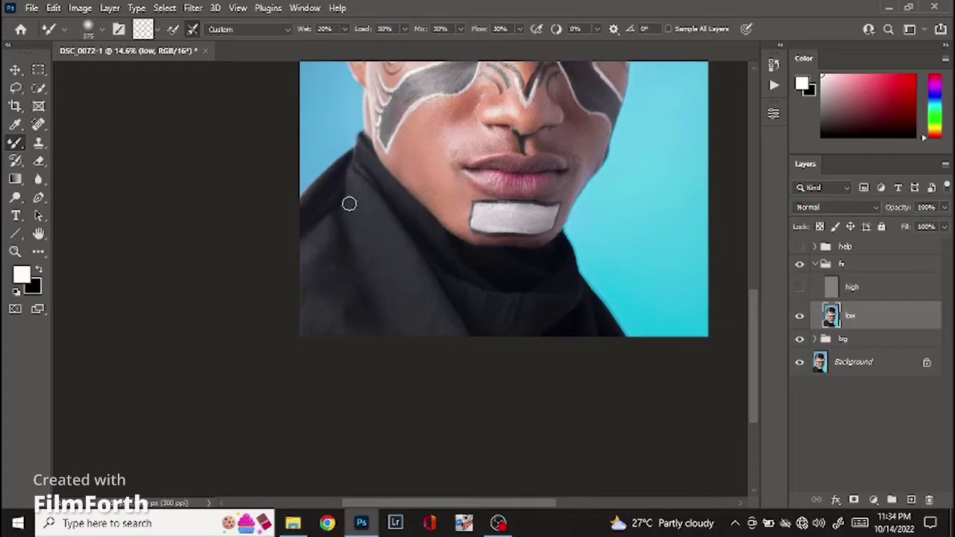
- Resize the Mixer Brush and blend the tones of the dark shirt on the 'low' layer
key("bracketright")
key("bracketright")
key("bracketright")
key("bracketright")
key("bracketright")
key("bracketright")
key("bracketleft")
key("bracketleft")
key("bracketleft")
key("bracketright")
key("bracketright")
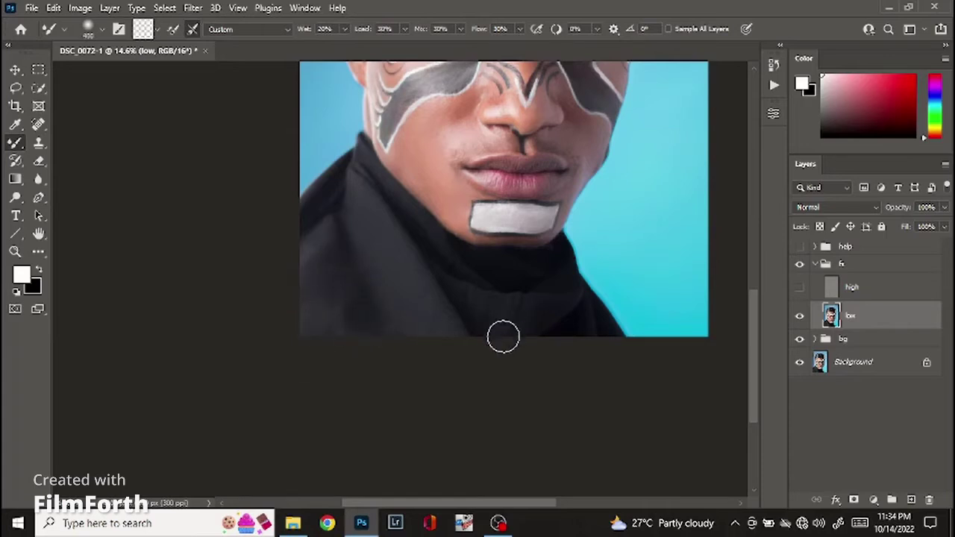
key("bracketleft")
key("bracketleft")
key("bracketleft")
key("bracketleft")
key("bracketright")
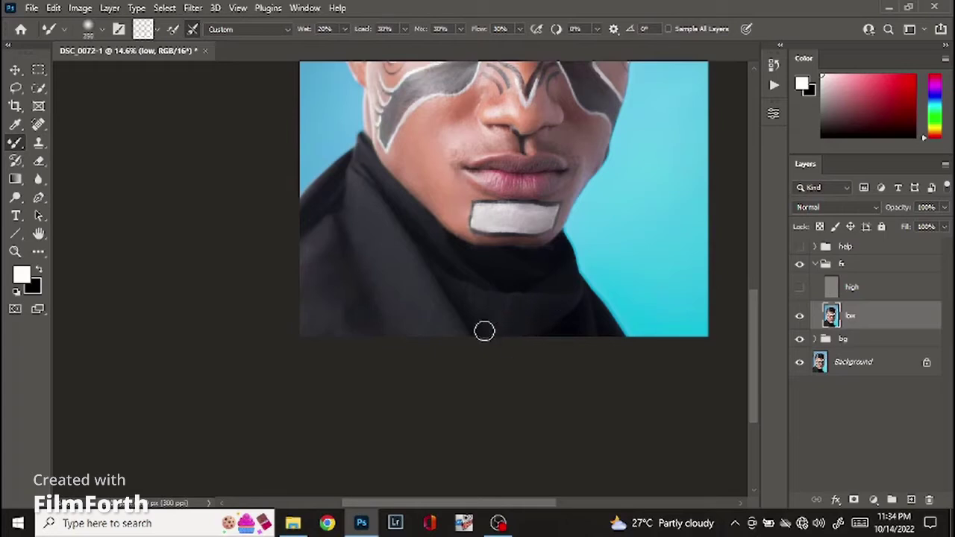
key("bracketright")
key("bracketright")
key("bracketleft")
key("bracketleft")
key("bracketright")
key("bracketleft")
mouse_move(495, 264)
left_mouse_down()
mouse_move(477, 259)
mouse_move(492, 261)
left_mouse_up()
- Shrink the brush to a small size and make the fx group visible again
key("bracketright")
key("bracketright")
key("bracketright")
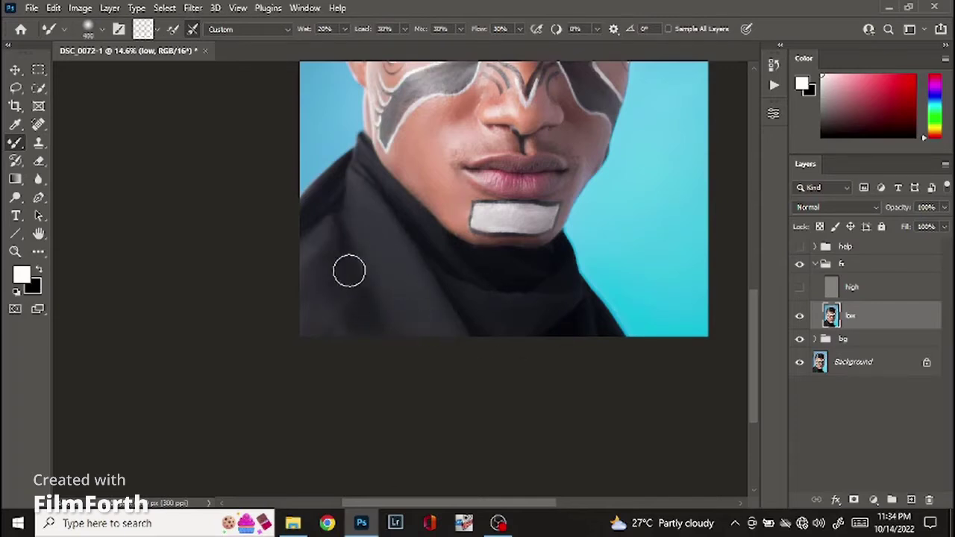
key("bracketleft")
key("bracketleft")
key("bracketleft")
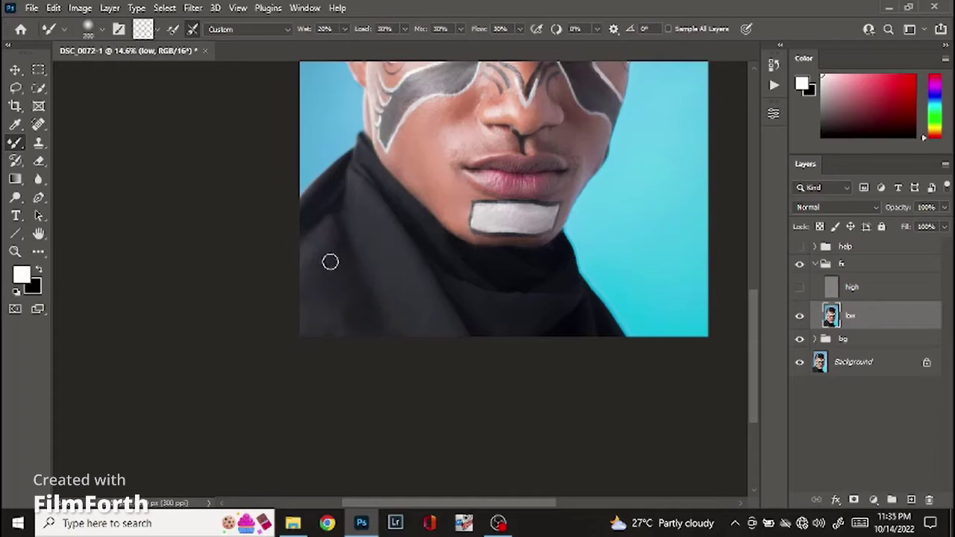
key("bracketright")
key("bracketright")
key("bracketright")
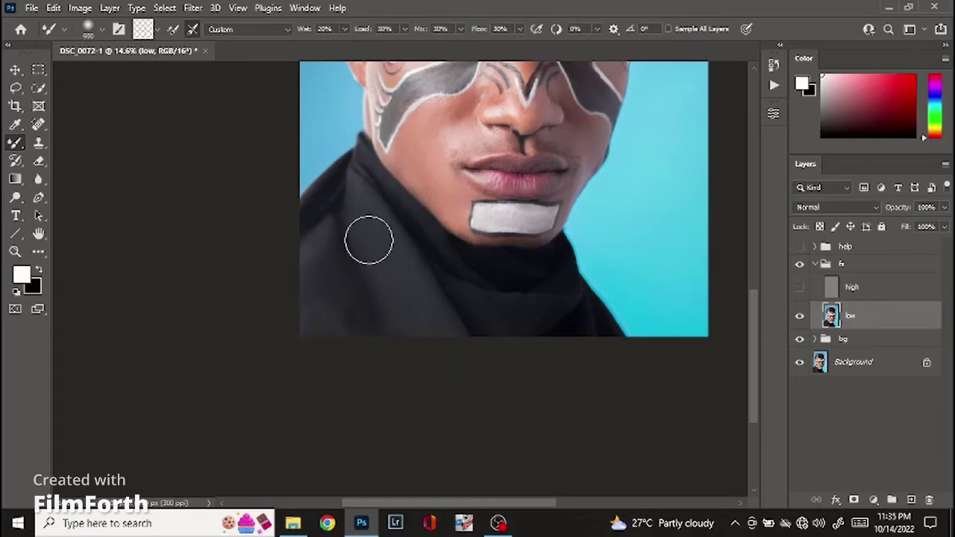
key("bracketleft")
key("bracketleft")
key("bracketleft")
key("bracketleft")
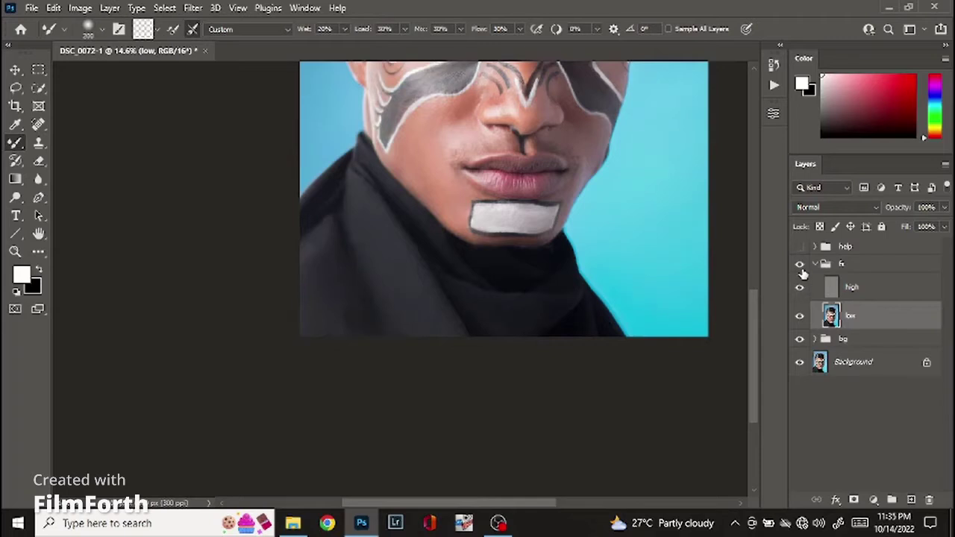
left_click(800, 265)
- Select the 'high' layer, pick the Clone Stamp, zoom in and shrink the brush
left_click(803, 419)
scroll(537, 485, "down", 2)
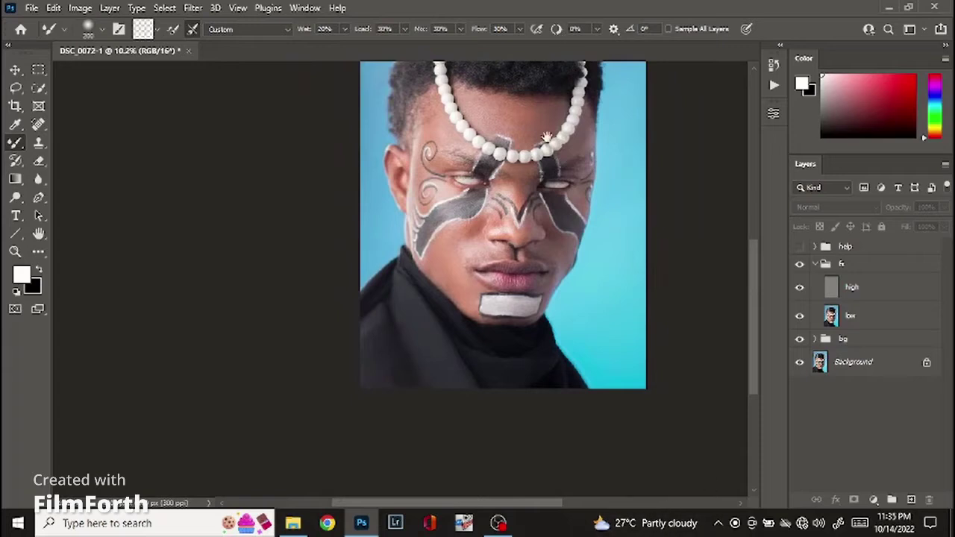
left_click(852, 287)
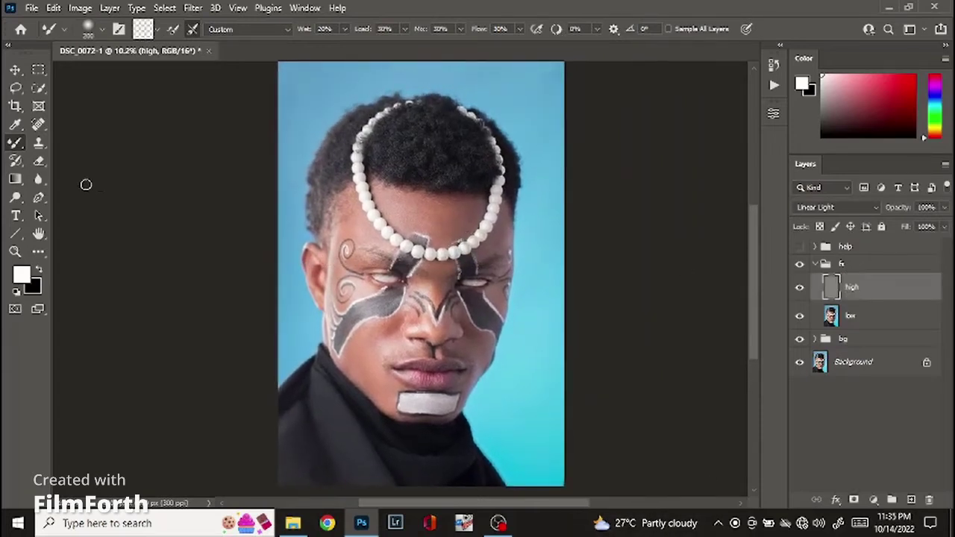
left_click(38, 144)
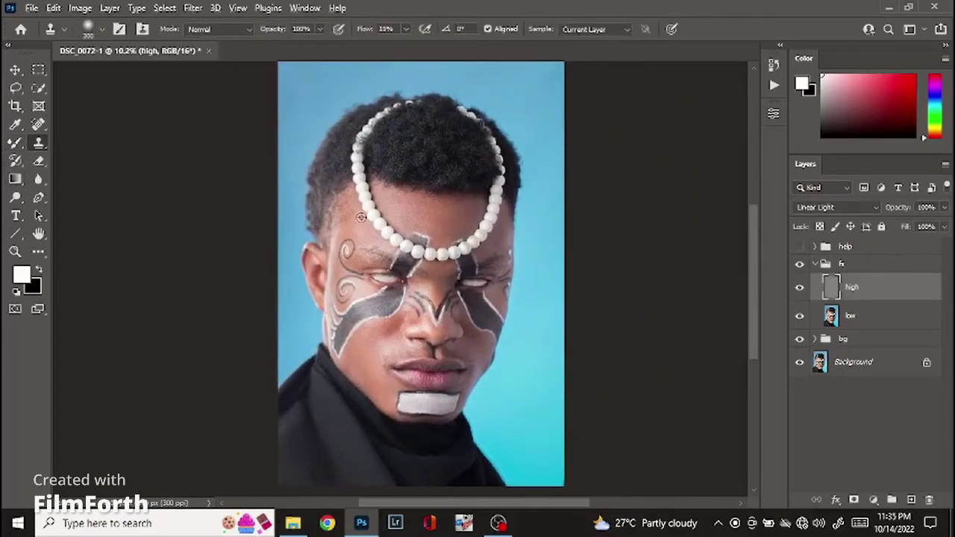
scroll(360, 218, "up", 3)
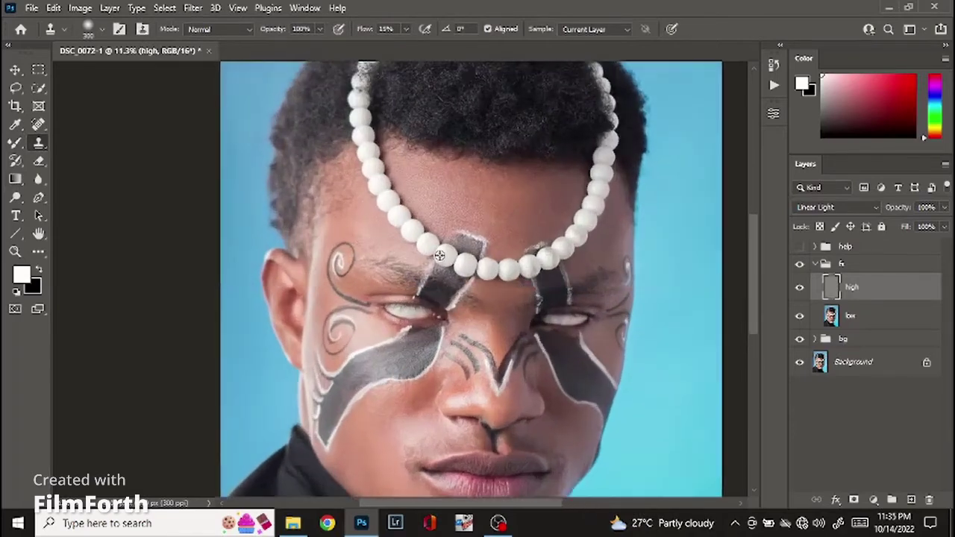
scroll(440, 256, "up", 5)
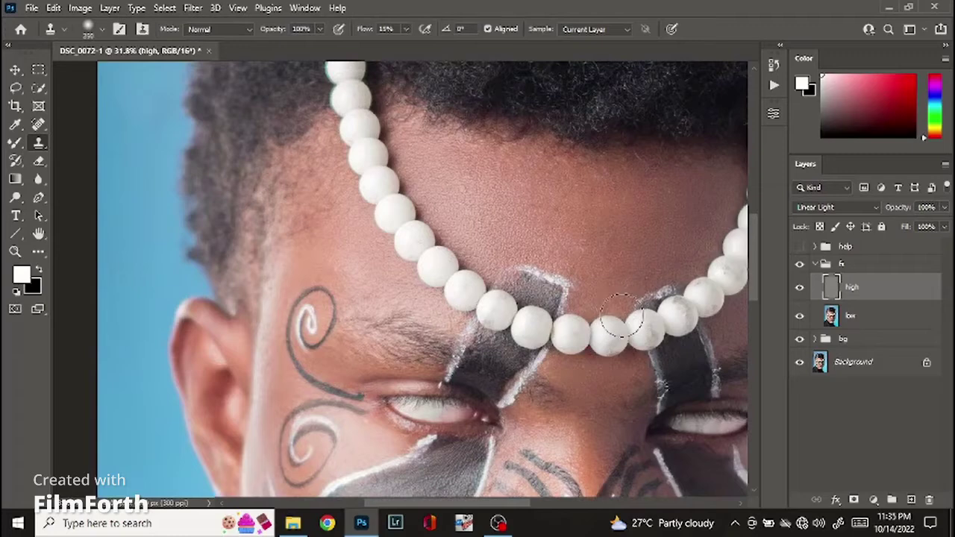
key("bracketleft")
key("bracketleft")
key("bracketleft")
key("bracketleft")
key("bracketleft")
key("bracketleft")
- Sample clean forehead skin as clone source, then set a new source on the cheek
left_click_drag(603, 303, 363, 251)
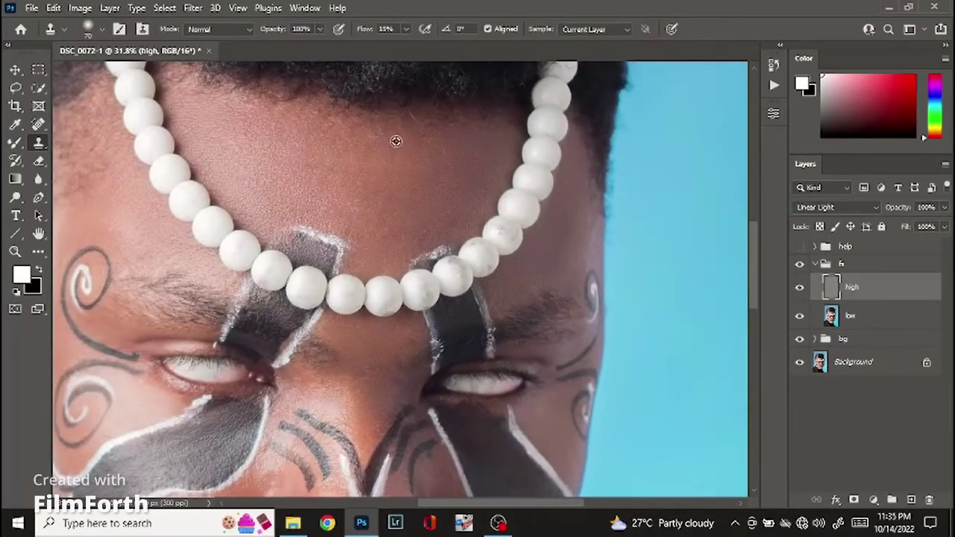
left_click(335, 122, "alt")
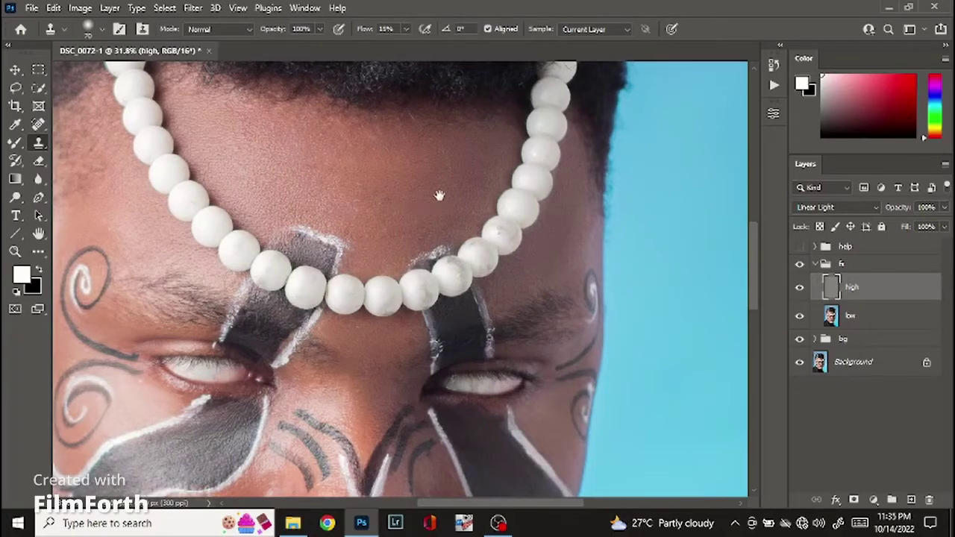
scroll(440, 194, "down", 1)
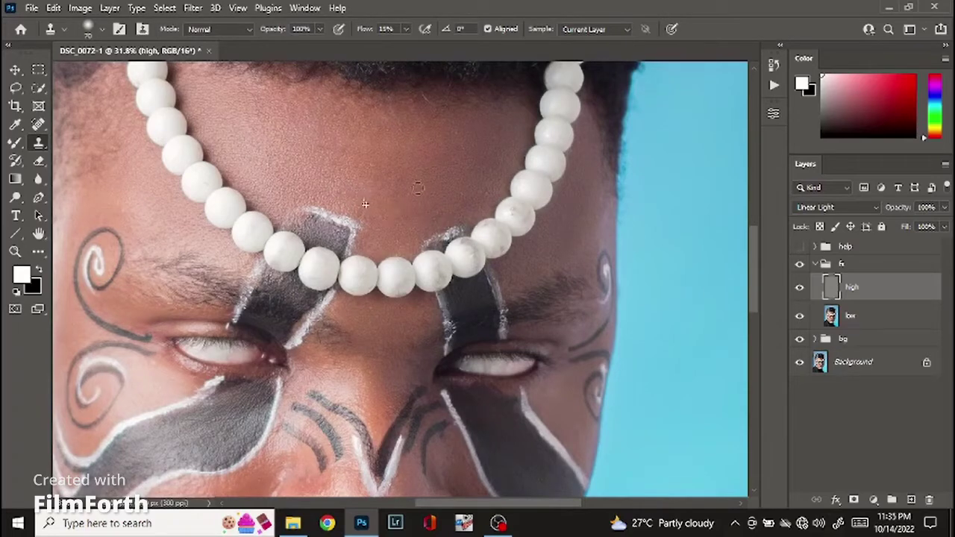
left_click_drag(465, 235, 529, 176)
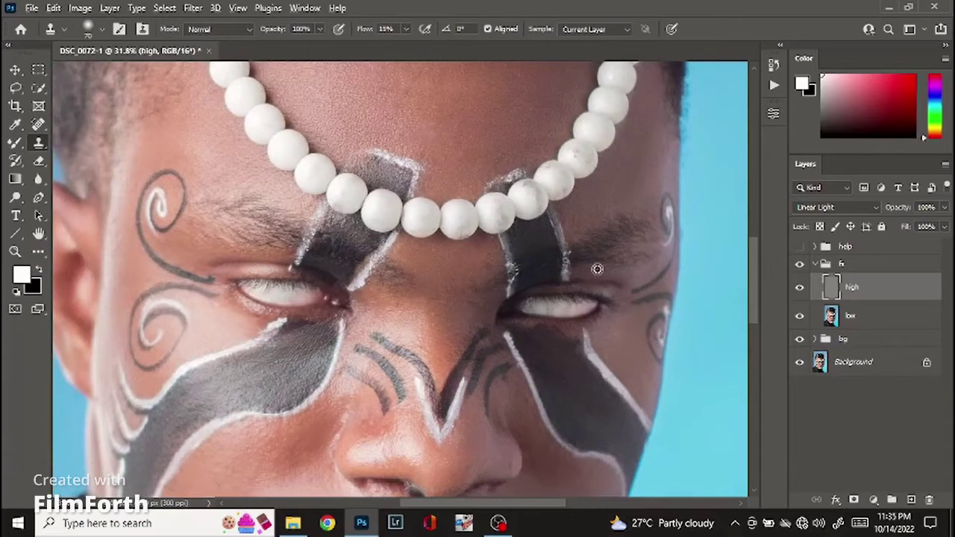
left_click_drag(595, 282, 580, 153)
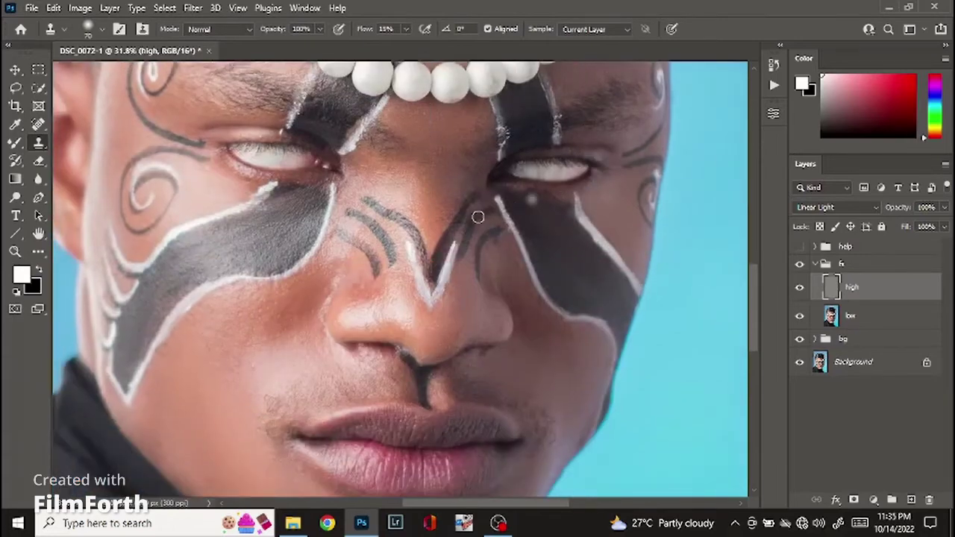
left_click(331, 238)
left_click(866, 315)
key("b")
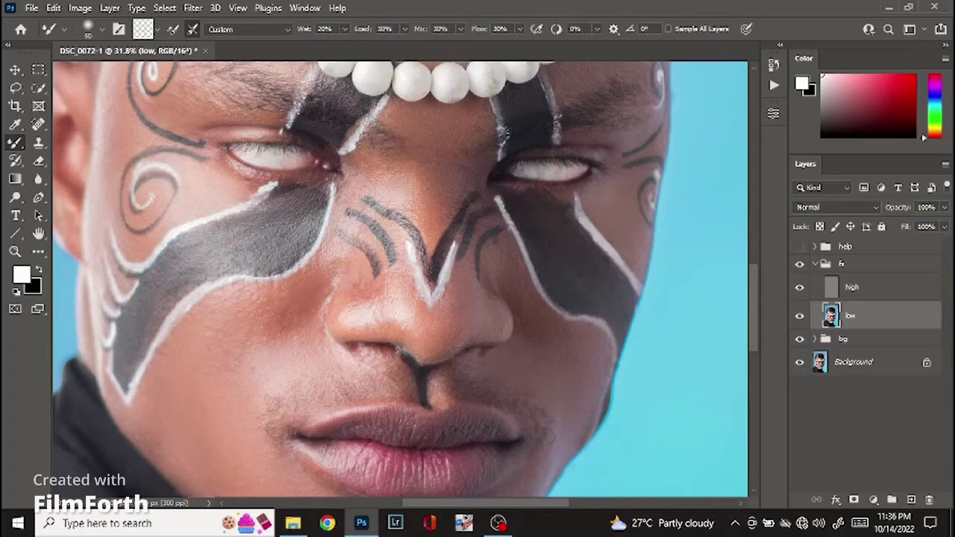
key("s")
left_click(855, 289)
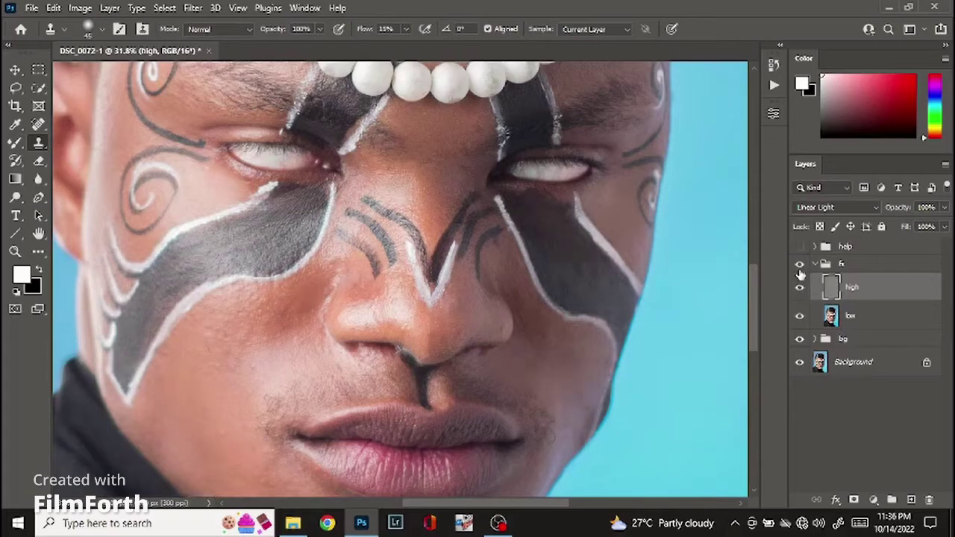
- Pan over the lips, chin, eyes and nose, then zoom out to center the whole face
left_click_drag(448, 350, 468, 258)
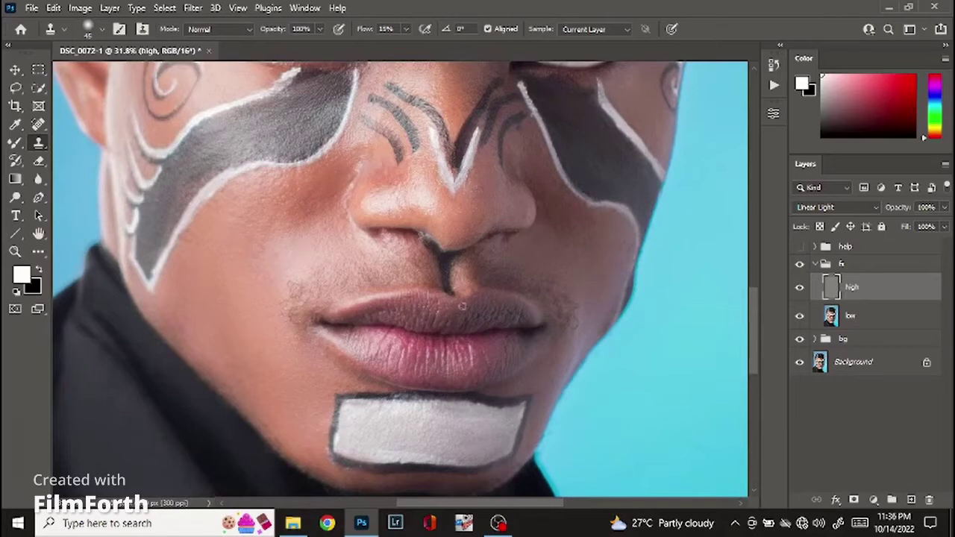
scroll(554, 273, "down", 3)
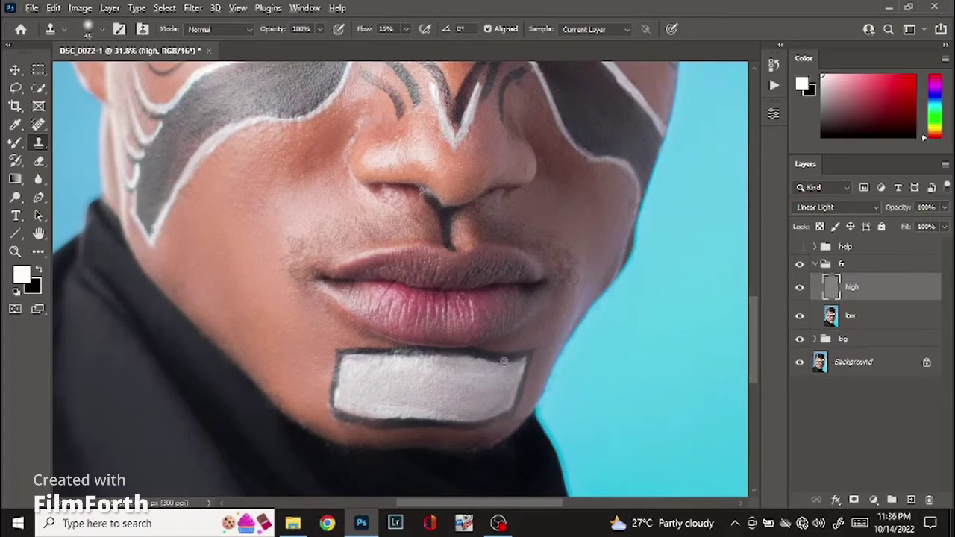
left_click_drag(505, 361, 344, 405)
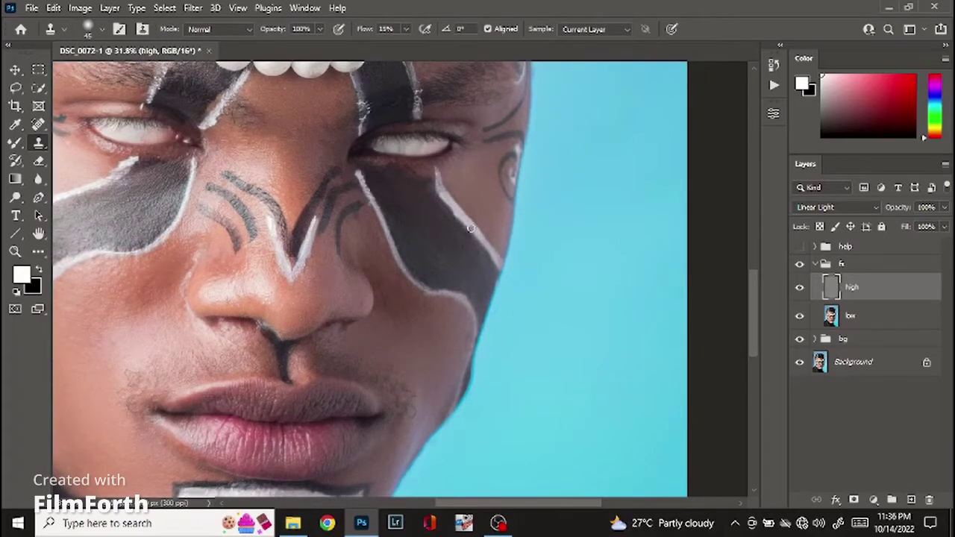
scroll(471, 229, "down", 4)
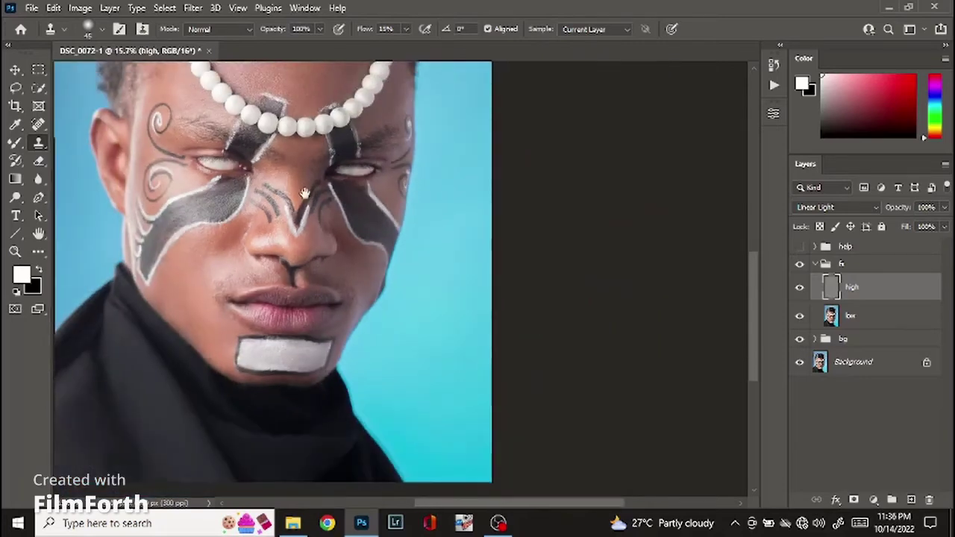
left_click_drag(303, 274, 431, 275)
scroll(431, 275, "down", 1)
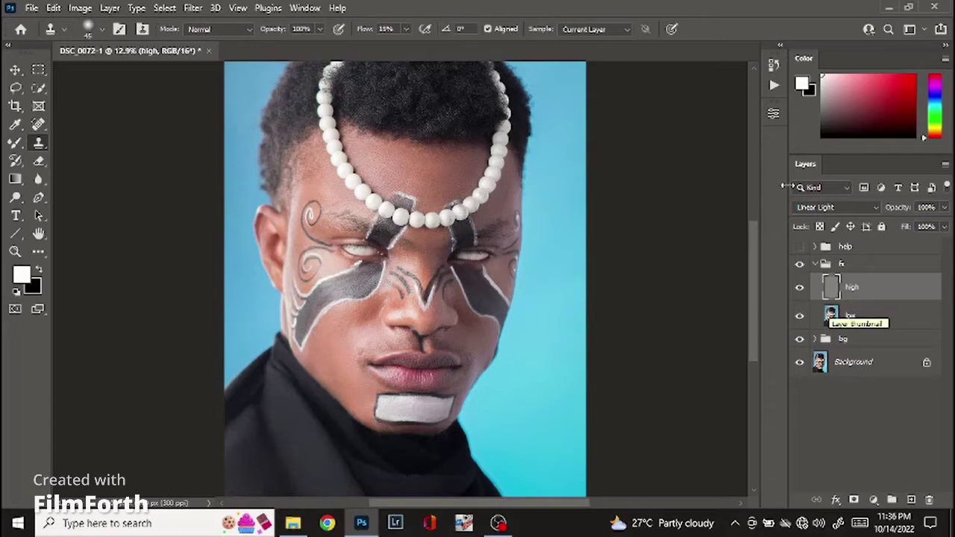
- Toggle the fx group's visibility several times to compare the retouch, then select the 'low' layer
left_click(799, 266)
left_click(799, 266)
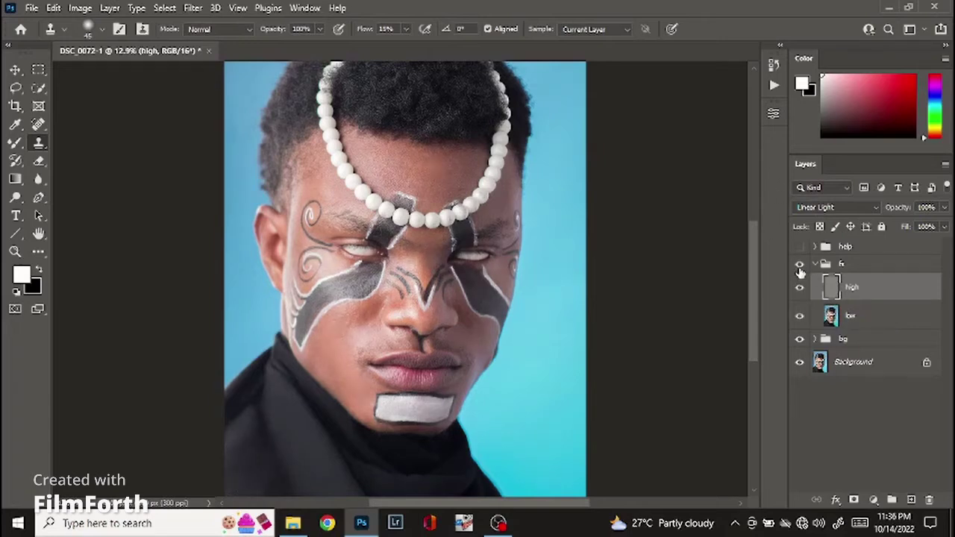
left_click(799, 265)
left_click(799, 266)
left_click(799, 265)
left_click(799, 266)
scroll(392, 136, "up", 6)
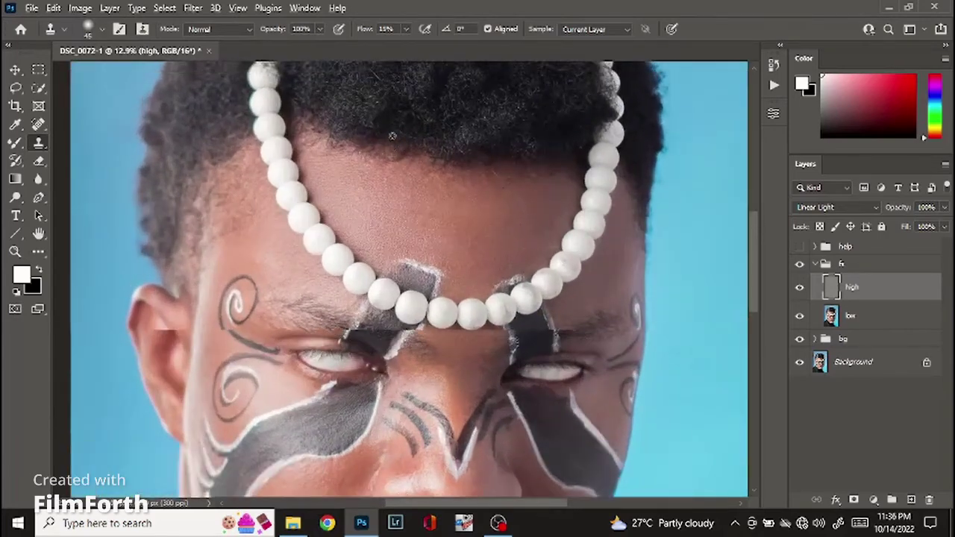
left_click(799, 265)
left_click(800, 266)
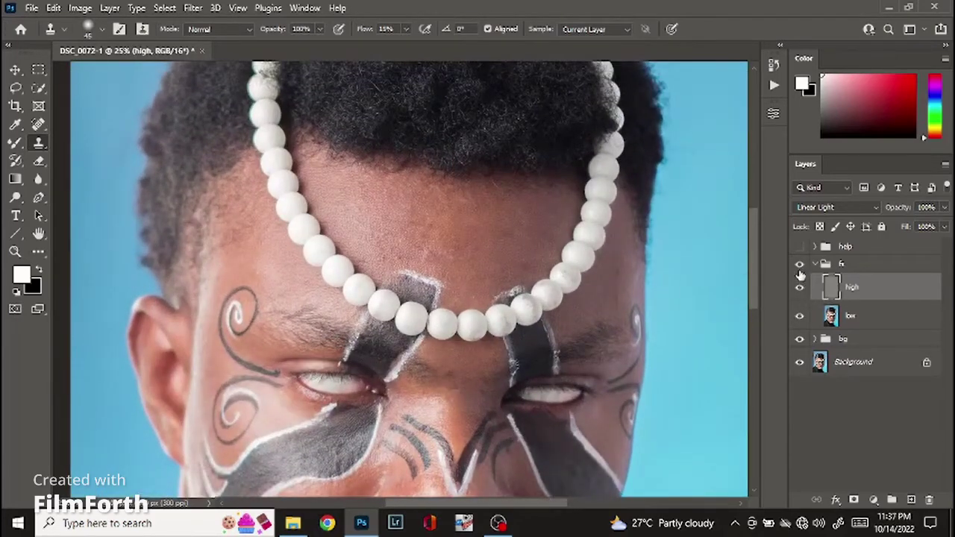
scroll(522, 306, "down", 4)
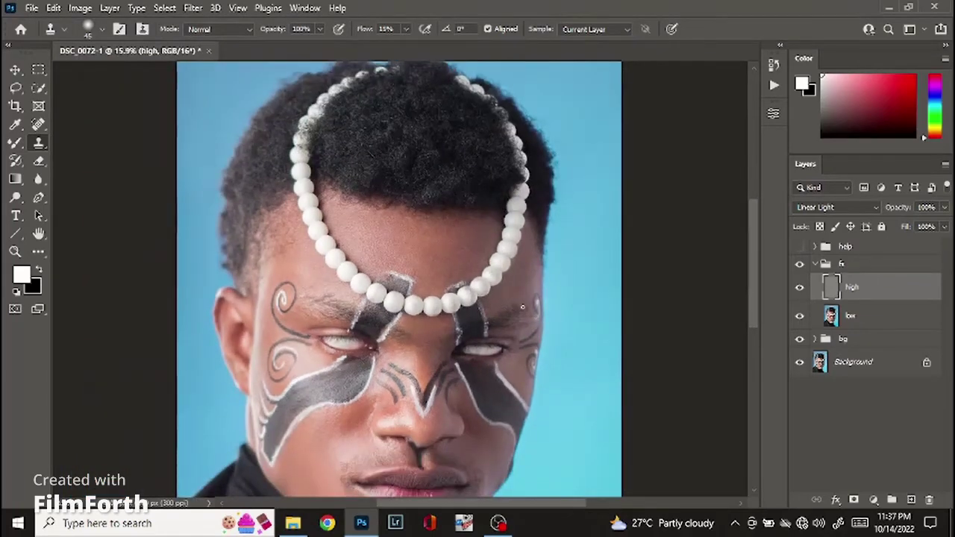
left_click(862, 316)
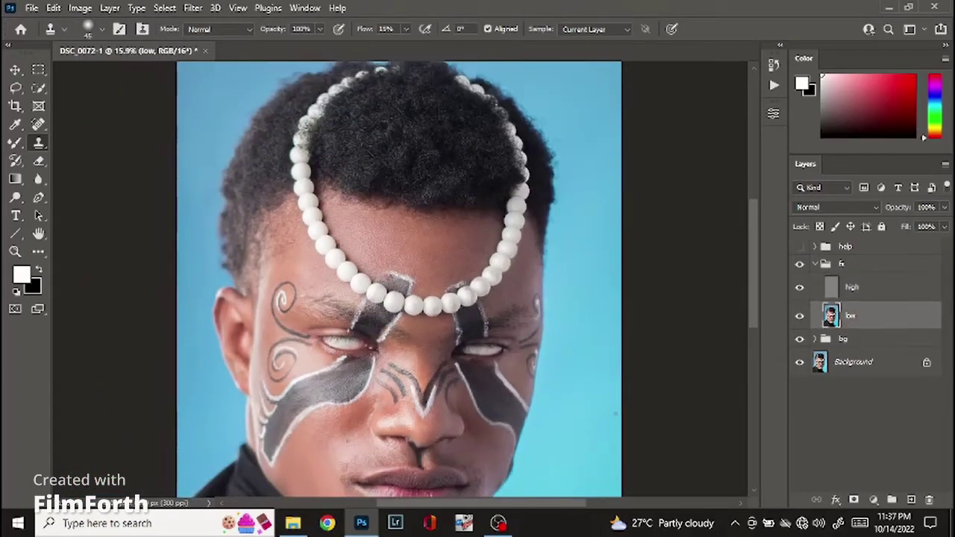
- With the 21 px feathered Lasso, outline the forehead skin inside the loop of beads
left_click(15, 88)
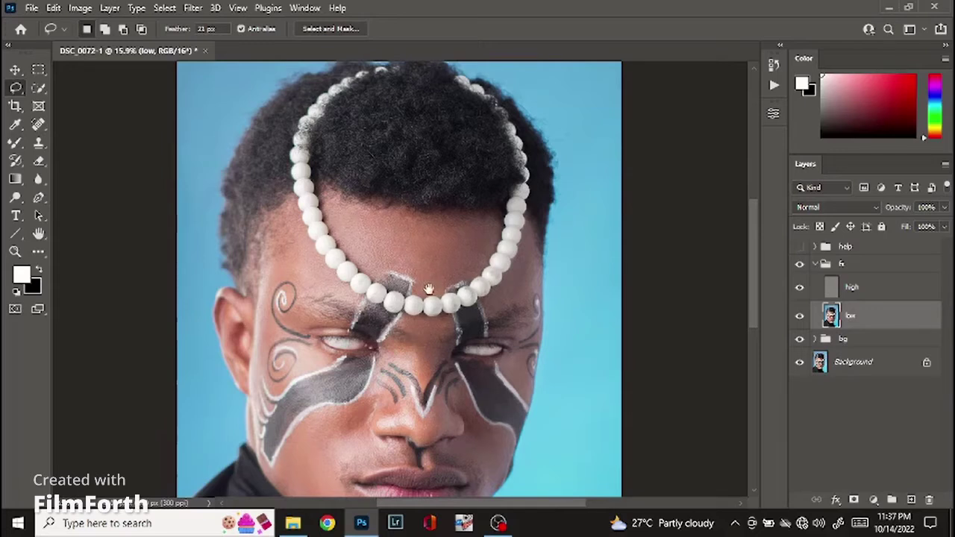
left_click_drag(429, 287, 440, 235)
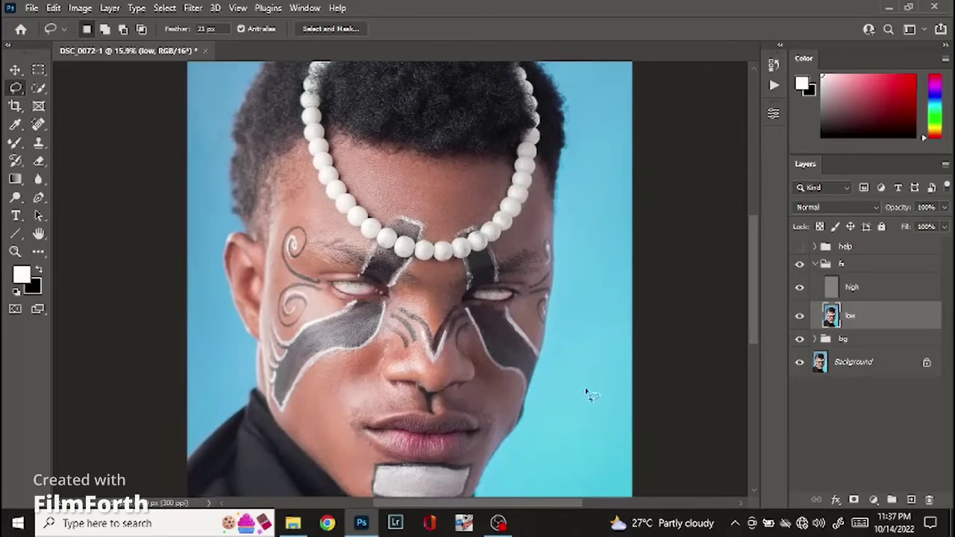
left_click_drag(445, 429, 512, 373)
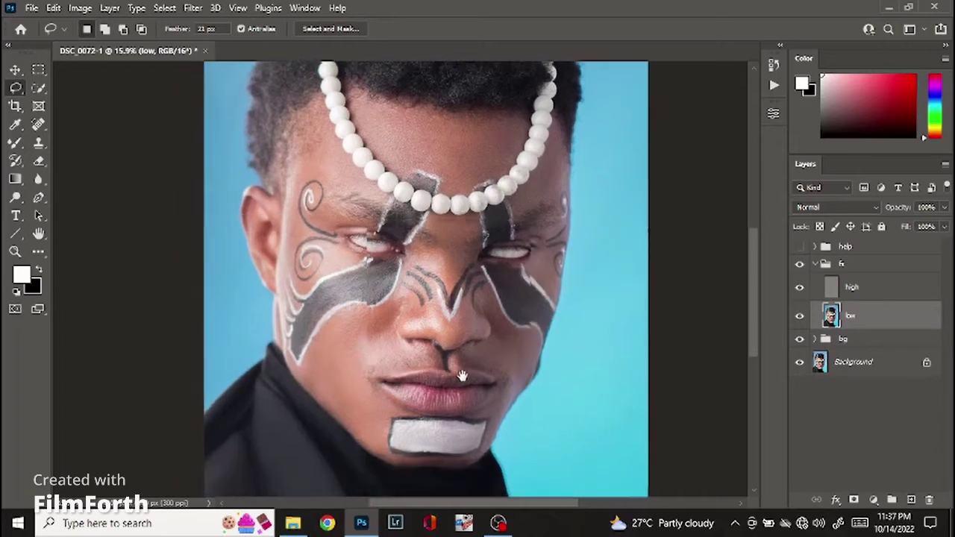
scroll(451, 252, "up", 2)
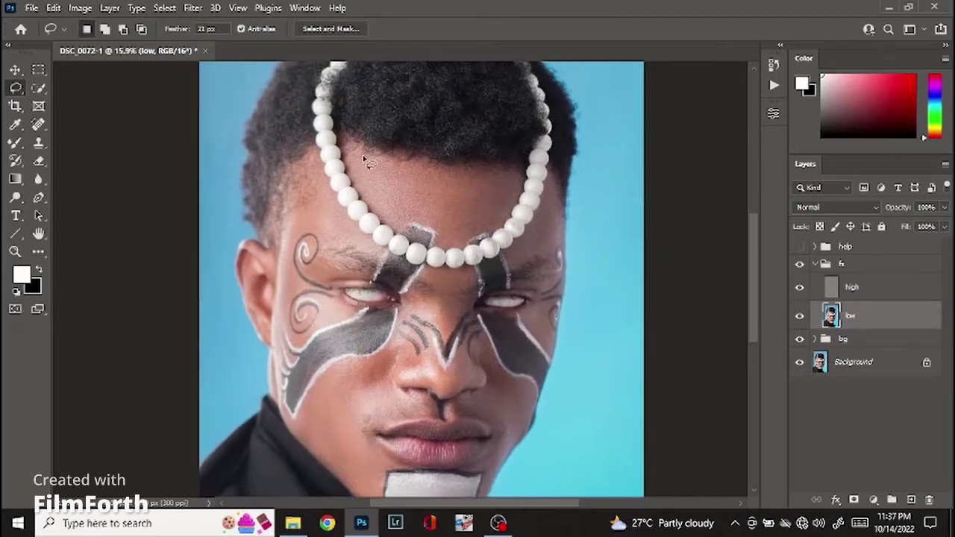
mouse_move(363, 159)
left_mouse_down()
mouse_move(389, 173)
mouse_move(502, 171)
mouse_move(515, 177)
mouse_move(511, 200)
mouse_move(456, 242)
mouse_move(430, 218)
mouse_move(388, 222)
mouse_move(355, 159)
left_mouse_up()
- Apply a Noise > Median filter with a 2 px radius to the selected forehead skin
left_click(192, 8)
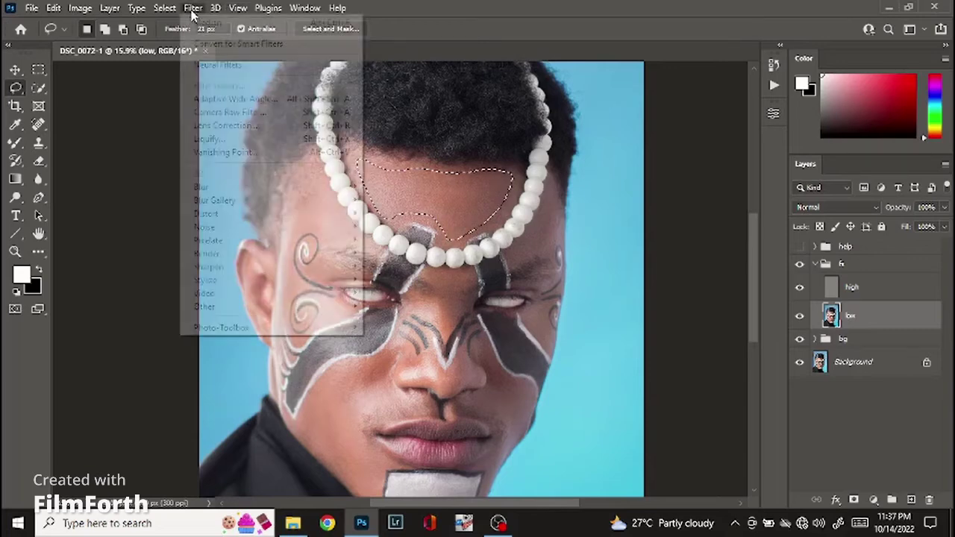
mouse_move(341, 227)
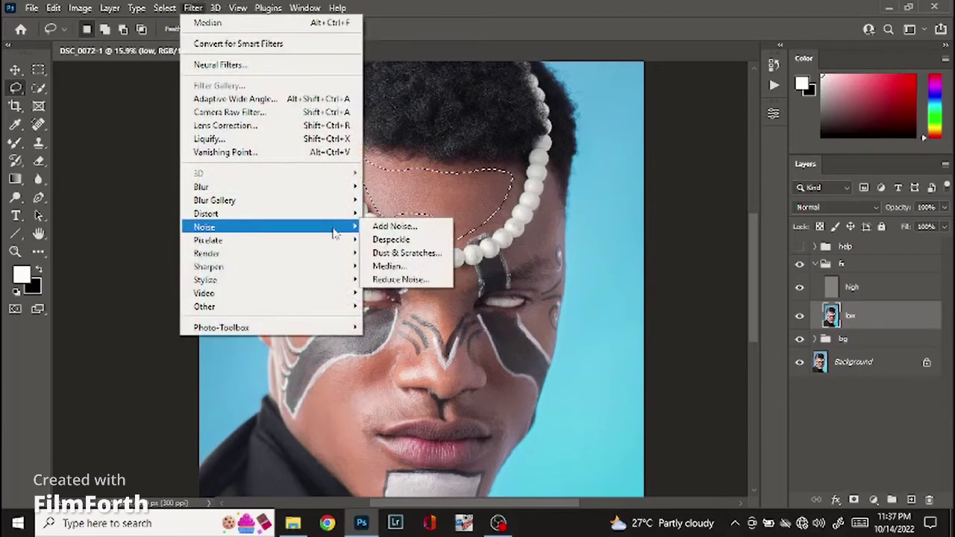
left_click(379, 270)
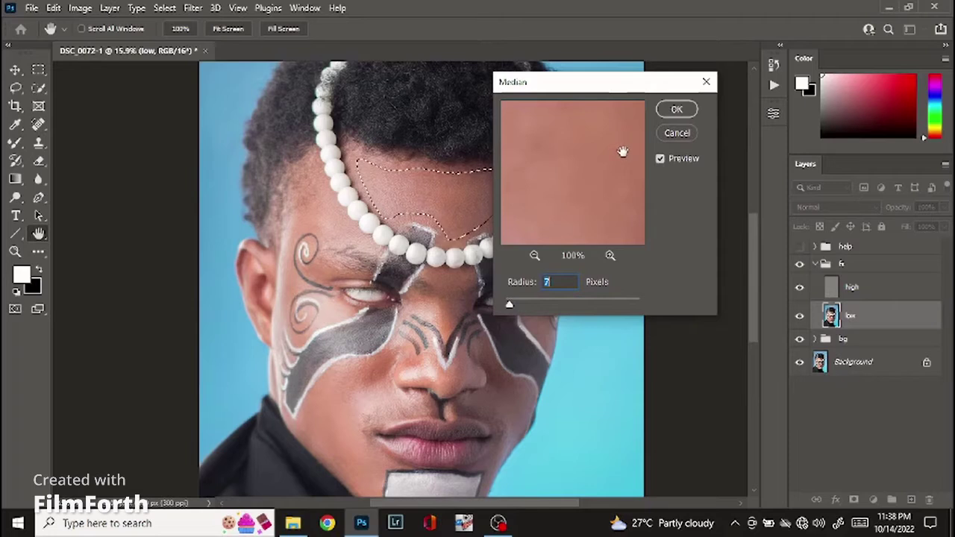
type("11")
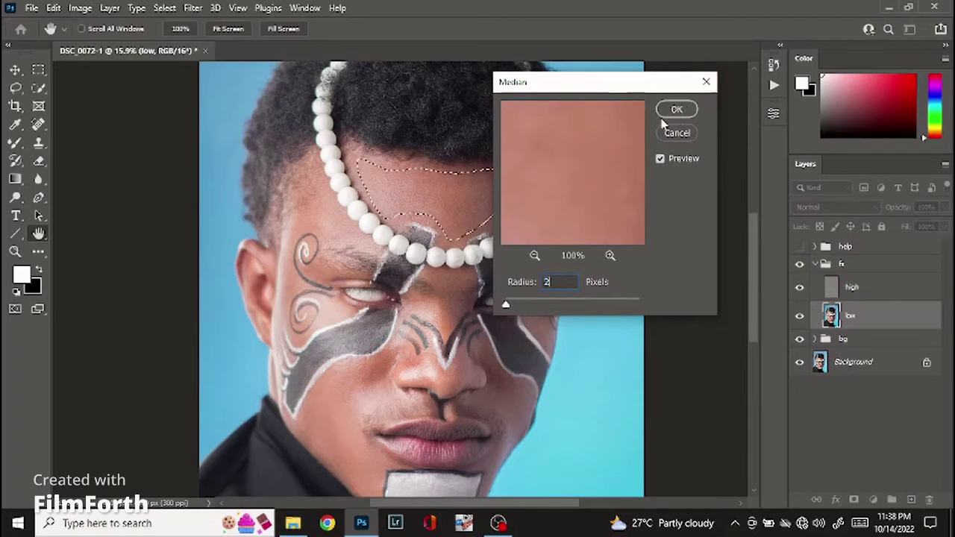
key("Return")
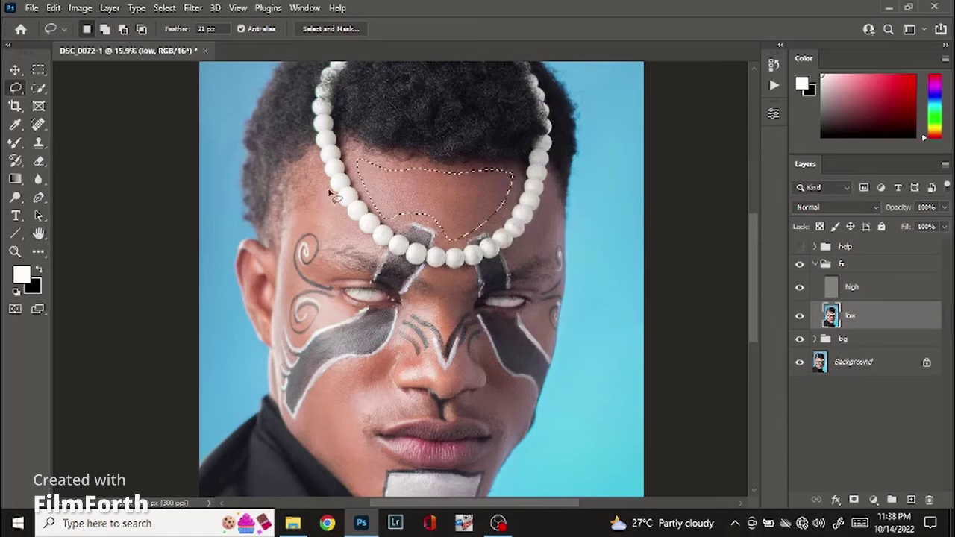
- Lasso the left and right temple skin and reapply the Median filter to each
mouse_move(326, 189)
left_mouse_down()
mouse_move(361, 236)
mouse_move(336, 246)
mouse_move(299, 234)
mouse_move(326, 189)
left_mouse_up()
left_click(193, 7)
key("Escape")
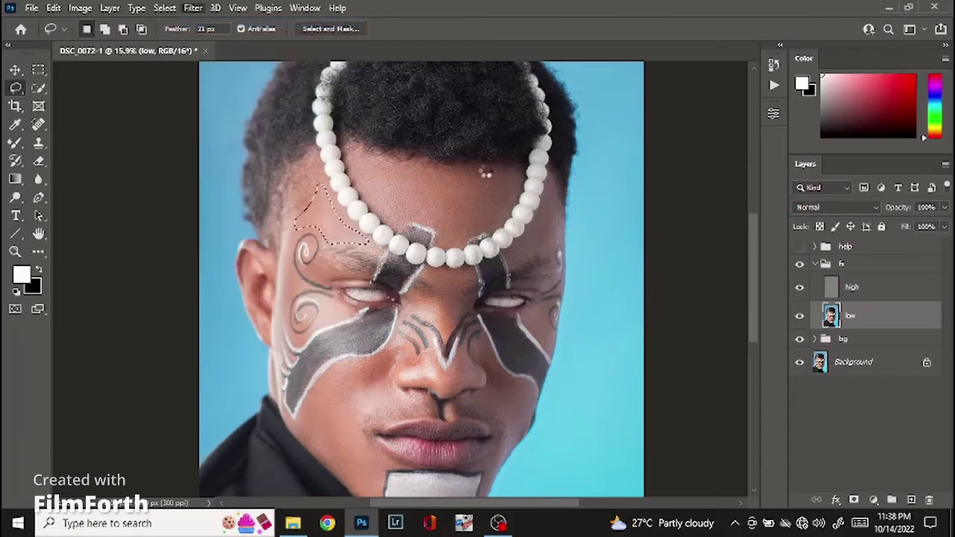
mouse_move(550, 202)
left_mouse_down()
mouse_move(517, 257)
mouse_move(554, 253)
mouse_move(564, 243)
mouse_move(552, 200)
left_mouse_up()
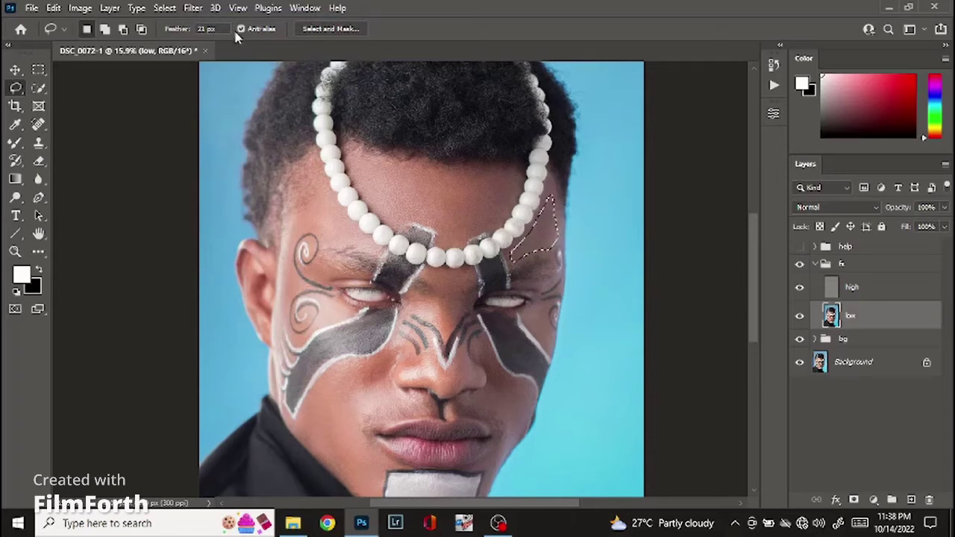
left_click(193, 7)
left_click(195, 23)
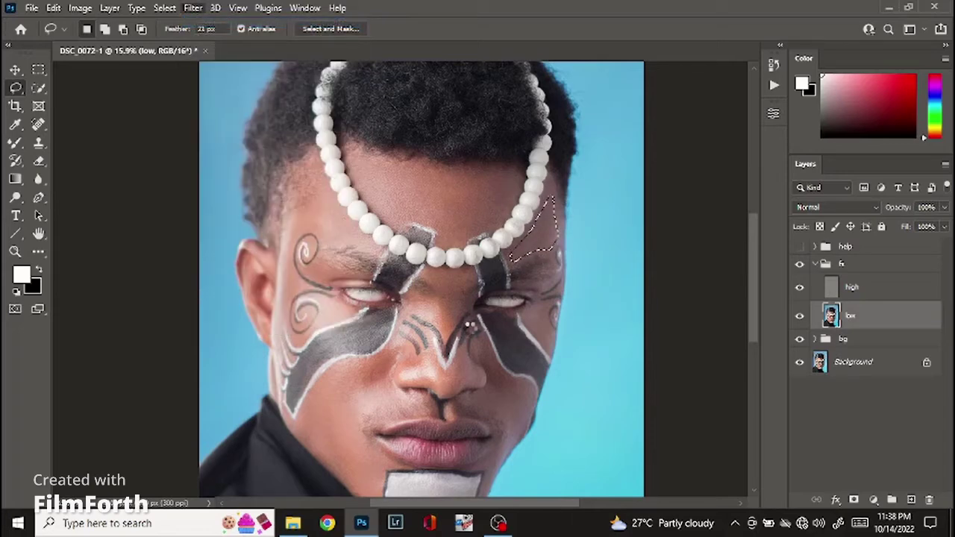
- Smooth the skin between the eyes and nose bridge with Median, then outline the nose tip
mouse_move(437, 273)
left_mouse_down()
mouse_move(470, 280)
mouse_move(460, 322)
left_mouse_up()
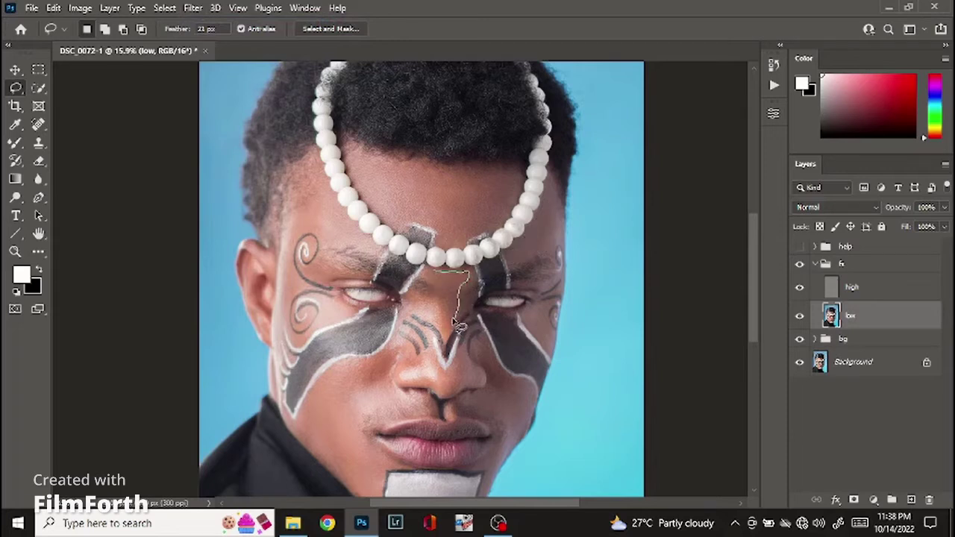
mouse_move(459, 328)
left_mouse_down()
mouse_move(457, 304)
mouse_move(442, 297)
mouse_move(445, 318)
mouse_move(427, 300)
mouse_move(431, 278)
mouse_move(448, 272)
left_mouse_up()
left_click(194, 8)
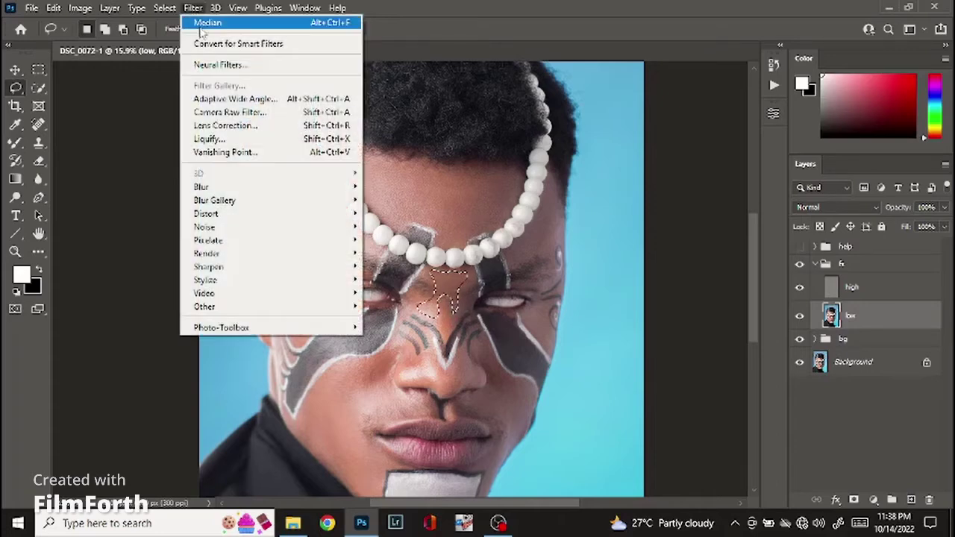
key("Escape")
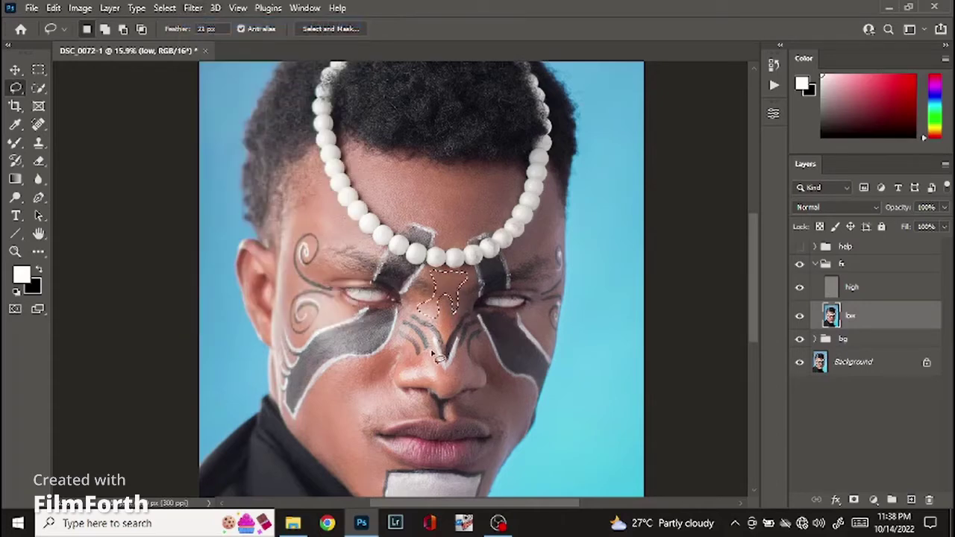
key("ctrl+d")
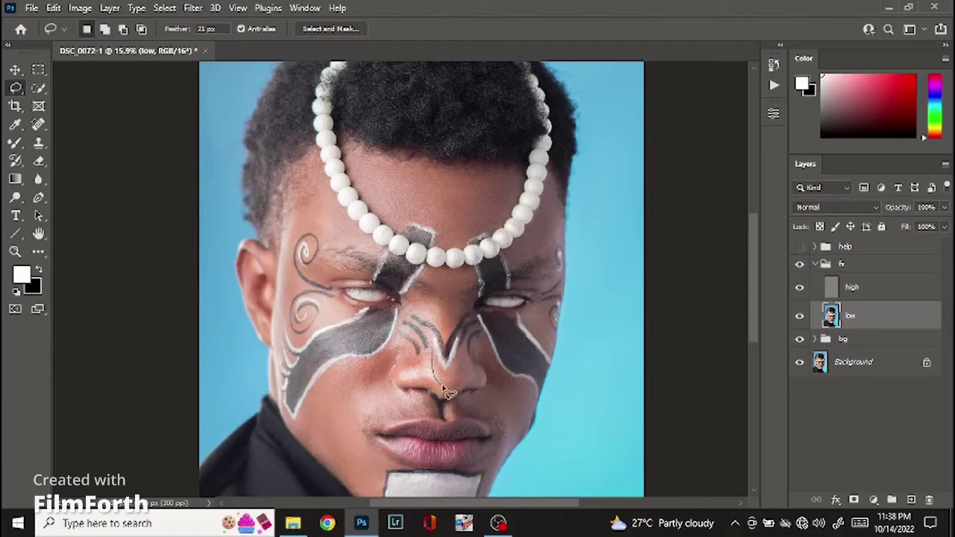
mouse_move(445, 389)
left_mouse_down()
mouse_move(462, 354)
mouse_move(479, 391)
mouse_move(451, 399)
mouse_move(397, 379)
mouse_move(405, 350)
mouse_move(420, 361)
mouse_move(432, 352)
mouse_move(442, 379)
left_mouse_up()
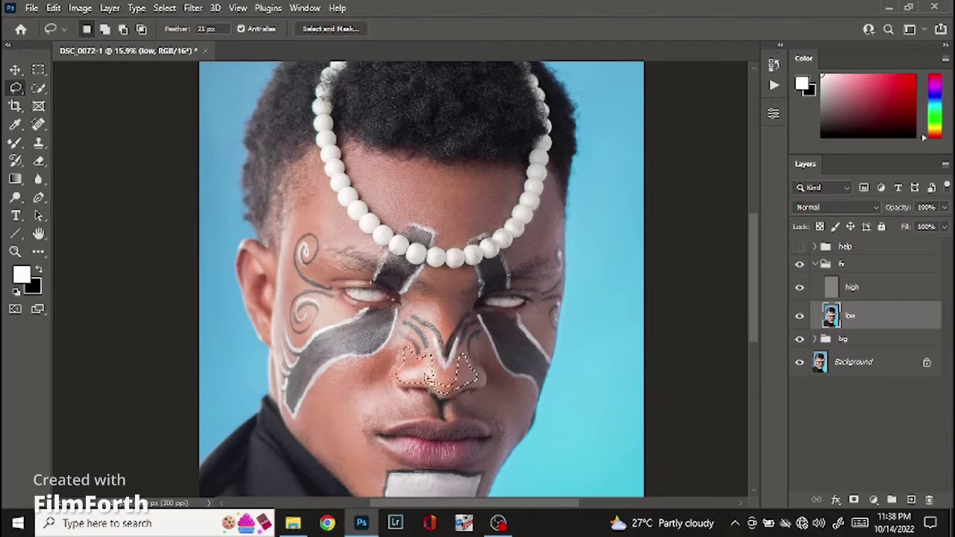
- Apply Median to the nose, then to the skin under the left eyebrow and above the right eye
left_click(196, 9)
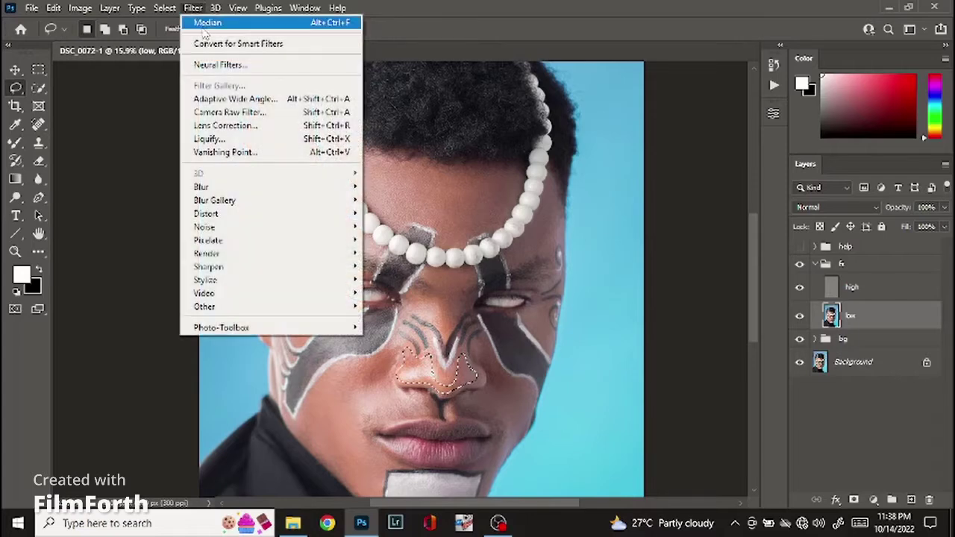
left_click(209, 23)
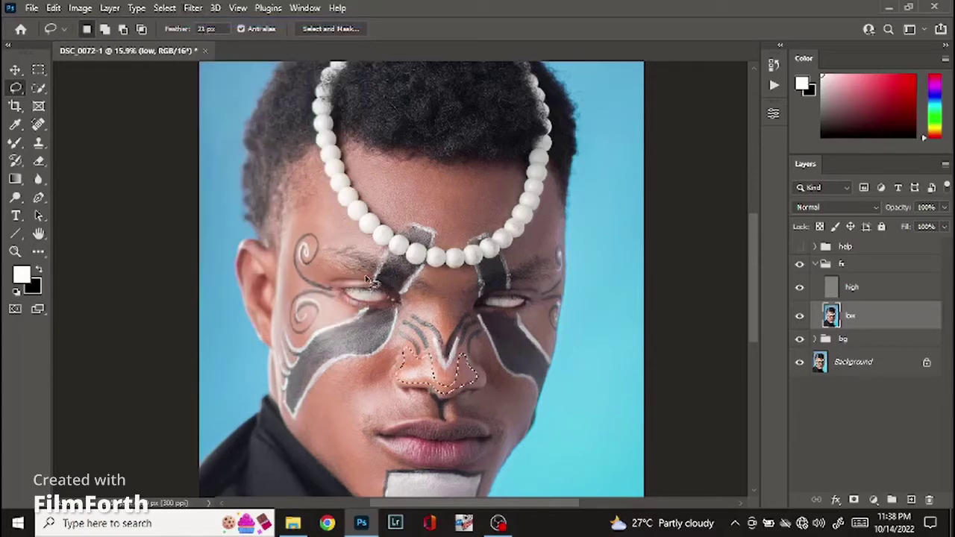
mouse_move(364, 275)
left_mouse_down()
mouse_move(332, 275)
mouse_move(344, 291)
mouse_move(373, 291)
mouse_move(382, 282)
mouse_move(365, 275)
left_mouse_up()
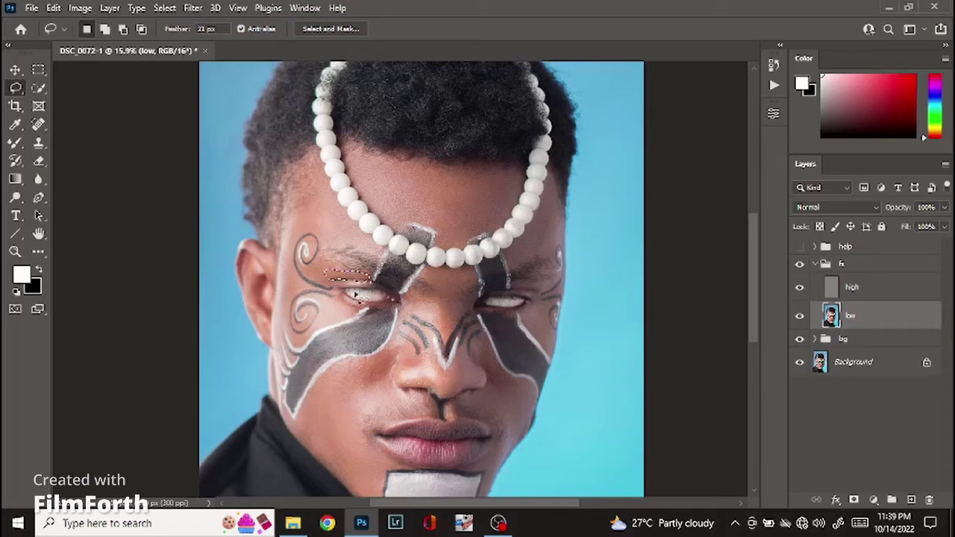
left_click(192, 8)
key("Escape")
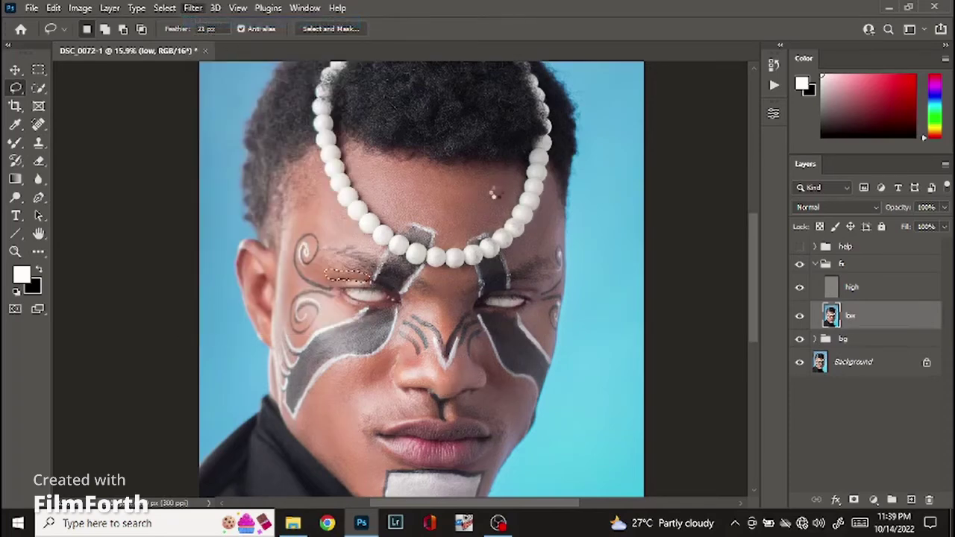
mouse_move(546, 292)
left_mouse_down()
mouse_move(522, 284)
mouse_move(526, 296)
mouse_move(543, 291)
left_mouse_up()
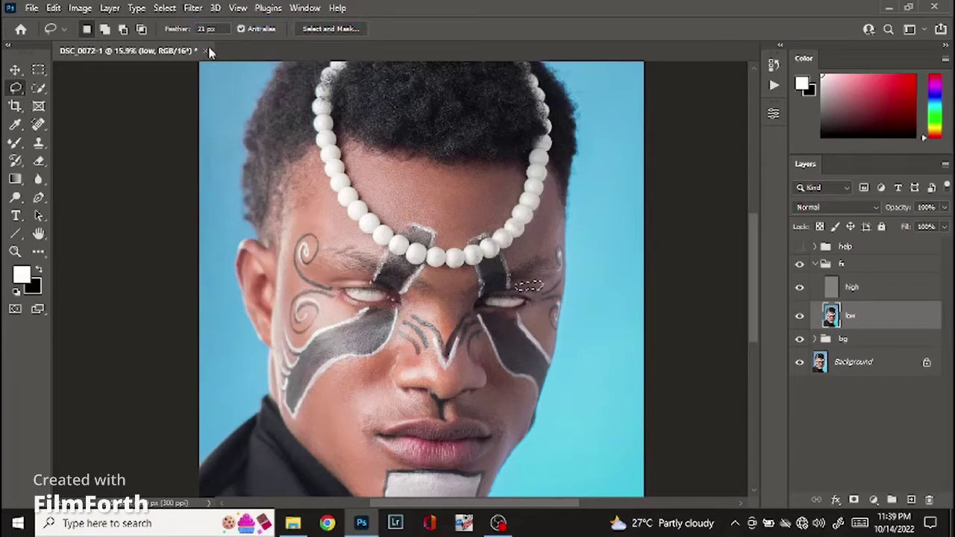
left_click(193, 9)
left_click(289, 248)
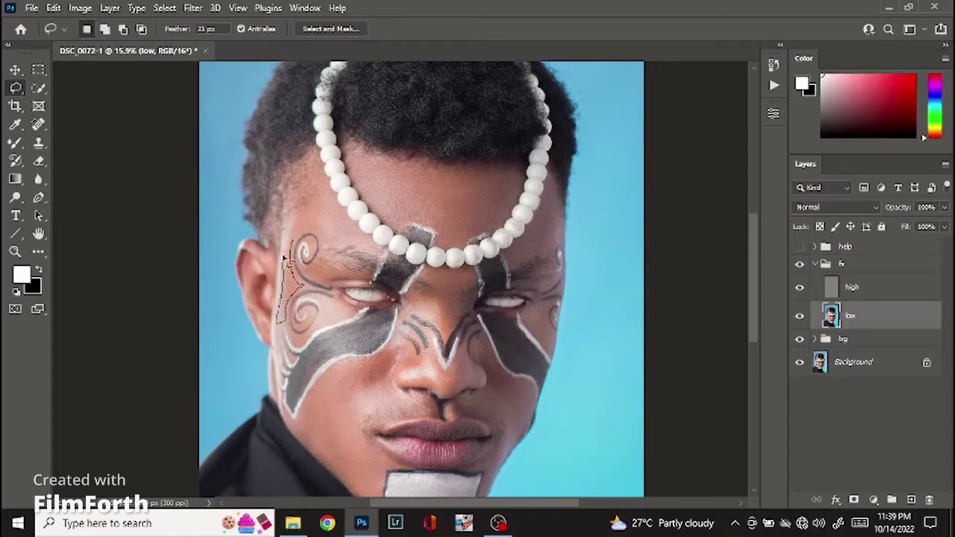
- Lasso patches on the left and right cheeks and beside the nose, reapplying Median to each
left_click_drag(297, 254, 287, 241)
left_click(193, 7)
key("Escape")
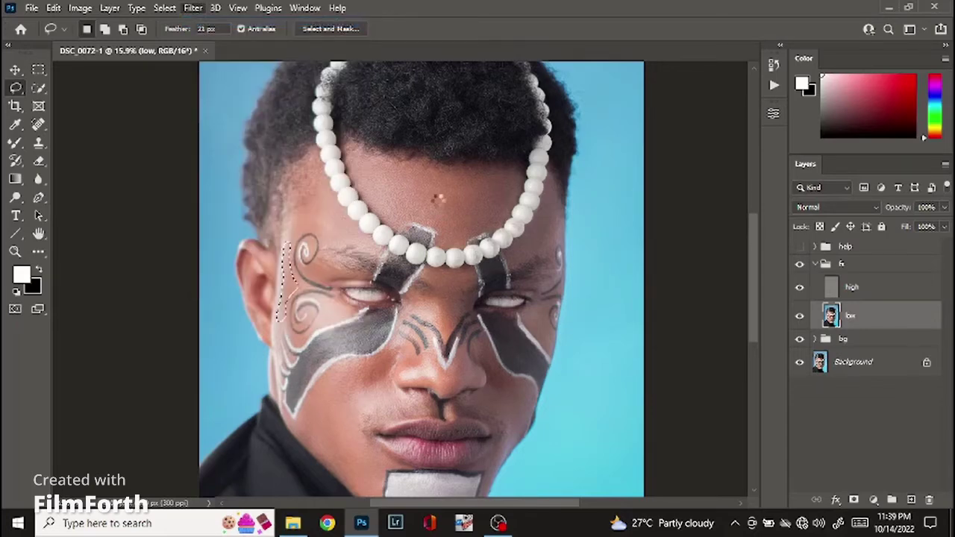
left_click(550, 333)
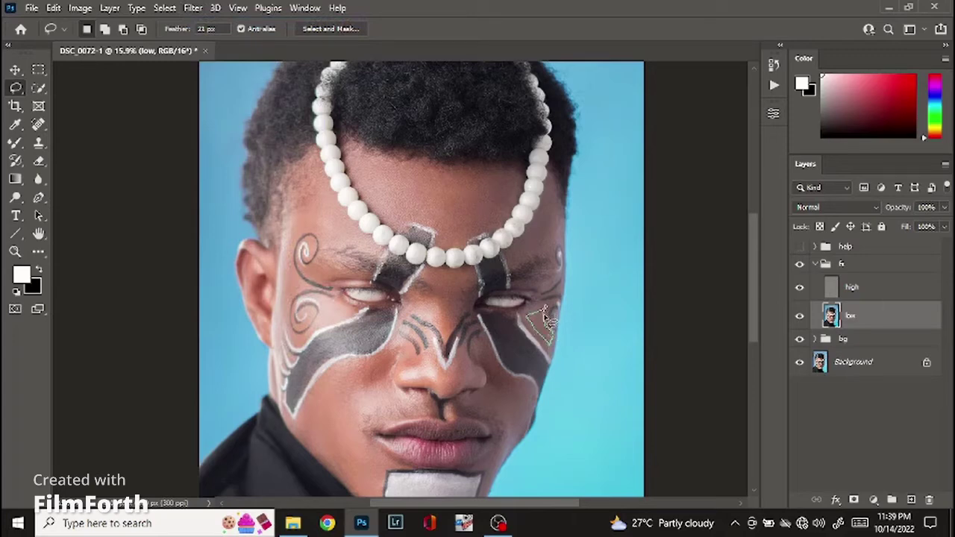
left_click_drag(547, 319, 543, 316)
left_click(193, 8)
key("Escape")
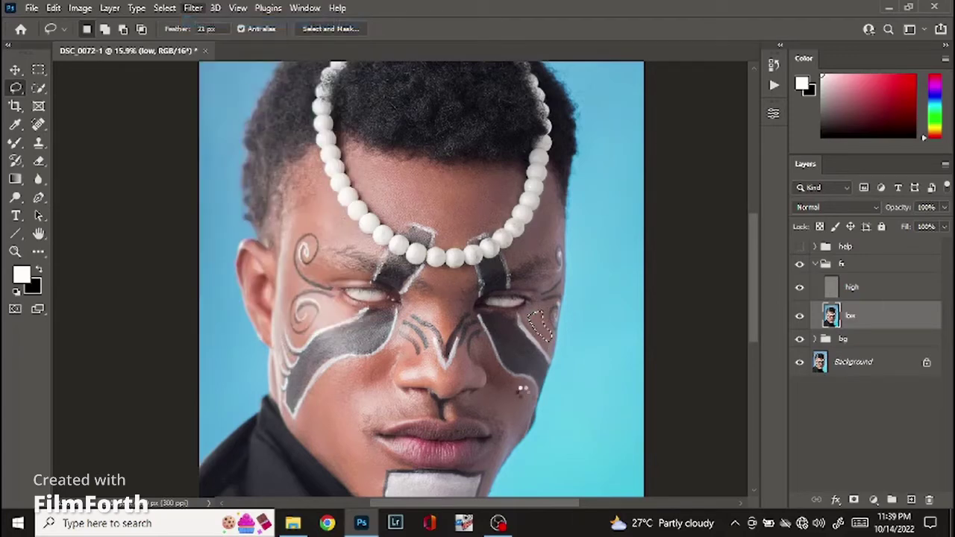
mouse_move(528, 386)
left_mouse_down()
mouse_move(484, 350)
mouse_move(493, 391)
mouse_move(470, 408)
mouse_move(510, 434)
left_mouse_up()
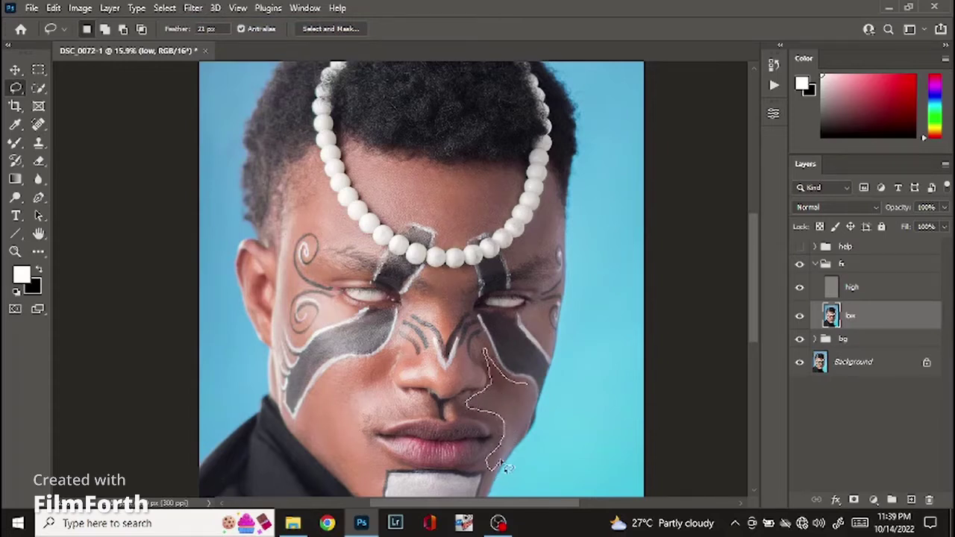
left_click_drag(534, 408, 531, 403)
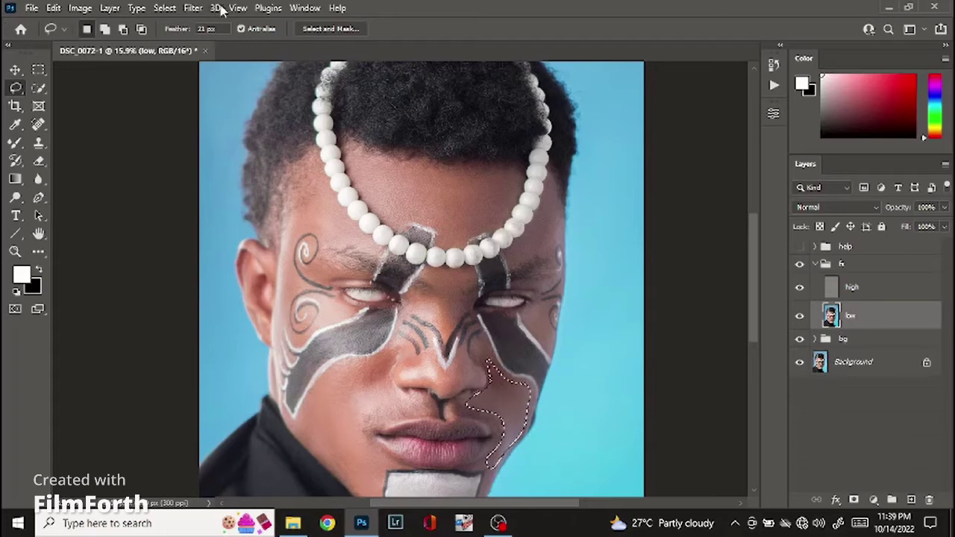
left_click(195, 8)
left_click(207, 23)
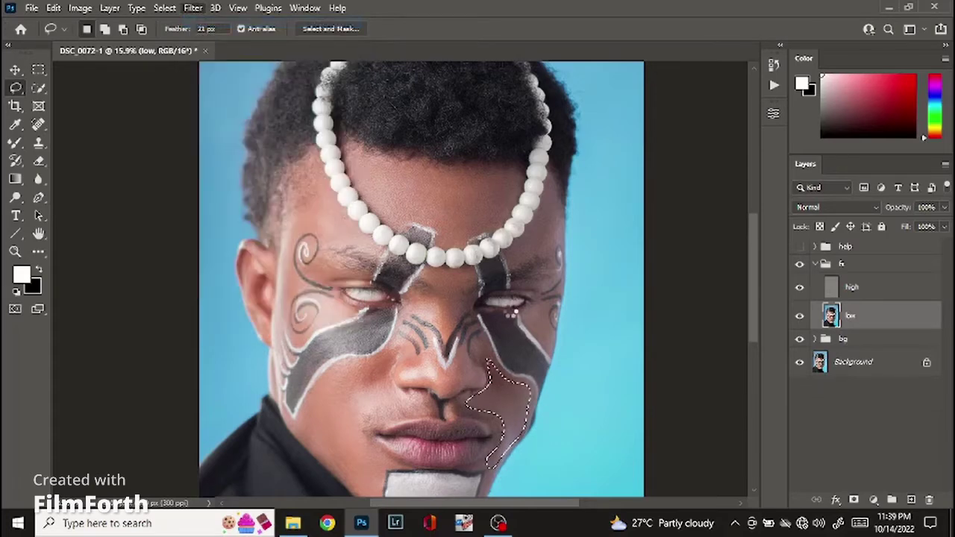
- Outline the area just below the chin and smooth it with Median
scroll(534, 368, "down", 3)
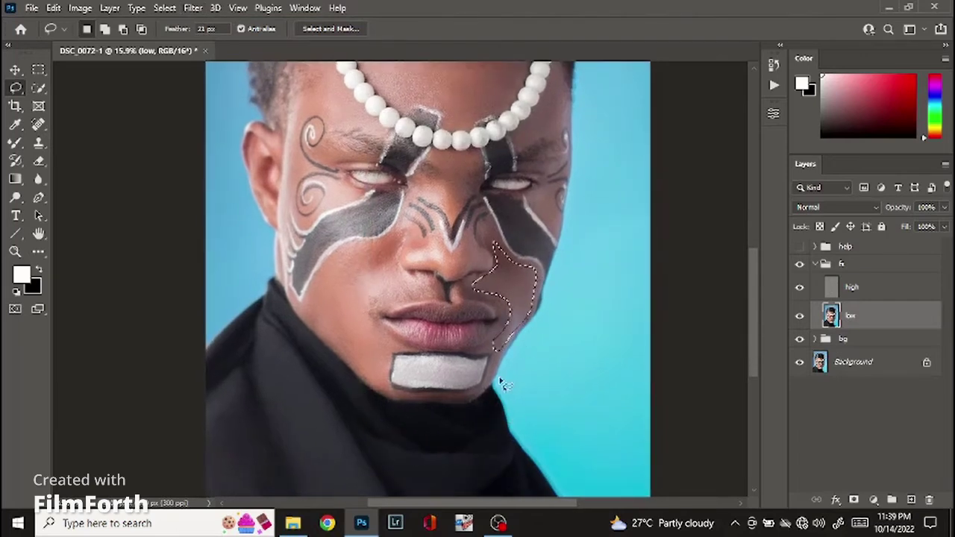
left_click_drag(492, 358, 492, 371)
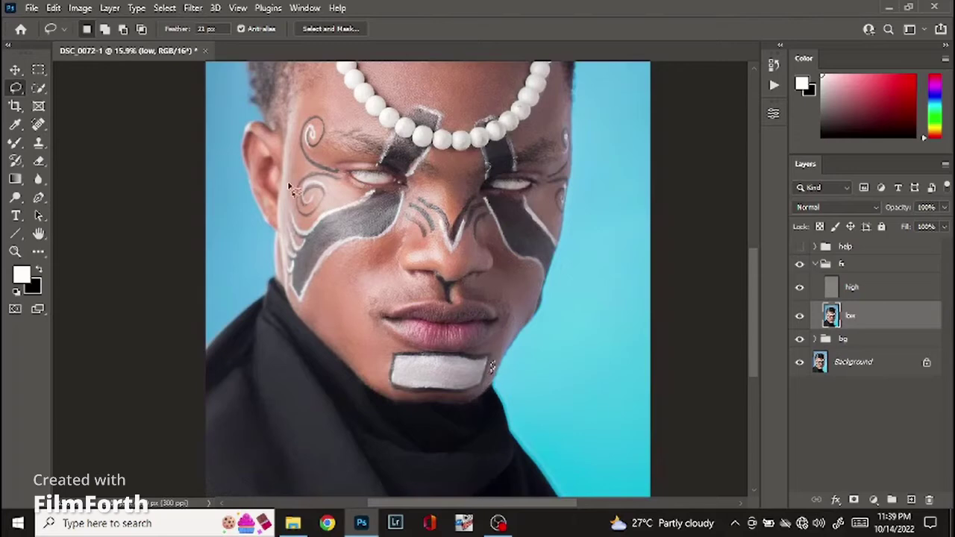
left_click(192, 8)
left_click(192, 8)
mouse_move(459, 399)
left_mouse_down()
mouse_move(403, 402)
mouse_move(467, 402)
mouse_move(426, 399)
mouse_move(405, 418)
left_mouse_up()
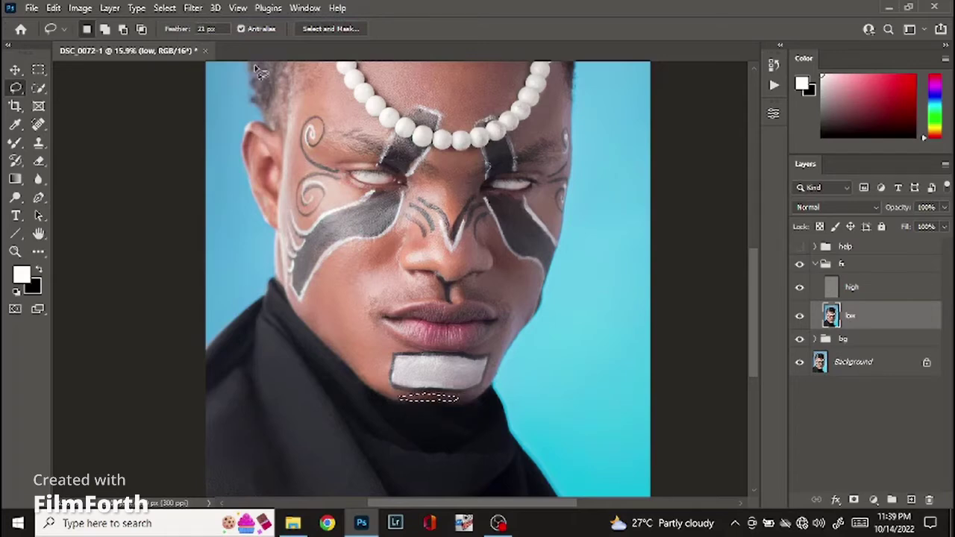
left_click(193, 8)
key("ctrl+d")
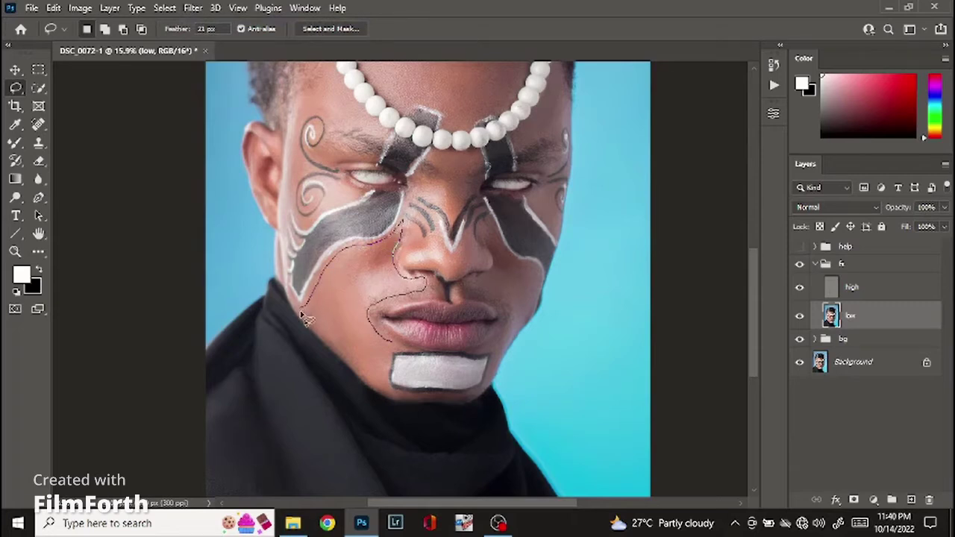
- Lasso along the jawline around the cheek and mouth and reapply the Median blur
left_click_drag(320, 333, 344, 358)
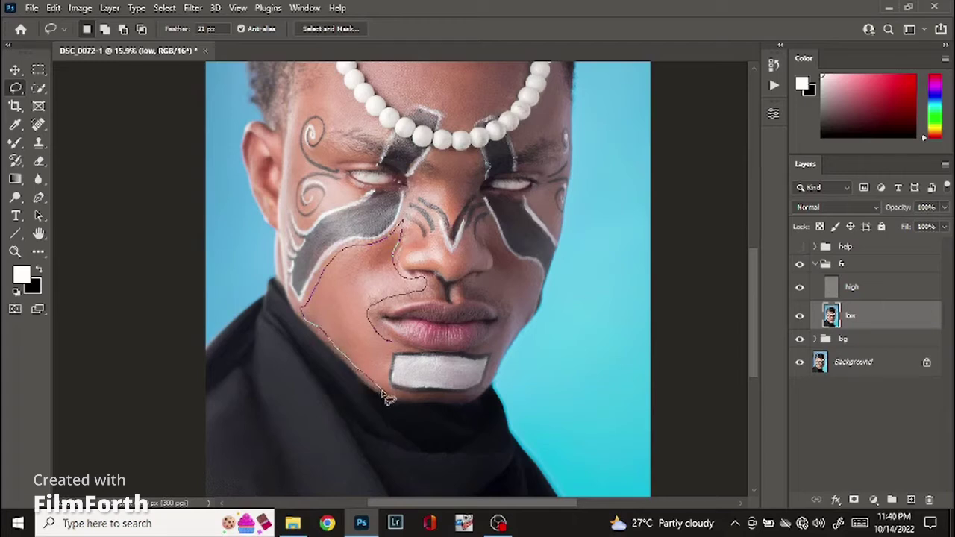
left_click_drag(399, 403, 396, 398)
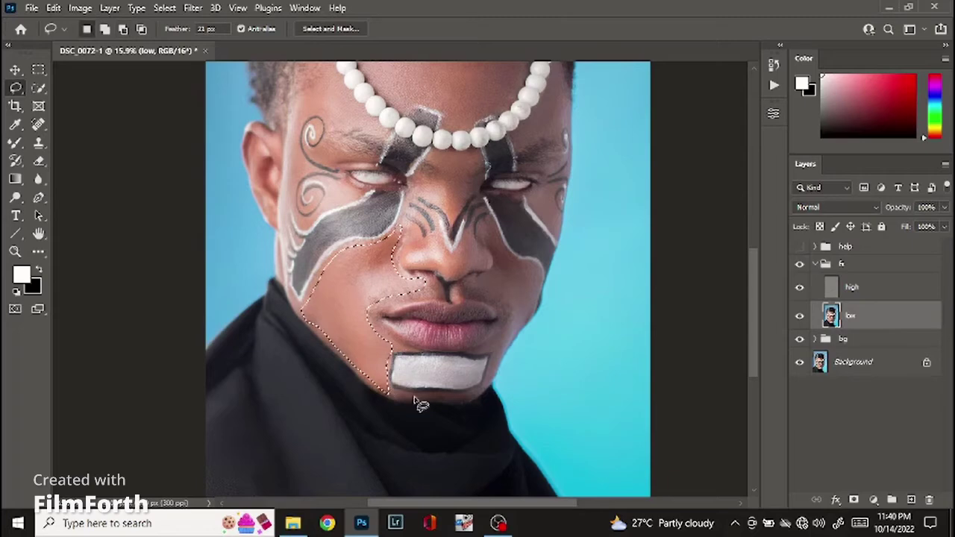
left_click(193, 8)
left_click(196, 27)
- Outline a patch on the nose bridge and apply Median with radius 11
mouse_move(456, 184)
left_mouse_down()
mouse_move(453, 223)
mouse_move(455, 184)
left_mouse_up()
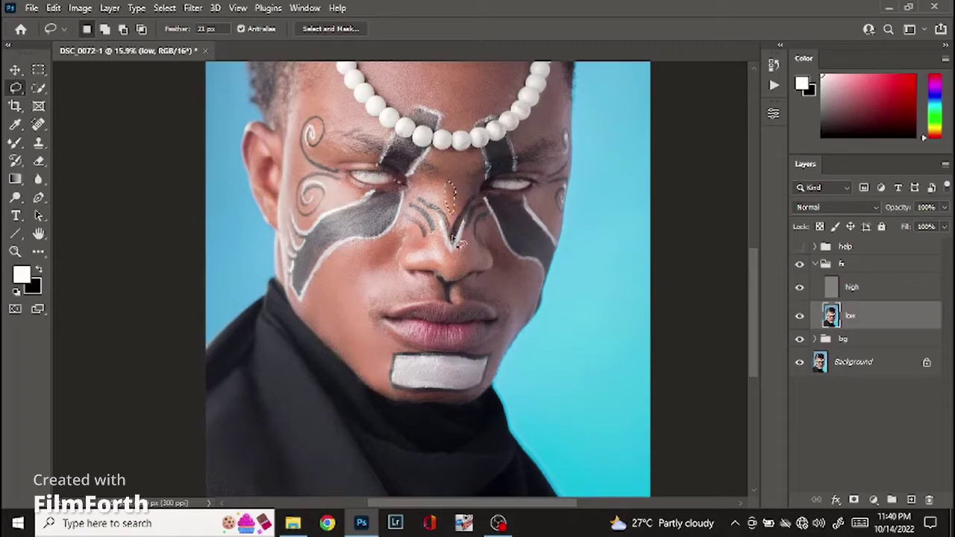
left_click(192, 8)
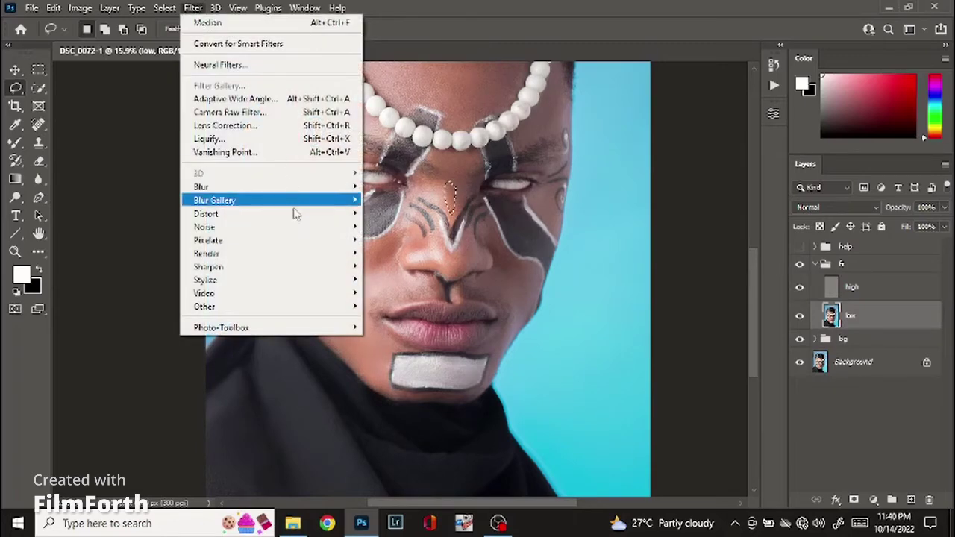
mouse_move(310, 236)
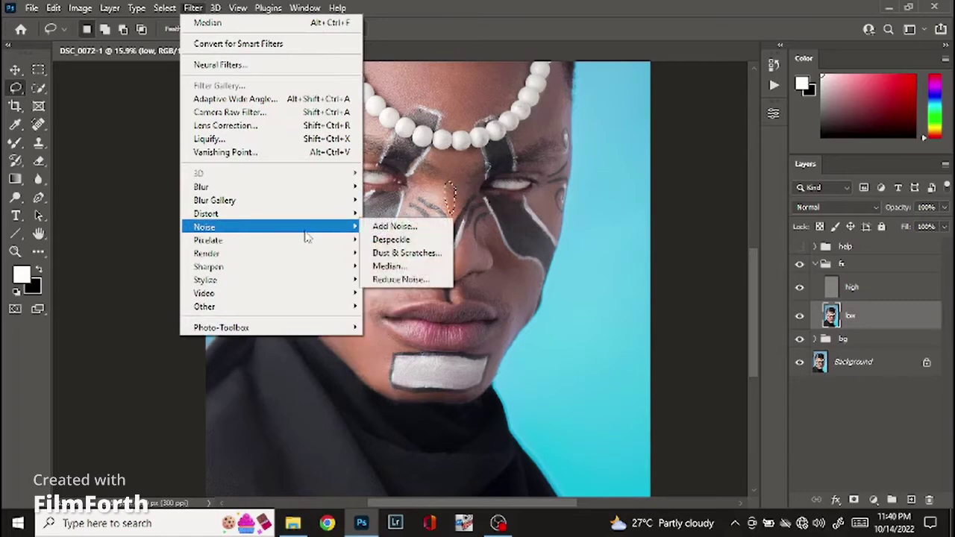
mouse_move(355, 234)
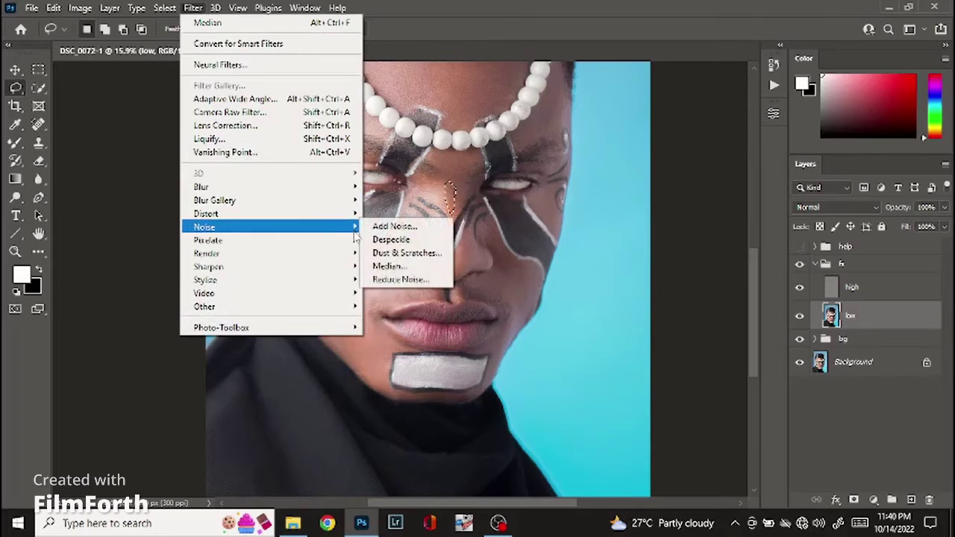
left_click(388, 265)
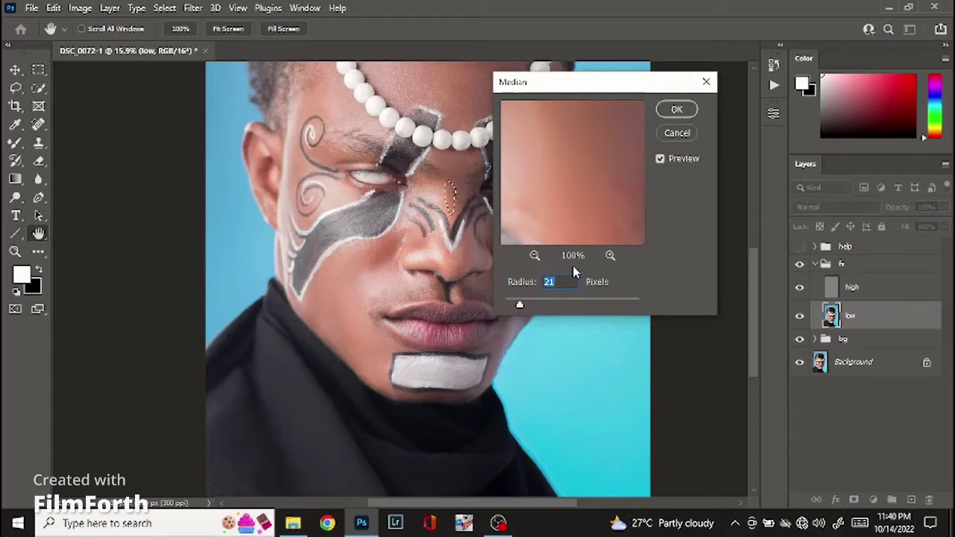
type("11")
left_click(676, 110)
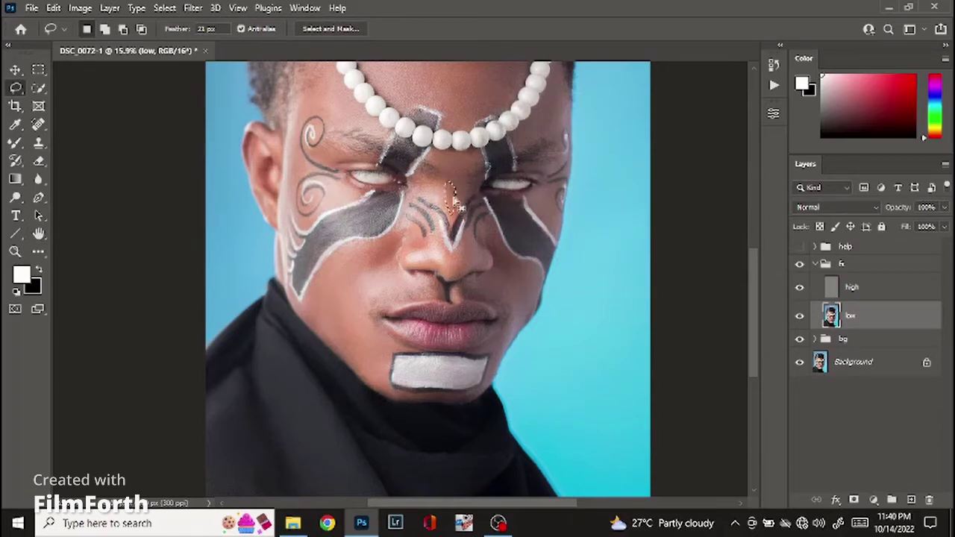
- Adjust the nose-tip selection and reapply the Median blur there
left_click_drag(399, 458, 358, 299)
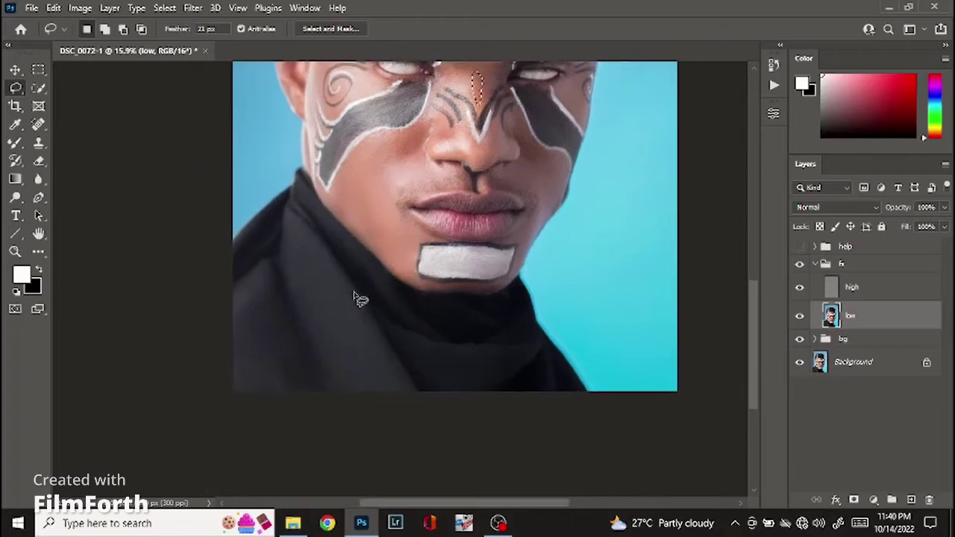
scroll(490, 348, "up", 4)
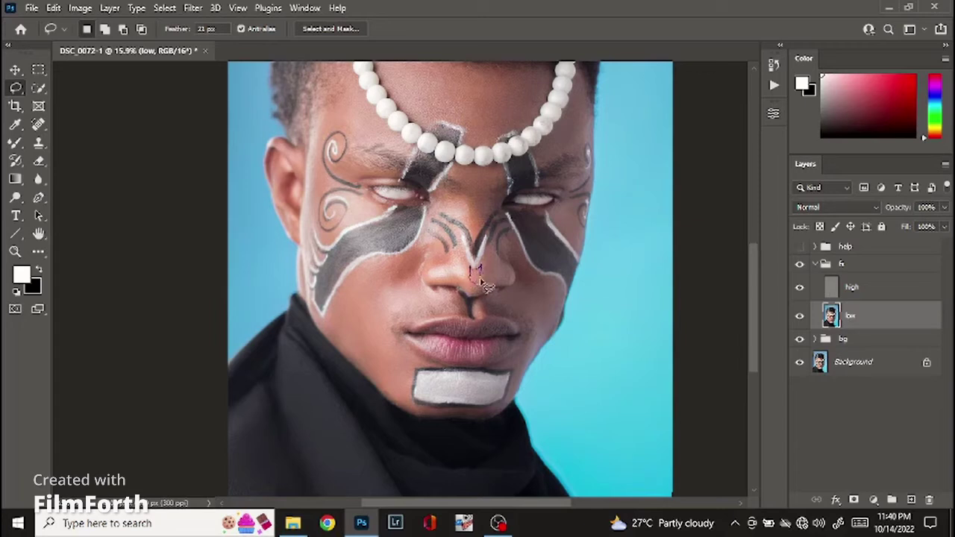
key("alt")
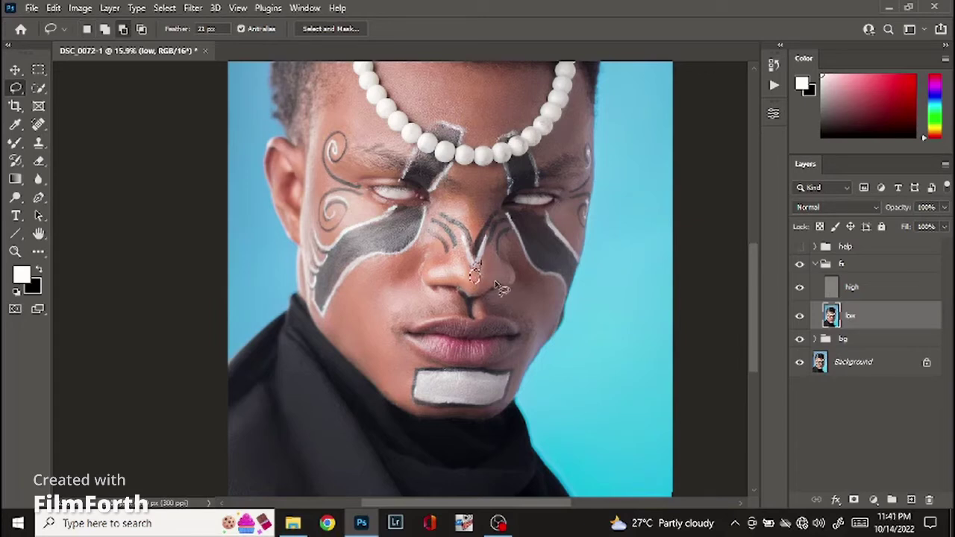
left_click(192, 7)
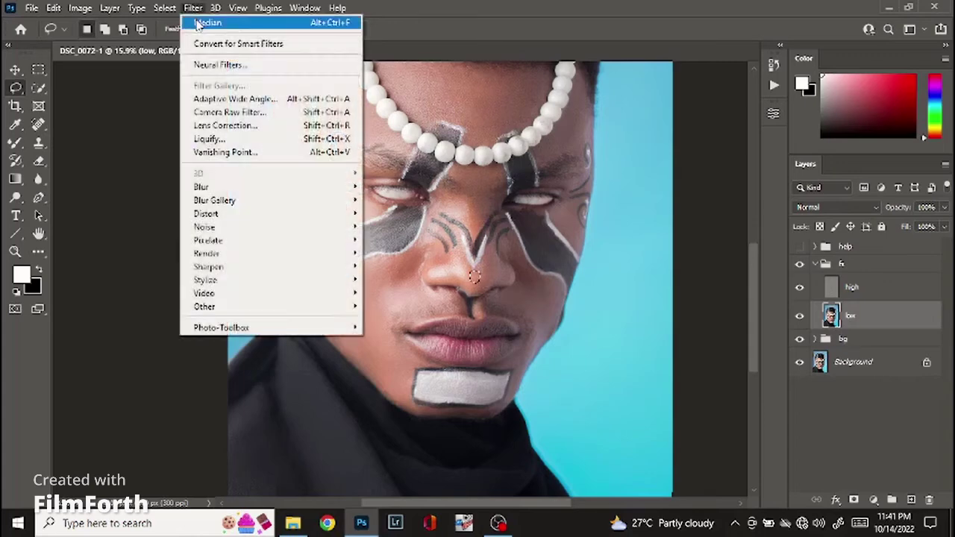
left_click(202, 22)
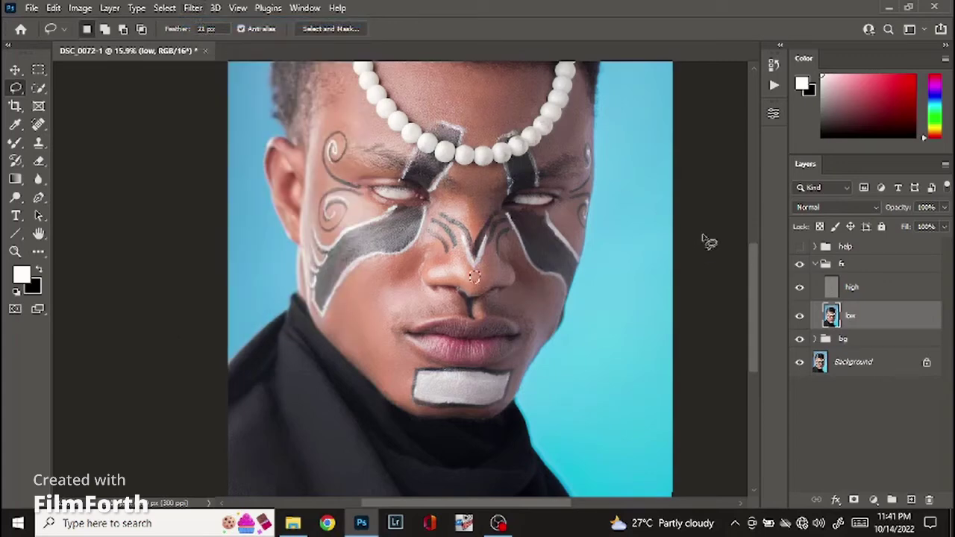
- Zoom and pan to inspect the smoothing, toggling the fx group to compare before and after
key("v")
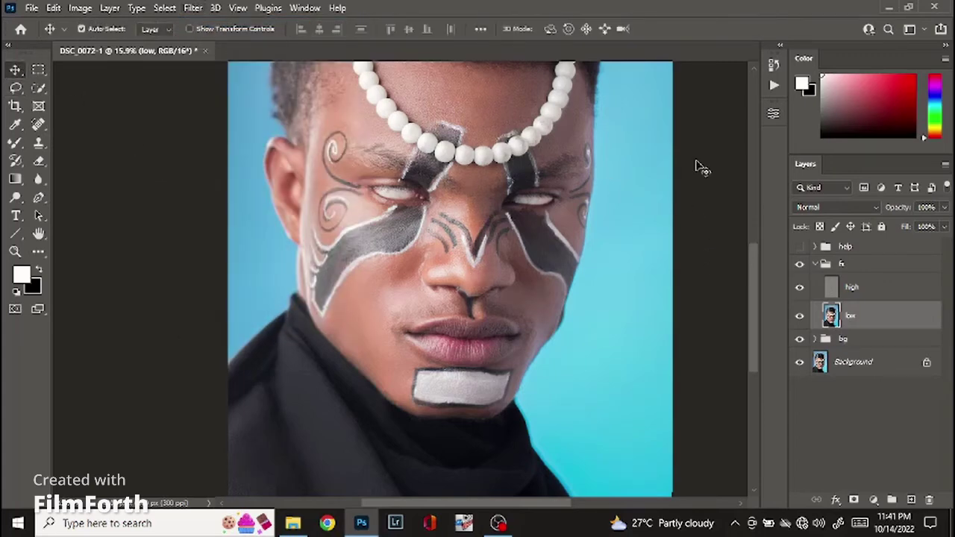
scroll(455, 170, "down", 3)
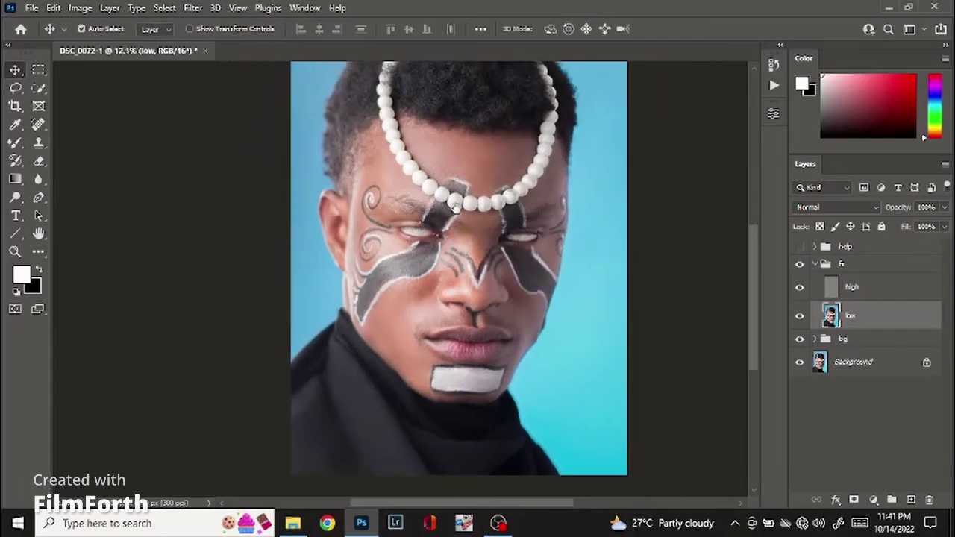
scroll(455, 170, "up", 5)
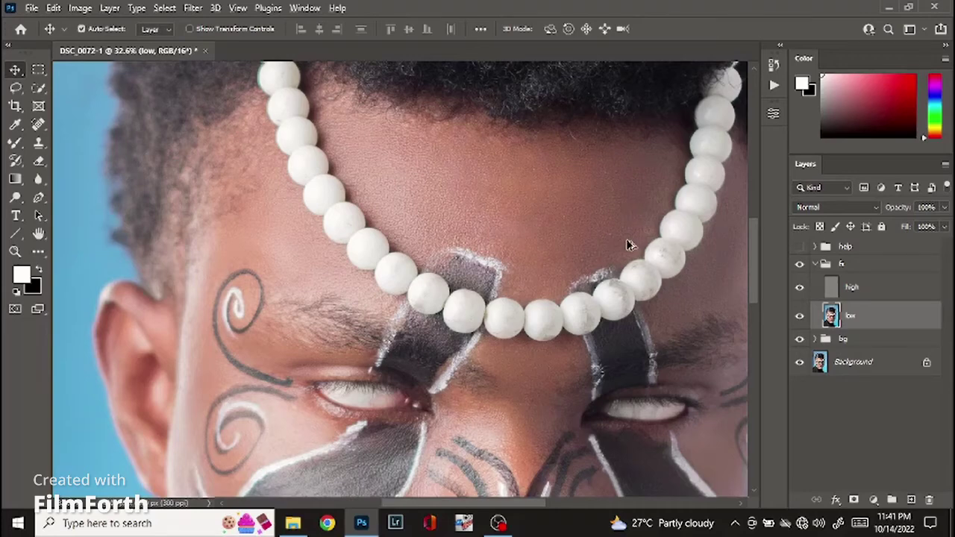
scroll(626, 244, "down", 6)
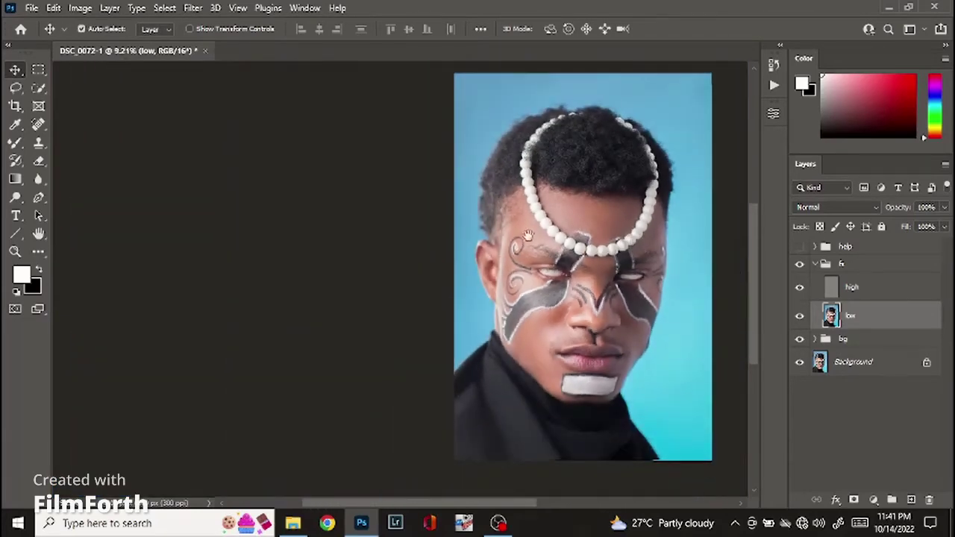
left_click_drag(527, 236, 409, 250)
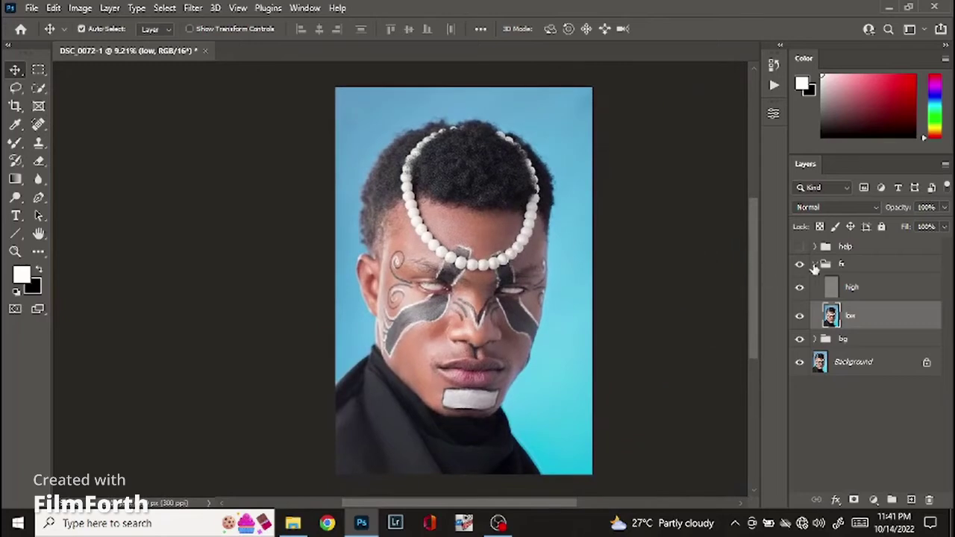
left_click(814, 266)
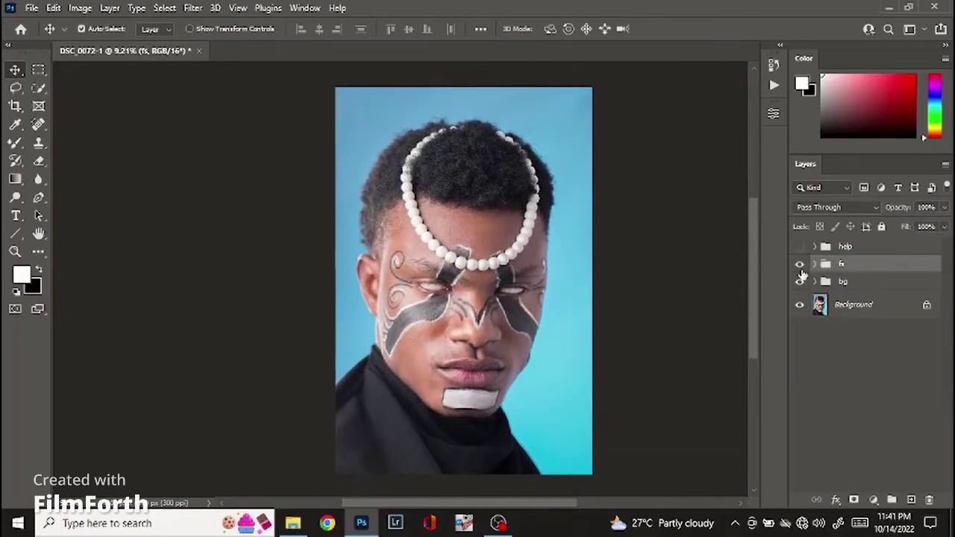
left_click(800, 269)
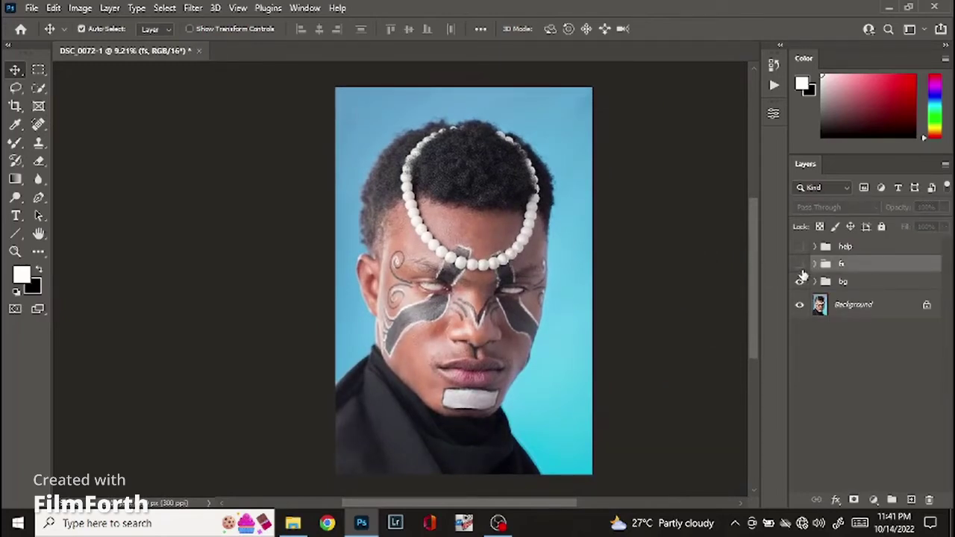
left_click(800, 268)
- Expand the fx group, select the high layer and pick the Clone Stamp tool
left_click(818, 265)
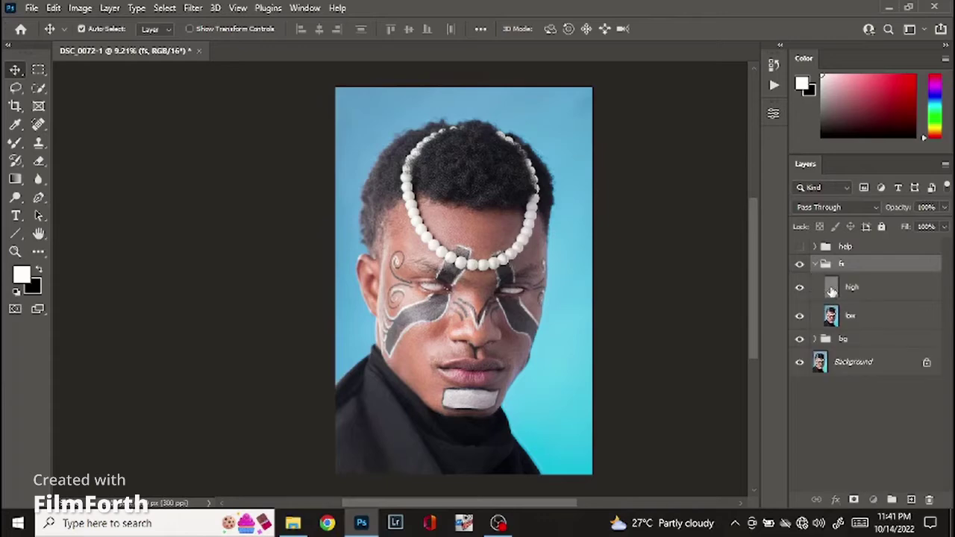
left_click(831, 293)
left_click(41, 143)
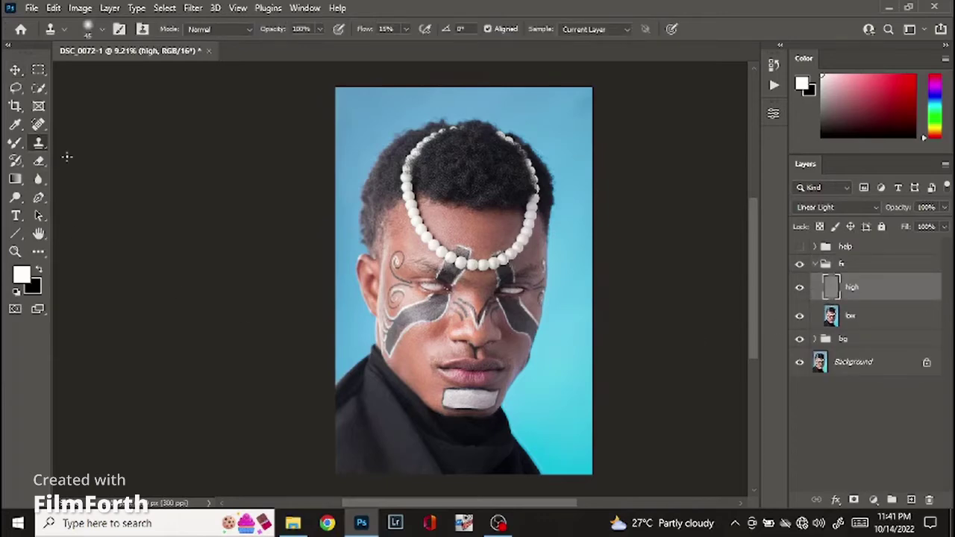
scroll(469, 328, "up", 10)
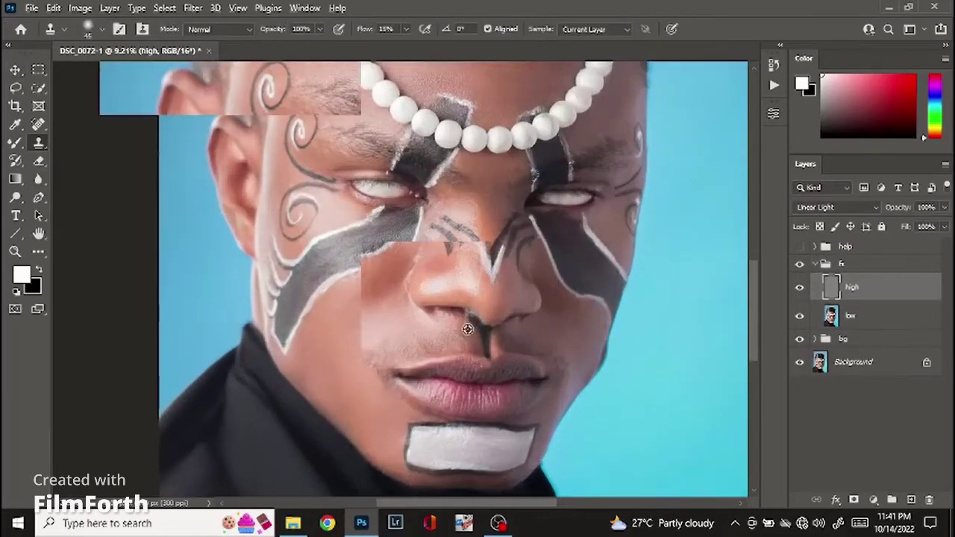
scroll(468, 328, "up", 10)
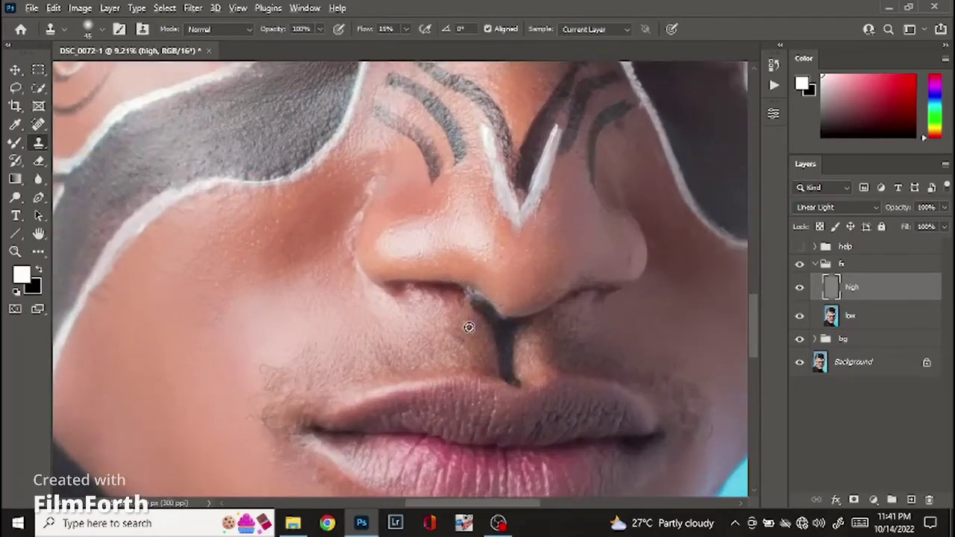
scroll(468, 327, "up", 8)
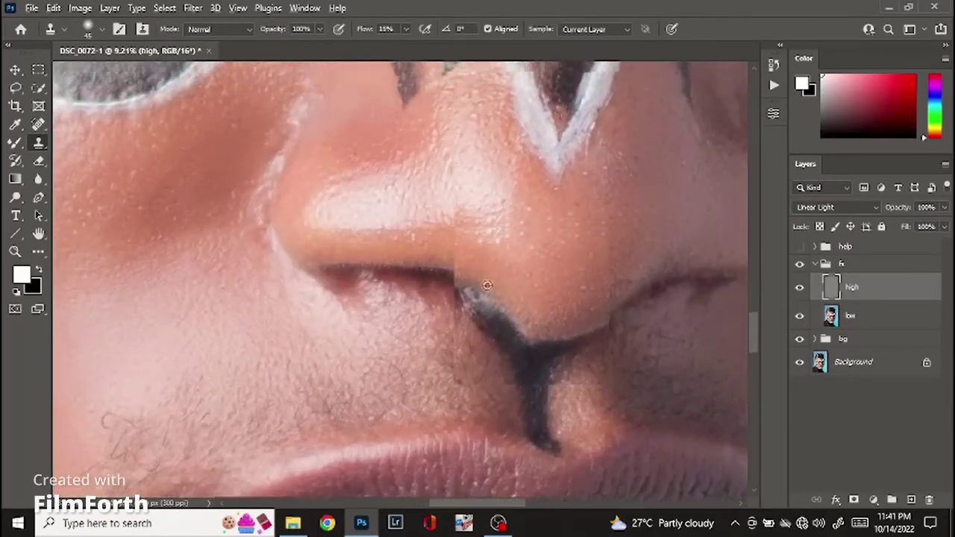
scroll(482, 332, "up", 4)
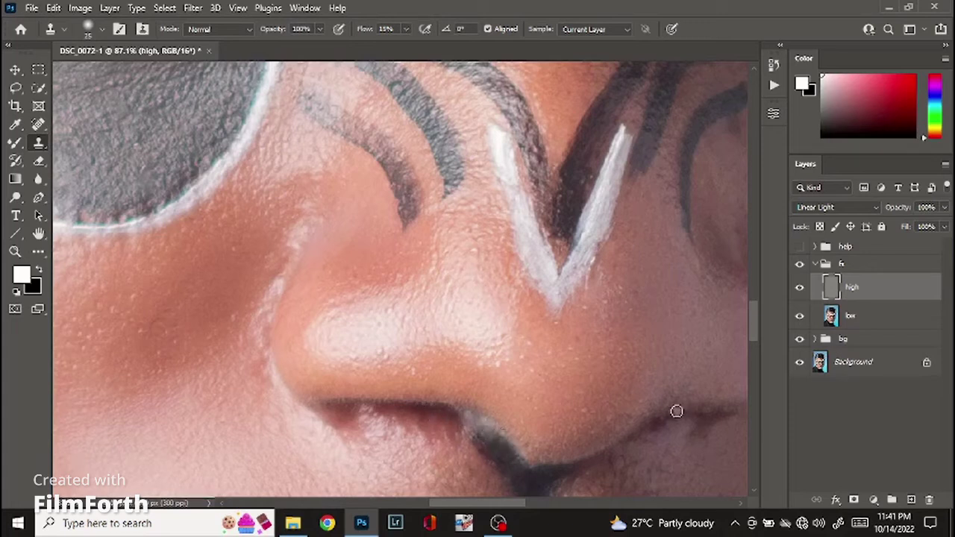
left_click(799, 287)
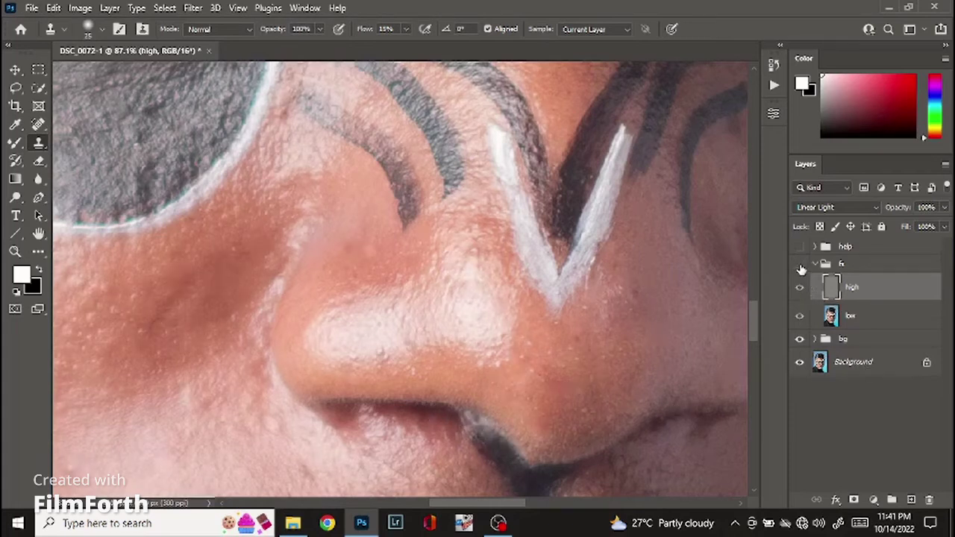
left_click(800, 286)
left_click(858, 320)
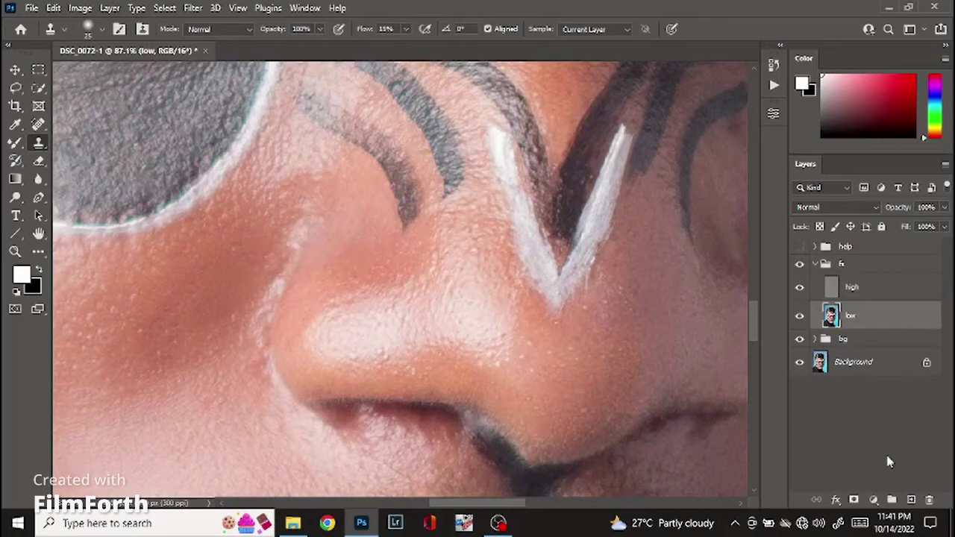
- Add a new layer above low and spot-heal the dark patch under the nostril with a smaller brush
left_click(911, 499)
left_click(39, 123)
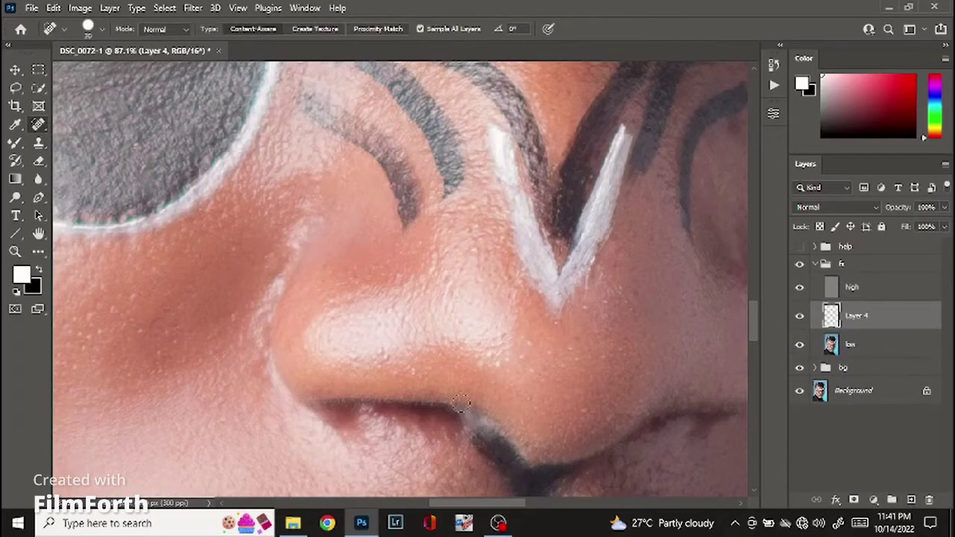
key("bracketleft")
mouse_move(455, 418)
left_mouse_down()
mouse_move(480, 441)
mouse_move(453, 442)
mouse_move(460, 426)
mouse_move(451, 419)
mouse_move(481, 430)
left_mouse_up()
key("ctrl+minus")
key("ctrl+minus")
key("ctrl+minus")
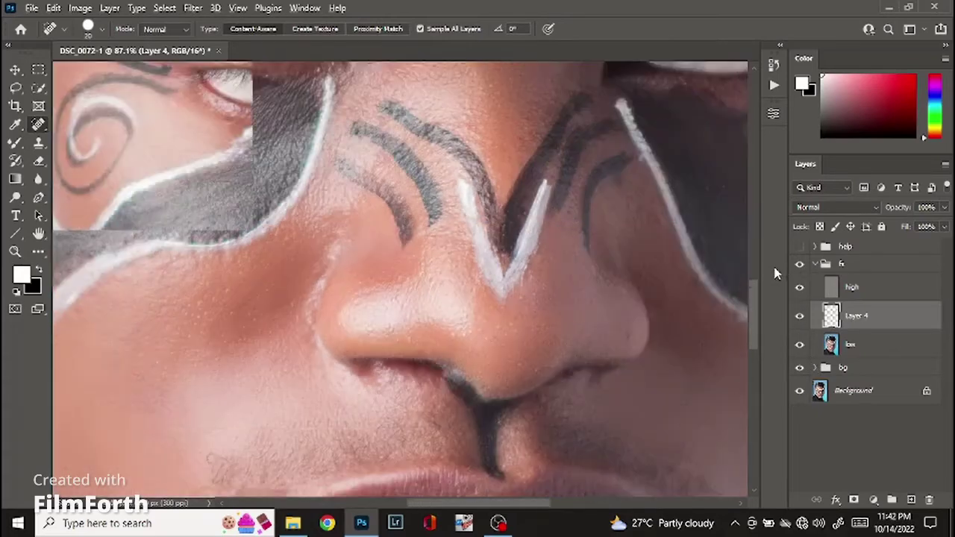
key("ctrl+minus")
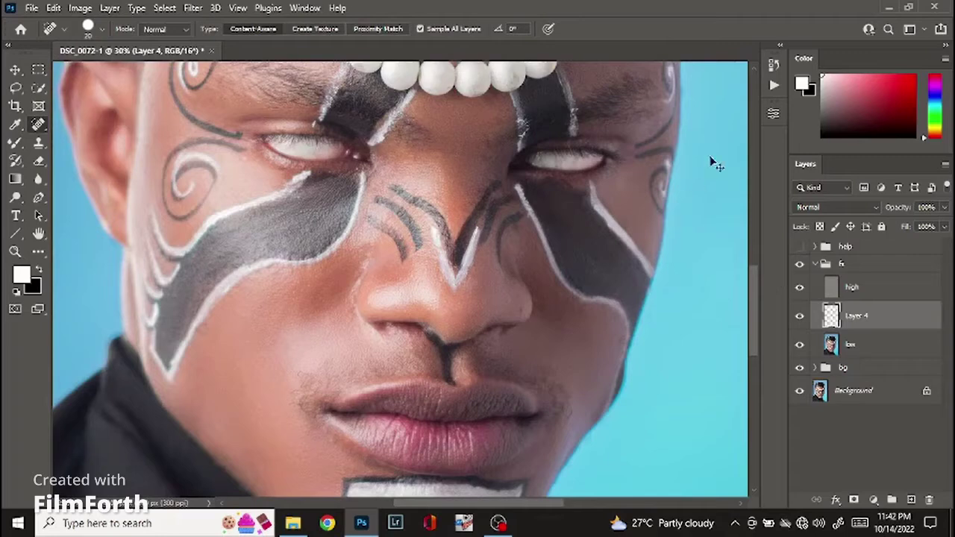
- Revert the healing strokes via History and re-heal along the nostril edge
left_click(773, 66)
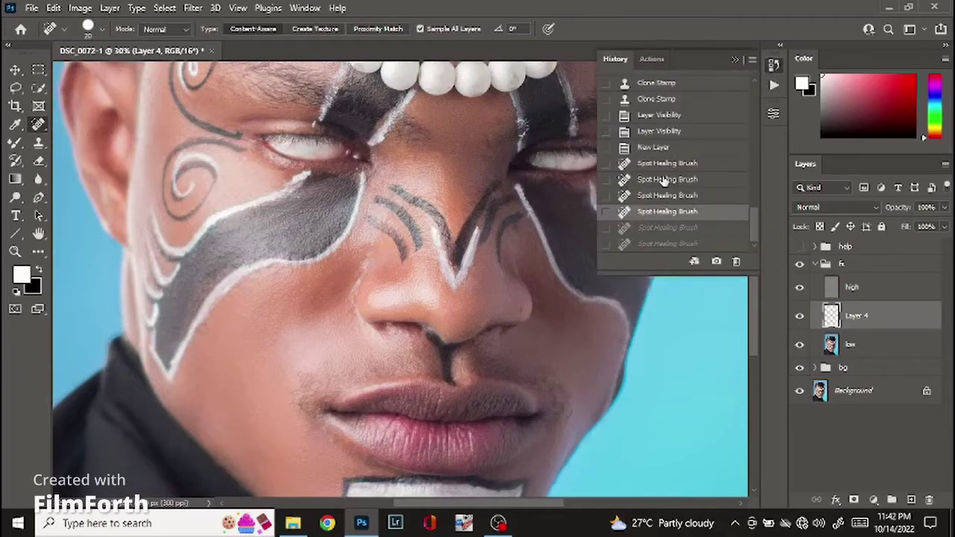
left_click(664, 149)
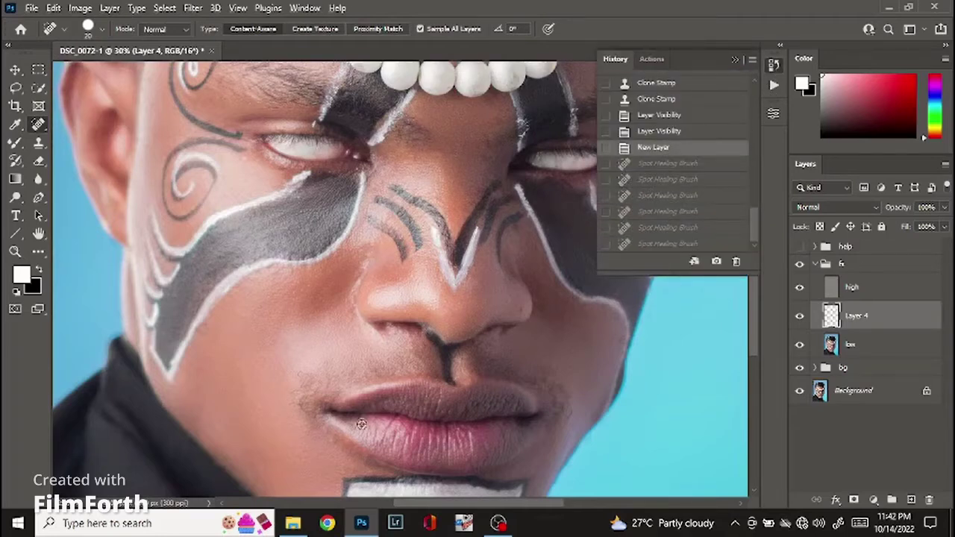
scroll(361, 424, "up", 5)
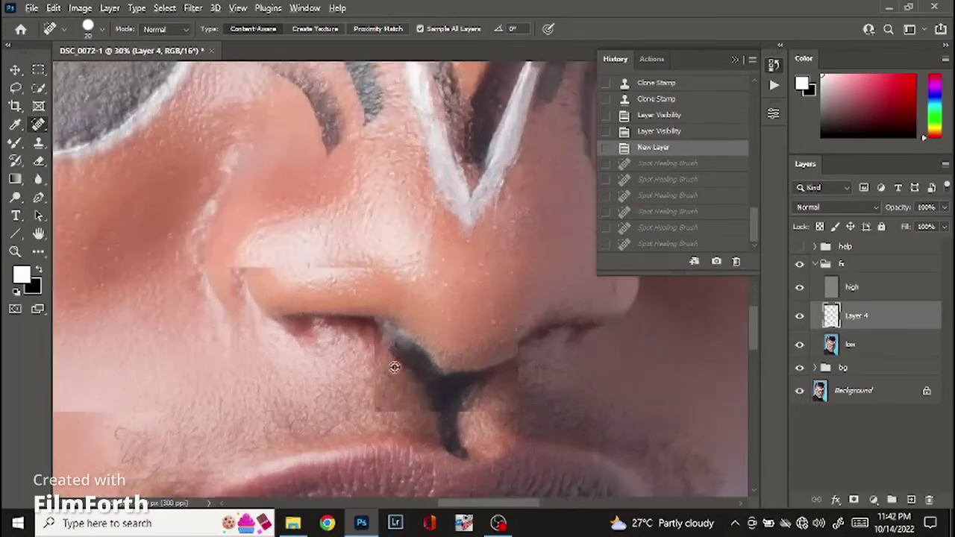
scroll(394, 367, "up", 5)
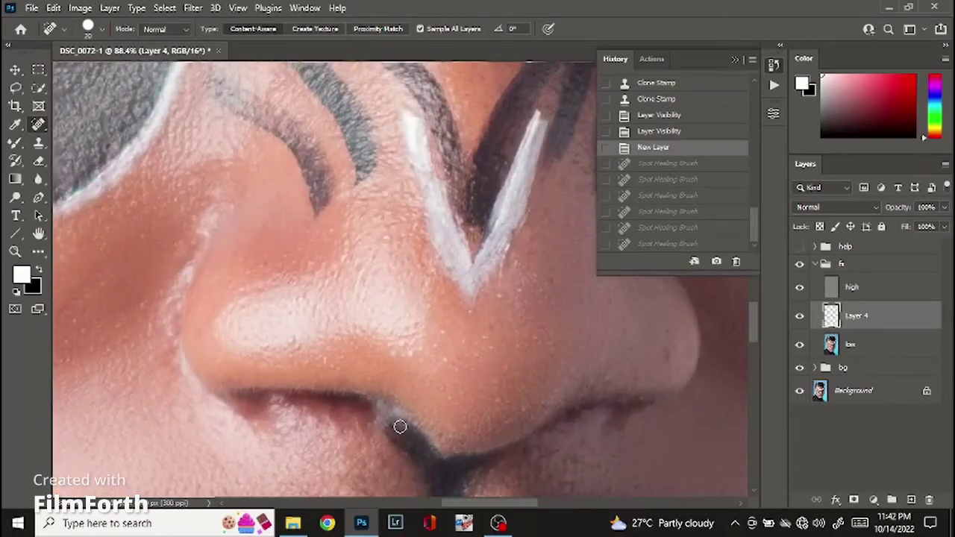
left_click_drag(400, 427, 371, 408)
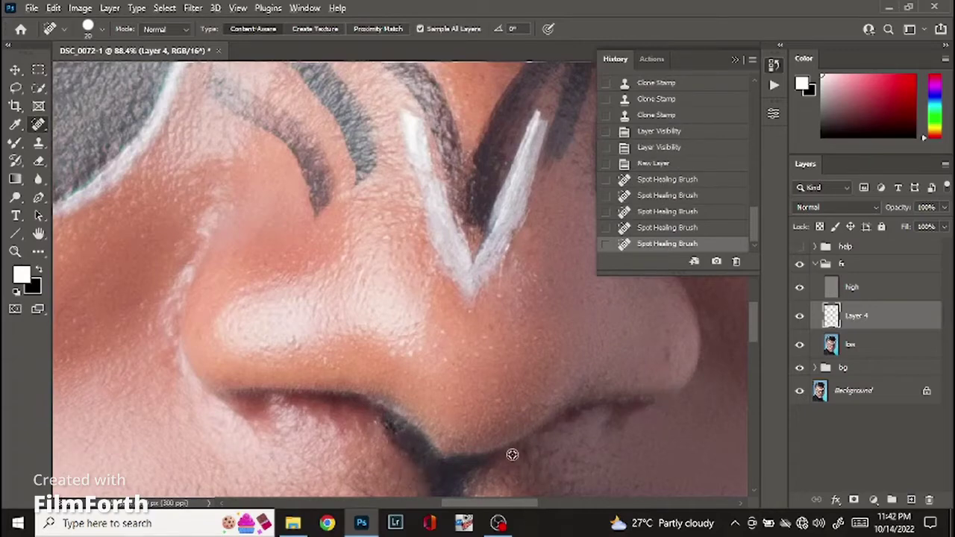
scroll(512, 454, "down", 6)
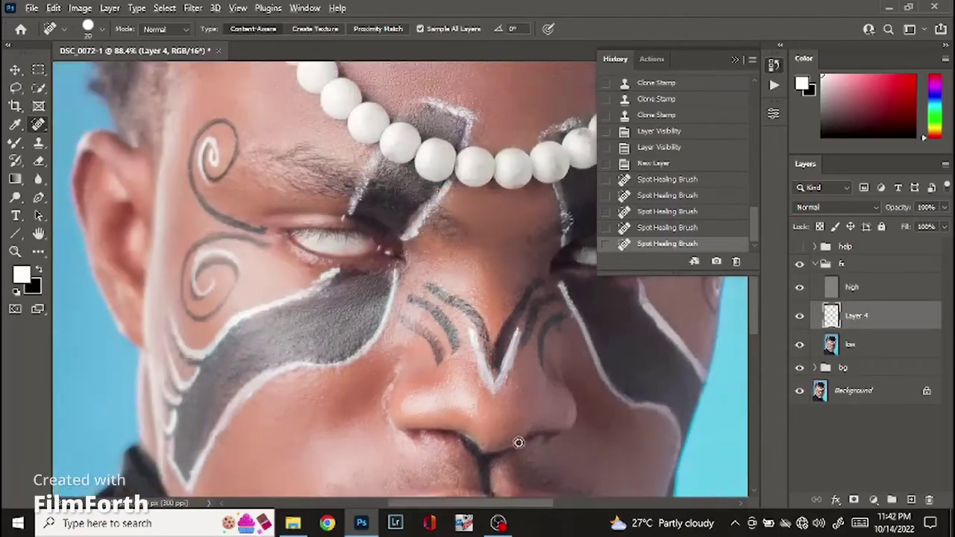
scroll(517, 442, "down", 5)
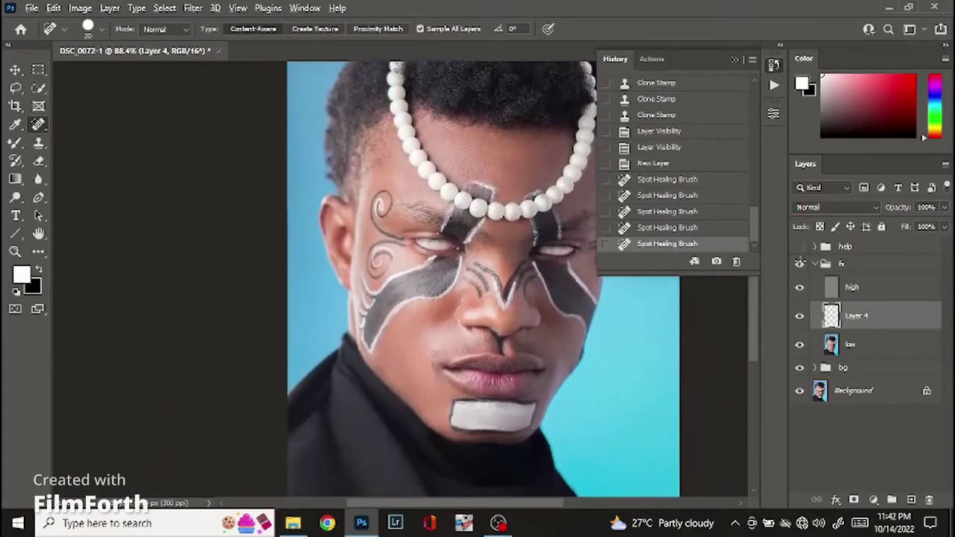
- Toggle the fx group and Layer 4 to compare the healing, then switch to the Move tool
left_click(800, 265)
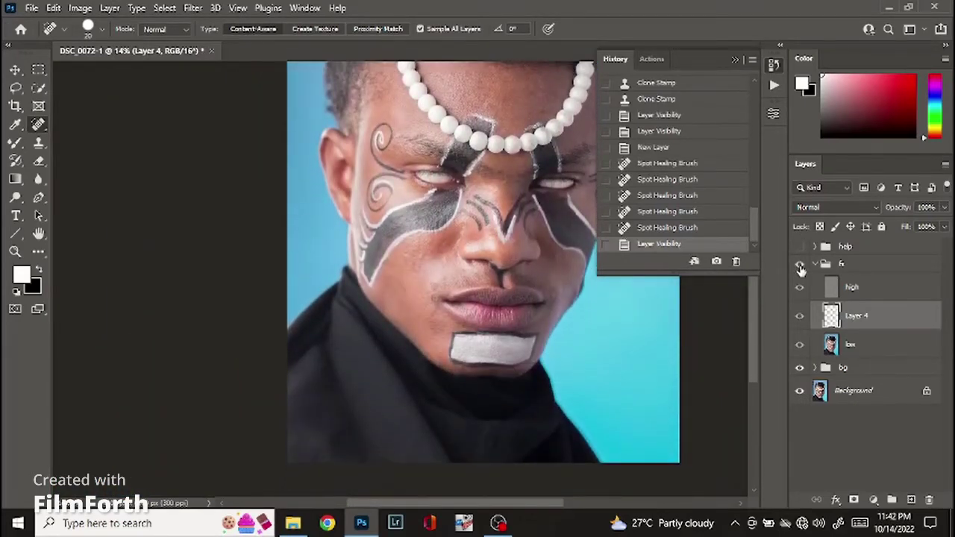
left_click(800, 266)
left_click(799, 316)
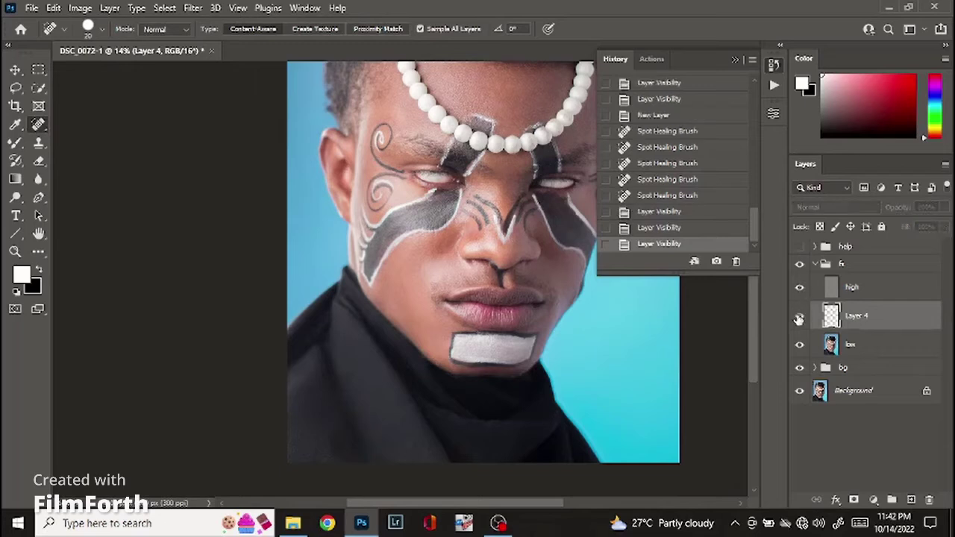
left_click(798, 316)
left_click(774, 65)
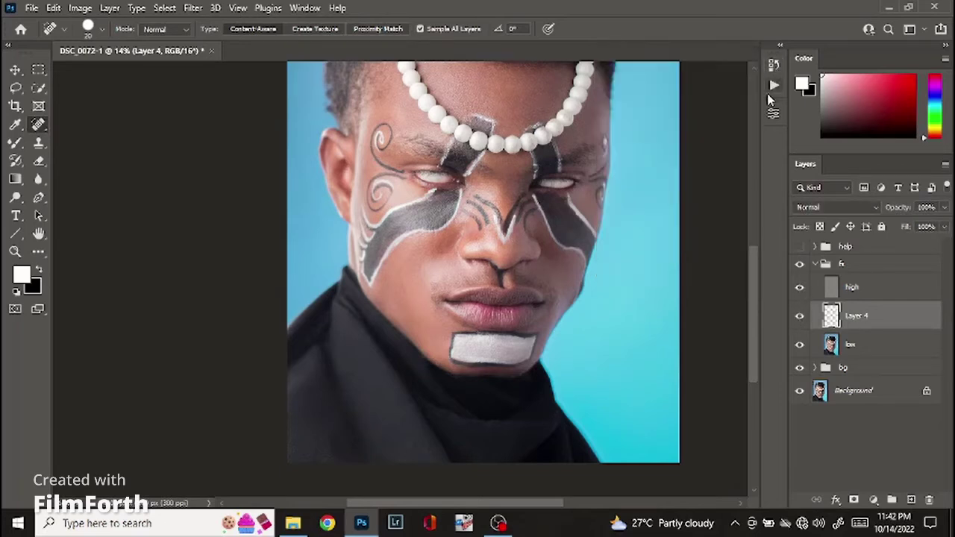
left_click(15, 69)
scroll(707, 214, "down", 3)
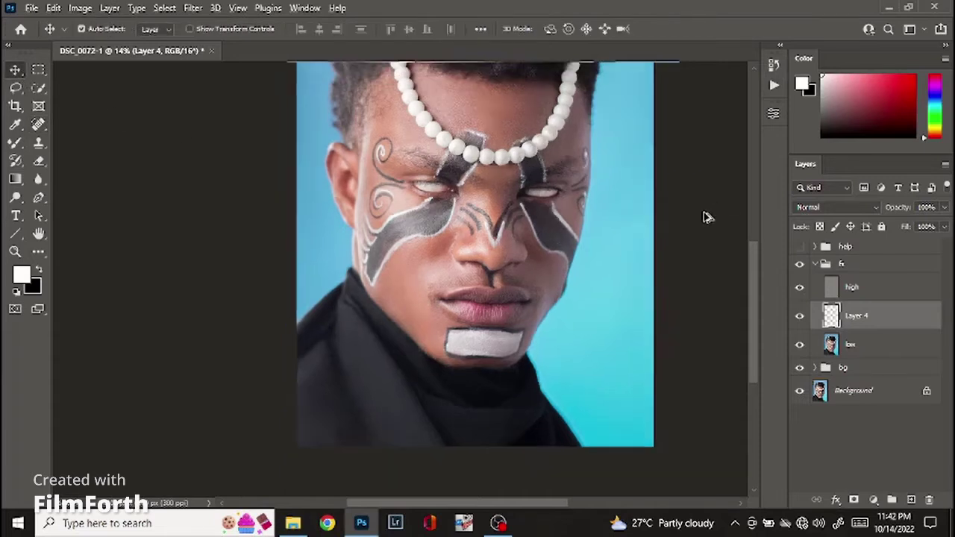
scroll(520, 313, "up", 1)
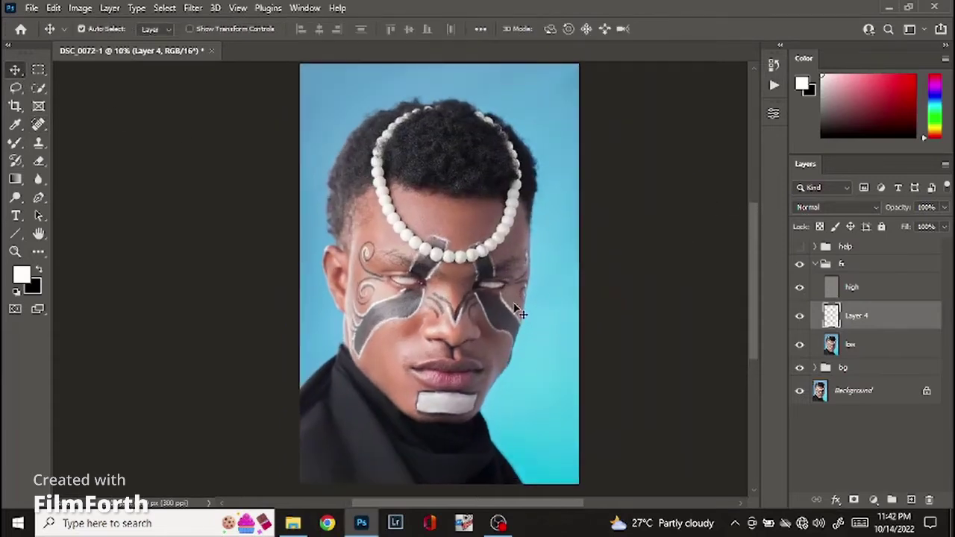
left_click_drag(495, 188, 508, 219)
- Collapse and hide the fx group
left_click(815, 264)
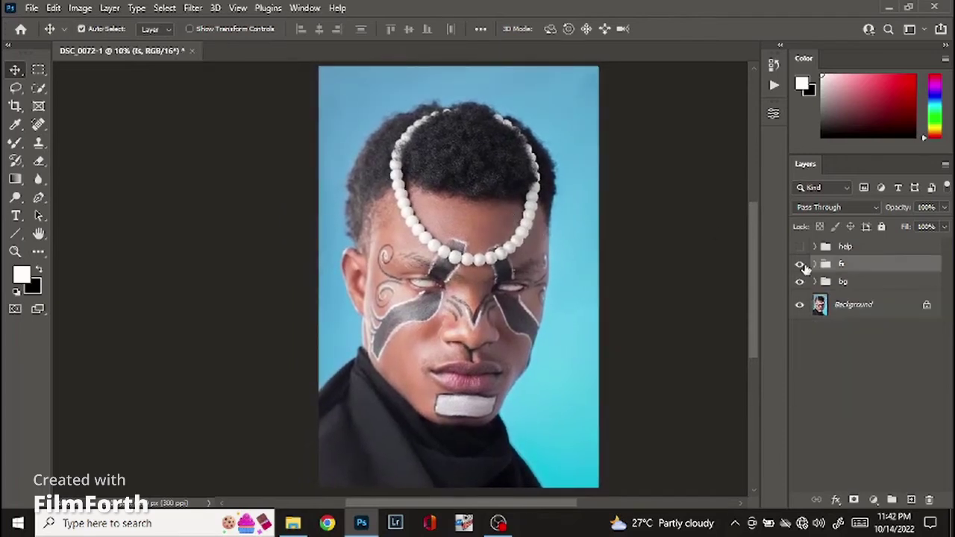
left_click(800, 264)
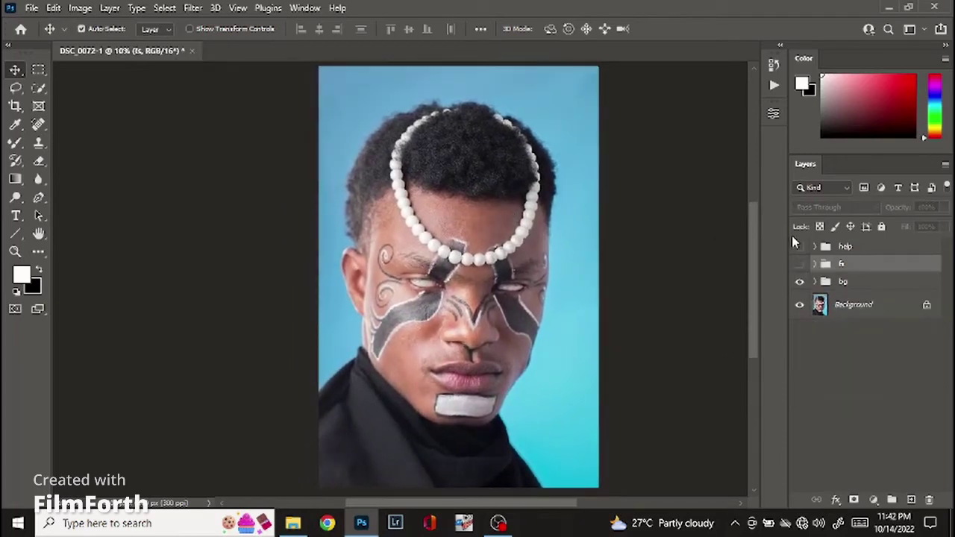
left_click(800, 265)
left_click(798, 265)
- Create a new layer in Soft Light mode filled with 50% neutral gray
left_click(80, 7)
left_click(109, 7)
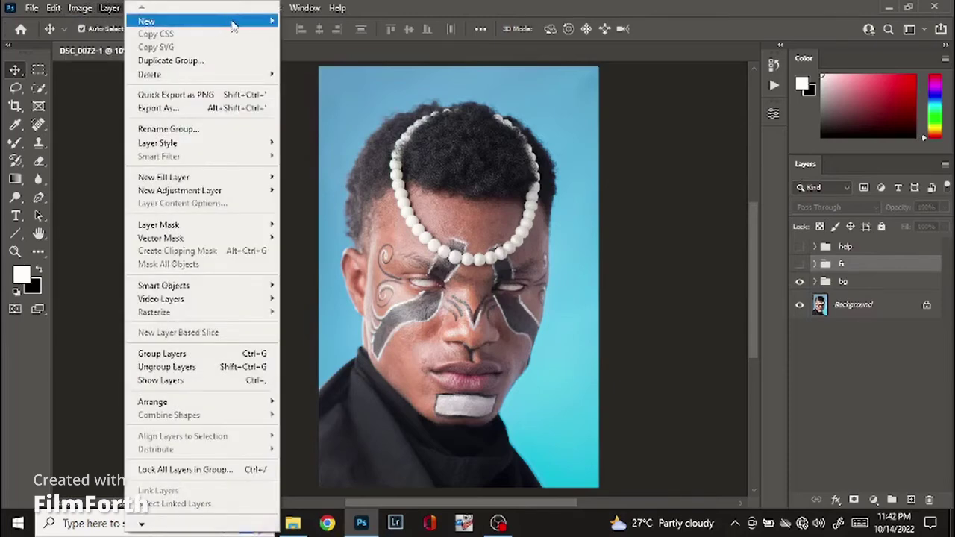
mouse_move(230, 23)
left_click(300, 22)
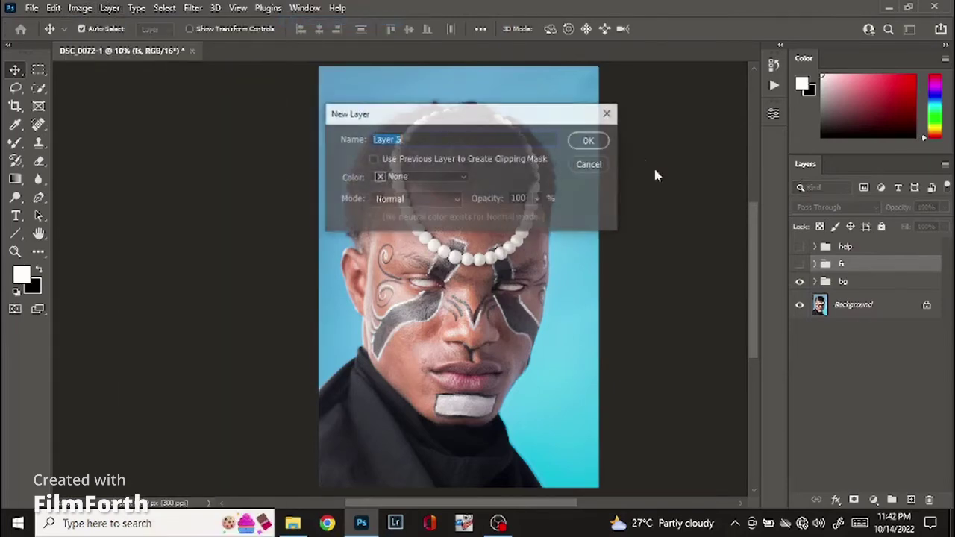
left_click(432, 200)
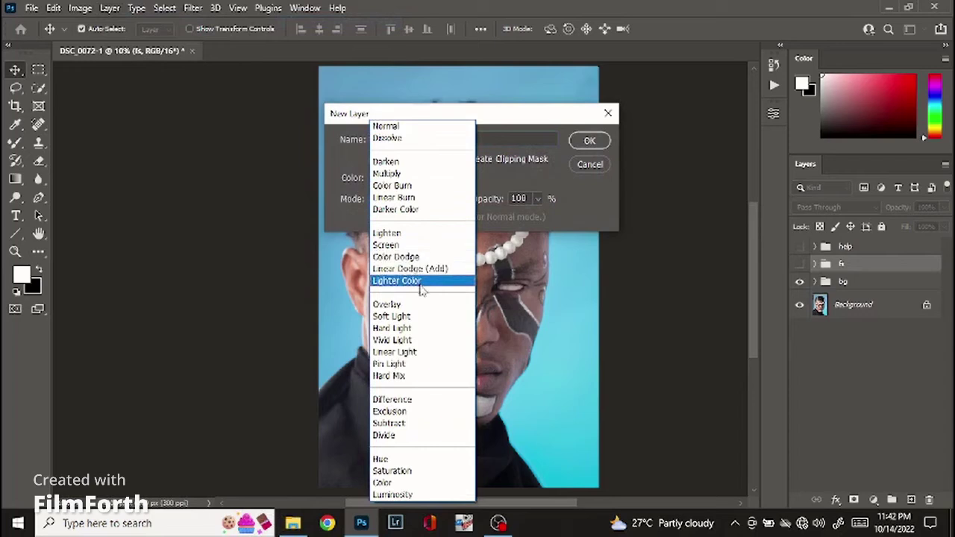
left_click(403, 317)
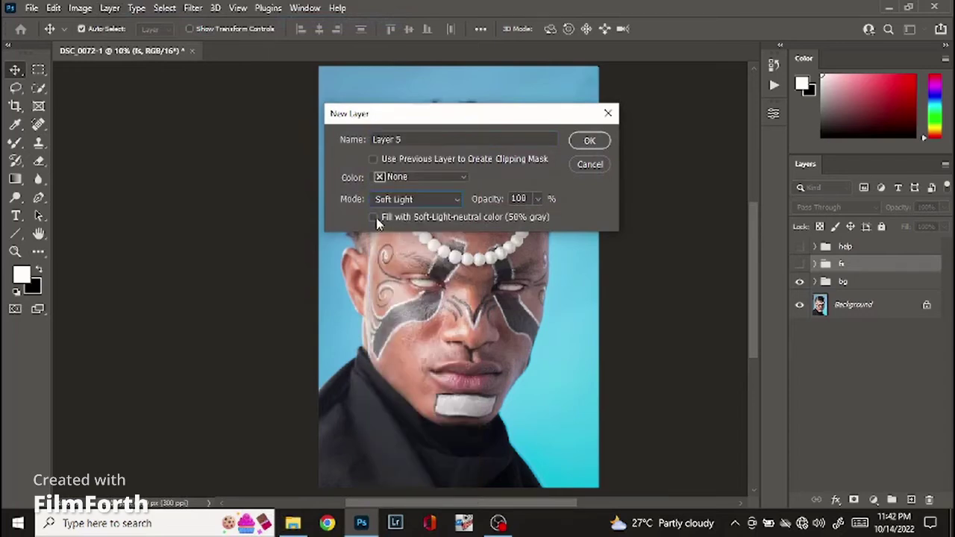
left_click(374, 218)
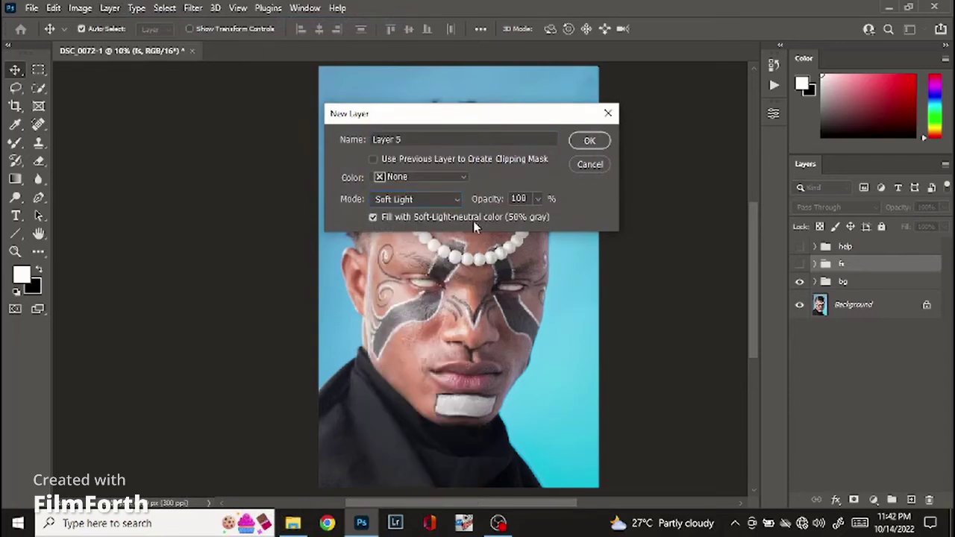
left_click(590, 141)
- Rename the new Soft Light layer 'd&b' for dodge and burn
double_click(846, 270)
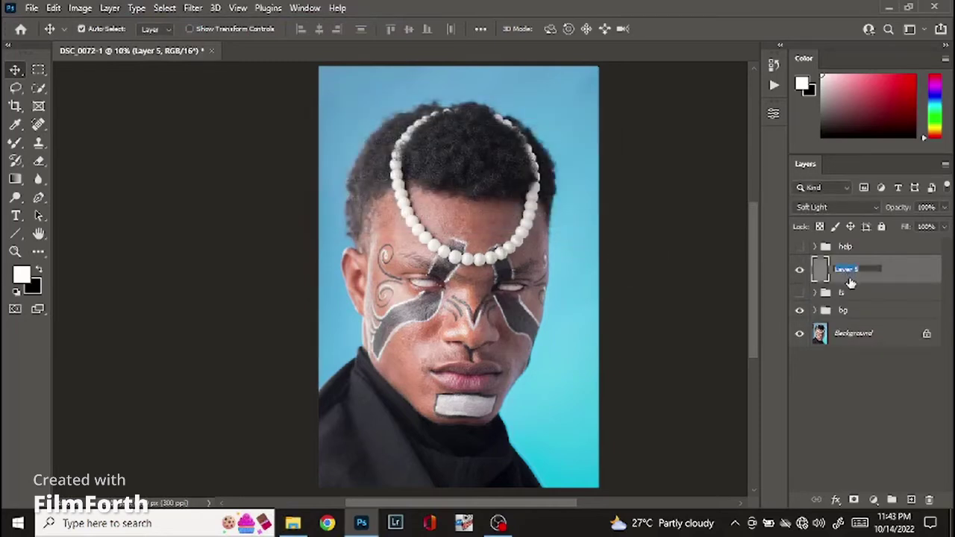
type("d&b")
key("Return")
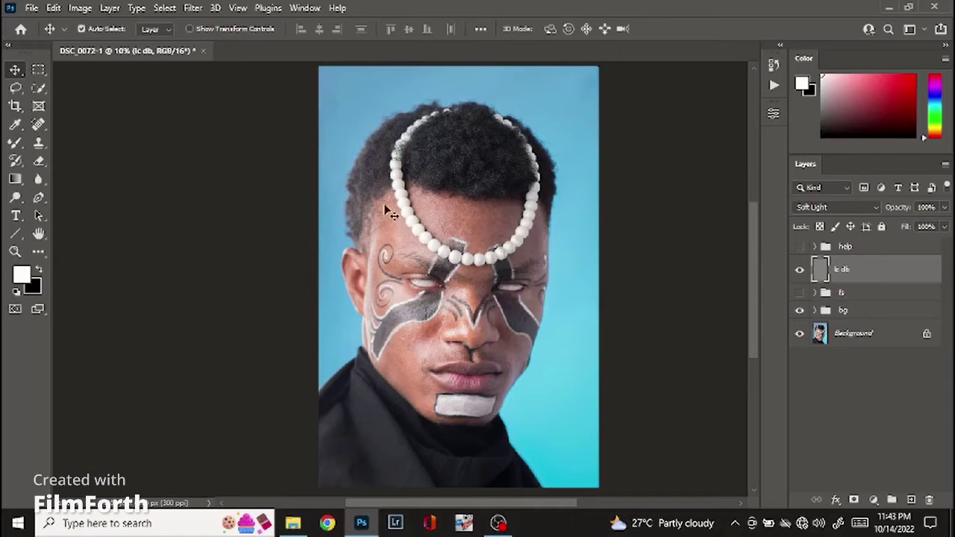
- Undo the accidental layer move by returning to the Name Change history state
left_click_drag(396, 222, 528, 242)
left_click(773, 65)
left_click(664, 228)
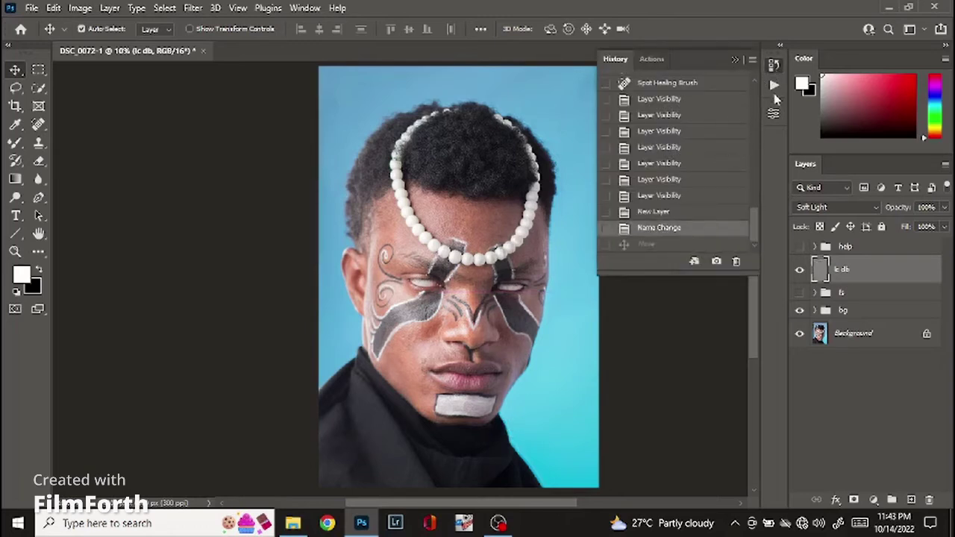
left_click(774, 65)
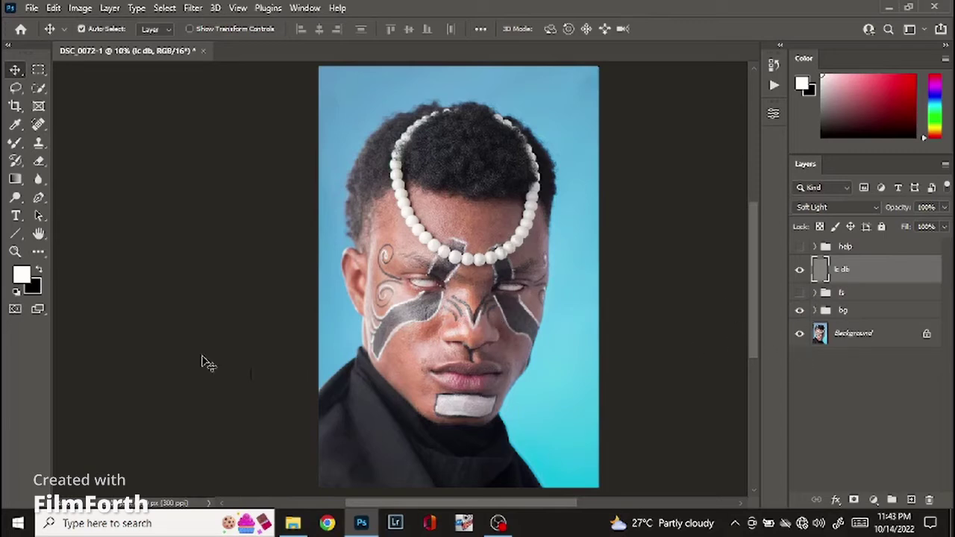
left_click(18, 144)
- Set up a white Brush at 1% flow sized for the left eye, then hide lc db to compare
left_click(71, 143)
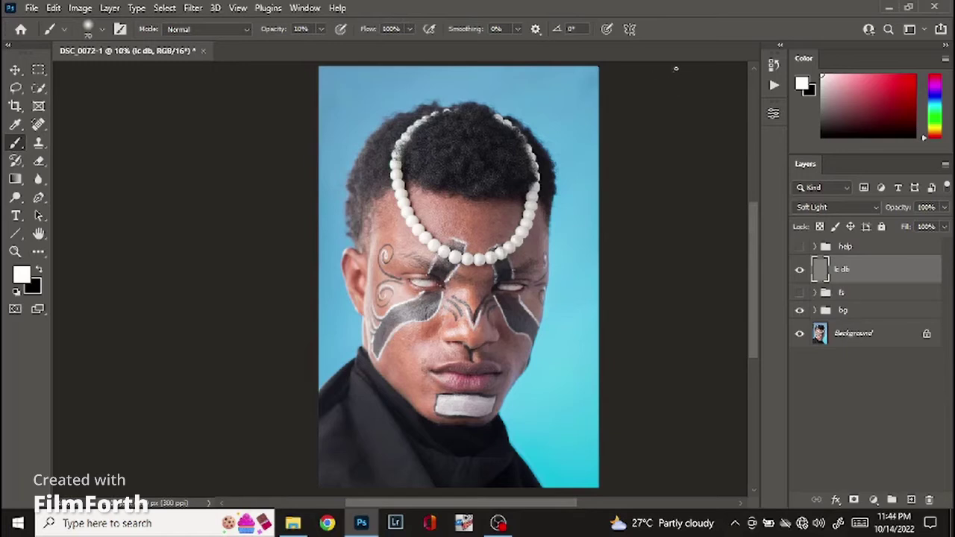
type("0")
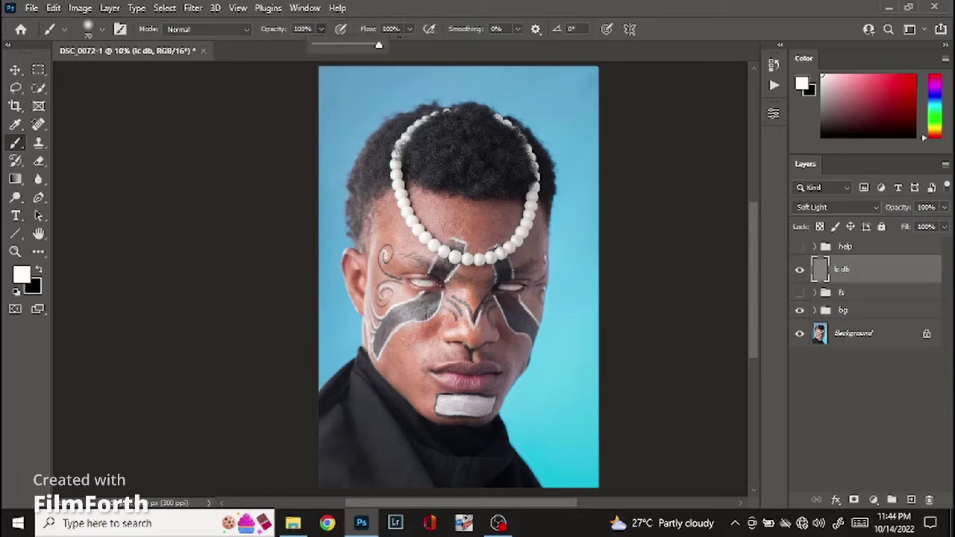
type("1")
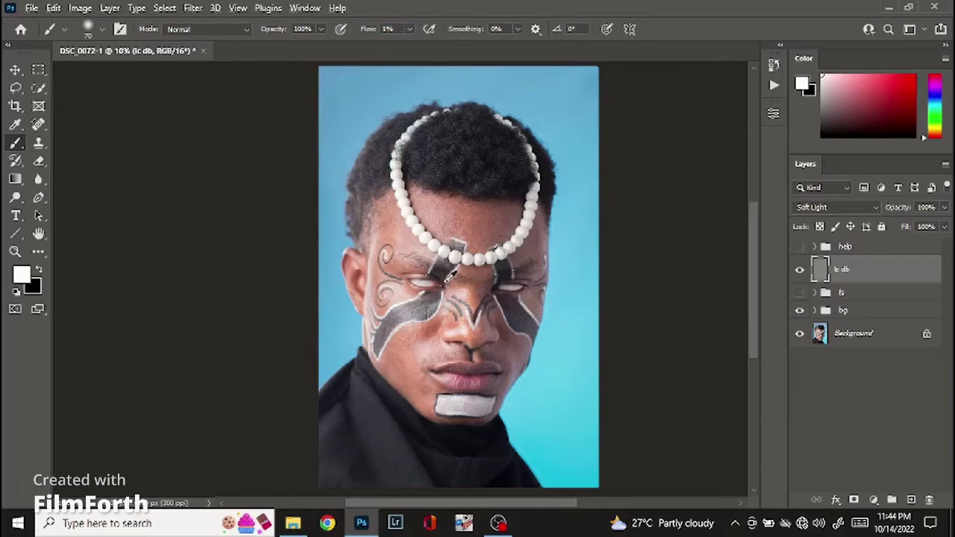
scroll(449, 274, "up", 5)
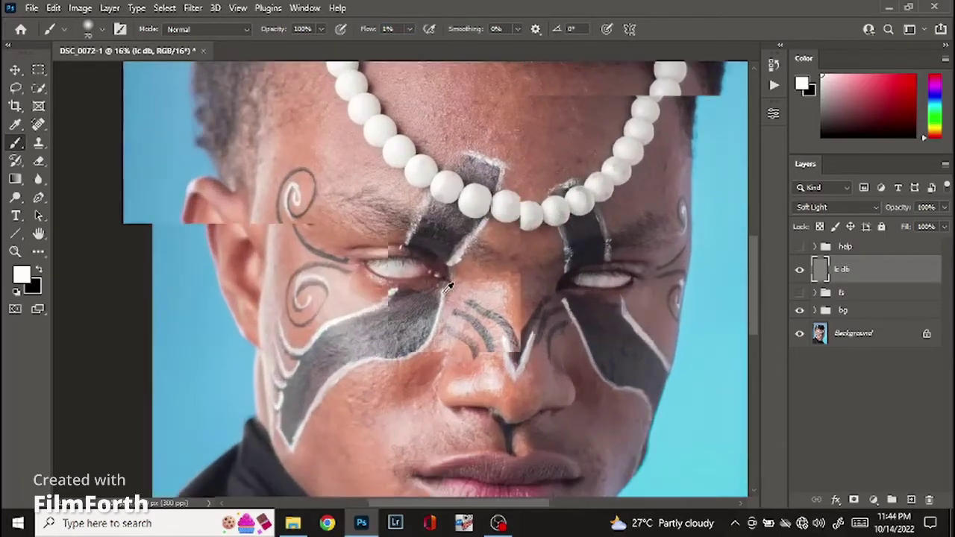
scroll(448, 285, "up", 4)
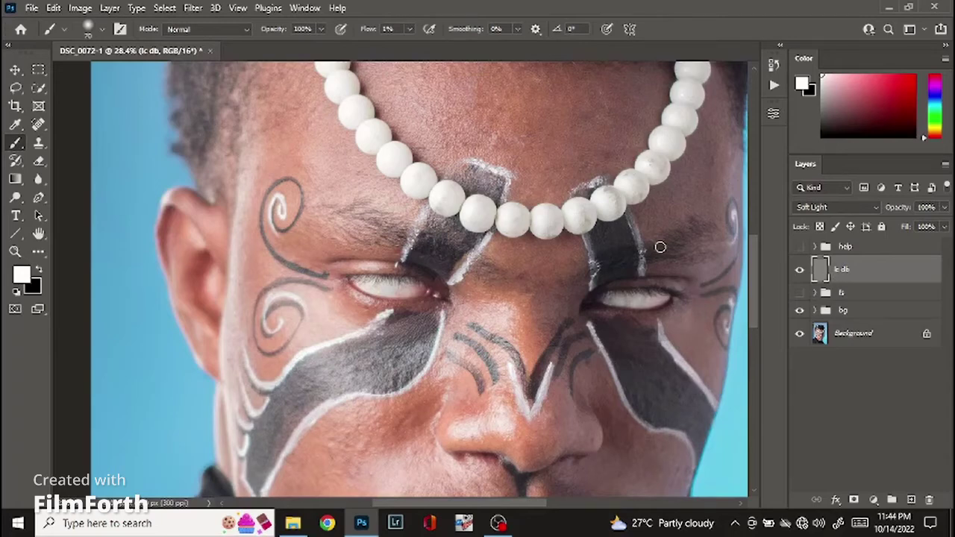
left_click(39, 273)
left_click(38, 273)
key("bracketleft")
key("bracketleft")
left_click(799, 269)
- Discard the earlier strokes back to the Name Change state and raise brush flow to 16%
left_click(799, 269)
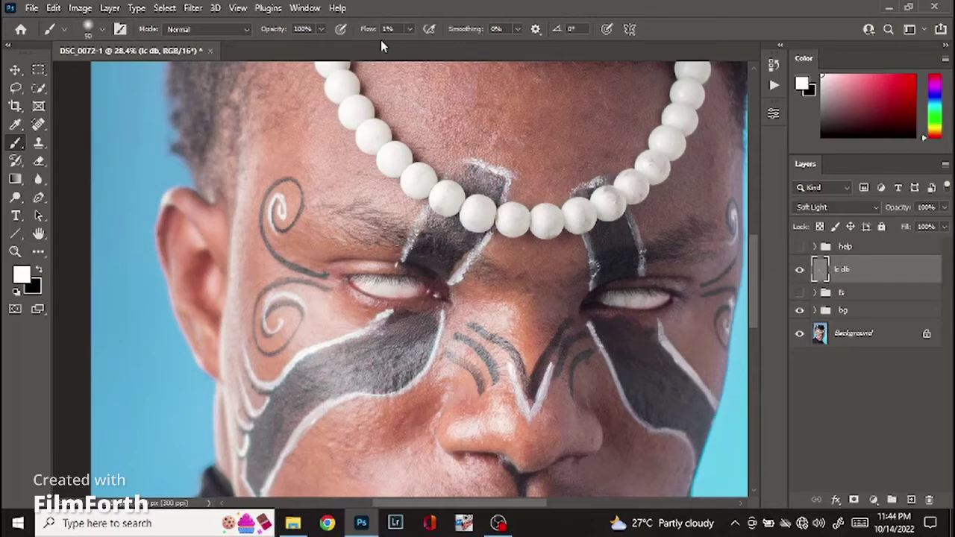
left_click(774, 65)
left_click(681, 169)
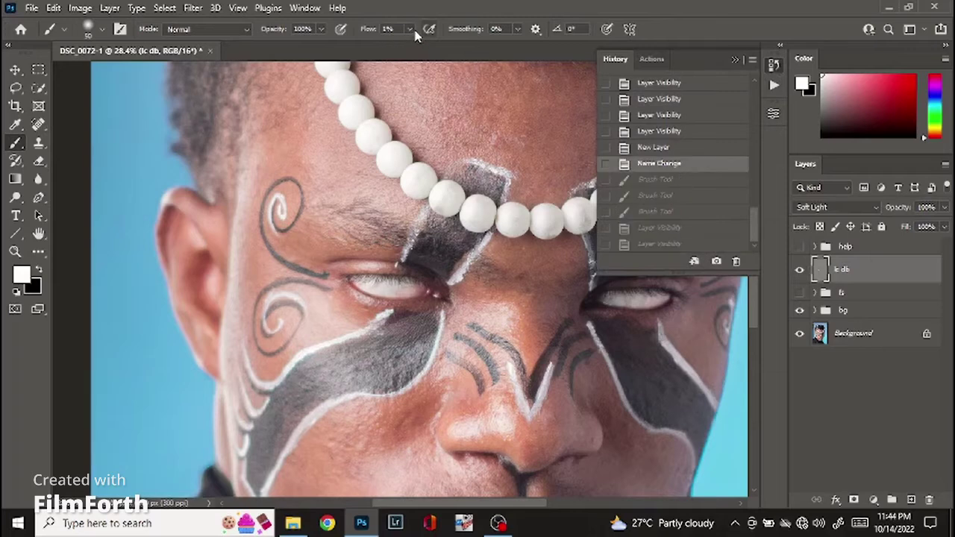
left_click_drag(409, 29, 419, 45)
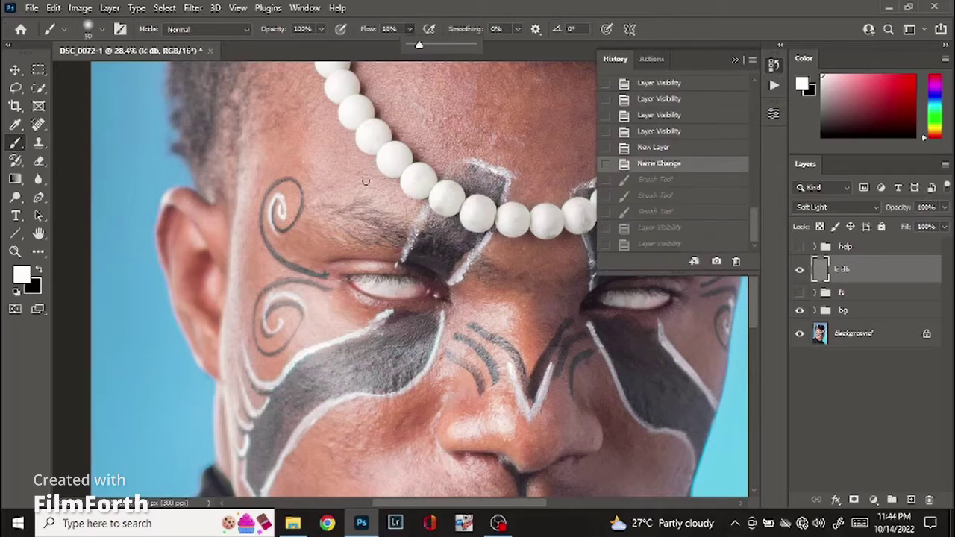
left_click(383, 283)
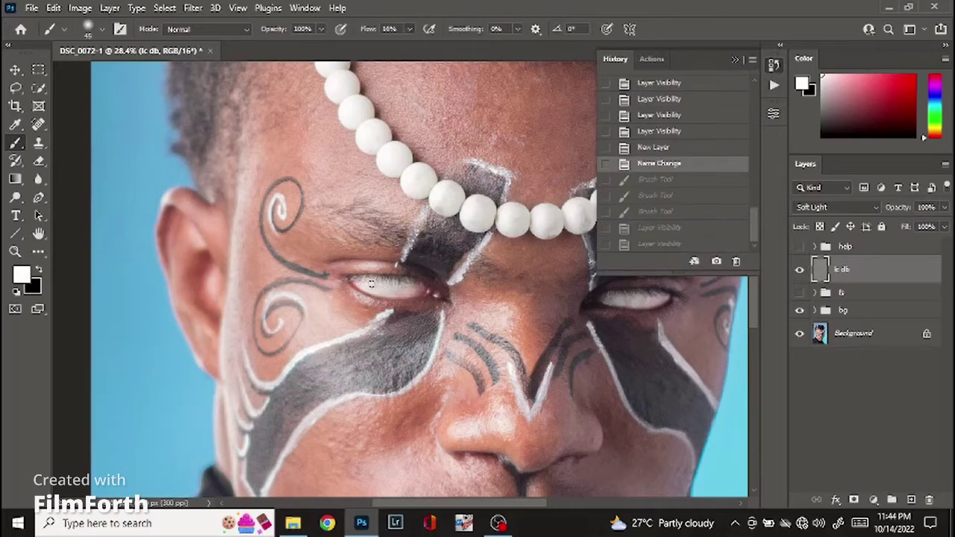
- Paint white over the left eye white, toggling lc db to compare
left_click_drag(390, 291, 422, 288)
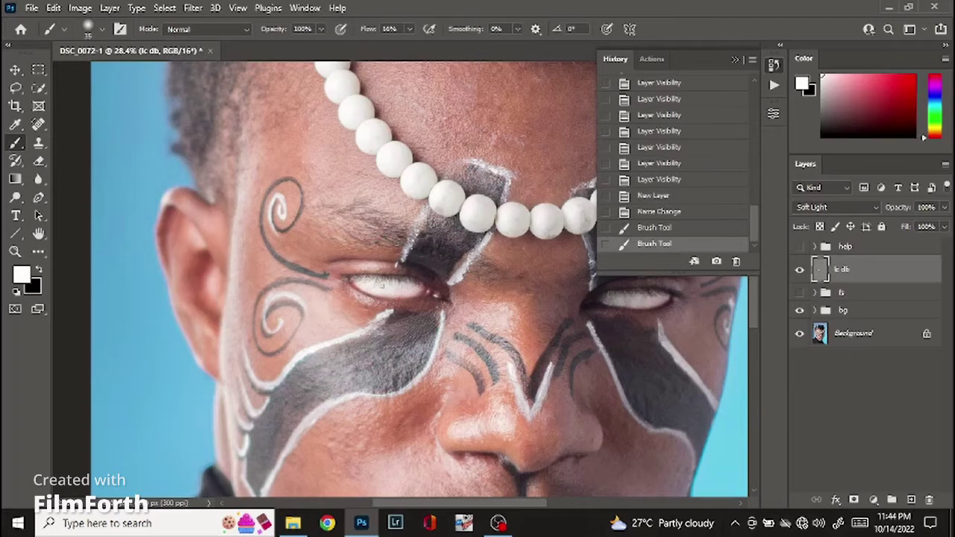
left_click(358, 280)
left_click(799, 270)
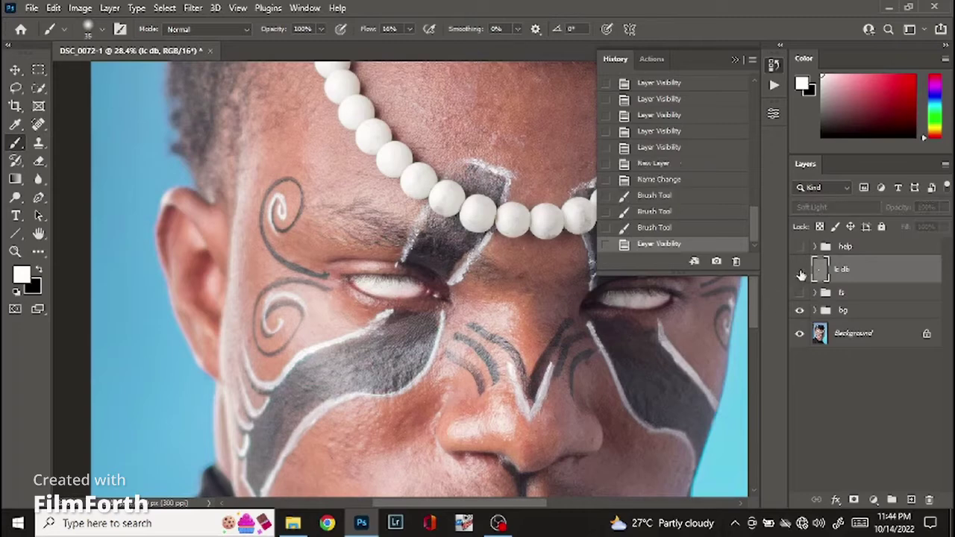
left_click(799, 270)
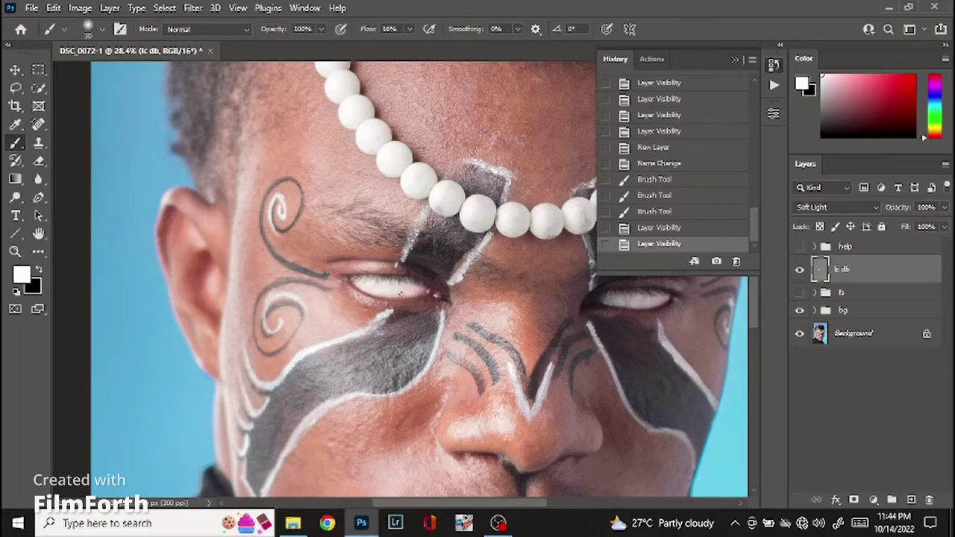
left_click(401, 293)
left_click(366, 280)
left_click(365, 285)
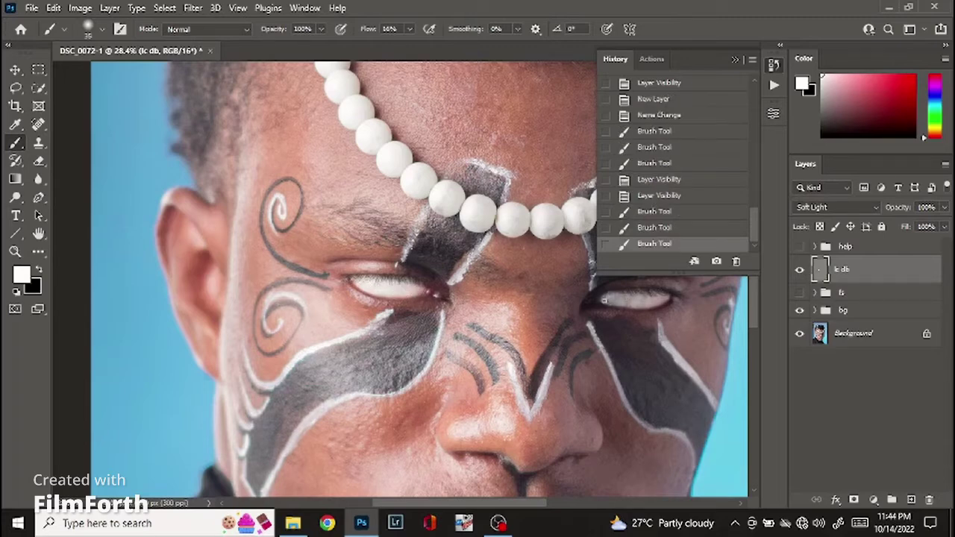
- Brighten the right eye white including its inner corner, then touch up the left eye
mouse_move(611, 299)
left_mouse_down()
mouse_move(649, 297)
mouse_move(633, 303)
mouse_move(665, 297)
mouse_move(636, 304)
left_mouse_up()
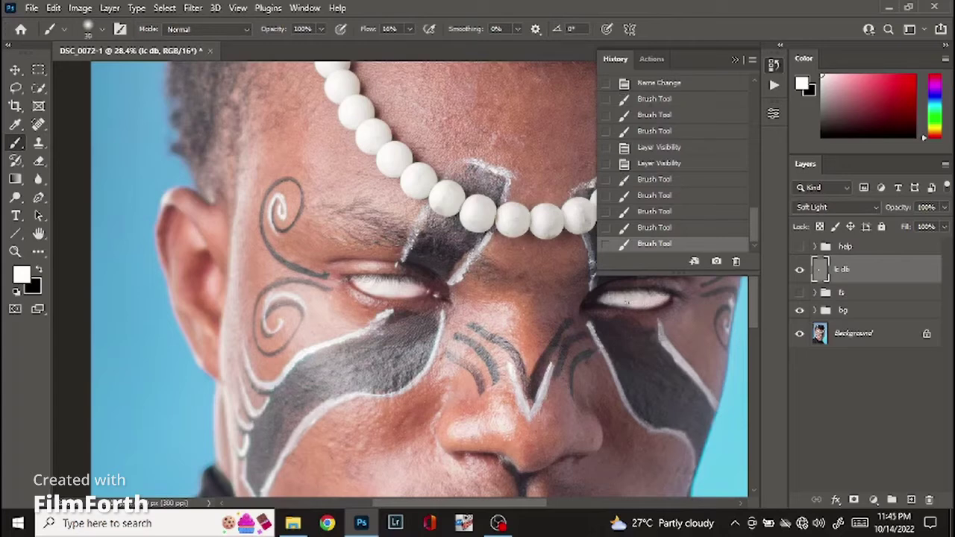
left_click_drag(629, 299, 613, 299)
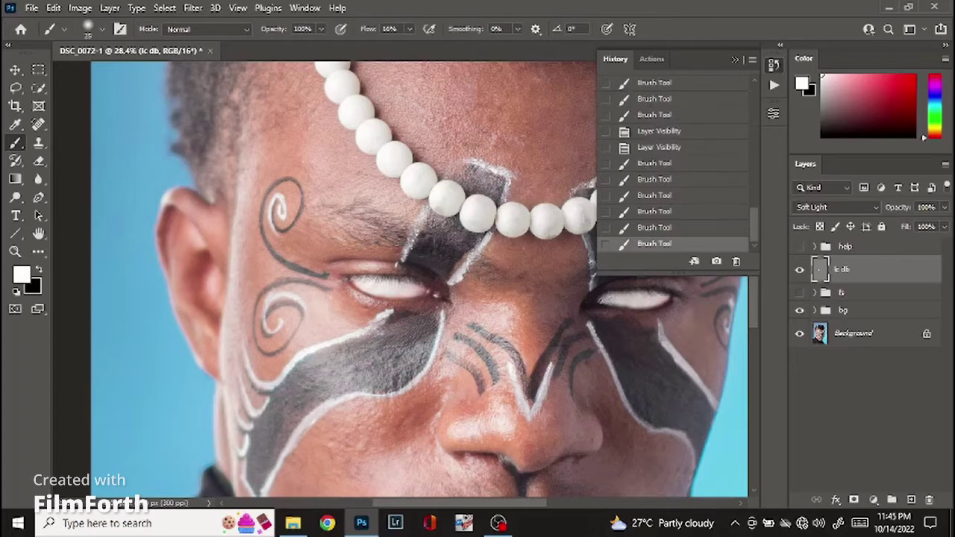
left_click(614, 298)
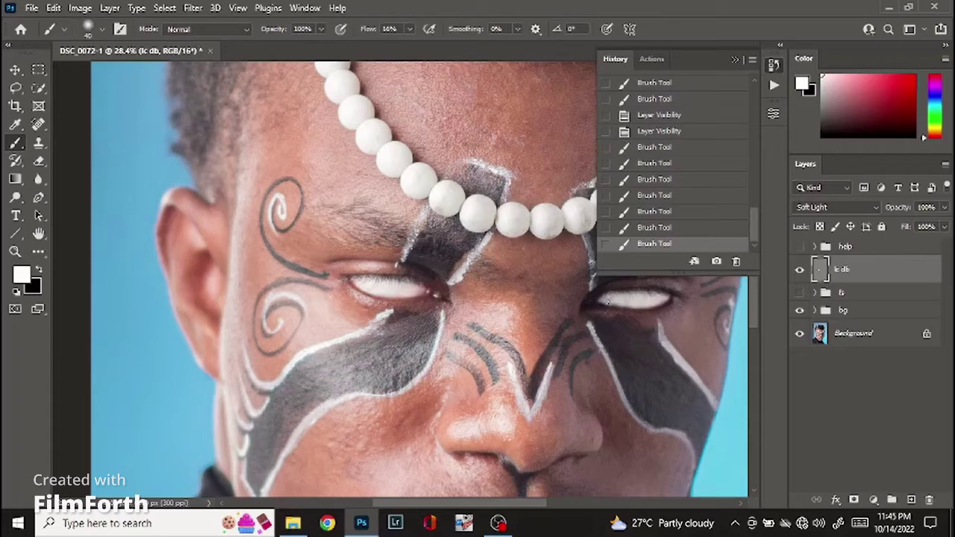
left_click(606, 301)
left_click(667, 298)
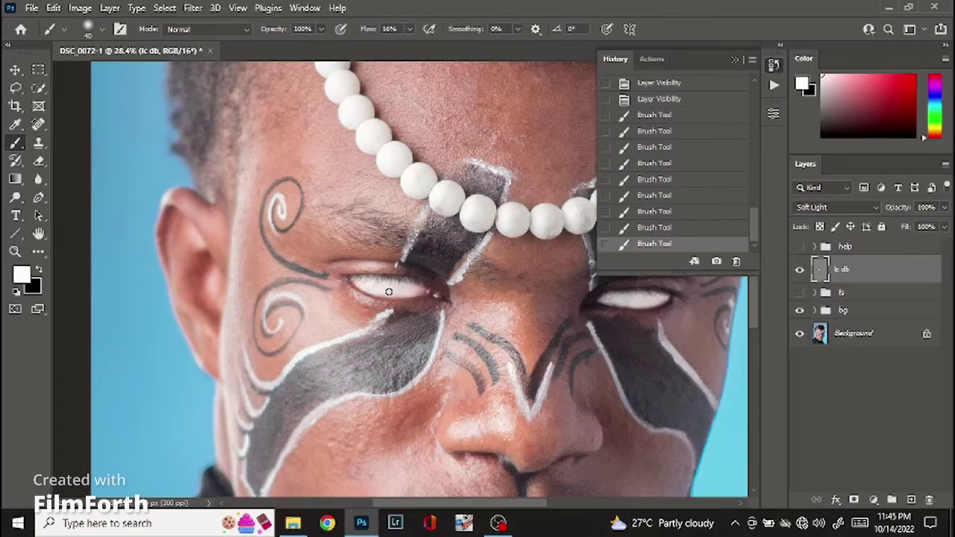
left_click(360, 285)
left_click_drag(367, 288, 382, 288)
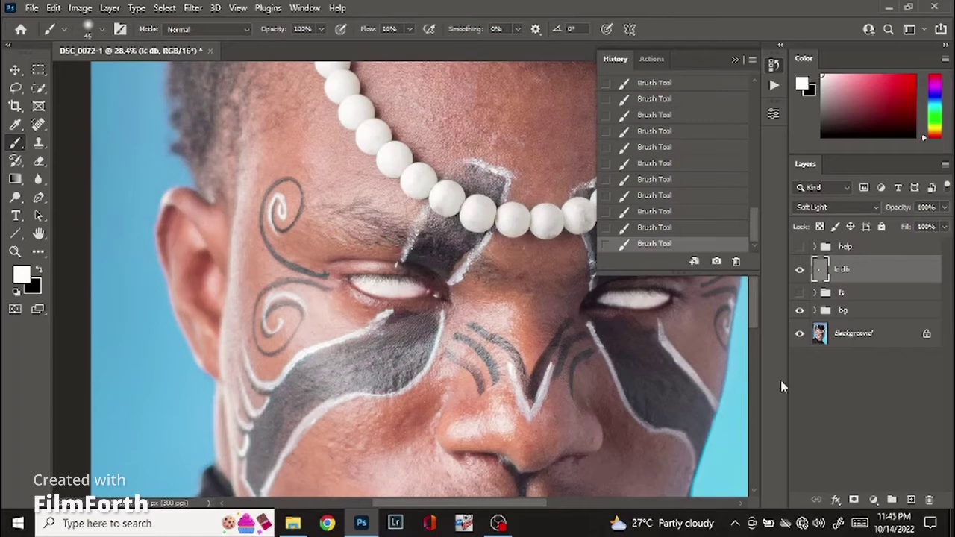
- Zoom out and toggle the 'lc db' layer on and off to compare the eye brightening
scroll(580, 268, "down", 2)
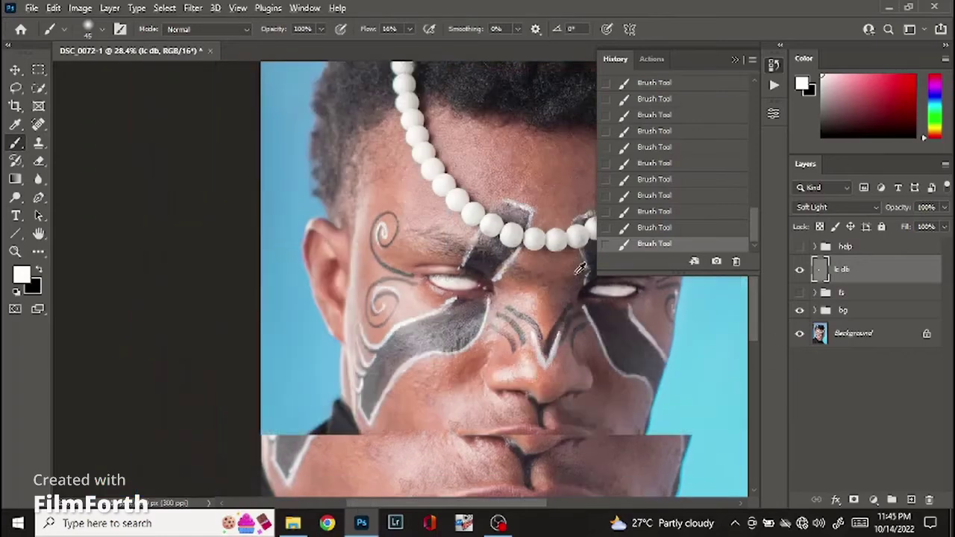
scroll(580, 269, "down", 2)
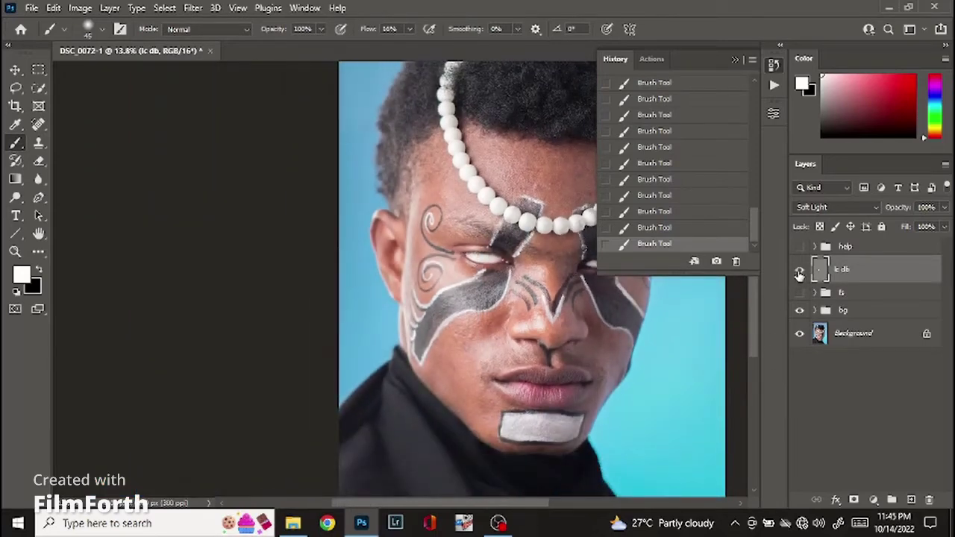
left_click(799, 273)
left_click(799, 273)
left_click(799, 274)
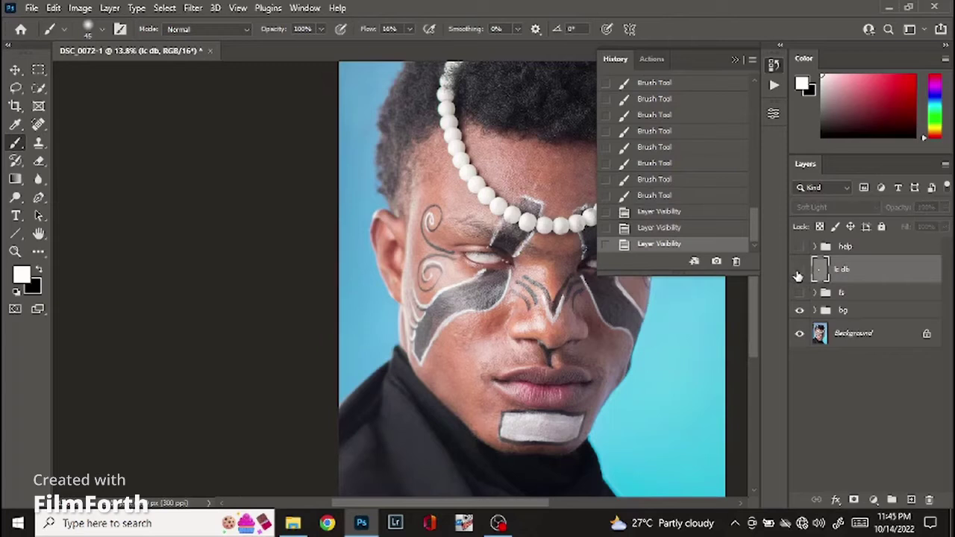
left_click(799, 274)
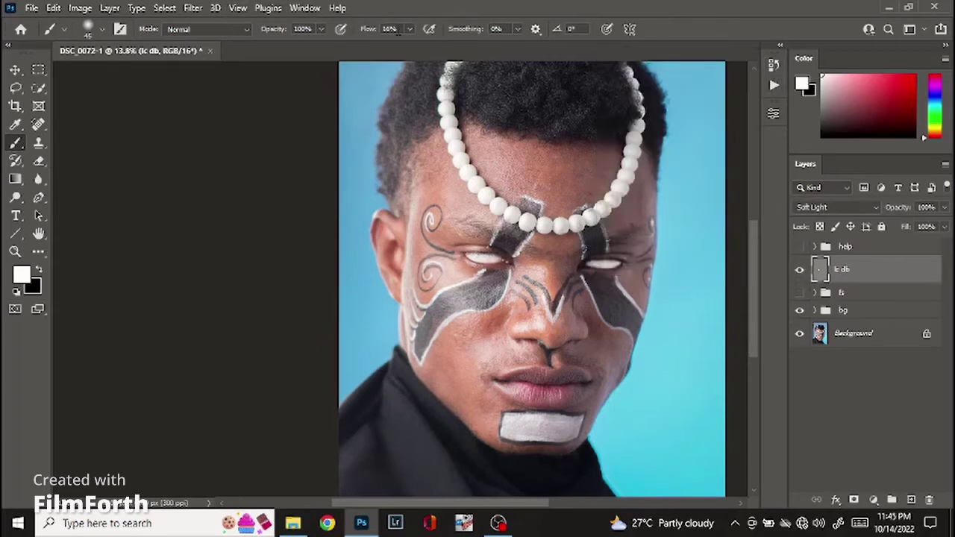
- Set the brush flow to 1% and size the brush to the eye
left_click(391, 29)
type("1")
key("Return")
scroll(501, 252, "up", 3)
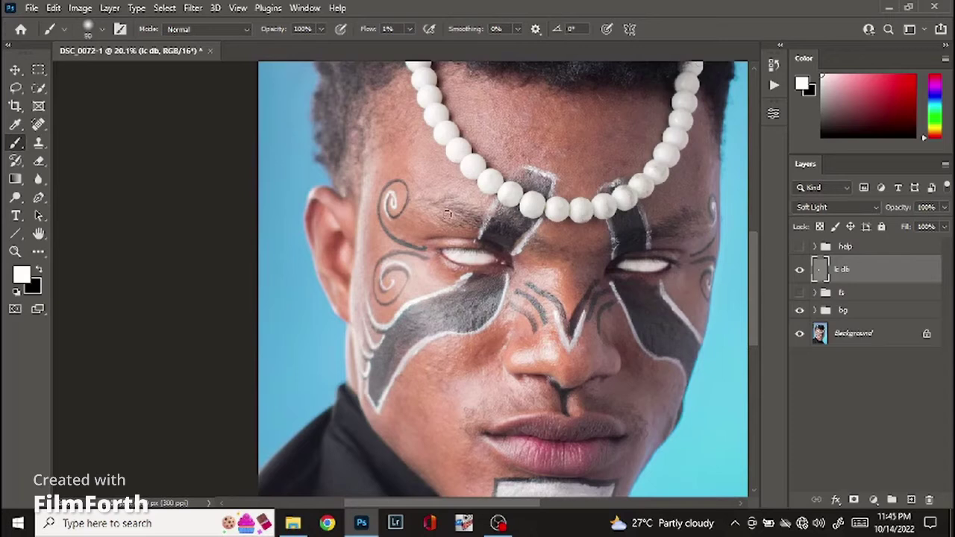
key("bracketright")
key("bracketright")
key("bracketright")
key("bracketleft")
key("bracketleft")
key("bracketleft")
key("bracketleft")
key("bracketleft")
- Undo the last two brush strokes via History, switch to black, and fit the brush over the eye
left_click(774, 64)
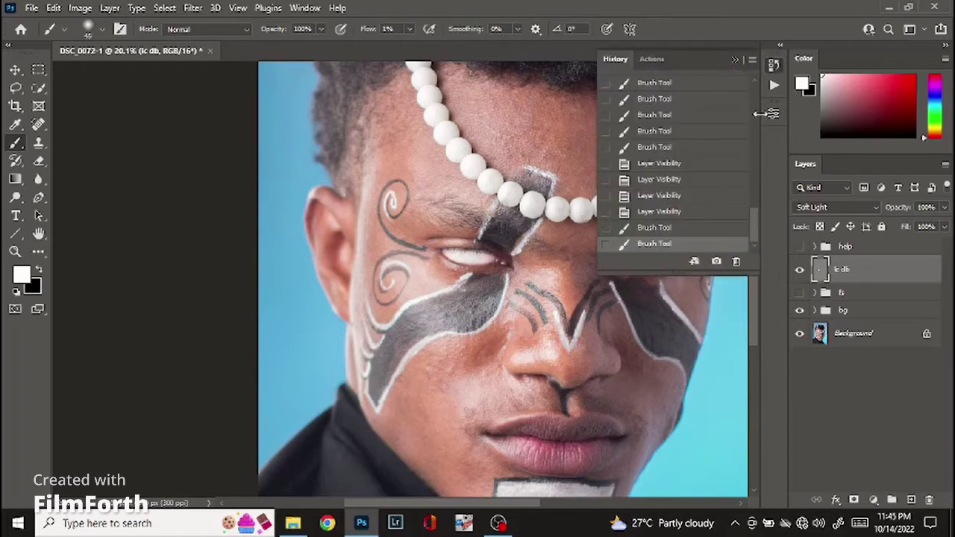
left_click(693, 212)
key("x")
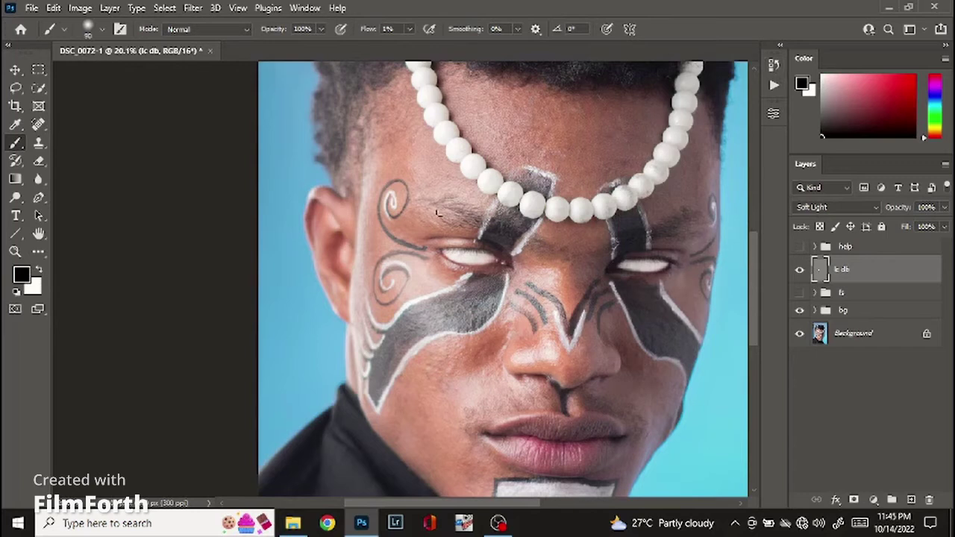
key("bracketright")
key("bracketright")
key("bracketleft")
key("bracketleft")
key("bracketleft")
key("bracketleft")
key("bracketleft")
key("bracketleft")
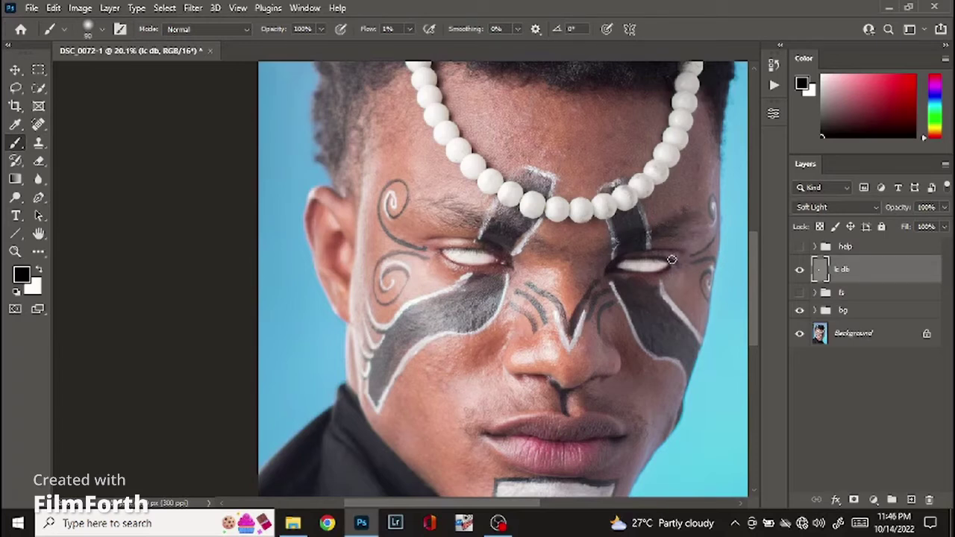
- Paint black and white dodge-and-burn strokes around the eyes and cheeks, comparing with lc db hidden
key("bracketleft")
key("bracketleft")
key("bracketleft")
key("bracketright")
key("bracketright")
key("bracketright")
key("bracketright")
key("bracketright")
key("bracketright")
key("bracketright")
key("bracketright")
left_click(39, 271)
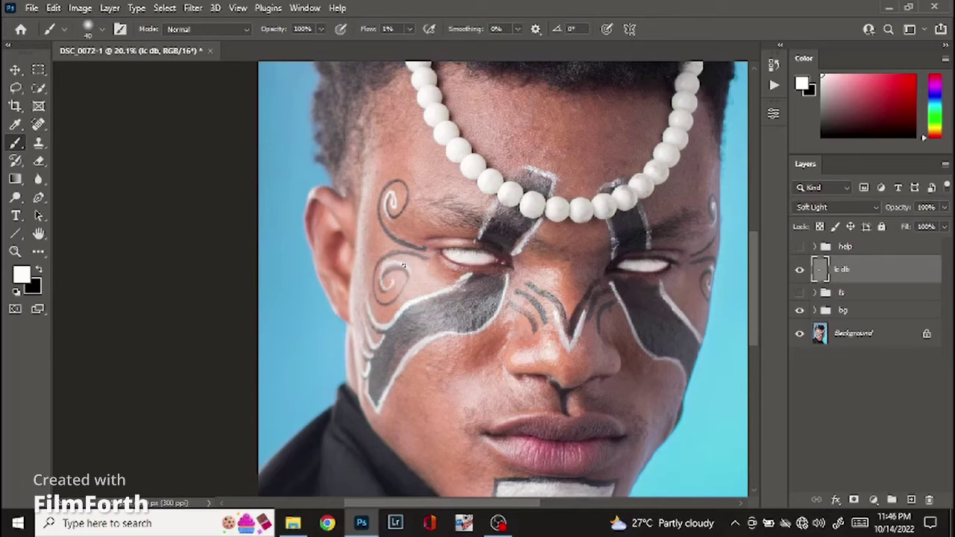
left_click(39, 270)
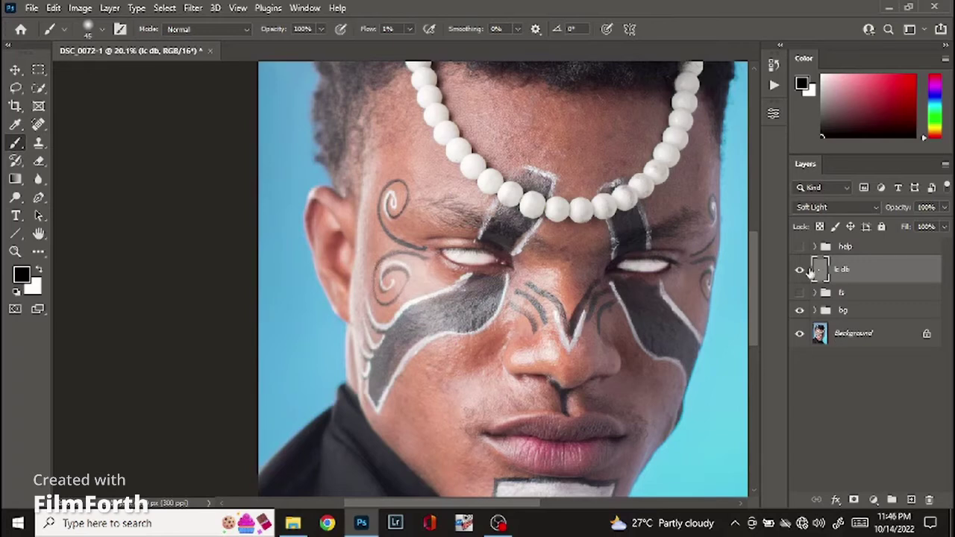
left_click(799, 270)
left_click(800, 269)
- Paint low-flow light and dark strokes over the lower face and chin
left_click_drag(580, 378, 529, 254)
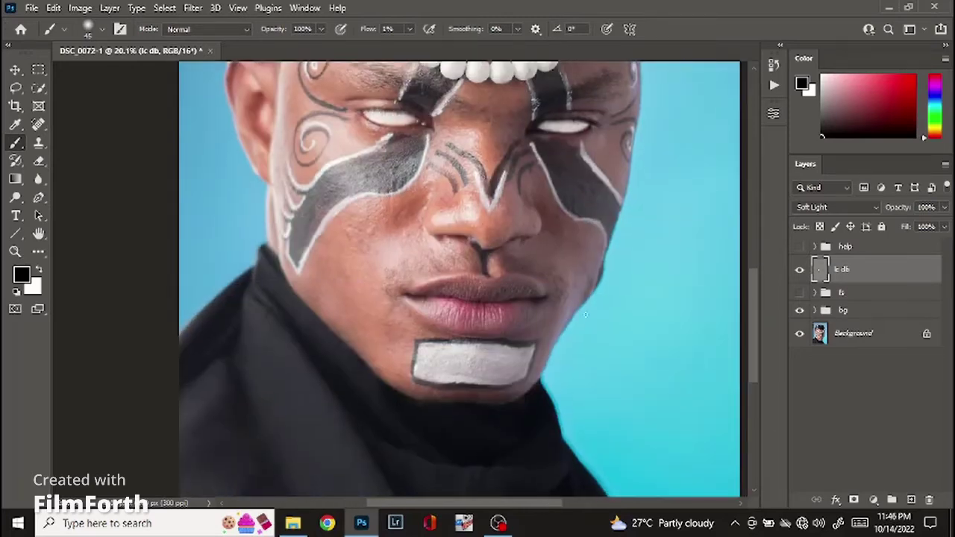
key("x")
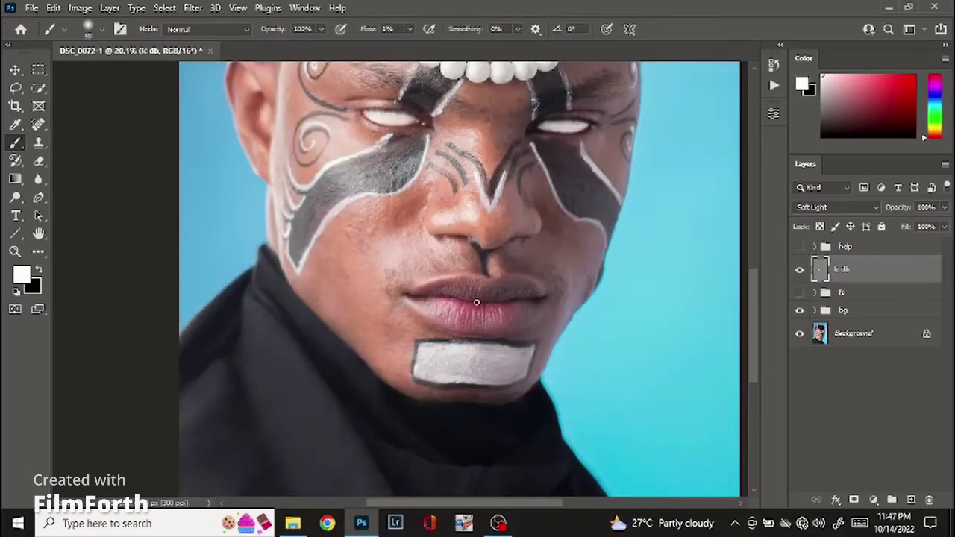
key("bracketright")
key("bracketright")
key("bracketright")
key("bracketright")
key("bracketright")
key("bracketright")
key("x")
key("bracketleft")
key("bracketleft")
key("bracketleft")
key("bracketleft")
key("bracketleft")
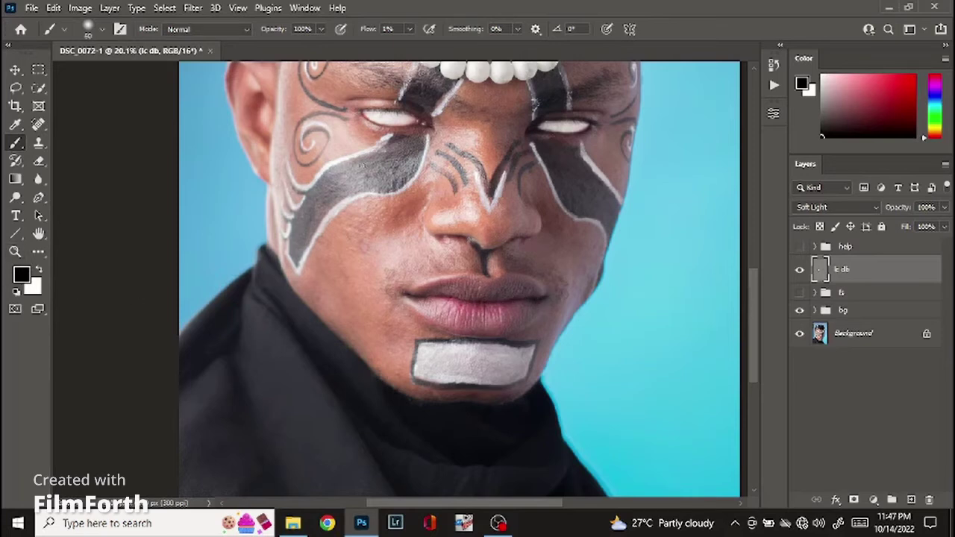
key("bracketright")
key("bracketright")
key("bracketright")
key("bracketright")
key("bracketright")
key("bracketright")
left_click(39, 269)
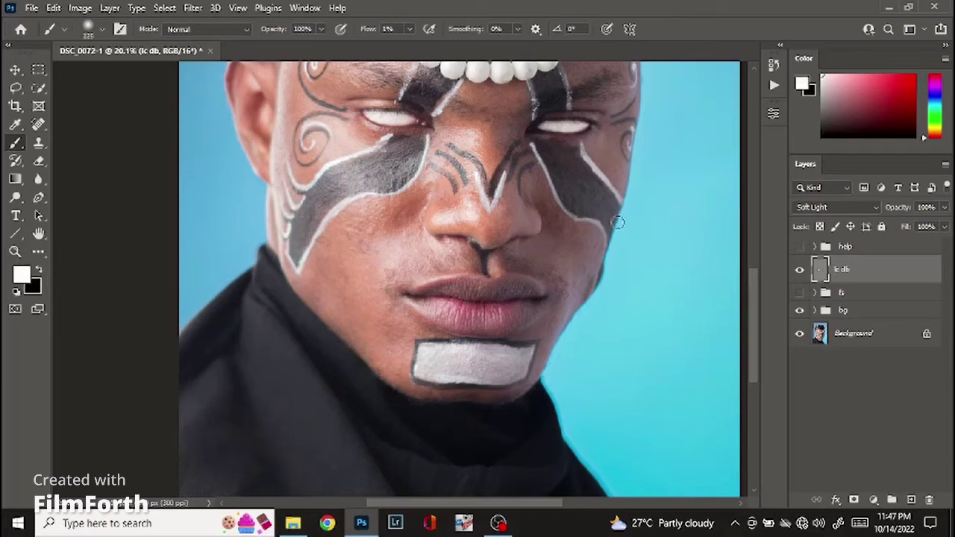
key("bracketleft")
key("bracketleft")
key("bracketleft")
key("bracketleft")
key("bracketleft")
key("bracketleft")
key("x")
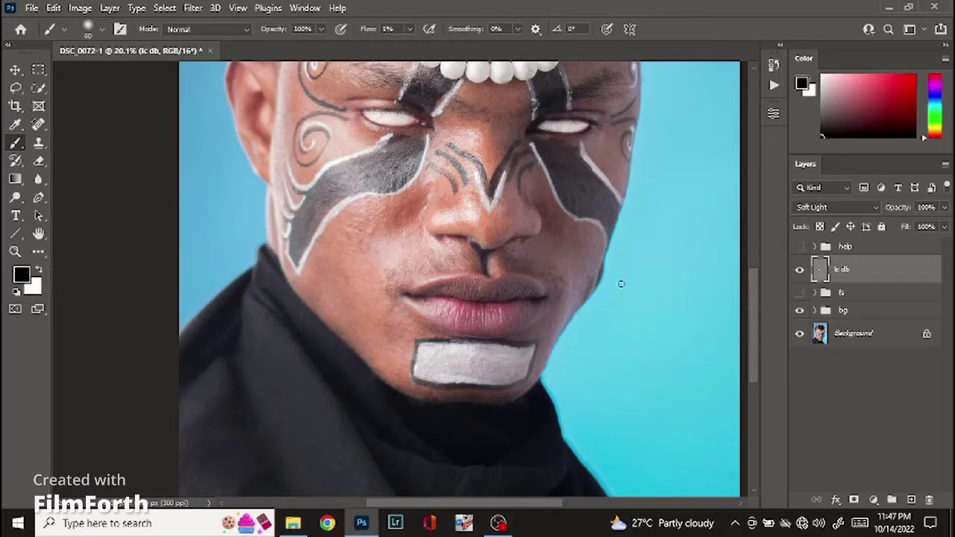
scroll(432, 312, "down", 4)
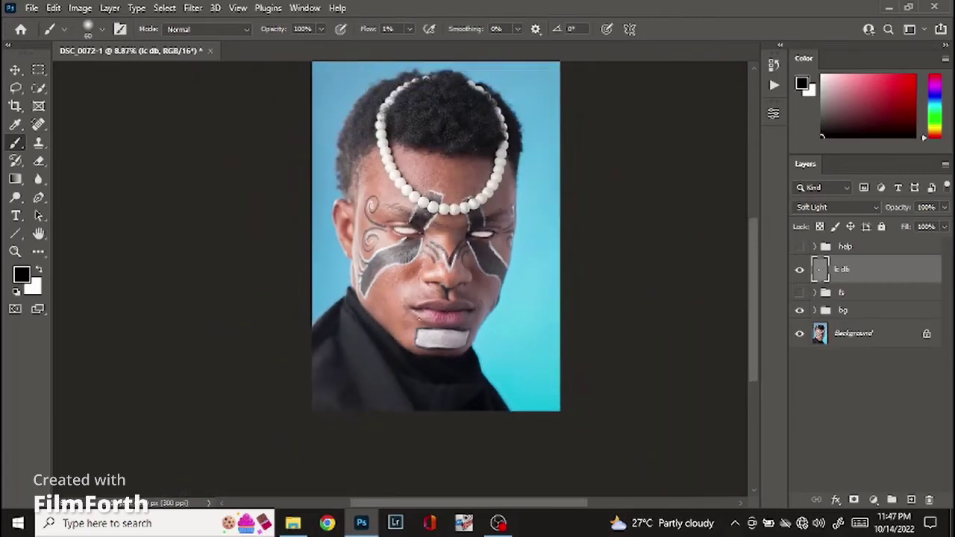
- Lighten the hair beside the pearl strand with a large white brush
left_click_drag(497, 187, 535, 229)
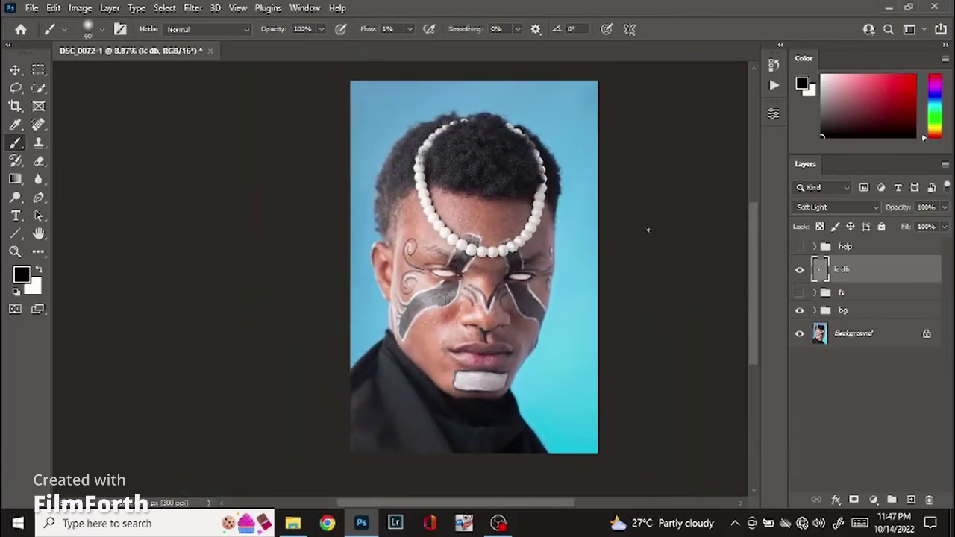
scroll(465, 94, "up", 4)
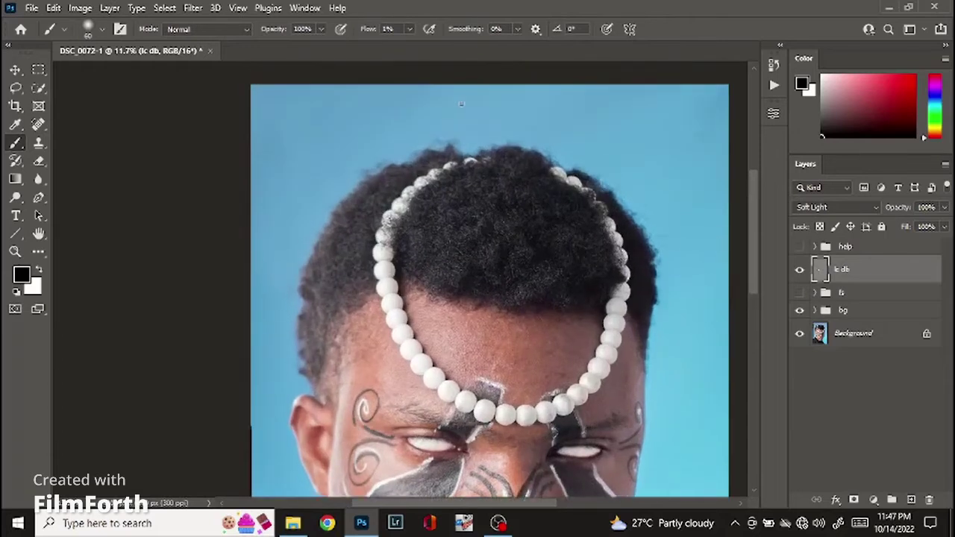
key("x")
key("bracketright")
key("bracketright")
key("bracketright")
key("bracketright")
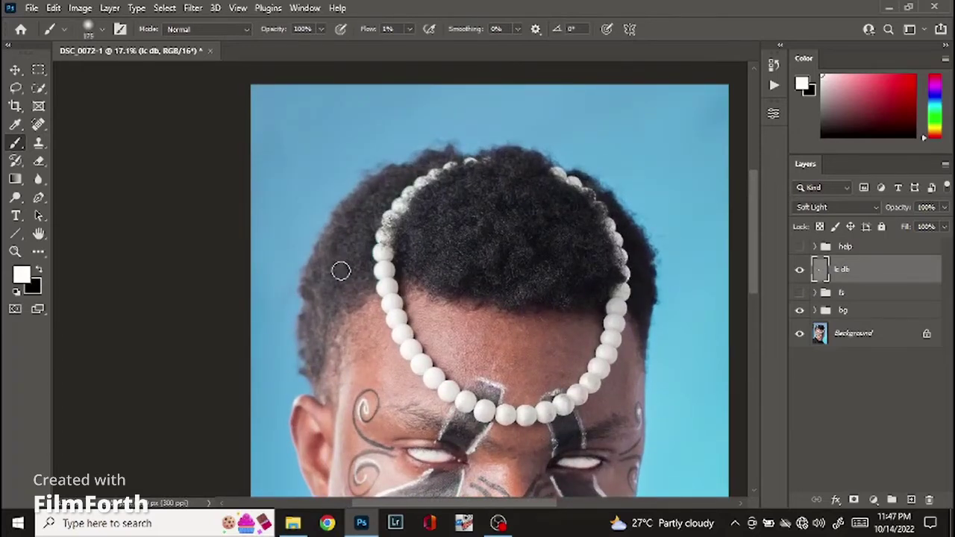
mouse_move(360, 247)
left_mouse_down()
mouse_move(426, 213)
mouse_move(517, 206)
mouse_move(550, 217)
mouse_move(409, 245)
mouse_move(572, 251)
mouse_move(571, 224)
mouse_move(482, 252)
left_mouse_up()
- Darken along the hair edge and hairline with a smaller black brush
key("x")
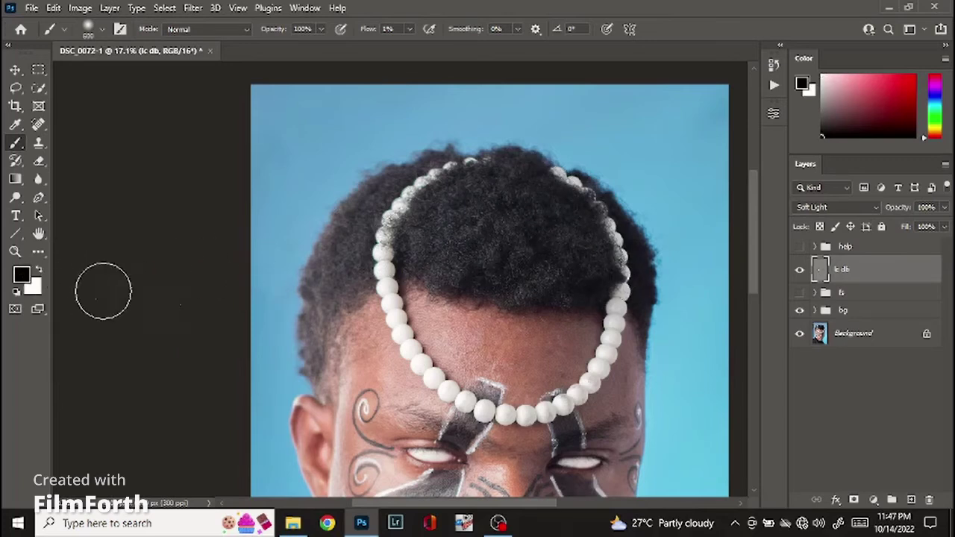
key("bracketleft")
key("bracketleft")
key("bracketleft")
key("bracketleft")
mouse_move(639, 263)
left_mouse_down()
mouse_move(634, 323)
mouse_move(607, 281)
mouse_move(473, 279)
mouse_move(529, 266)
mouse_move(514, 214)
mouse_move(450, 225)
mouse_move(432, 209)
mouse_move(463, 176)
mouse_move(540, 185)
mouse_move(413, 291)
mouse_move(365, 252)
mouse_move(382, 185)
mouse_move(321, 321)
mouse_move(314, 304)
mouse_move(315, 367)
mouse_move(320, 351)
mouse_move(514, 294)
mouse_move(454, 294)
mouse_move(591, 291)
mouse_move(607, 308)
mouse_move(577, 291)
mouse_move(554, 309)
mouse_move(415, 329)
mouse_move(408, 313)
left_mouse_up()
key("bracketleft")
key("bracketleft")
key("bracketright")
key("bracketleft")
key("bracketright")
key("bracketright")
key("bracketleft")
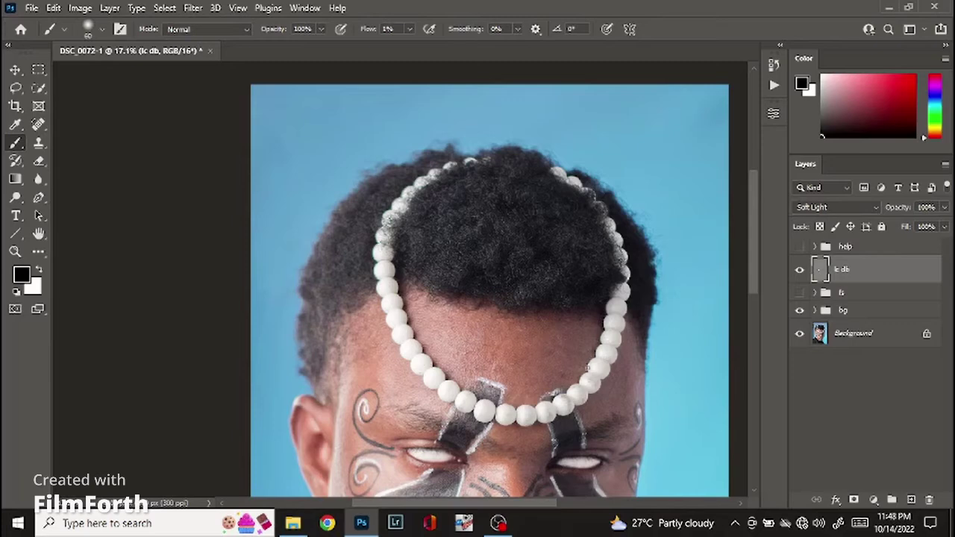
- Paint white and black low-flow strokes over the chin and dark jacket
scroll(555, 396, "down", 6)
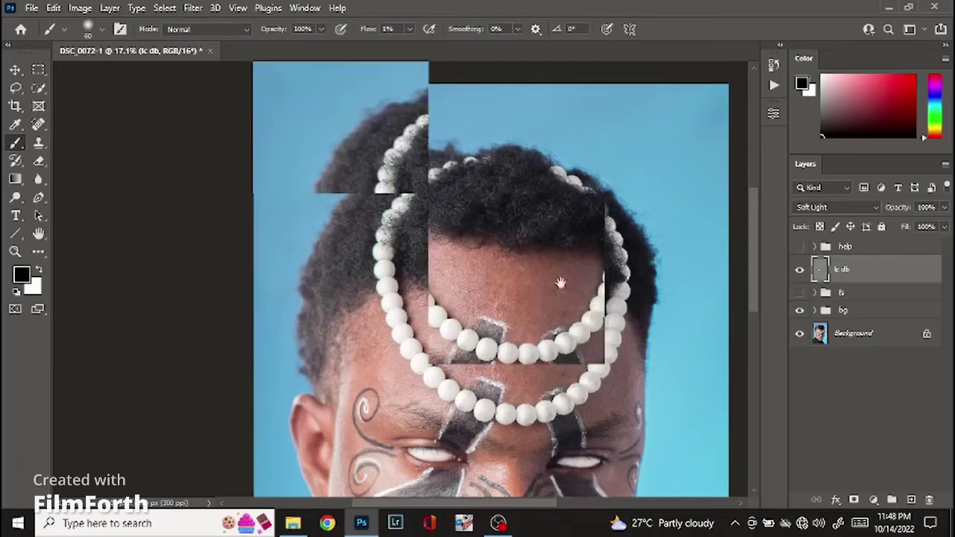
scroll(464, 230, "down", 3)
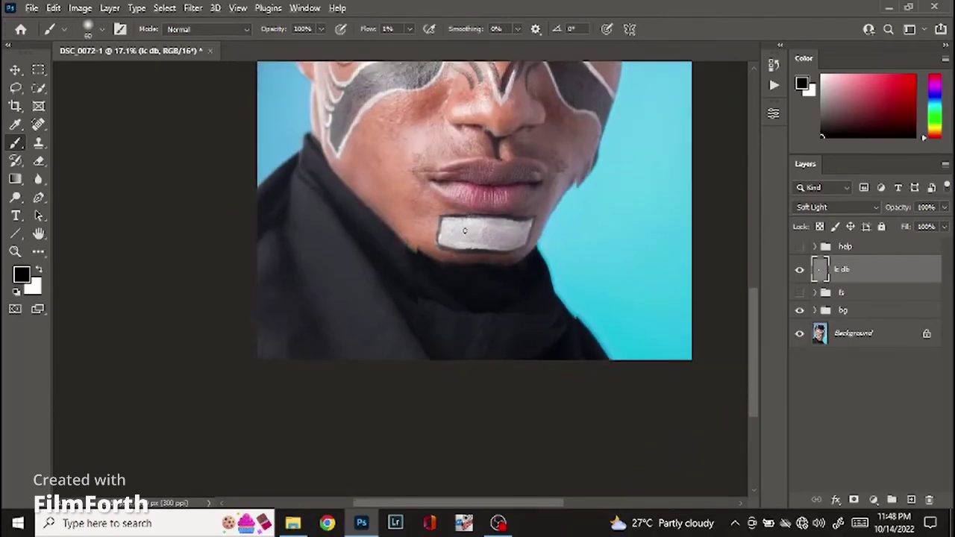
key("x")
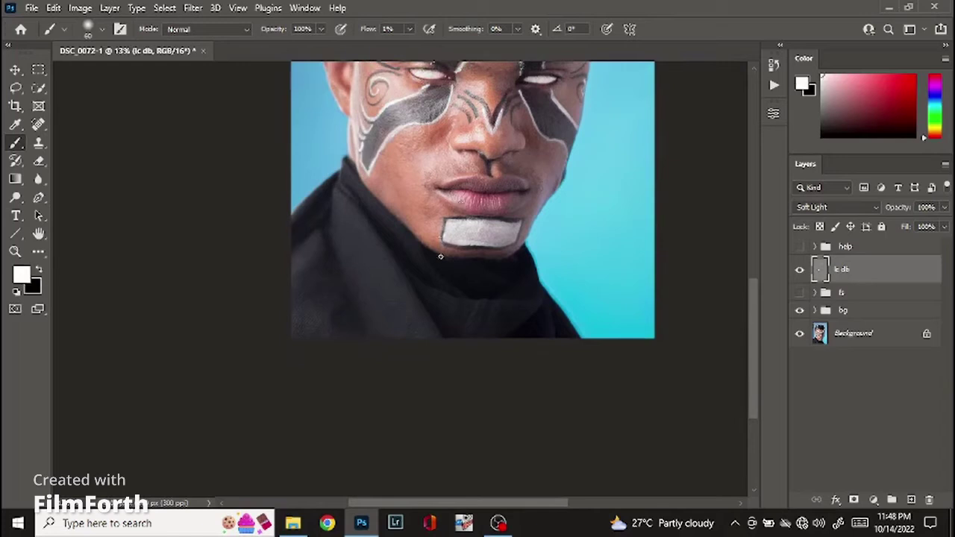
key("bracketright")
key("bracketright")
key("bracketright")
key("bracketright")
key("bracketright")
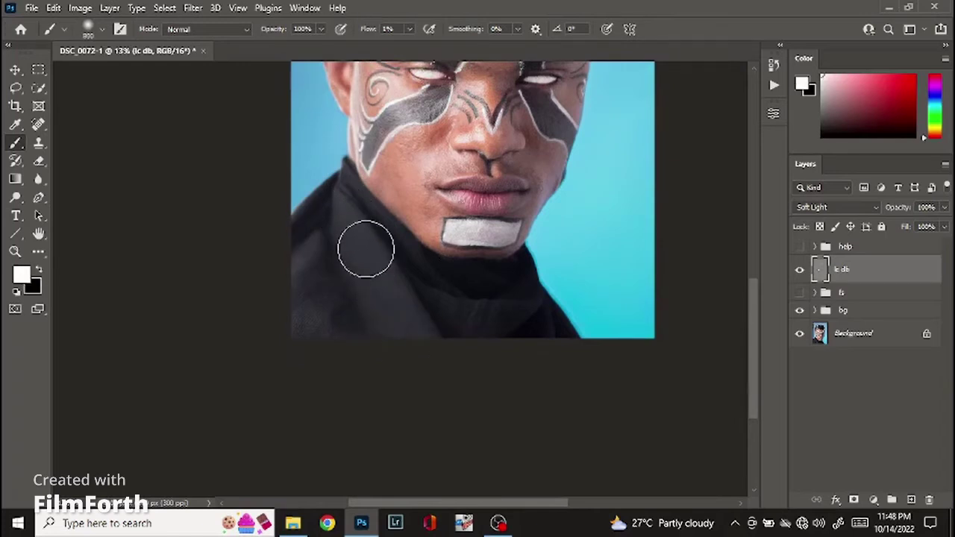
key("bracketleft")
key("bracketleft")
key("bracketleft")
key("bracketleft")
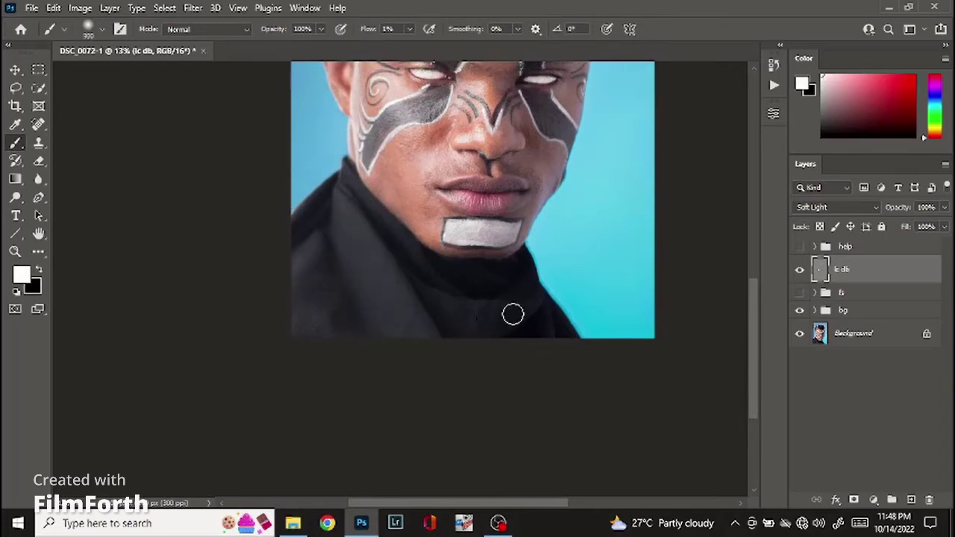
key("bracketleft")
key("bracketleft")
key("bracketleft")
key("bracketleft")
left_click(41, 272)
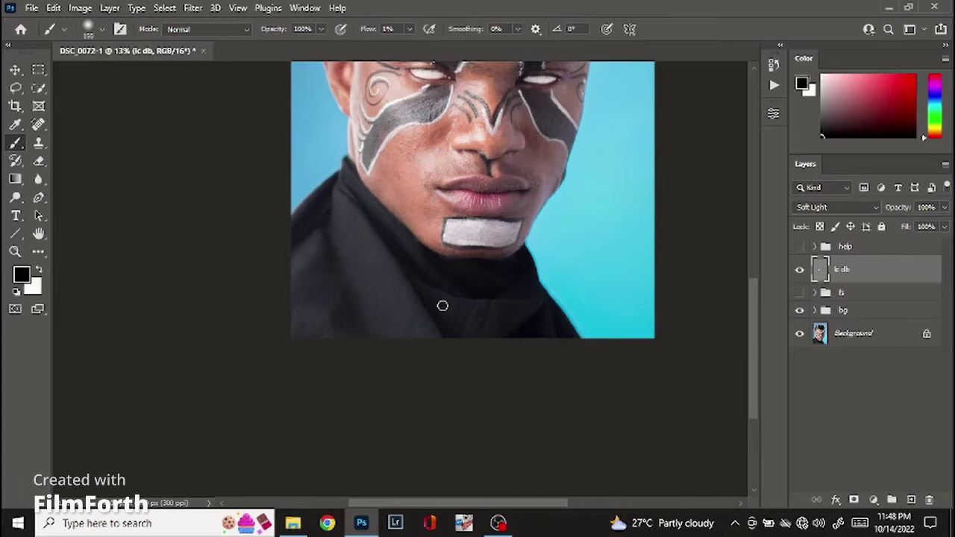
key("bracketleft")
key("bracketleft")
key("bracketleft")
key("bracketright")
key("bracketleft")
key("bracketright")
key("bracketleft")
key("bracketleft")
key("bracketleft")
key("bracketright")
key("bracketright")
key("bracketright")
- Compare the whole head with lc db hidden and shown, leaving the layer visible
left_click(800, 269)
left_click(801, 270)
left_click(800, 269)
left_click(801, 270)
scroll(622, 303, "down", 2)
left_click_drag(601, 335, 535, 477)
scroll(502, 475, "down", 1)
left_click(799, 271)
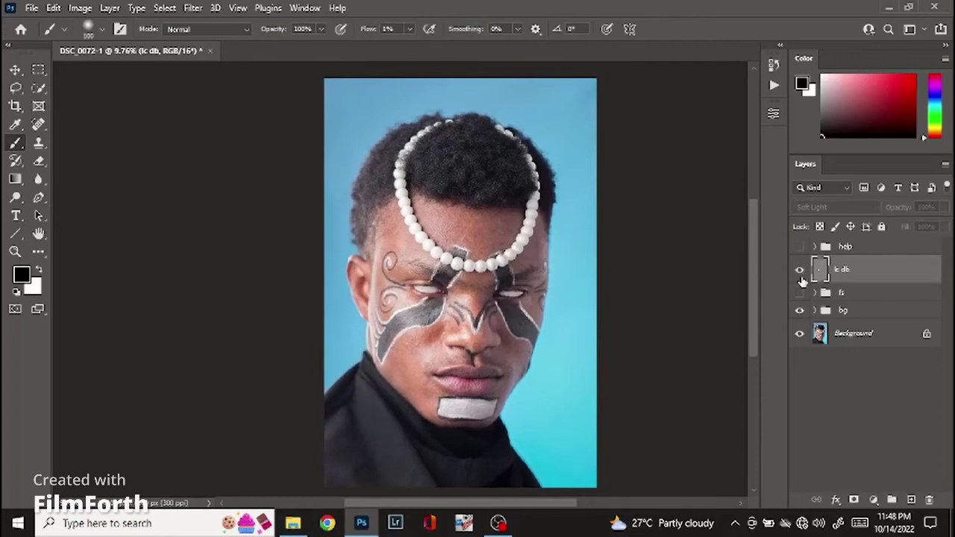
left_click(800, 276)
left_click(801, 276)
left_click(801, 276)
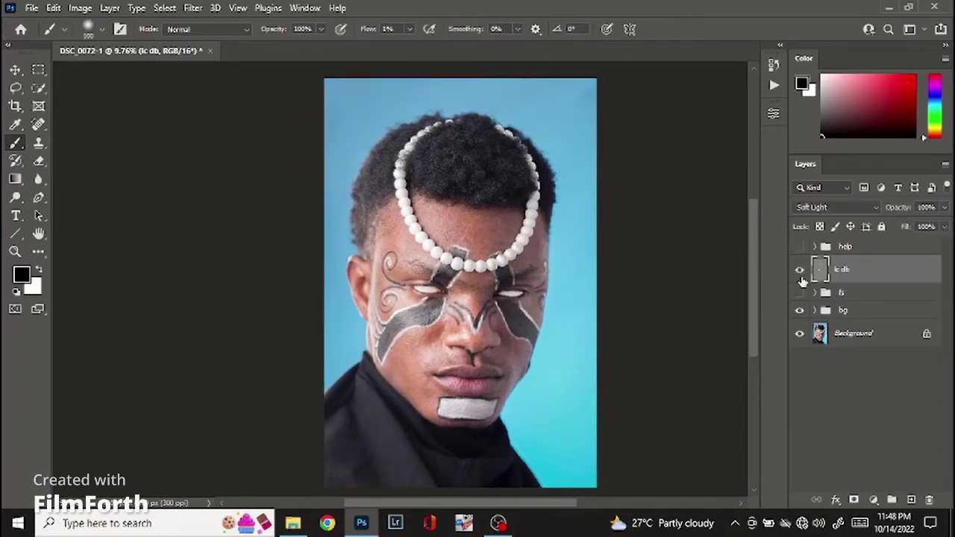
- Add a darkening Curves layer and invert its mask to black
key("v")
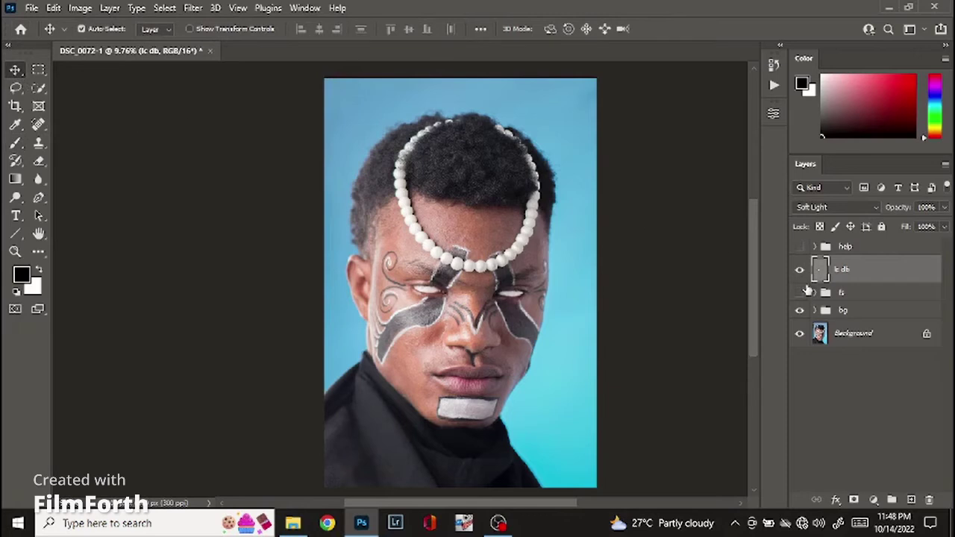
key("x")
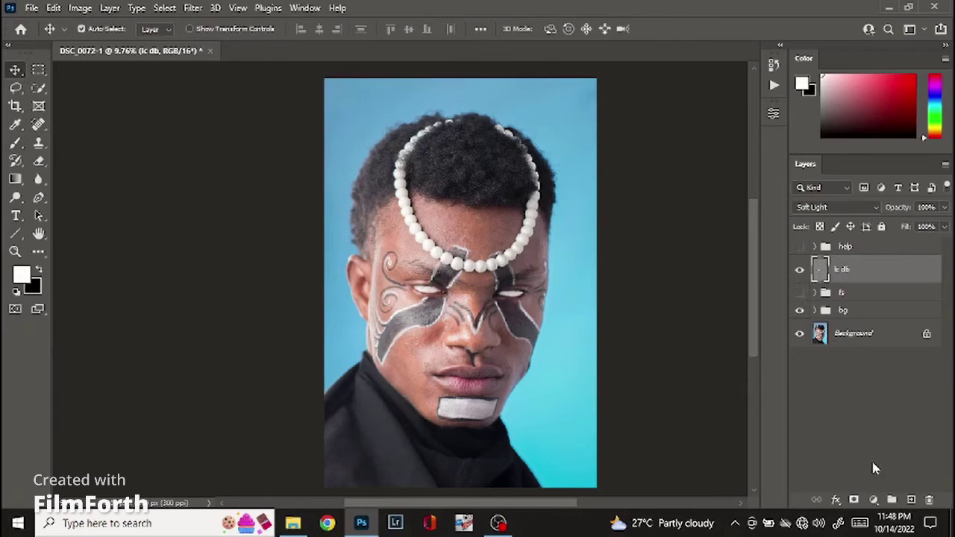
left_click(873, 499)
left_click(874, 320)
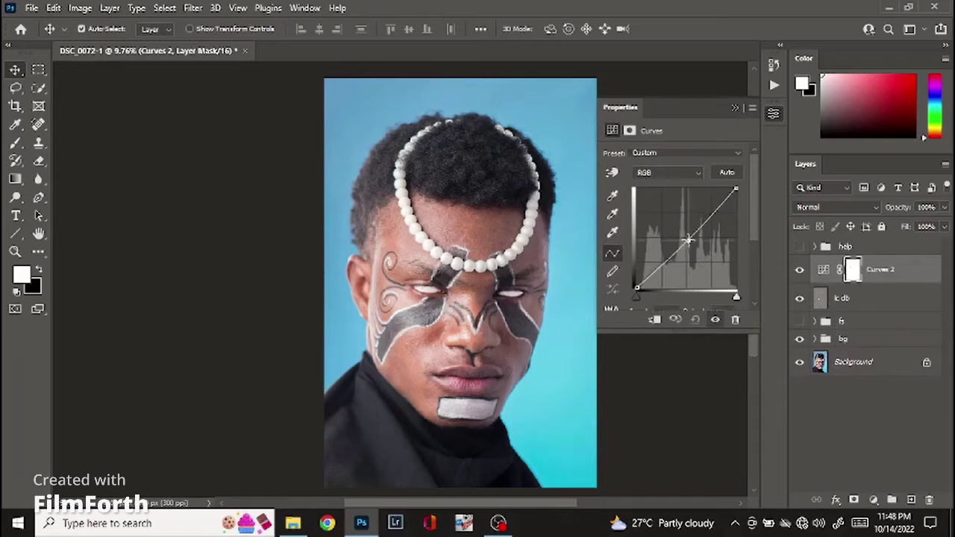
left_click_drag(687, 239, 689, 240)
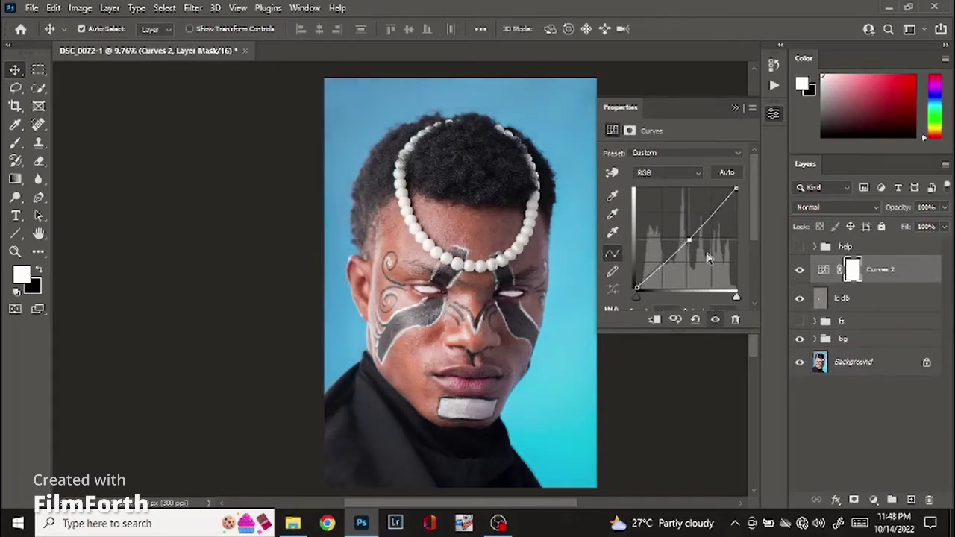
key("ctrl+i")
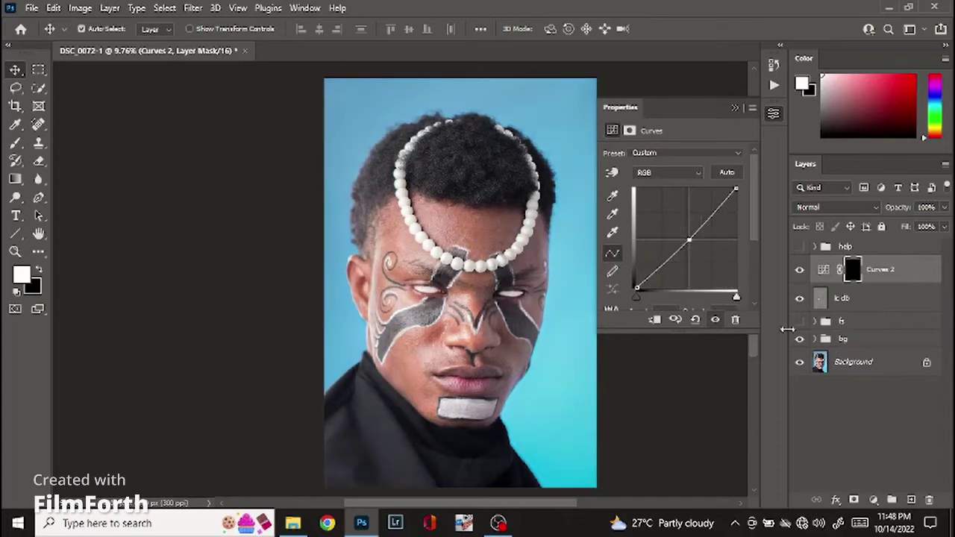
- Add a second, brightening Curves layer with an inverted black mask
left_click(877, 504)
left_click(866, 316)
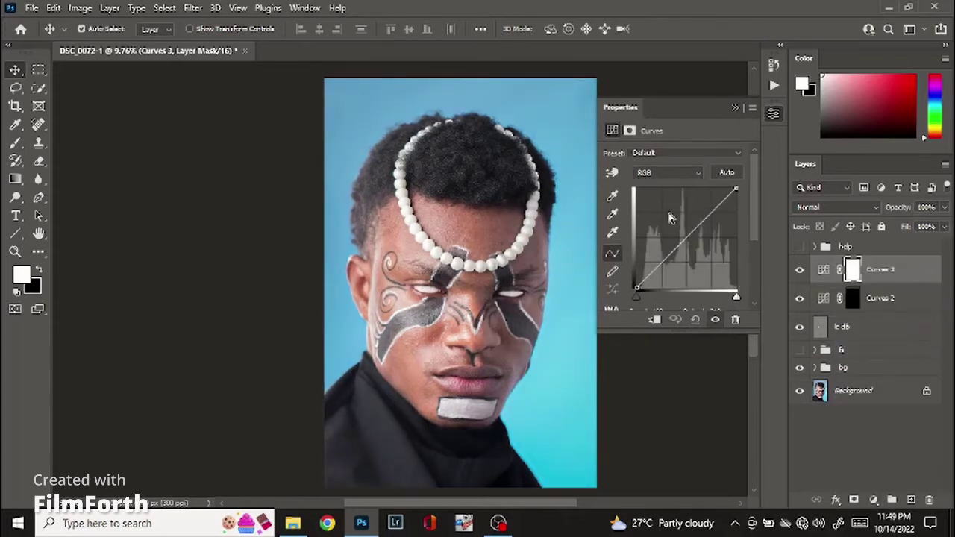
left_click_drag(683, 240, 684, 234)
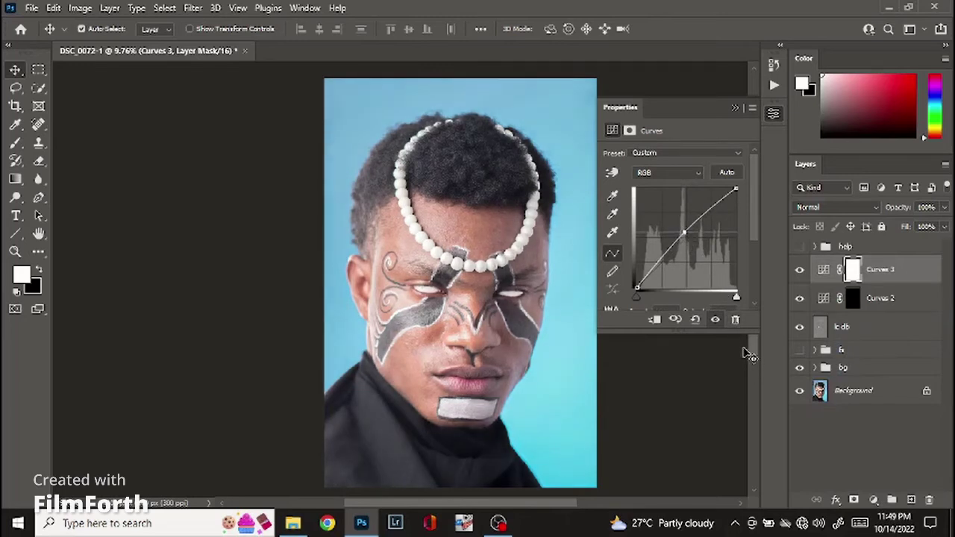
key("ctrl+i")
- Rename the two Curves layers 'burn' and 'dodge'
double_click(879, 300)
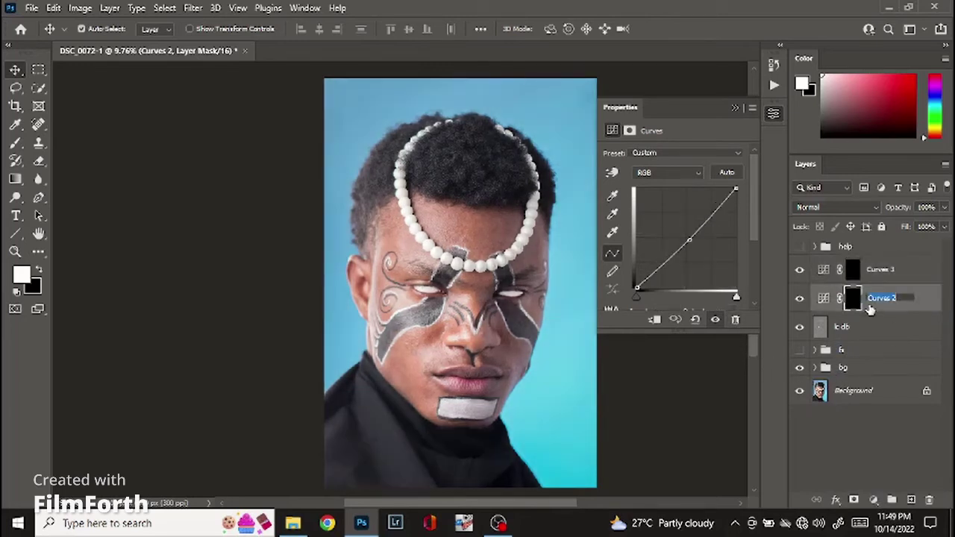
type("burn")
double_click(878, 270)
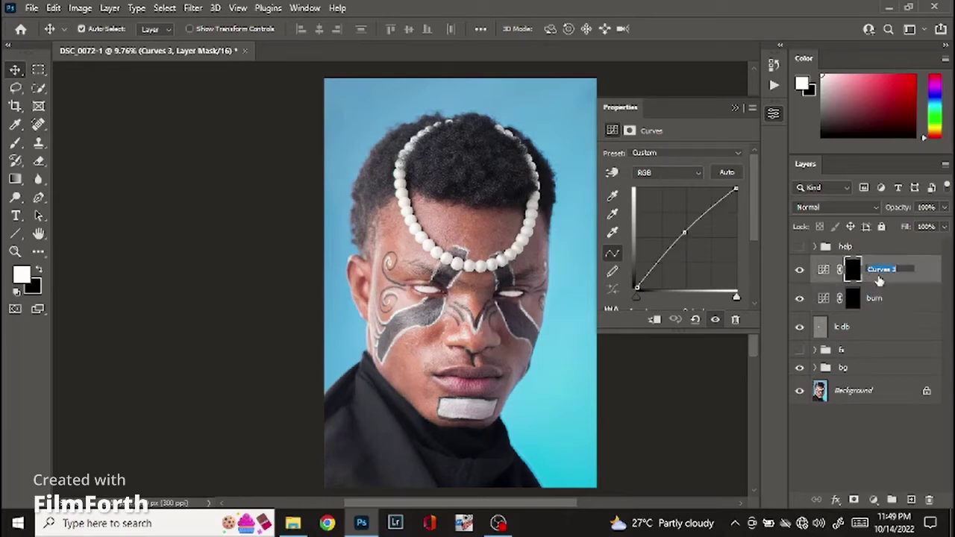
type("dodge")
key("Return")
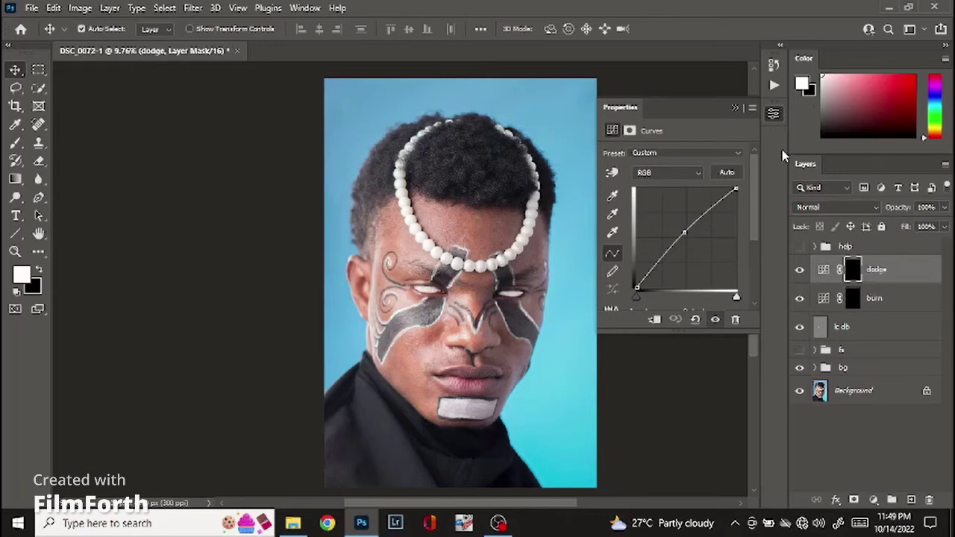
- Group the dodge and burn layers as 'gb db' and hide the fx group
left_click(775, 115)
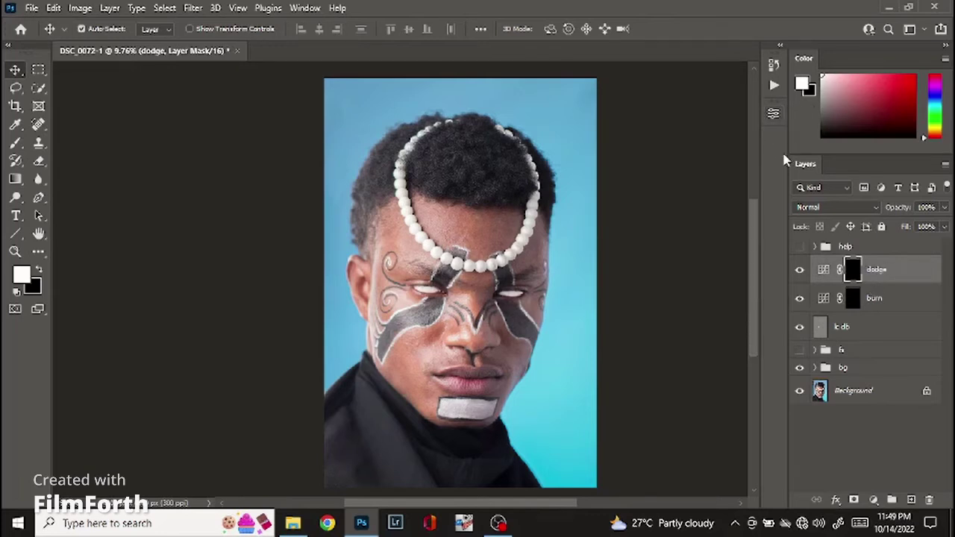
left_click(891, 307, "shift")
left_click(892, 500)
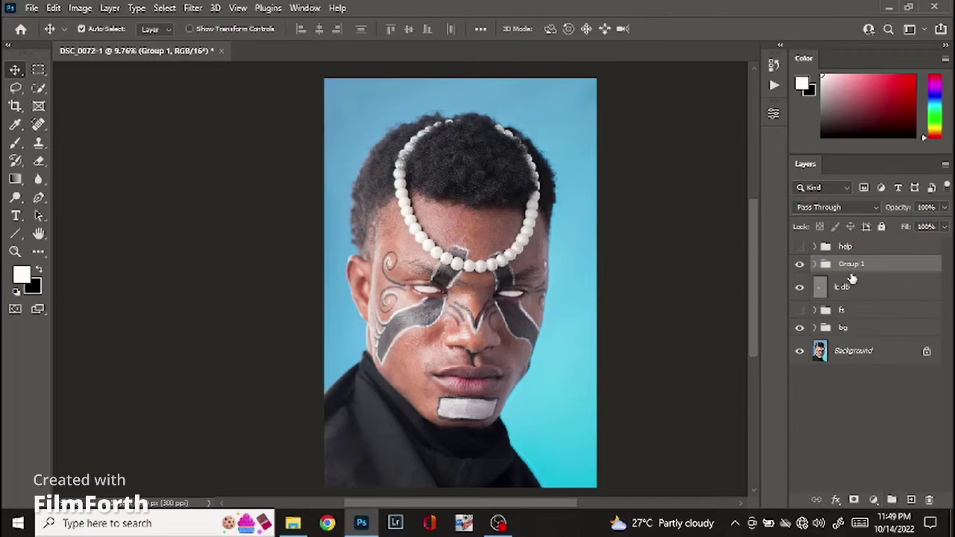
double_click(854, 267)
type("db")
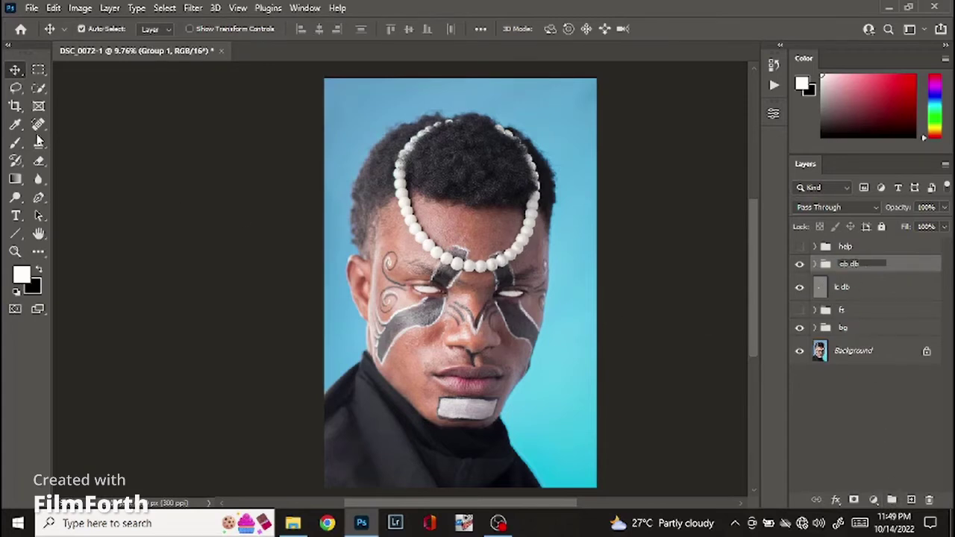
left_click(15, 142)
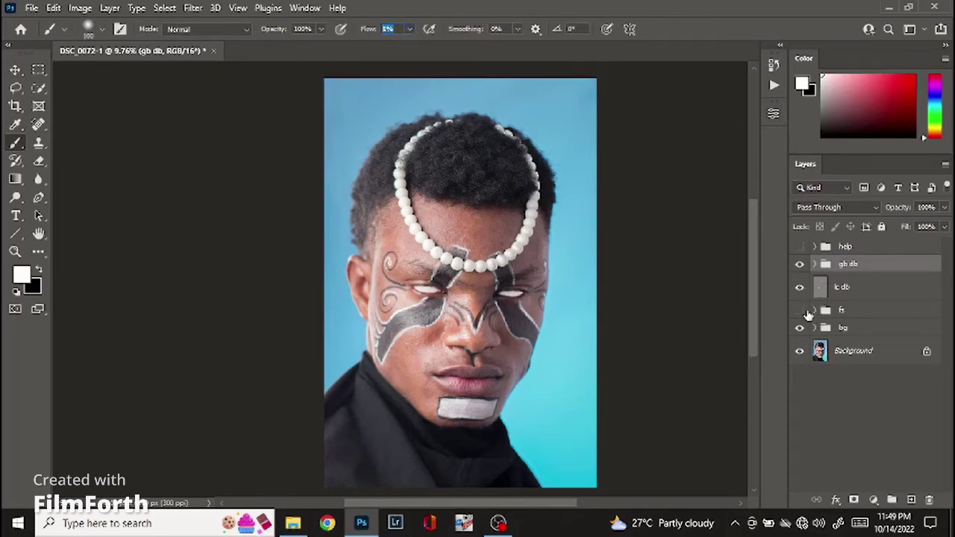
left_click(802, 312)
- Expand gb db, show the black-and-white help view, zoom to the face, and target the burn mask
left_click(815, 264)
left_click(800, 246)
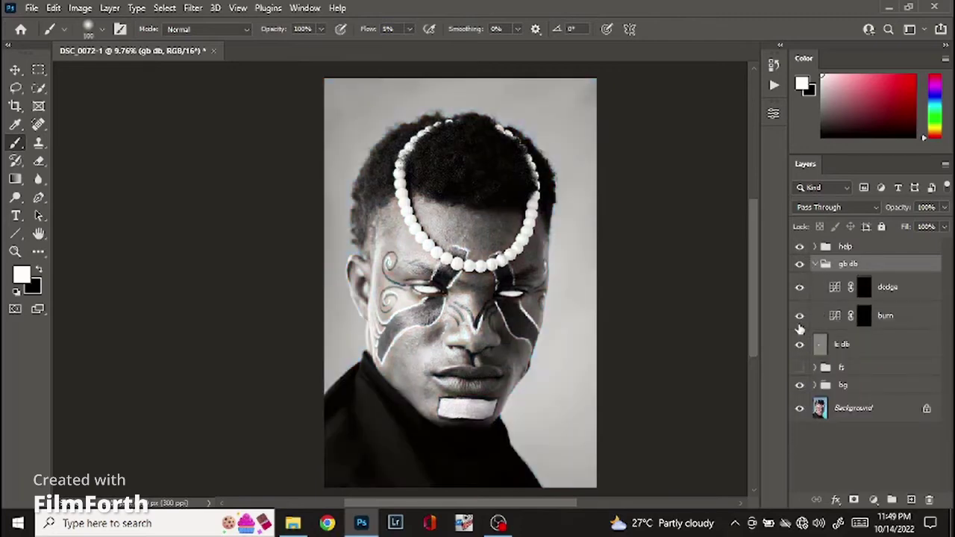
key("ctrl+plus")
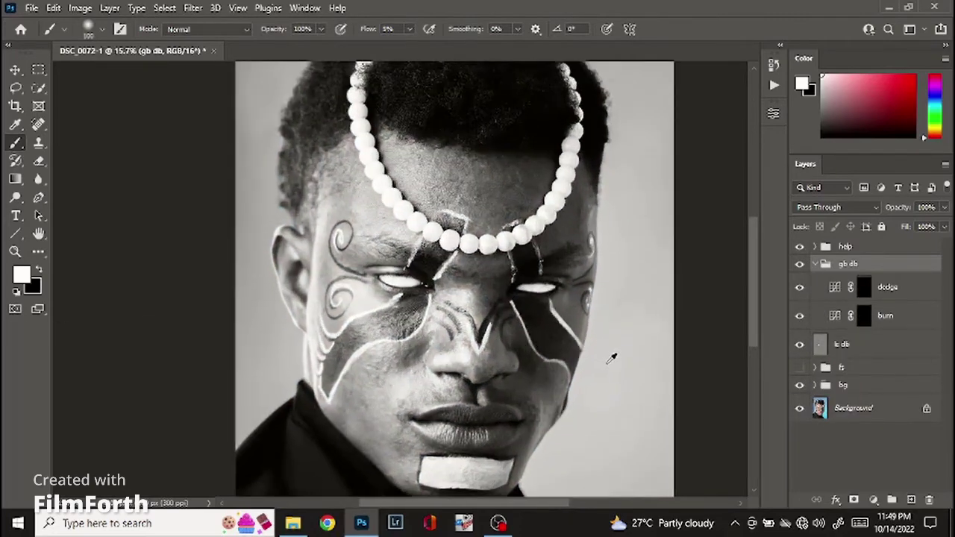
left_click_drag(526, 376, 522, 350)
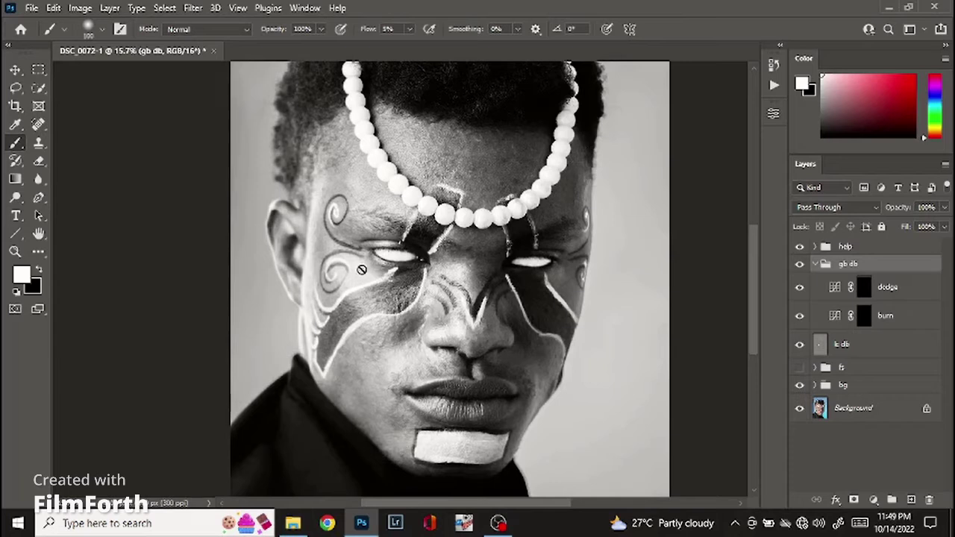
left_click(865, 316)
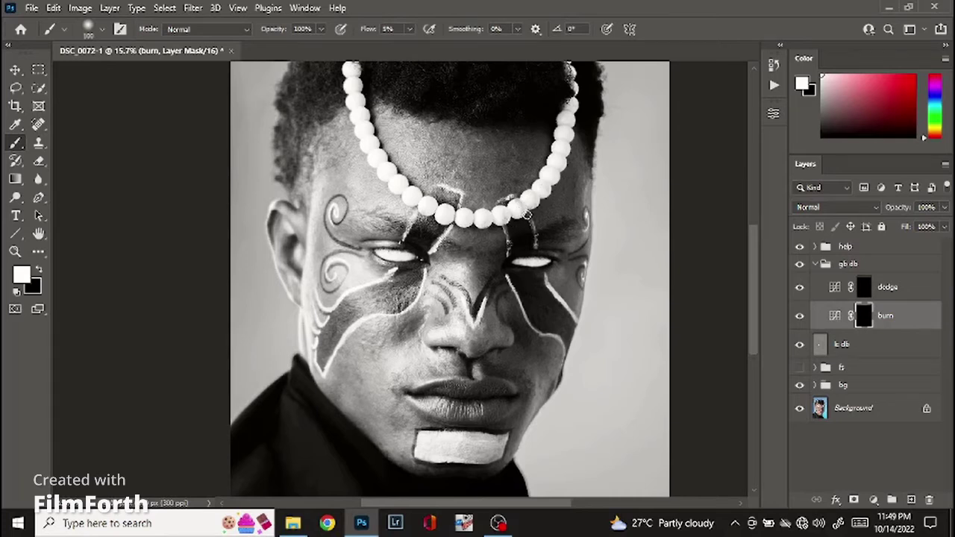
- Darken the right forehead, right face edge and cheek beside the nose on the burn mask
key("bracketright")
key("bracketright")
key("bracketright")
key("bracketright")
key("bracketright")
key("bracketright")
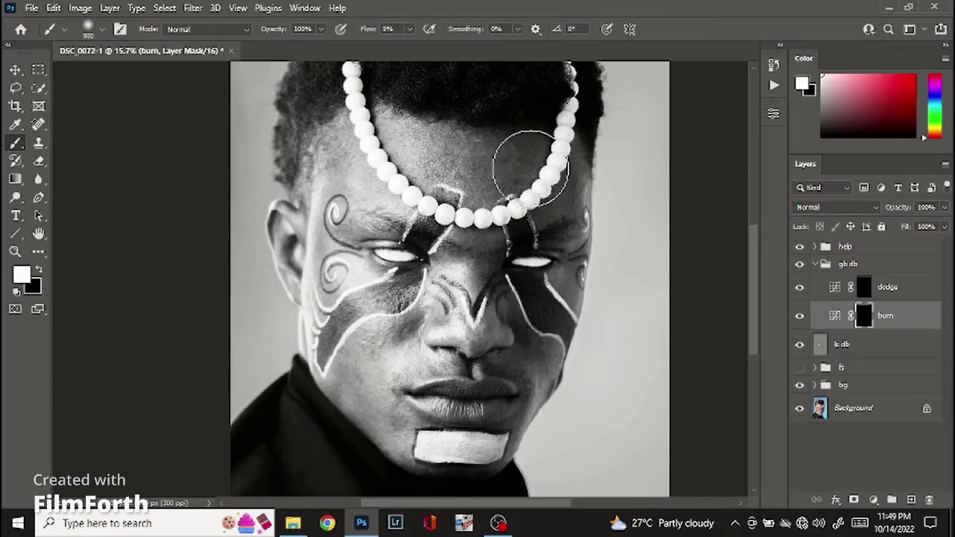
mouse_move(516, 164)
left_mouse_down()
mouse_move(503, 156)
mouse_move(518, 171)
mouse_move(548, 159)
mouse_move(549, 187)
mouse_move(537, 196)
mouse_move(550, 187)
left_mouse_up()
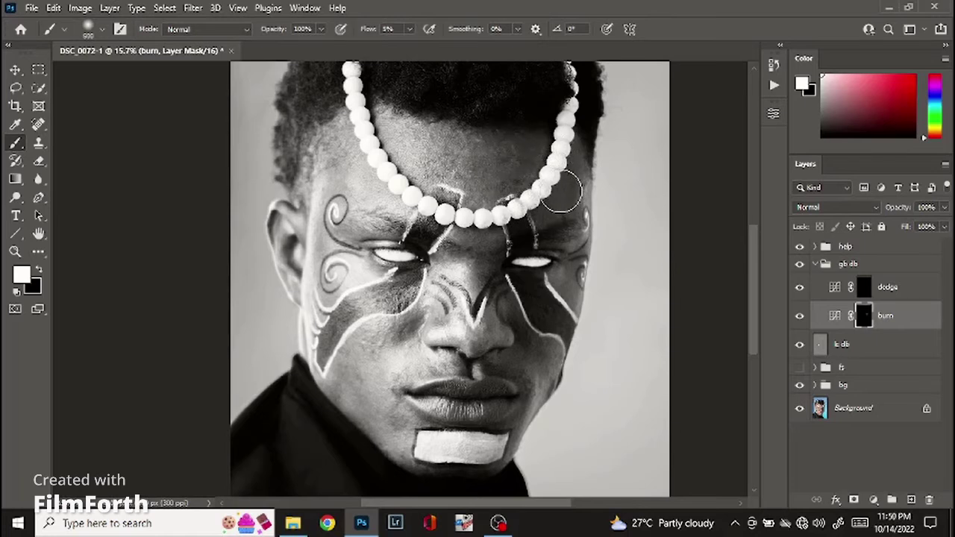
key("bracketleft")
key("bracketleft")
key("bracketleft")
key("bracketleft")
mouse_move(575, 154)
left_mouse_down()
mouse_move(580, 242)
mouse_move(567, 280)
left_mouse_up()
key("bracketright")
key("bracketright")
key("bracketright")
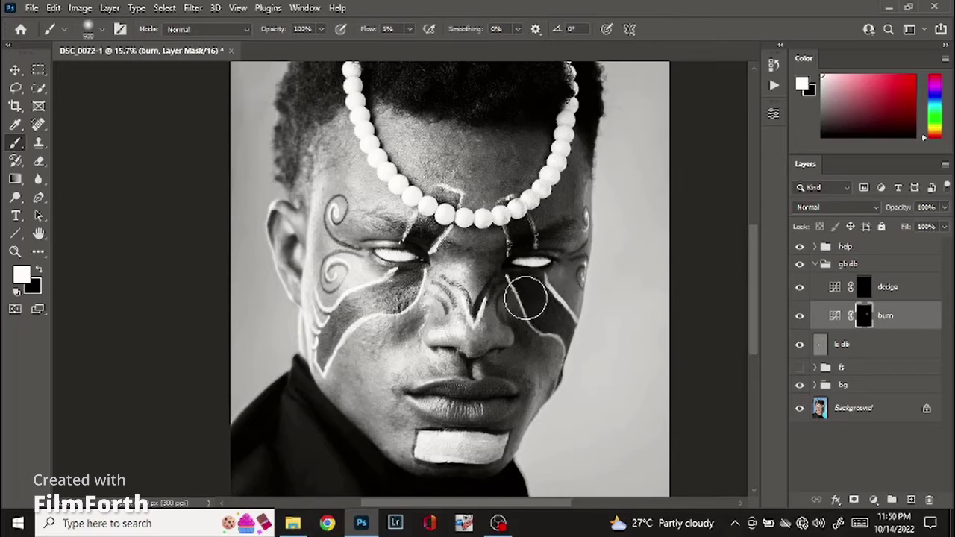
key("bracketleft")
key("bracketleft")
mouse_move(595, 321)
left_mouse_down()
mouse_move(509, 297)
mouse_move(543, 345)
mouse_move(505, 367)
mouse_move(520, 369)
mouse_move(548, 334)
mouse_move(552, 306)
mouse_move(541, 341)
mouse_move(548, 296)
mouse_move(570, 274)
mouse_move(517, 425)
left_mouse_up()
key("bracketleft")
key("bracketleft")
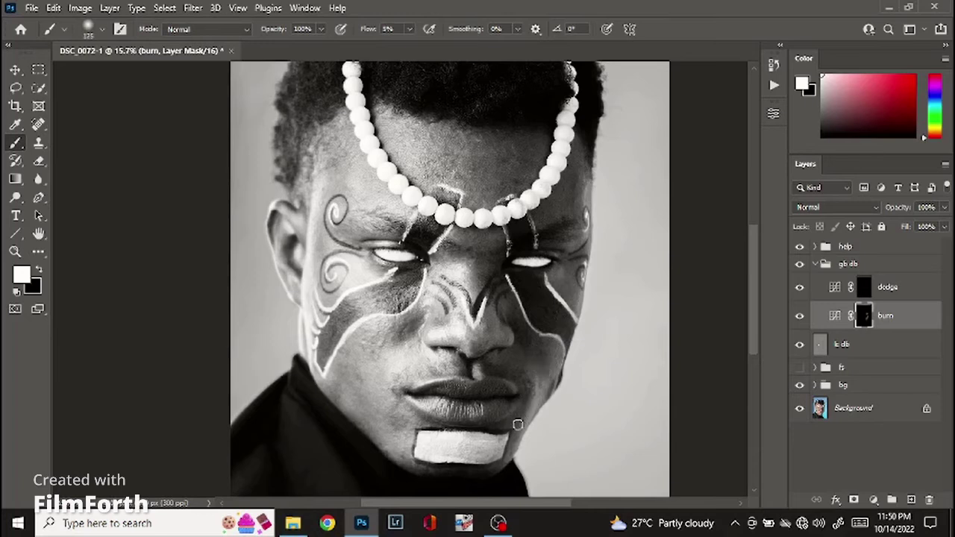
key("bracketleft")
key("bracketleft")
key("bracketright")
key("bracketright")
key("bracketright")
key("bracketright")
key("bracketleft")
key("bracketleft")
key("bracketright")
key("bracketright")
key("bracketright")
key("bracketright")
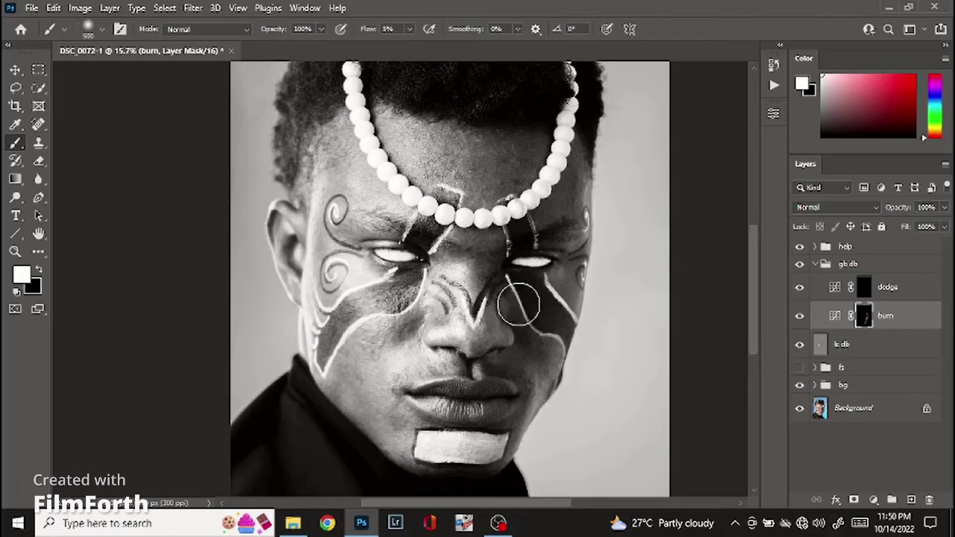
key("bracketleft")
key("bracketleft")
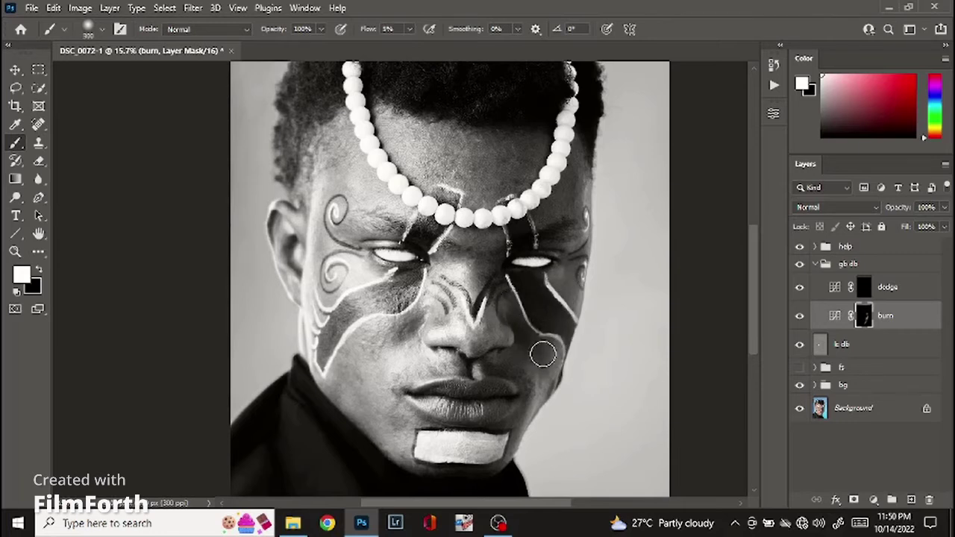
key("bracketleft")
key("bracketleft")
- Darken the right cheek further, checking the colour result with the help view toggled
left_click(855, 289)
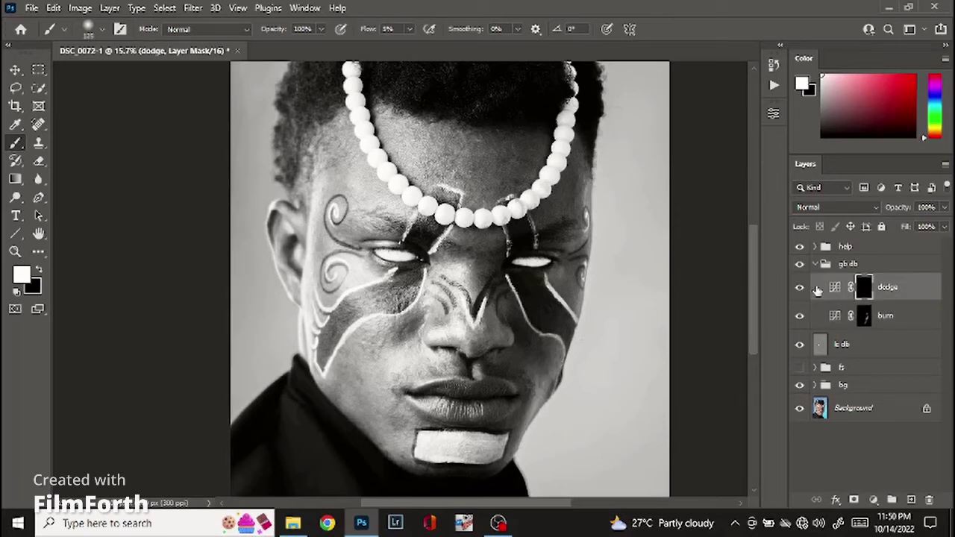
left_click(863, 315)
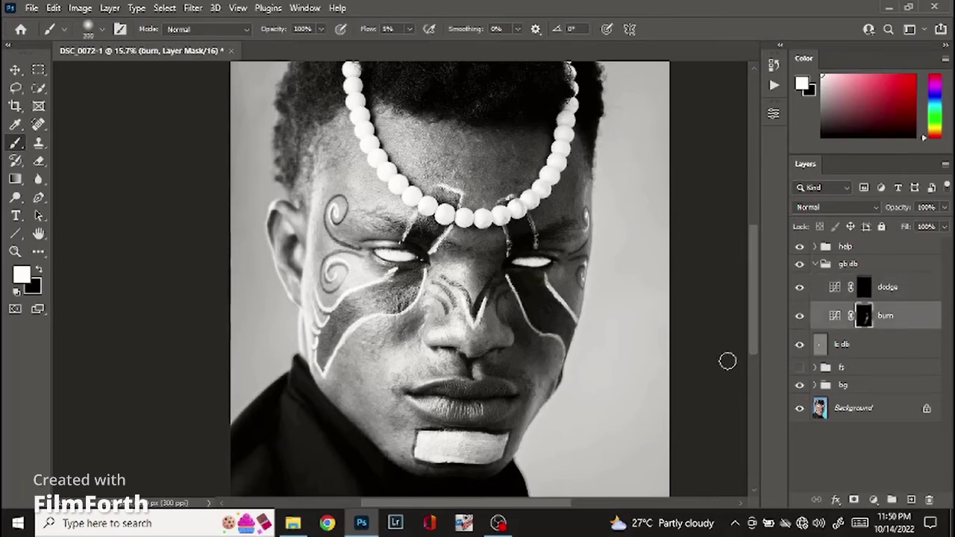
mouse_move(537, 321)
left_mouse_down()
mouse_move(567, 295)
mouse_move(559, 322)
mouse_move(575, 212)
mouse_move(579, 231)
mouse_move(566, 206)
mouse_move(576, 179)
mouse_move(557, 216)
mouse_move(579, 159)
mouse_move(563, 209)
mouse_move(511, 159)
mouse_move(524, 152)
mouse_move(485, 151)
mouse_move(500, 256)
mouse_move(480, 264)
mouse_move(479, 243)
mouse_move(478, 343)
mouse_move(485, 293)
mouse_move(505, 336)
mouse_move(486, 347)
mouse_move(512, 329)
mouse_move(500, 299)
mouse_move(504, 366)
mouse_move(477, 370)
mouse_move(506, 369)
mouse_move(497, 362)
mouse_move(506, 360)
mouse_move(529, 378)
mouse_move(534, 410)
mouse_move(511, 427)
mouse_move(509, 402)
left_mouse_up()
key("bracketleft")
key("bracketright")
key("bracketleft")
key("bracketleft")
key("bracketleft")
key("bracketleft")
key("bracketleft")
key("bracketright")
key("bracketright")
left_click(799, 247)
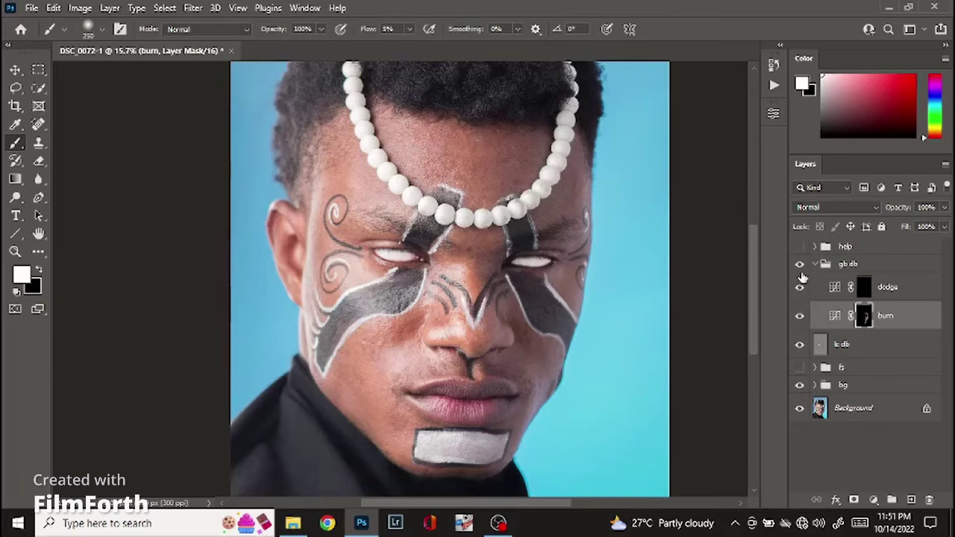
left_click(799, 247)
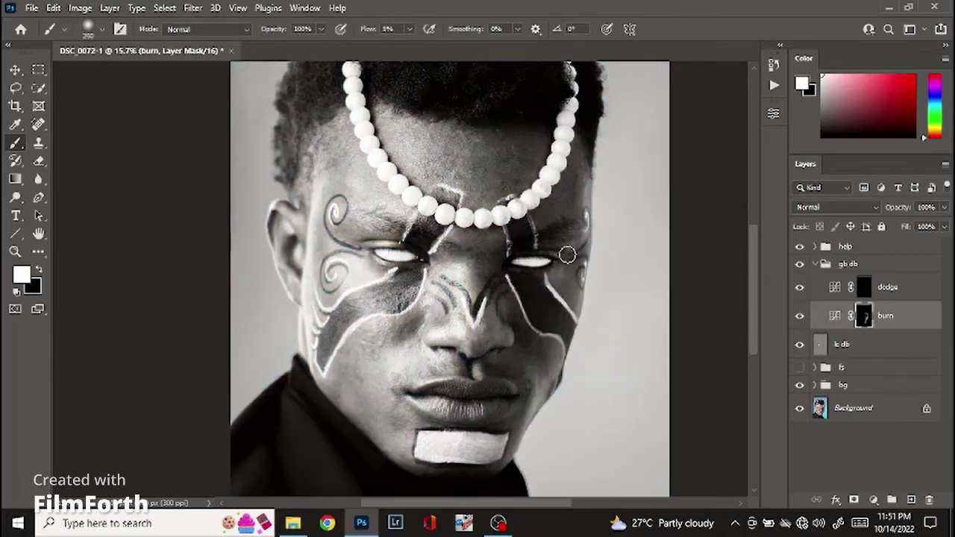
key("bracketleft")
key("bracketleft")
key("bracketleft")
key("bracketleft")
key("bracketleft")
key("bracketleft")
key("bracketleft")
key("bracketleft")
- Lighten the left temple and left cheek below the eye on the dodge mask
left_click(864, 291)
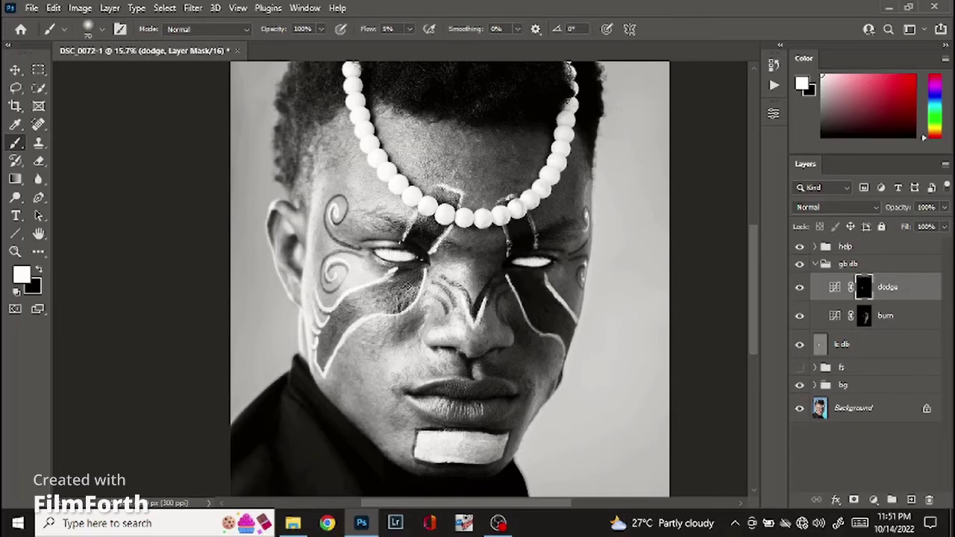
key("bracketright")
key("bracketright")
mouse_move(468, 160)
left_mouse_down()
mouse_move(375, 167)
mouse_move(396, 185)
mouse_move(376, 194)
mouse_move(353, 183)
mouse_move(353, 151)
mouse_move(333, 179)
left_mouse_up()
key("bracketleft")
key("bracketright")
key("bracketright")
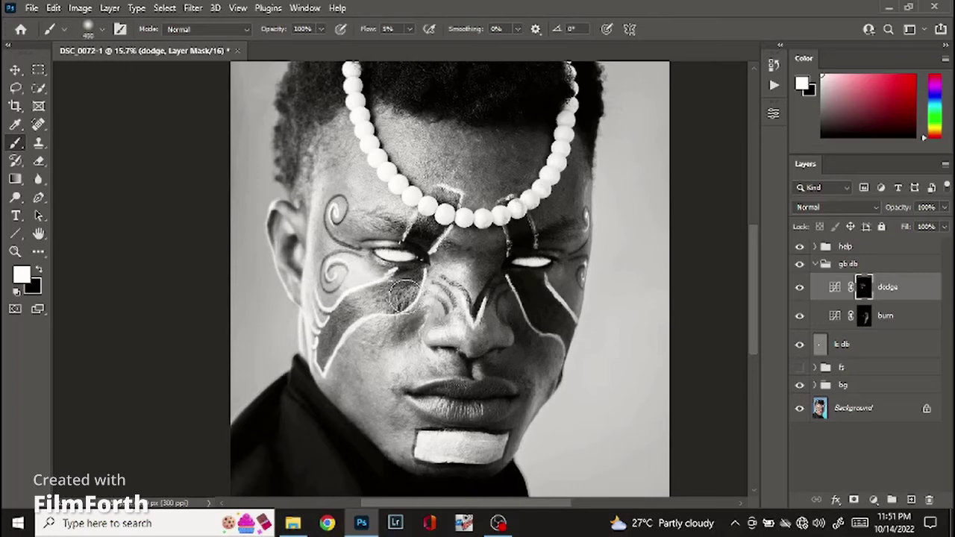
mouse_move(404, 296)
left_mouse_down()
mouse_move(388, 361)
mouse_move(370, 306)
mouse_move(371, 357)
mouse_move(337, 323)
mouse_move(343, 363)
mouse_move(353, 328)
mouse_move(387, 422)
mouse_move(385, 403)
mouse_move(413, 439)
mouse_move(457, 448)
mouse_move(452, 457)
mouse_move(403, 444)
mouse_move(356, 412)
mouse_move(330, 361)
mouse_move(321, 306)
mouse_move(329, 296)
mouse_move(345, 301)
mouse_move(351, 277)
mouse_move(337, 306)
mouse_move(429, 409)
mouse_move(538, 250)
mouse_move(323, 281)
left_mouse_up()
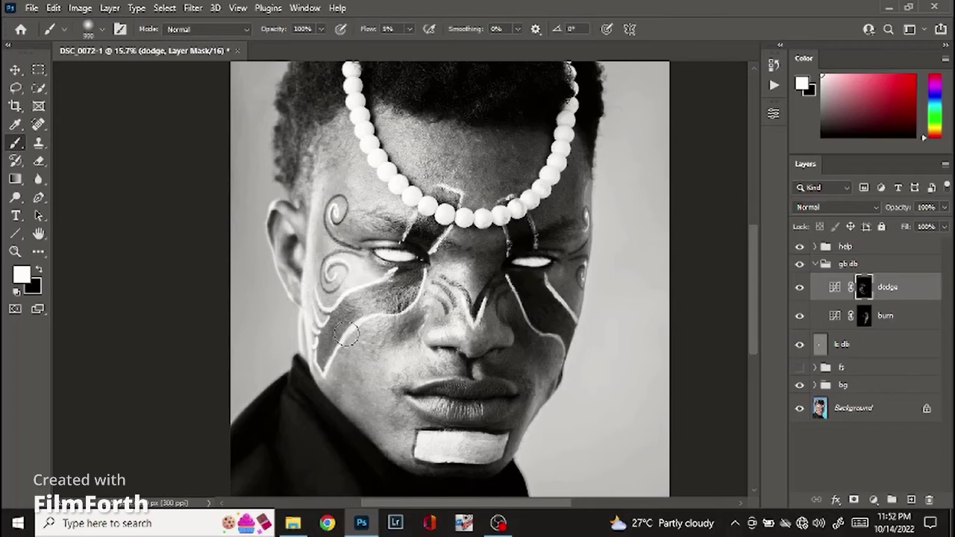
- Refine by switching between dodge and burn masks and toggling the dodge layer to compare
left_click(863, 320)
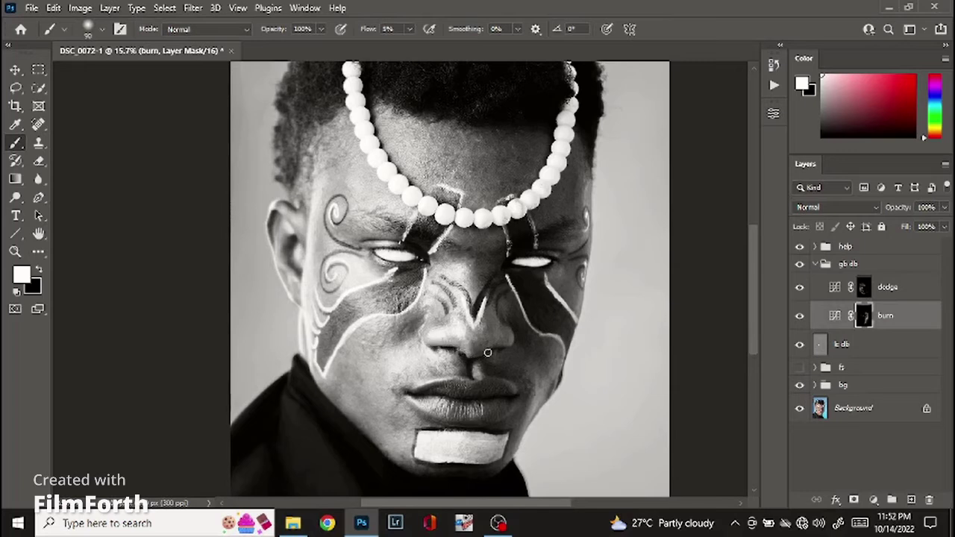
left_click(863, 288)
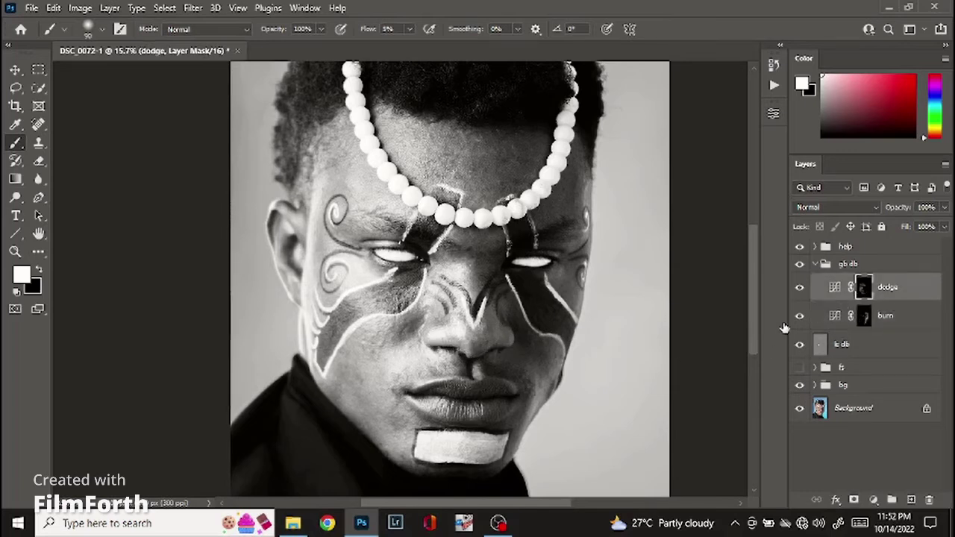
left_click(863, 316)
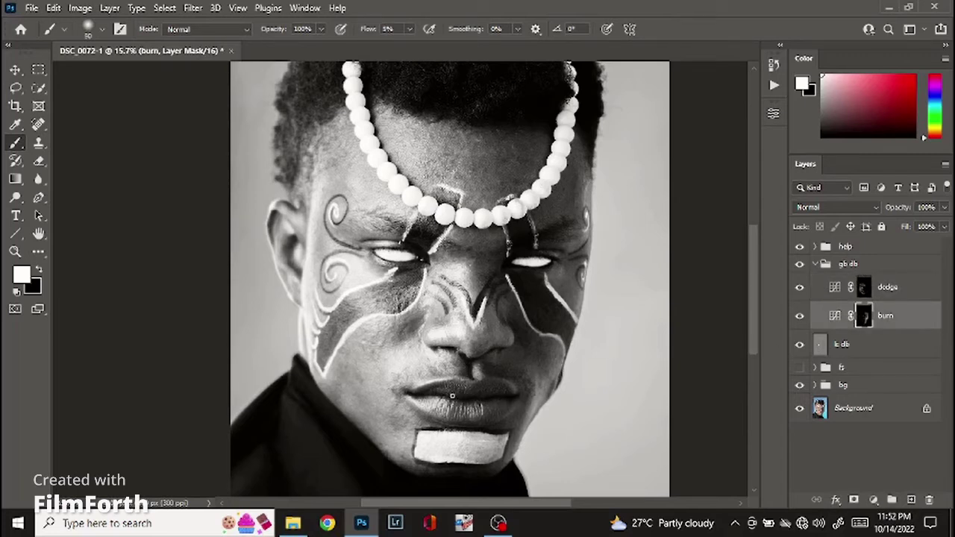
left_click(863, 289)
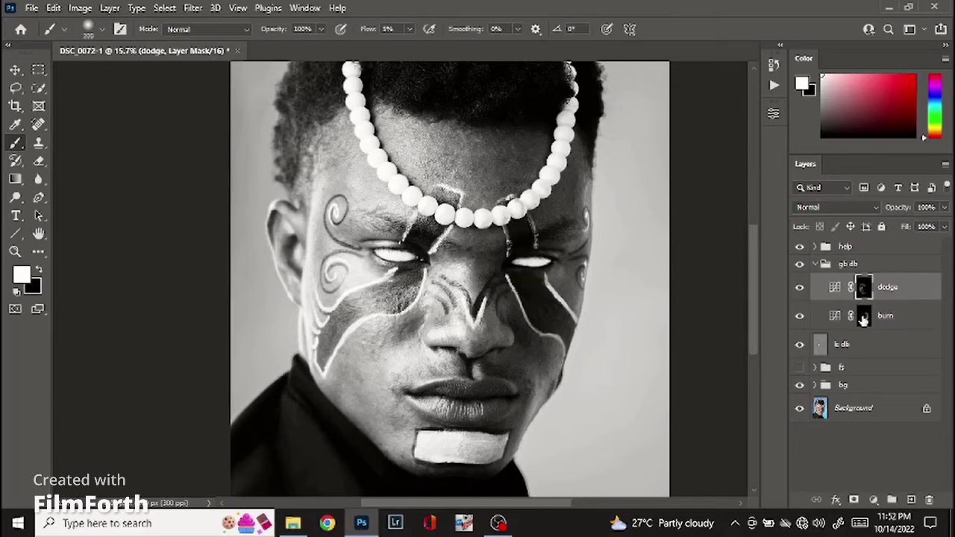
left_click(799, 289)
left_click(799, 290)
left_click(864, 316)
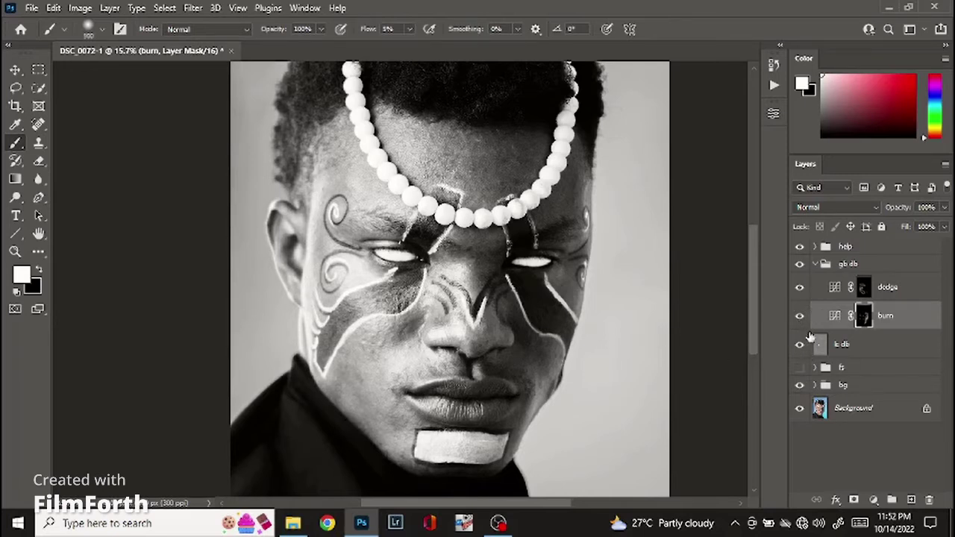
- Hide the help group, show fx, collapse gb db, zoom out, and select the Move tool
left_click(799, 247)
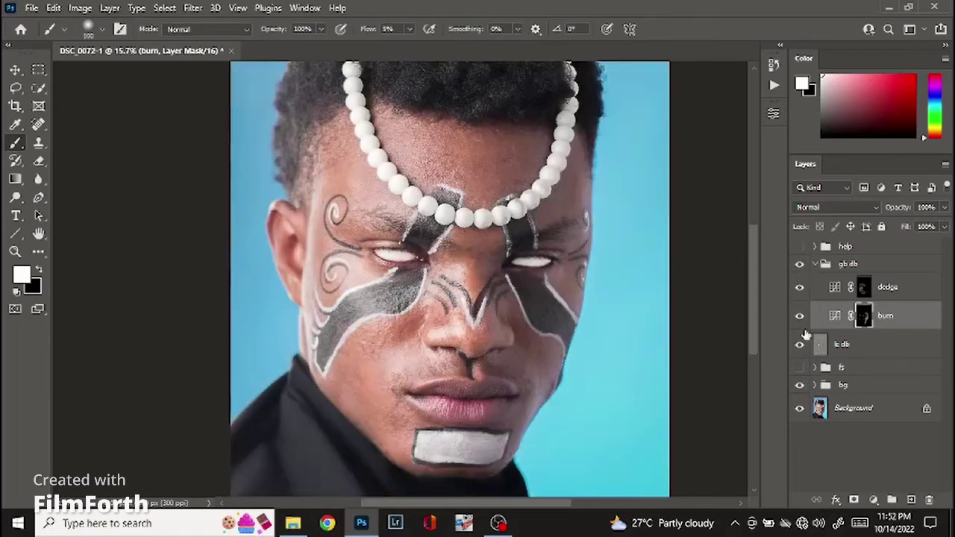
left_click(799, 367)
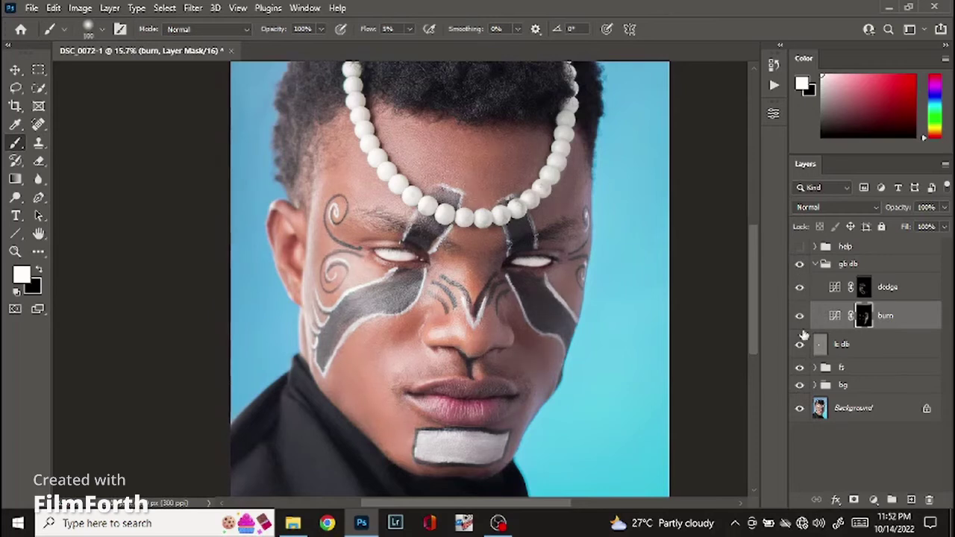
left_click(816, 264)
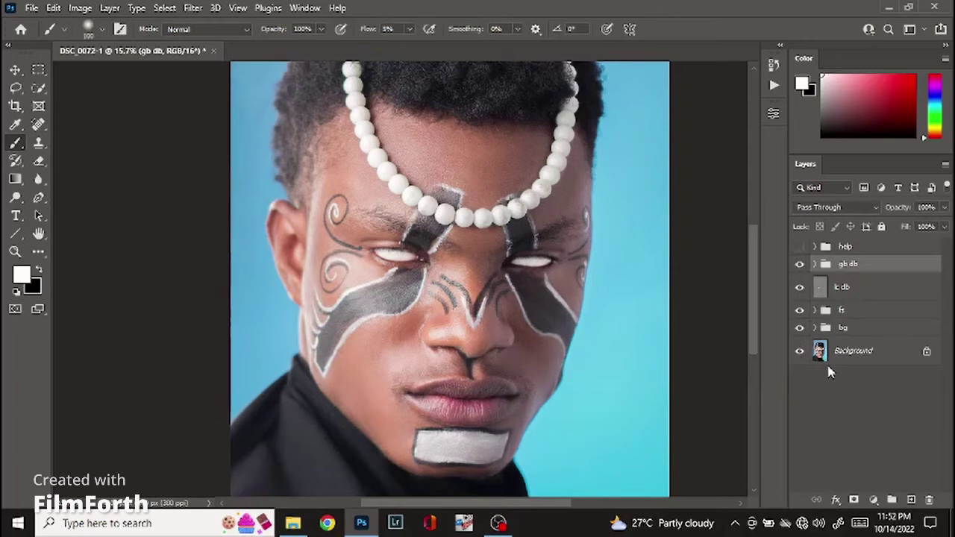
scroll(314, 246, "down", 2)
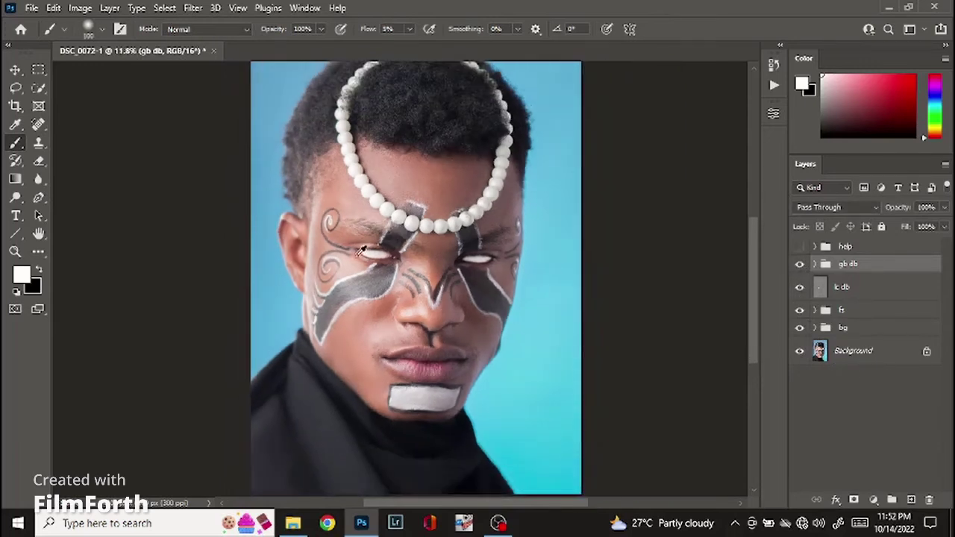
scroll(360, 251, "down", 2)
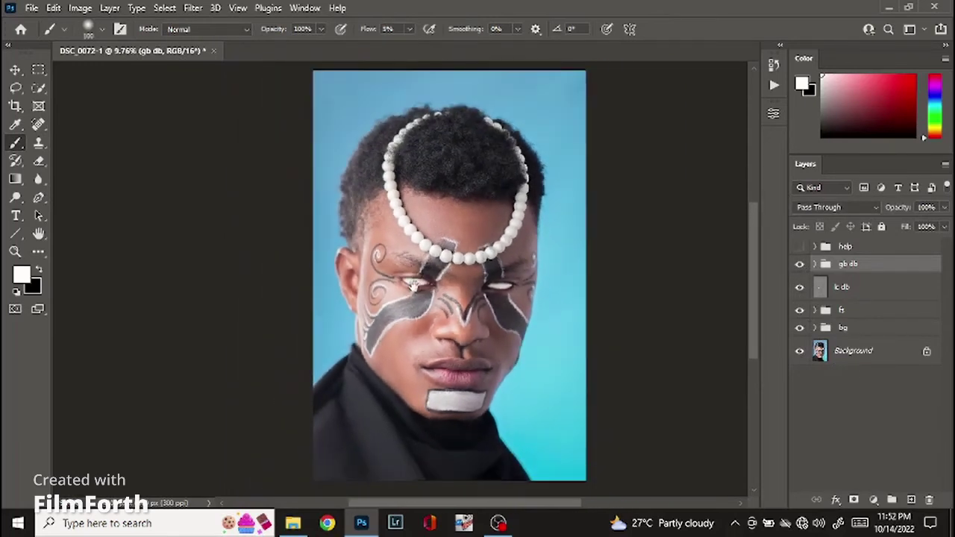
left_click(21, 72)
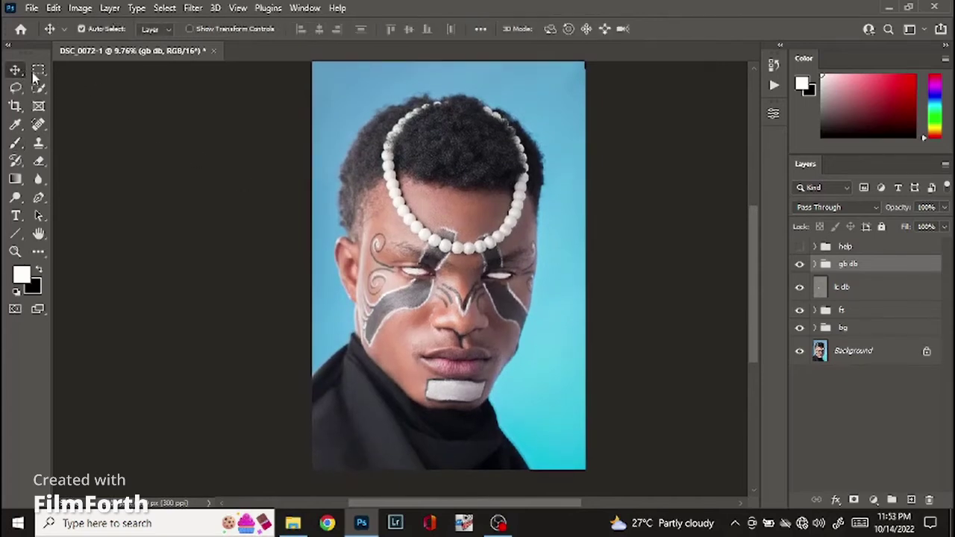
- Add a Curves layer limited by split Blend If sliders to brighter underlying tones (35)
left_click(873, 500)
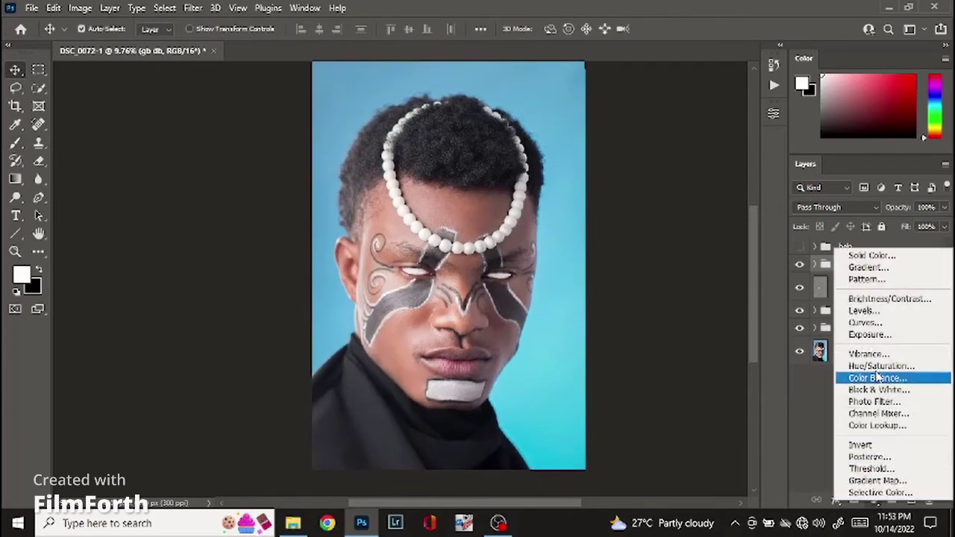
left_click(853, 320)
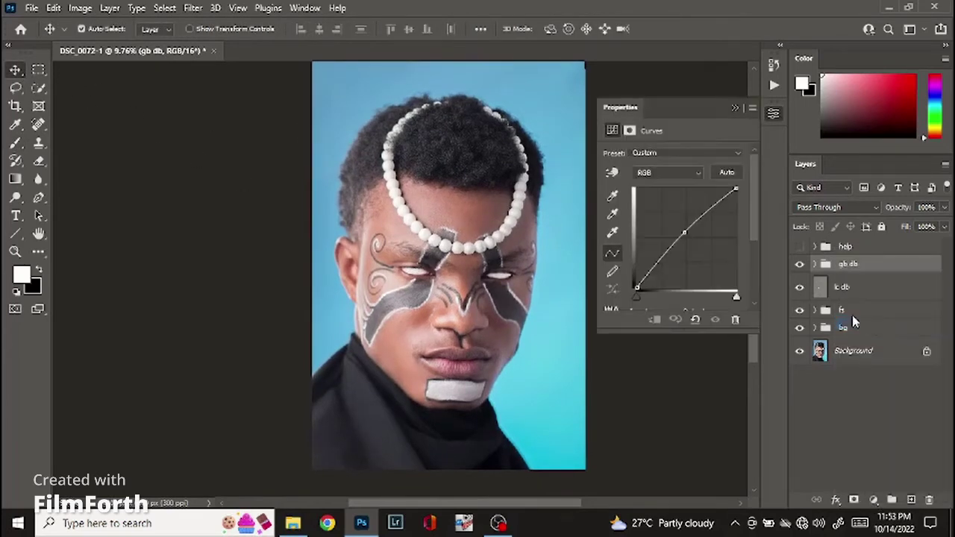
left_click(683, 235)
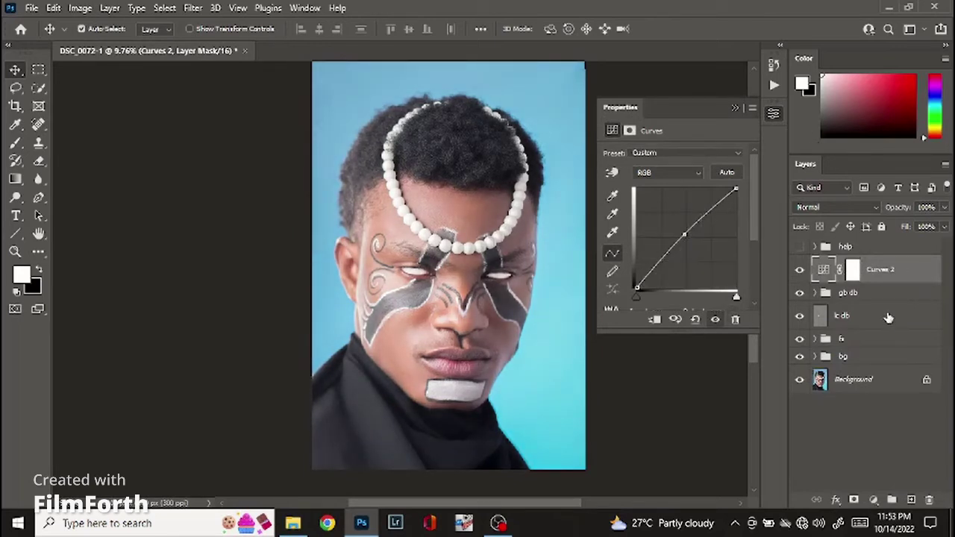
double_click(867, 340)
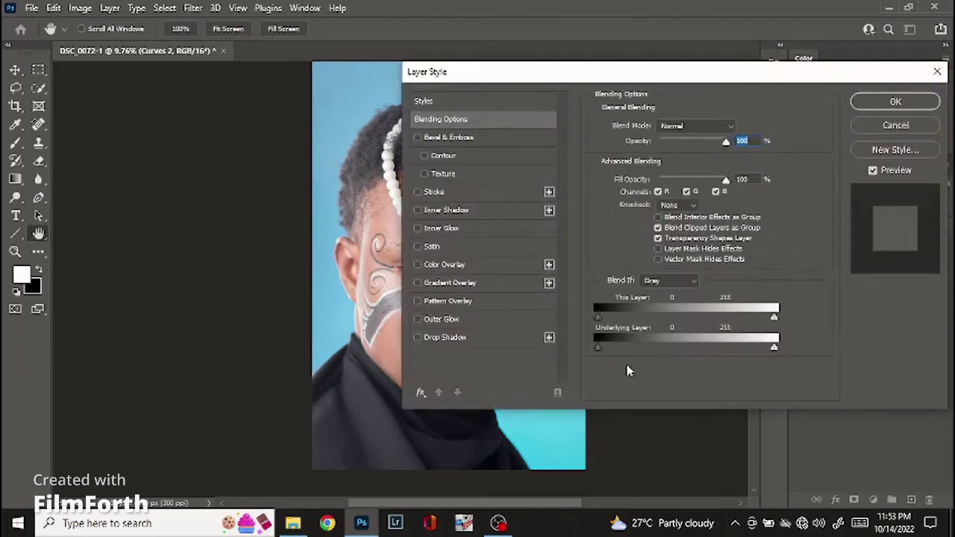
left_click_drag(490, 501, 545, 493)
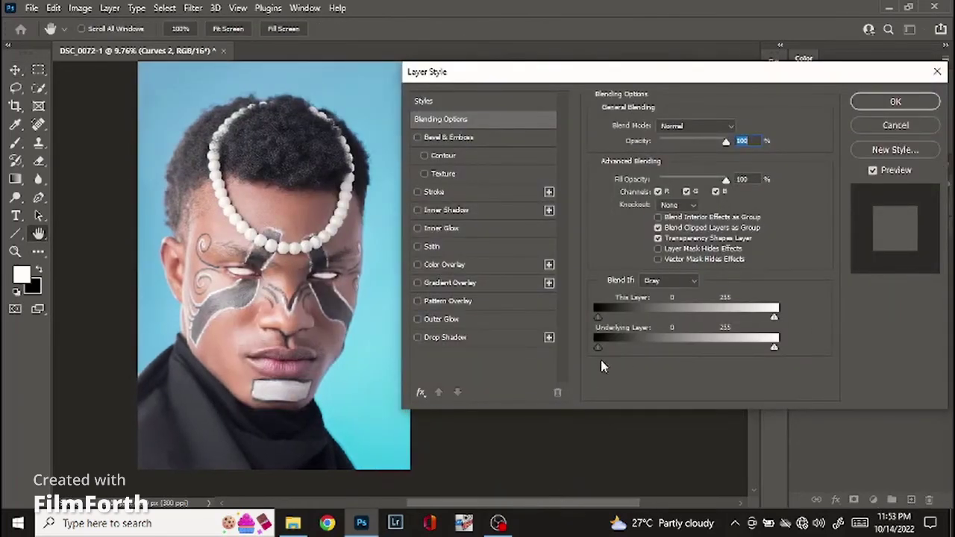
left_click_drag(598, 349, 742, 350)
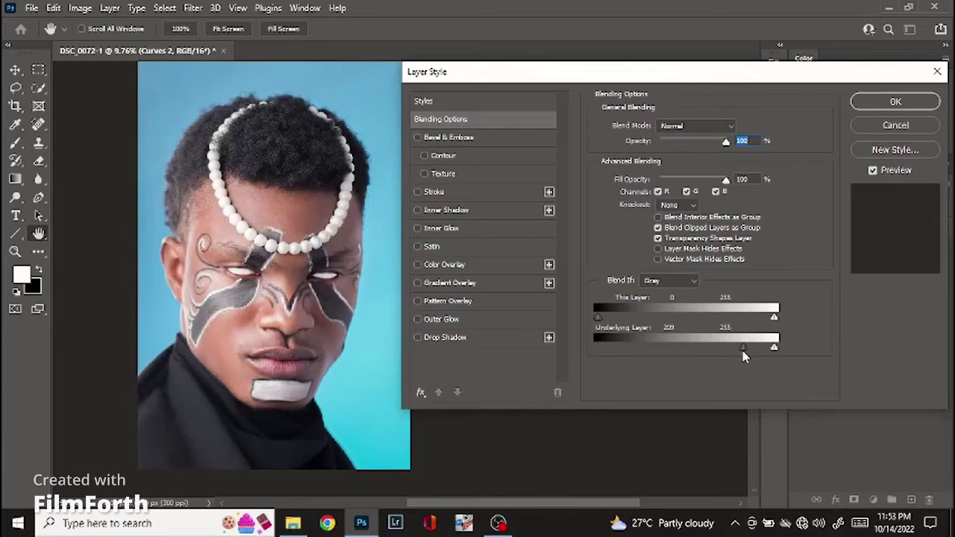
key("alt")
left_click_drag(740, 347, 634, 346)
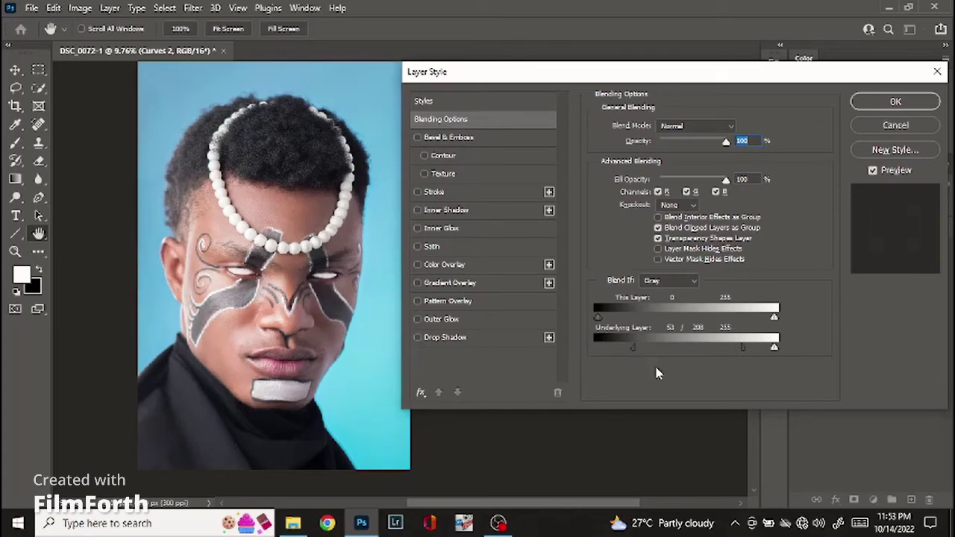
left_click(895, 102)
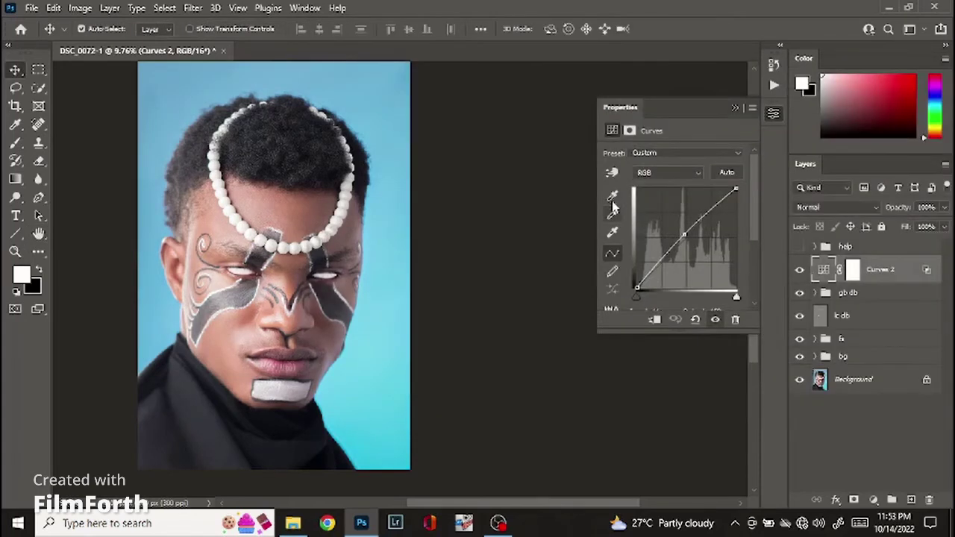
- Bow the curve upward to brighten, then hide and delete the trial Curves 2 layer
left_click_drag(674, 223, 685, 240)
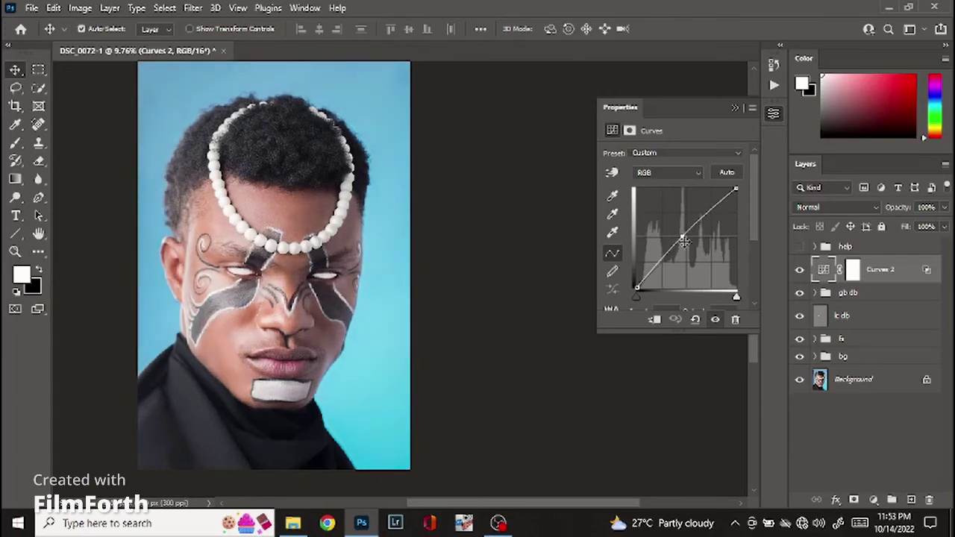
left_click(716, 320)
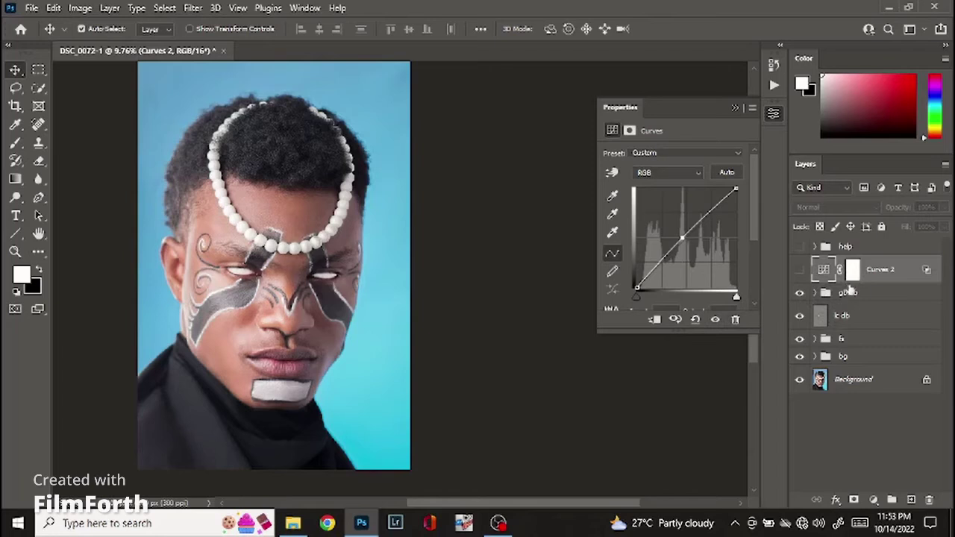
left_click_drag(879, 270, 929, 499)
- Select the subject and add a Curves 2 adjustment layer masked to it
left_click(815, 328)
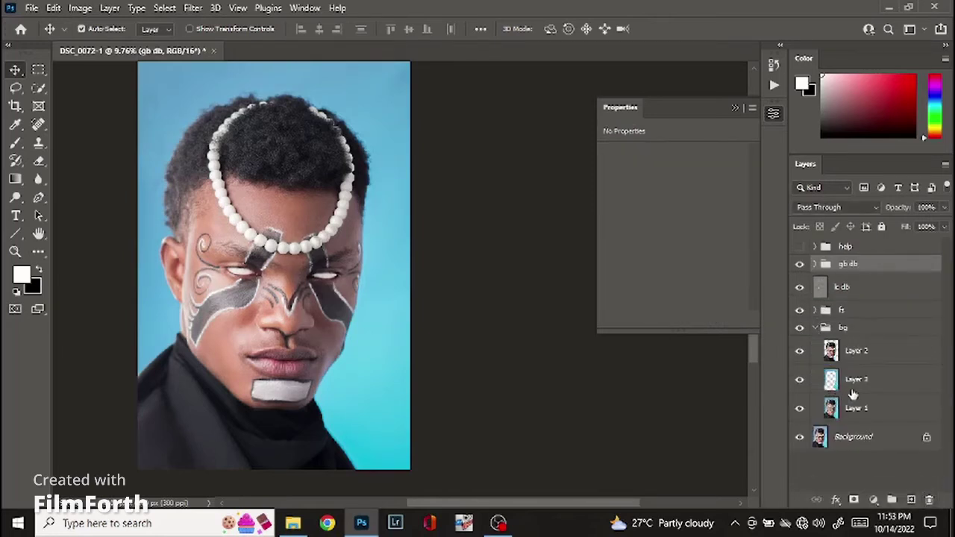
left_click(831, 357, "ctrl")
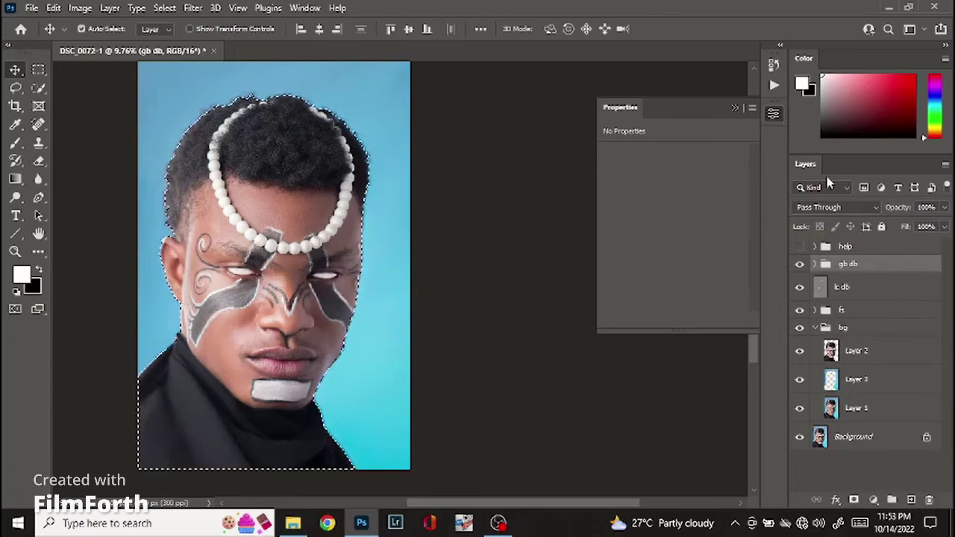
left_click(873, 500)
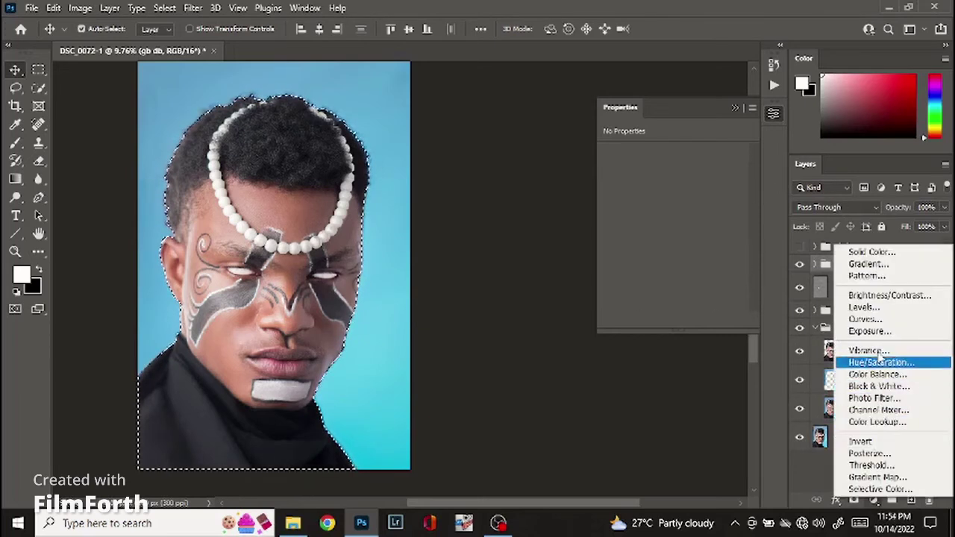
left_click(848, 320)
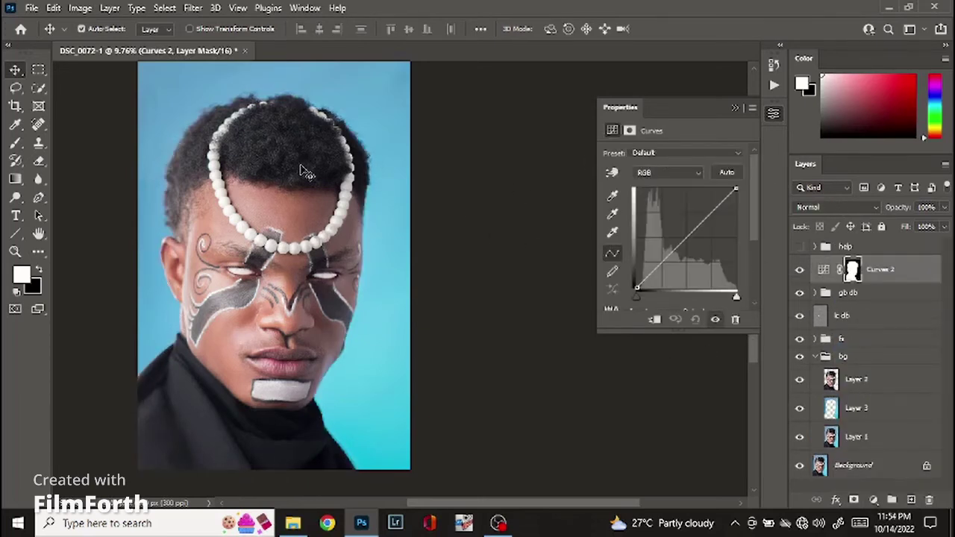
left_click(815, 357)
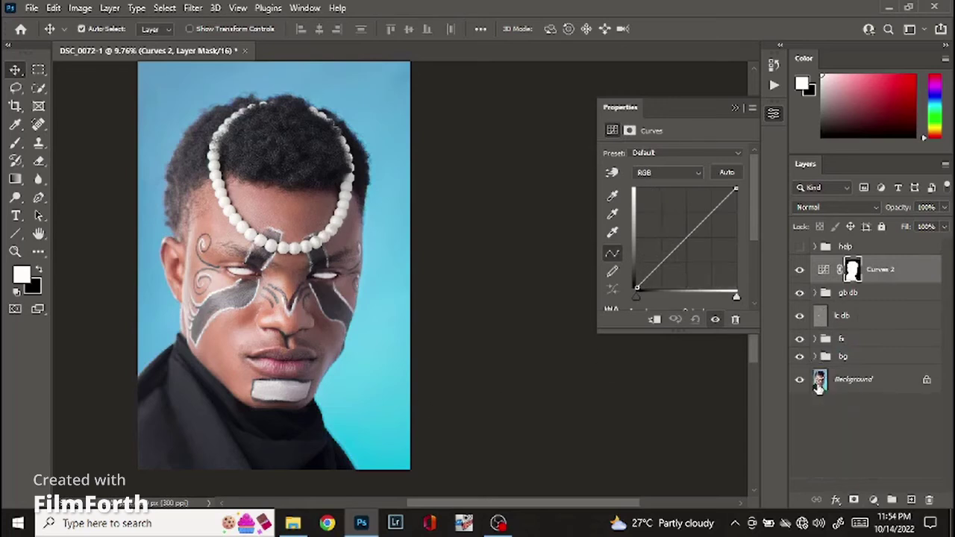
- Add an RGB curve midpoint and split the Underlying Layer black slider at 50 to blend only over brighter tones
left_click(687, 238)
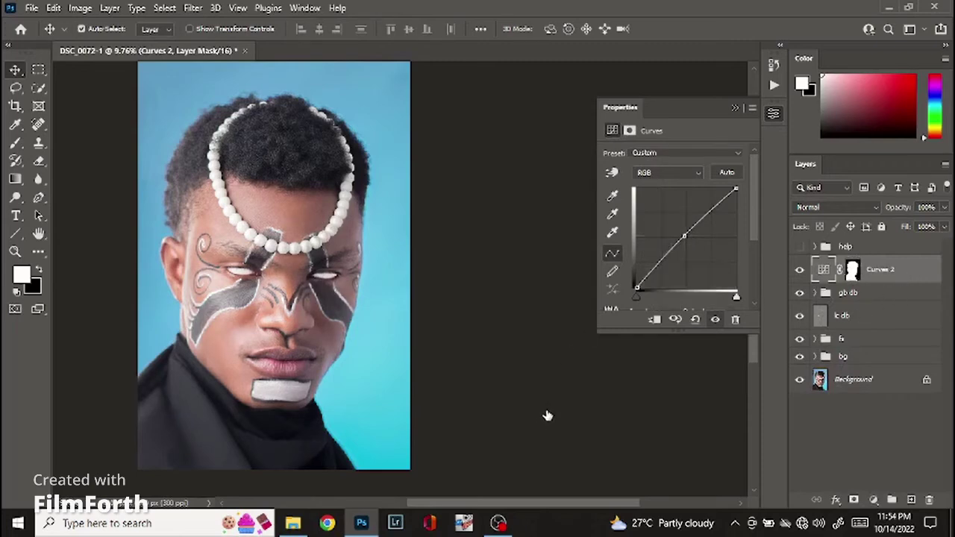
key("h")
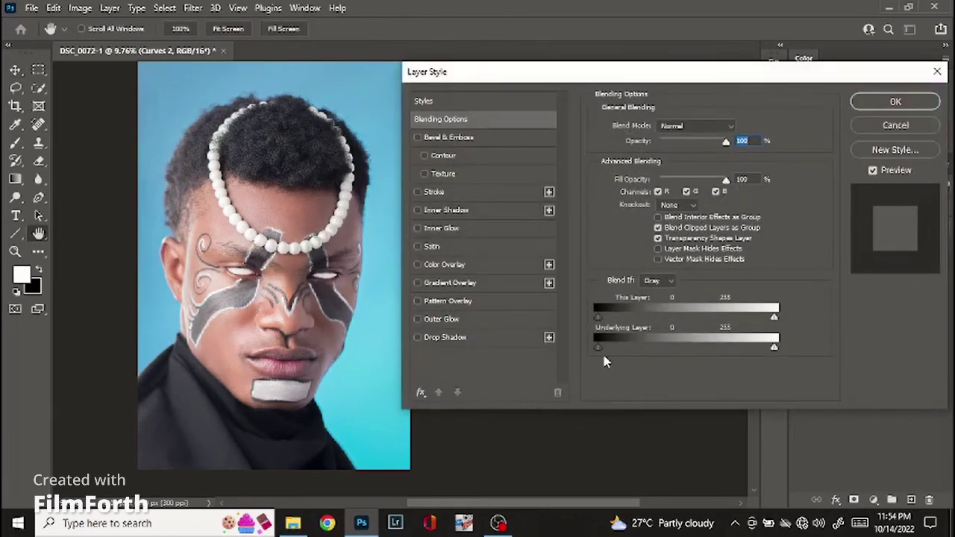
left_click_drag(599, 347, 738, 352)
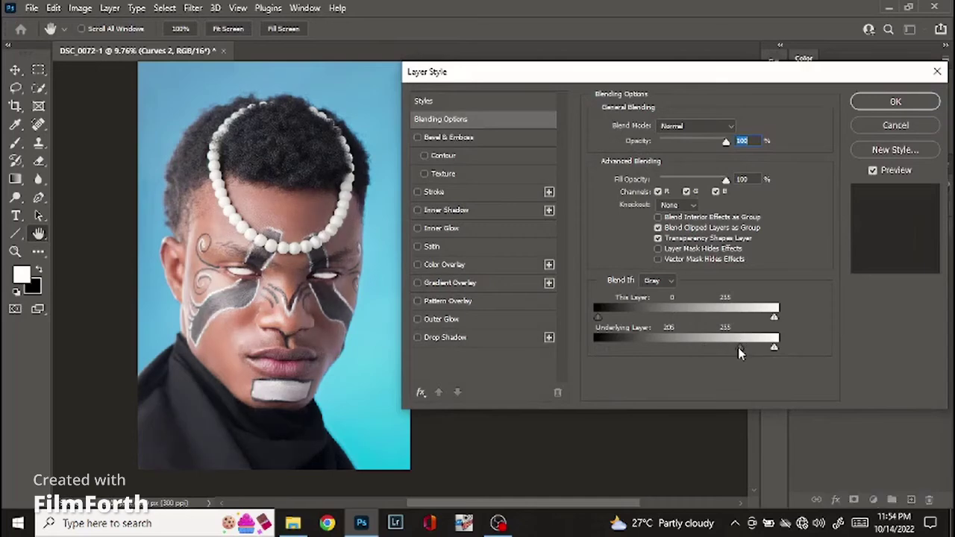
key("super")
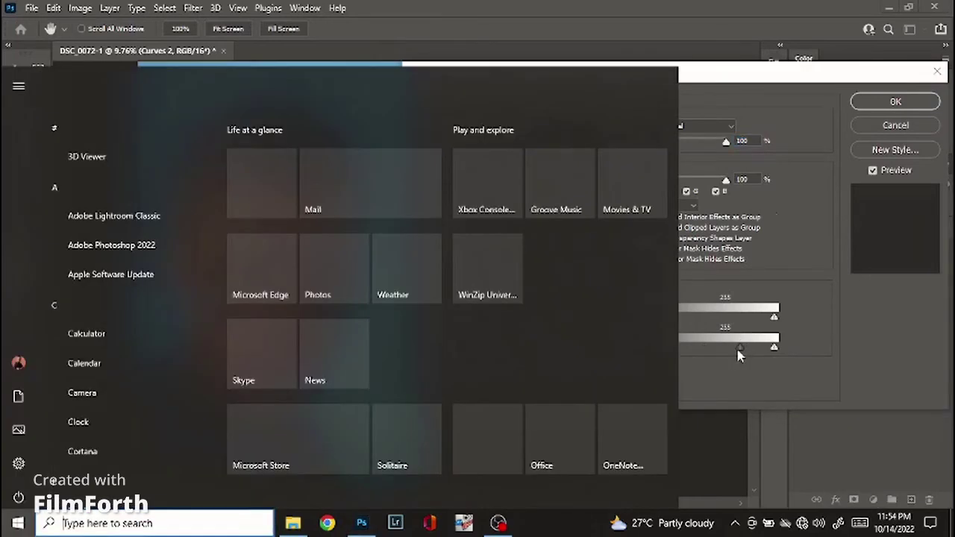
left_click(728, 343)
left_click_drag(738, 351, 713, 348)
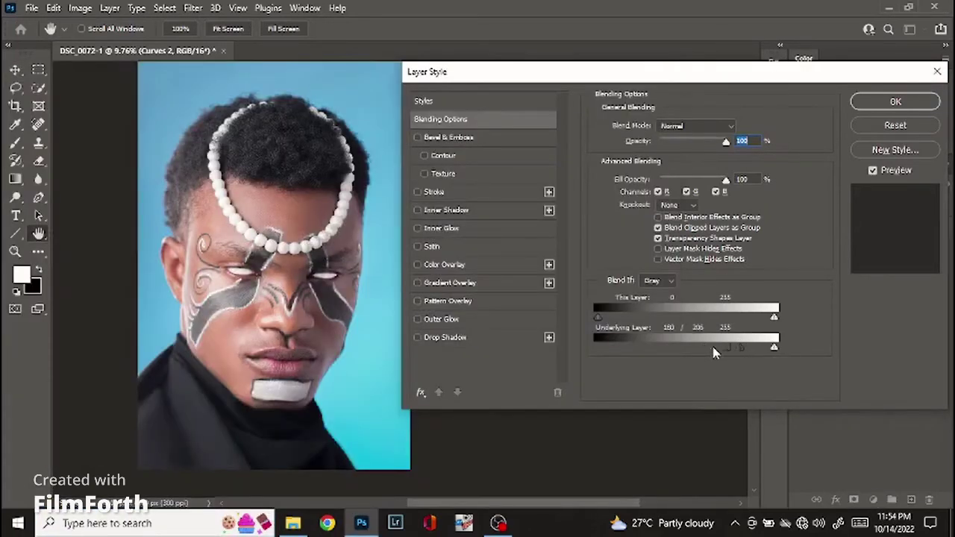
left_click_drag(632, 350, 632, 350)
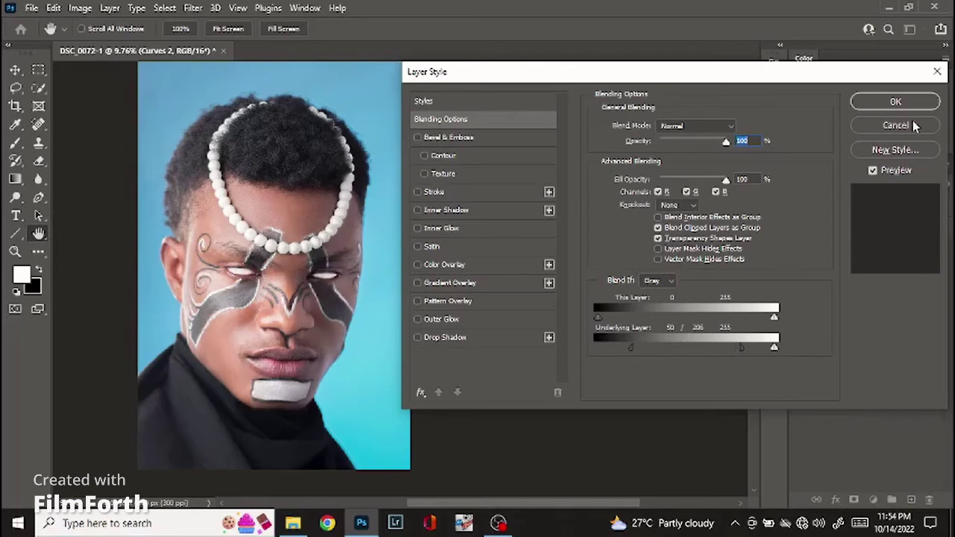
left_click(895, 102)
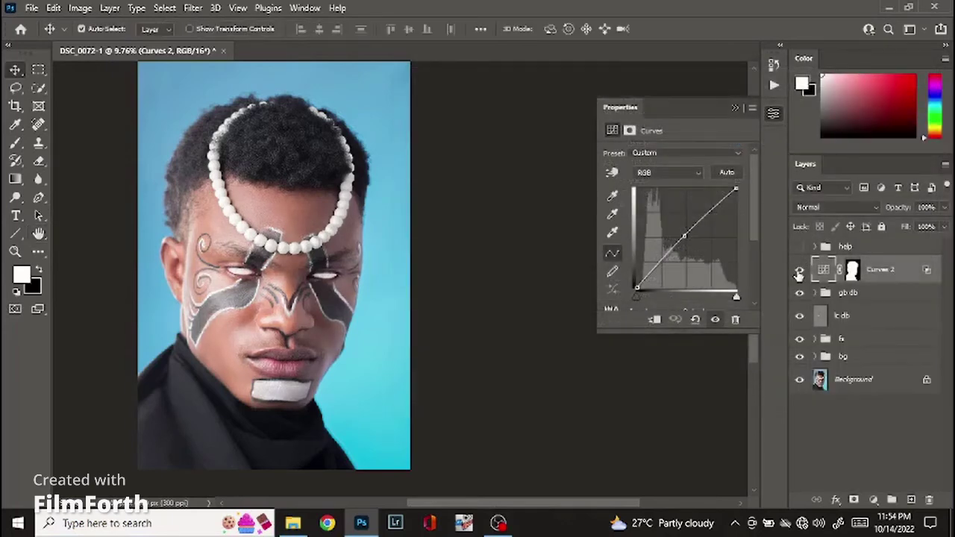
- Compare Curves 2 on and off, refine its midpoint, then select it with gb db and lc db
left_click(799, 270)
left_click(799, 271)
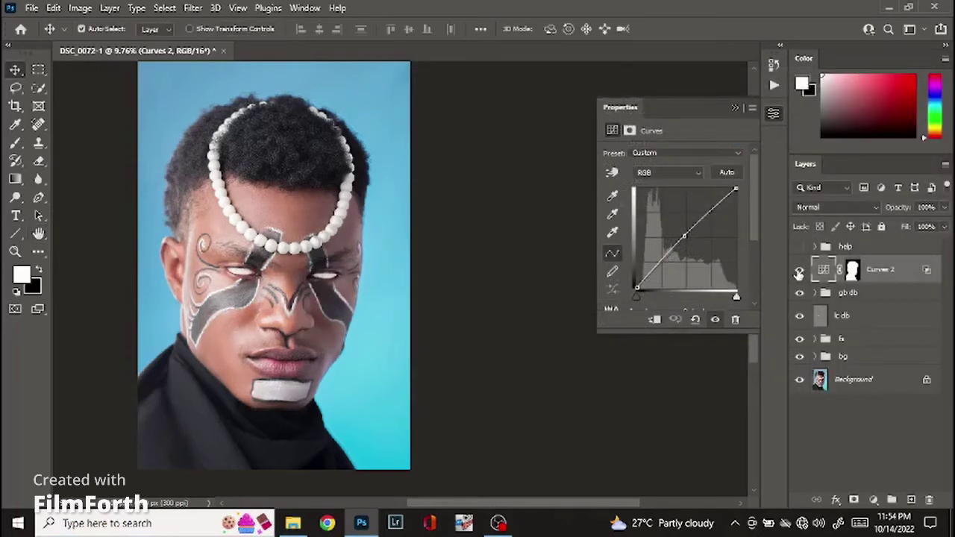
left_click(684, 237)
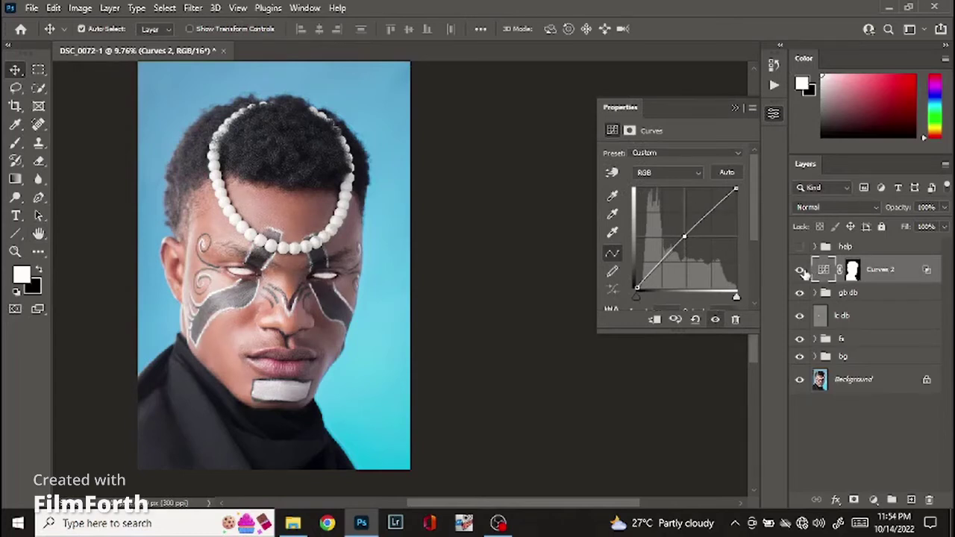
left_click(799, 271)
left_click(800, 271)
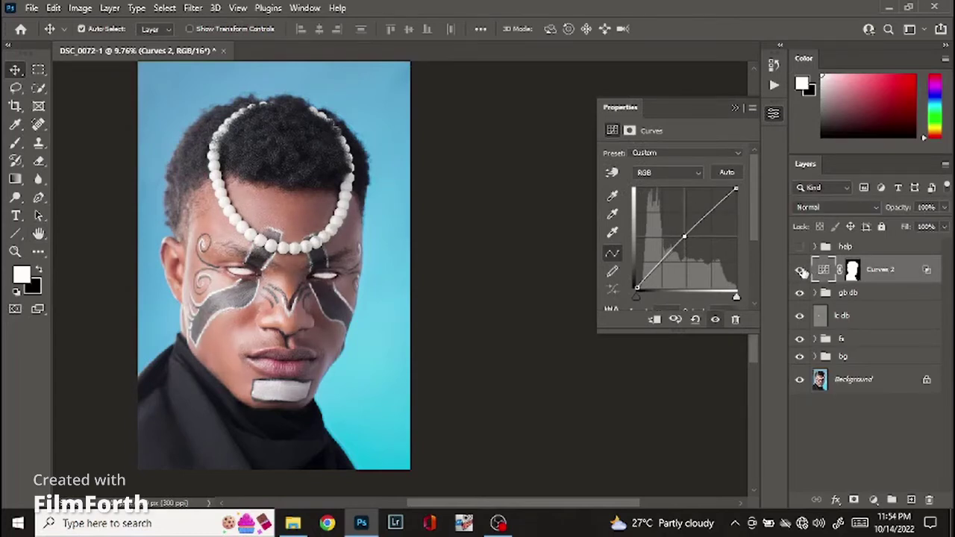
left_click(773, 113)
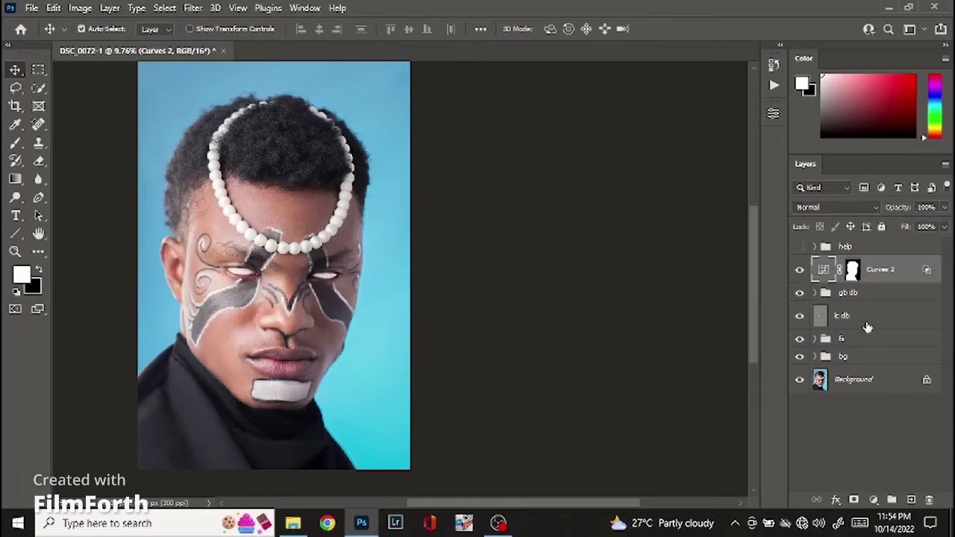
left_click(886, 325, "shift")
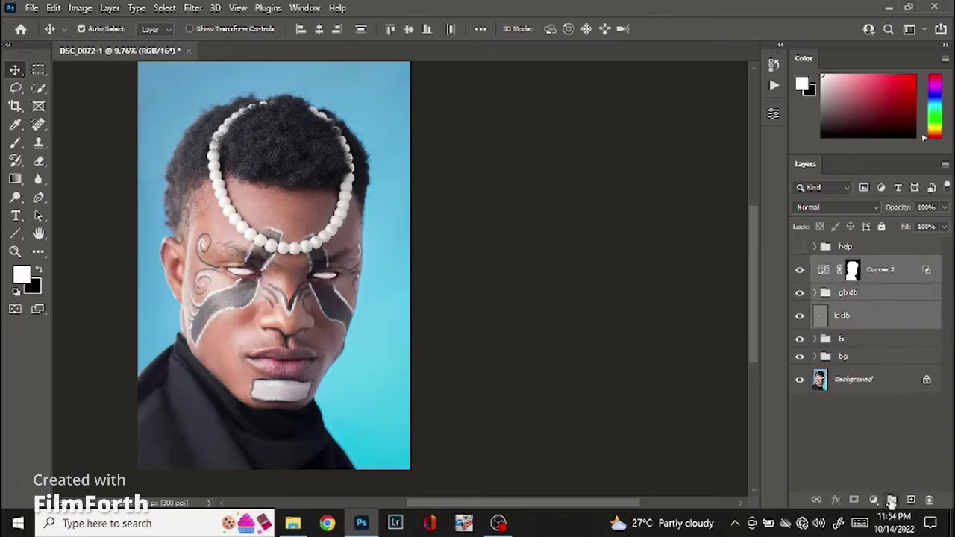
- Group Curves 2, gb db and lc db into a group named db and compare it
left_click(891, 499)
double_click(847, 266)
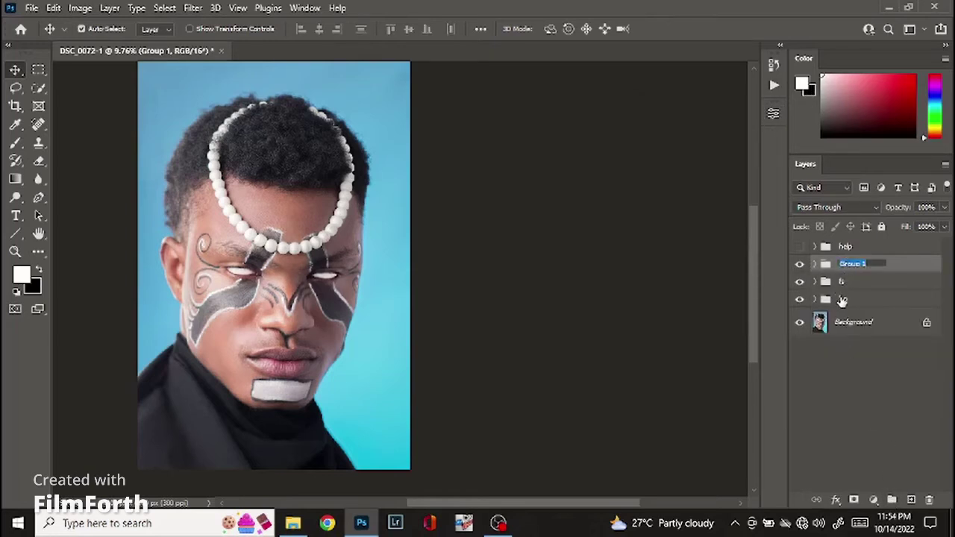
type("db")
key("Return")
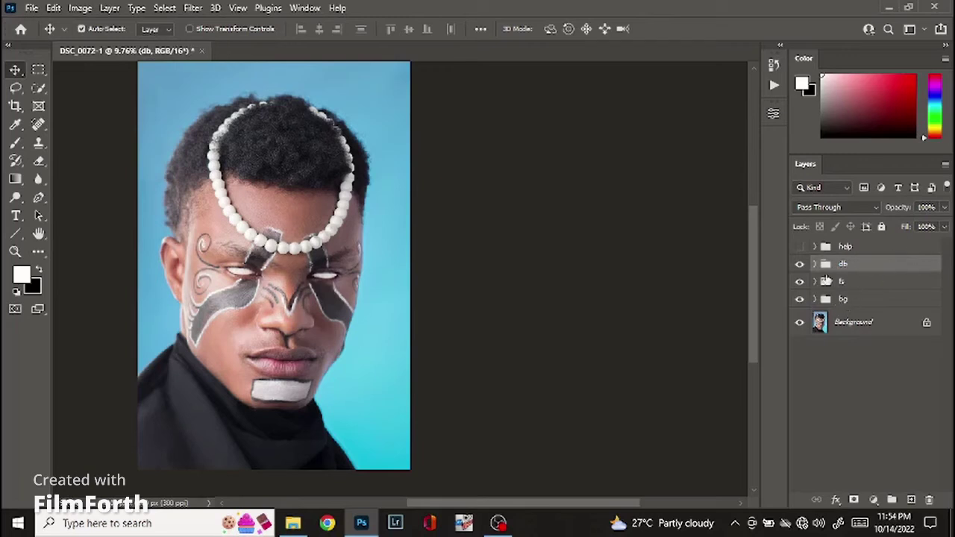
left_click(800, 267)
left_click(800, 266)
left_click(799, 265)
- Group db with the fx and bg groups into a group named skin and toggle it to compare
left_click_drag(534, 508, 487, 511)
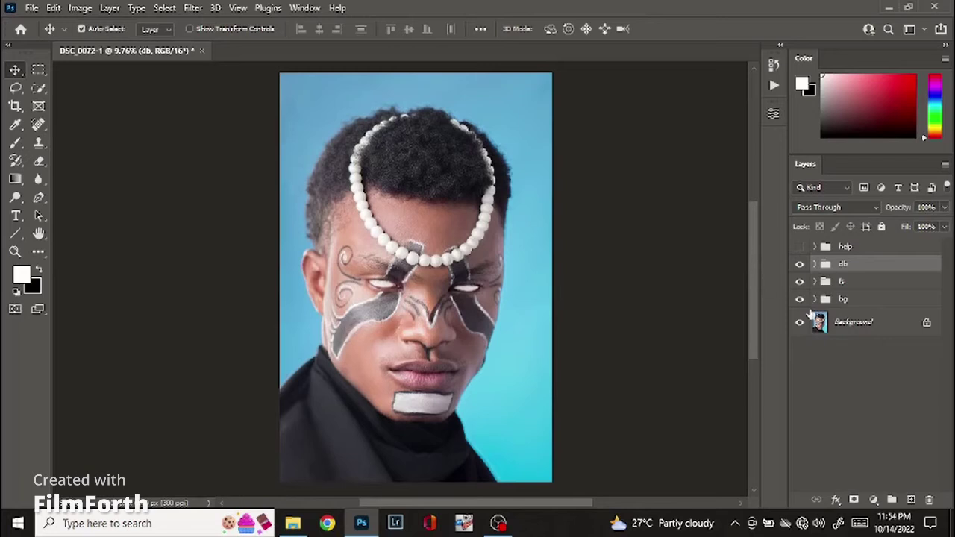
left_click(858, 303, "shift")
left_click(893, 496)
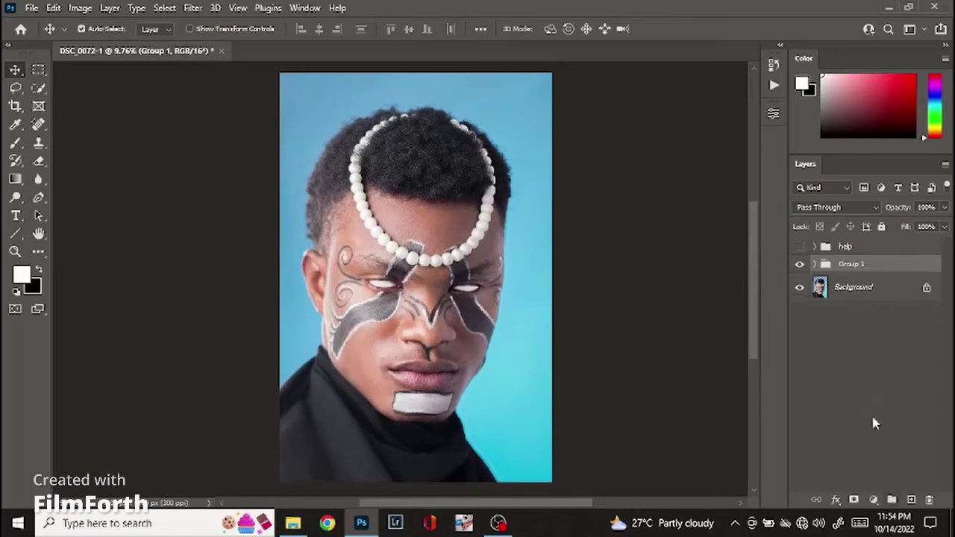
double_click(854, 265)
type("skin")
key("Return")
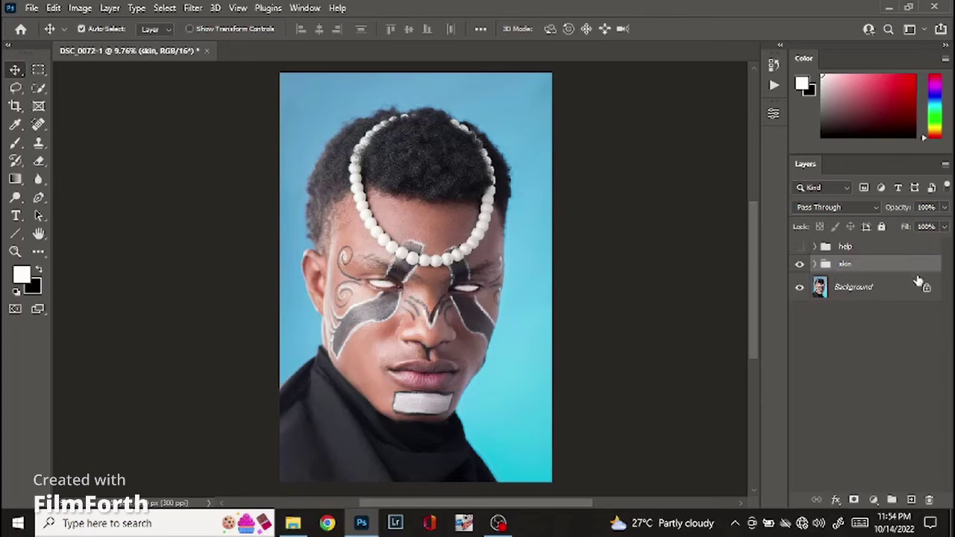
left_click(800, 265)
left_click(800, 265)
left_click(800, 265)
left_click(800, 264)
- Create Color Fill 1, a purple solid colour fill layer (b064e9), above the skin group
left_click(874, 500)
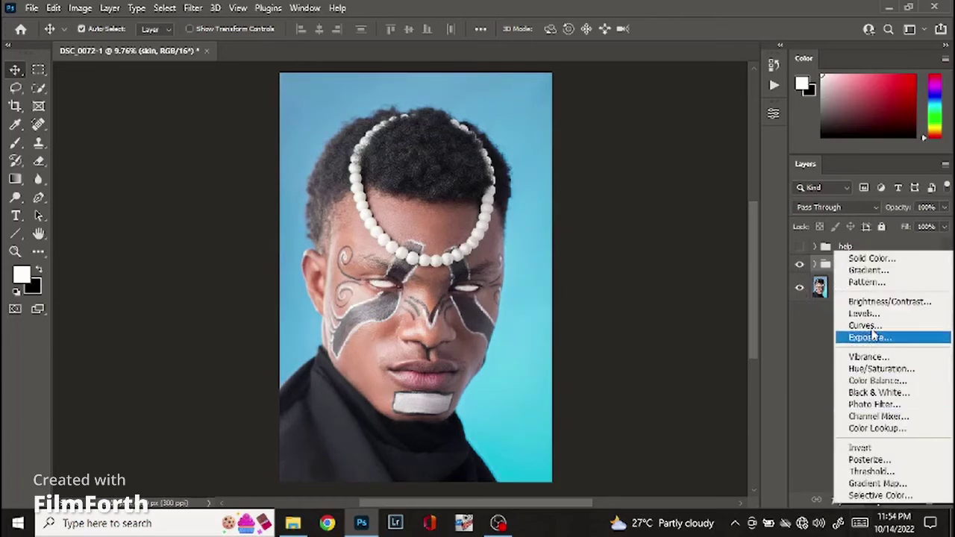
left_click(868, 254)
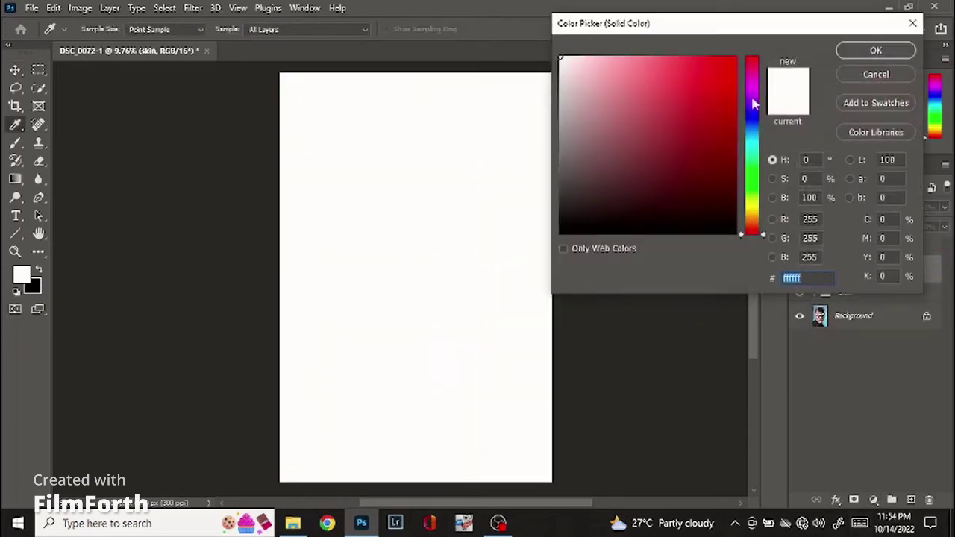
mouse_move(750, 108)
left_mouse_down()
mouse_move(751, 121)
mouse_move(750, 106)
left_mouse_up()
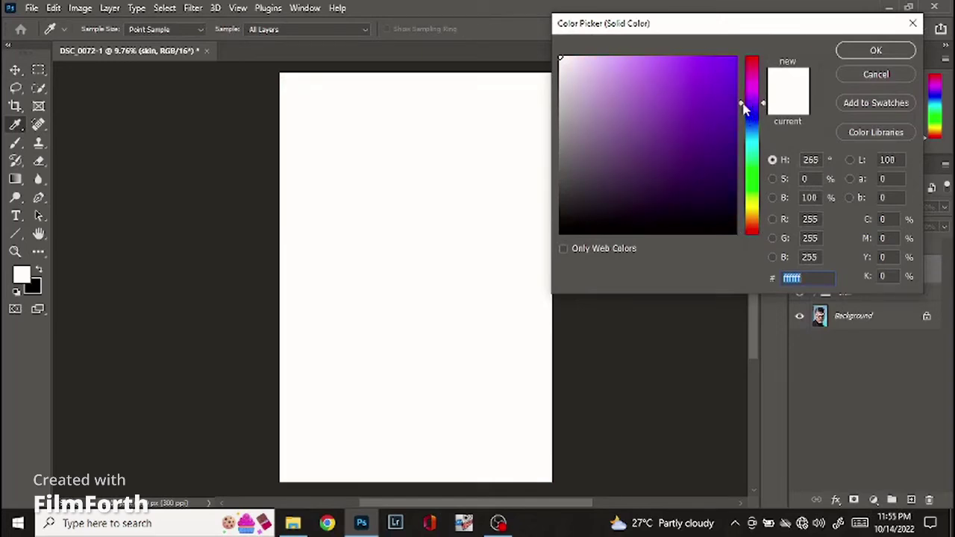
mouse_move(636, 69)
left_mouse_down()
mouse_move(613, 69)
mouse_move(661, 71)
left_mouse_up()
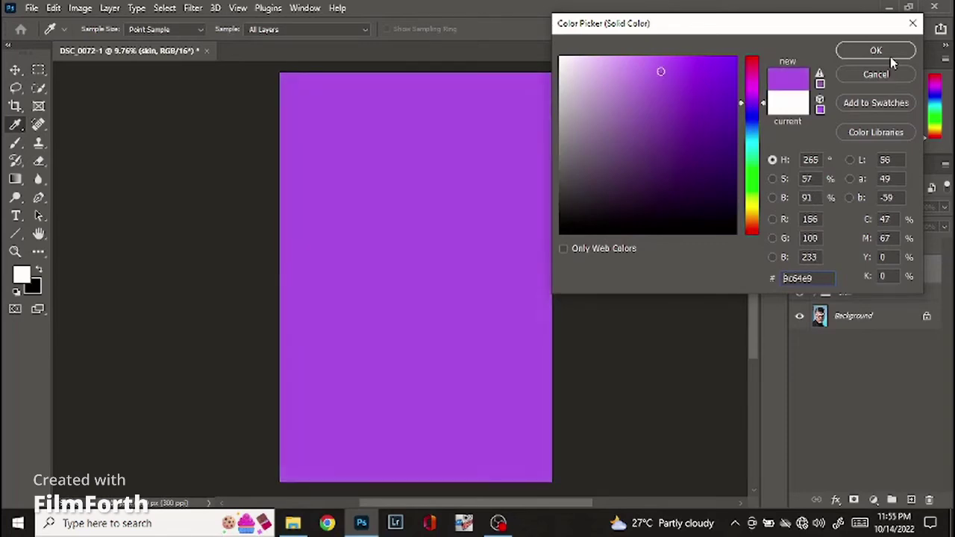
left_click(890, 57)
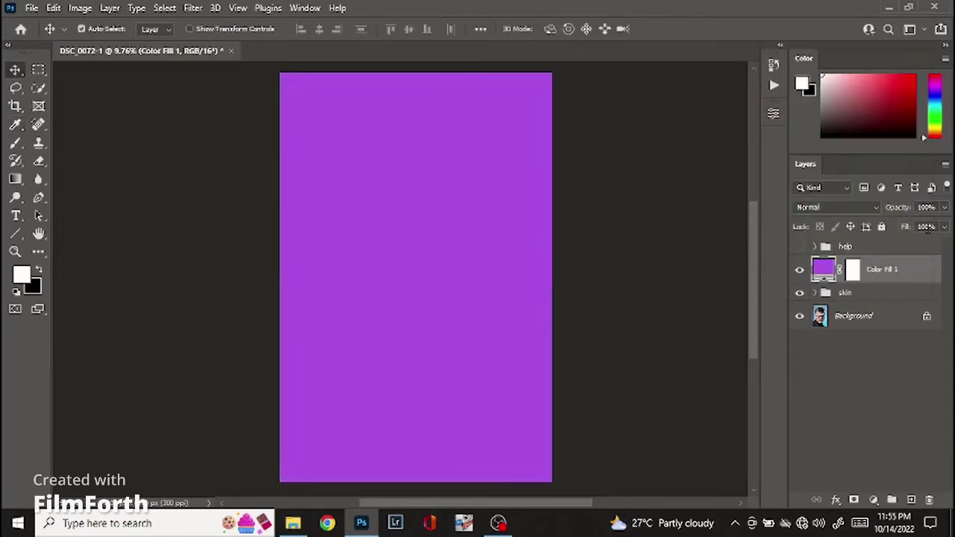
- Set Color Fill 1 to Color blend mode at 5% fill and compare it on and off
left_click(859, 210)
left_click(804, 485)
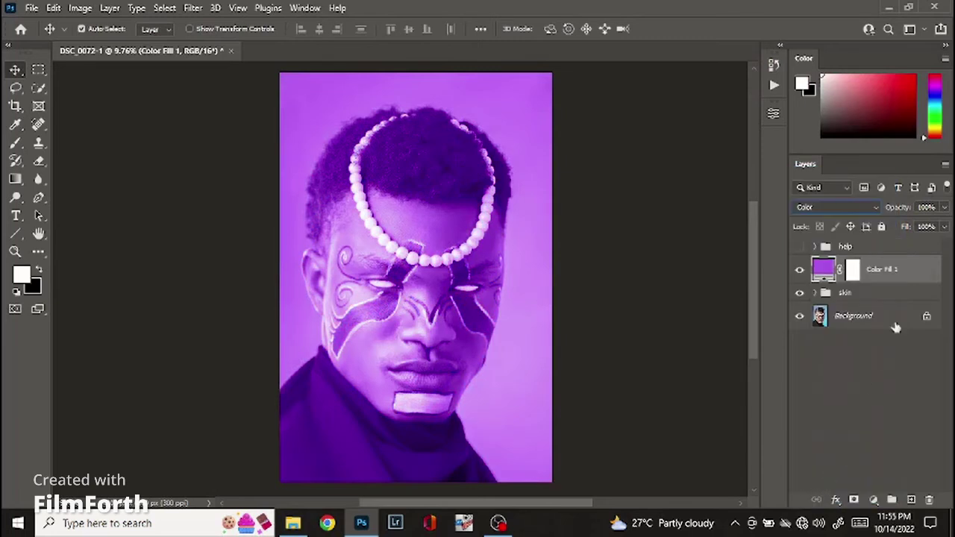
left_click(943, 227)
type("5")
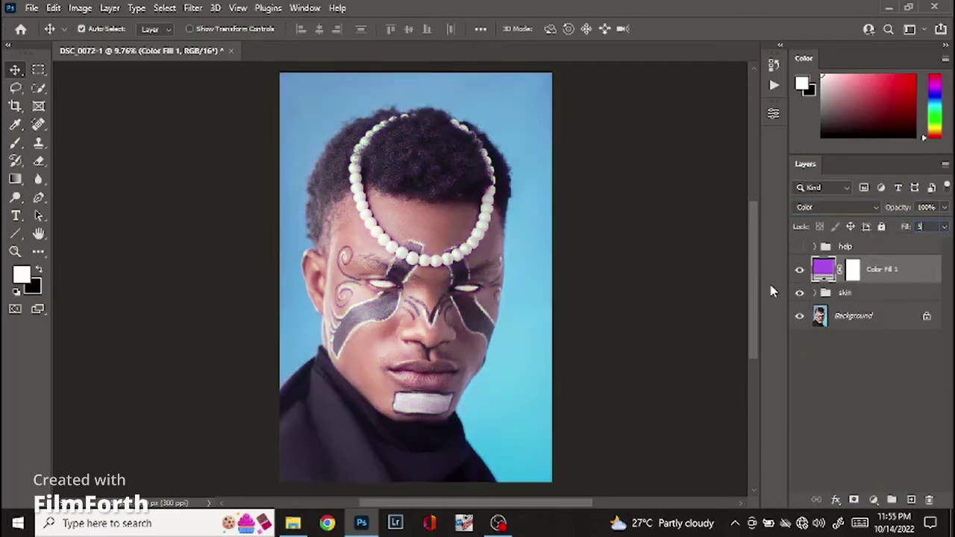
left_click(799, 272)
left_click(799, 272)
- Change the fill colour to pale lavender ddb8f2 after trying several hues
double_click(830, 269)
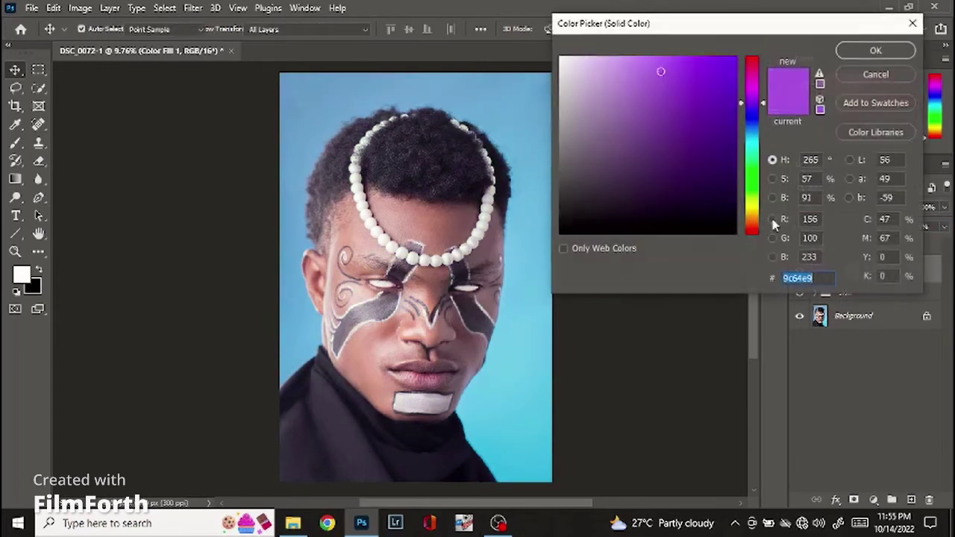
left_click(610, 66)
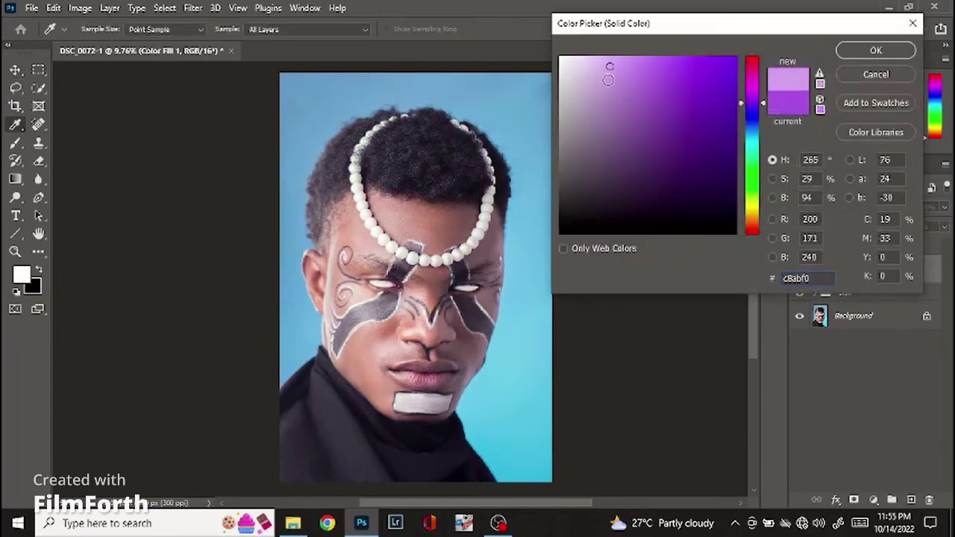
mouse_move(608, 79)
left_mouse_down()
mouse_move(603, 70)
mouse_move(577, 126)
mouse_move(661, 155)
mouse_move(689, 118)
mouse_move(610, 62)
mouse_move(608, 75)
left_mouse_up()
mouse_move(749, 110)
left_mouse_down()
mouse_move(746, 205)
mouse_move(749, 59)
mouse_move(744, 121)
mouse_move(747, 95)
left_mouse_up()
mouse_move(721, 218)
left_mouse_down()
mouse_move(716, 230)
mouse_move(667, 226)
mouse_move(637, 166)
mouse_move(631, 89)
mouse_move(612, 68)
mouse_move(635, 87)
mouse_move(616, 71)
left_mouse_up()
mouse_move(763, 97)
left_mouse_down()
mouse_move(761, 142)
mouse_move(758, 91)
mouse_move(754, 165)
mouse_move(754, 98)
left_mouse_up()
left_click_drag(612, 70, 600, 64)
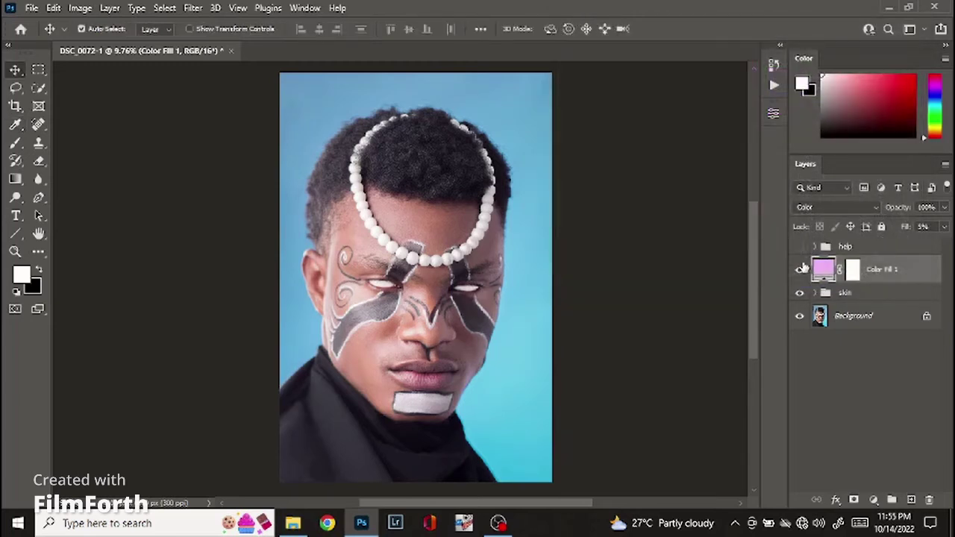
- Switch Color Fill 1 back to Normal blending and compare it on and off
left_click(811, 209)
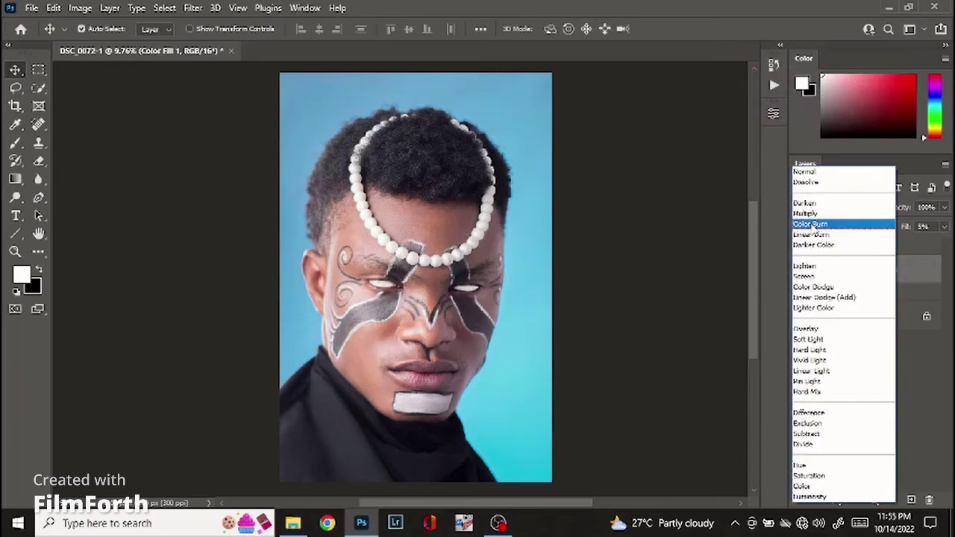
left_click(812, 176)
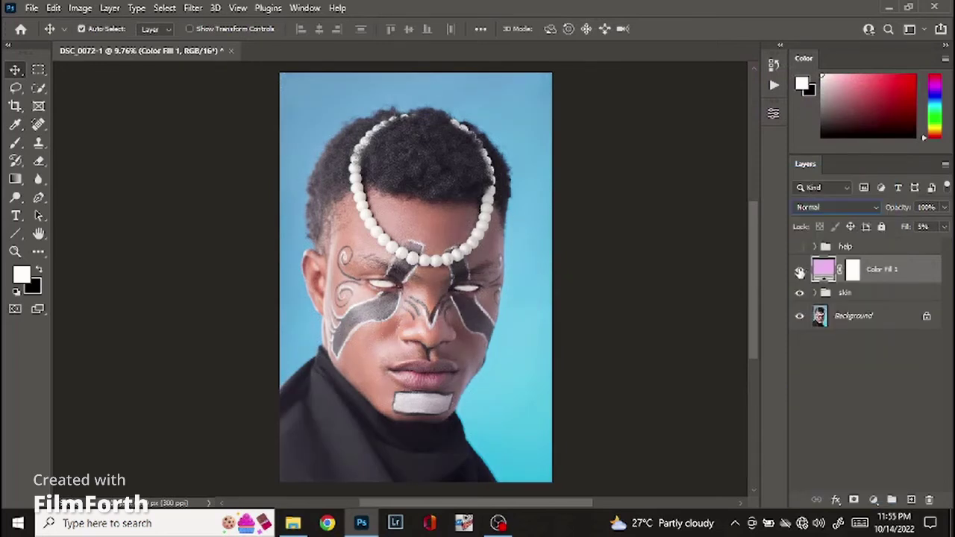
left_click(799, 276)
left_click(799, 274)
left_click(799, 273)
left_click(799, 274)
- Lighten the fill colour slightly to lilac ddb3f5
double_click(820, 270)
left_click(631, 90)
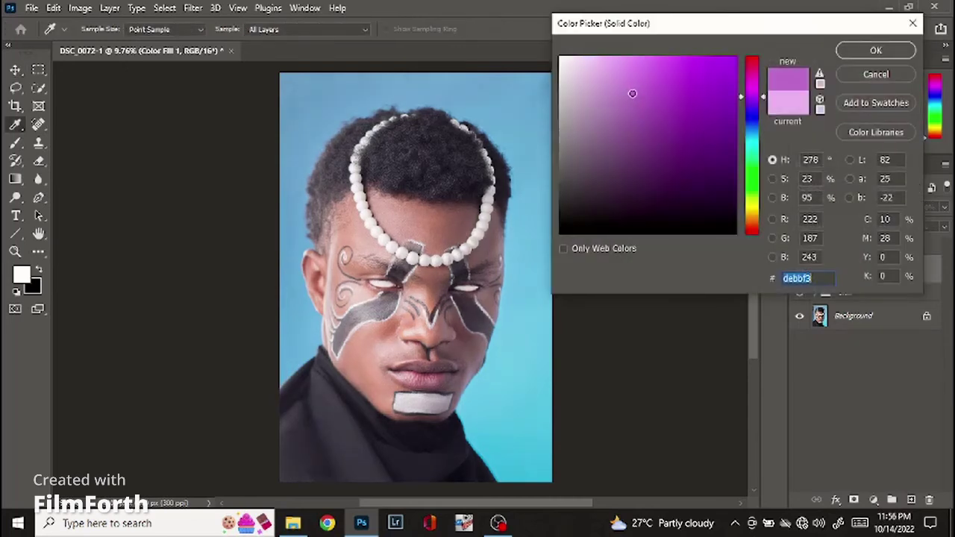
mouse_move(632, 103)
left_mouse_down()
mouse_move(622, 111)
mouse_move(614, 76)
mouse_move(590, 55)
mouse_move(608, 63)
left_mouse_up()
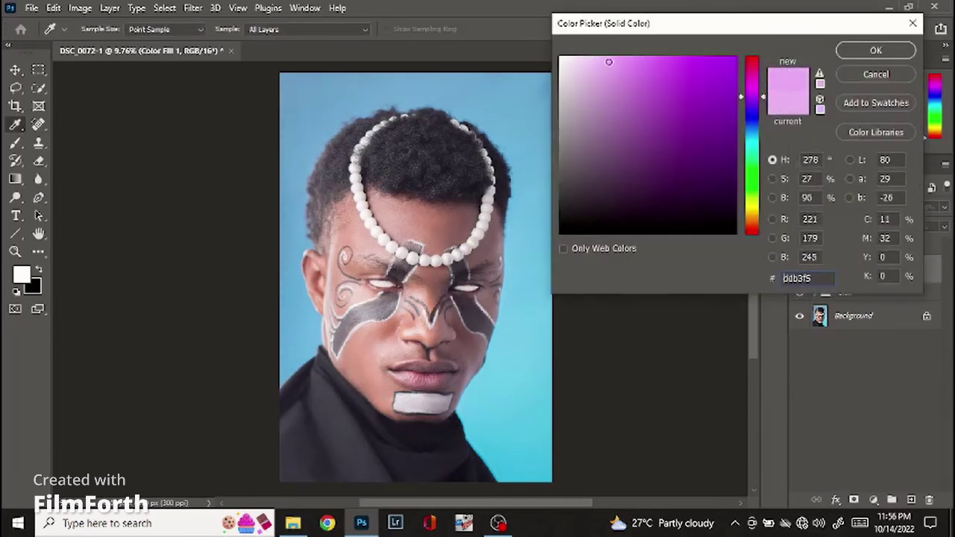
left_click(875, 50)
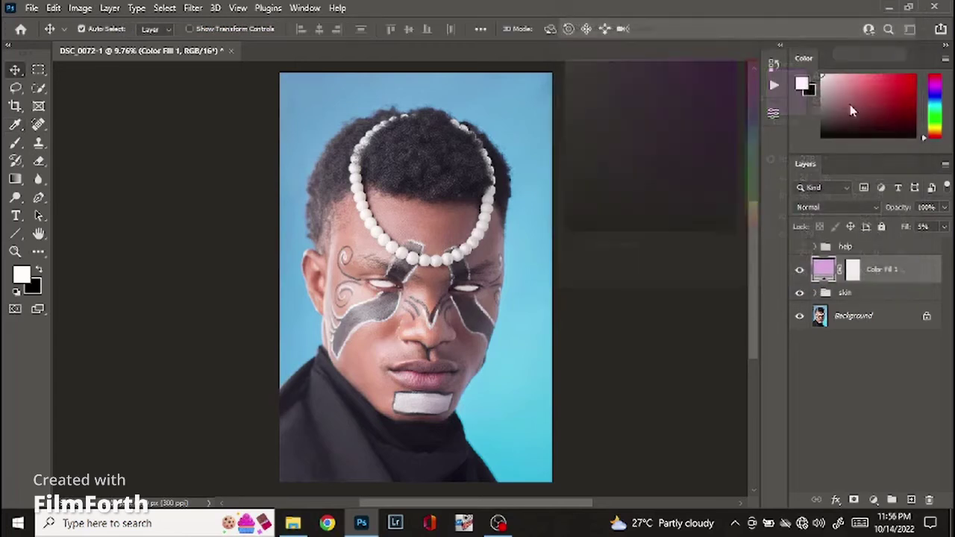
- Show Color Fill 1, expand skin > bg, and load Layer 2's outline as a selection
left_click(799, 270)
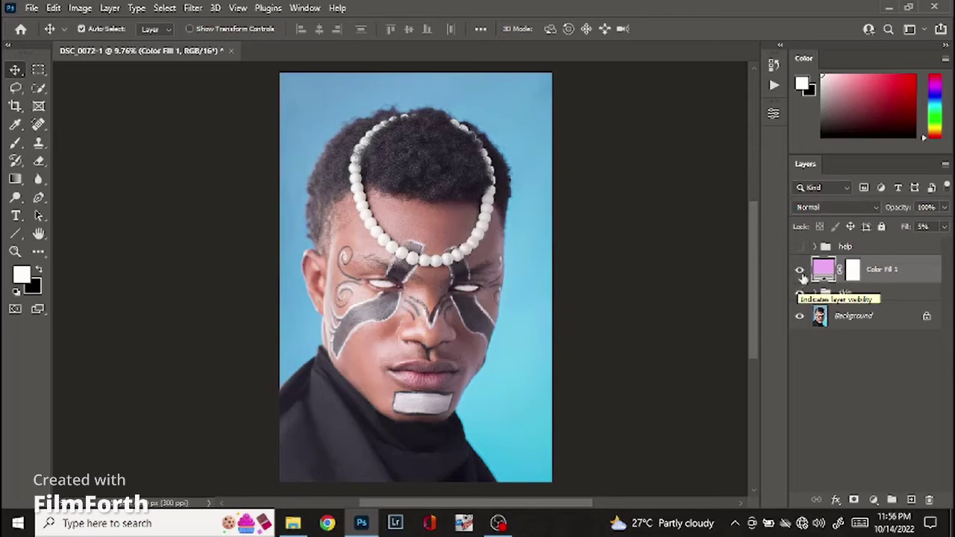
left_click(816, 293)
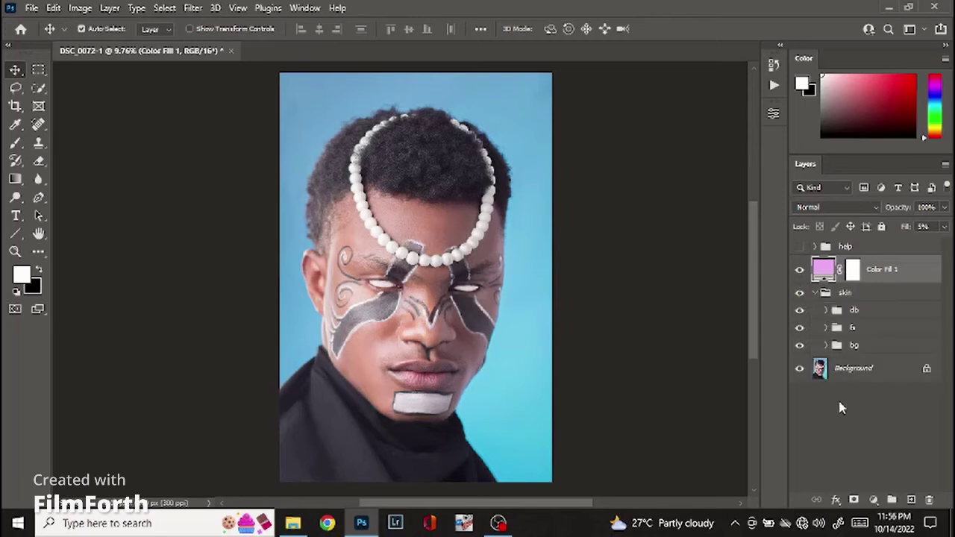
left_click(826, 346)
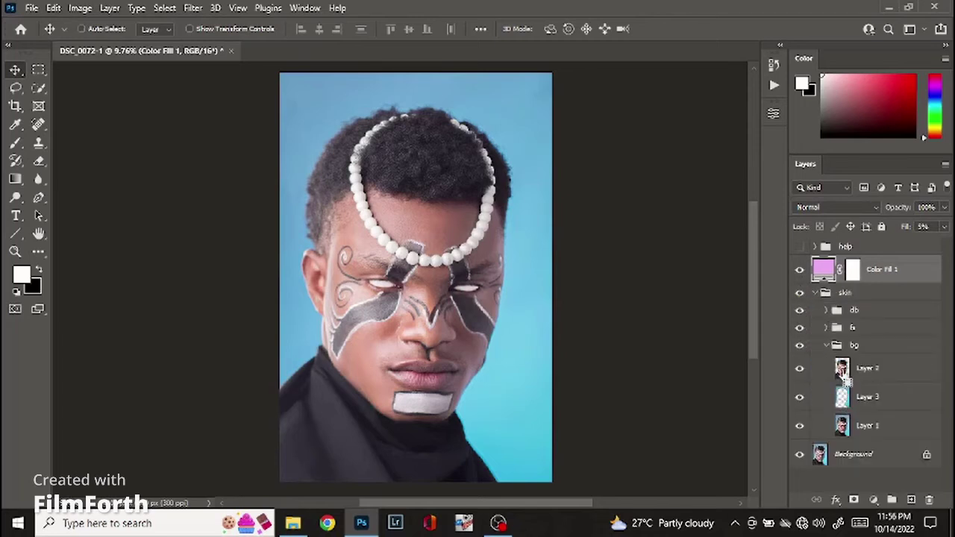
left_click(841, 369, "ctrl")
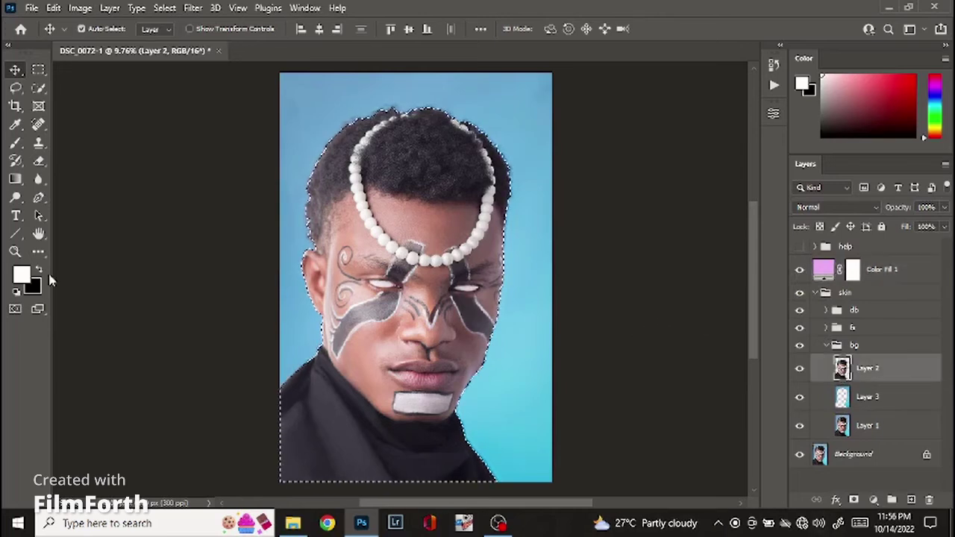
left_click(774, 66)
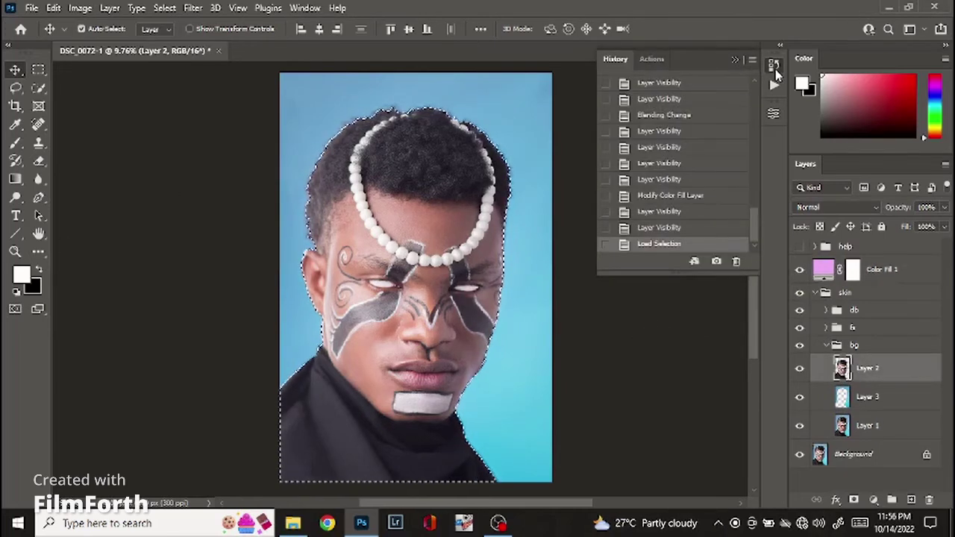
left_click(775, 68)
- Invert the selection to the background, collapse skin and make Color Fill 1 active
left_click(38, 87)
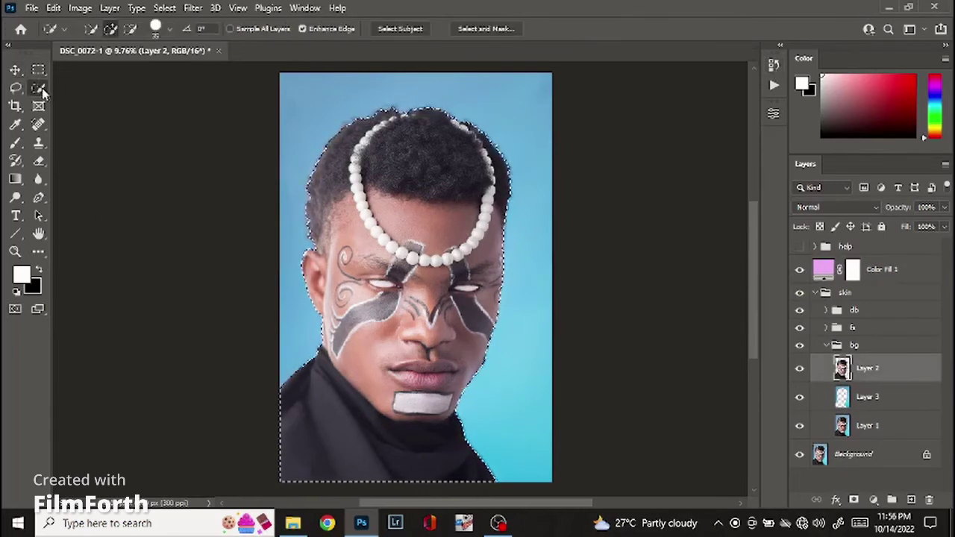
right_click(407, 154)
left_click(433, 166)
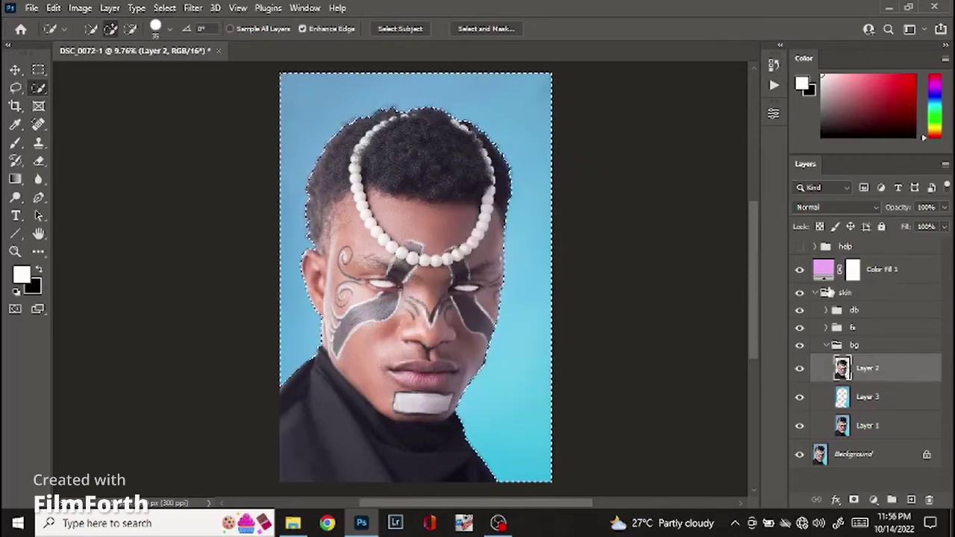
left_click(815, 293)
left_click(880, 275)
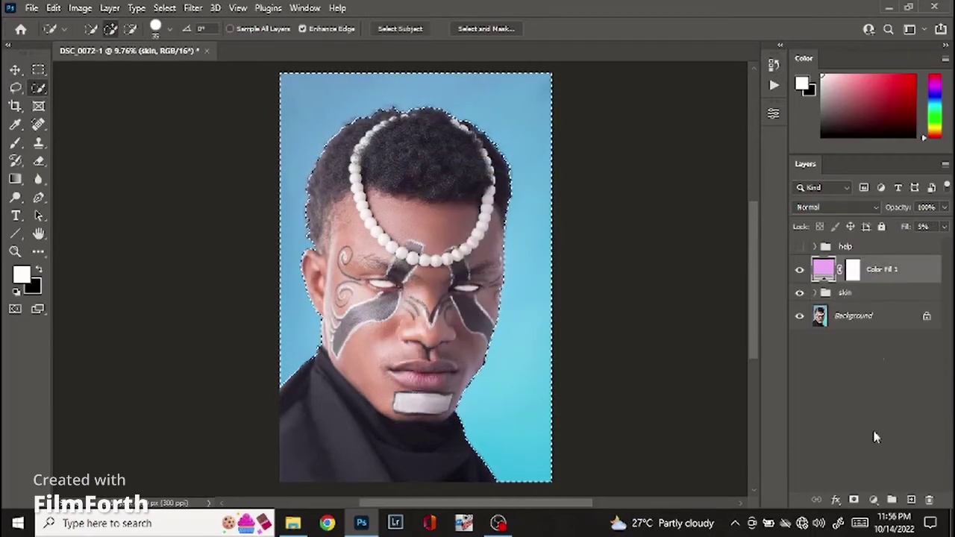
left_click(874, 500)
- Add a Selective Color layer, try Cyans adjustments, then reset them
left_click(865, 488)
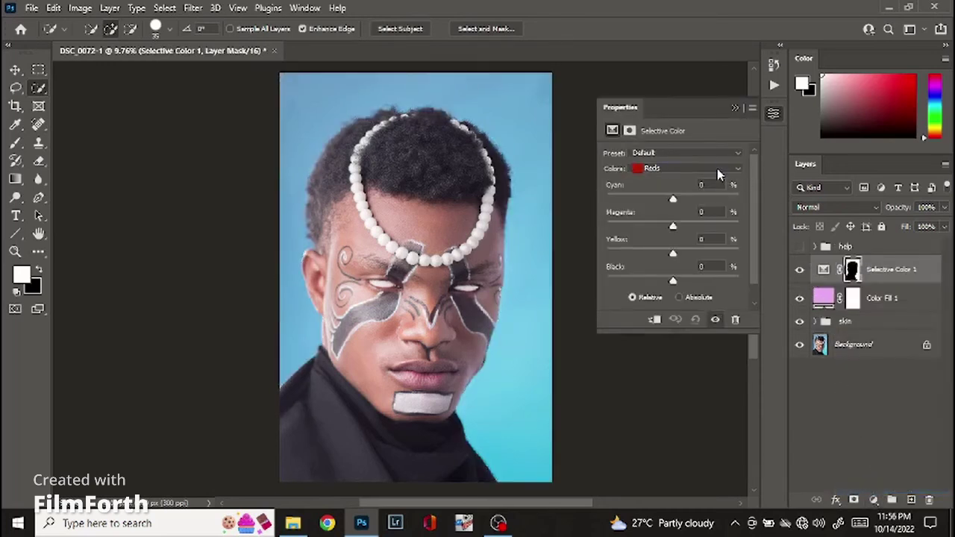
left_click(718, 172)
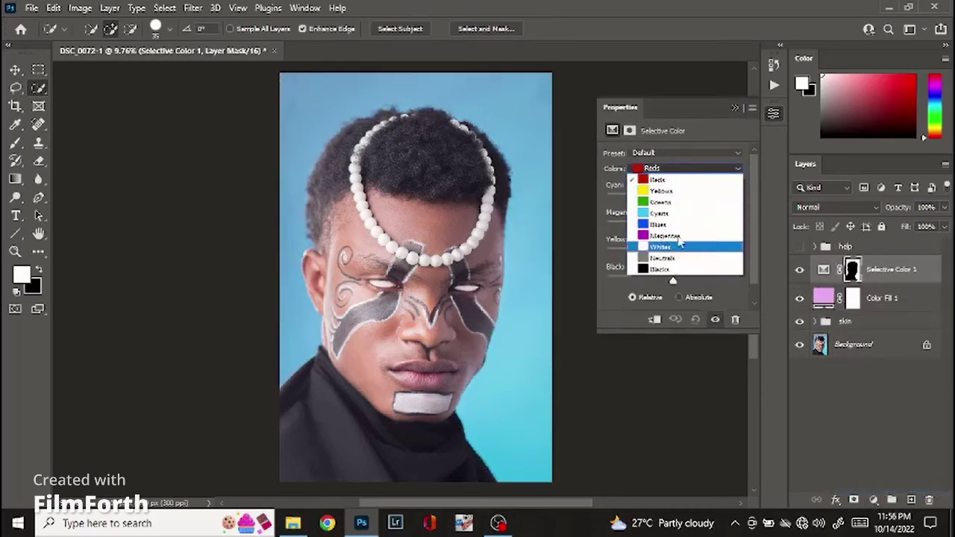
left_click(678, 213)
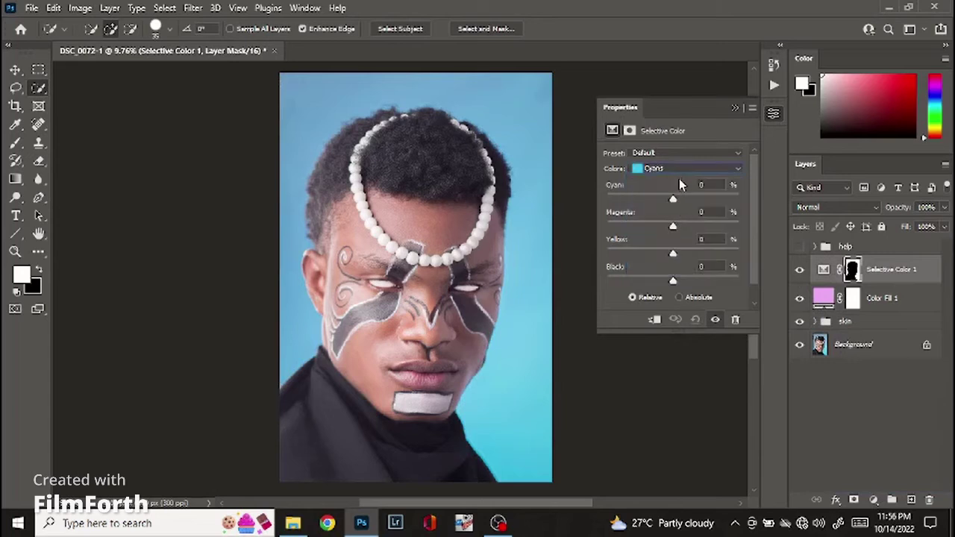
left_click_drag(674, 200, 646, 216)
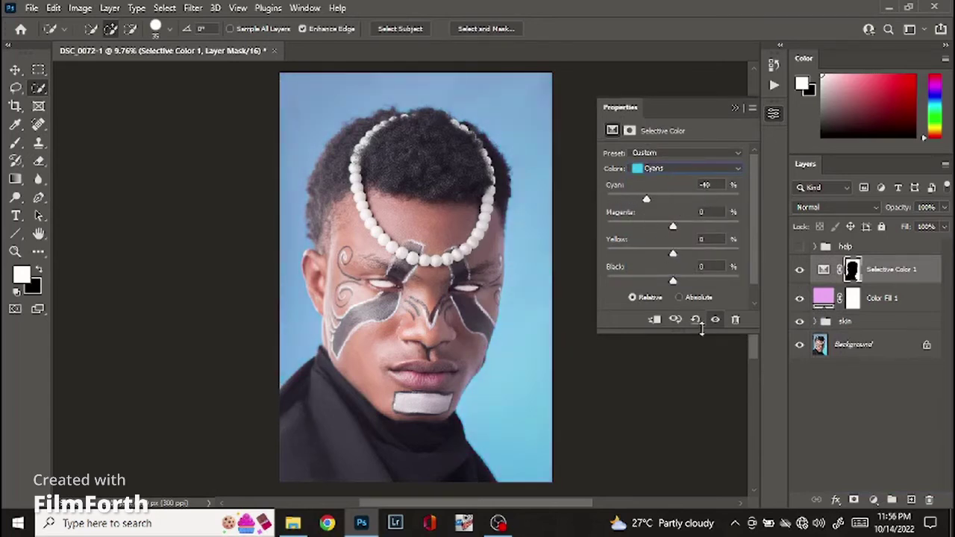
left_click_drag(673, 281, 707, 282)
left_click(695, 321)
- Try Neutrals and then Blacks adjustments, resetting the settings after each
left_click(681, 169)
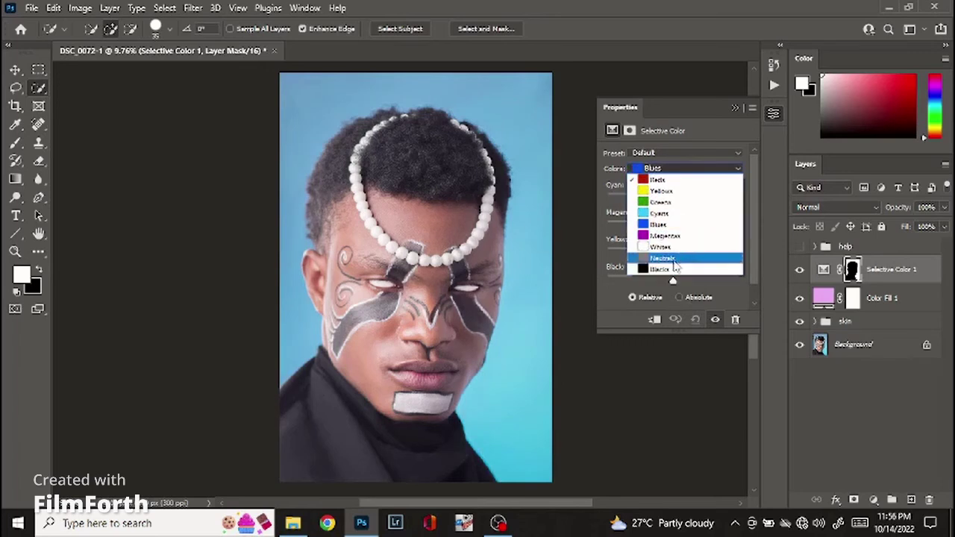
left_click(681, 259)
left_click_drag(678, 291, 722, 278)
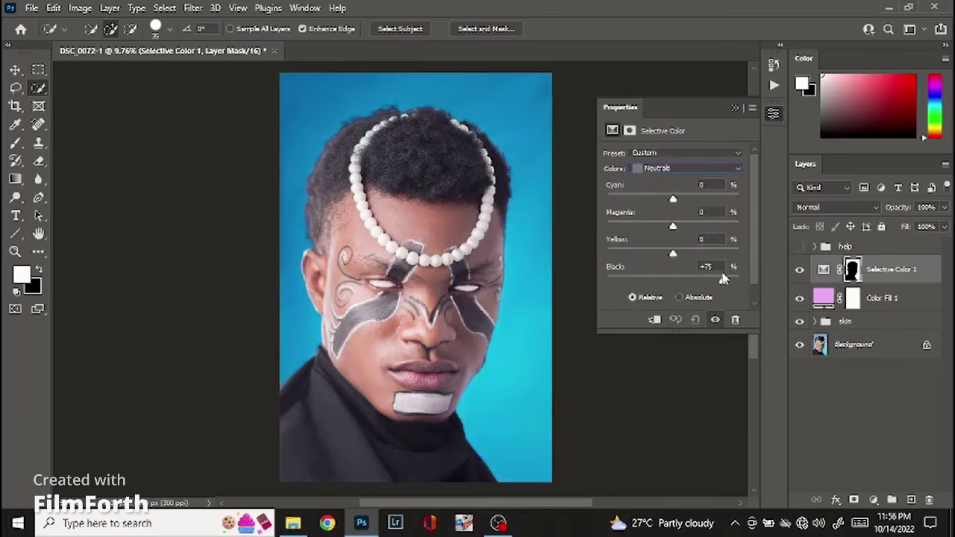
left_click_drag(646, 255, 700, 202)
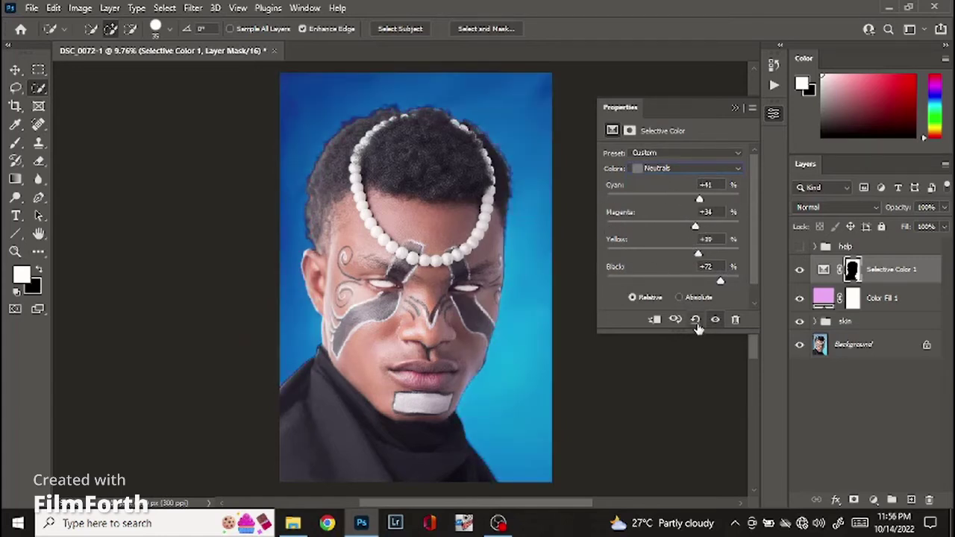
left_click(696, 320)
left_click(686, 167)
left_click(677, 271)
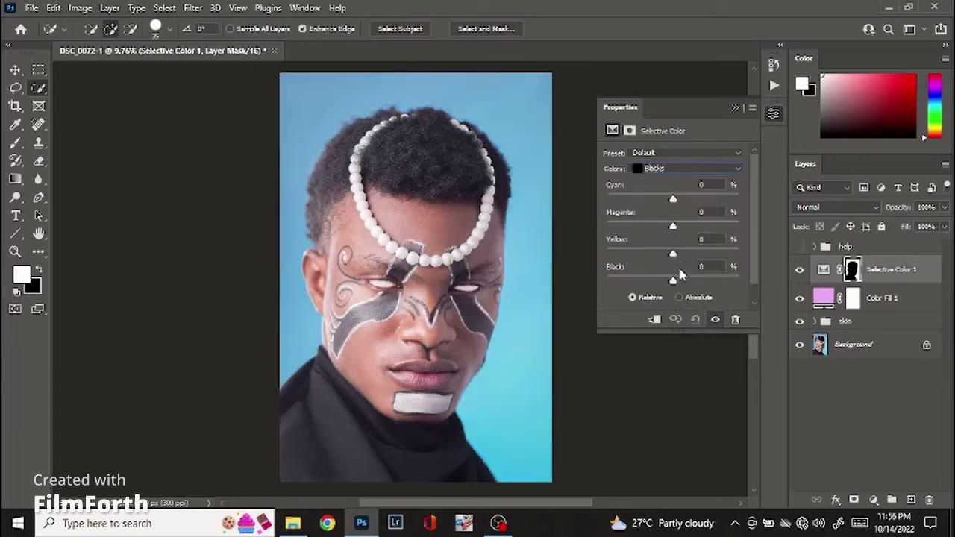
left_click_drag(678, 275, 751, 279)
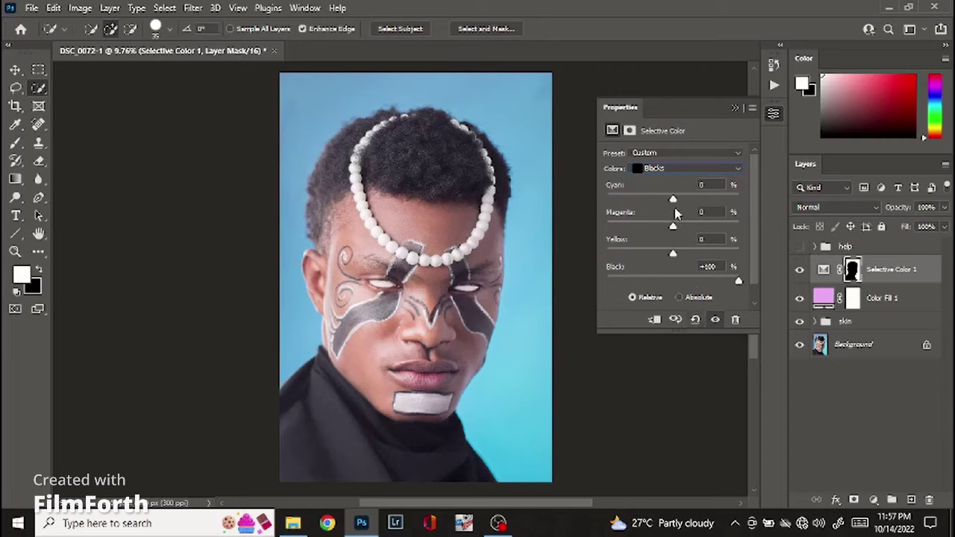
left_click_drag(584, 217, 757, 200)
left_click(694, 320)
- Set Blues to Cyan -100, Magenta +38, Yellow +49, Black +76, then load the mask as a selection
left_click(684, 168)
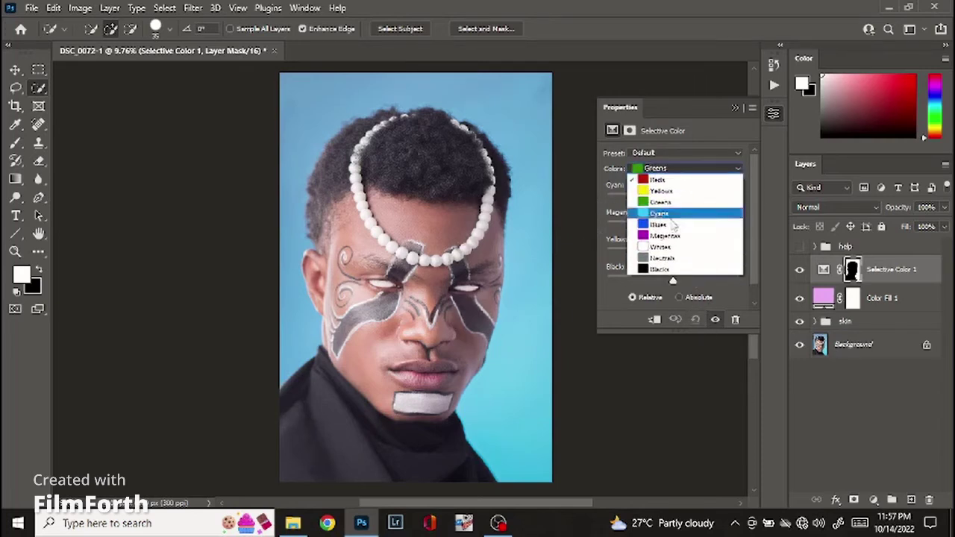
left_click(675, 227)
left_click_drag(674, 284, 769, 273)
left_click_drag(674, 203, 545, 233)
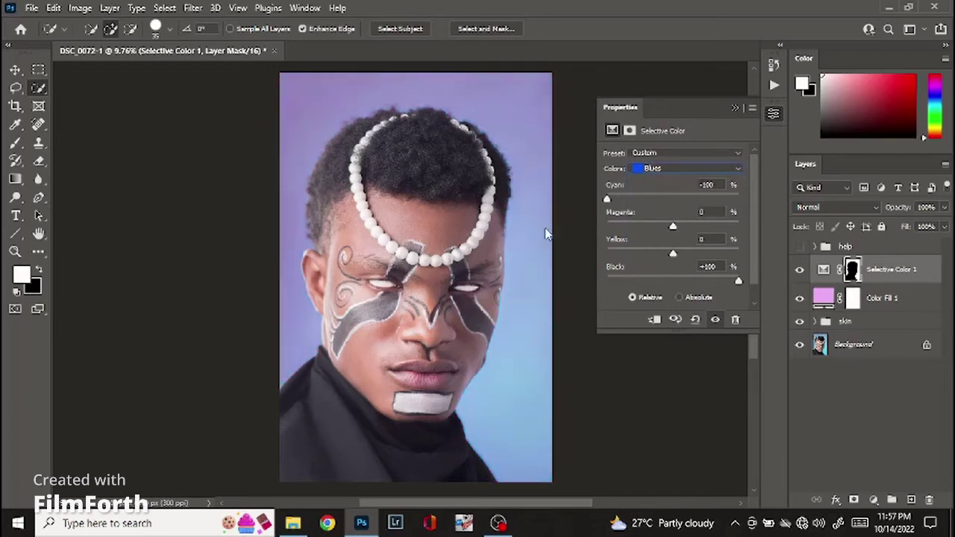
left_click_drag(662, 234, 692, 256)
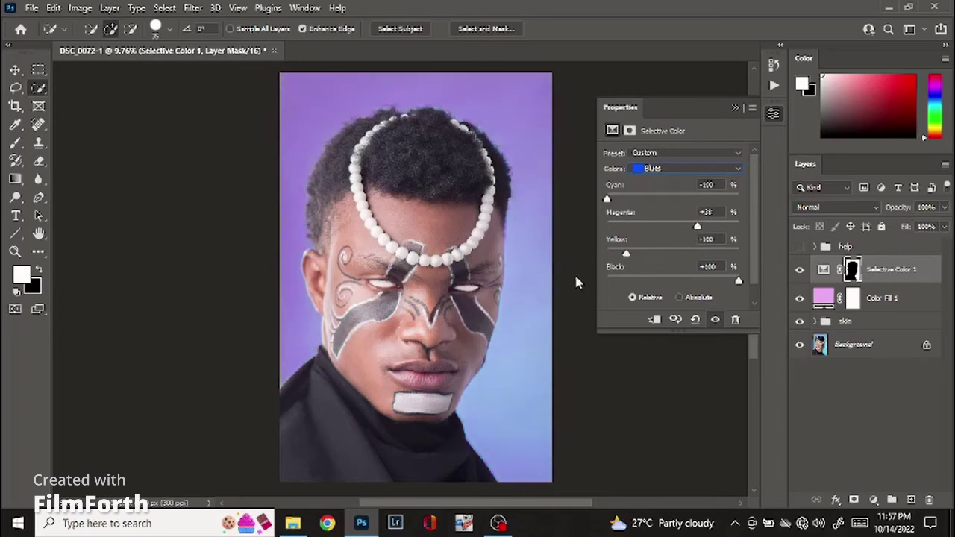
left_click_drag(699, 280, 723, 281)
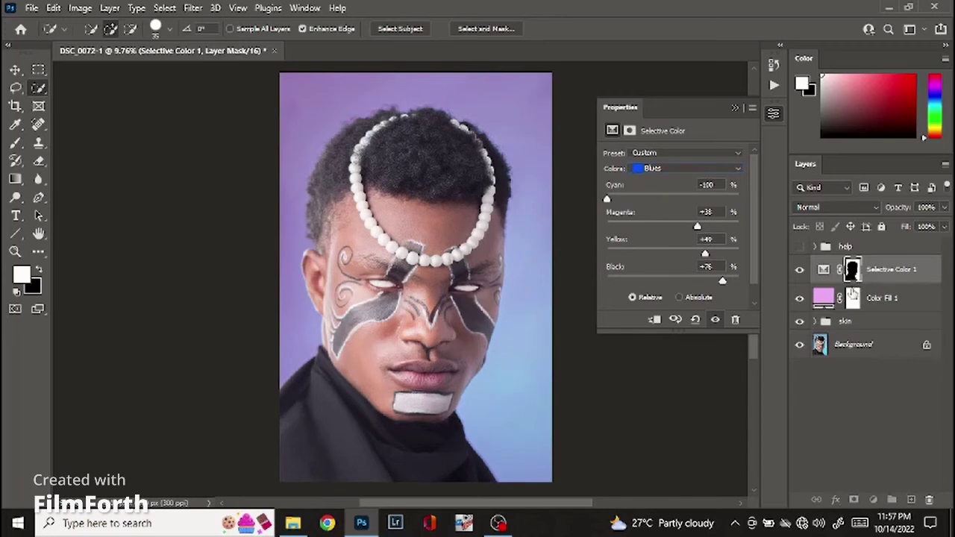
left_click(852, 271, "ctrl")
left_click(872, 498)
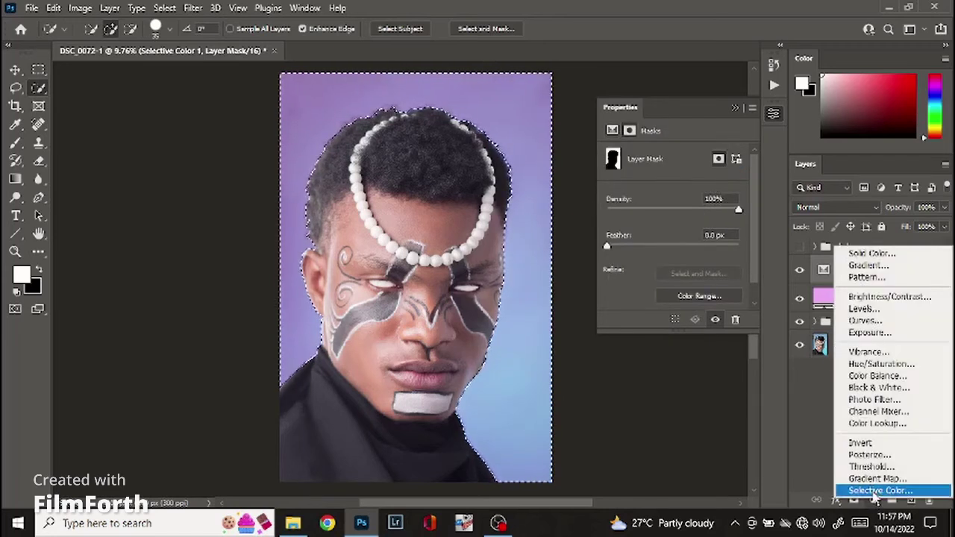
- Try a Black & White layer and a colorized Hue/Saturation layer, then discard both
left_click(874, 388)
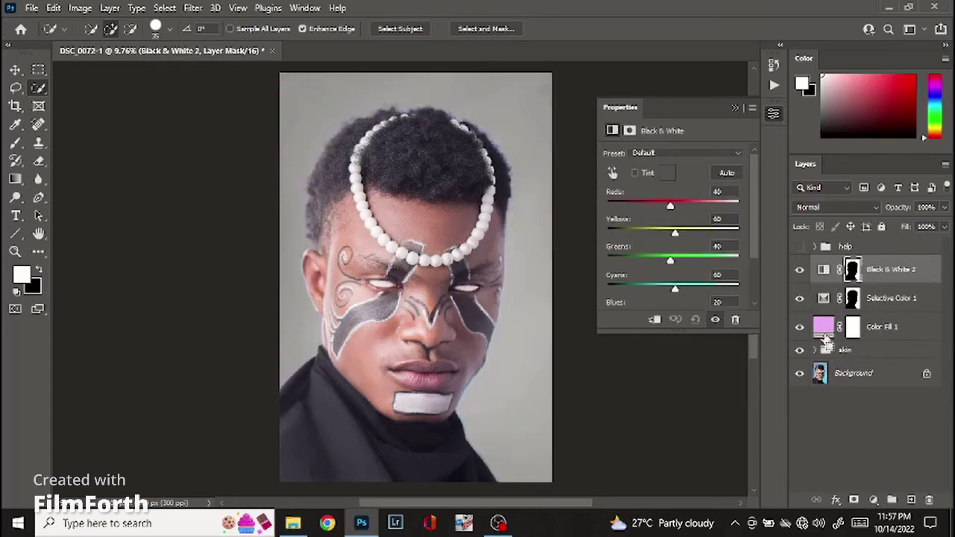
key("ctrl+z")
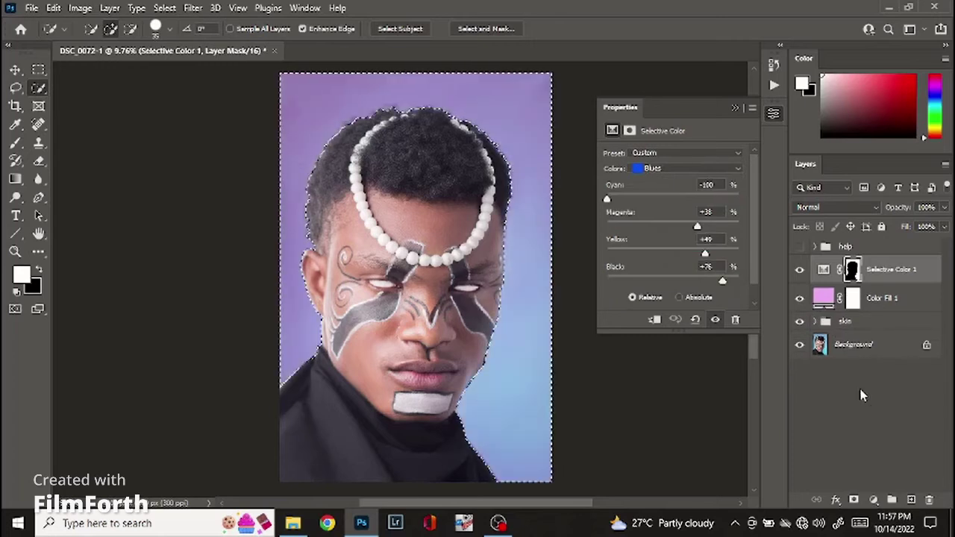
left_click(873, 501)
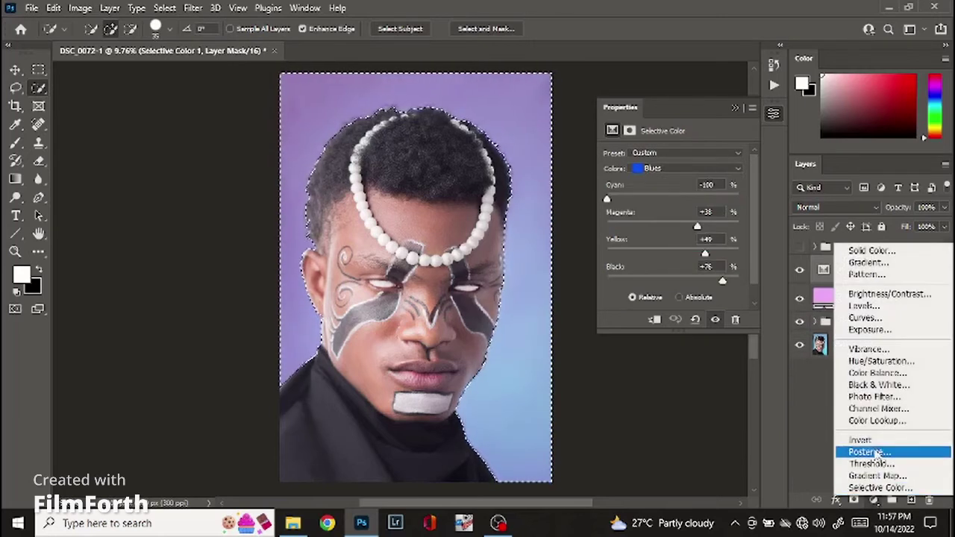
left_click(875, 362)
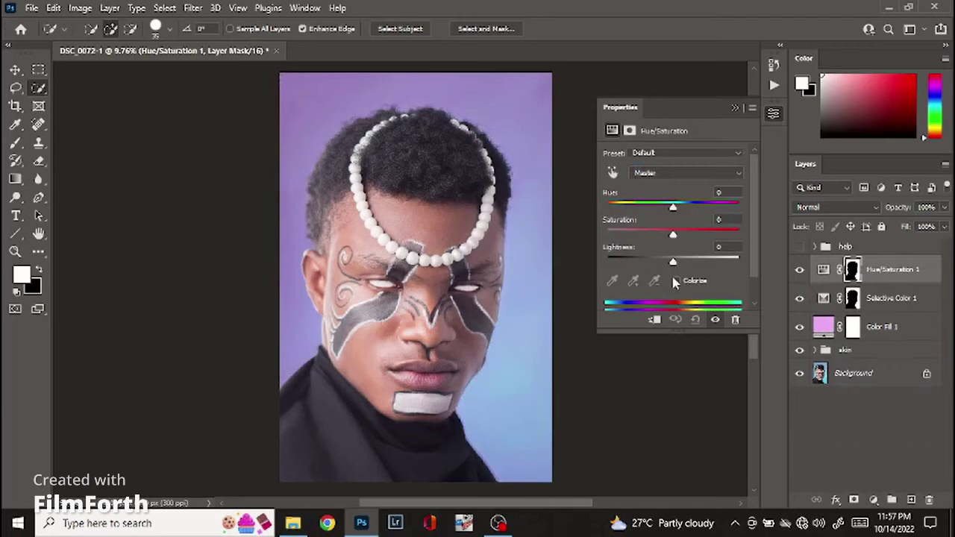
left_click(676, 280)
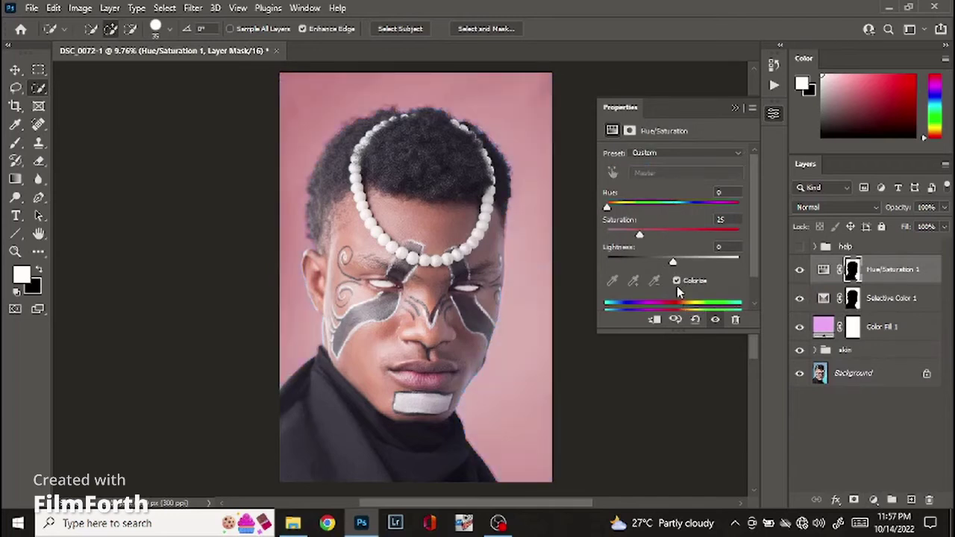
left_click_drag(672, 262, 713, 270)
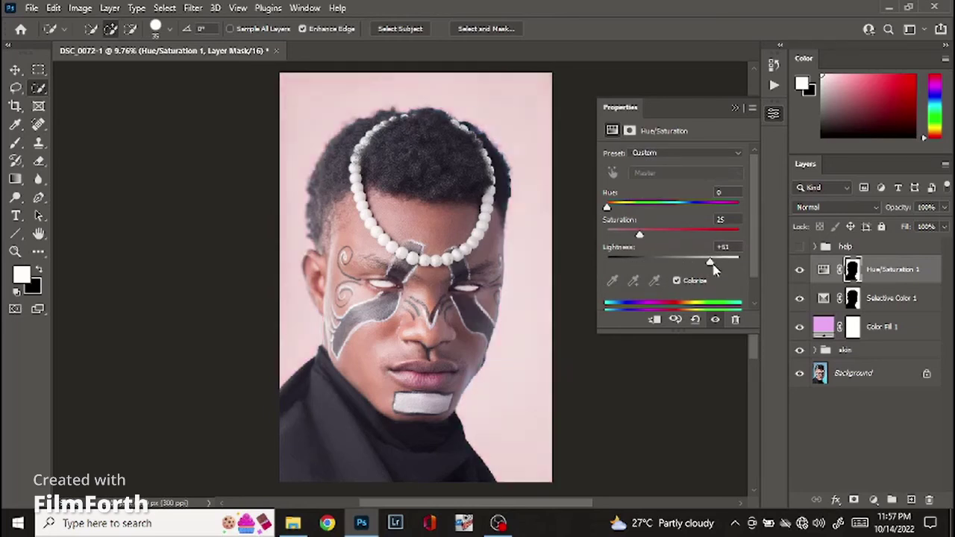
left_click(774, 113)
left_click_drag(892, 268, 929, 500)
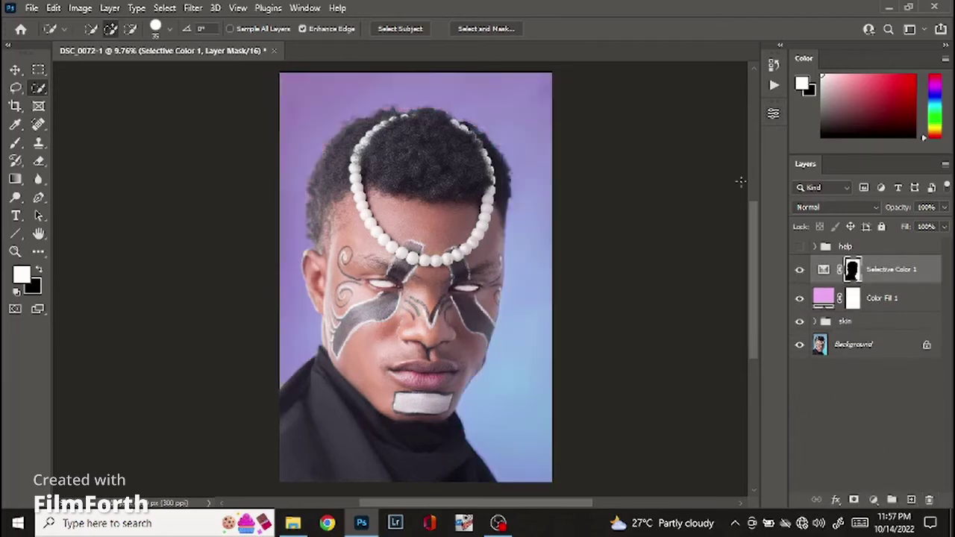
- Reset Selective Color 1 and adjust the Cyans range's cyan, magenta and yellow
left_click(773, 116)
left_click(695, 320)
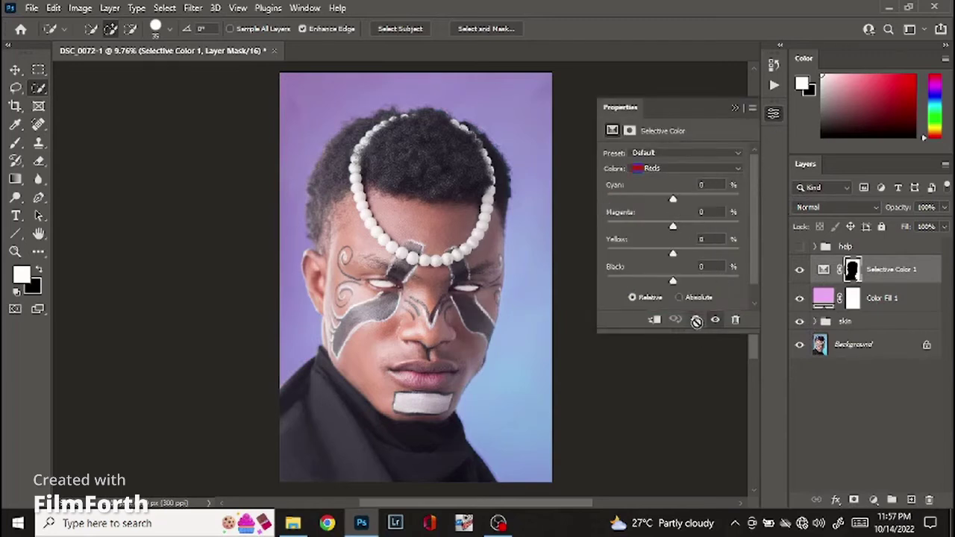
left_click(673, 169)
left_click(662, 206)
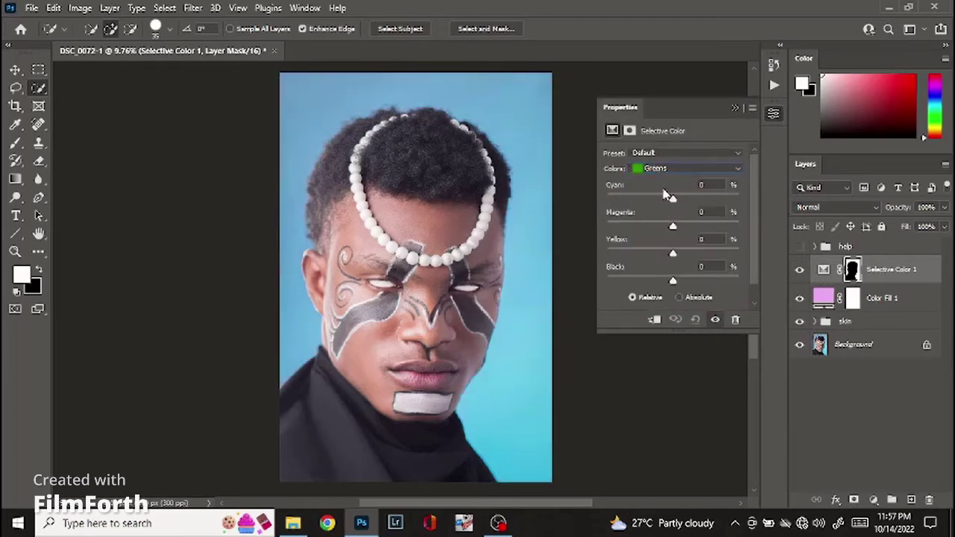
left_click(666, 170)
left_click(663, 213)
left_click_drag(674, 199, 615, 200)
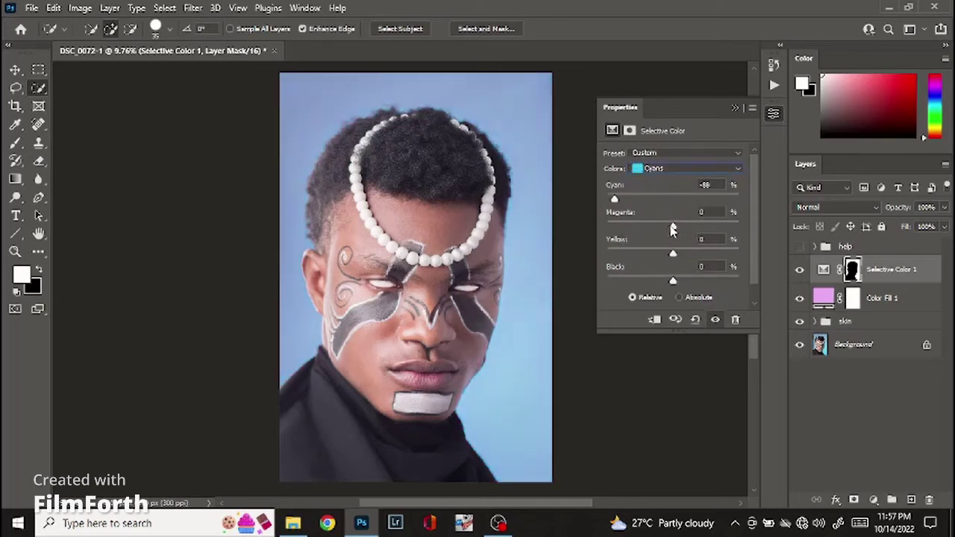
left_click_drag(673, 227, 692, 245)
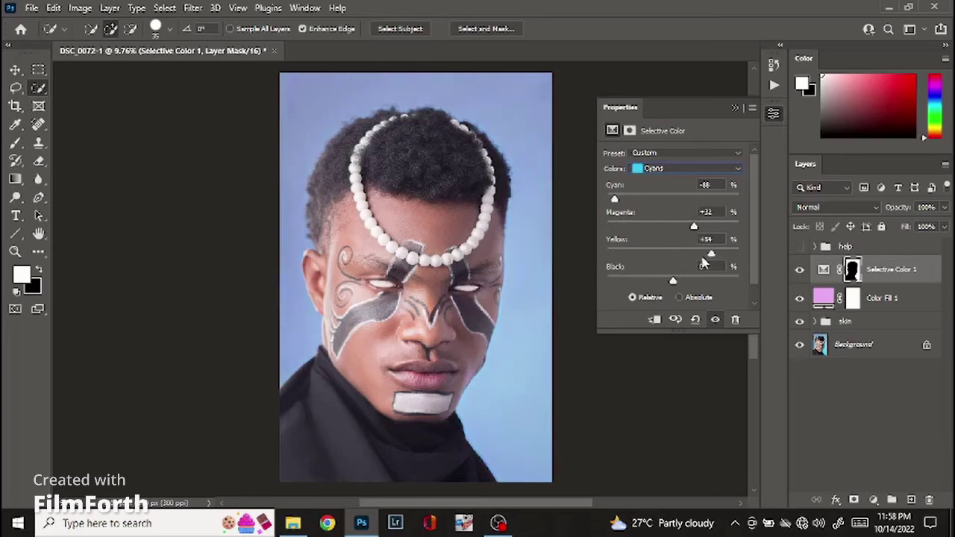
left_click_drag(613, 255, 718, 257)
left_click_drag(619, 280, 695, 284)
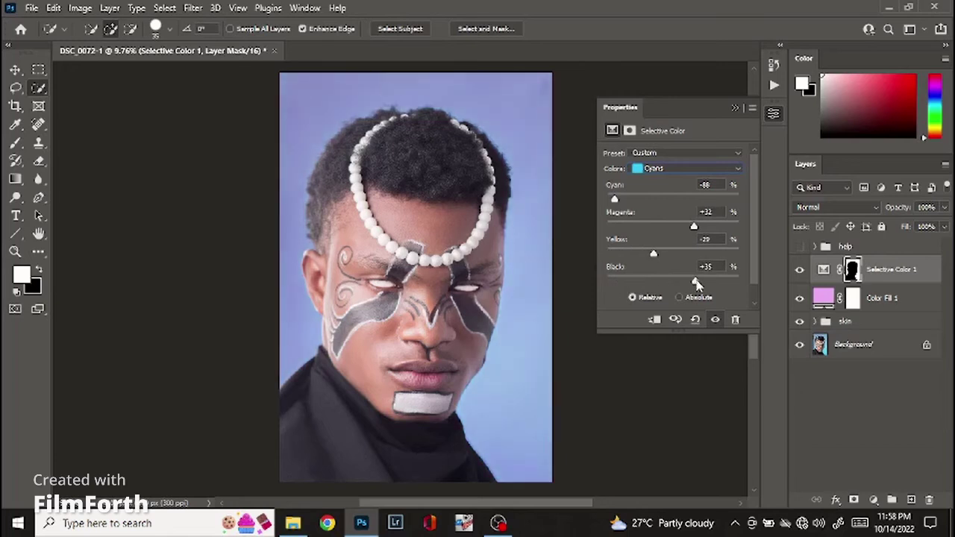
- Set Blues to Cyan -37, Magenta +31, Yellow -15, Black +19
left_click(694, 169)
left_click(671, 213)
left_click(675, 170)
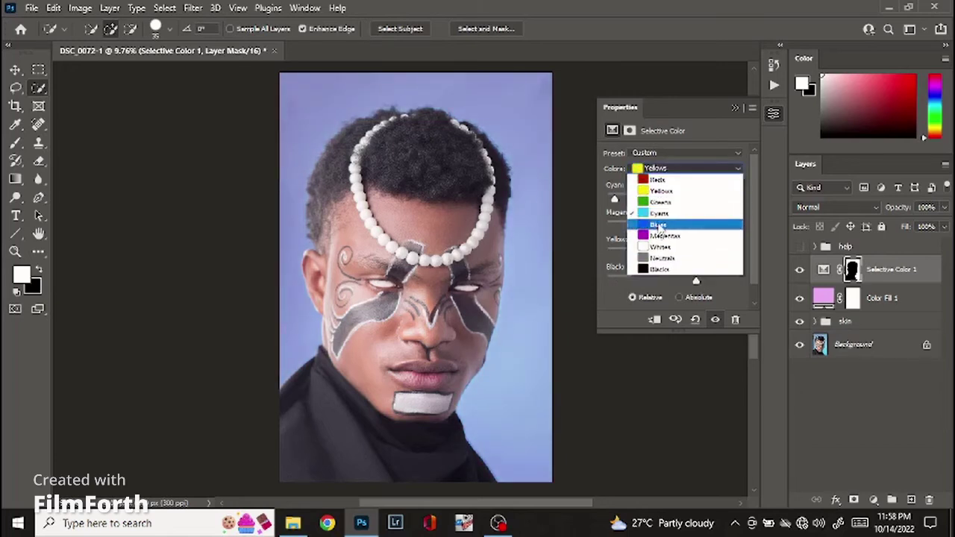
left_click(658, 225)
left_click_drag(673, 199, 625, 200)
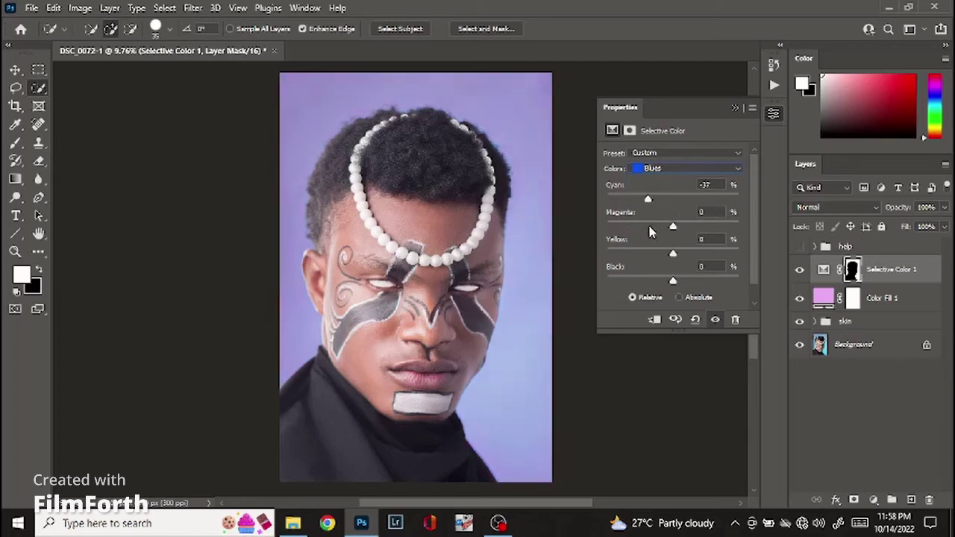
left_click_drag(672, 227, 605, 274)
left_click_drag(696, 258, 651, 267)
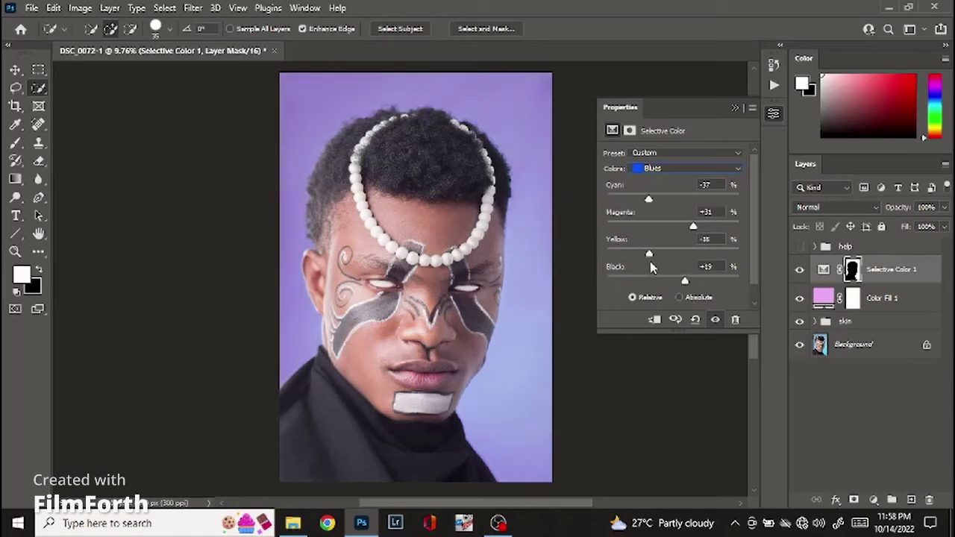
- Toggle the Selective Color adjustment repeatedly to compare the lavender backdrop
left_click(715, 320)
left_click(715, 320)
left_click(715, 320)
left_click(714, 320)
left_click(715, 320)
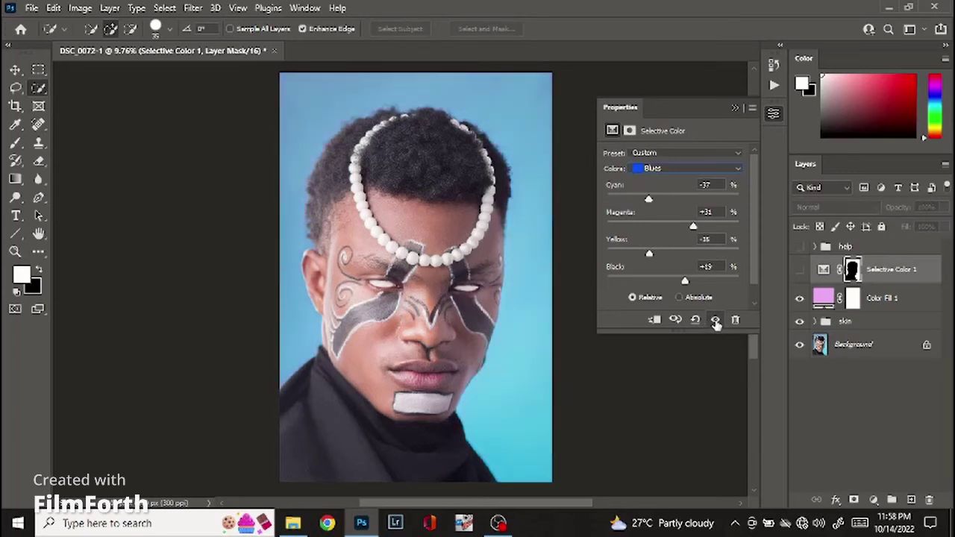
left_click(715, 320)
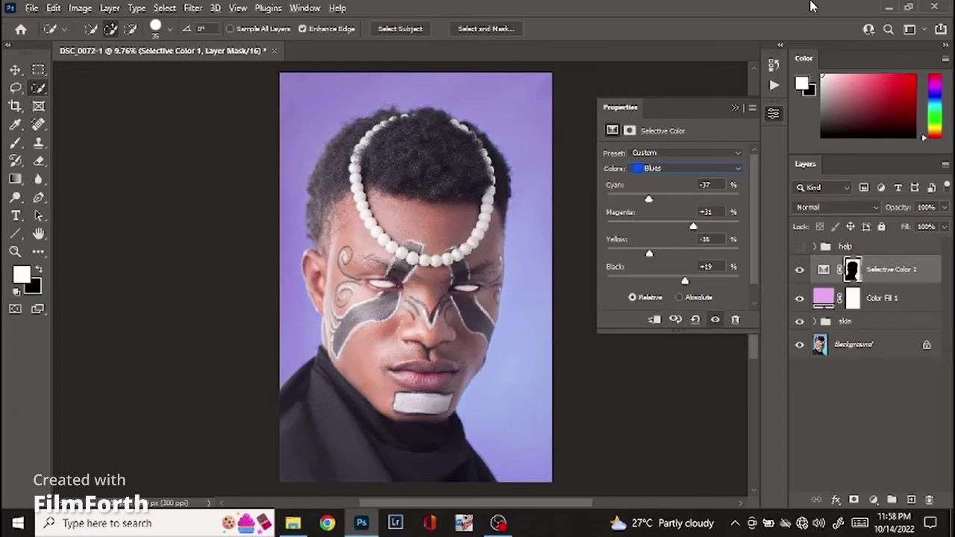
scroll(385, 148, "down", 1)
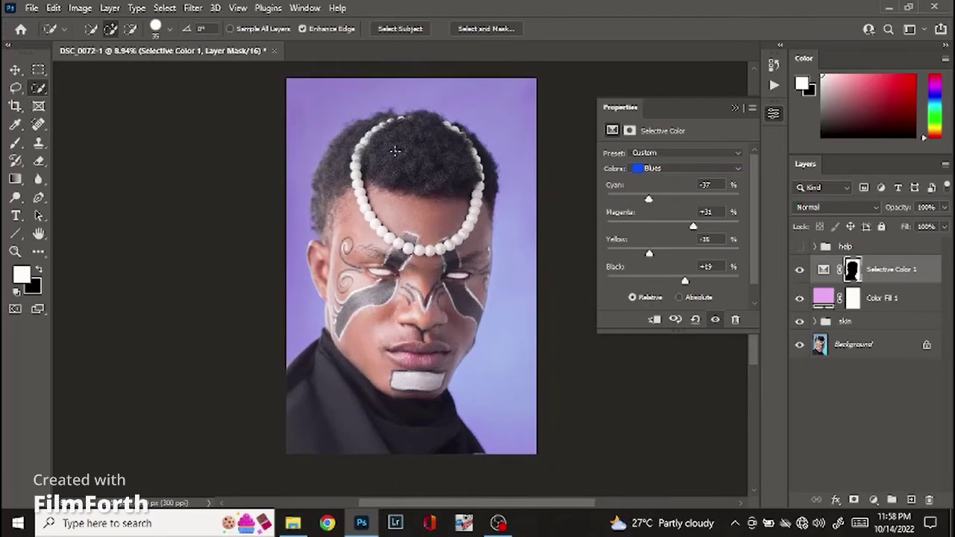
left_click(748, 111)
- Start saving Selective Color 1's settings as a preset and locate the client folder
left_click(774, 114)
left_click(752, 108)
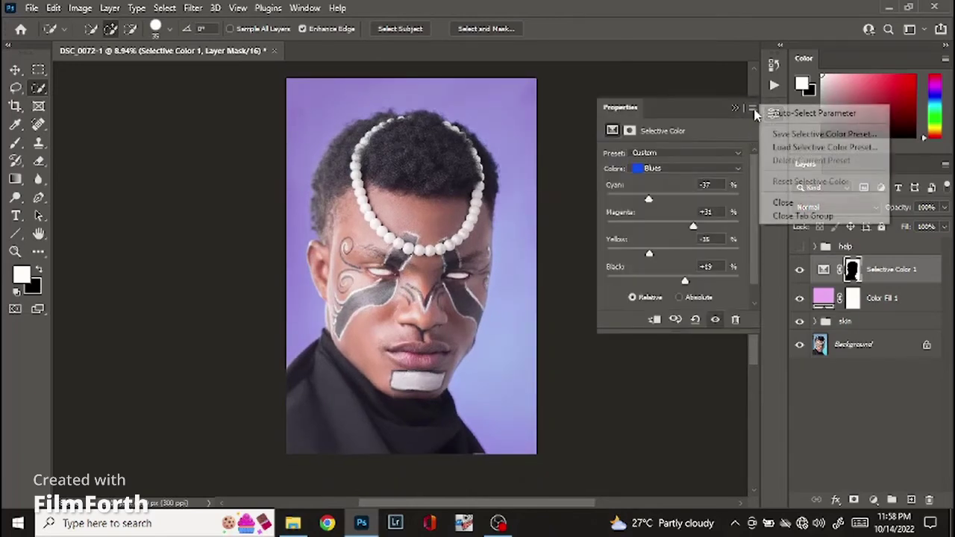
left_click(777, 136)
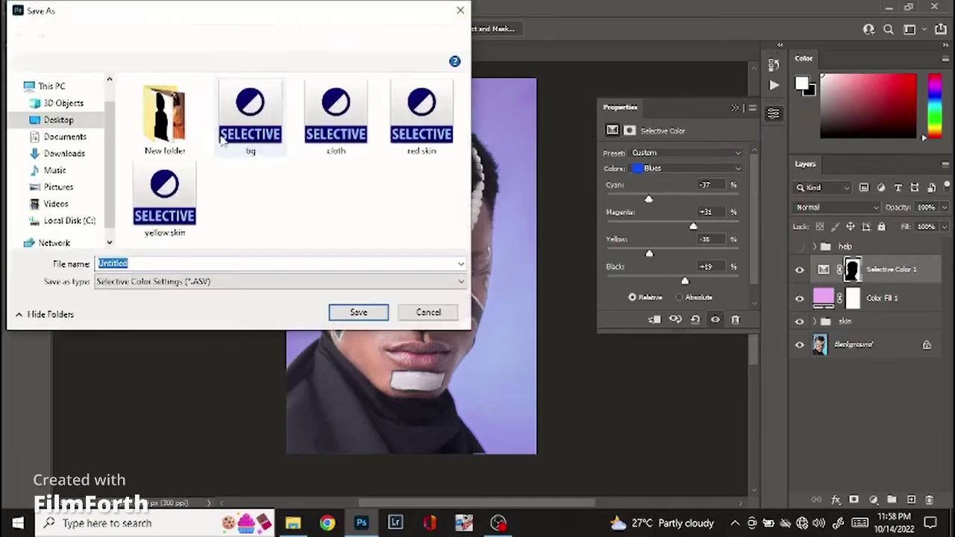
left_click(117, 35)
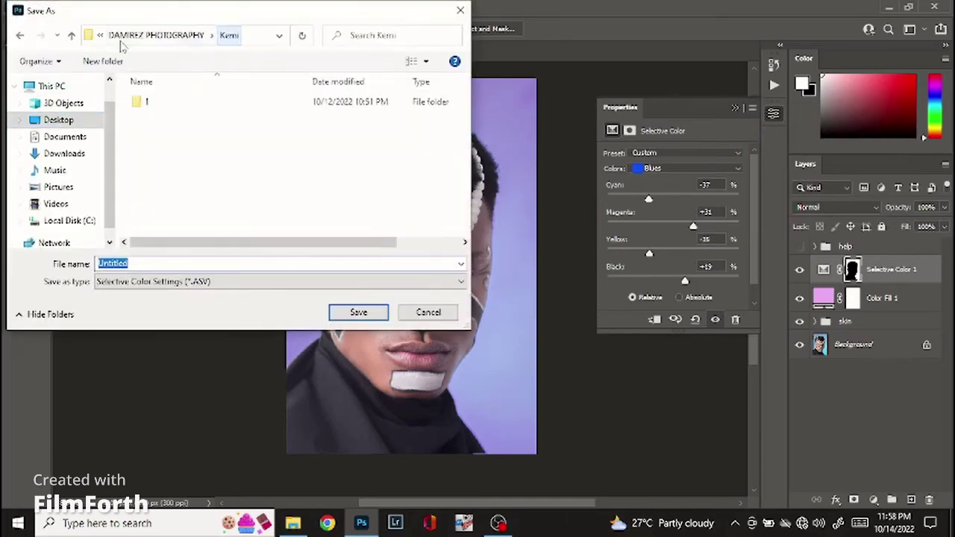
left_click(130, 35)
scroll(423, 154, "down", 2)
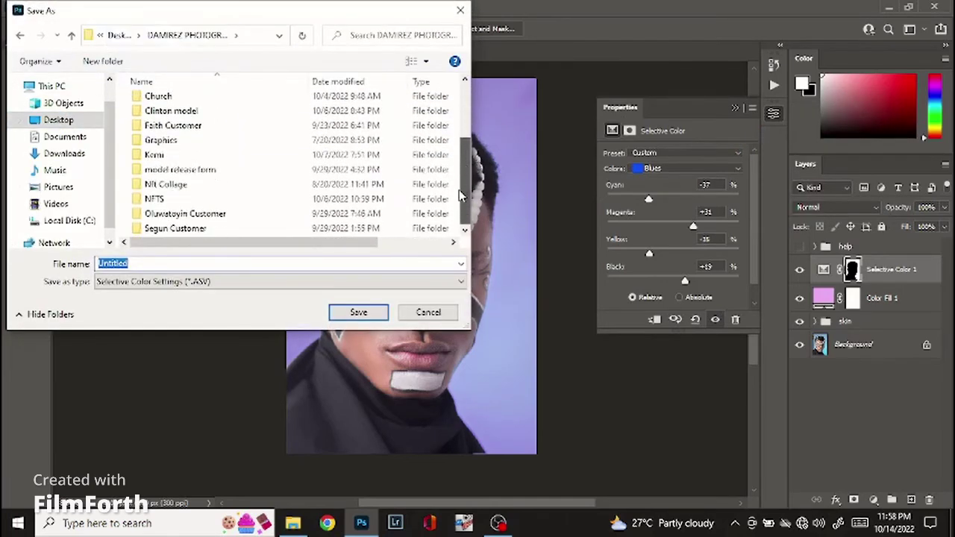
left_click(358, 199)
left_click(224, 126)
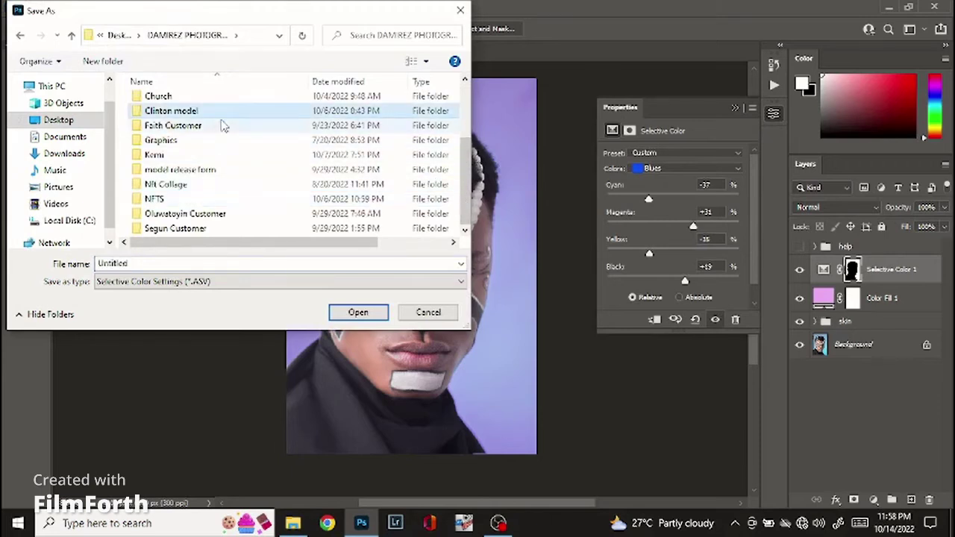
- Go into folder 5 > Edit and save the preset there as 'bg'
double_click(224, 112)
double_click(189, 133)
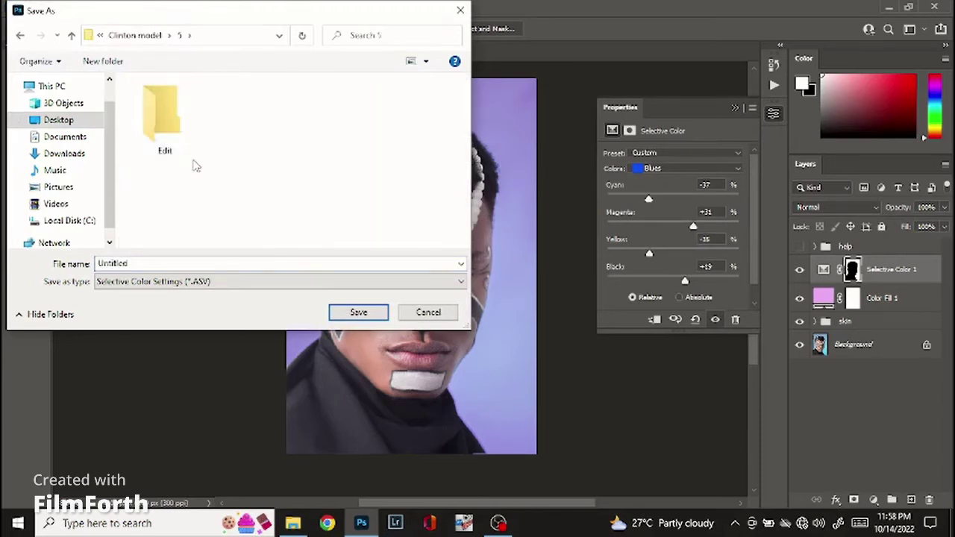
left_click(182, 142)
double_click(183, 143)
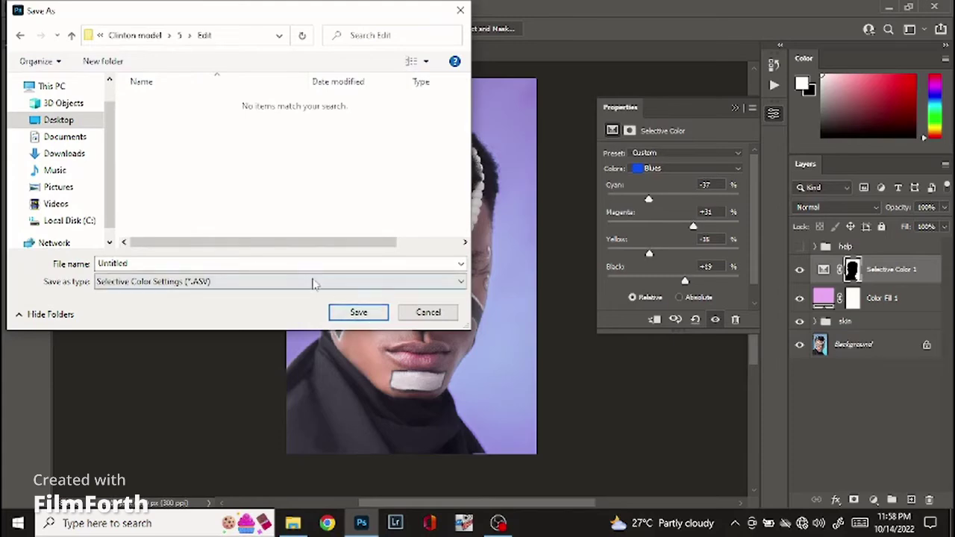
left_click(210, 263)
type("bl")
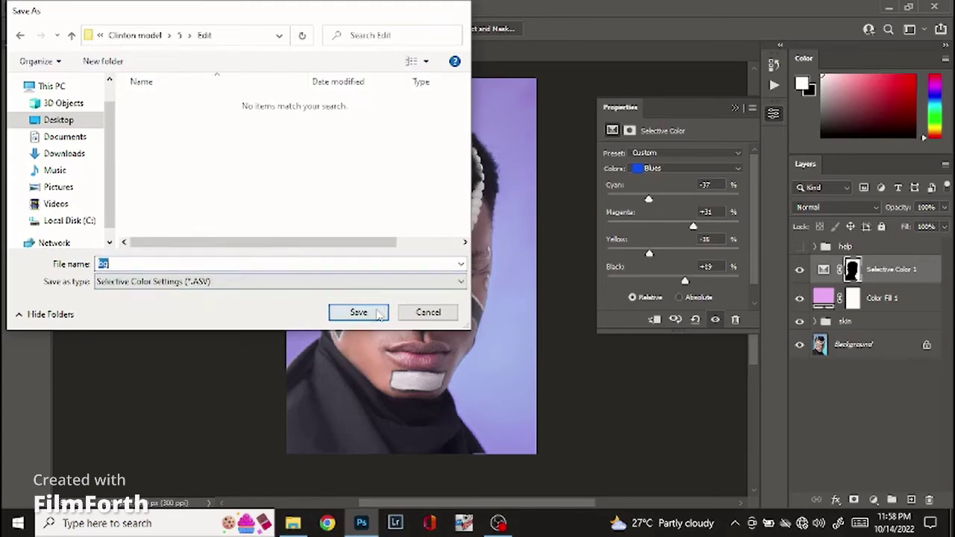
left_click(358, 311)
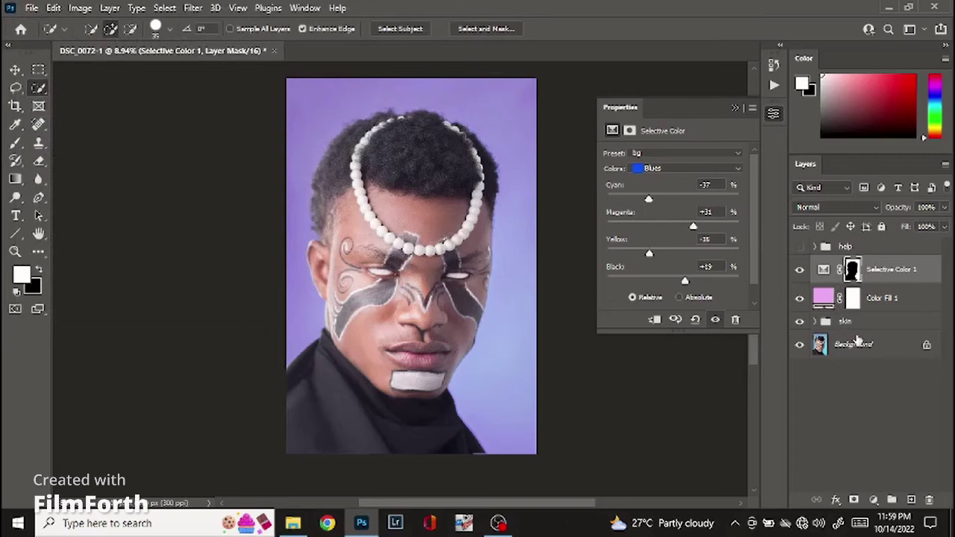
- Load the mask, invert the selection, add Selective Color 2, and make black the foreground colour
left_click(852, 271, "ctrl")
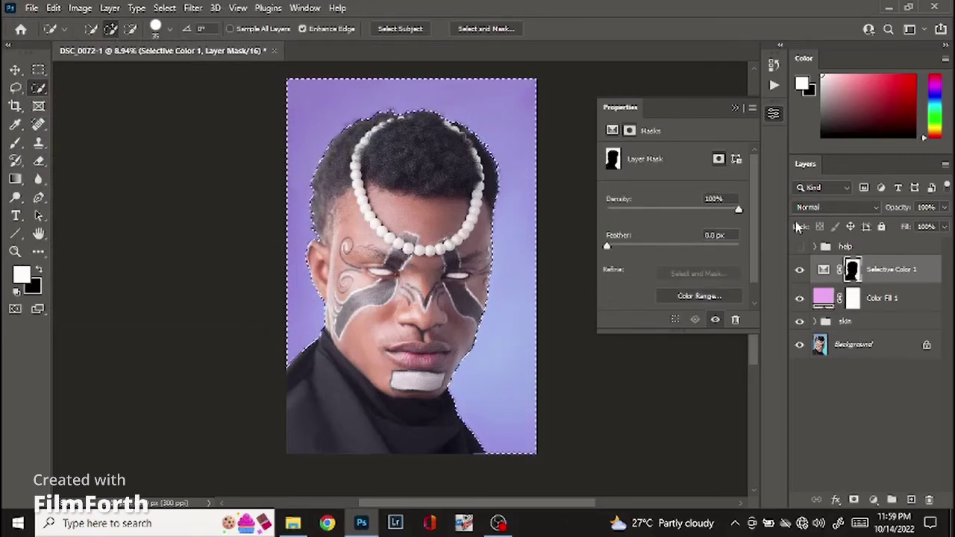
right_click(436, 247)
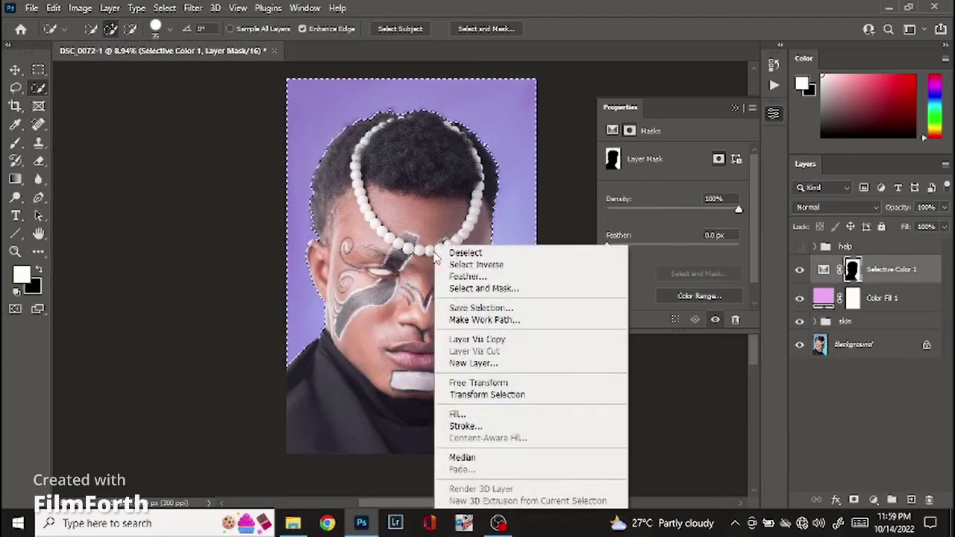
left_click(449, 267)
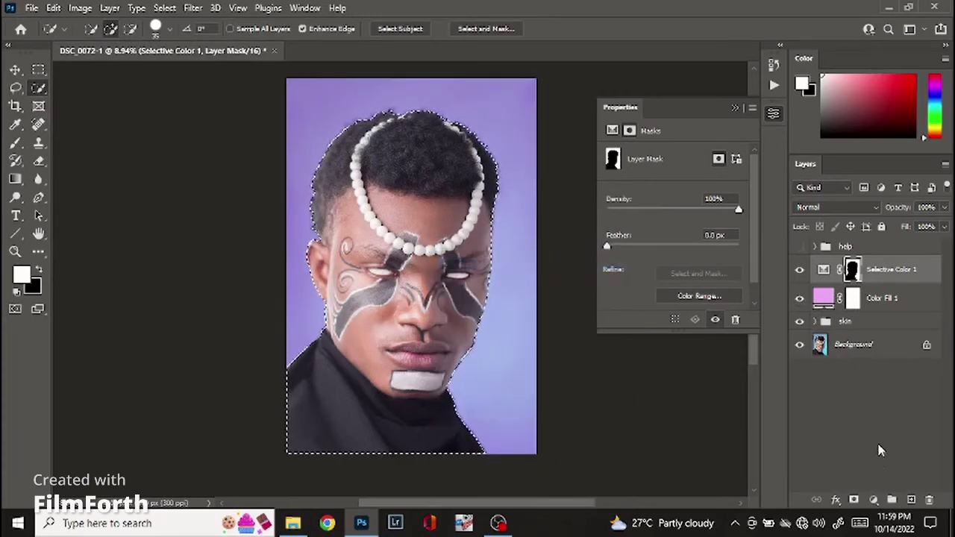
left_click(874, 500)
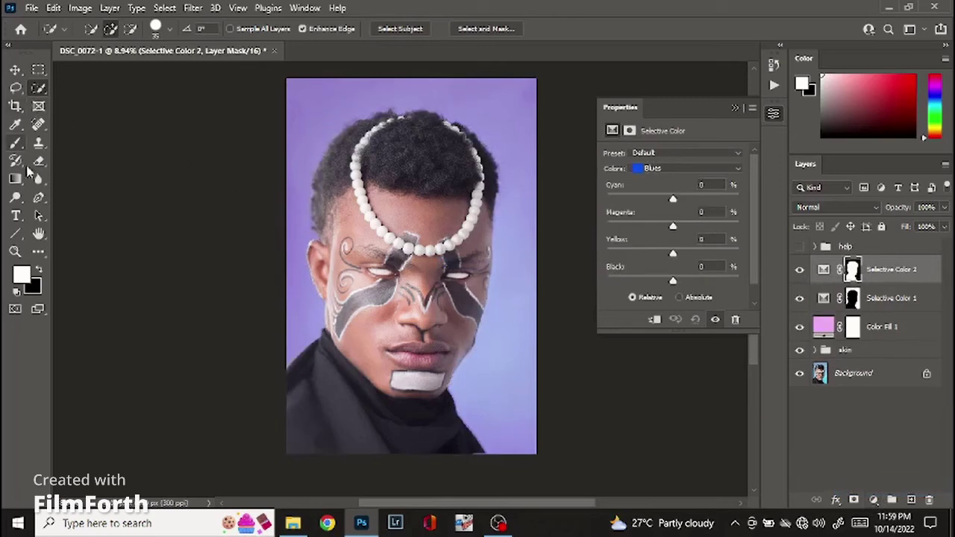
left_click(41, 271)
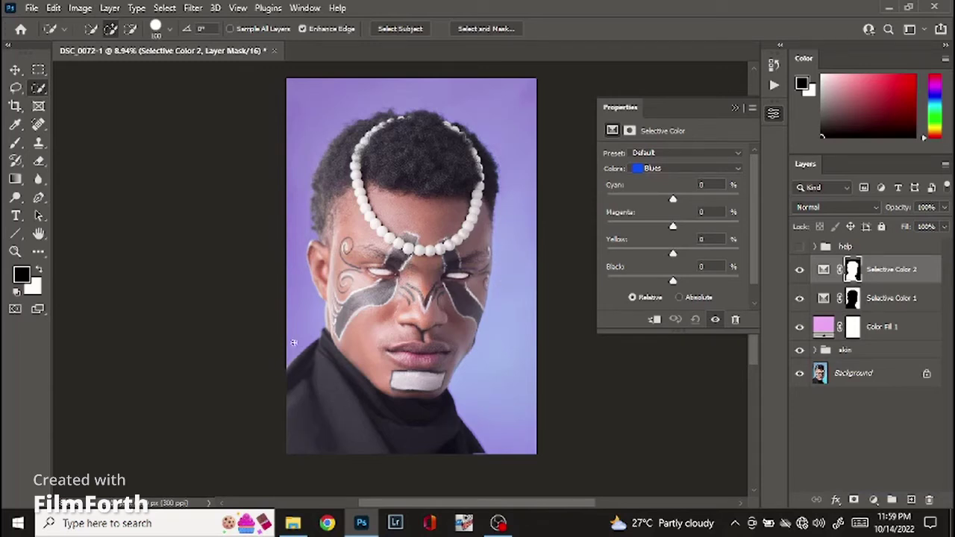
- Use a large brush at 100% flow, invert Selective Color 2's mask to black, and show it
left_click(15, 143)
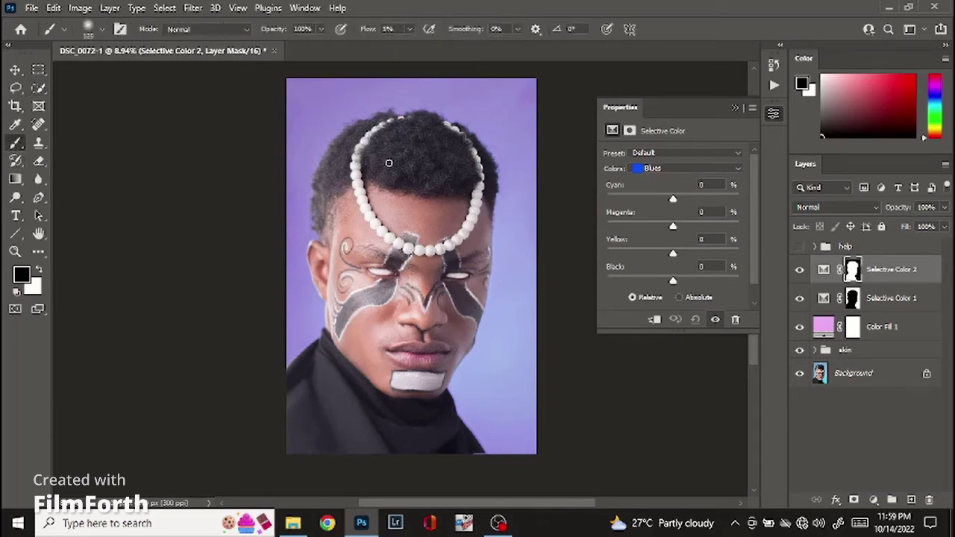
key("bracketright")
key("bracketright")
key("bracketright")
key("bracketright")
key("bracketright")
key("bracketright")
key("bracketright")
key("bracketright")
left_click(409, 30)
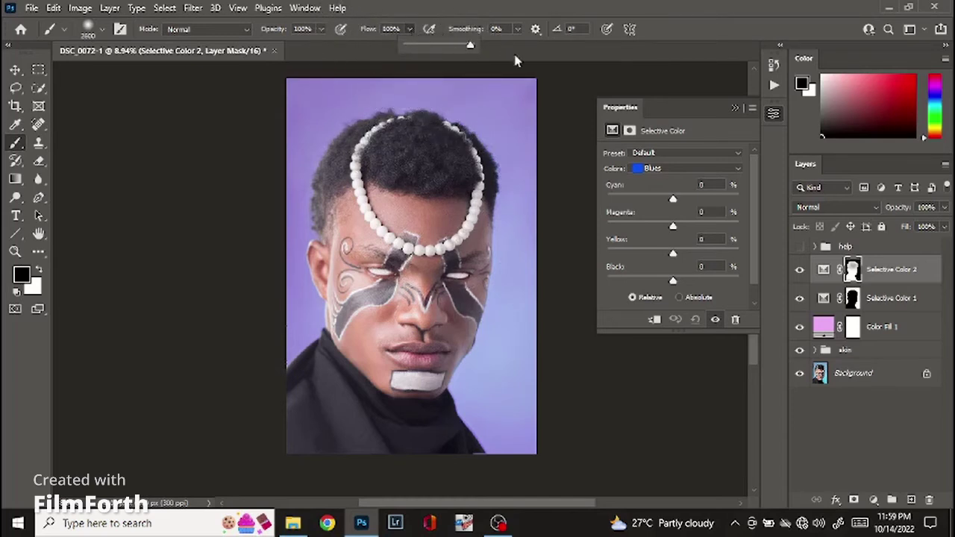
left_click(440, 126)
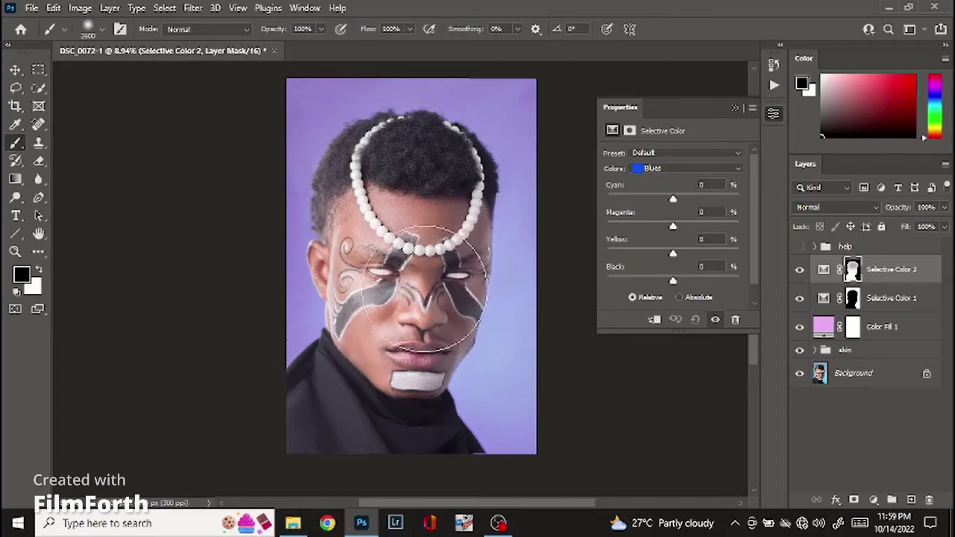
key("ctrl+i")
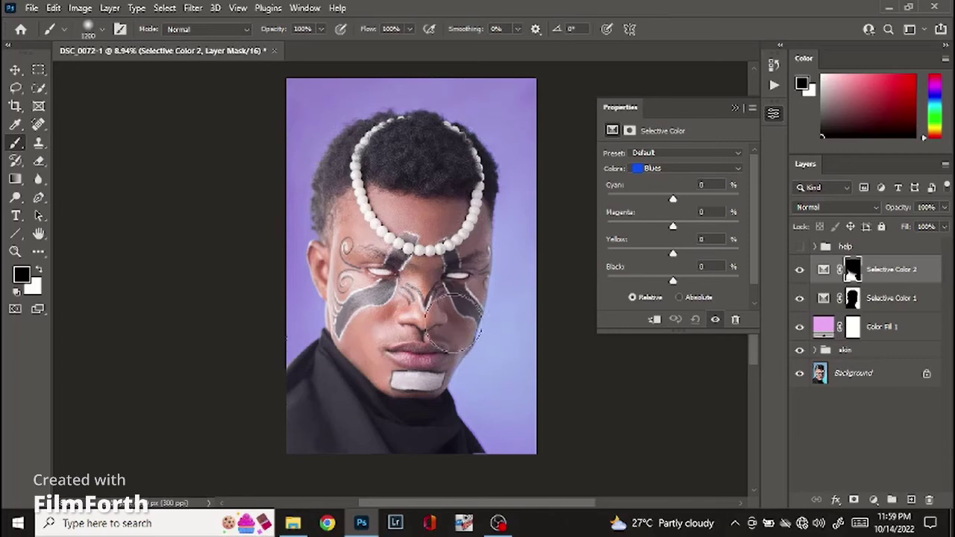
left_click(851, 275)
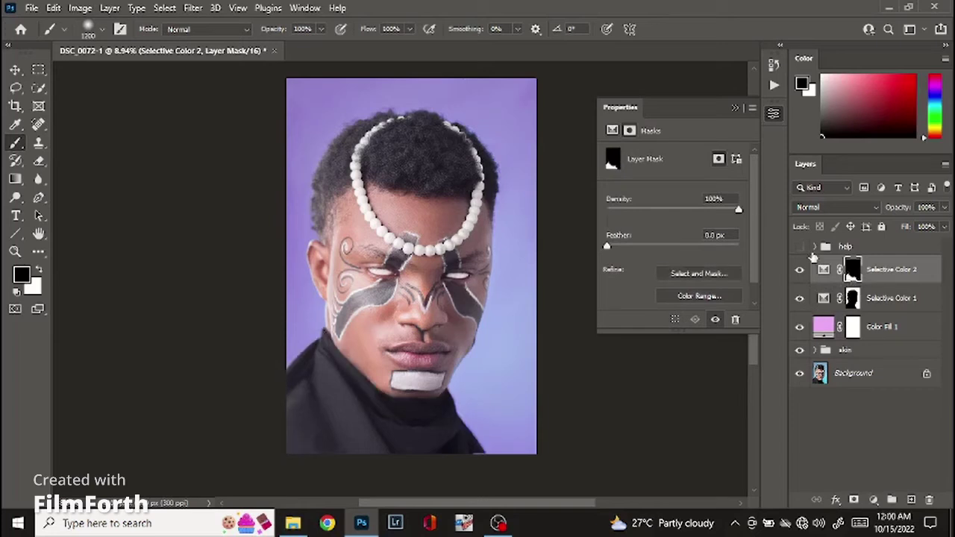
- In Selective Color 2, set Blacks to Black +9 and Yellow -2
left_click(822, 269)
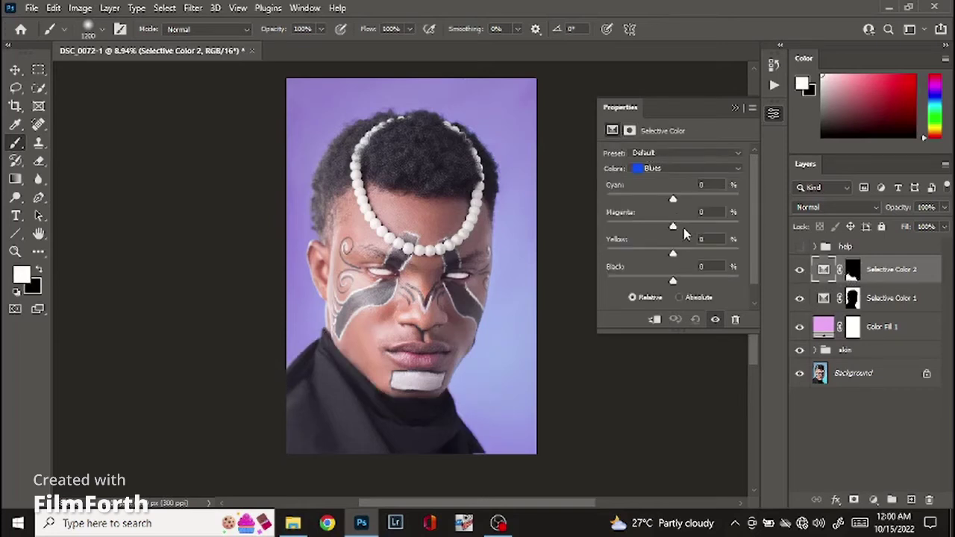
left_click(673, 169)
left_click(663, 269)
mouse_move(673, 284)
left_mouse_down()
mouse_move(664, 283)
mouse_move(687, 286)
mouse_move(677, 291)
left_mouse_up()
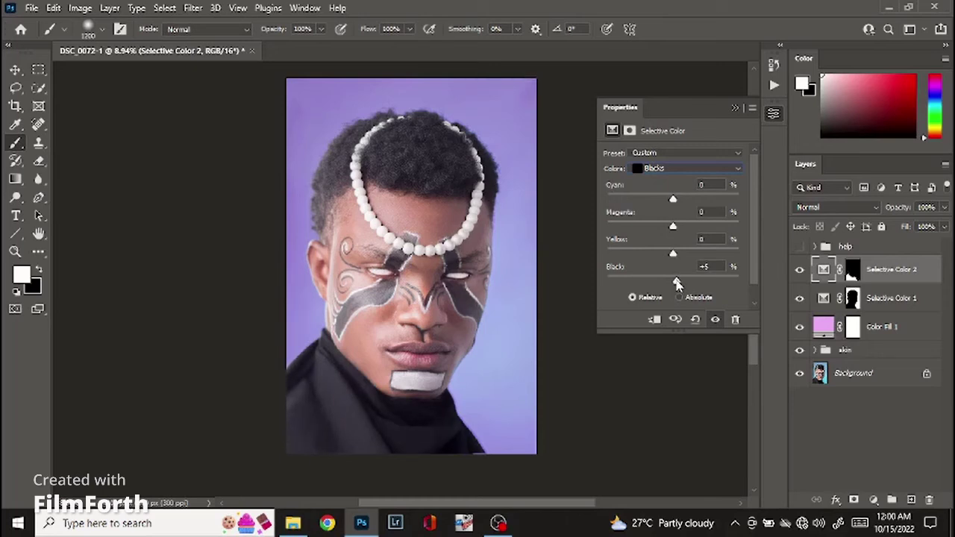
left_click_drag(676, 284, 678, 286)
left_click_drag(673, 256, 675, 263)
key("Down")
key("Down")
- Set the Blacks Magenta to +2 and Cyan to -1
left_click_drag(674, 230, 673, 230)
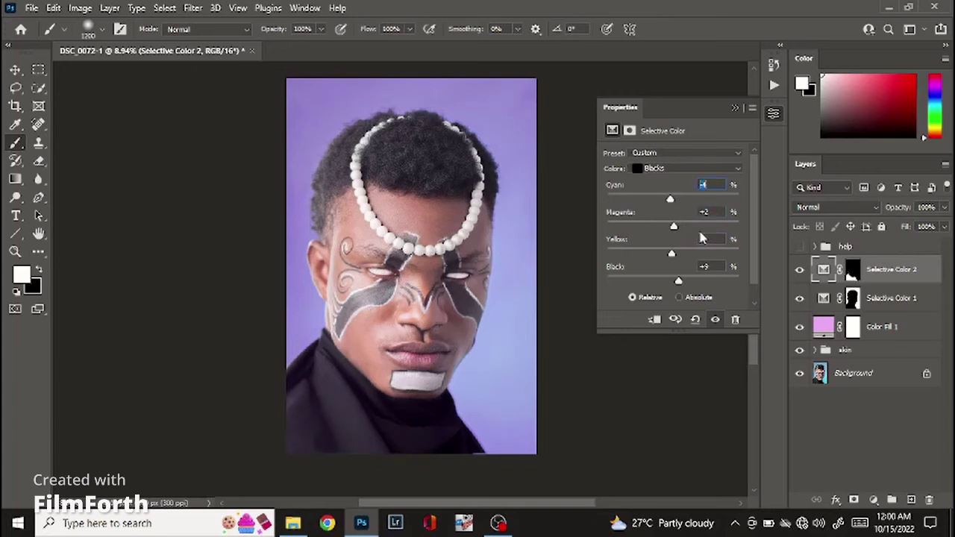
key("Down")
key("Up")
type("-1")
key("Down")
- Toggle the adjustment off and on to compare, then close the Properties panel
left_click(715, 319)
left_click(715, 319)
left_click(715, 319)
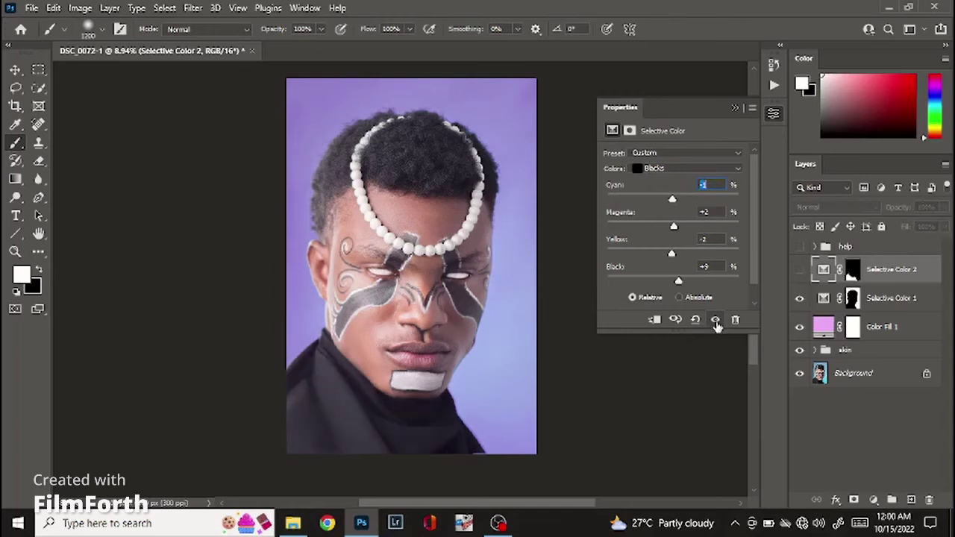
left_click(715, 320)
left_click(774, 116)
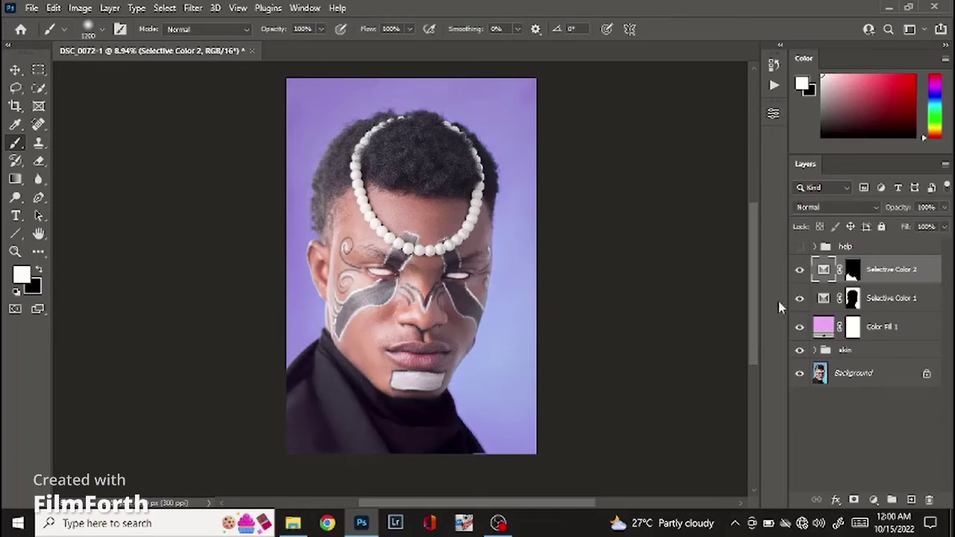
- Add Selective Color 3 masked to the subject using the inverted Selective Color 1 mask
left_click(852, 300, "ctrl")
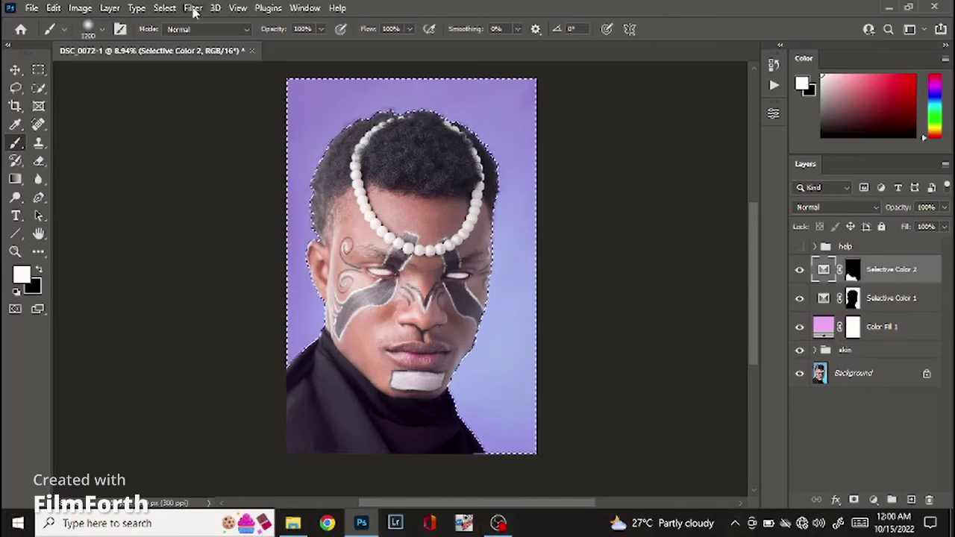
key("w")
right_click(446, 181)
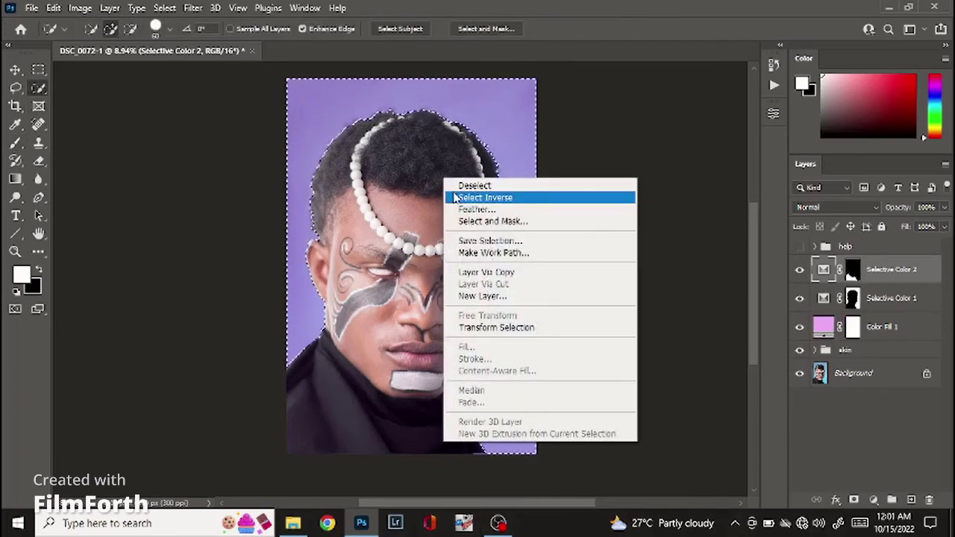
left_click(457, 198)
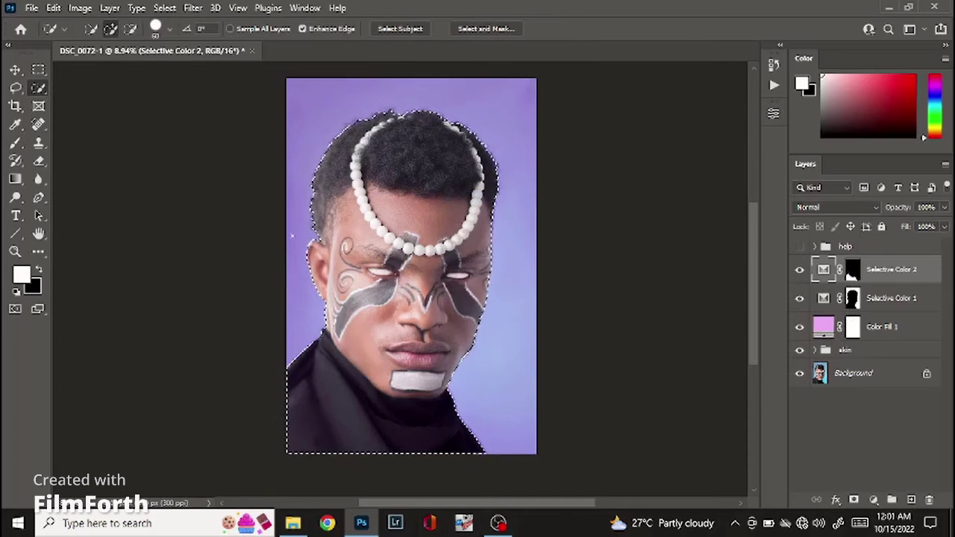
double_click(823, 270)
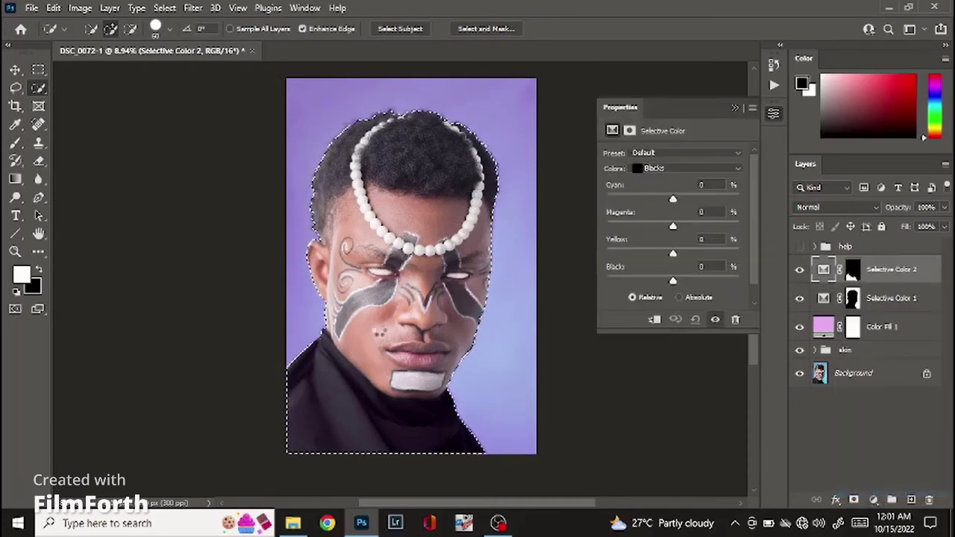
key("ctrl+j")
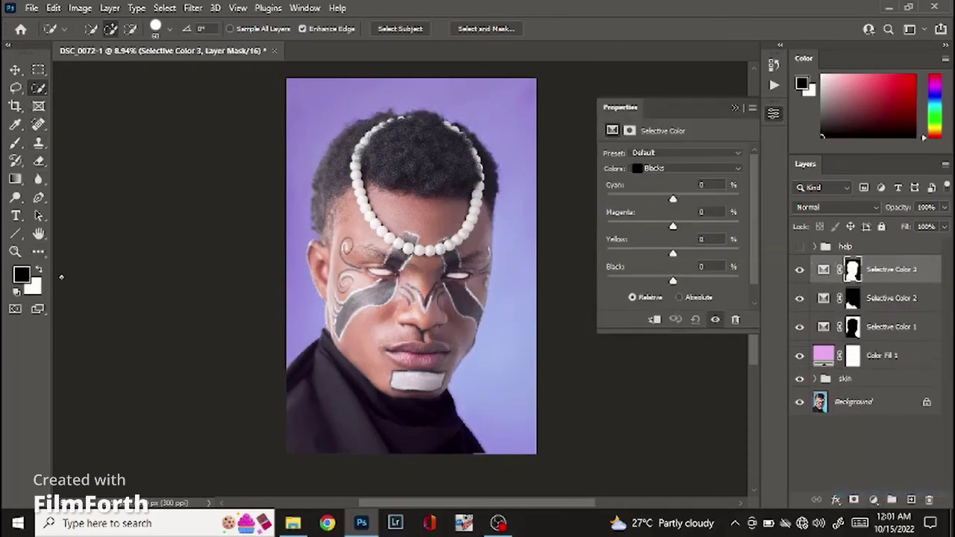
- Paint black over the jacket on Selective Color 3's mask with a 1000 px brush
left_click(17, 146)
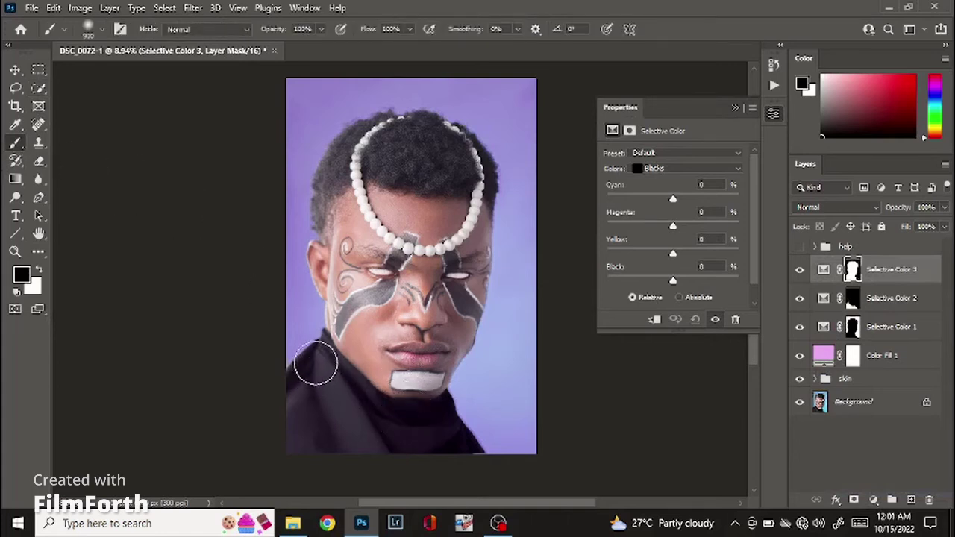
key("bracketright")
mouse_move(316, 412)
left_mouse_down()
mouse_move(387, 434)
mouse_move(433, 430)
mouse_move(471, 448)
mouse_move(389, 467)
mouse_move(313, 431)
mouse_move(331, 426)
mouse_move(374, 445)
mouse_move(363, 420)
mouse_move(304, 373)
mouse_move(290, 384)
mouse_move(355, 451)
mouse_move(461, 443)
mouse_move(327, 426)
mouse_move(308, 371)
mouse_move(295, 417)
mouse_move(314, 403)
mouse_move(364, 419)
mouse_move(395, 449)
mouse_move(450, 432)
mouse_move(443, 460)
mouse_move(359, 422)
mouse_move(312, 372)
mouse_move(290, 387)
mouse_move(335, 422)
mouse_move(433, 458)
mouse_move(399, 455)
mouse_move(426, 467)
mouse_move(399, 449)
mouse_move(447, 438)
mouse_move(442, 424)
mouse_move(389, 433)
mouse_move(451, 439)
mouse_move(478, 475)
mouse_move(428, 423)
left_mouse_up()
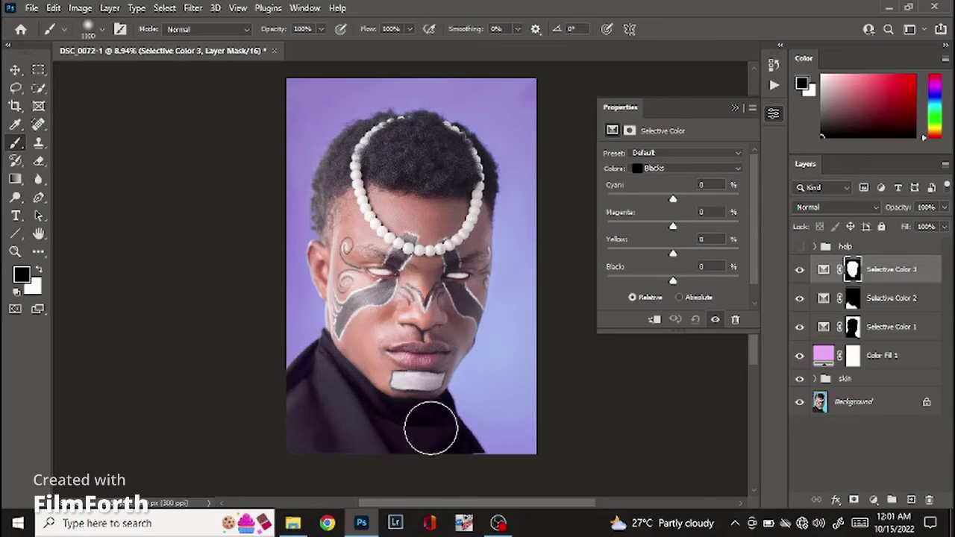
left_click(16, 86)
key("v")
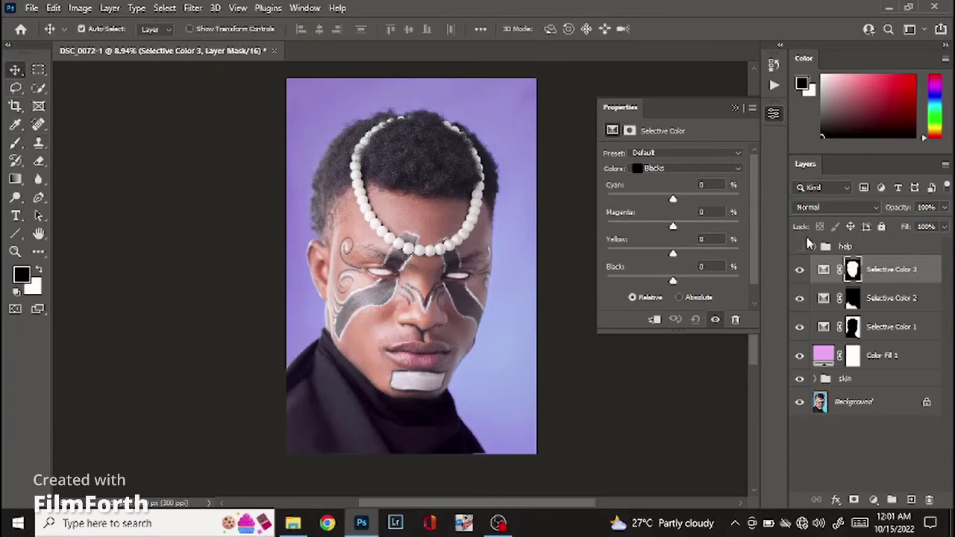
- Select Selective Color 2 and start Save Selective Color Preset from its Properties menu
left_click(823, 334)
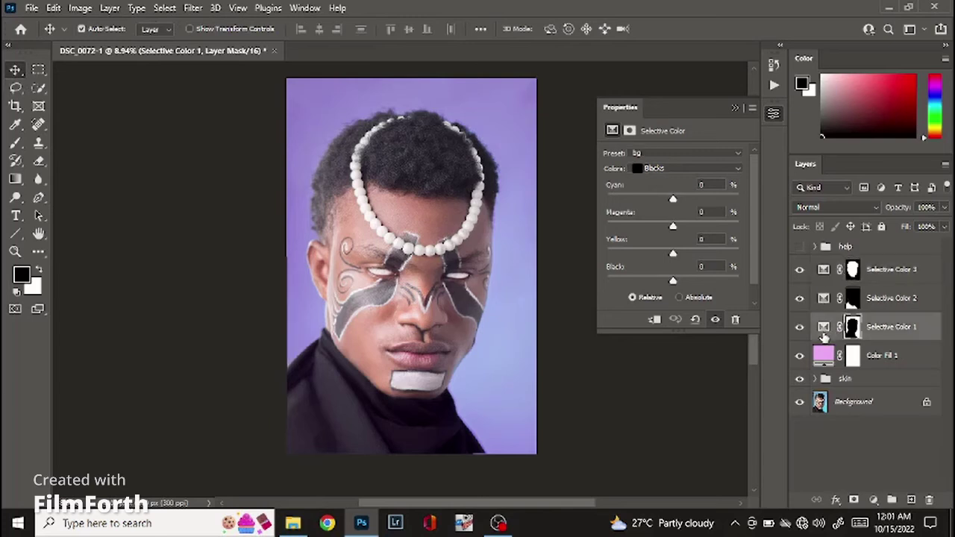
left_click(811, 304)
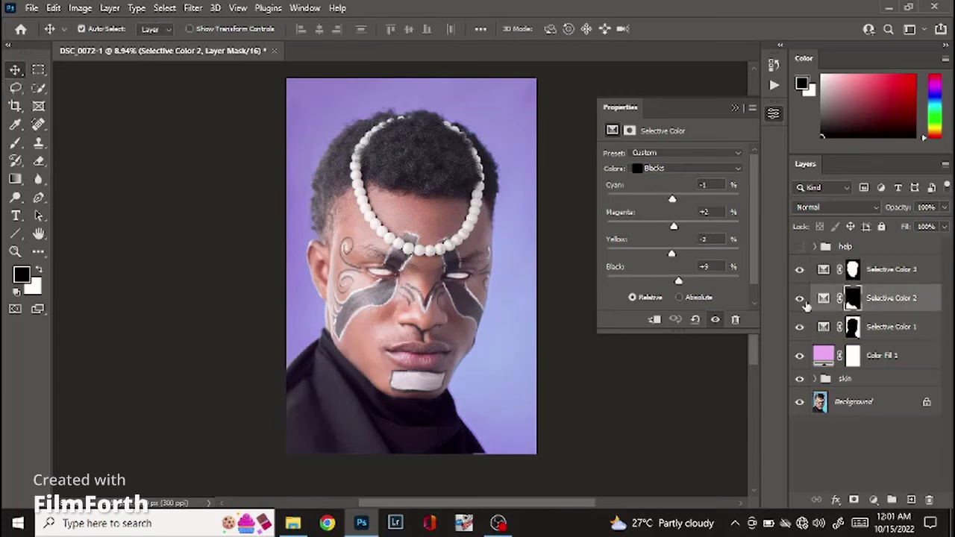
left_click(735, 109)
left_click(822, 298)
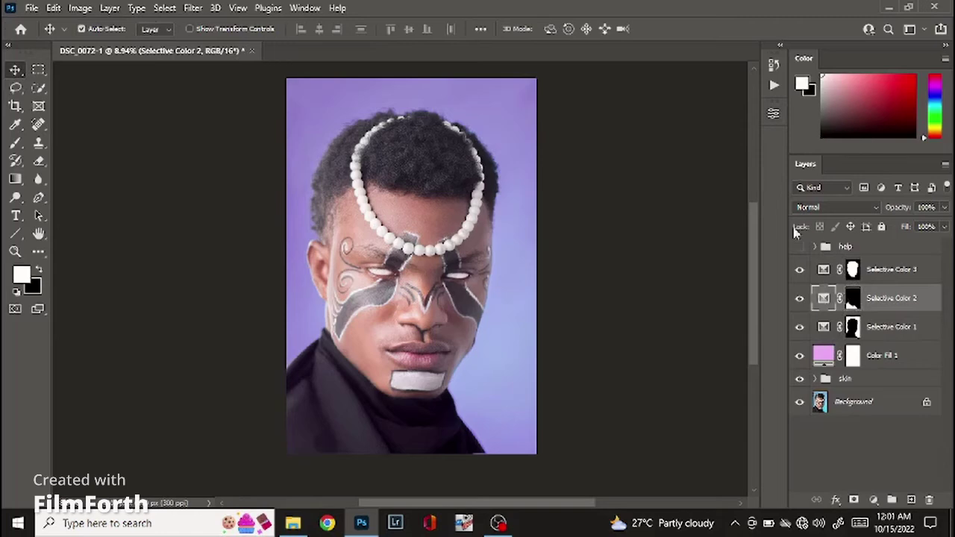
left_click(773, 114)
left_click(752, 109)
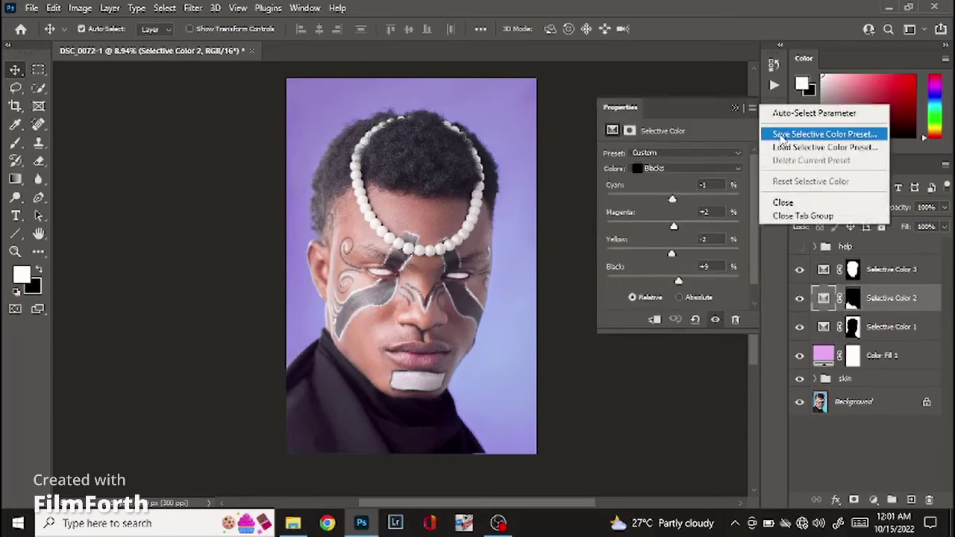
left_click(768, 130)
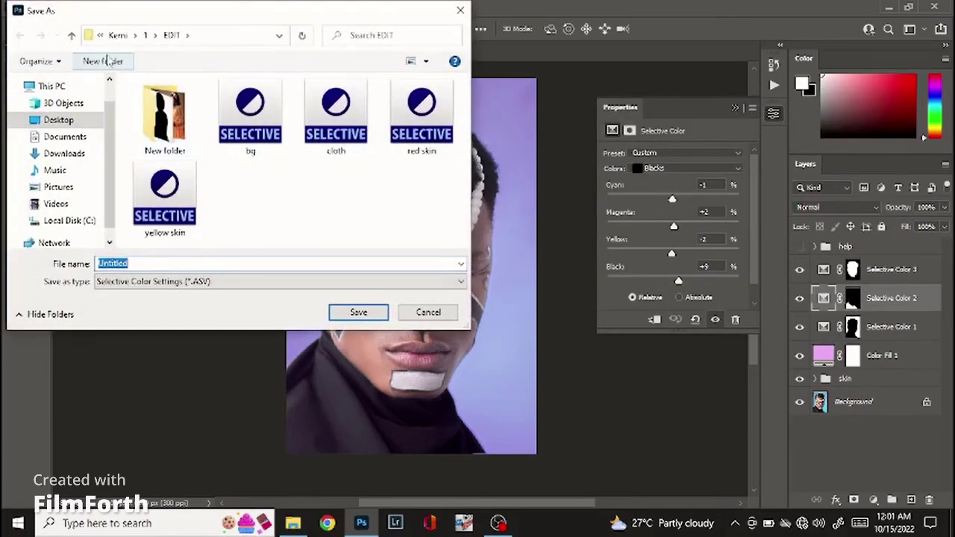
- Browse to the project's folder 5 > Edit, where the bg preset is stored
left_click(118, 35)
left_click(161, 37)
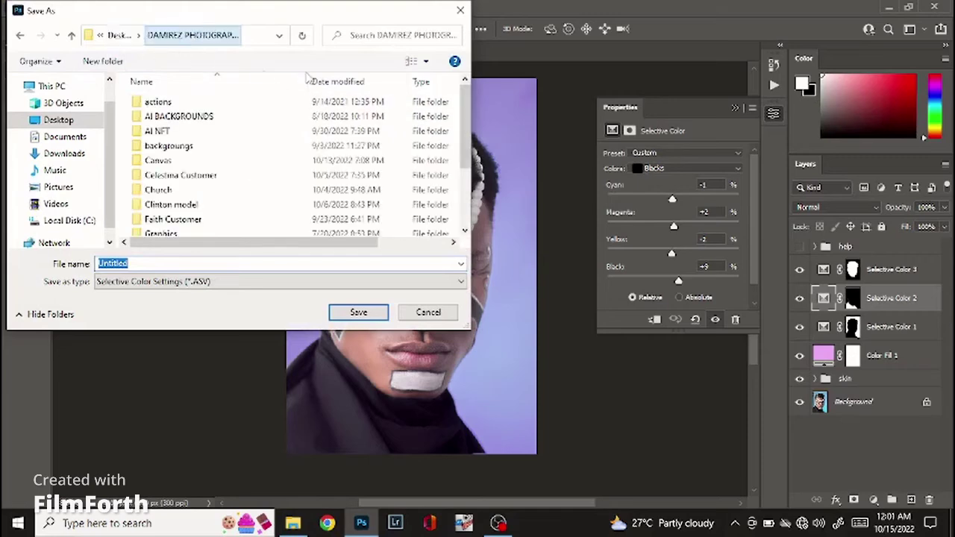
left_click_drag(469, 133, 461, 155)
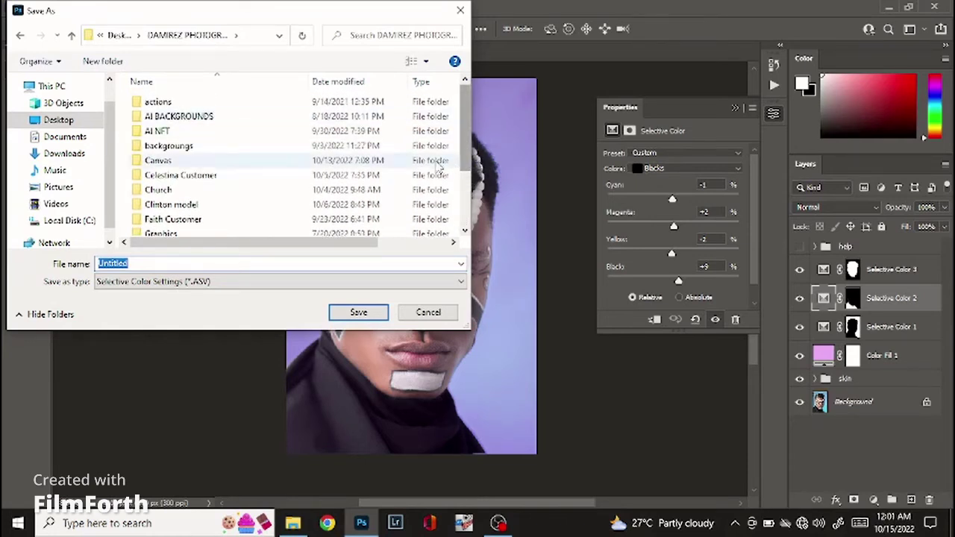
double_click(190, 204)
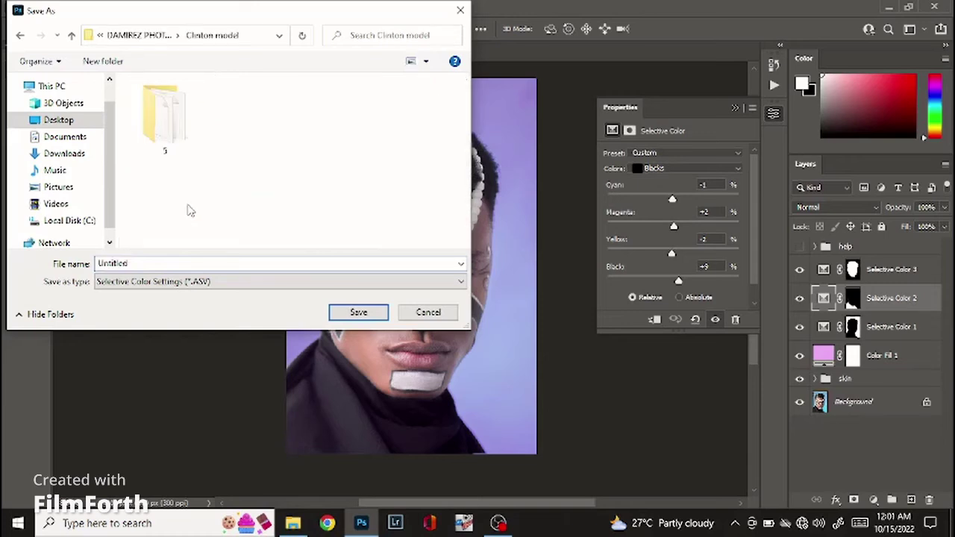
double_click(163, 123)
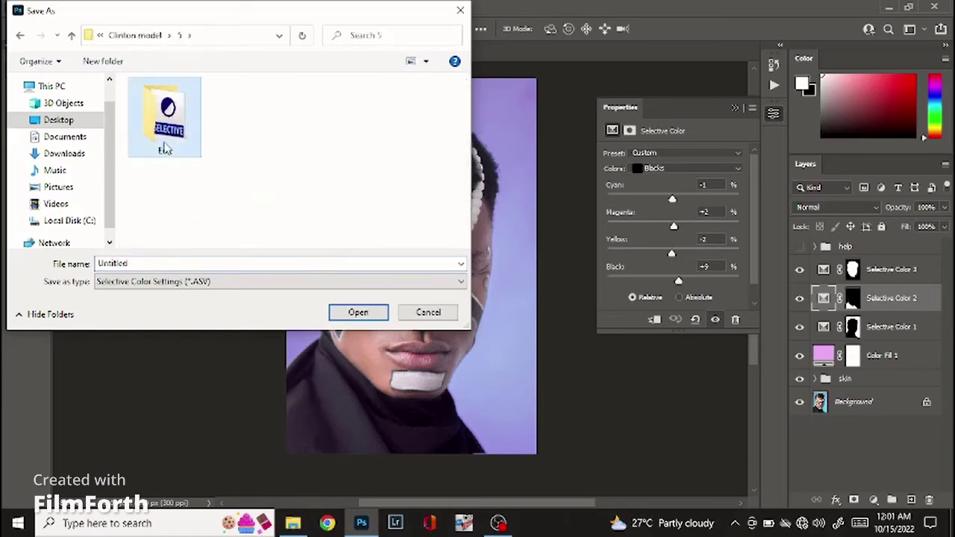
double_click(170, 149)
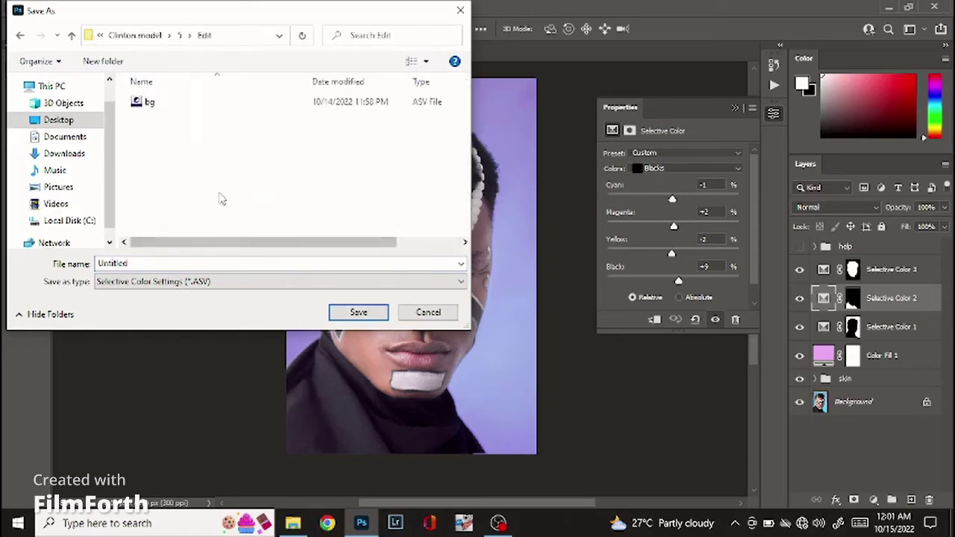
double_click(151, 267)
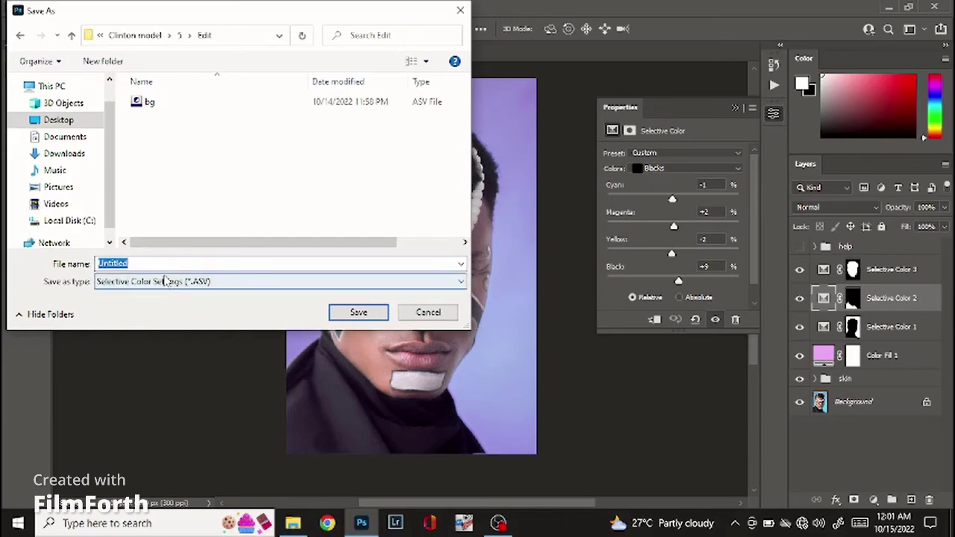
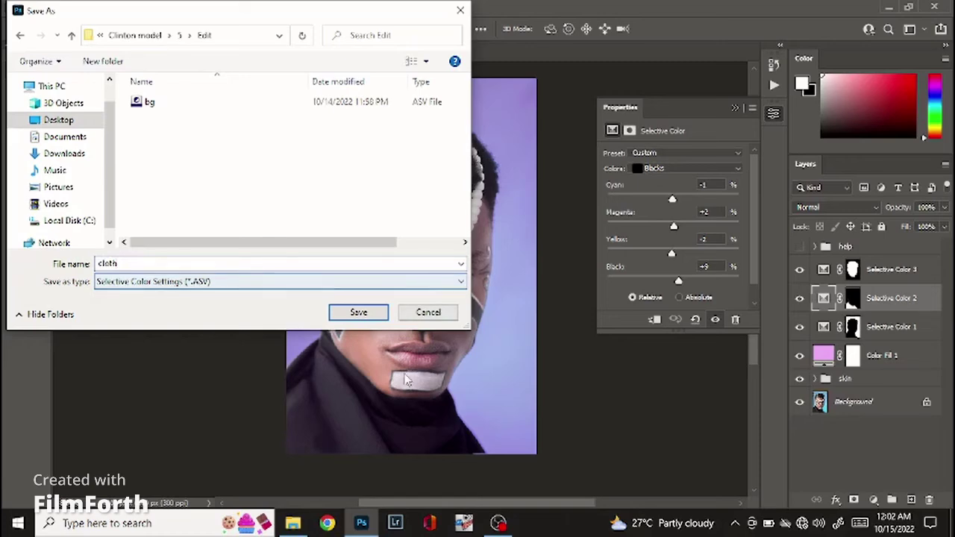
- Save the cloth preset, then shift Selective Color 3's Reds: Cyan -5, Magenta -2, Yellow +3, Black -16
left_click(365, 314)
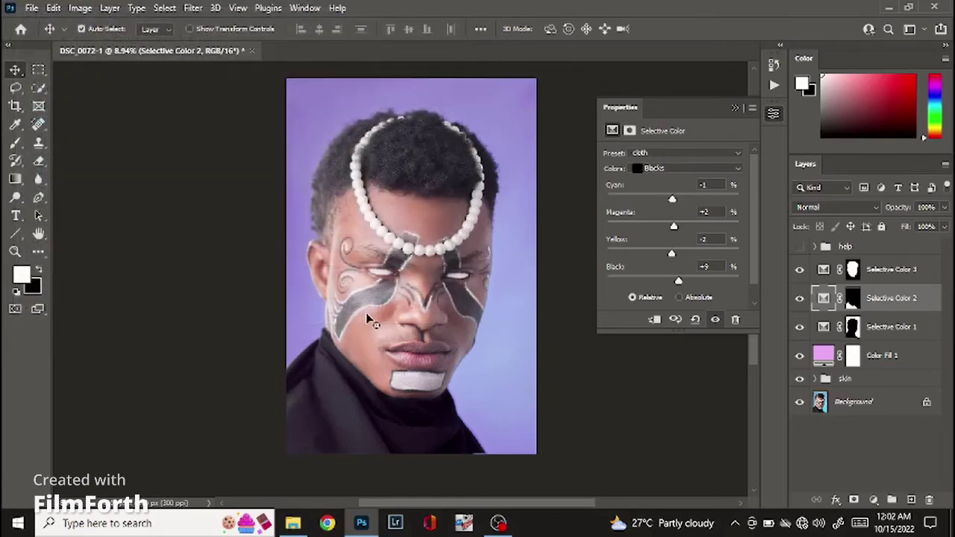
left_click(824, 272)
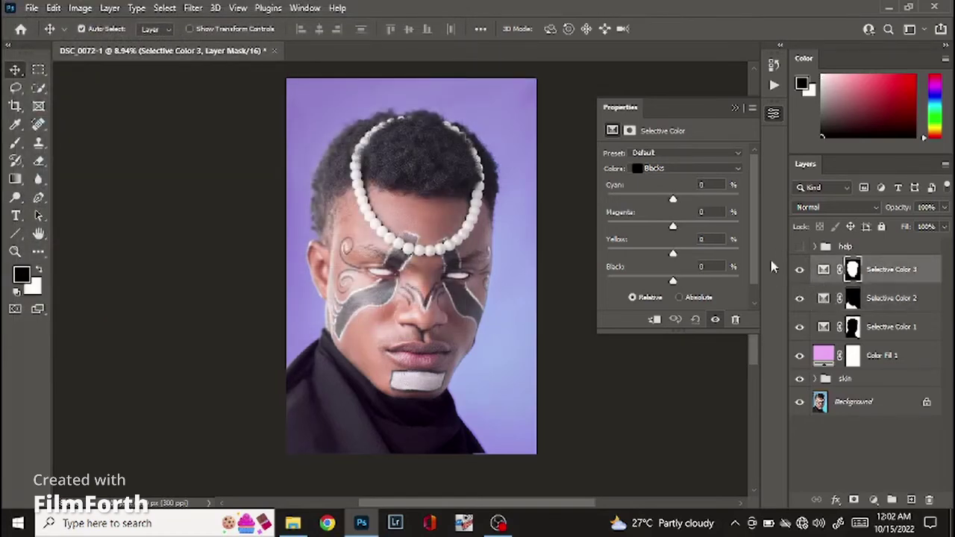
left_click(735, 169)
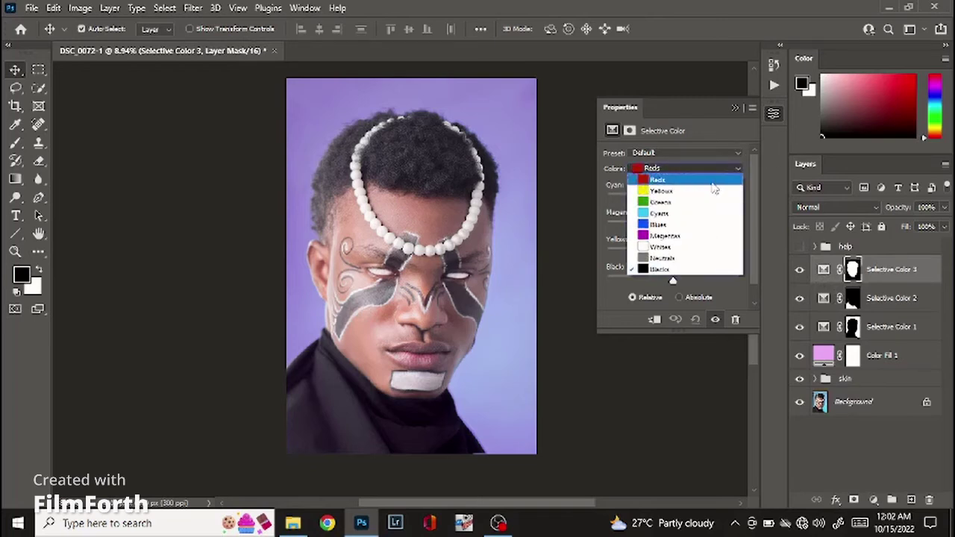
left_click(716, 170)
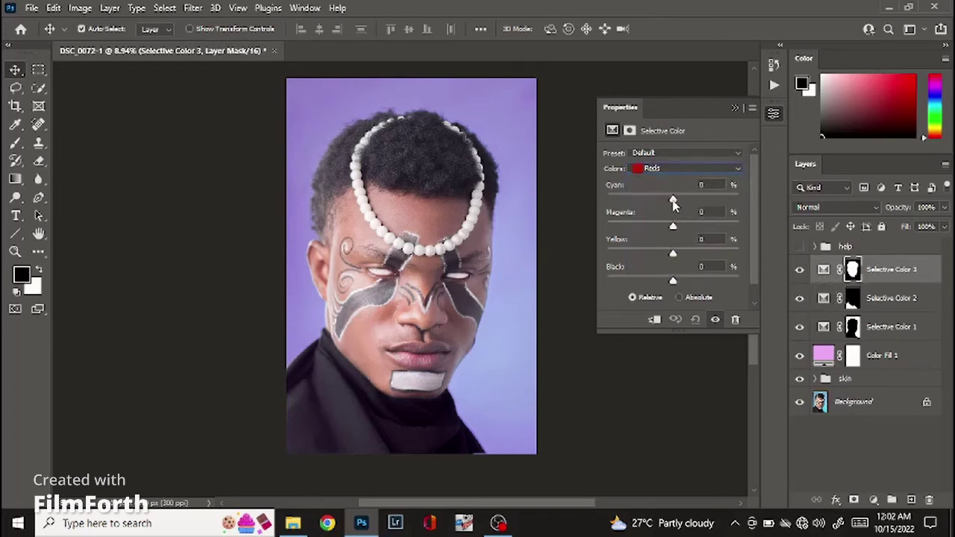
left_click_drag(671, 200, 679, 258)
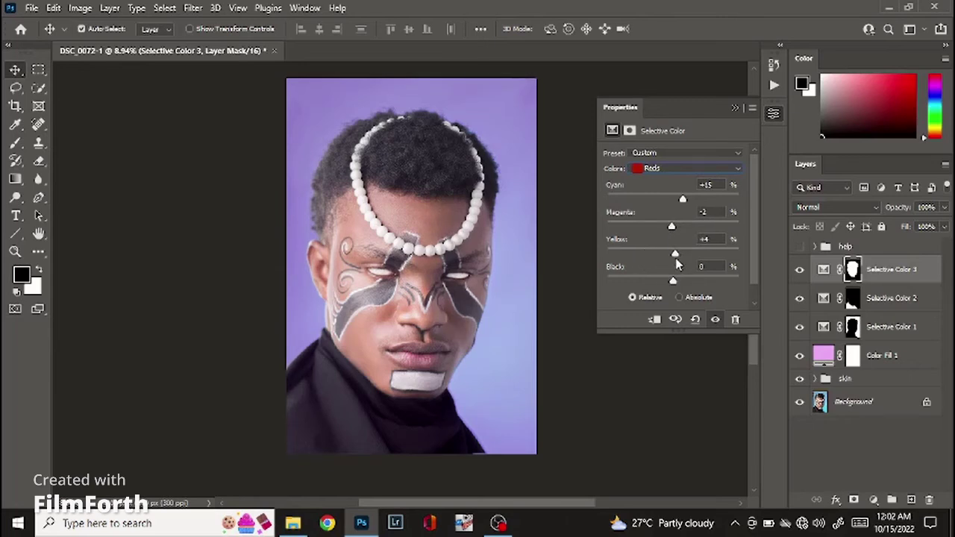
mouse_move(673, 281)
left_mouse_down()
mouse_move(649, 296)
mouse_move(695, 283)
mouse_move(653, 301)
mouse_move(643, 287)
mouse_move(610, 282)
mouse_move(661, 286)
left_mouse_up()
mouse_move(684, 201)
left_mouse_down()
mouse_move(667, 203)
mouse_move(667, 217)
mouse_move(692, 209)
mouse_move(670, 215)
left_mouse_up()
- Add Selective Color 4 through Selective Color 3's mask, shifting Yellows: Cyan -21, Yellow +7, Black -30
left_click(852, 269, "ctrl")
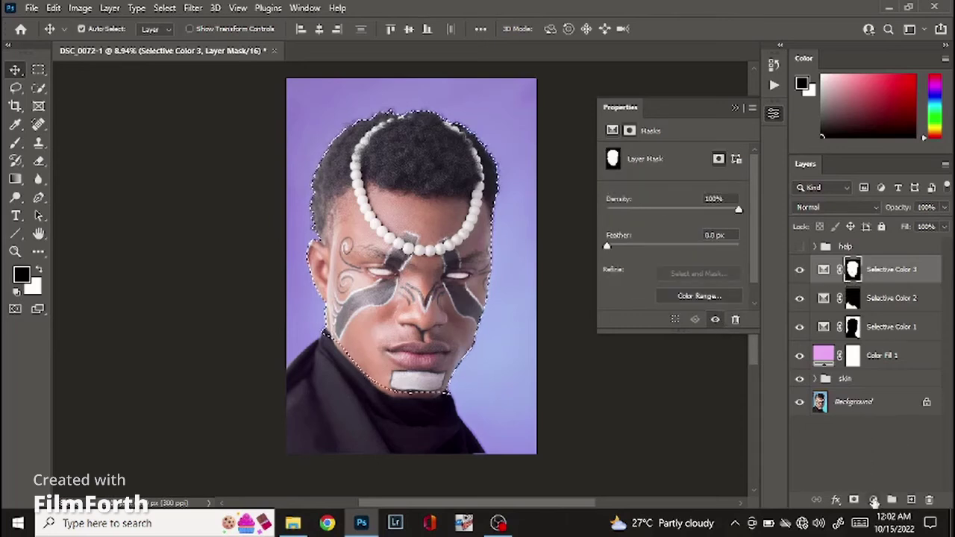
left_click(874, 503)
left_click(887, 502)
left_click(657, 167)
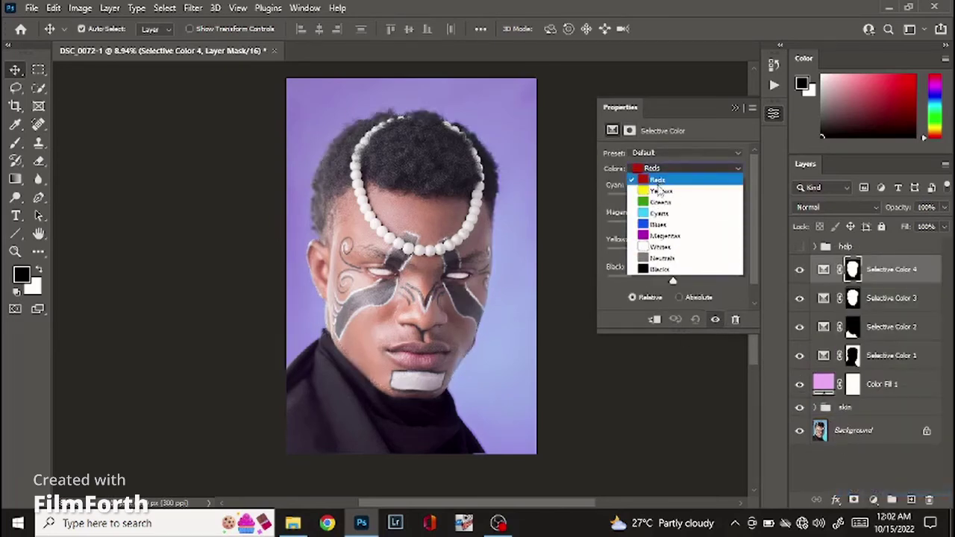
left_click(659, 191)
left_click_drag(672, 199, 553, 252)
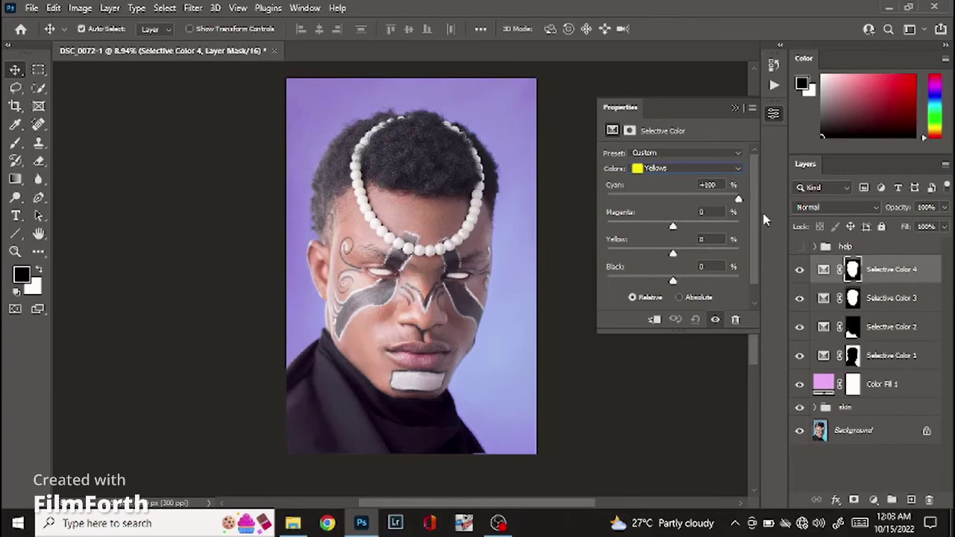
left_click_drag(564, 253, 669, 222)
left_click_drag(674, 256, 653, 282)
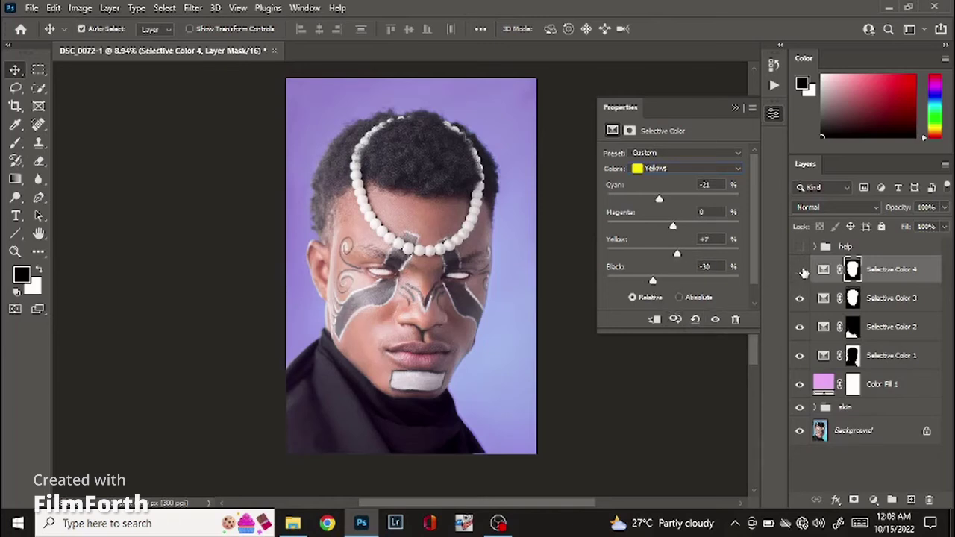
- Group Selective Color 3 and 4 into Group 1, compare before/after, and select Selective Color 4
left_click(892, 307, "shift")
left_click(893, 500)
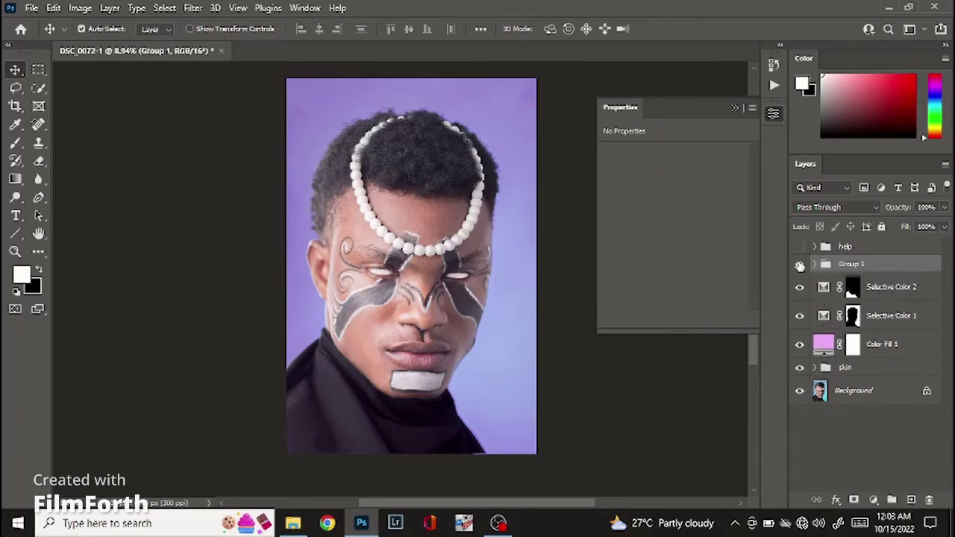
left_click(798, 266)
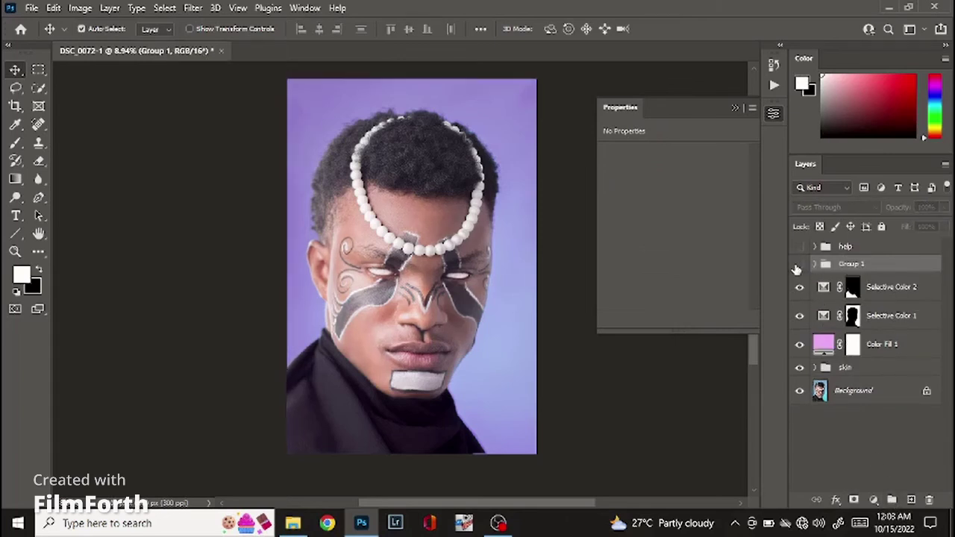
left_click(798, 265)
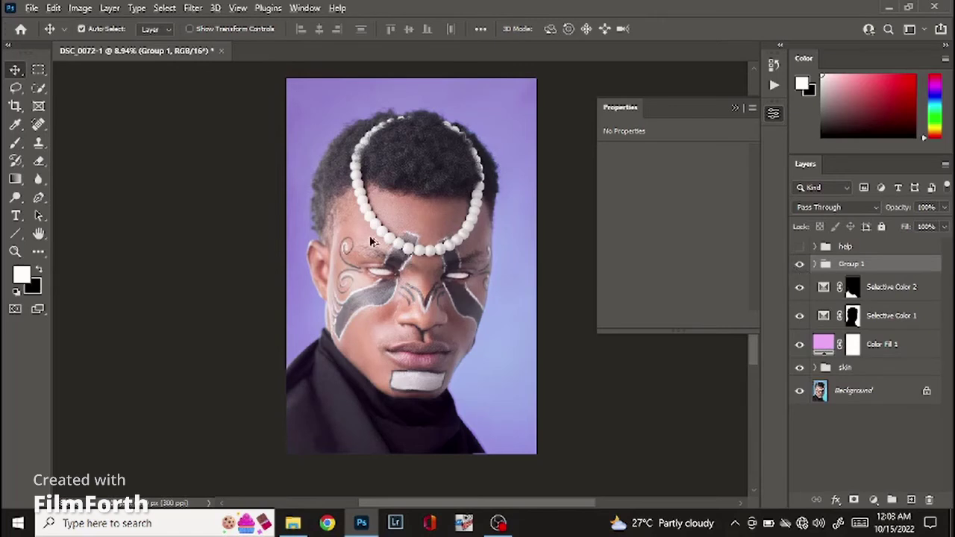
scroll(409, 236, "up", 1)
scroll(409, 236, "down", 1)
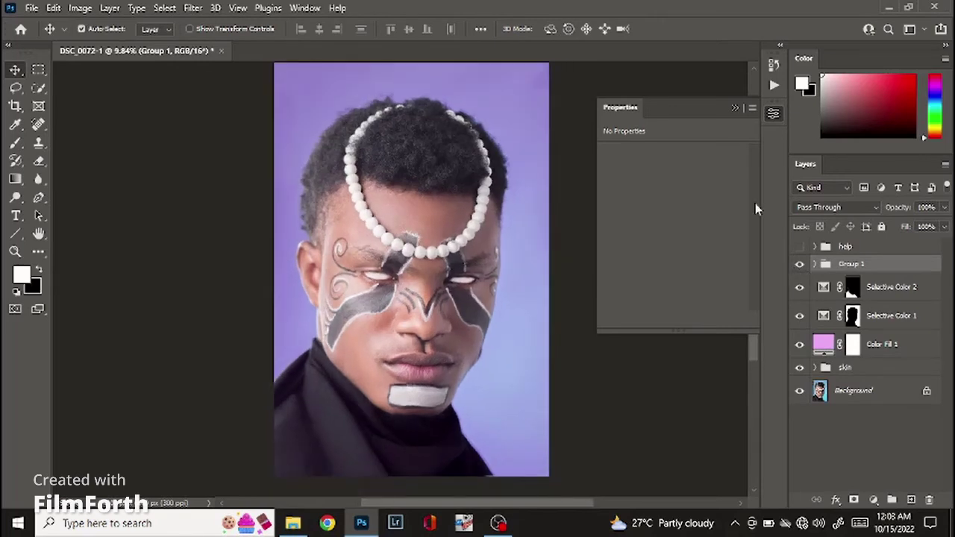
left_click(814, 264)
left_click(835, 289)
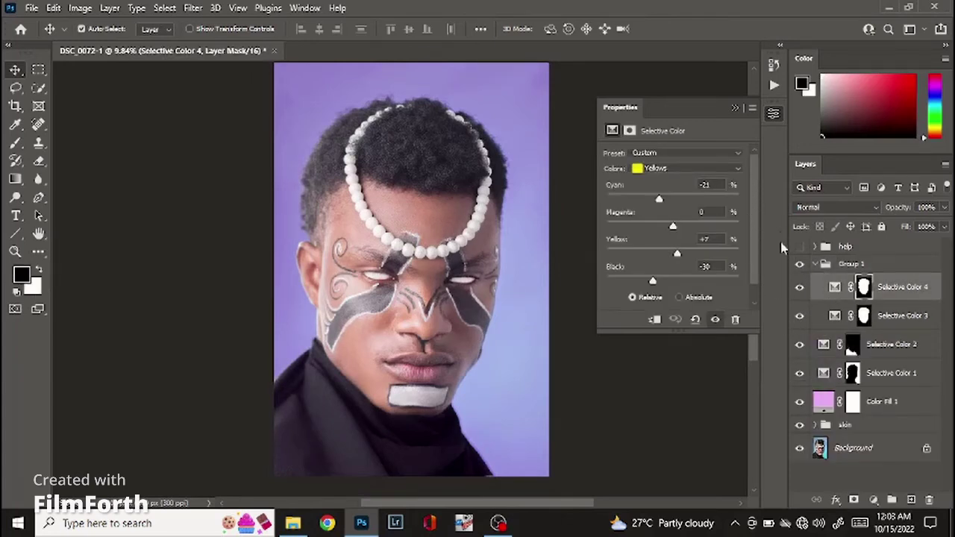
- Save Selective Color 3's settings as the preset 'skin red' in the shoot's Edit folder
left_click(836, 316)
left_click(753, 109)
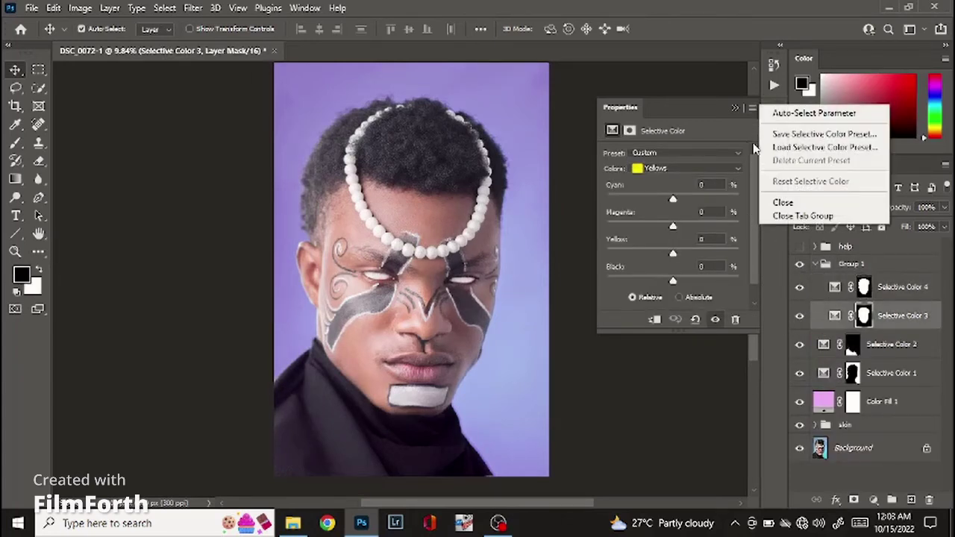
left_click(791, 134)
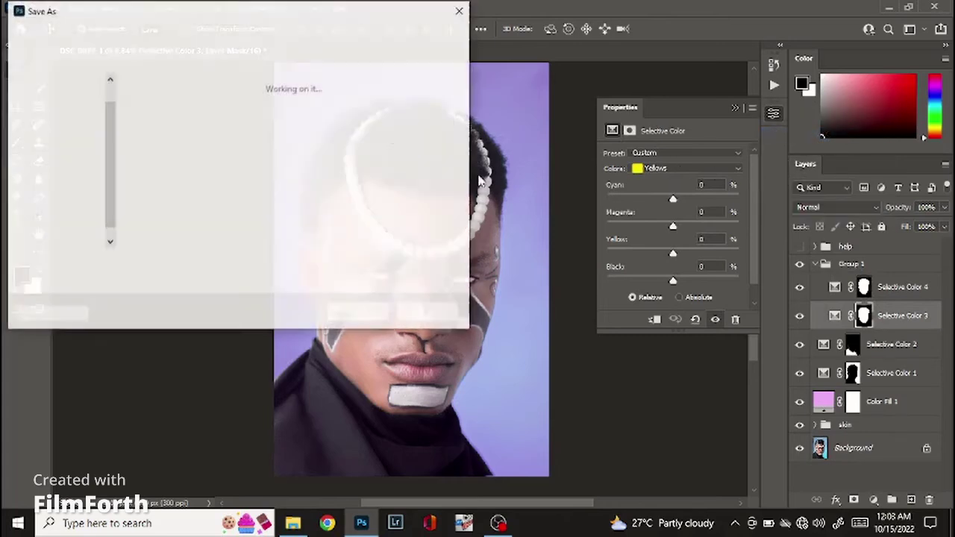
left_click(117, 35)
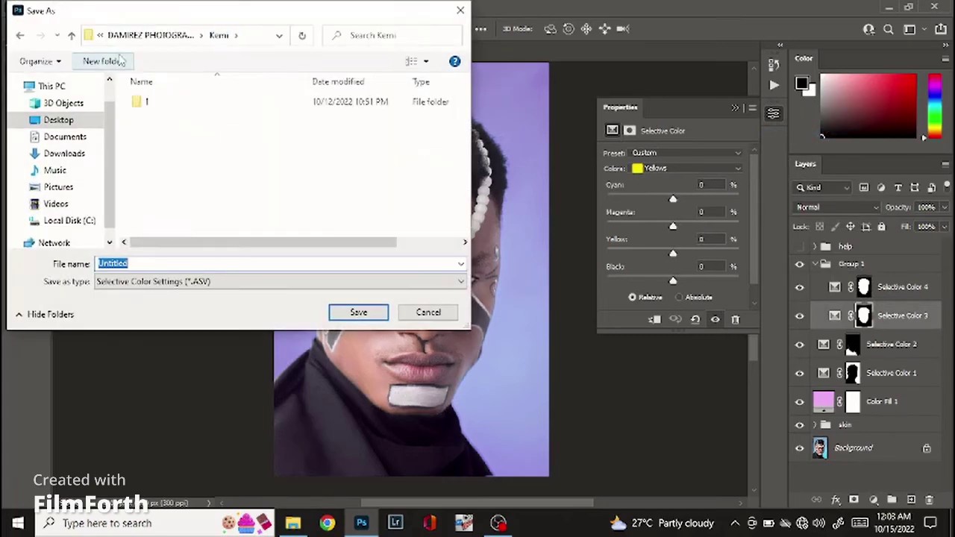
left_click(127, 35)
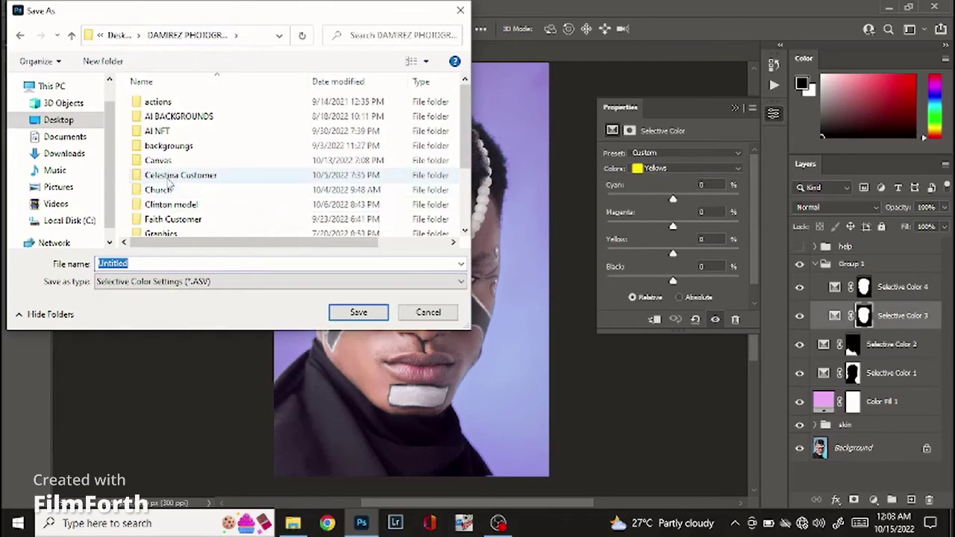
double_click(176, 204)
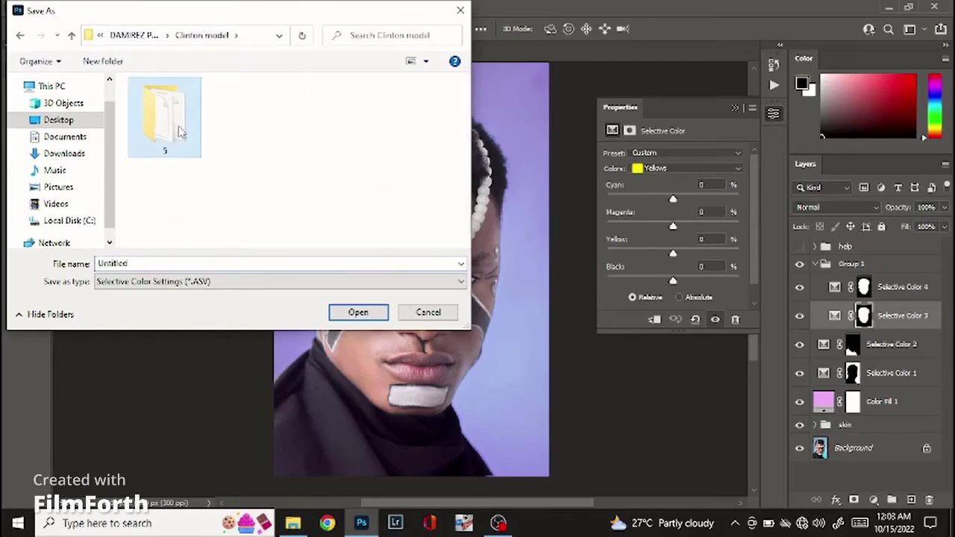
double_click(176, 128)
double_click(176, 143)
left_click(146, 263)
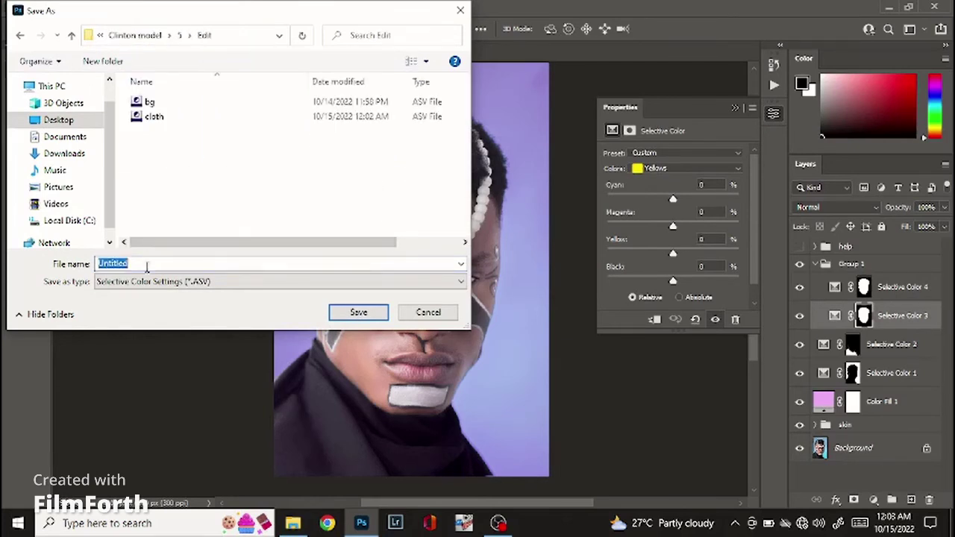
type("skin red")
left_click(339, 318)
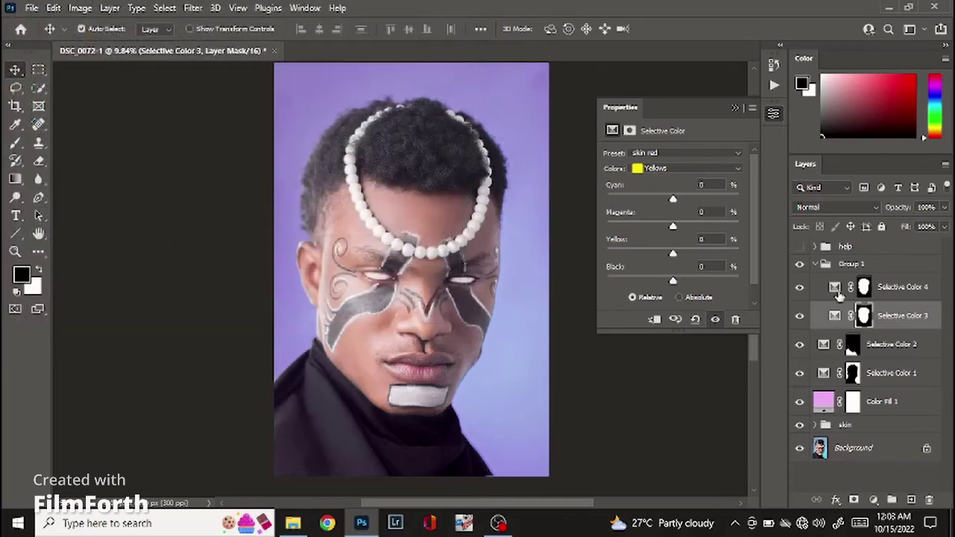
- Save Selective Color 4's settings as the preset 'skin yellow' in the same Edit folder
left_click(837, 293)
left_click(751, 109)
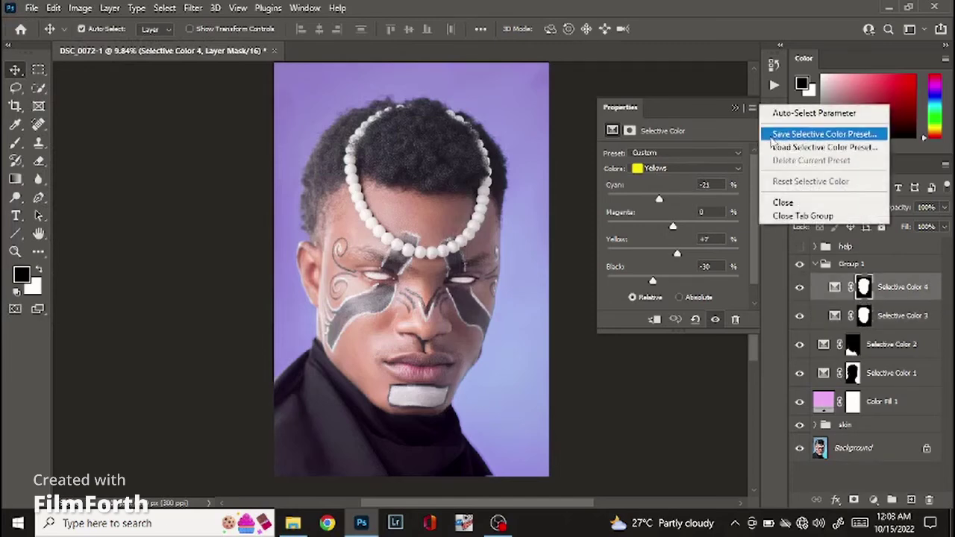
left_click(817, 132)
left_click(118, 35)
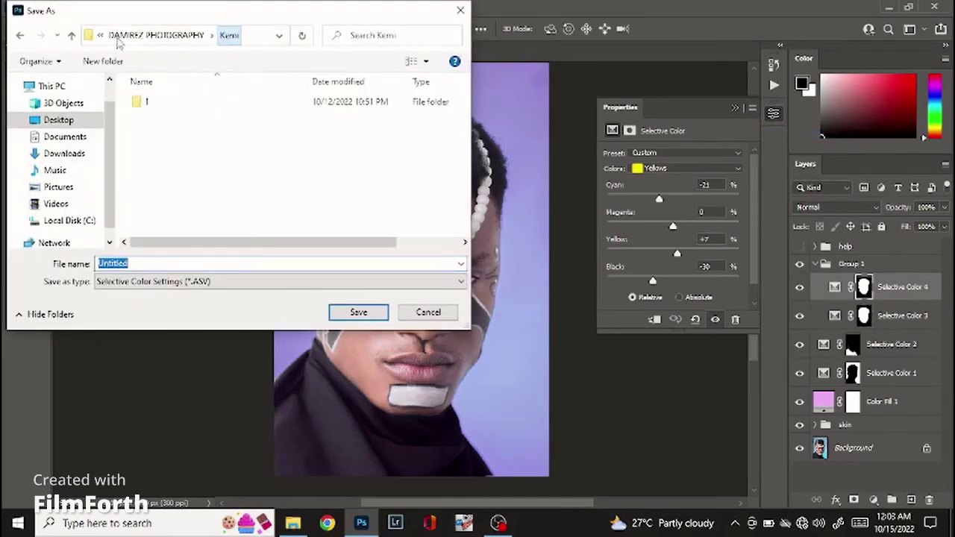
left_click(179, 35)
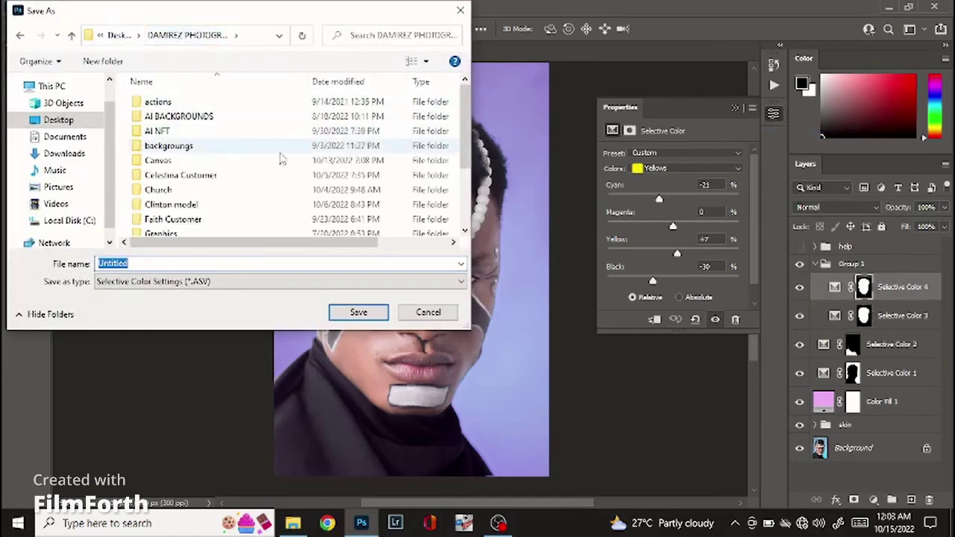
double_click(172, 203)
double_click(177, 116)
double_click(177, 116)
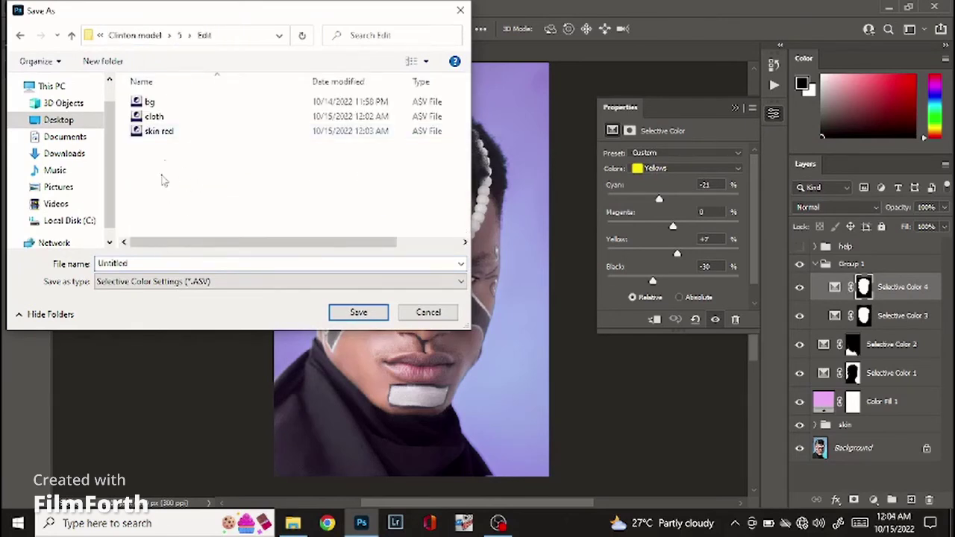
double_click(139, 264)
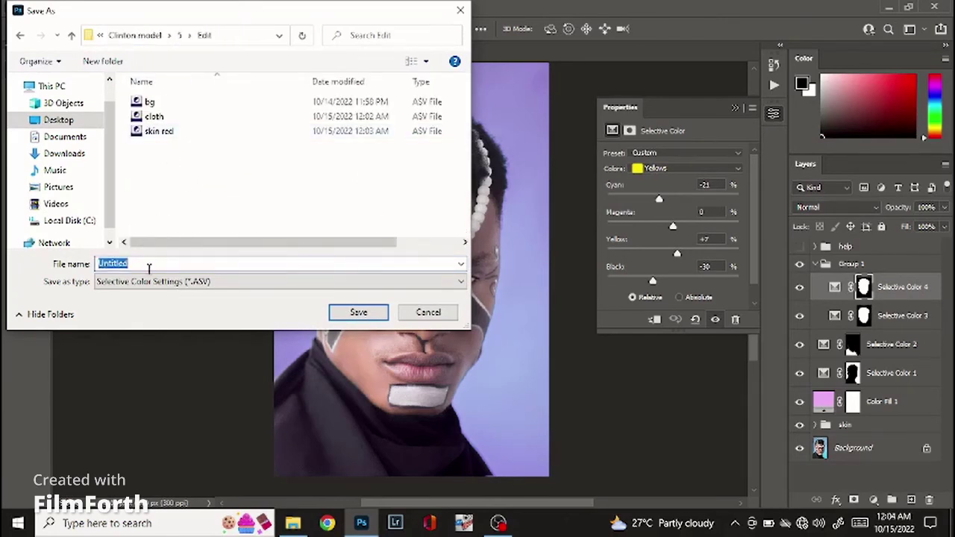
type("skin yellow")
left_click(359, 313)
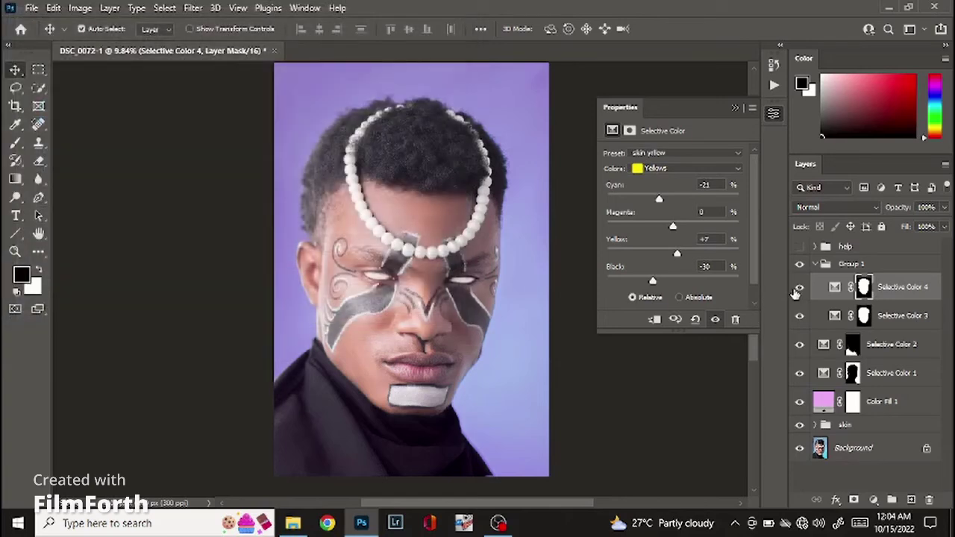
- Stamp all visible layers into a merged Layer 5 and move it up the stack
left_click(825, 264)
left_click(814, 264)
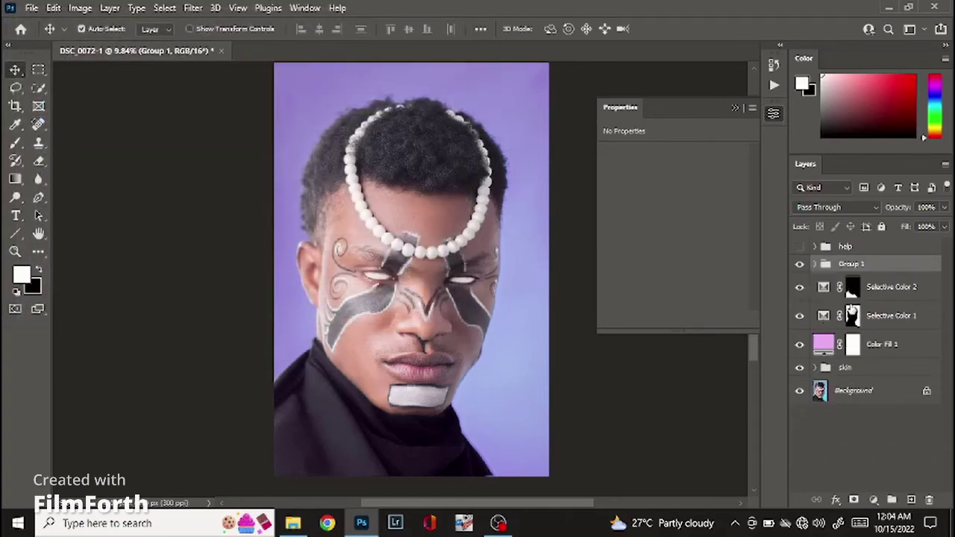
right_click(886, 284)
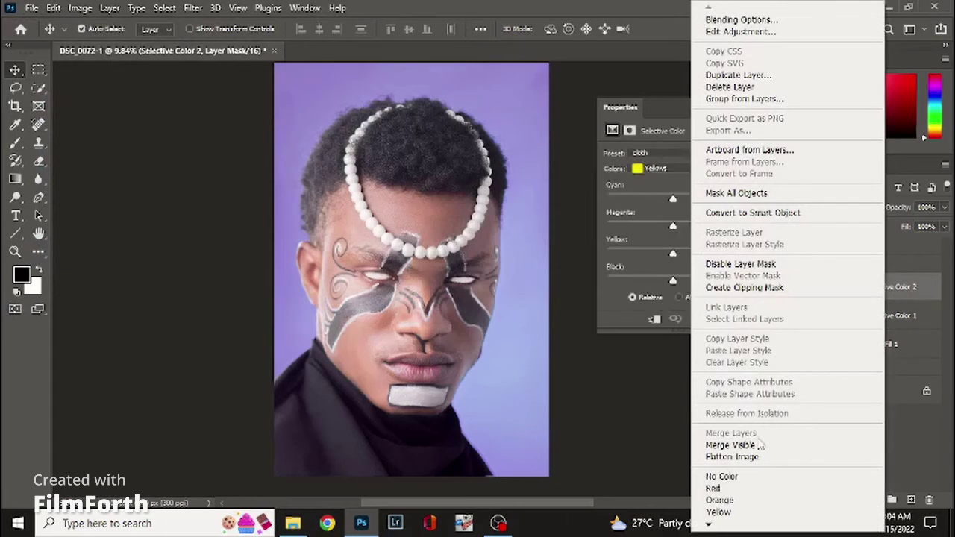
left_click(758, 446)
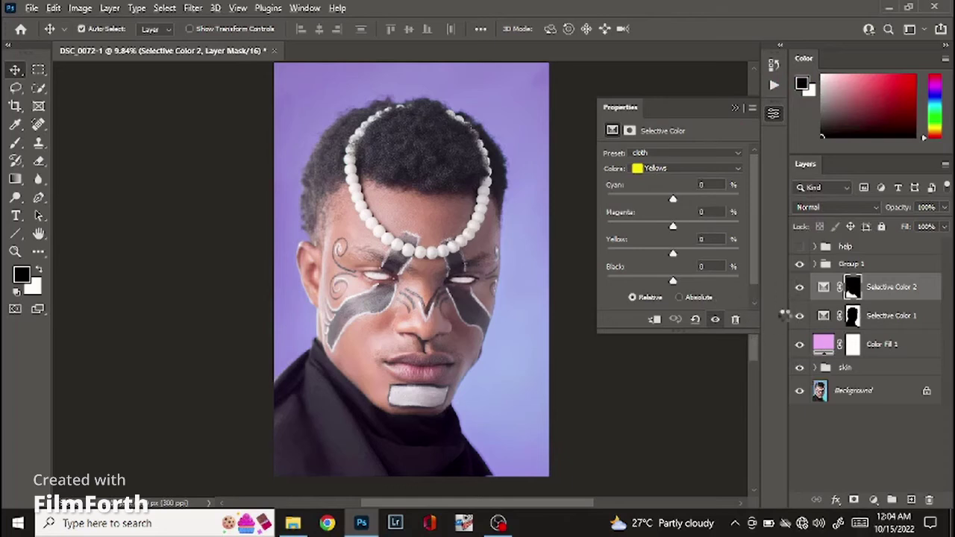
key("ctrl+shift+alt+e")
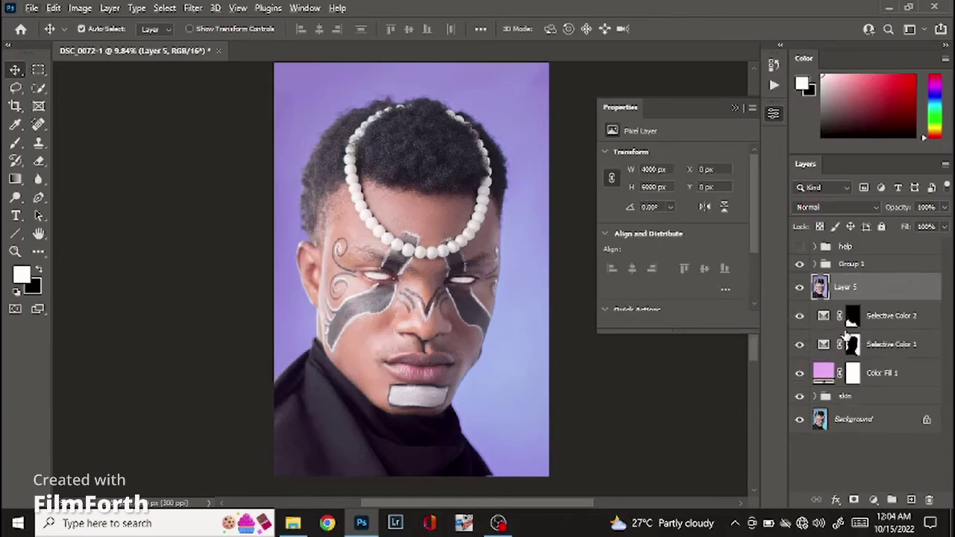
left_click_drag(871, 291, 864, 256)
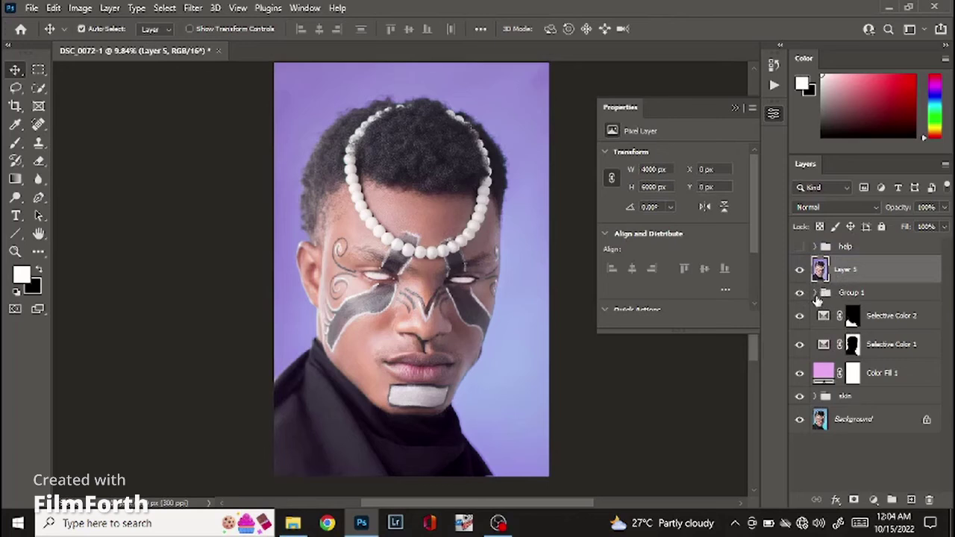
- Group Group 1 through Color Fill 1 into a new group named 'slective'
left_click(834, 296)
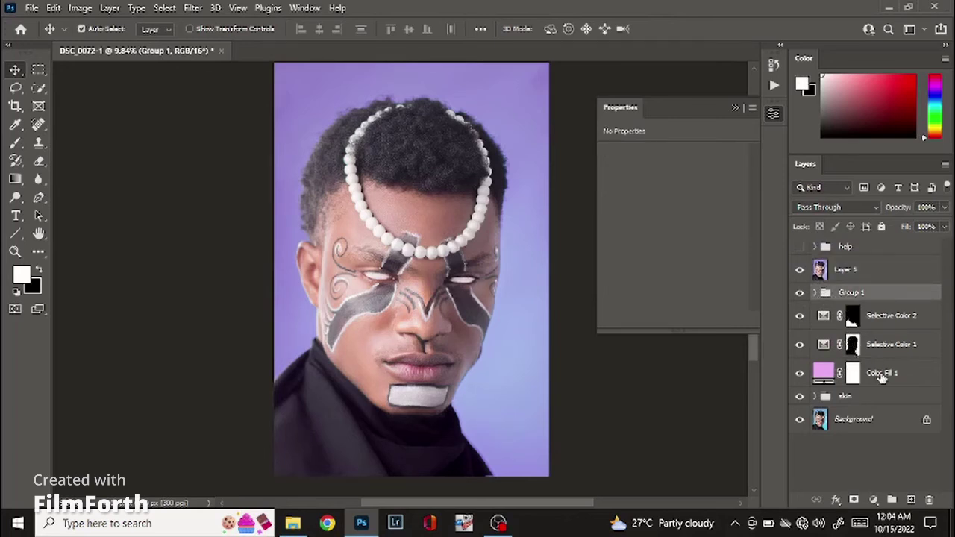
left_click(882, 377, "shift")
left_click(892, 499)
key("alt+bracketright")
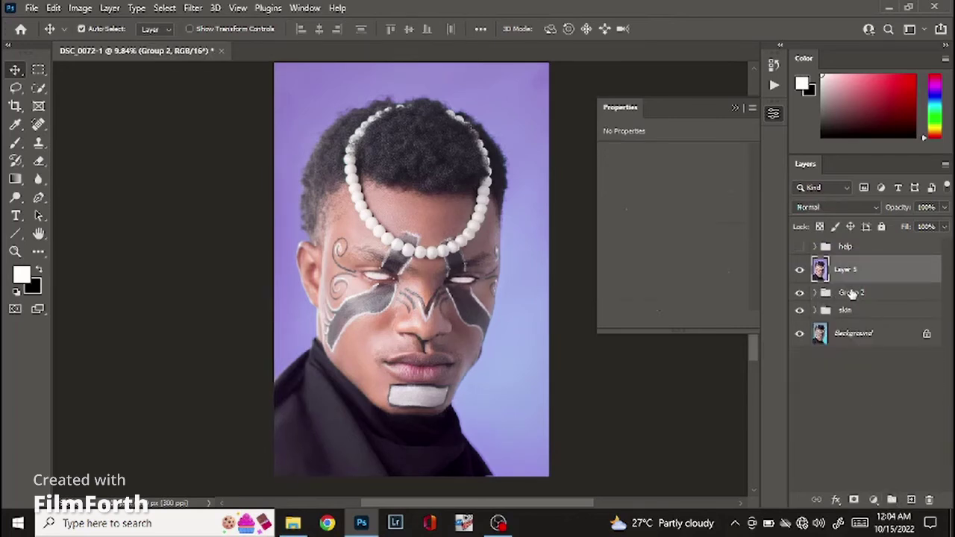
double_click(851, 292)
type("selective")
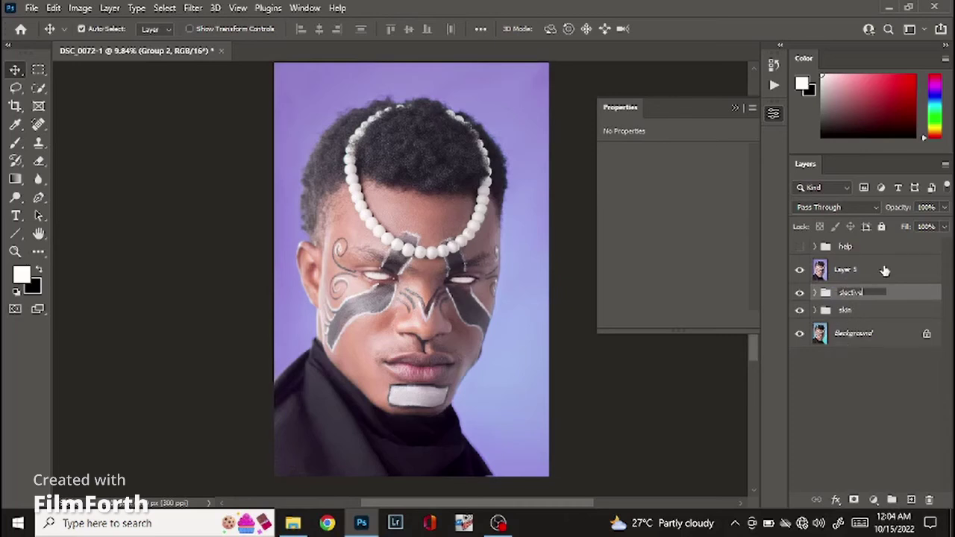
key("Return")
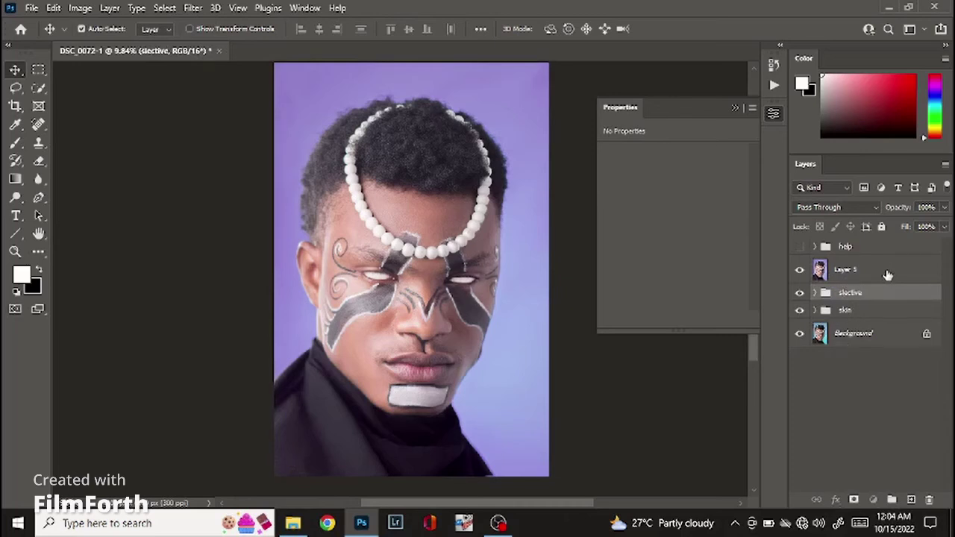
- Compare Layer 5 on and off, leaving it above the slective group
left_click_drag(885, 272, 871, 308)
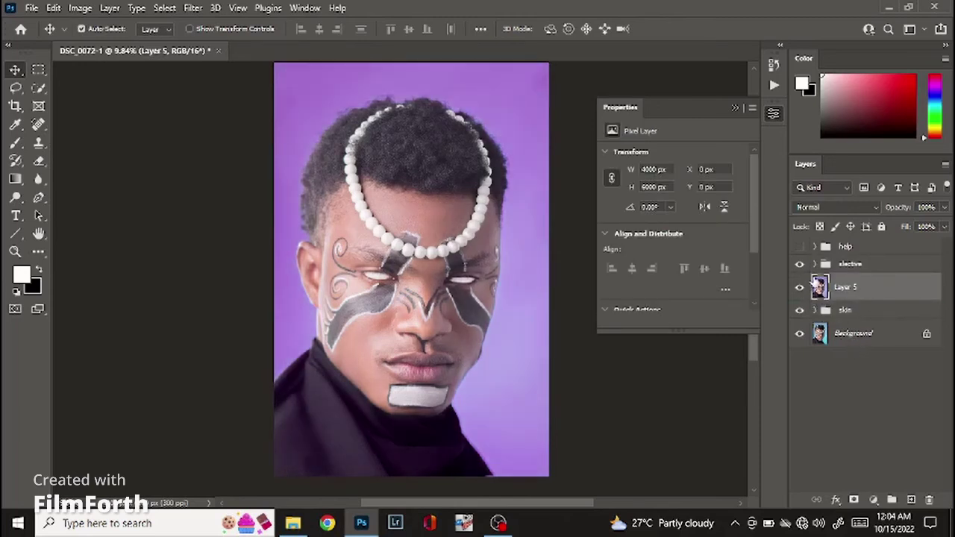
left_click(795, 291)
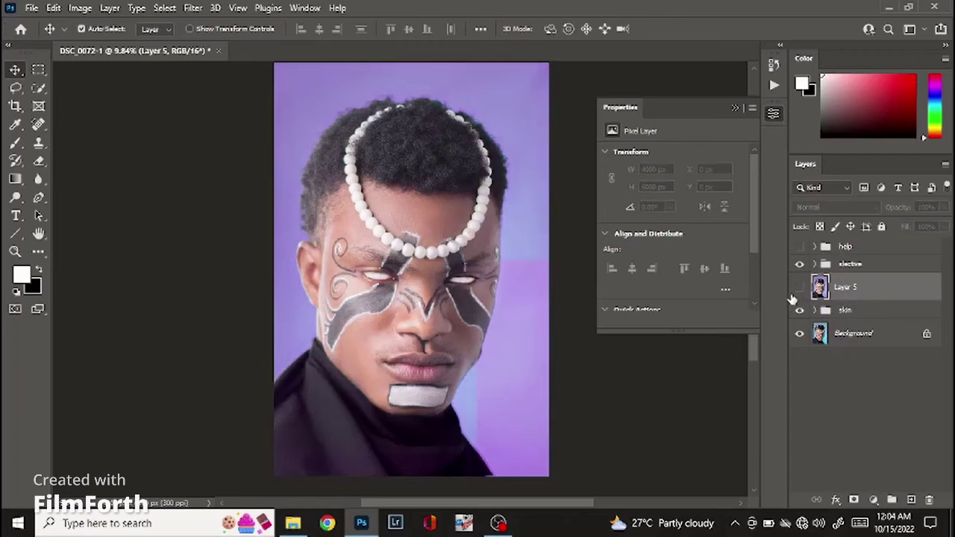
left_click(797, 292)
mouse_move(866, 289)
left_mouse_down()
mouse_move(869, 256)
mouse_move(865, 305)
left_mouse_up()
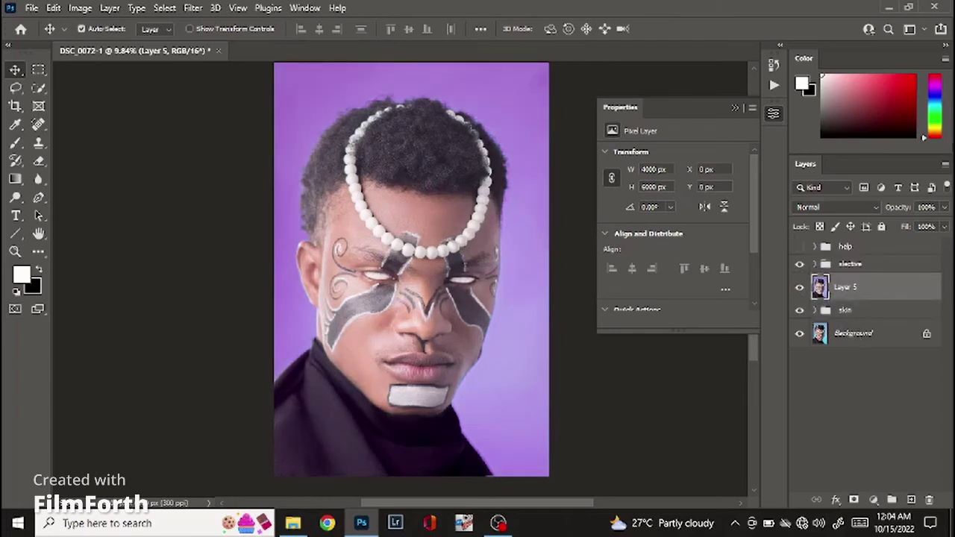
- Put Layer 5 back above the slective group and open the Camera Raw Filter on it
scroll(445, 108, "down", 1)
scroll(445, 109, "up", 1)
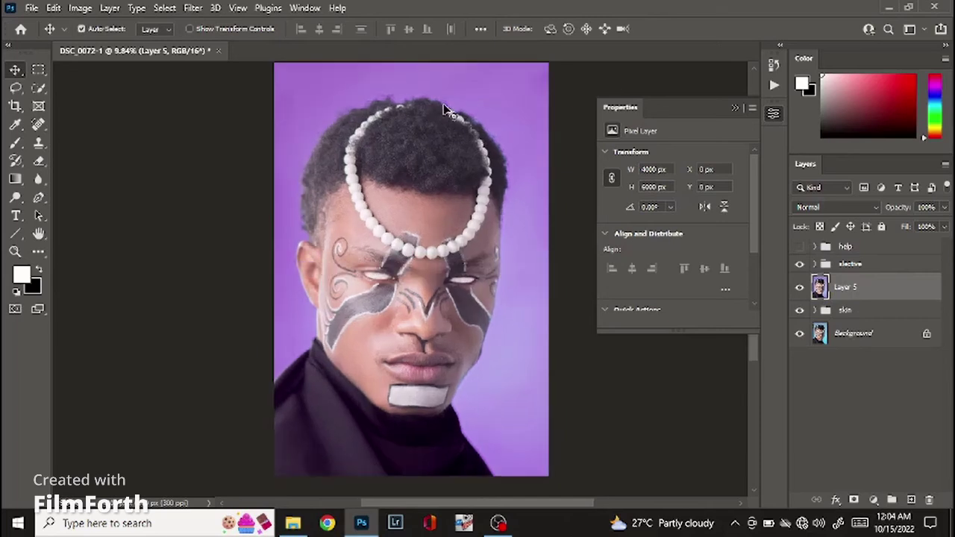
left_click_drag(855, 287, 834, 272)
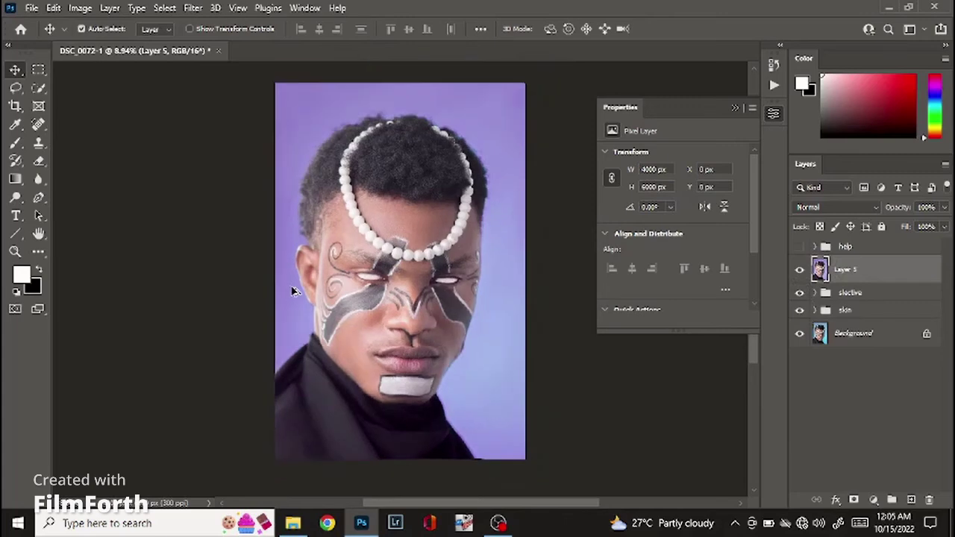
left_click(191, 7)
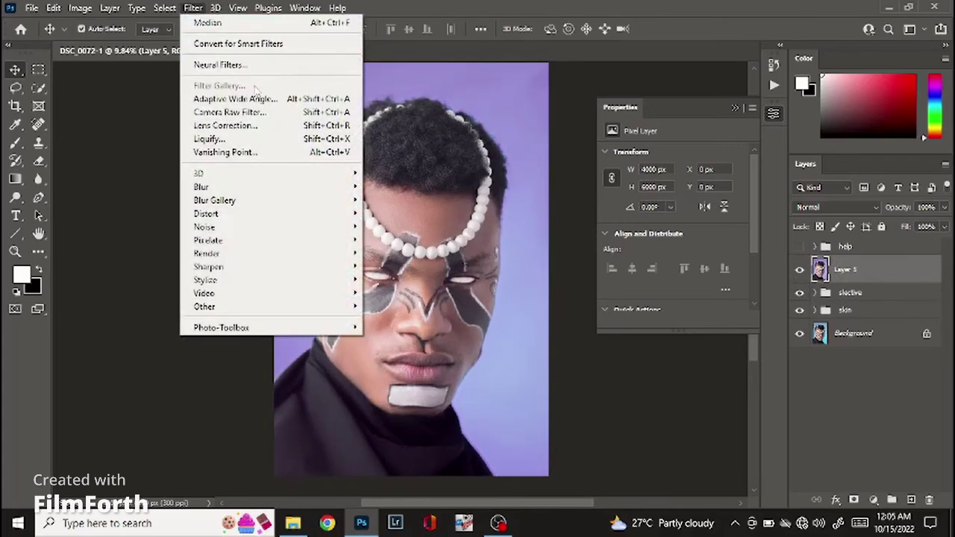
left_click(253, 111)
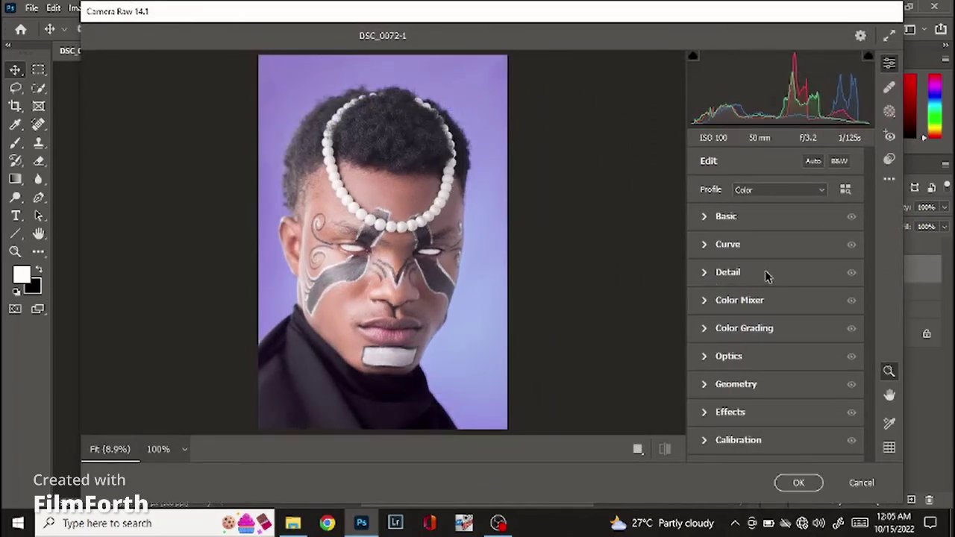
- Set Calibration primaries: Red hue -6/sat +3, Green +20/+7, Blue +15/+7, then compare before/after
left_click(705, 442)
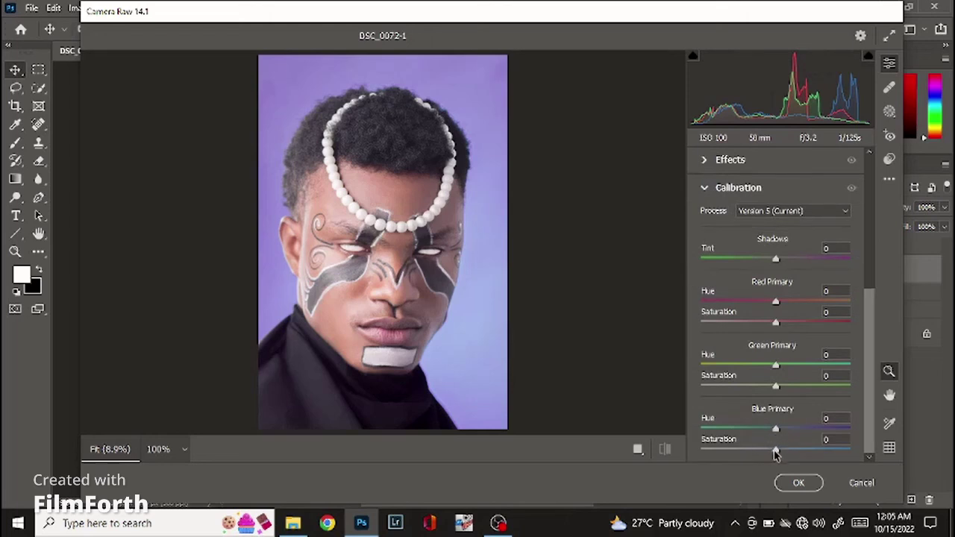
left_click_drag(776, 457, 788, 428)
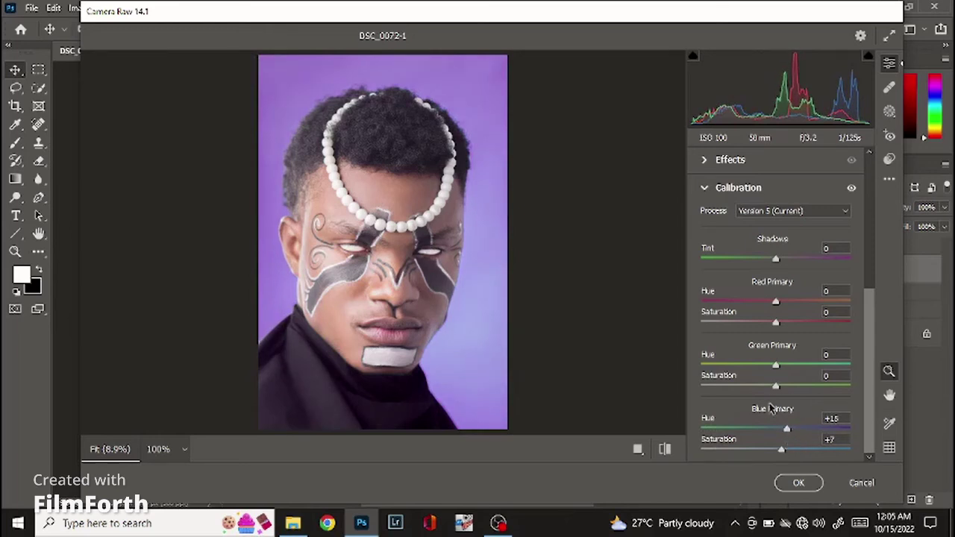
left_click_drag(776, 386, 791, 369)
mouse_move(776, 322)
left_mouse_down()
mouse_move(773, 303)
mouse_move(750, 307)
mouse_move(774, 315)
left_mouse_up()
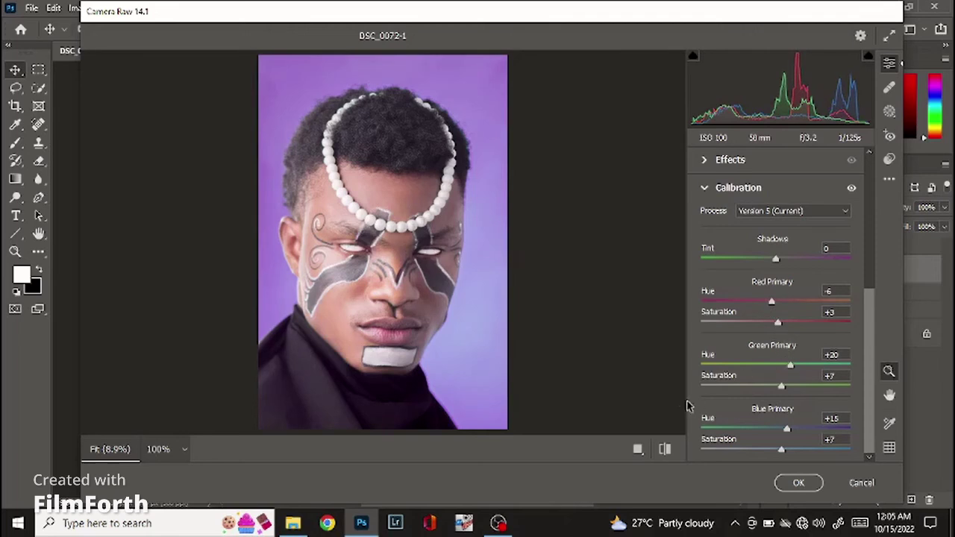
left_click(664, 449)
left_click(665, 449)
left_click(665, 448)
left_click(665, 448)
- Collapse Calibration and inspect the preview at 100% before returning to the fitted view
left_click(721, 187)
left_click(375, 231)
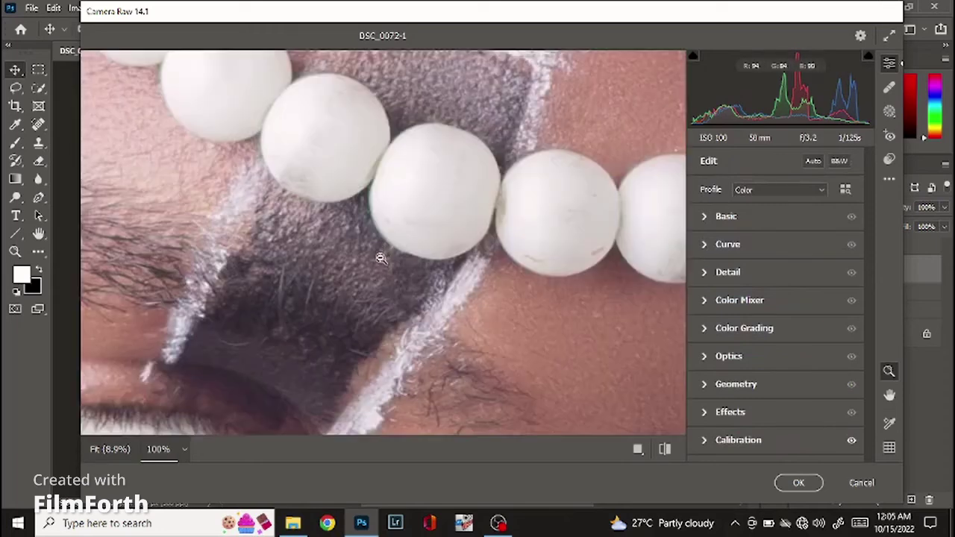
left_click(389, 270)
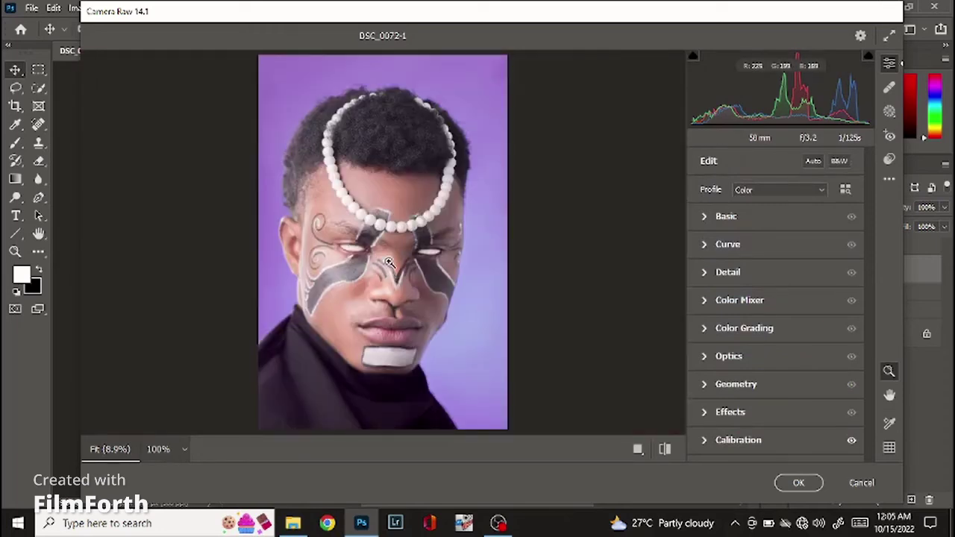
scroll(389, 267, "up", 4)
scroll(389, 263, "up", 1)
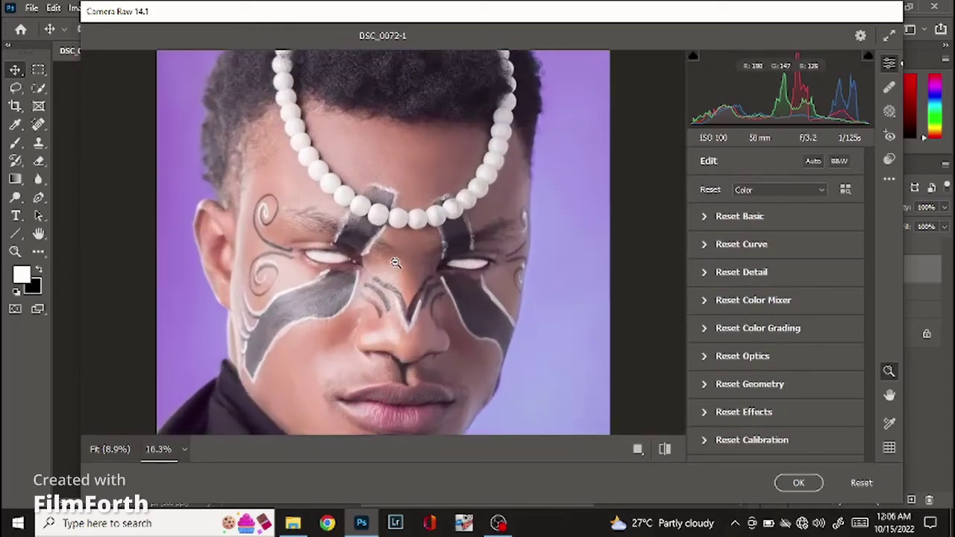
scroll(413, 265, "up", 4)
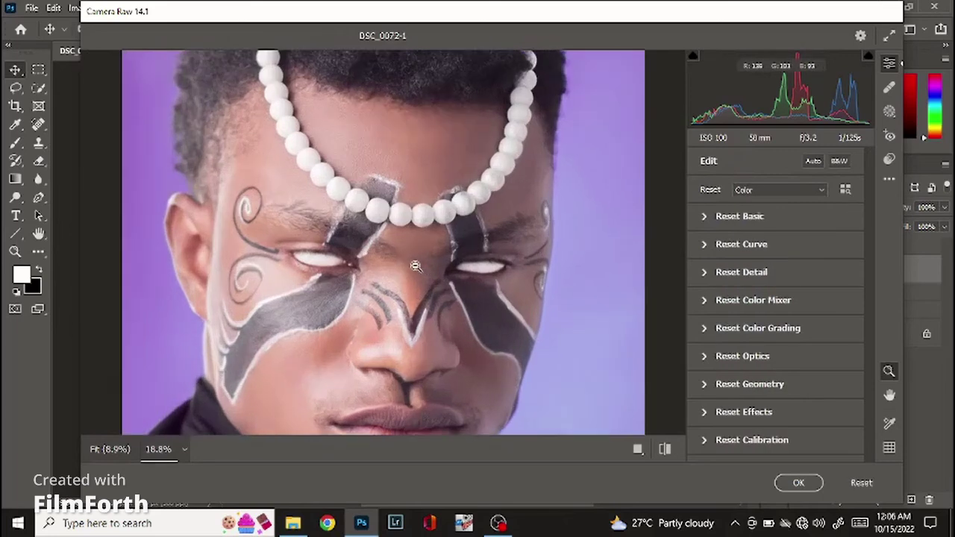
scroll(419, 268, "down", 4)
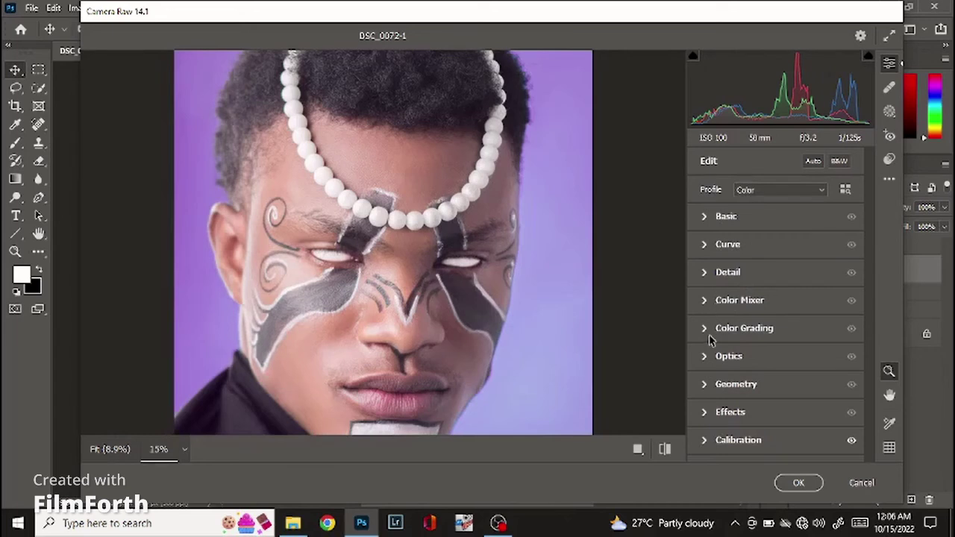
- In Color Mixer, raise Orange luminance to +7 with hue reset to 0
left_click(706, 308)
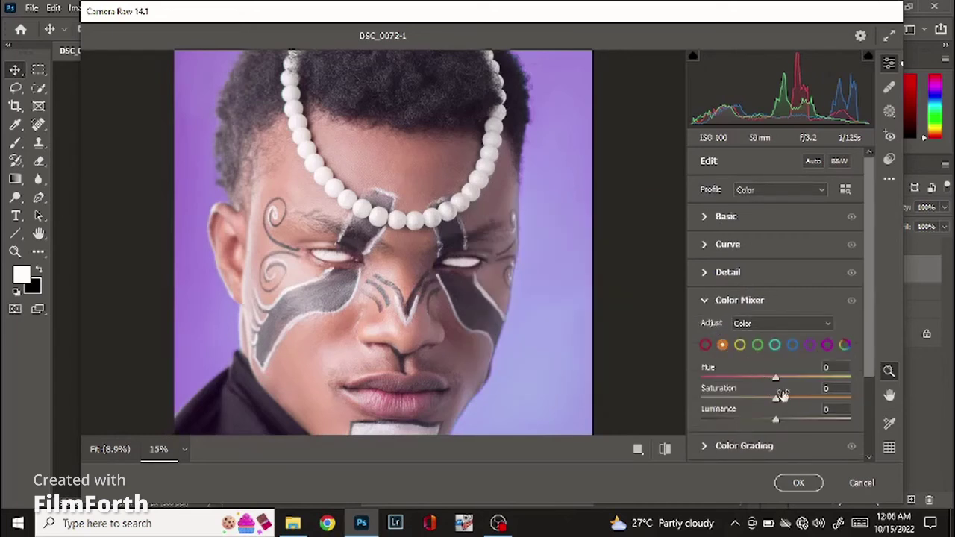
left_click_drag(776, 379, 784, 377)
left_click_drag(781, 418, 785, 416)
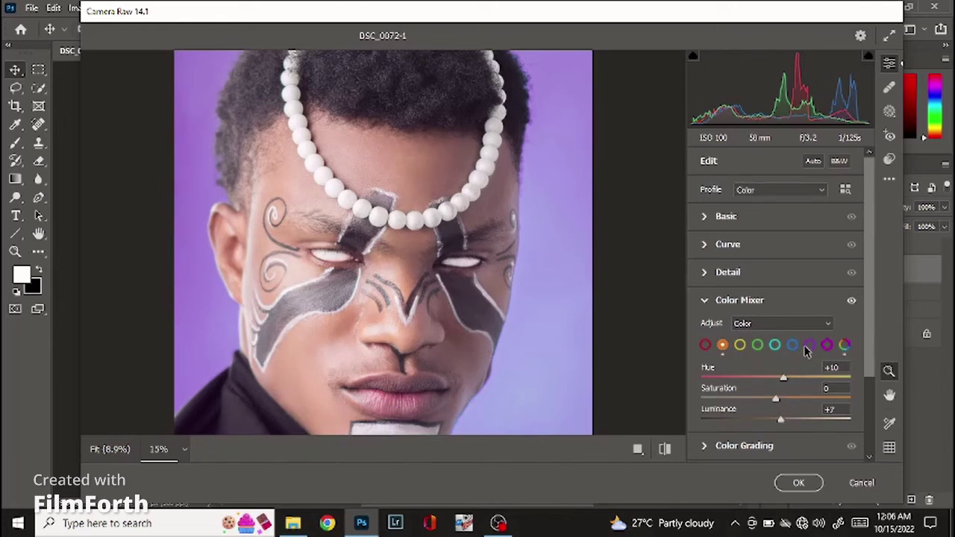
left_click(835, 367)
type("0")
double_click(780, 419)
left_click(665, 448)
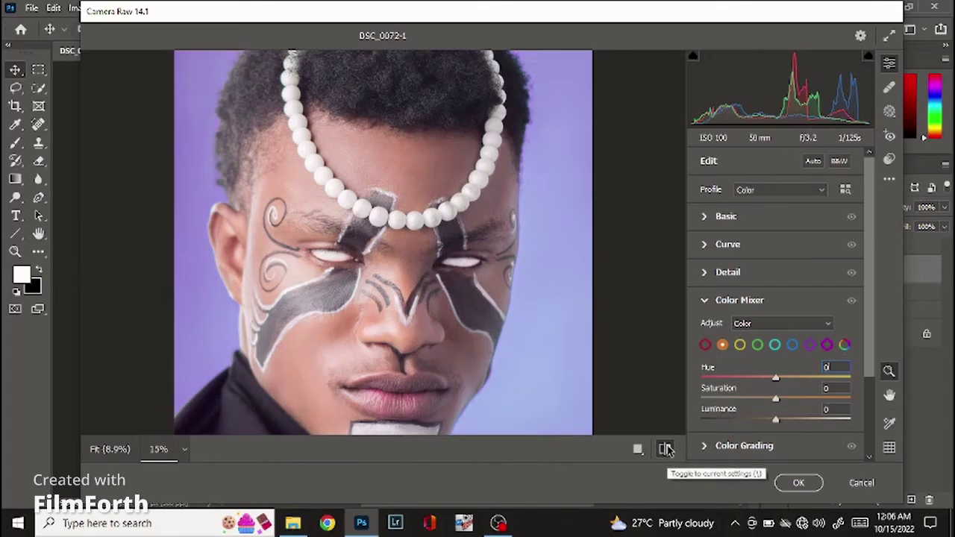
left_click(665, 448)
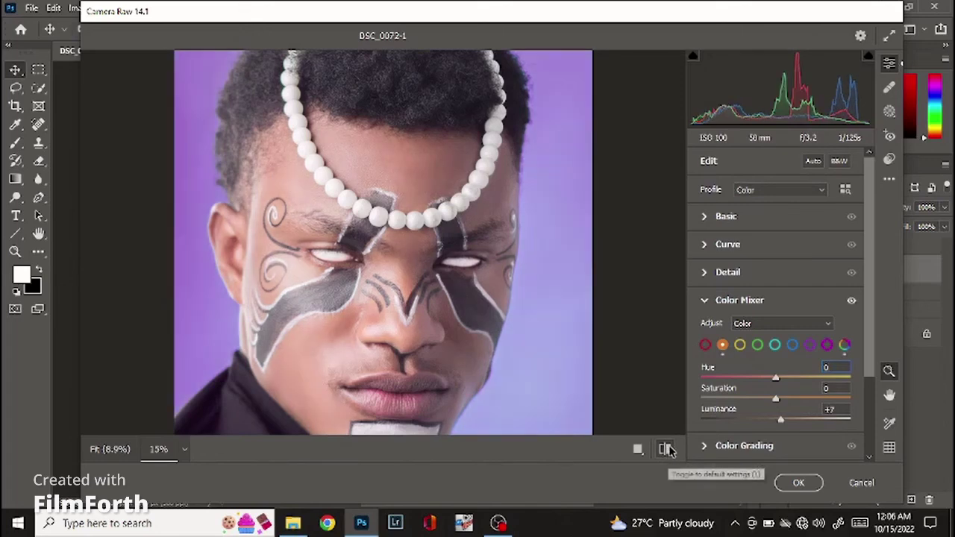
- Toggle the Color Mixer adjustments and before/after view to compare the Camera Raw edit
left_click(851, 301)
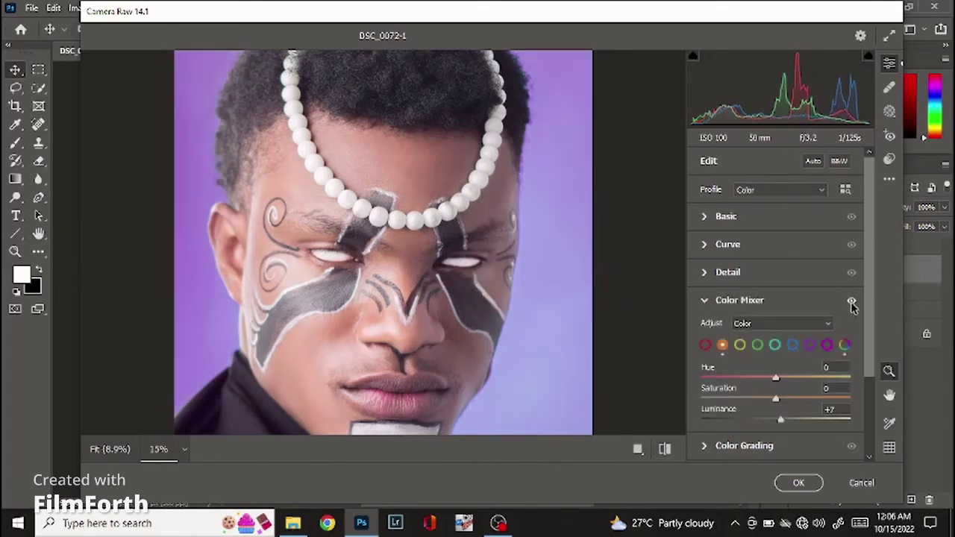
left_click(851, 302)
key("alt")
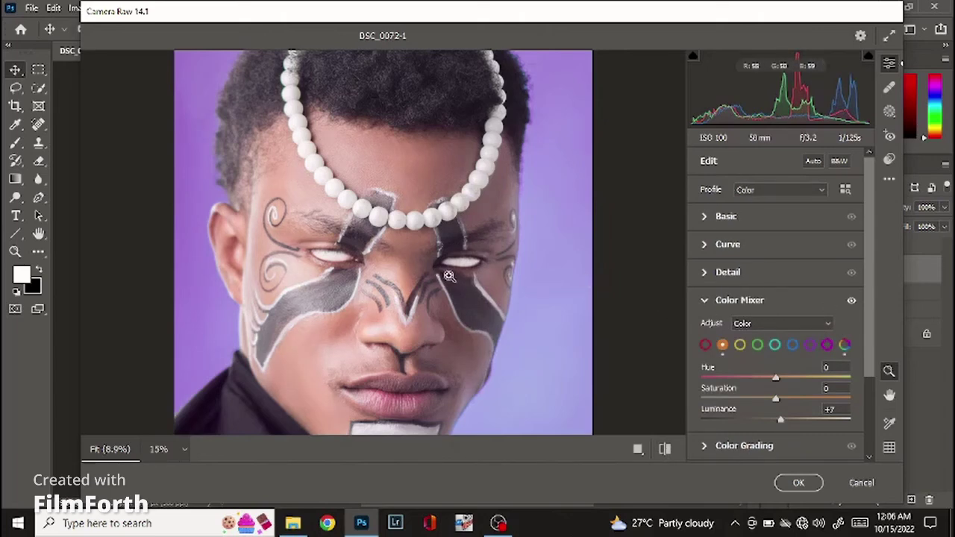
left_click(448, 276, "alt")
left_click(664, 449)
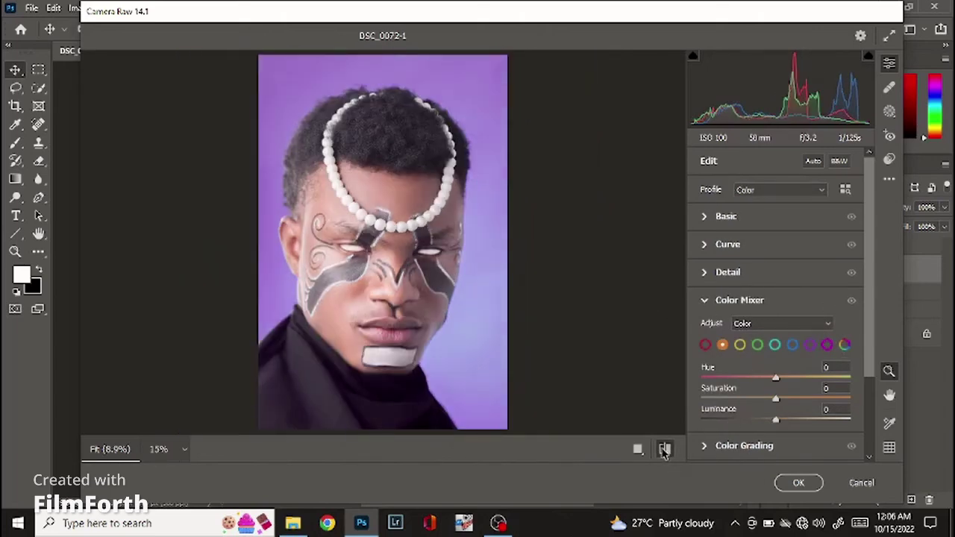
left_click(664, 449)
left_click(665, 449)
left_click(665, 449)
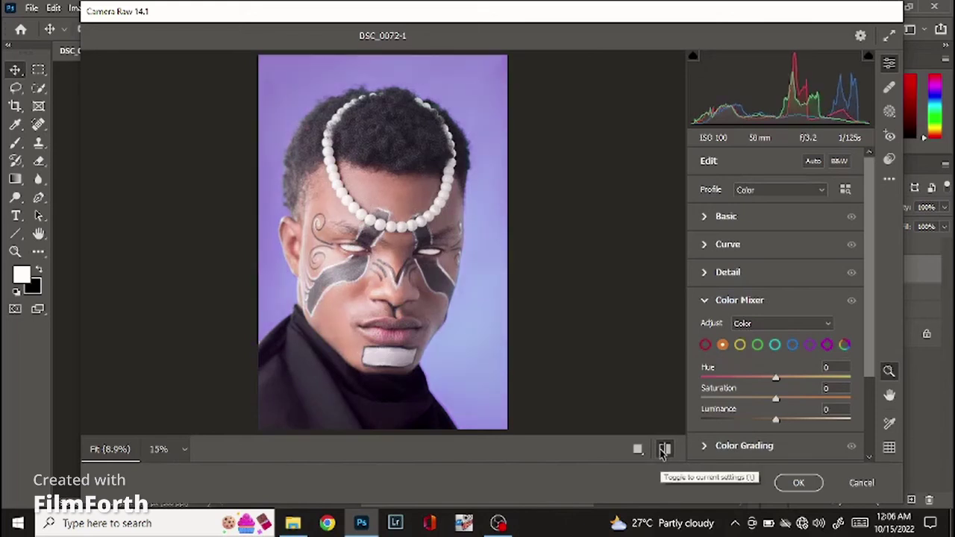
left_click(665, 449)
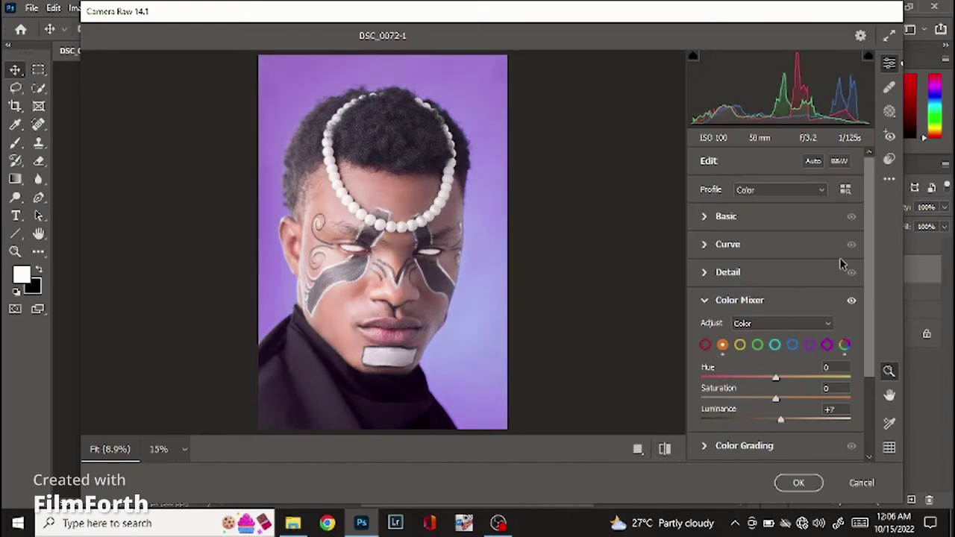
- Save the Camera Raw settings as 'color' in the shoot's Edit folder and apply the edits
left_click(889, 179)
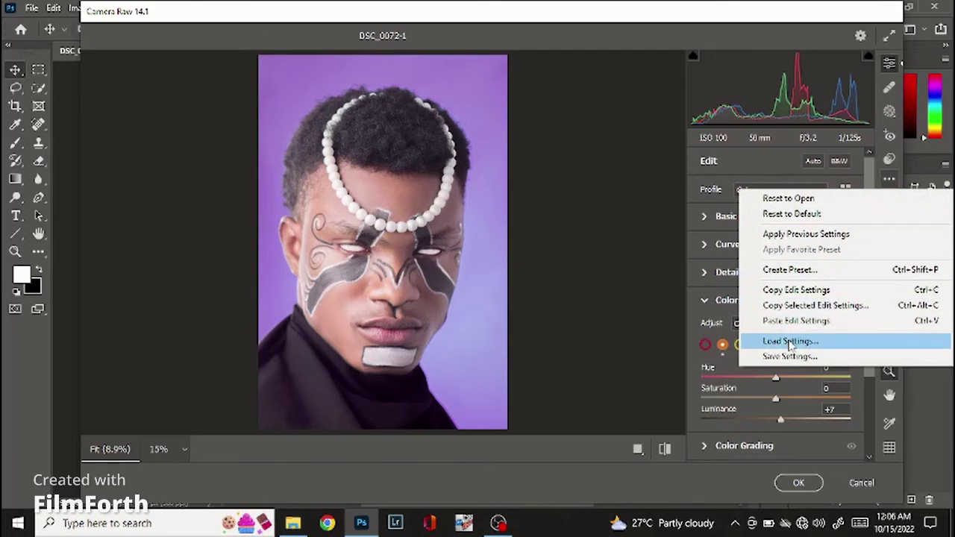
left_click(789, 357)
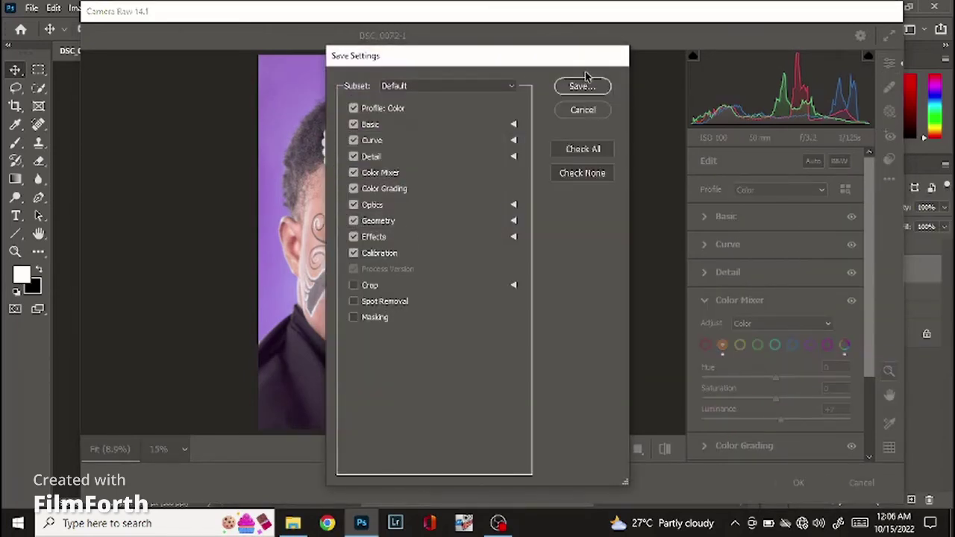
left_click(584, 85)
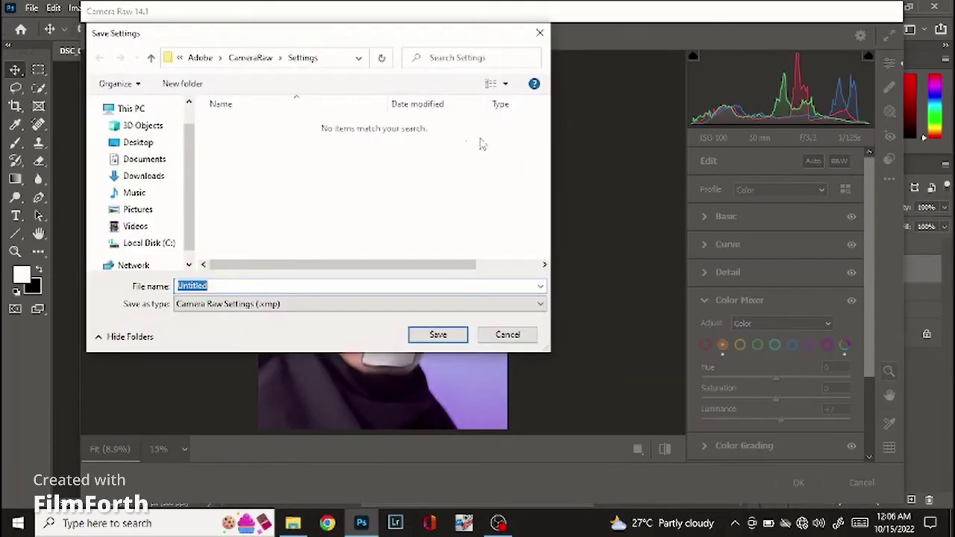
left_click(156, 144)
double_click(315, 123)
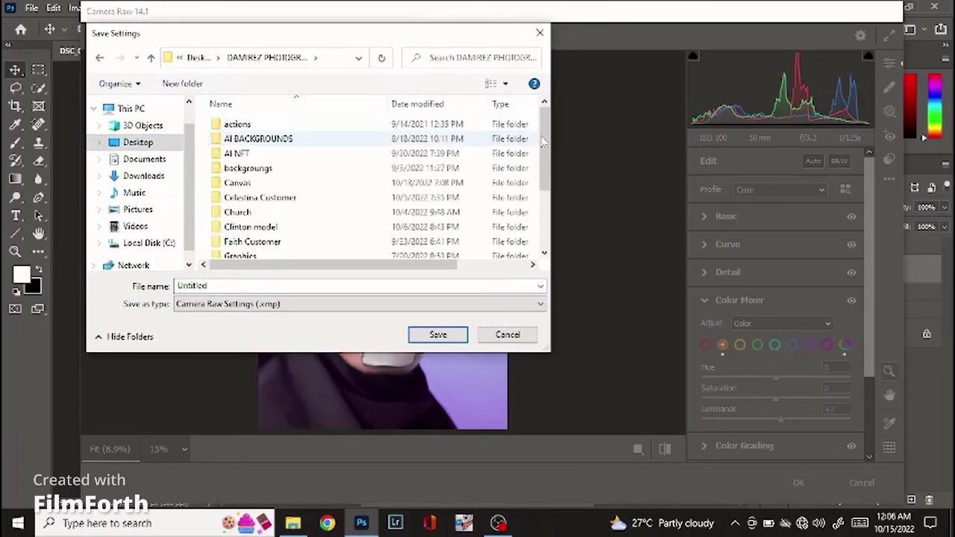
left_click_drag(544, 142, 544, 171)
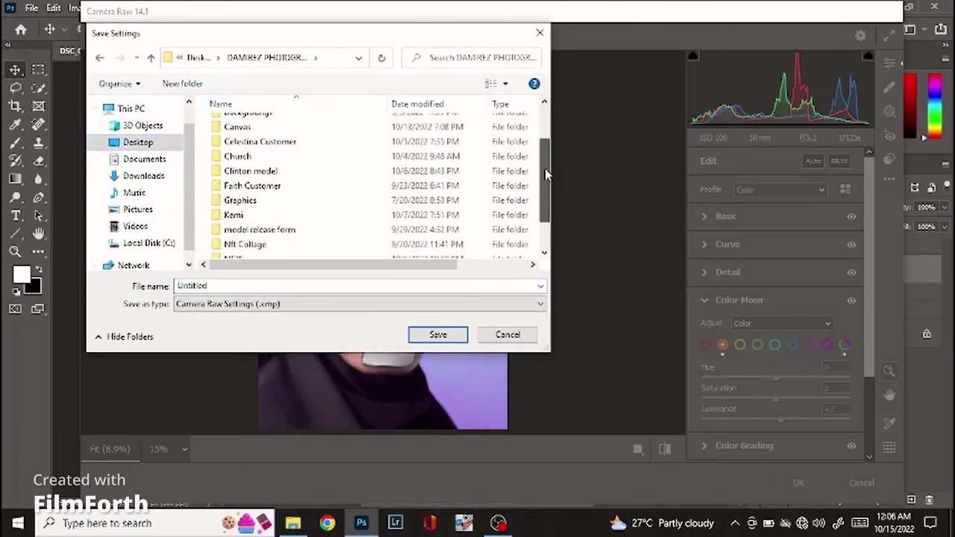
double_click(252, 170)
double_click(246, 149)
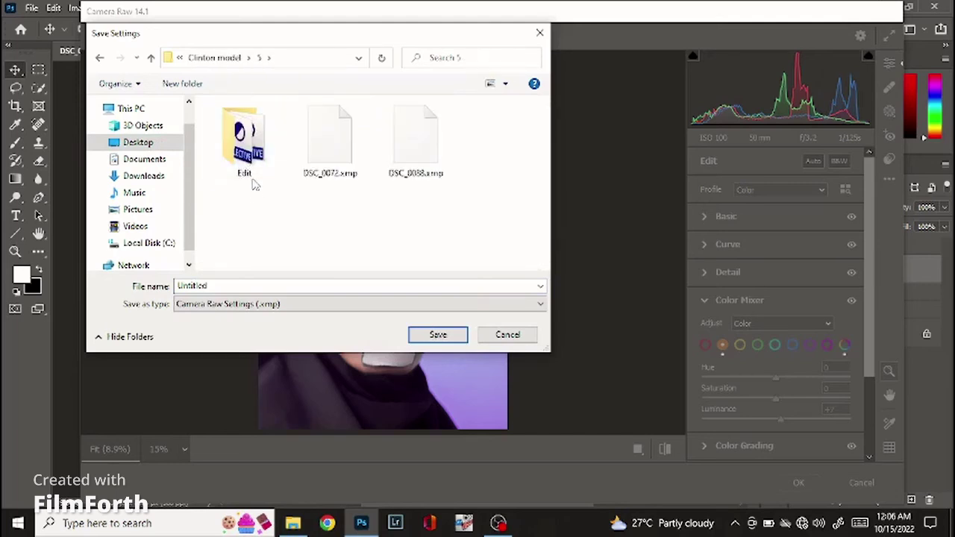
double_click(253, 184)
double_click(222, 287)
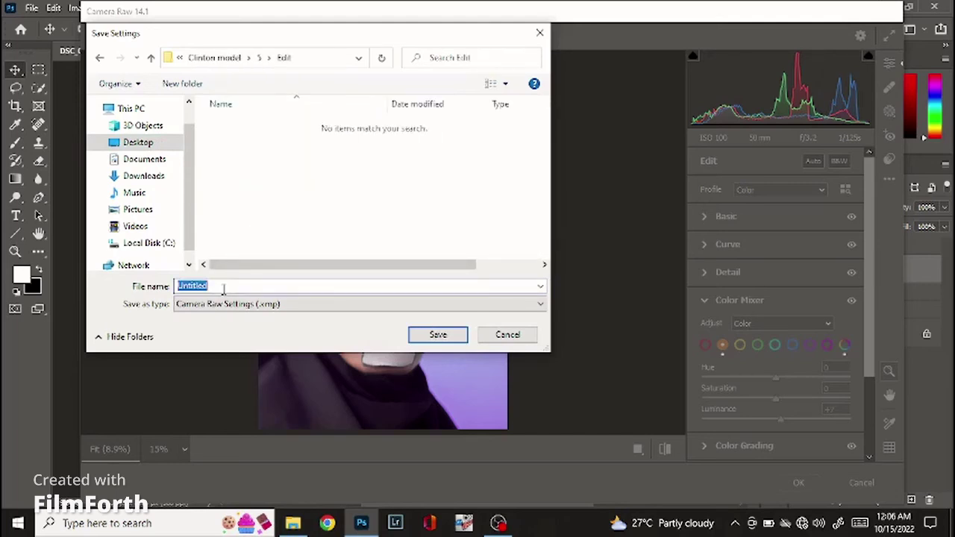
type("color")
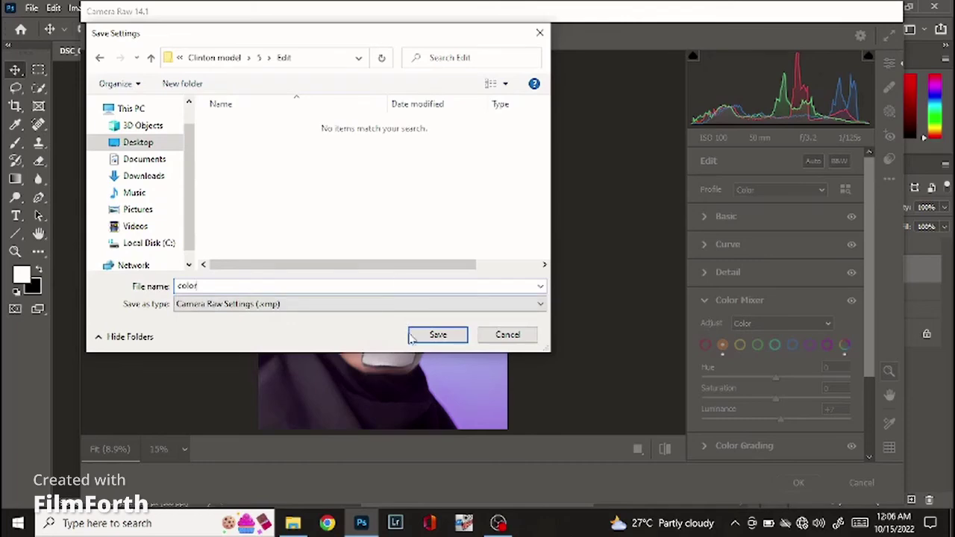
left_click(438, 335)
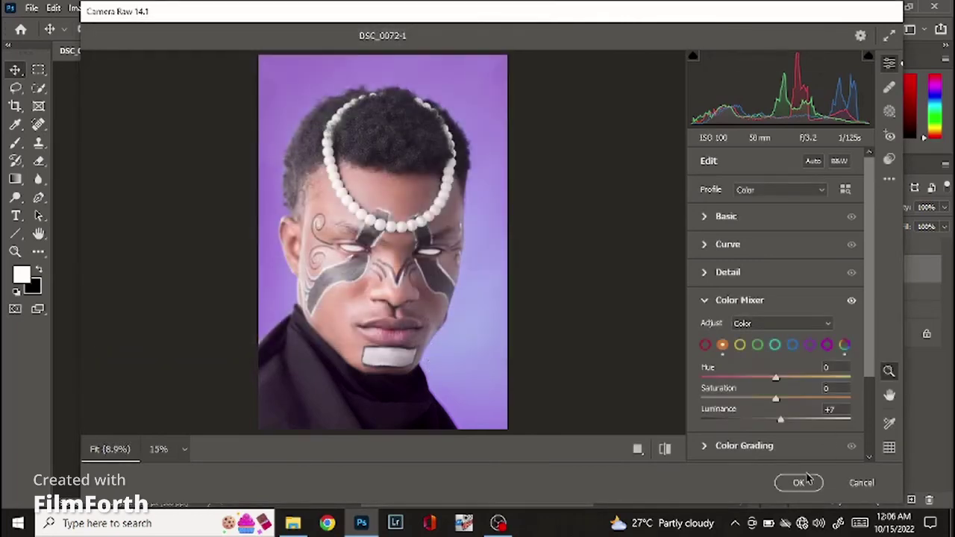
left_click(800, 483)
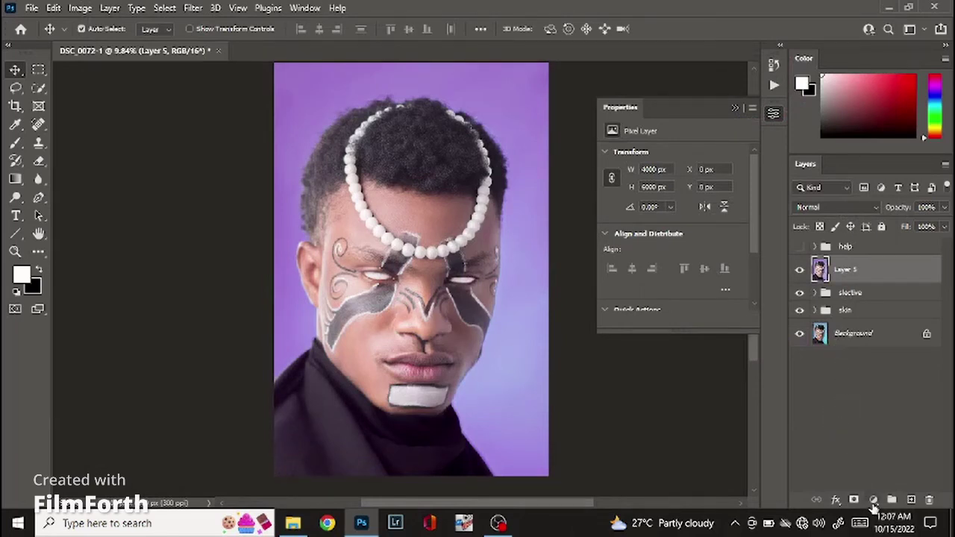
- Group Layer 5 and the slective group into a new group named 'color'
left_click(871, 297, "shift")
key("ctrl+g")
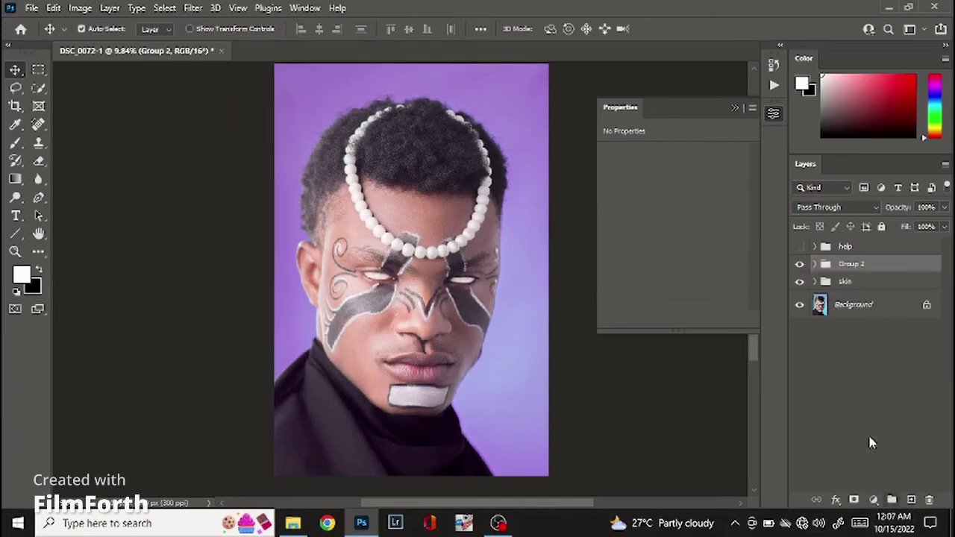
double_click(851, 264)
type("color")
left_click(898, 267)
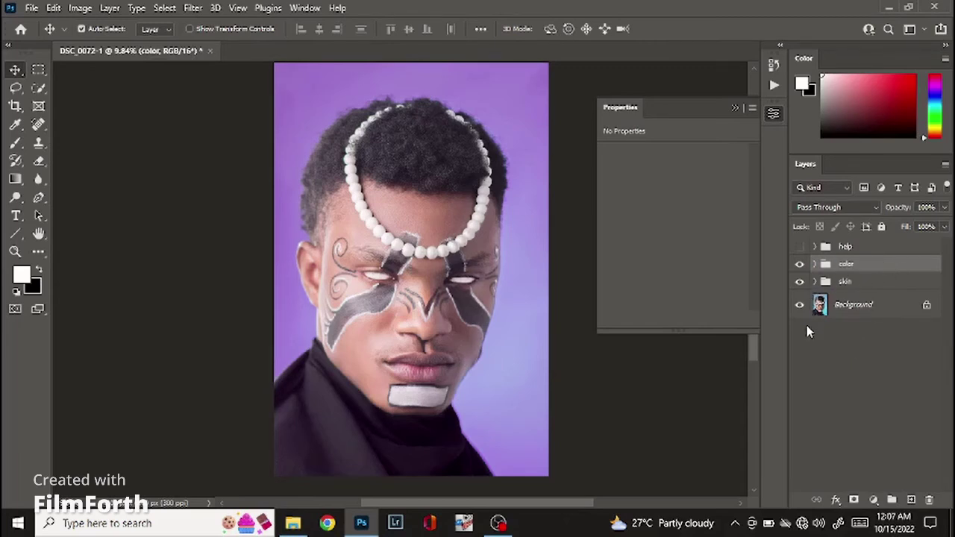
- Toggle the color and skin groups on and off to compare the grading with the original
left_click(802, 307, "alt")
left_click(802, 307, "alt")
left_click(800, 266)
left_click(800, 265)
left_click(800, 266)
left_click(800, 266)
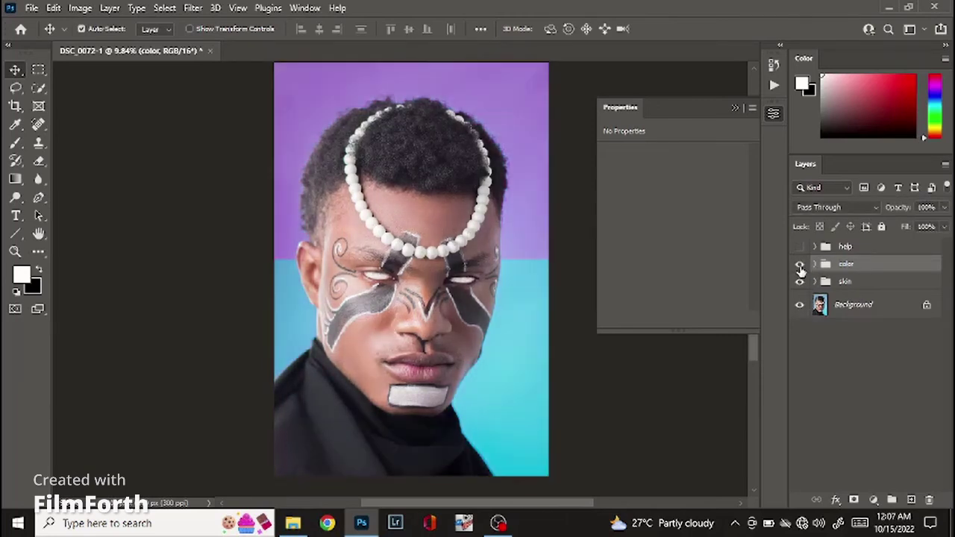
left_click(799, 266)
left_click(800, 265)
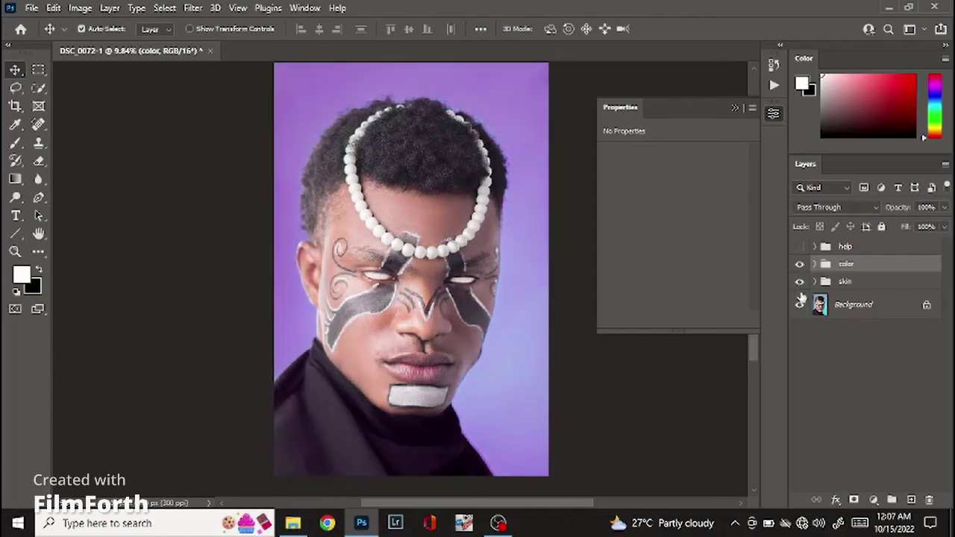
left_click(798, 284)
left_click(798, 284)
left_click(874, 499)
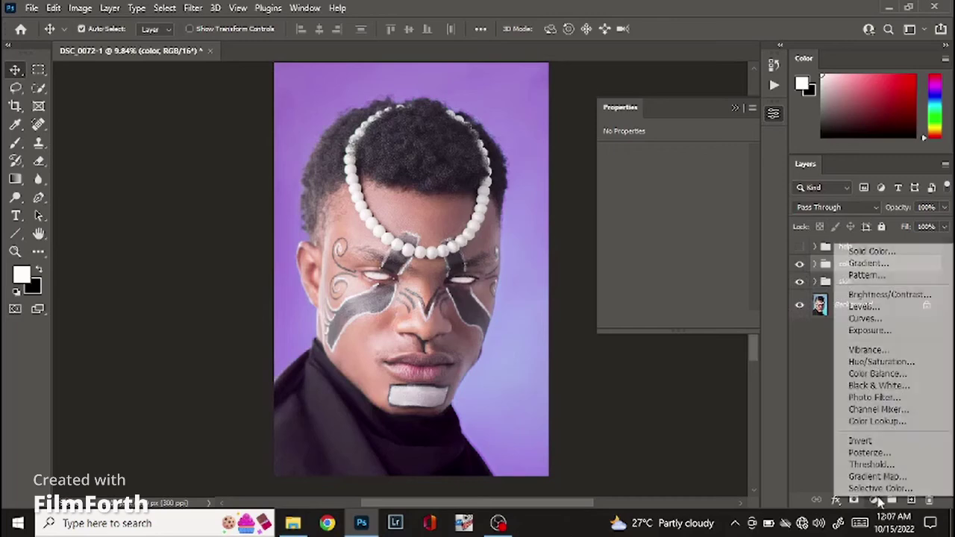
- Add a Multiply-mode Curves 3 layer with a bent RGB curve and invert its mask to black
left_click(864, 319)
left_click(814, 208)
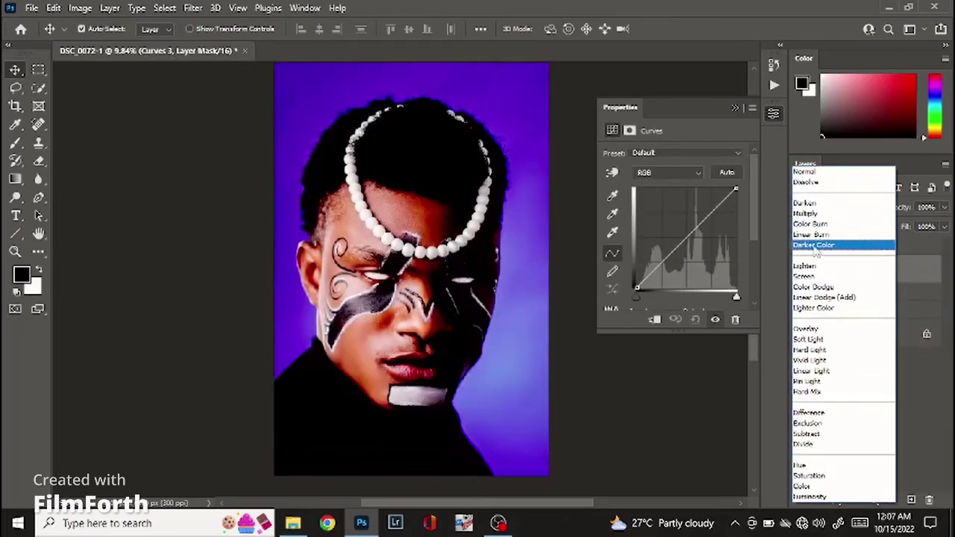
left_click(805, 213)
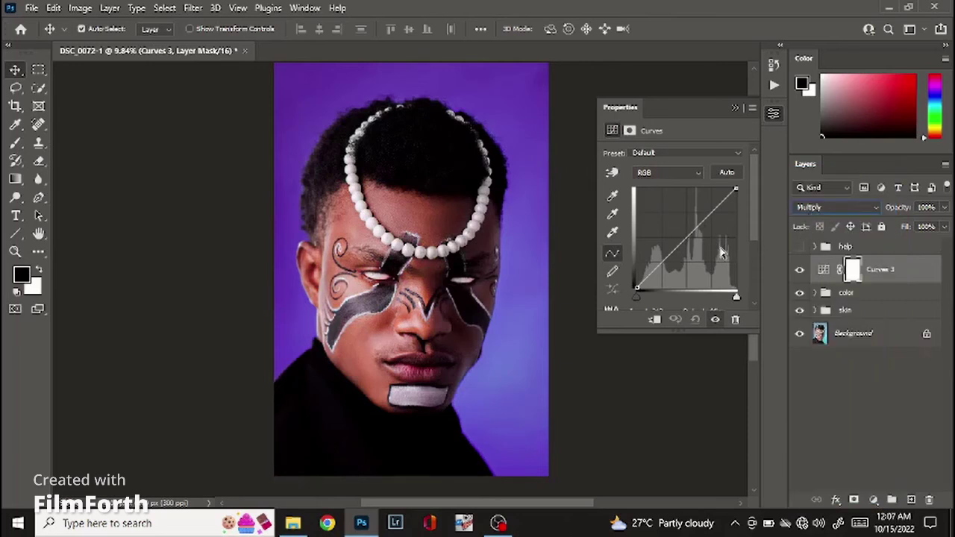
mouse_move(687, 241)
left_mouse_down()
mouse_move(694, 233)
mouse_move(691, 242)
left_mouse_up()
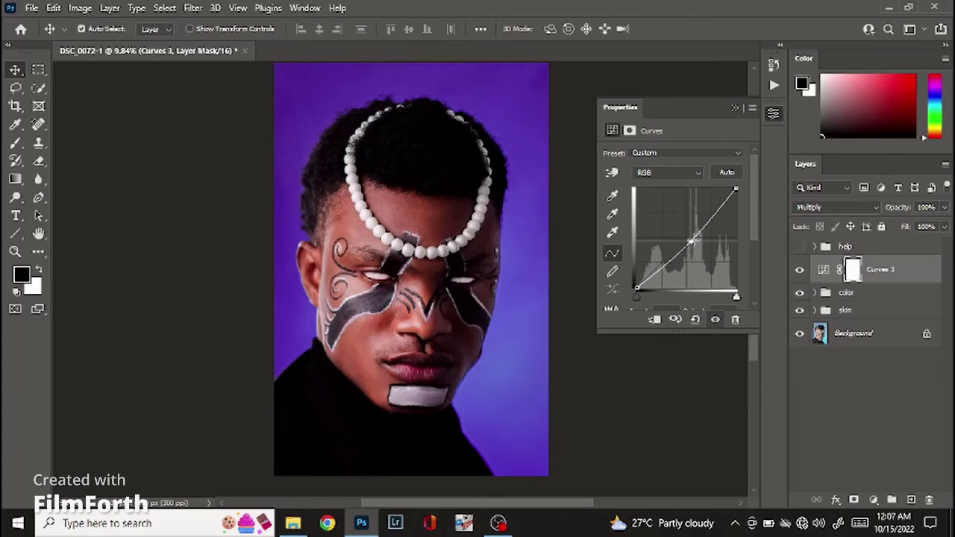
left_click(774, 114)
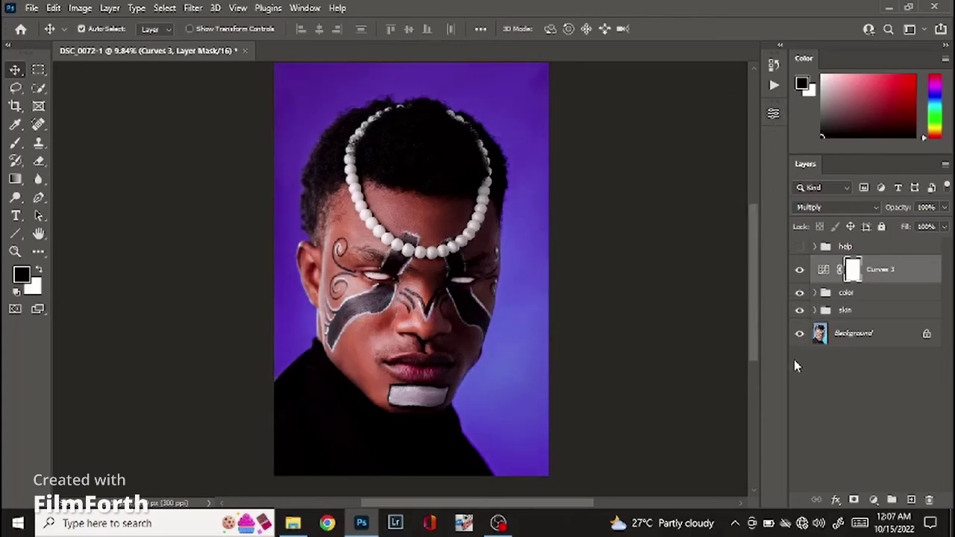
key("ctrl+i")
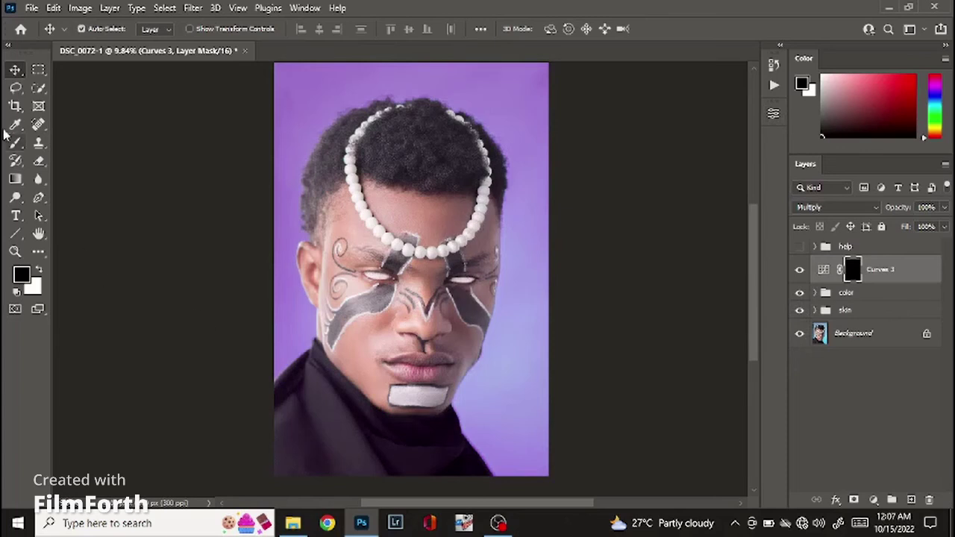
- Paint in white with the Brush tool at 2% flow
key("x")
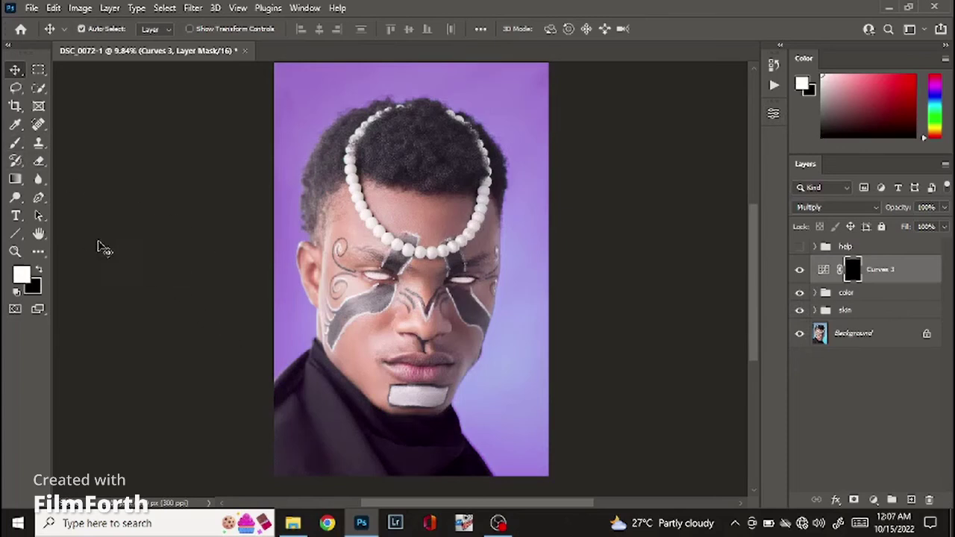
left_click(15, 143)
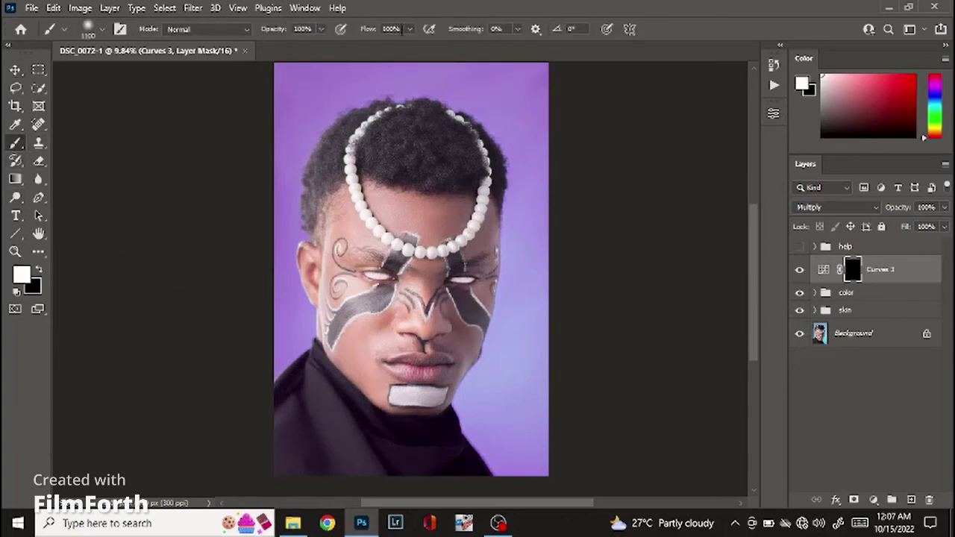
left_click(395, 29)
type("2")
- Show the help group's black-and-white view and fine-tune the brush size
left_click(800, 247)
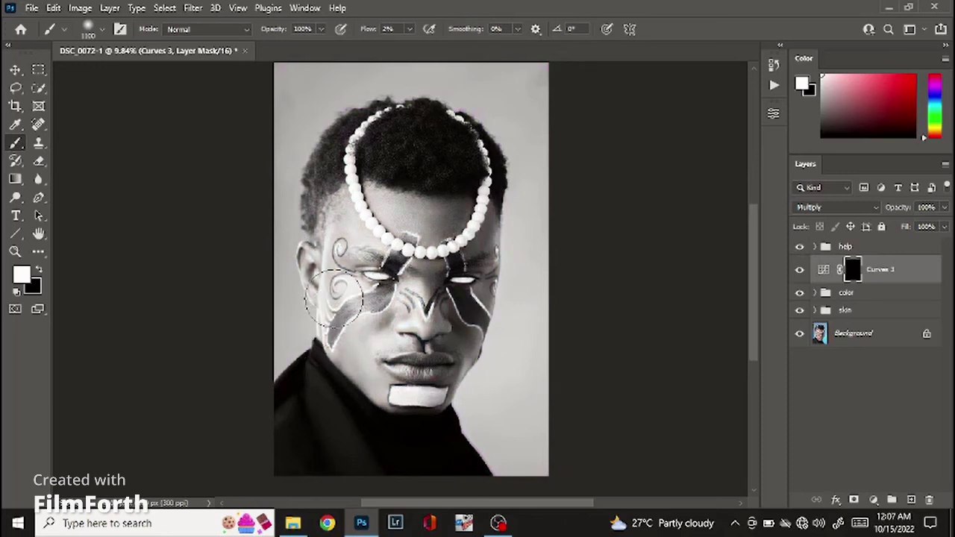
key("bracketleft")
key("bracketleft")
key("bracketleft")
key("bracketleft")
key("bracketleft")
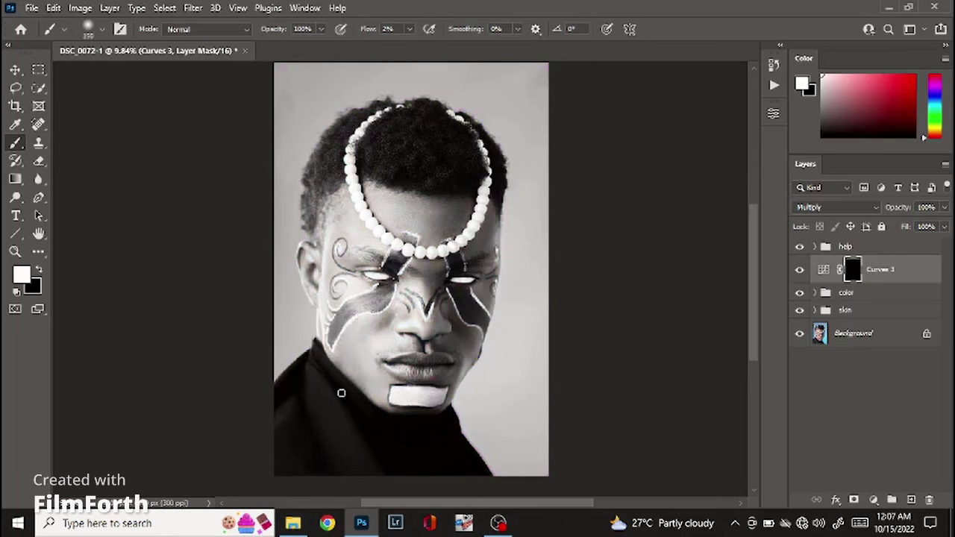
key("bracketleft")
key("bracketleft")
key("bracketleft")
key("bracketleft")
key("bracketleft")
key("bracketleft")
key("bracketright")
key("bracketright")
key("bracketright")
key("bracketright")
key("bracketright")
key("bracketright")
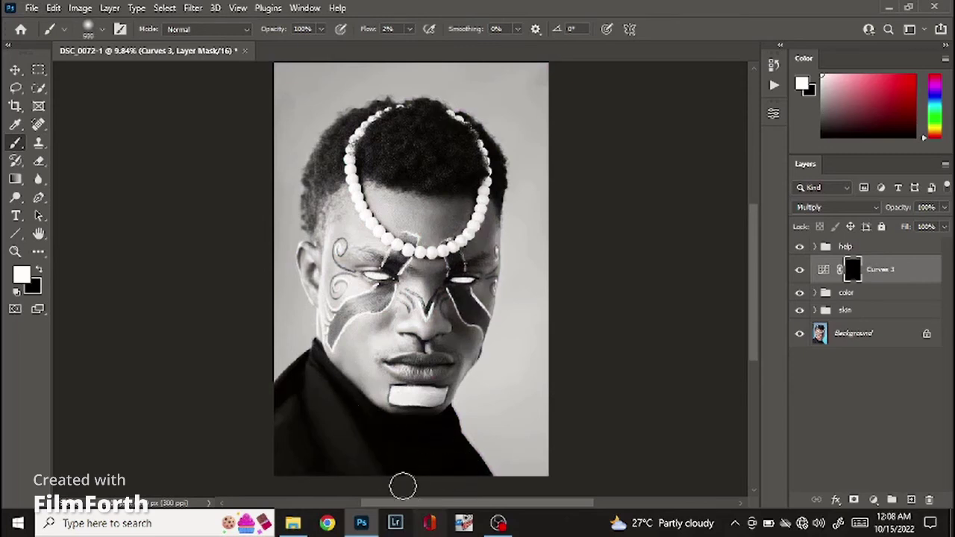
key("bracketleft")
key("bracketleft")
key("bracketleft")
key("bracketleft")
key("bracketleft")
key("bracketleft")
key("bracketleft")
key("bracketleft")
key("bracketleft")
key("bracketleft")
key("bracketright")
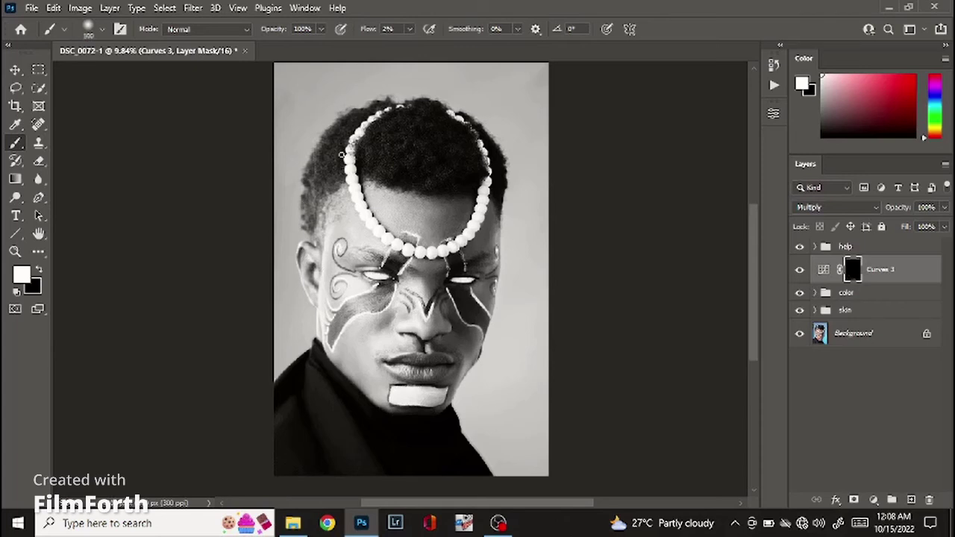
key("bracketleft")
key("bracketleft")
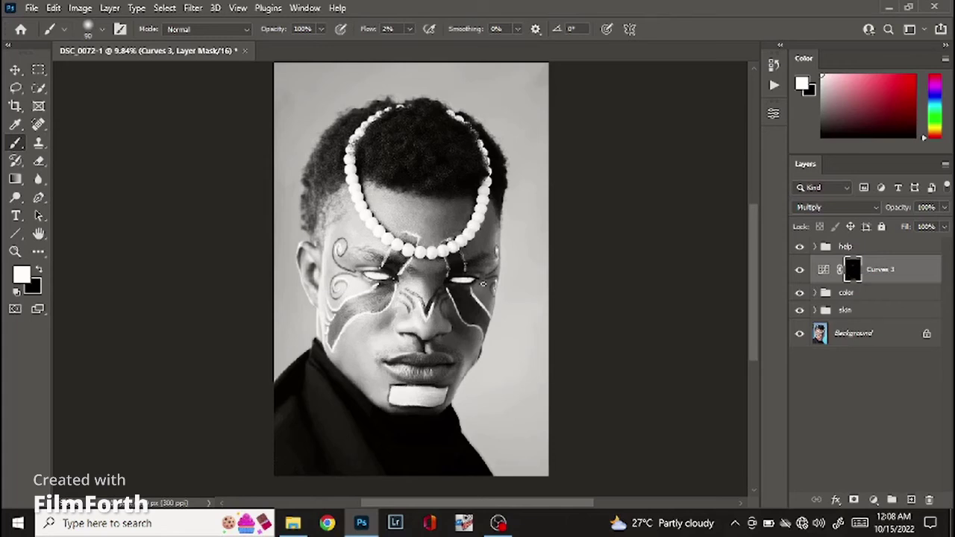
key("super")
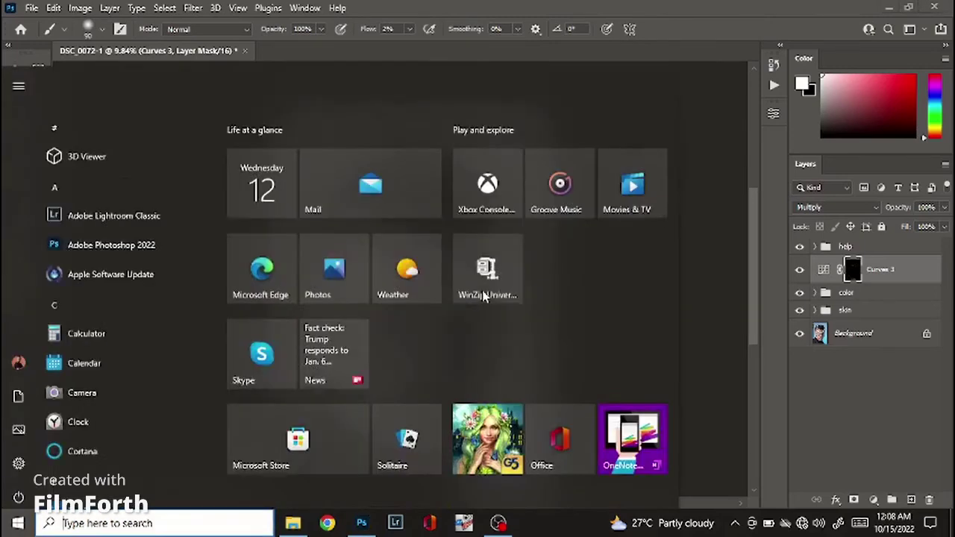
key("super")
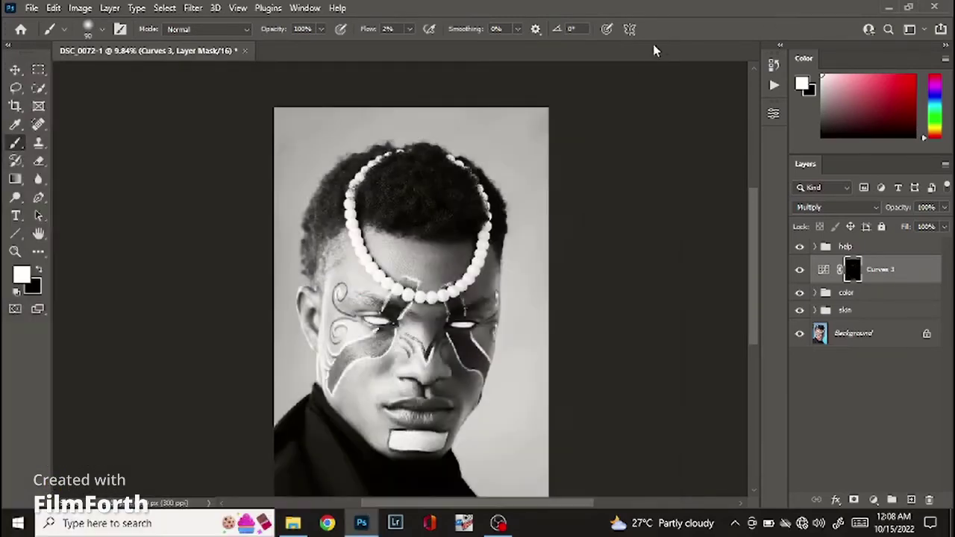
scroll(440, 246, "up", 3)
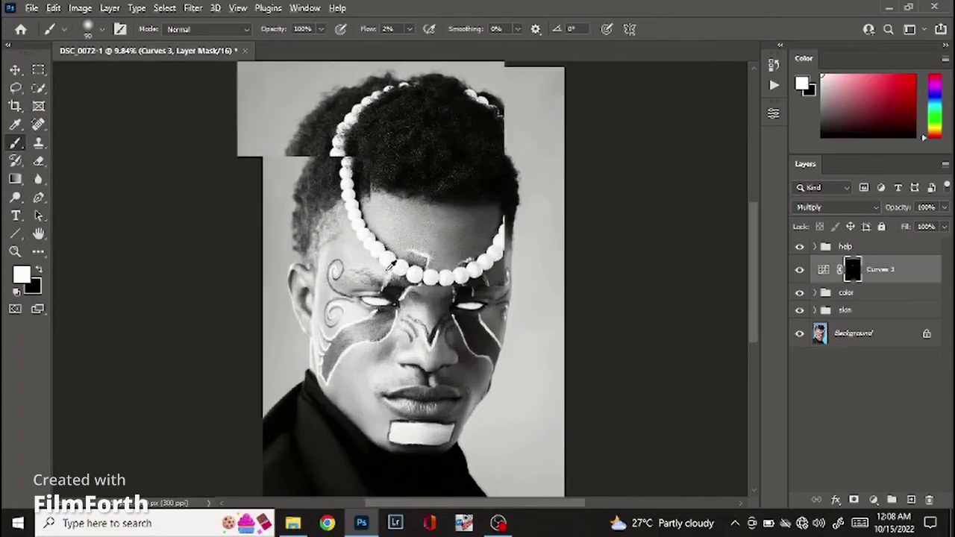
scroll(394, 264, "down", 3)
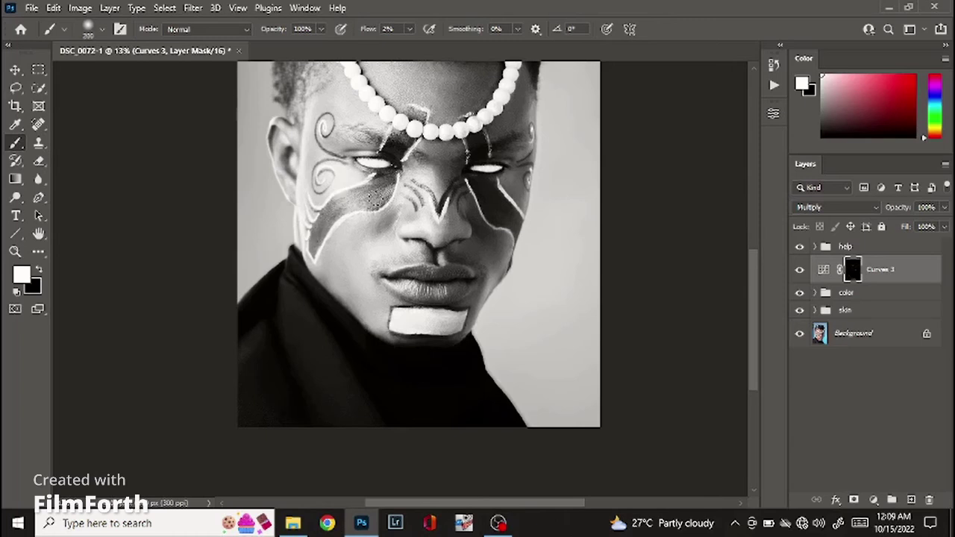
key("bracketright")
key("bracketleft")
key("bracketright")
key("bracketright")
left_click(799, 270)
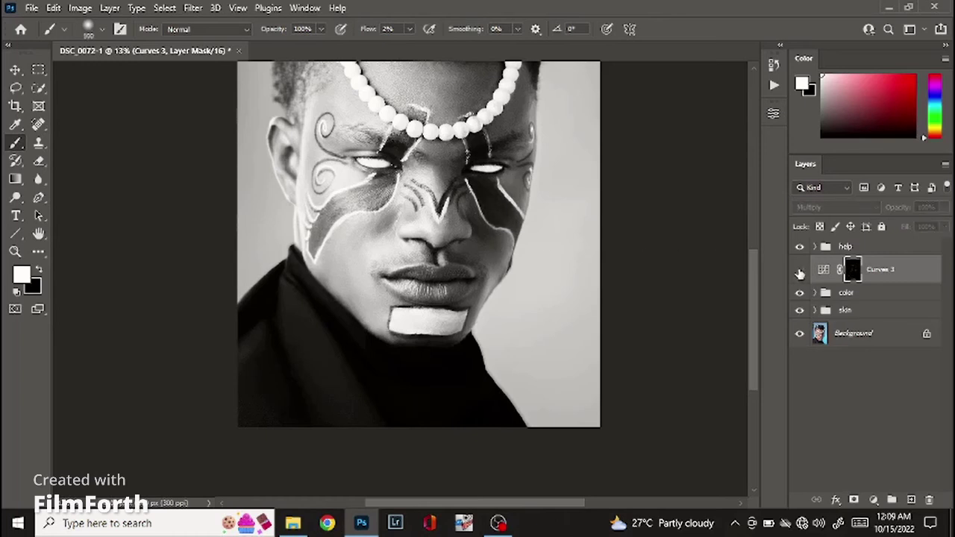
left_click(799, 270)
left_click(799, 270)
left_click(799, 270)
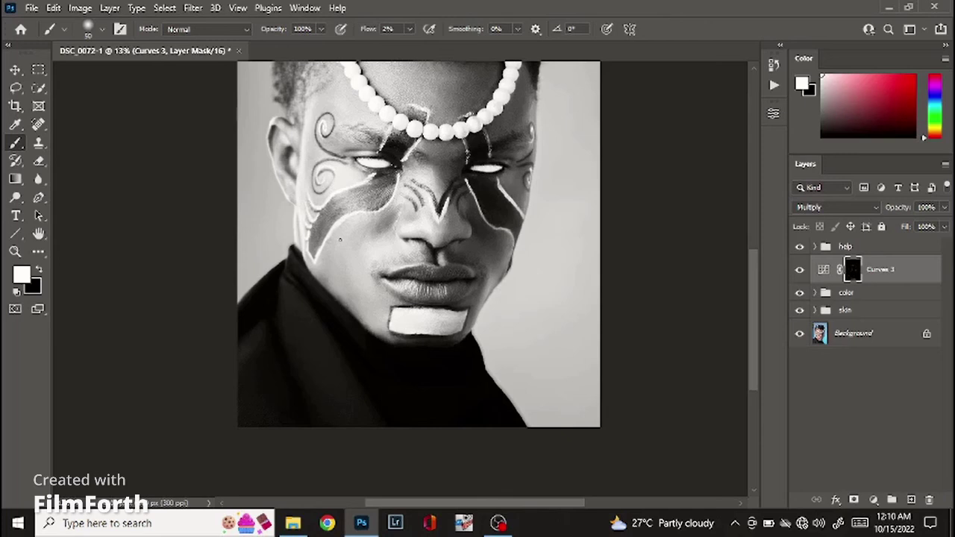
- Hide the help group and compare the portrait with and without Curves 3
left_click(800, 247)
left_click(799, 269)
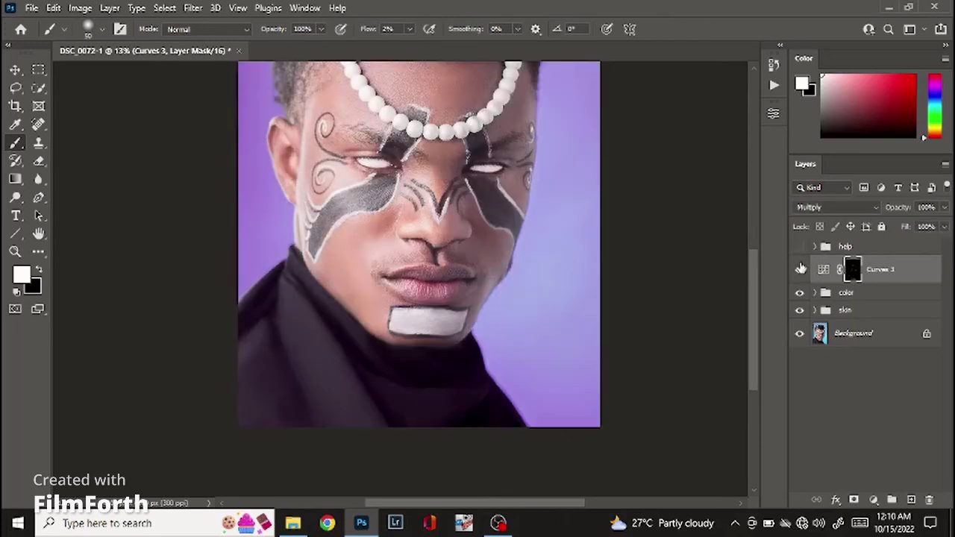
left_click(800, 269)
left_click(800, 268)
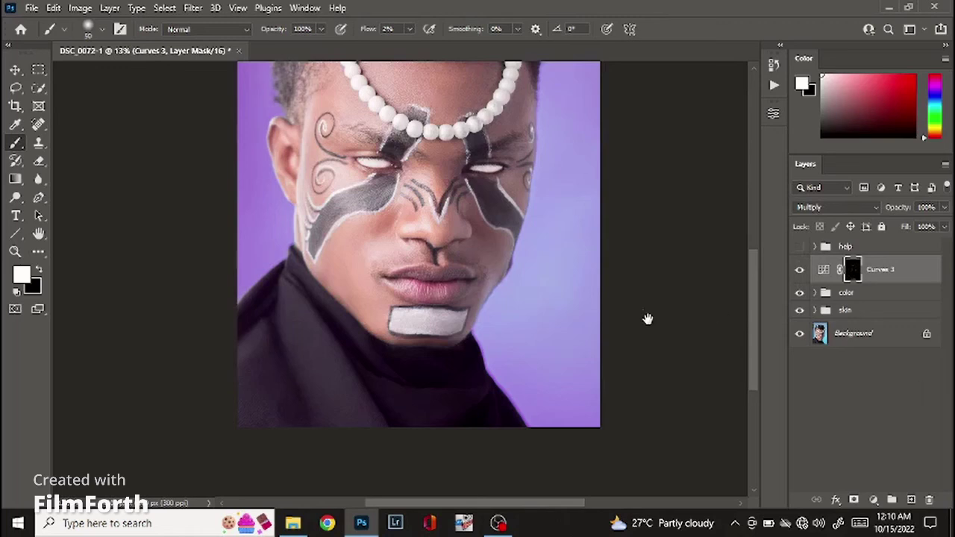
left_click_drag(647, 320, 655, 388)
scroll(656, 388, "down", 3)
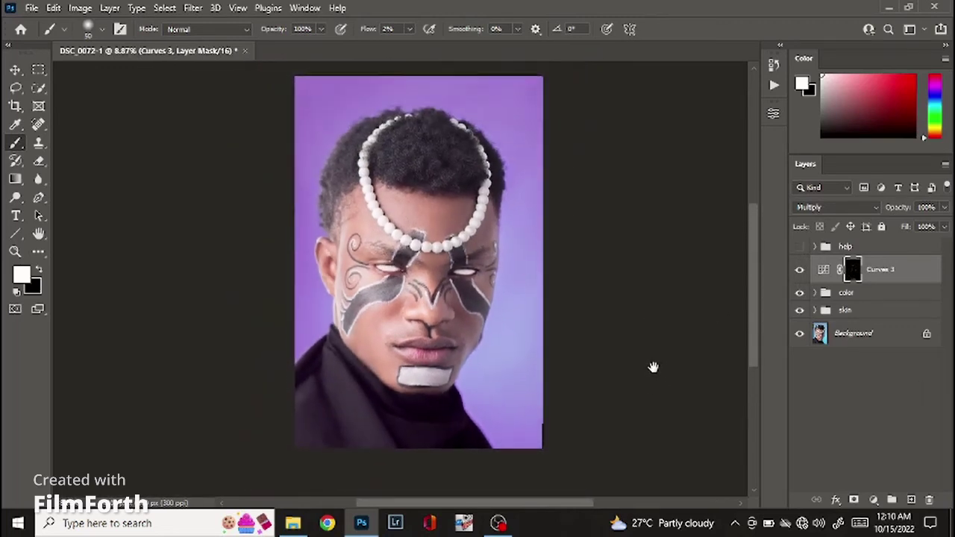
- Move the help group lower and stamp all visible layers into a new Layer 6
left_click(15, 70)
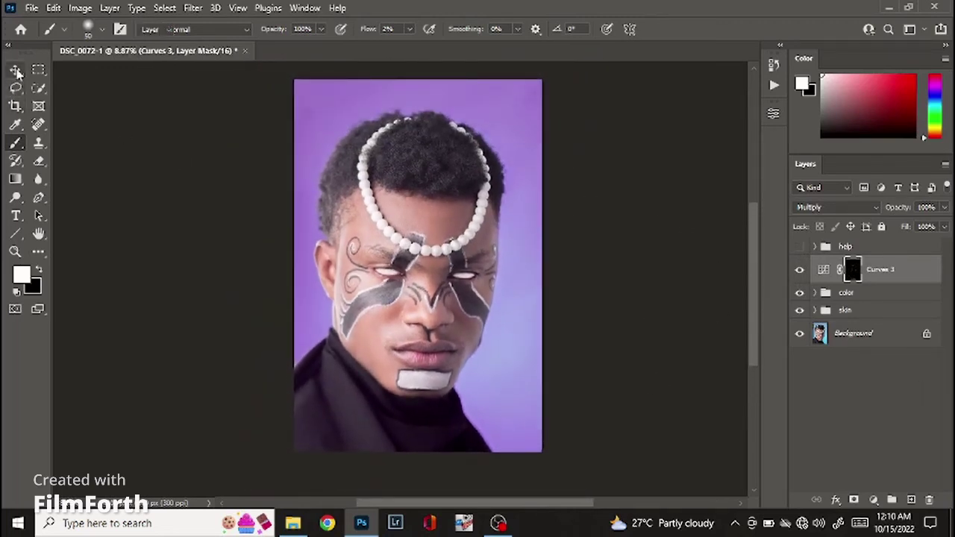
left_click_drag(857, 246, 892, 321)
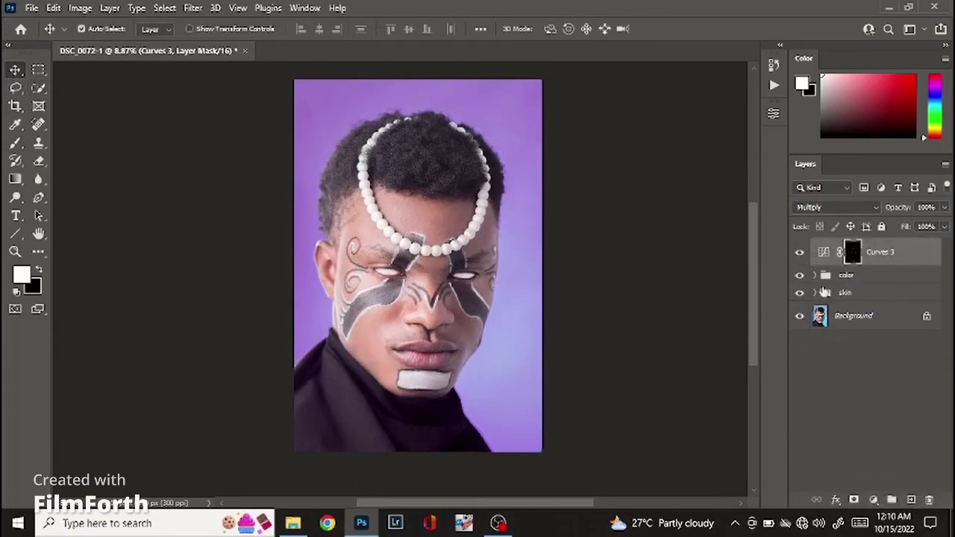
right_click(871, 254)
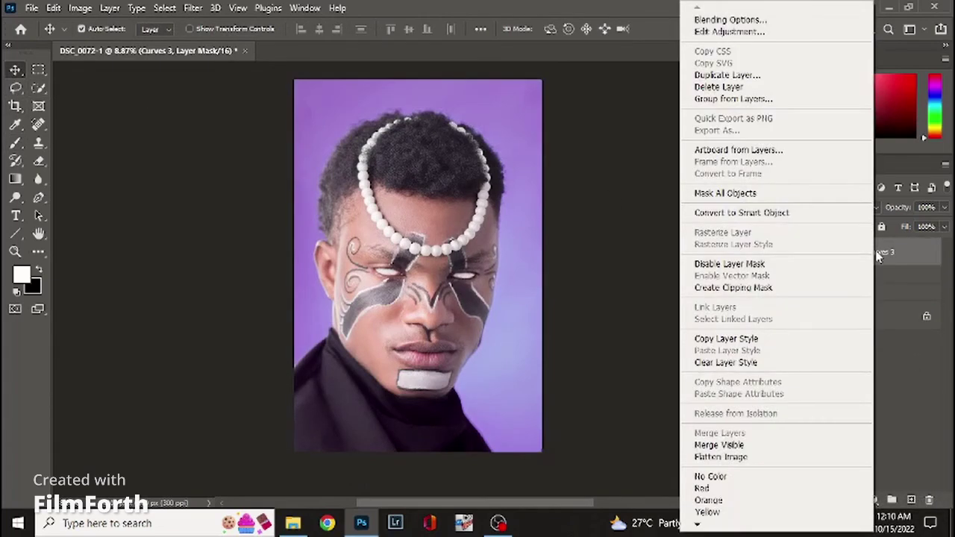
left_click(709, 445)
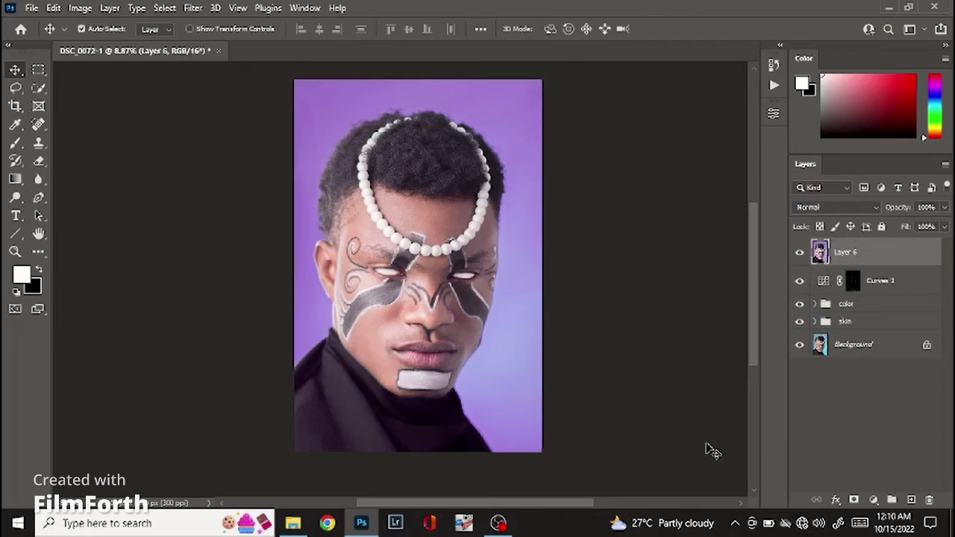
- Apply a Camera Raw Filter to Layer 6 with Basic Texture set to 11
left_click(193, 8)
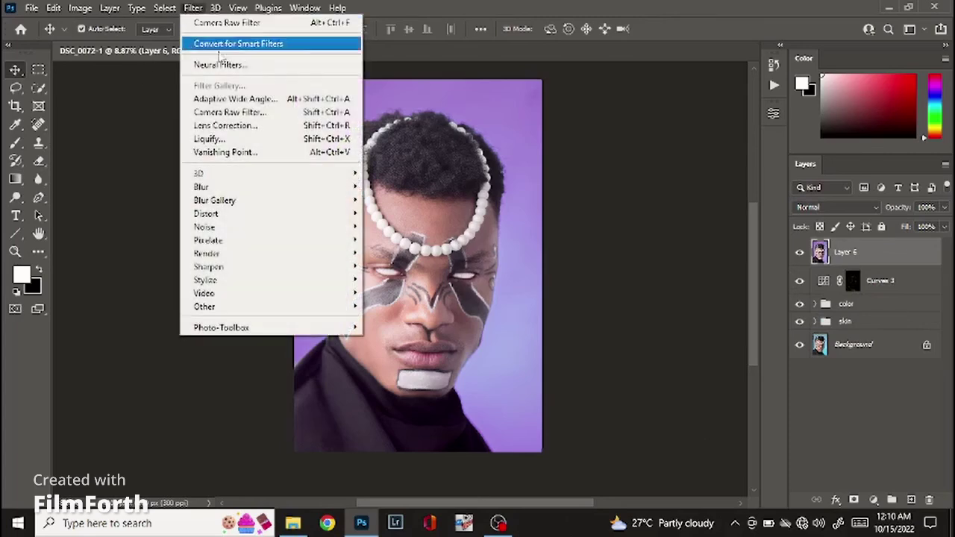
left_click(235, 118)
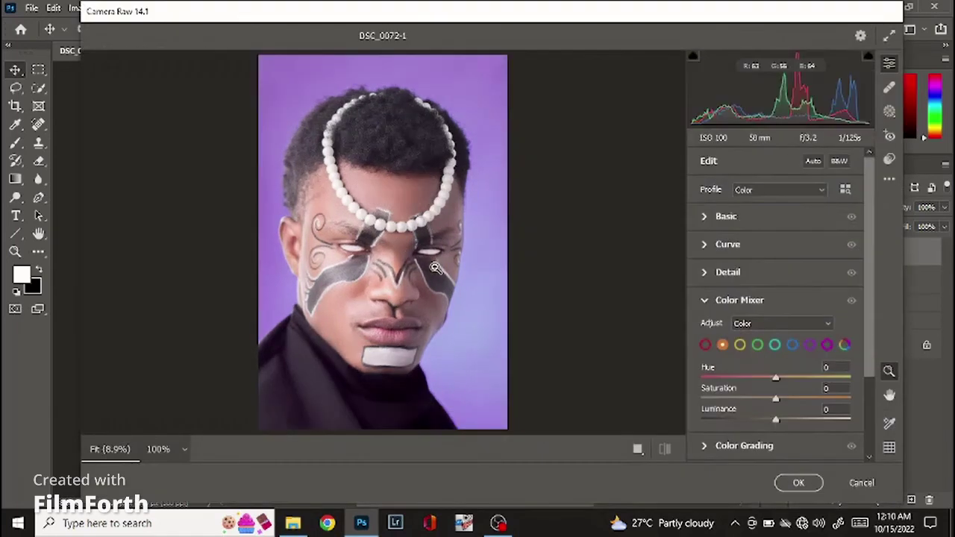
left_click(705, 300)
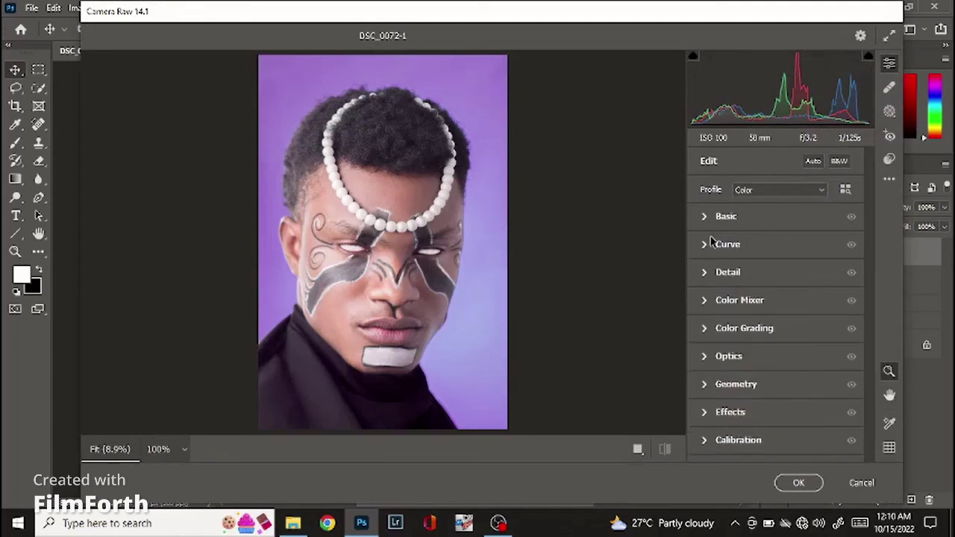
left_click(715, 218)
left_click(779, 412)
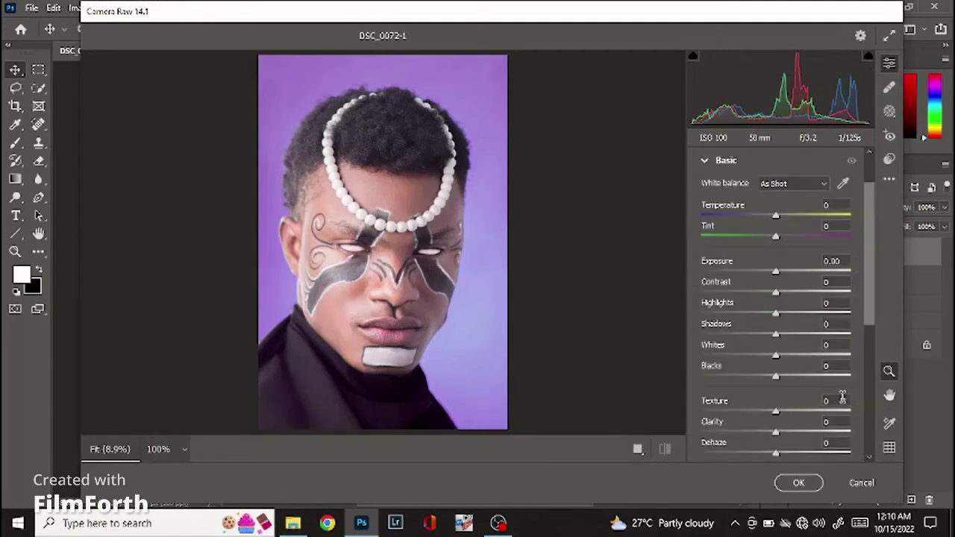
left_click(785, 416)
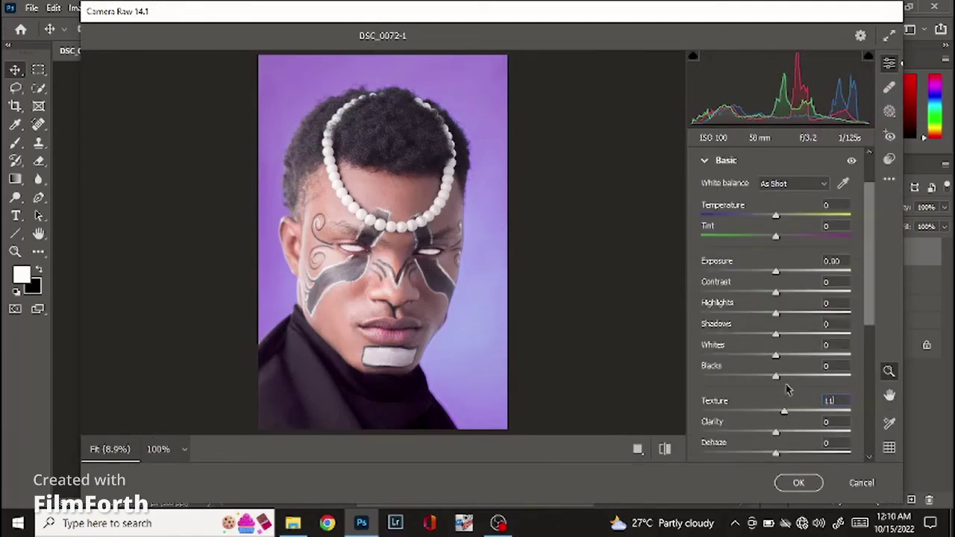
left_click(746, 166)
left_click(799, 481)
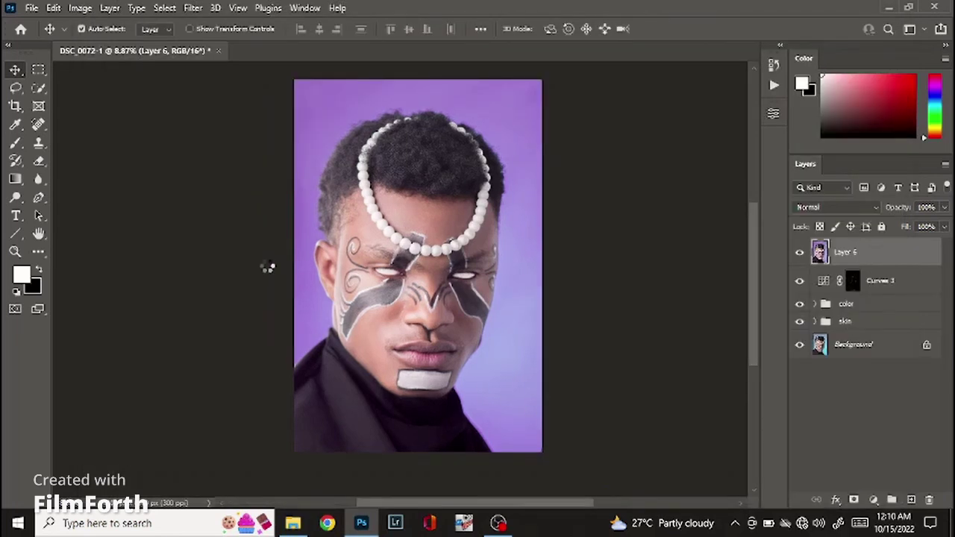
- Run a 1.5-pixel High Pass on Layer 6 and blend it in Soft Light
left_click(193, 10)
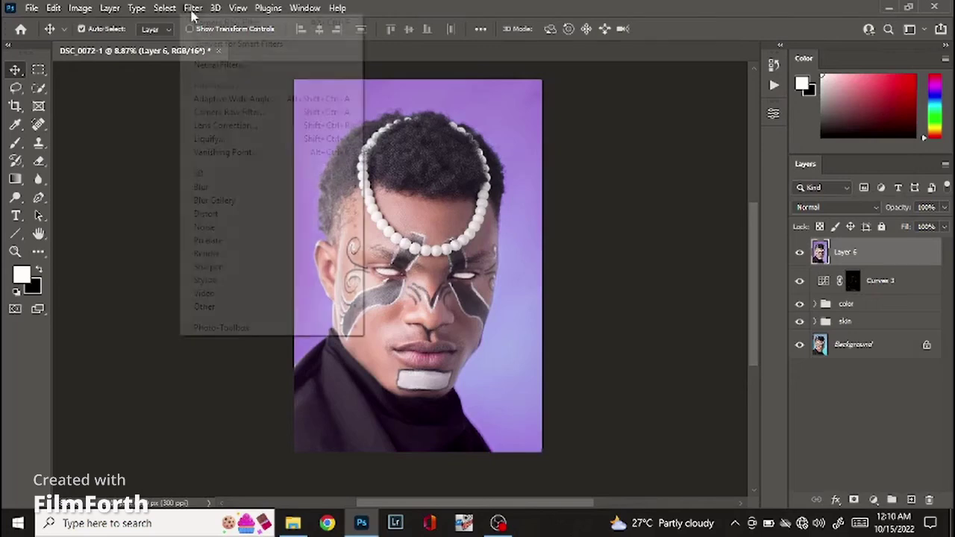
mouse_move(347, 306)
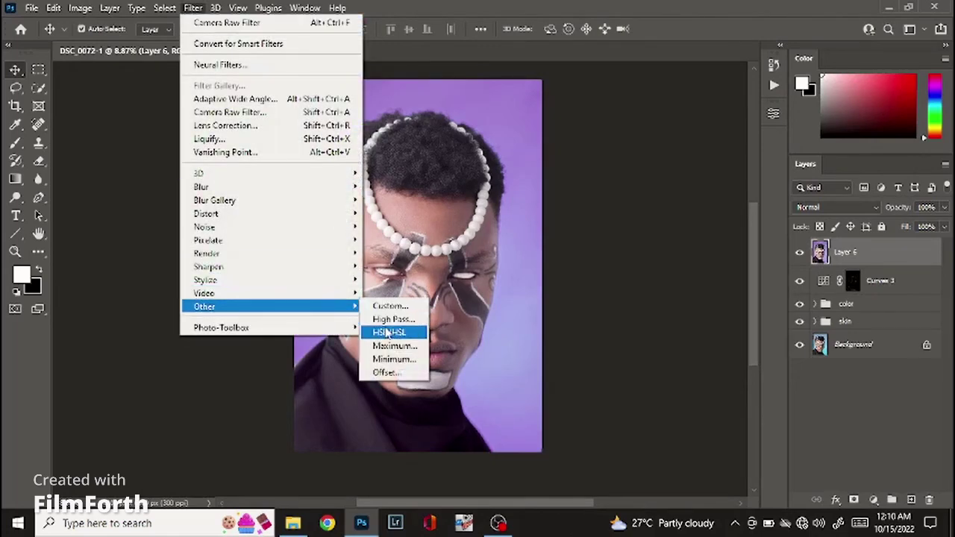
left_click(393, 319)
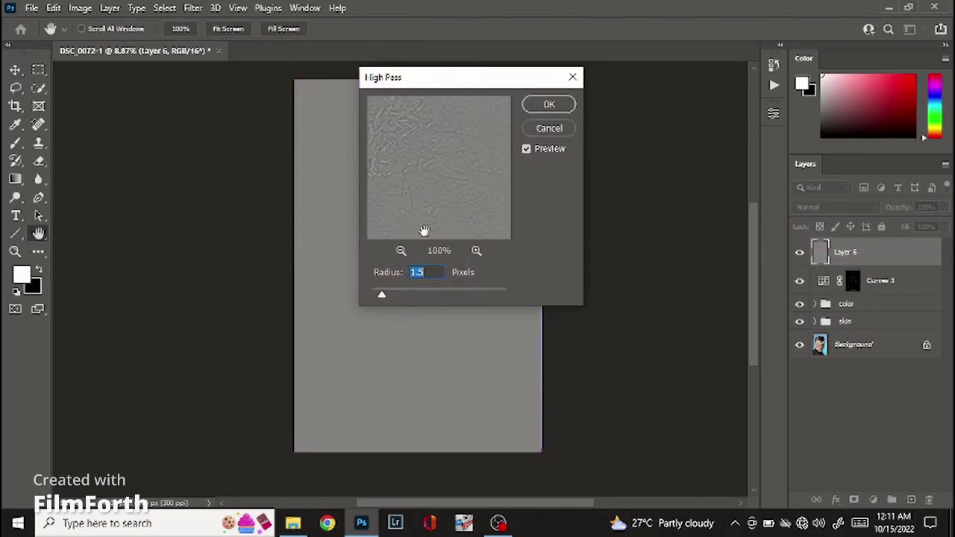
left_click(547, 105)
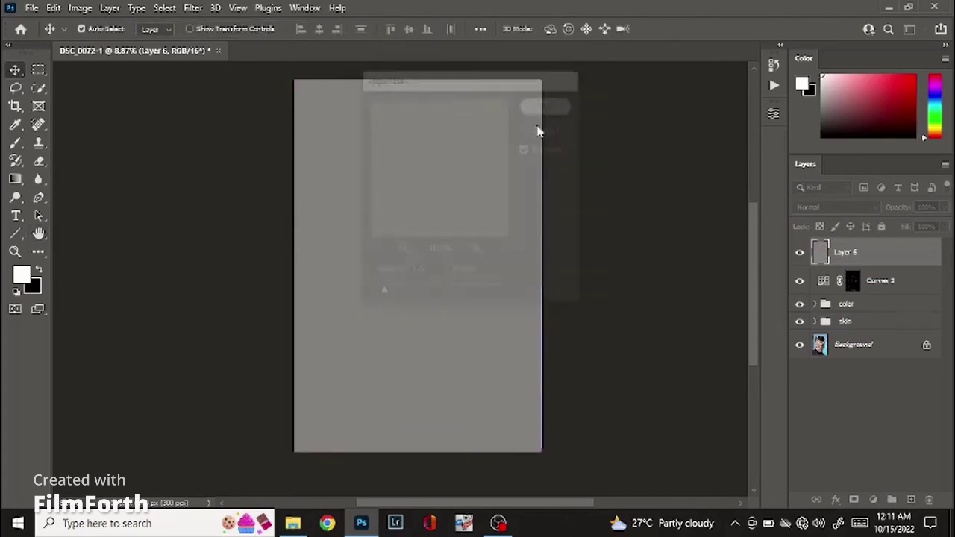
left_click(829, 207)
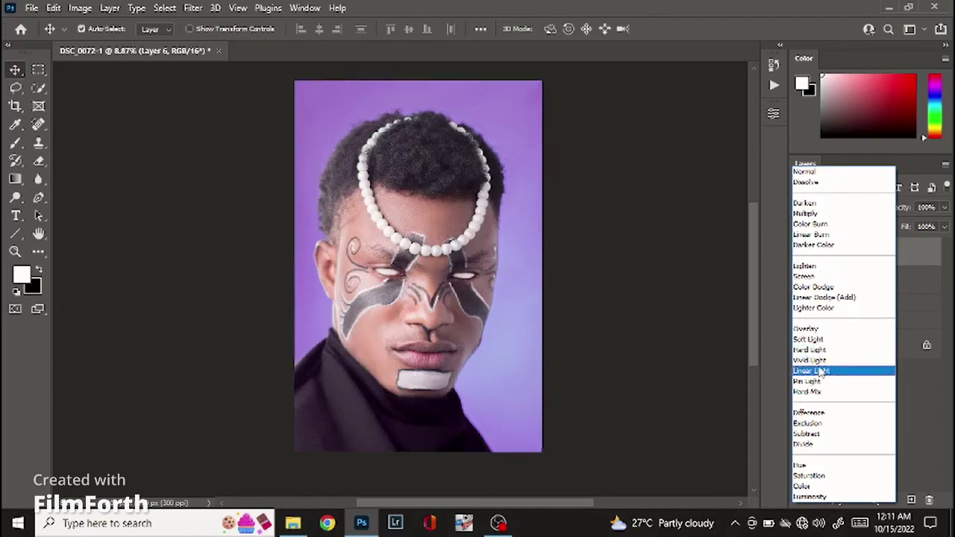
left_click(818, 341)
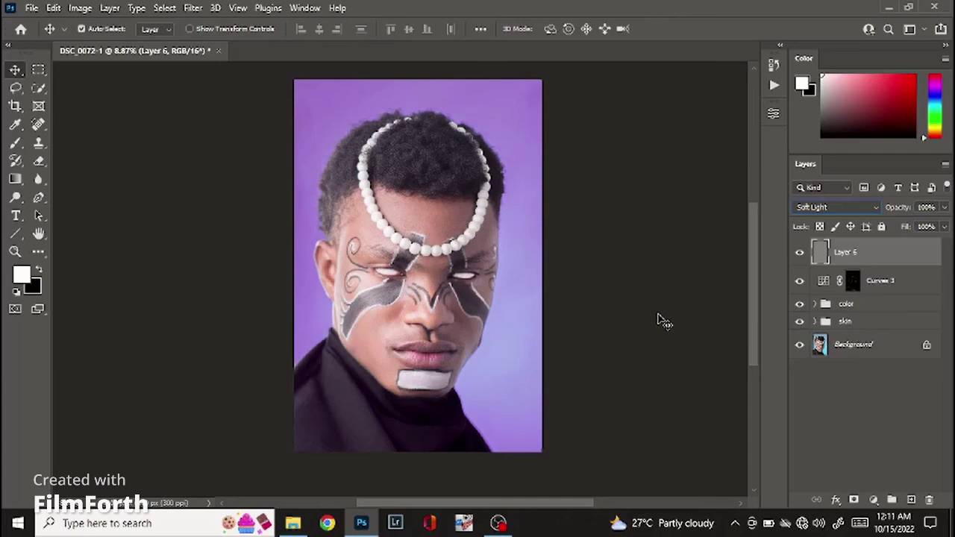
- Stamp visible layers into Layer 7 and darken its edges with a negative Camera Raw vignette
right_click(857, 258)
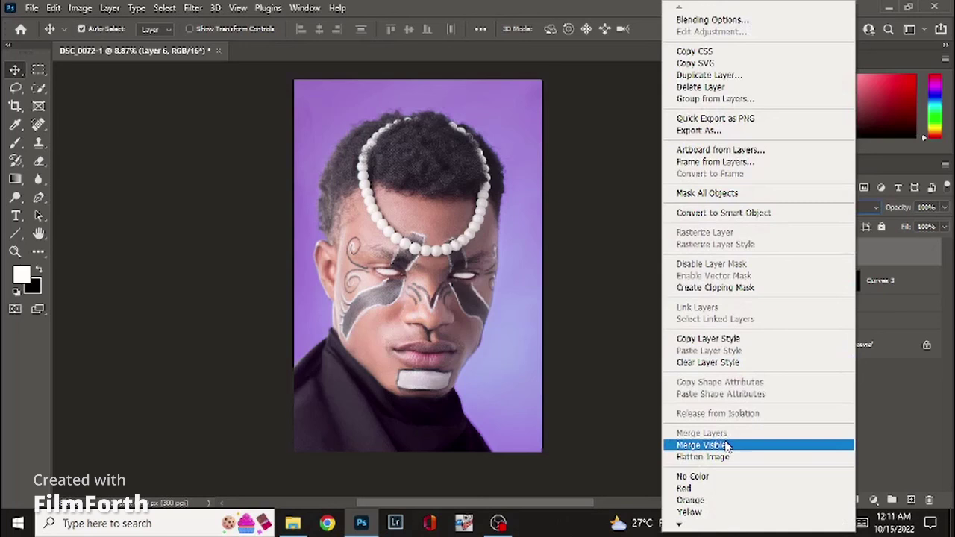
left_click(703, 445)
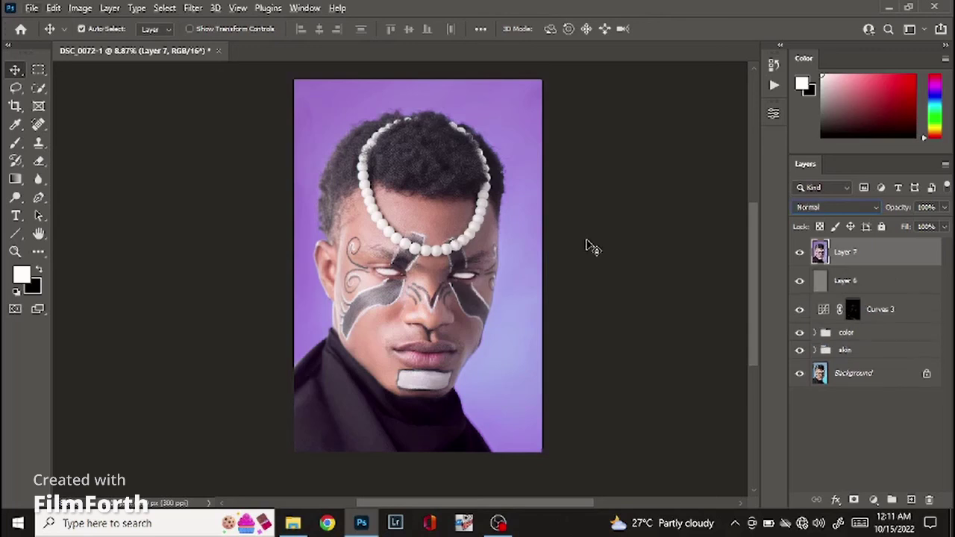
left_click(193, 8)
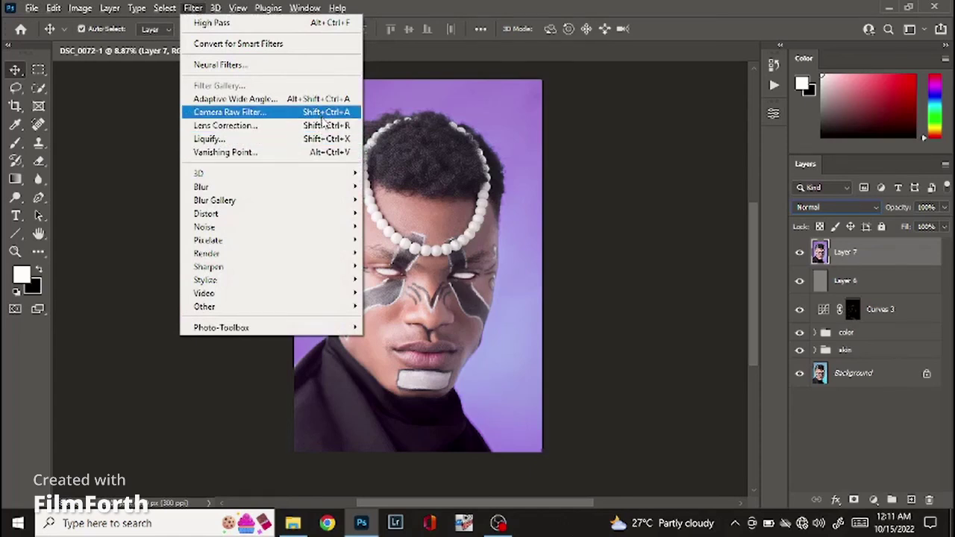
left_click(323, 117)
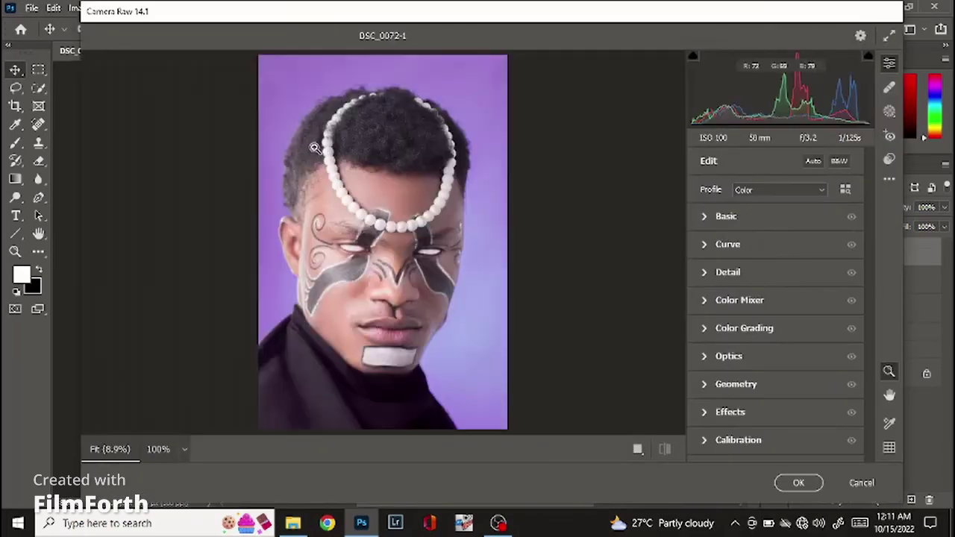
left_click(711, 412)
left_click_drag(776, 425, 743, 445)
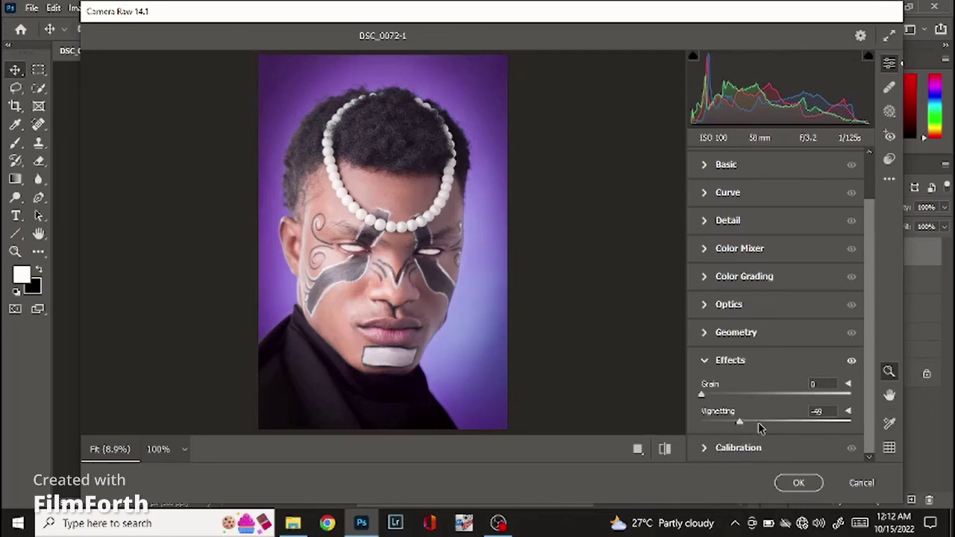
left_click(797, 483)
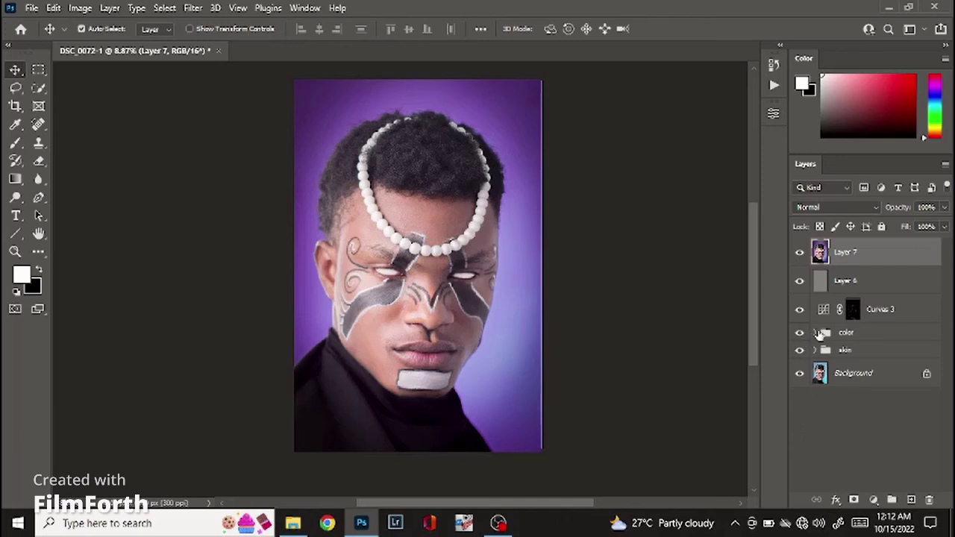
- Compare Layer 7 on and off, then expand the skin group
left_click(799, 252)
left_click(799, 253)
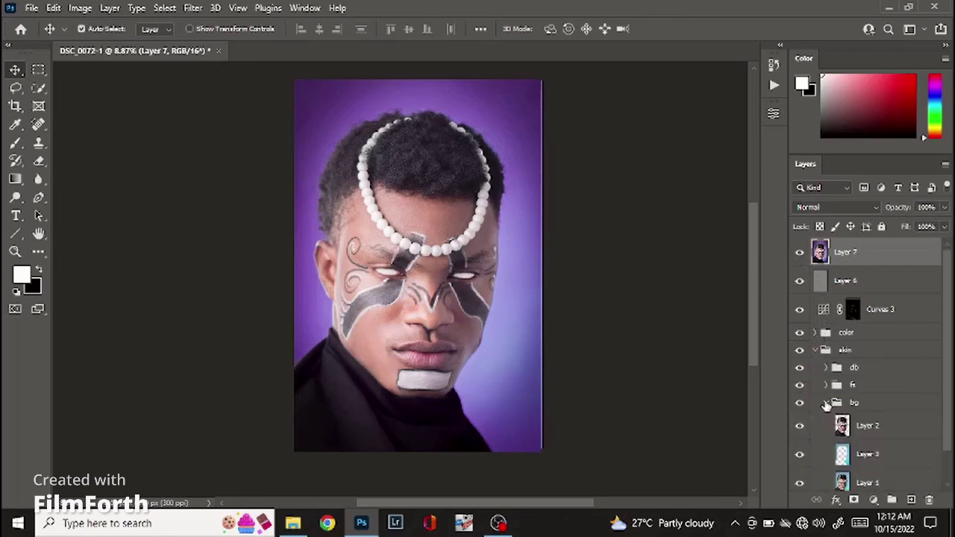
left_click(816, 350)
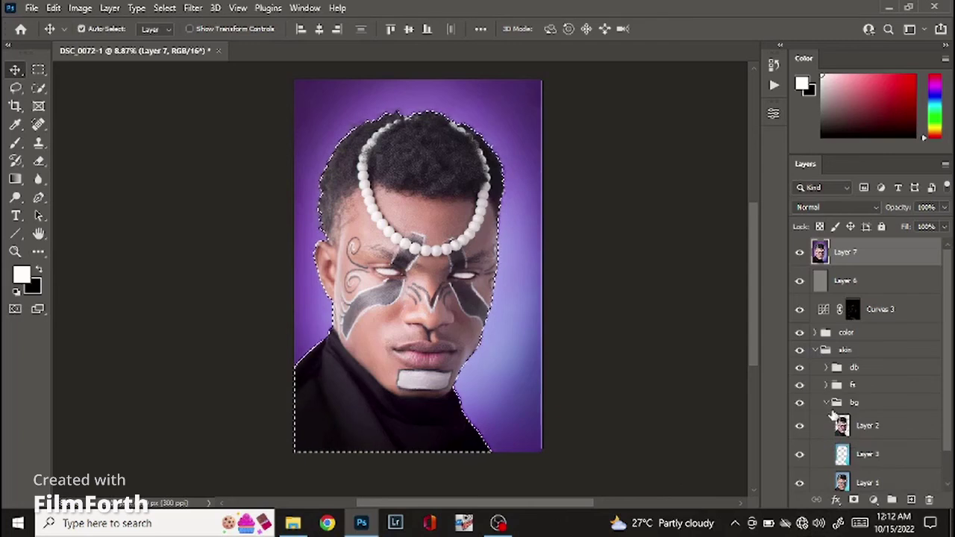
- Invert the subject selection and add it as a layer mask on Layer 7
left_click(826, 403)
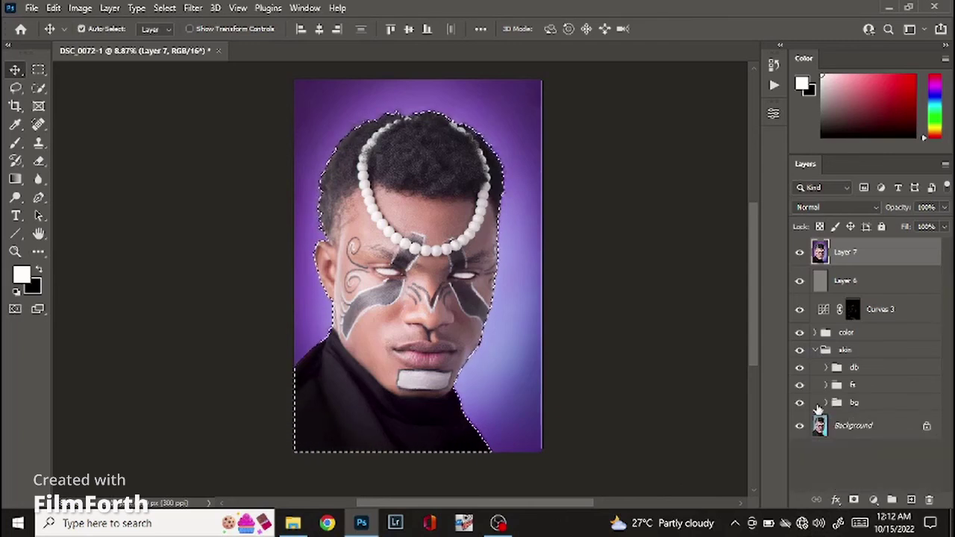
left_click(38, 88)
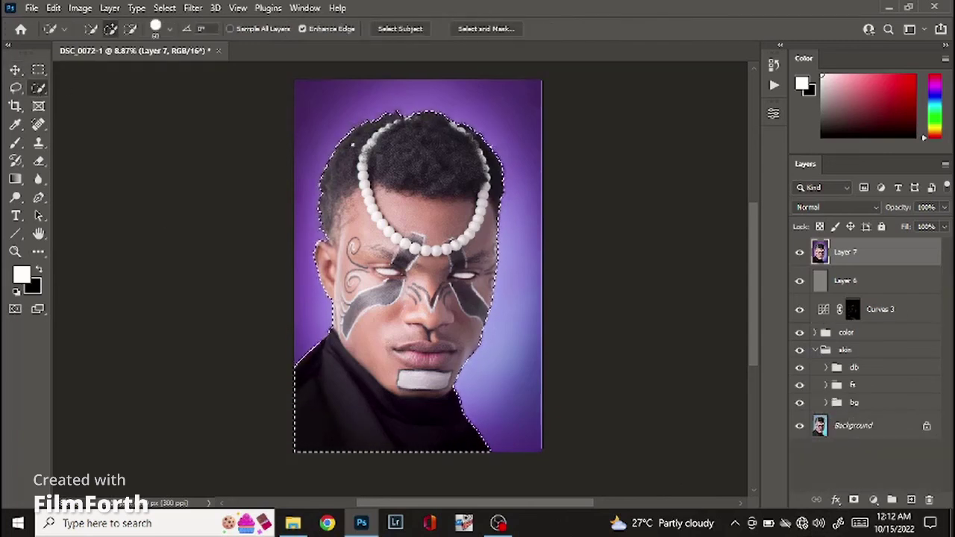
right_click(394, 155)
left_click(407, 176)
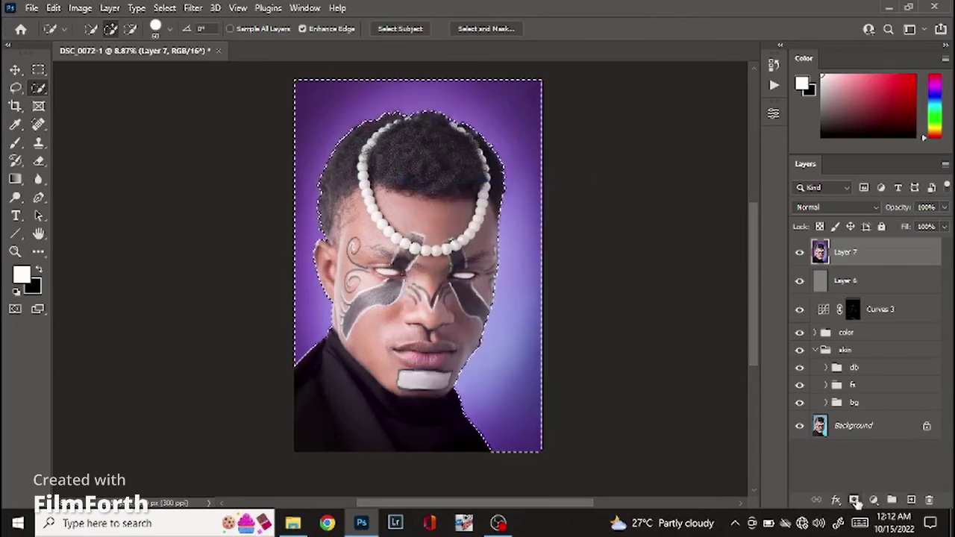
left_click(855, 499)
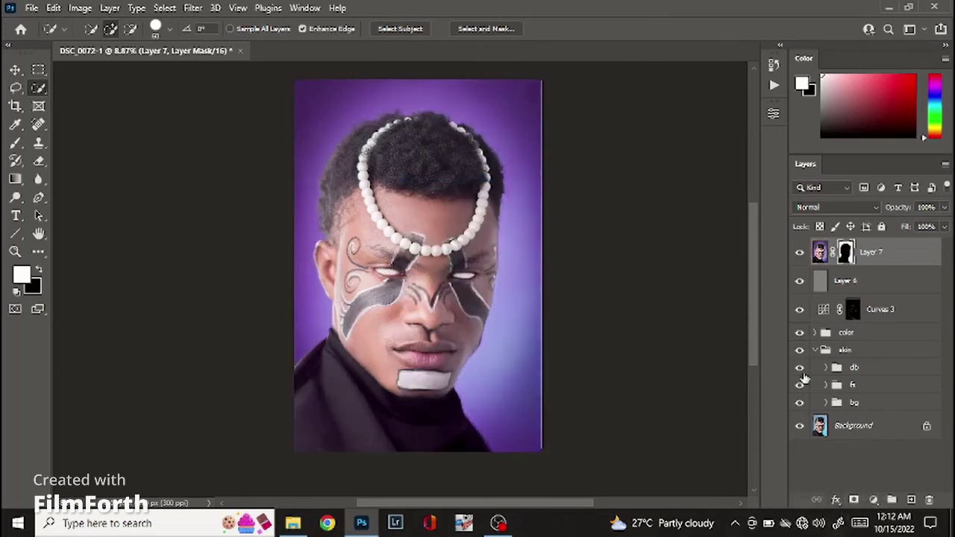
- Toggle Layer 7 repeatedly to compare the masked vignette before and after
left_click(799, 254)
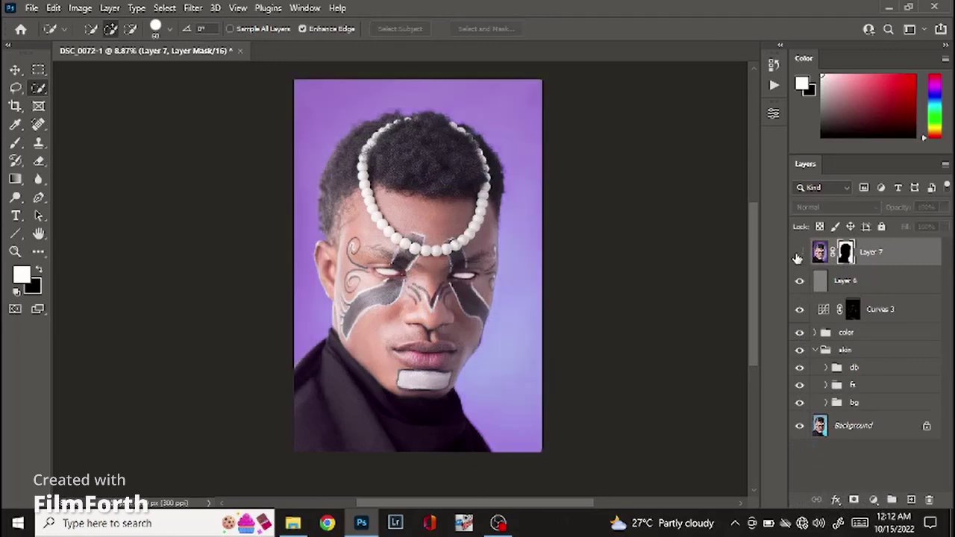
left_click(798, 254)
left_click(799, 254)
left_click(799, 254)
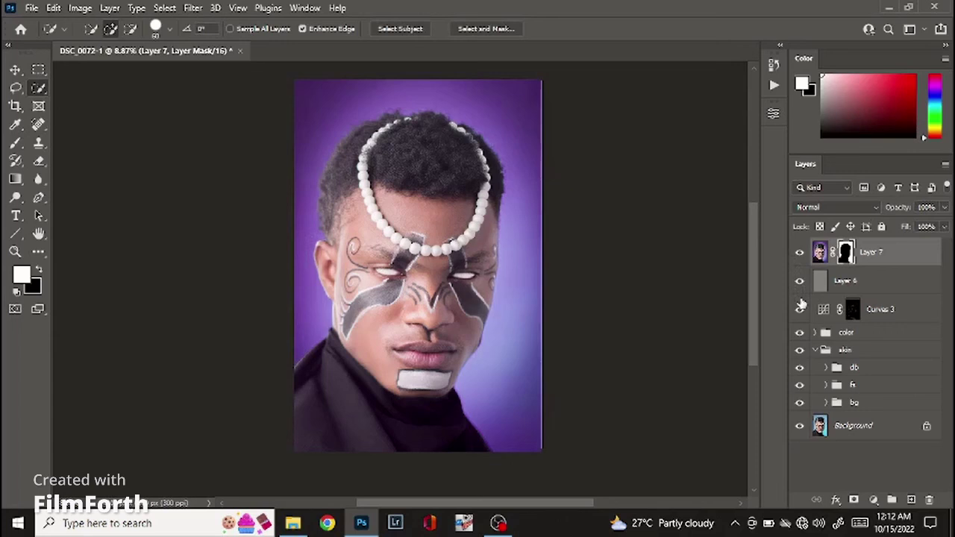
left_click(798, 254)
left_click(799, 253)
scroll(756, 265, "up", 1)
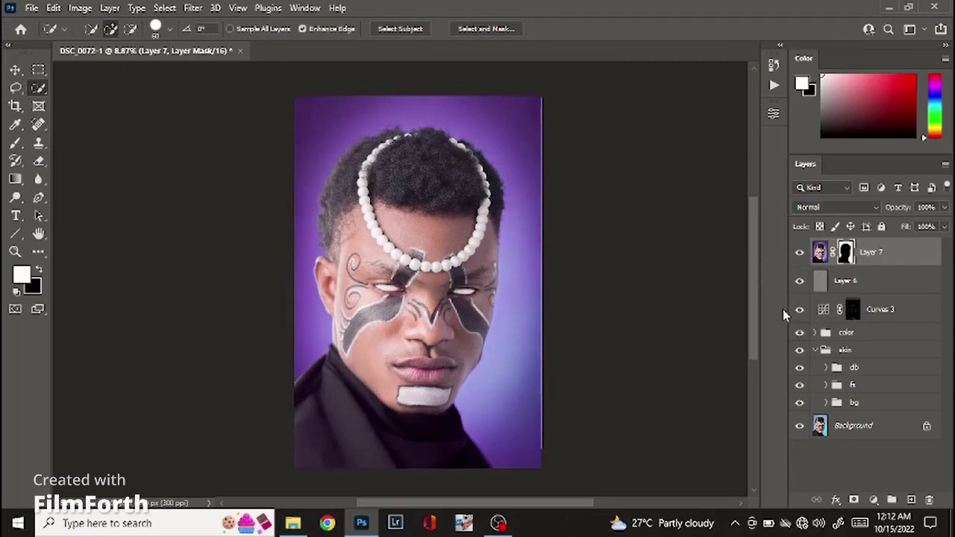
- Stamp all visible layers into Layer 8 with Ctrl+Alt+Shift+E and collapse the skin group
right_click(888, 260)
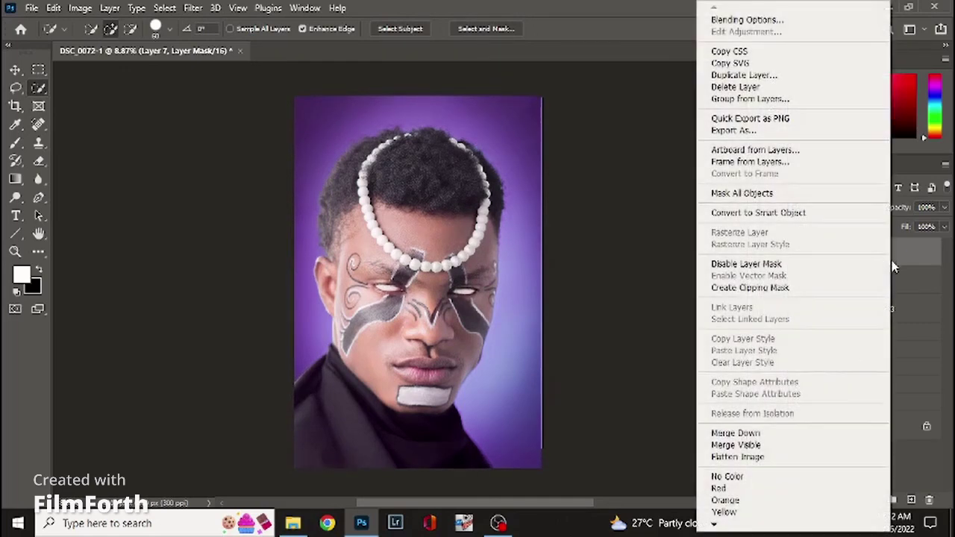
left_click(793, 446)
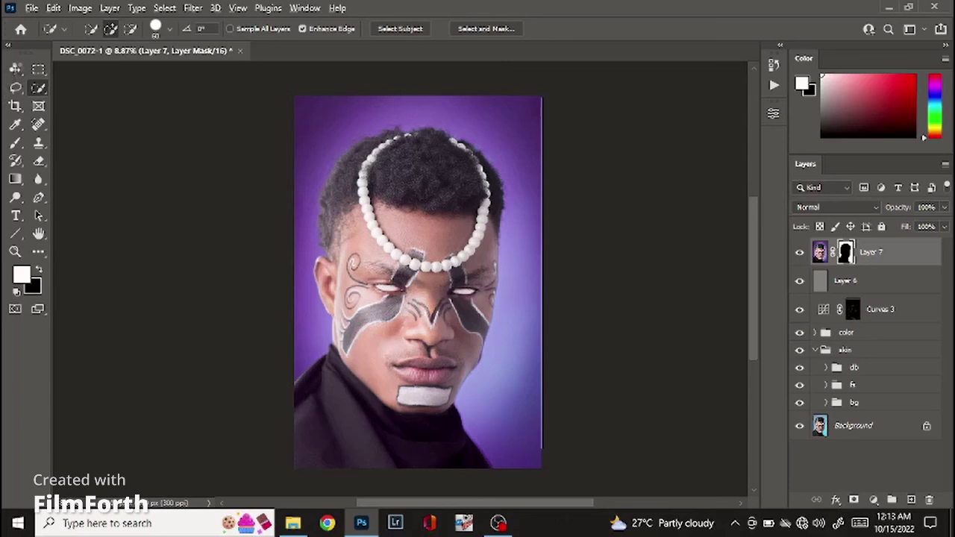
key("ctrl+shift+alt+e")
key("v")
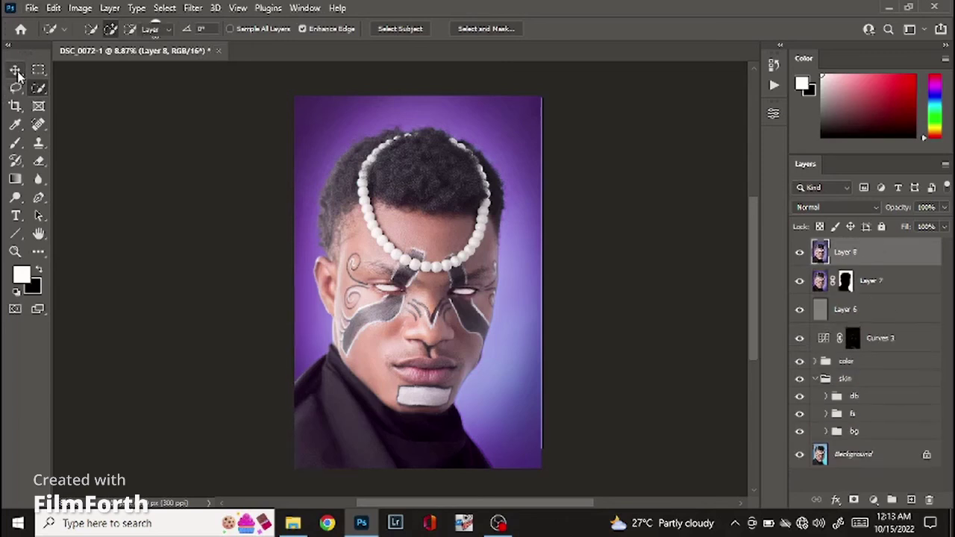
left_click(815, 379)
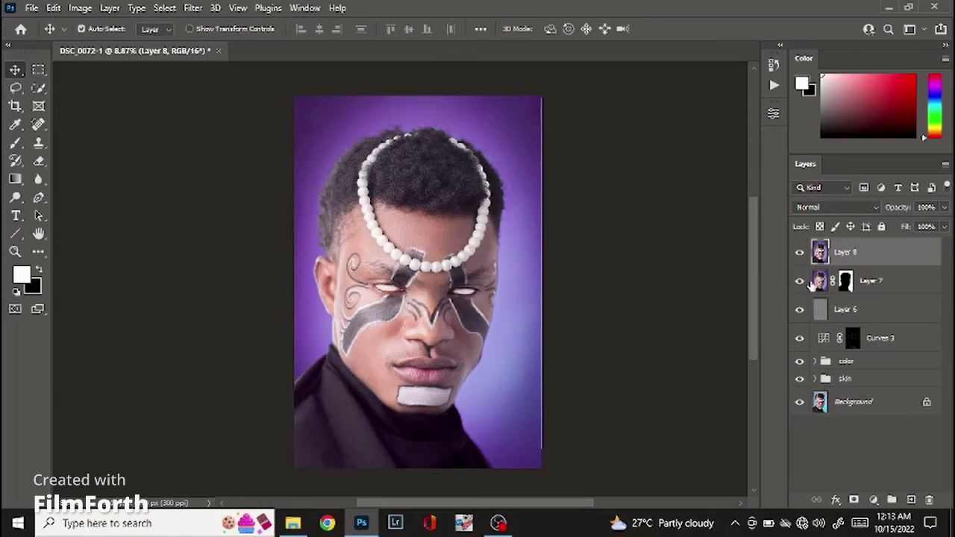
- In Camera Raw on Layer 8, set the tone curve Shadows to -27, Darks to +7, and adjust Lights and Highlights
left_click(195, 8)
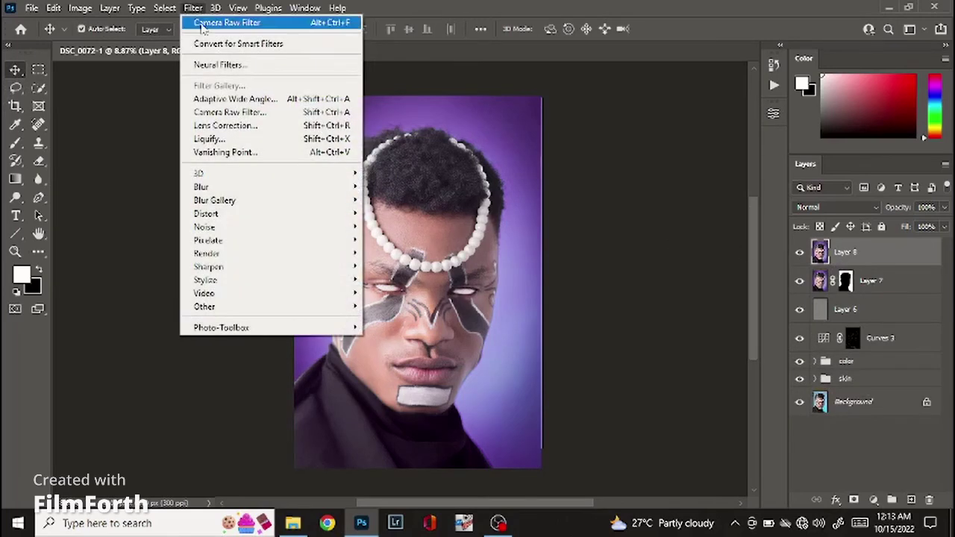
left_click(204, 112)
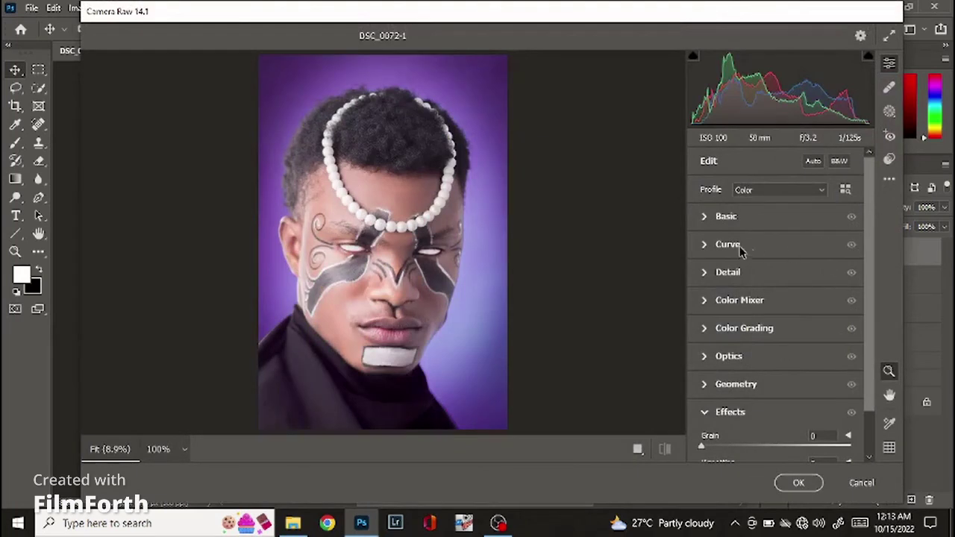
left_click(717, 248)
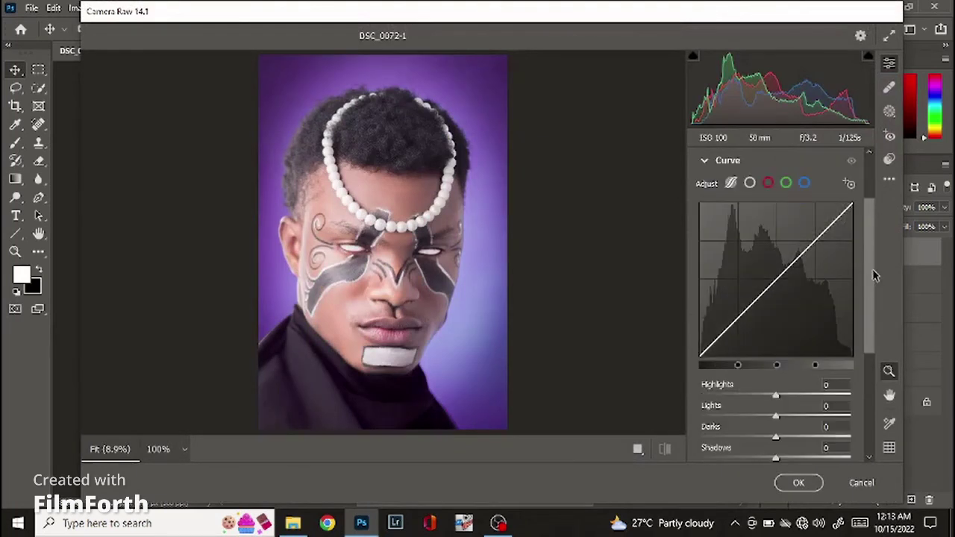
scroll(874, 276, "down", 2)
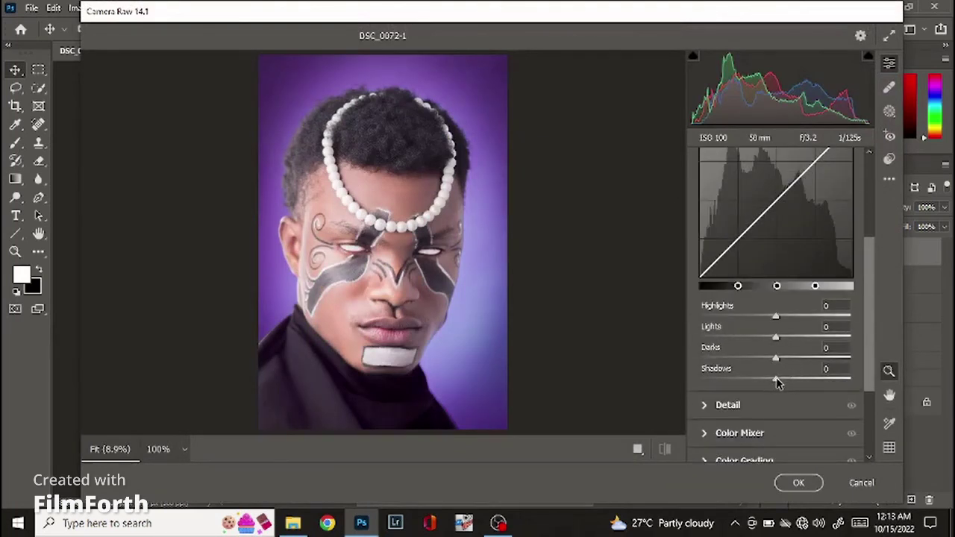
left_click_drag(776, 380, 759, 401)
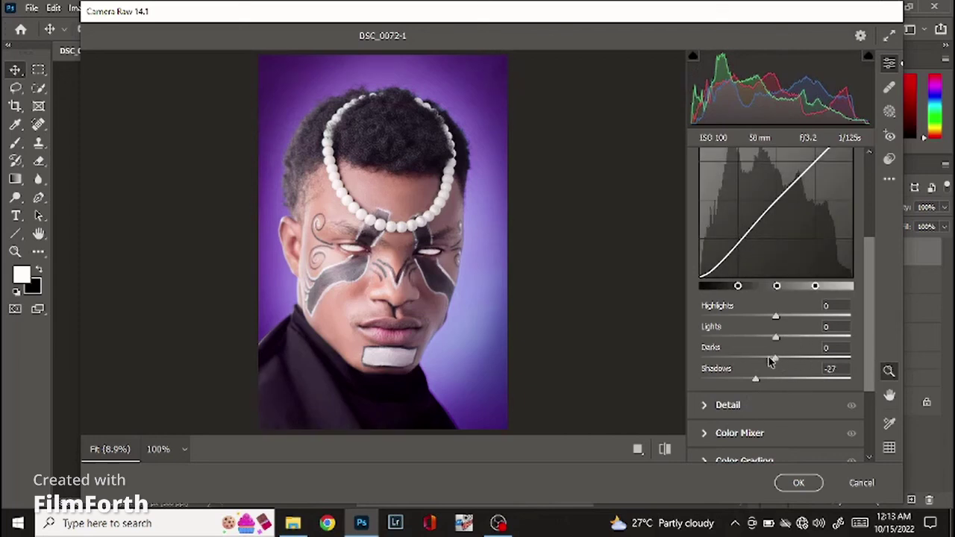
mouse_move(771, 361)
left_mouse_down()
mouse_move(750, 366)
mouse_move(783, 364)
left_mouse_up()
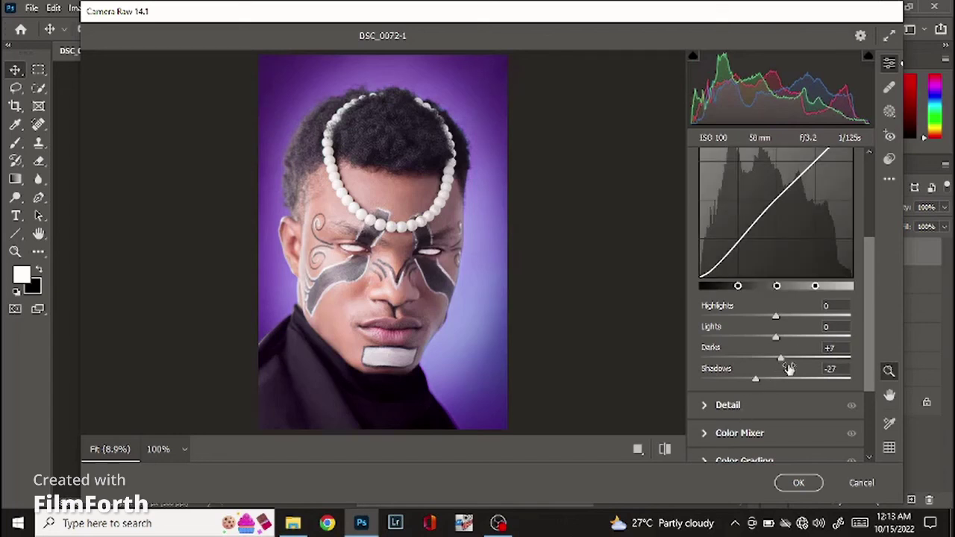
mouse_move(777, 338)
left_mouse_down()
mouse_move(750, 340)
mouse_move(780, 341)
mouse_move(763, 349)
mouse_move(783, 348)
mouse_move(767, 367)
mouse_move(784, 326)
mouse_move(758, 318)
mouse_move(779, 322)
left_mouse_up()
left_click(777, 320)
- Compare against defaults, bring Lights to +5, and apply the curve
key("backslash")
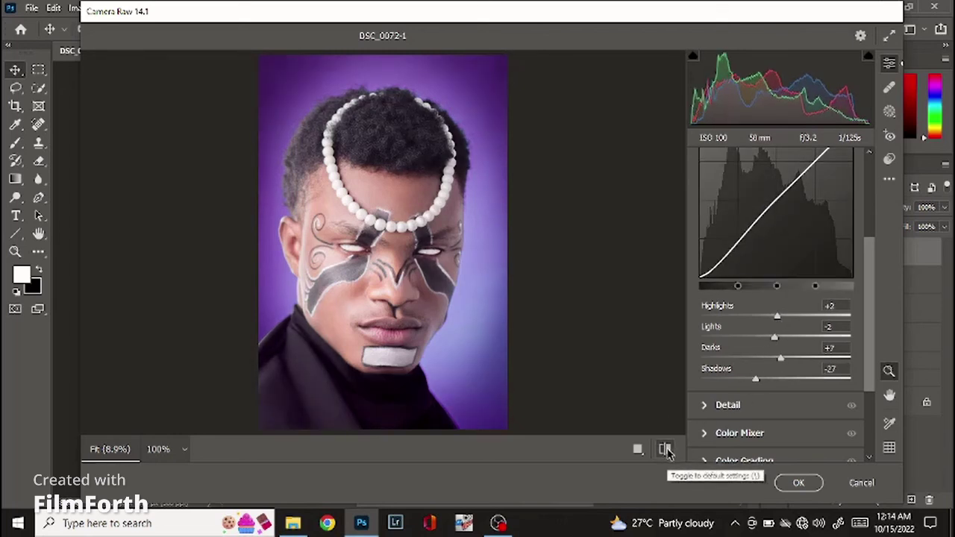
left_click(665, 449)
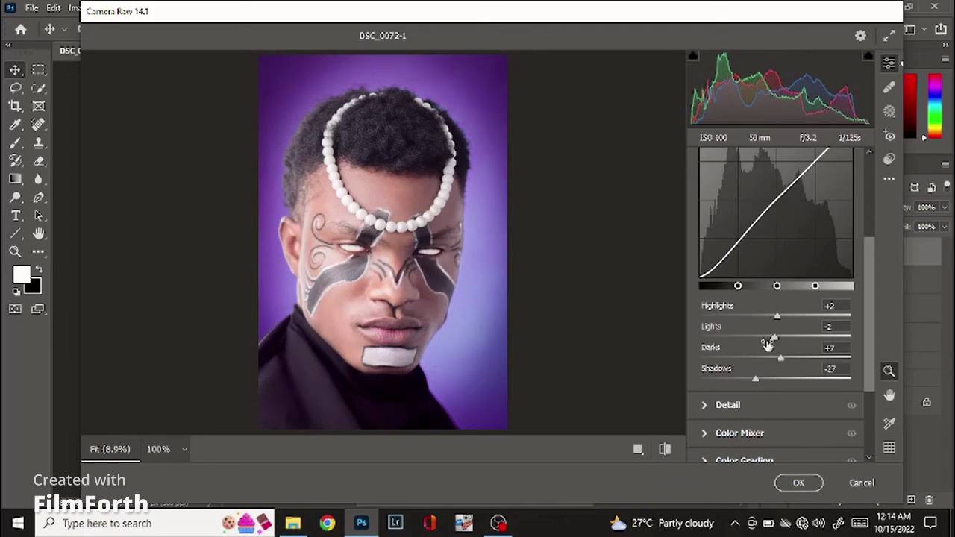
mouse_move(775, 337)
left_mouse_down()
mouse_move(789, 337)
mouse_move(780, 341)
left_mouse_up()
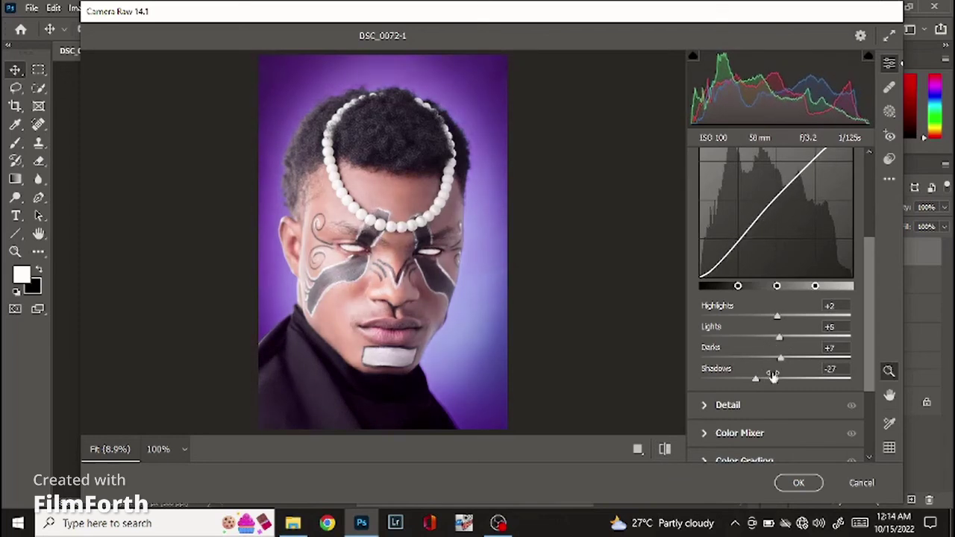
key("backslash")
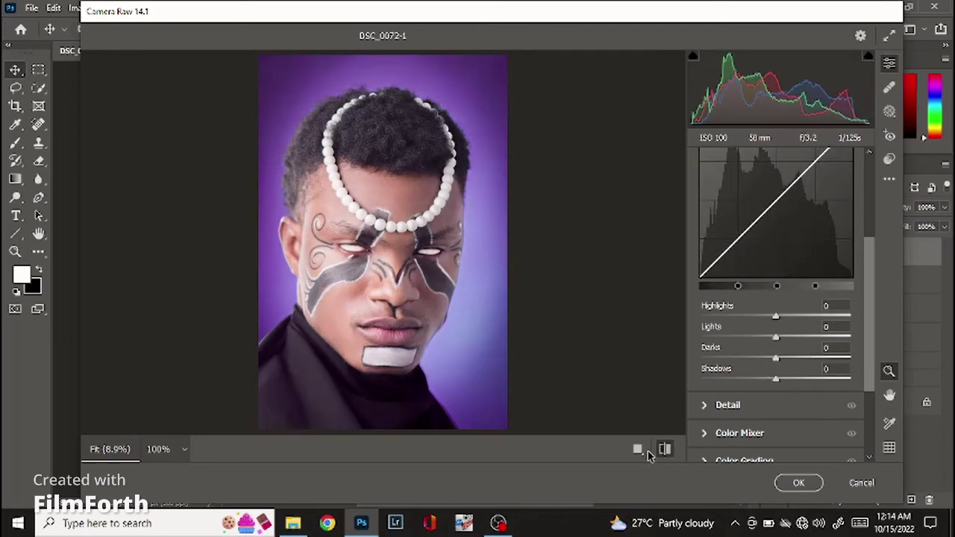
left_click(664, 450)
left_click(664, 451)
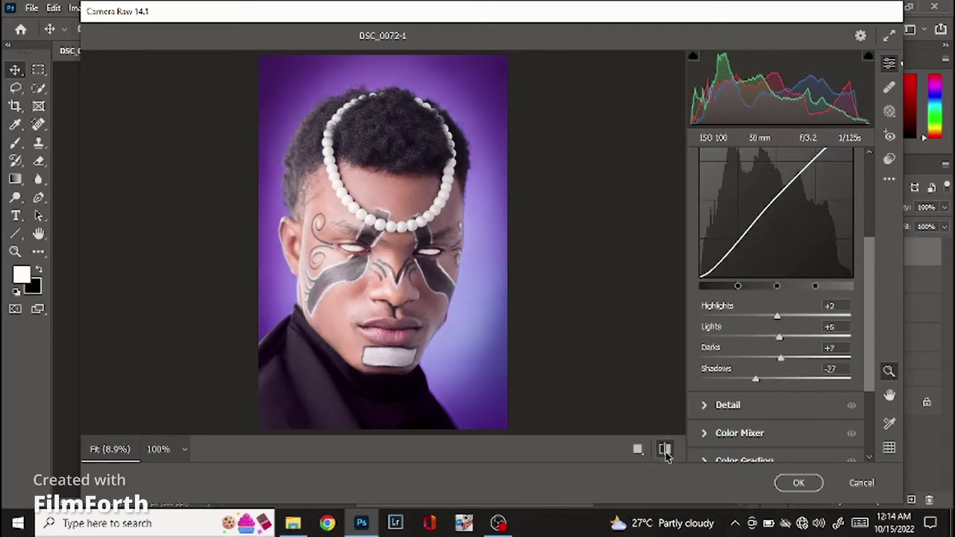
left_click(664, 450)
left_click(800, 483)
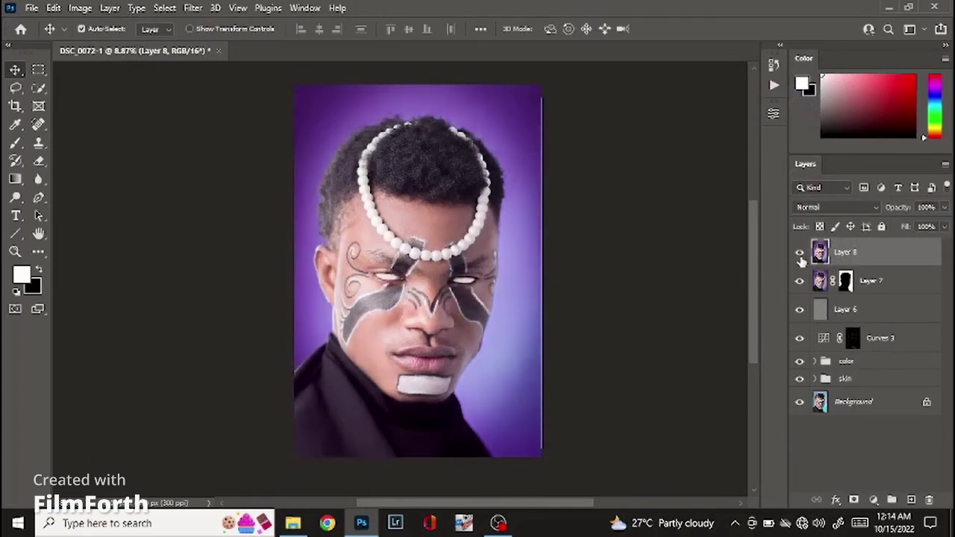
- Compare Layer 8 on and off, then group the four top layers into Group 2
left_click(800, 254)
left_click(799, 253)
left_click(892, 347, "shift")
left_click(891, 500)
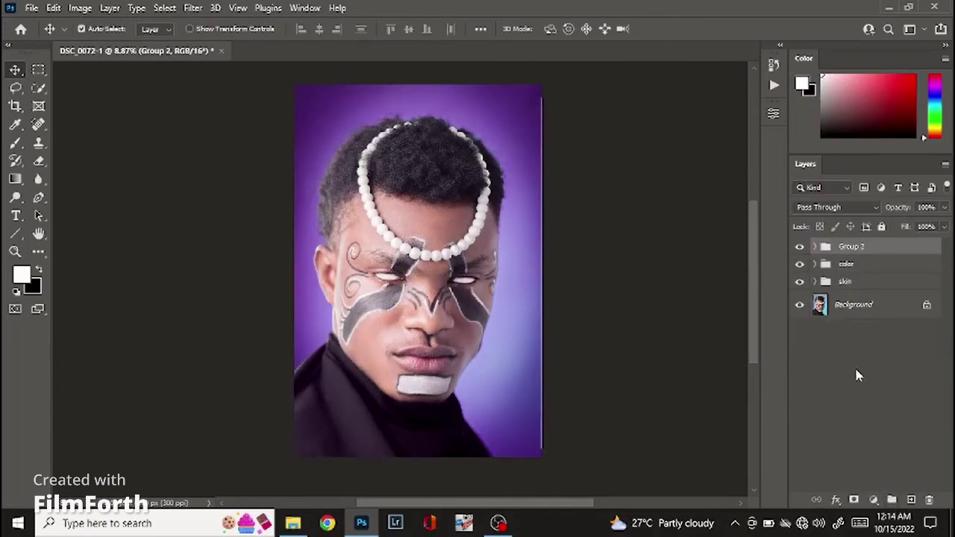
- Add a Brightness/Contrast layer (brightness 11, contrast -7) and group all edits above Background into Group 3
left_click(873, 499)
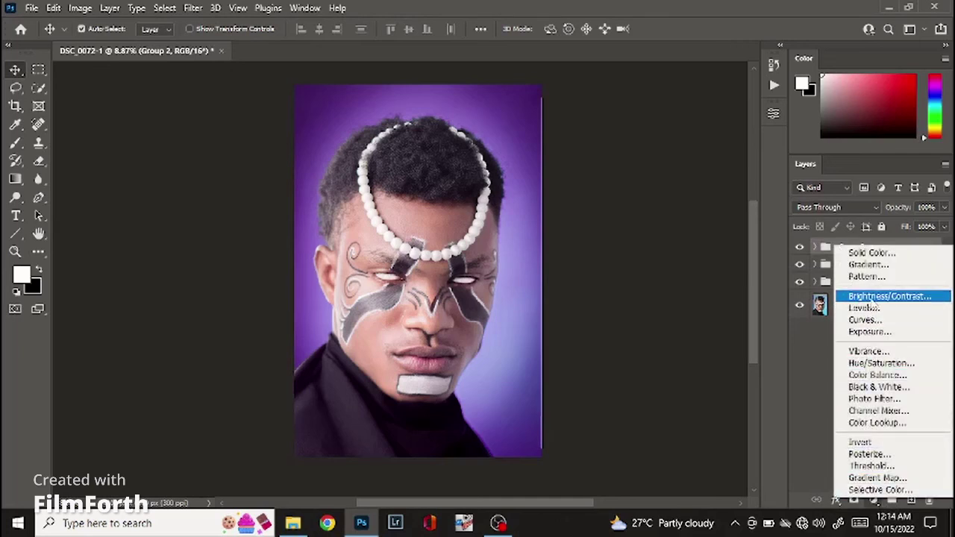
left_click(870, 297)
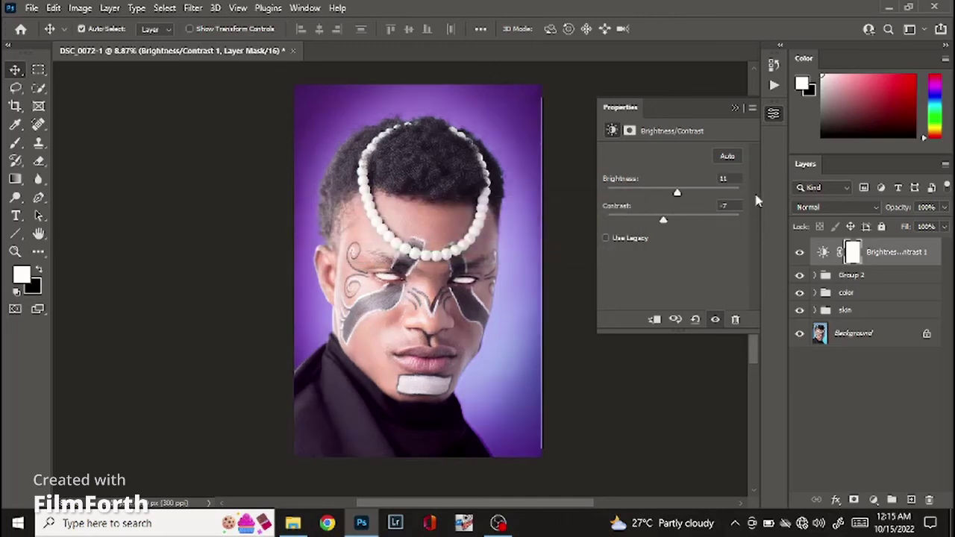
left_click(714, 319)
left_click(715, 319)
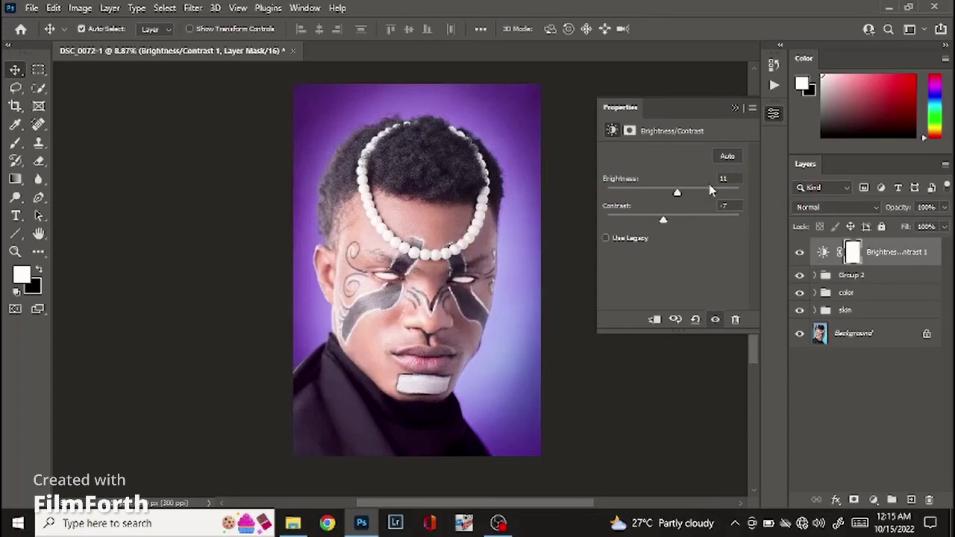
left_click(774, 115)
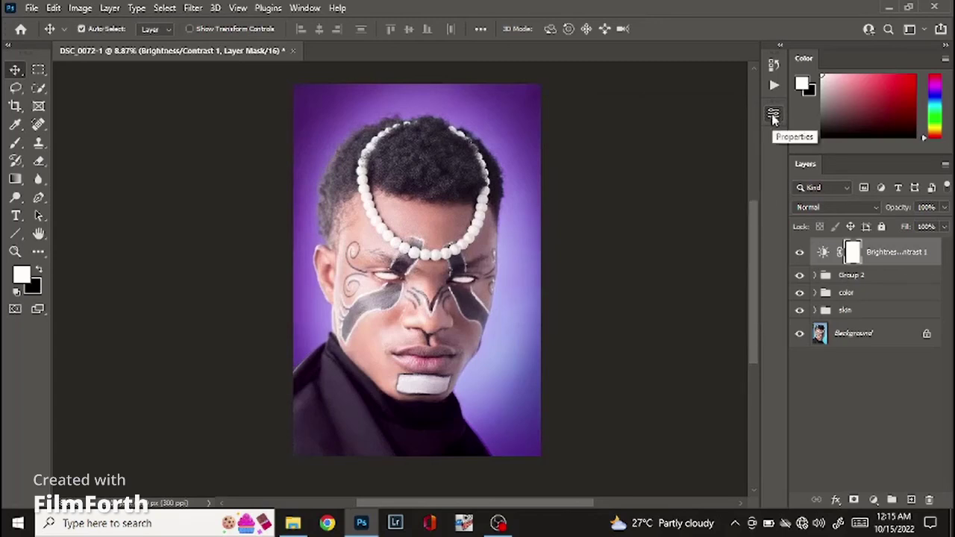
left_click(890, 319, "shift")
left_click_drag(889, 319, 893, 500)
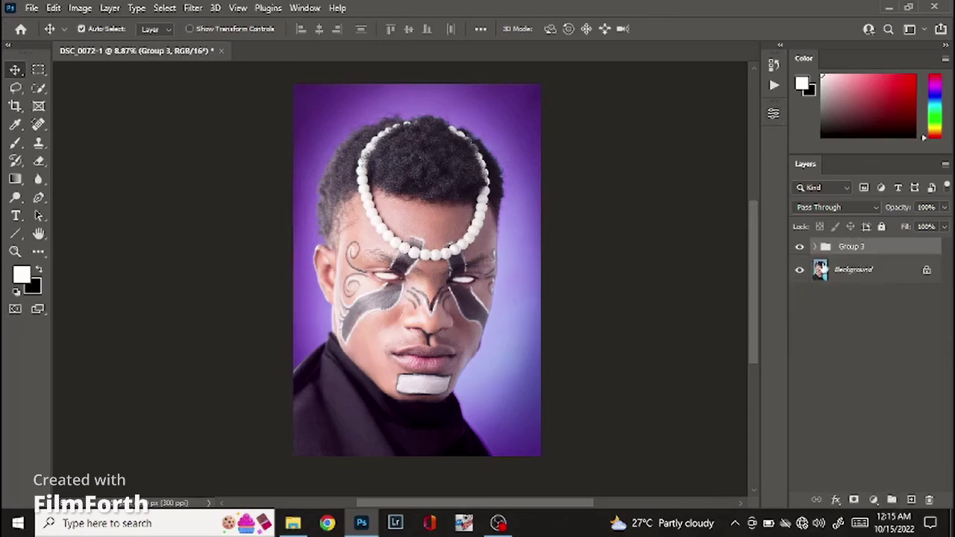
left_click(800, 247)
left_click(799, 247)
left_click(799, 248)
left_click(799, 250)
left_click(798, 250)
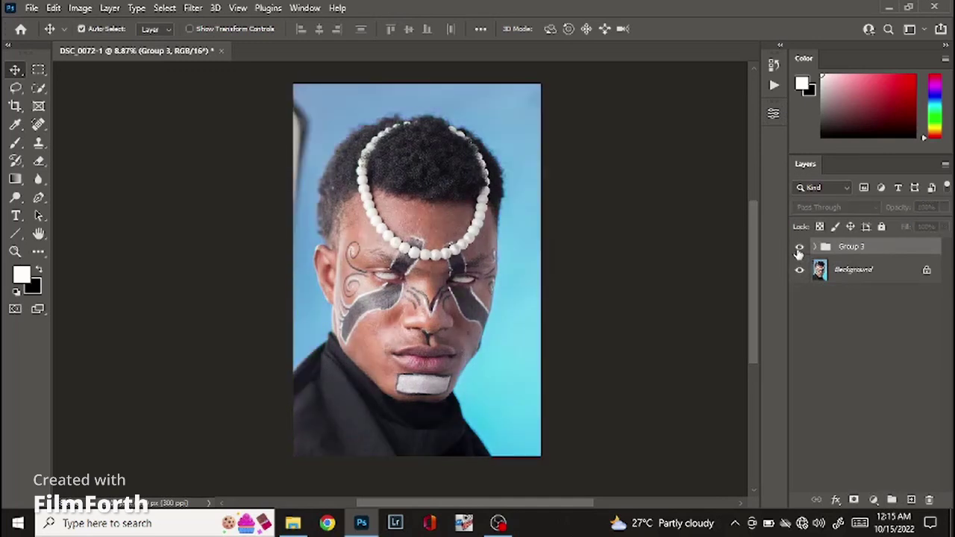
left_click(799, 248)
left_click(799, 249)
left_click(799, 249)
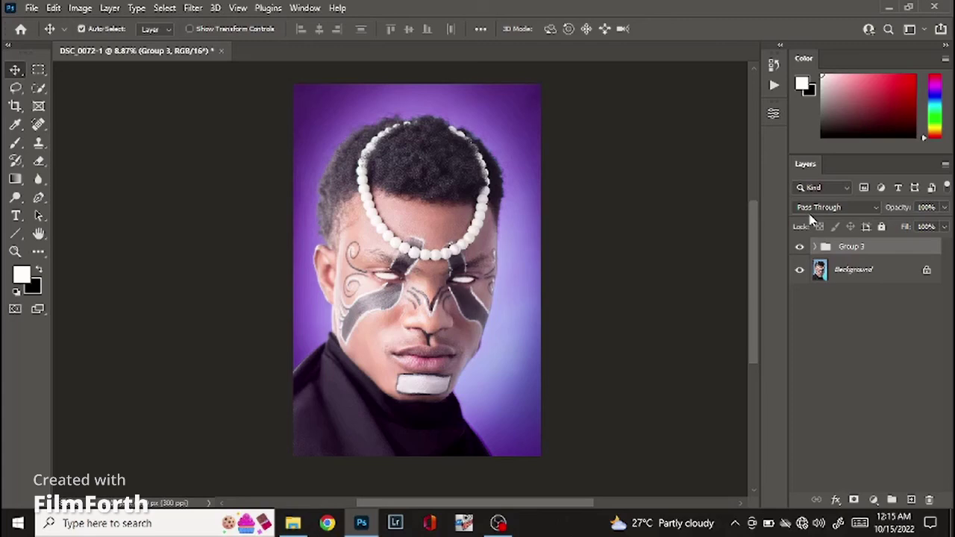
- Set up Export As for a 4000 × 6000 JPG with Bicubic Sharper resampling and Great quality
left_click(33, 9)
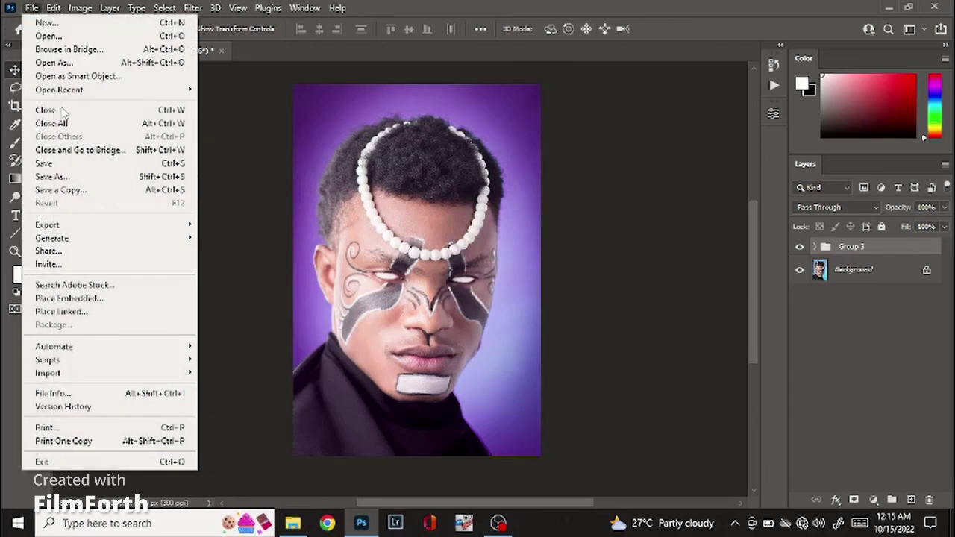
mouse_move(173, 228)
left_click(211, 237)
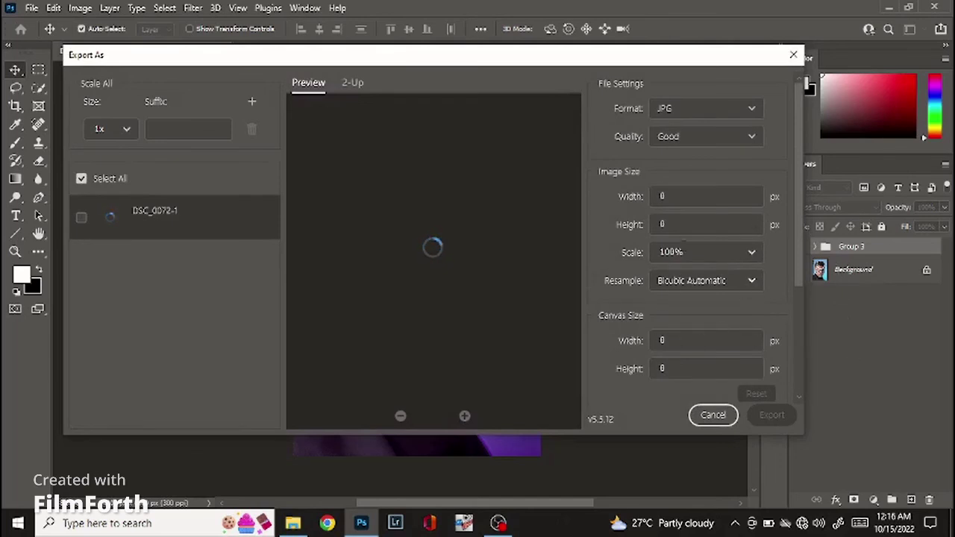
left_click(693, 289)
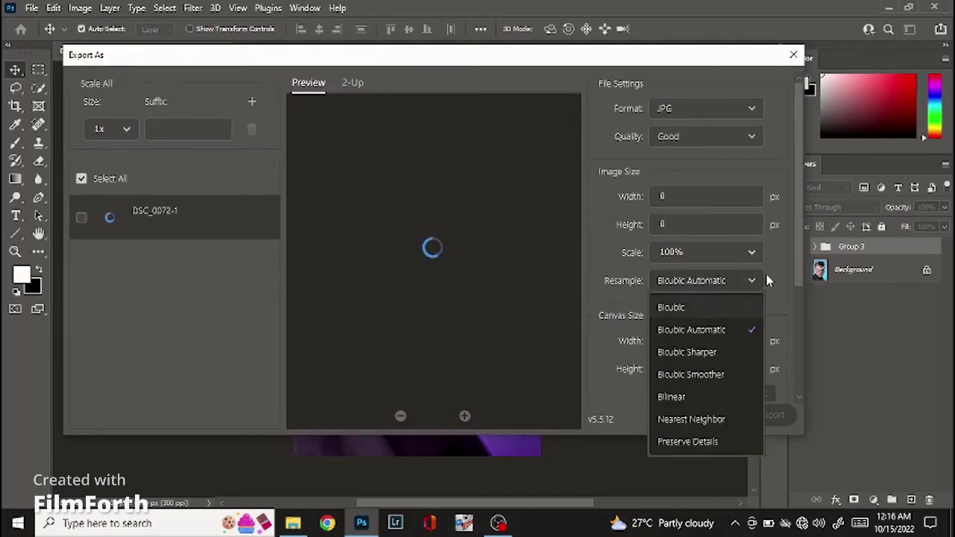
left_click(721, 355)
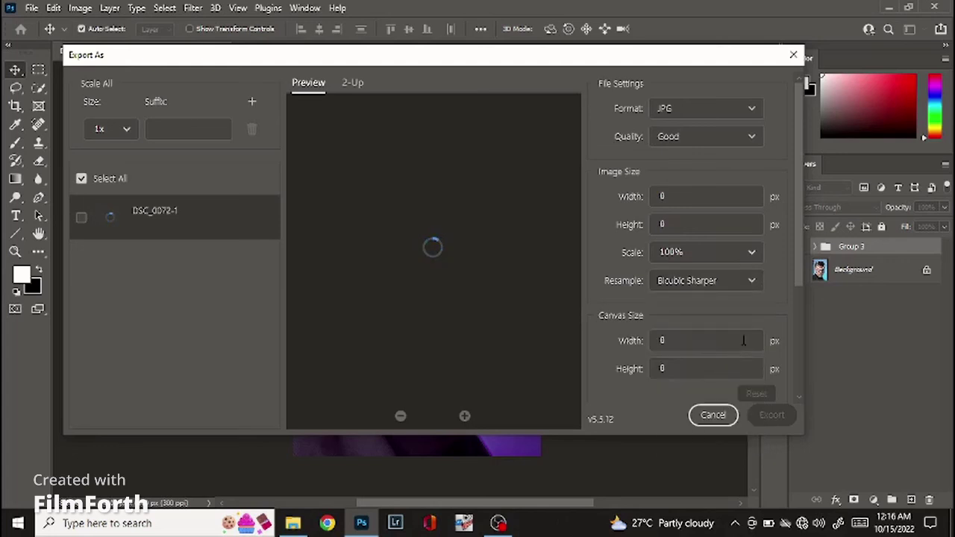
left_click_drag(797, 259, 788, 380)
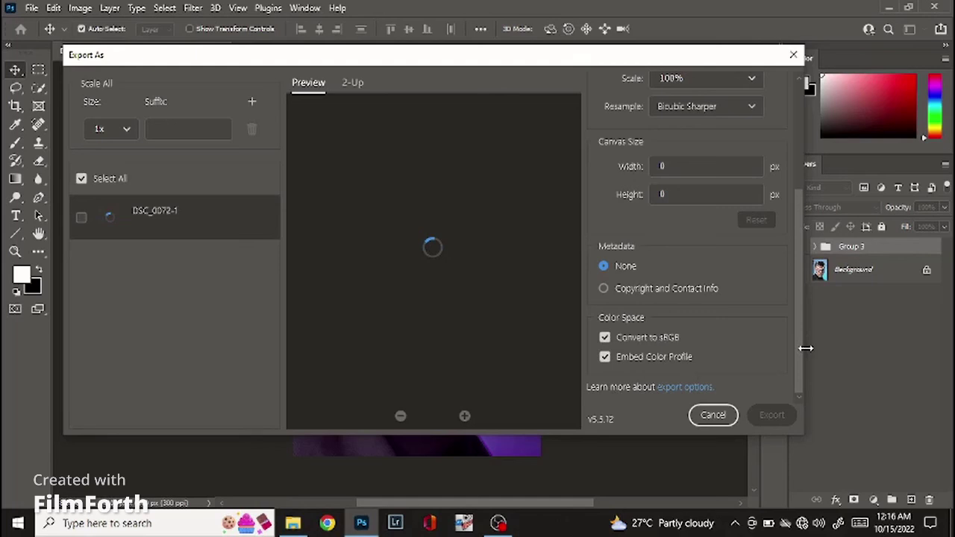
scroll(712, 156, "up", 4)
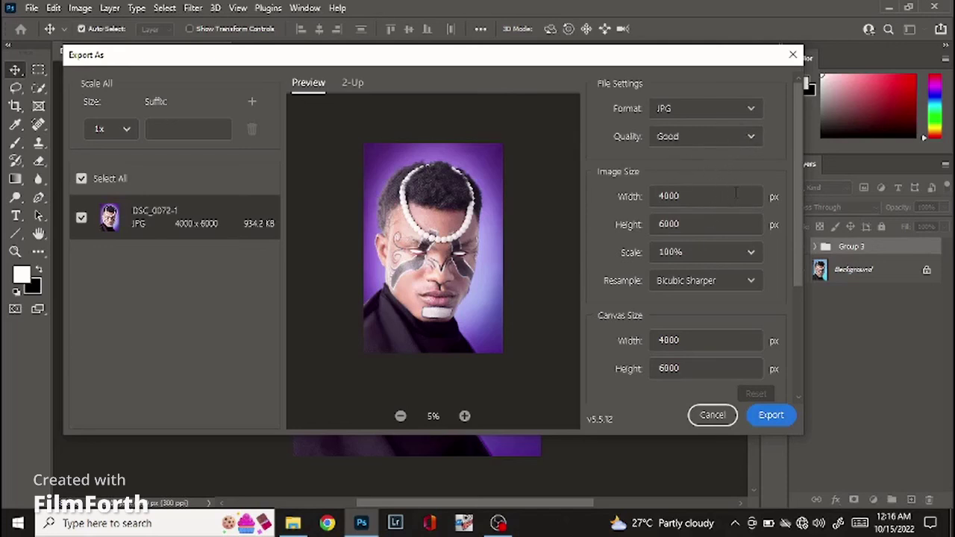
left_click(740, 138)
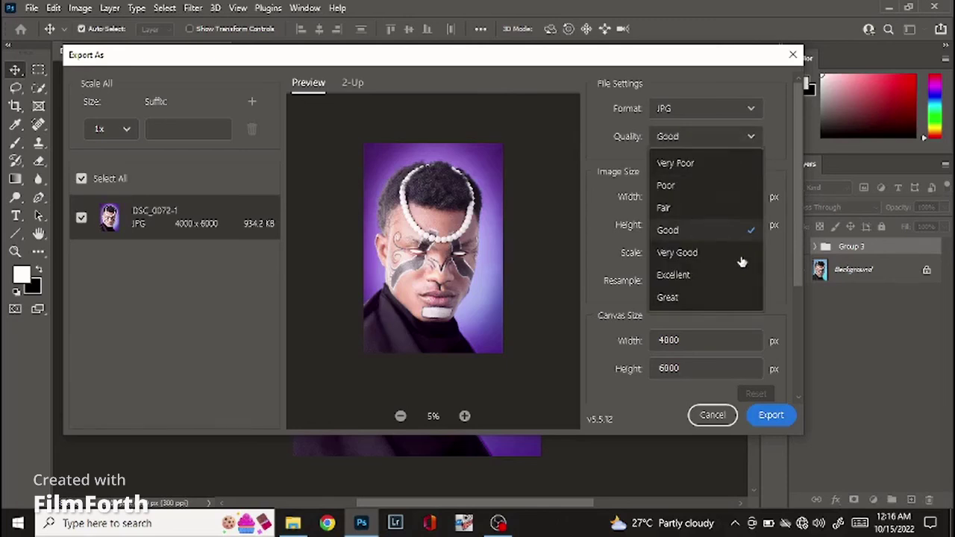
left_click(731, 300)
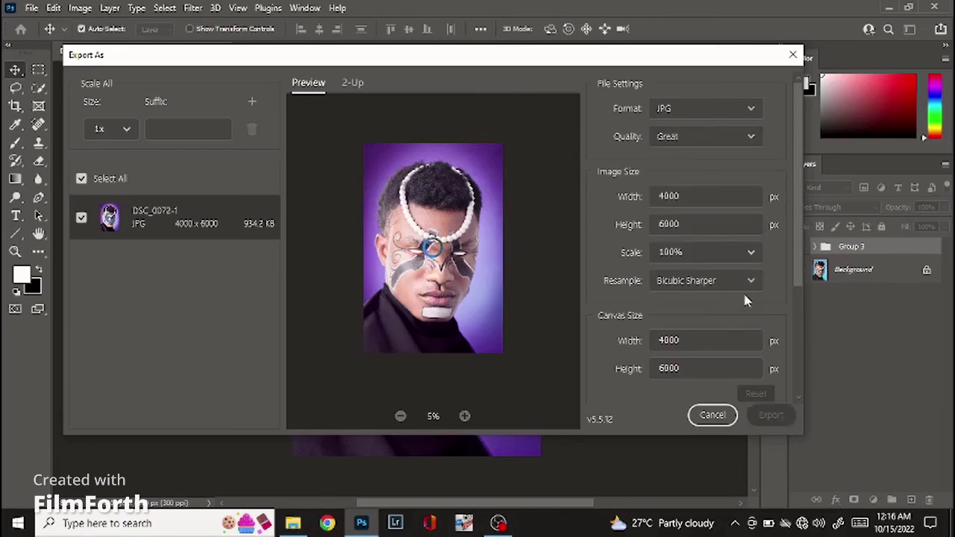